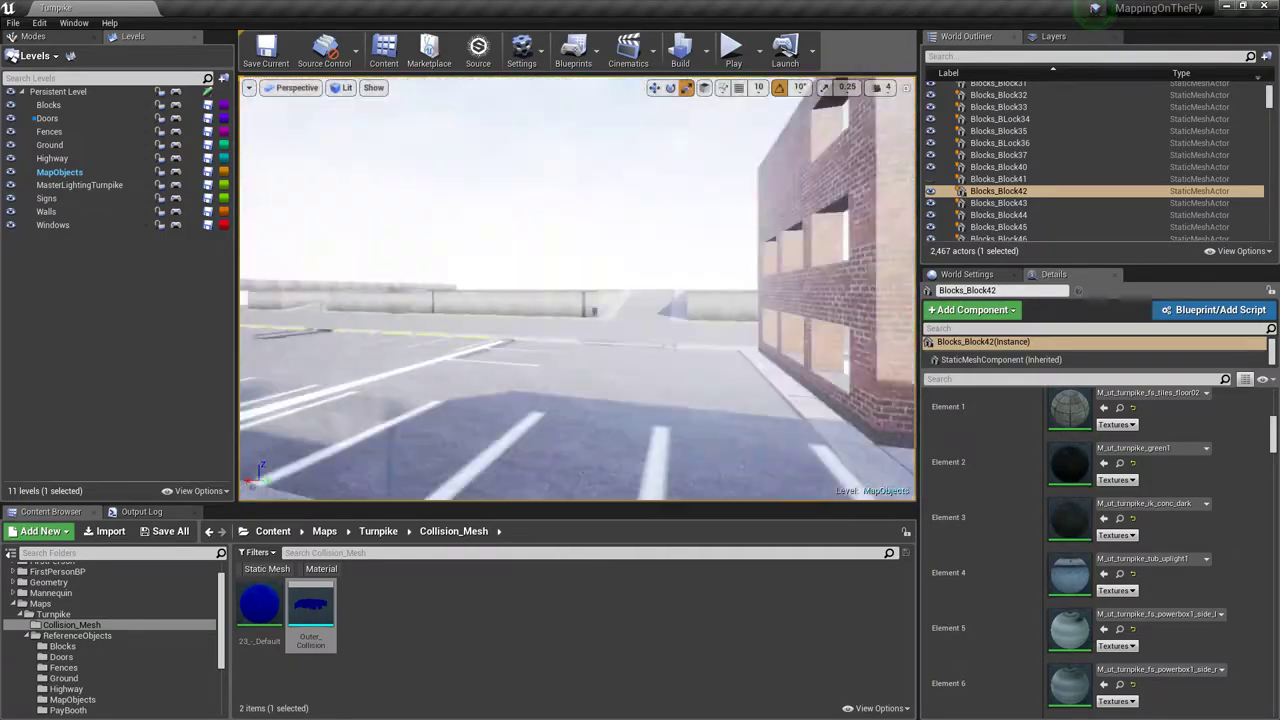
Fly from the parking lot into the tiled station hall and examine its doors, benches and wall map.
right_drag(576, 288, 376, 288)
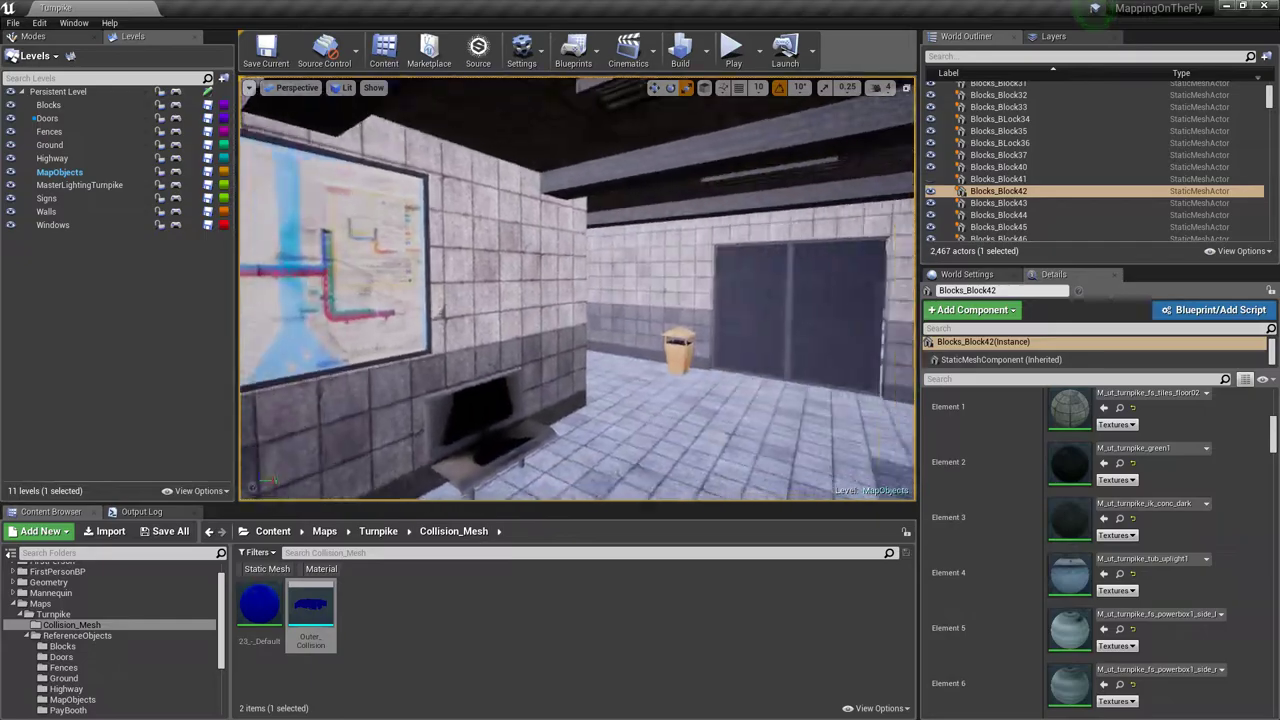
mouse_move(576, 288)
right_down()
mouse_move(596, 320)
mouse_move(572, 288)
right_up()
key(s)
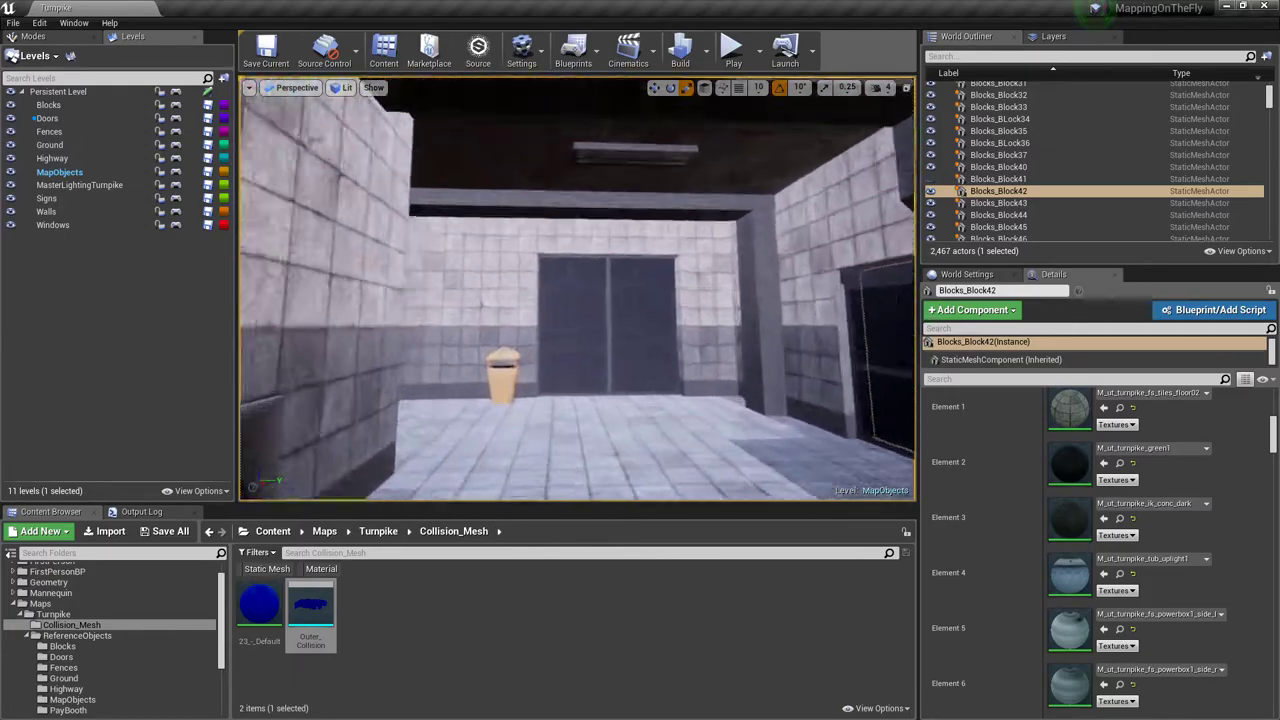
right_drag(576, 288, 540, 298)
key(w)
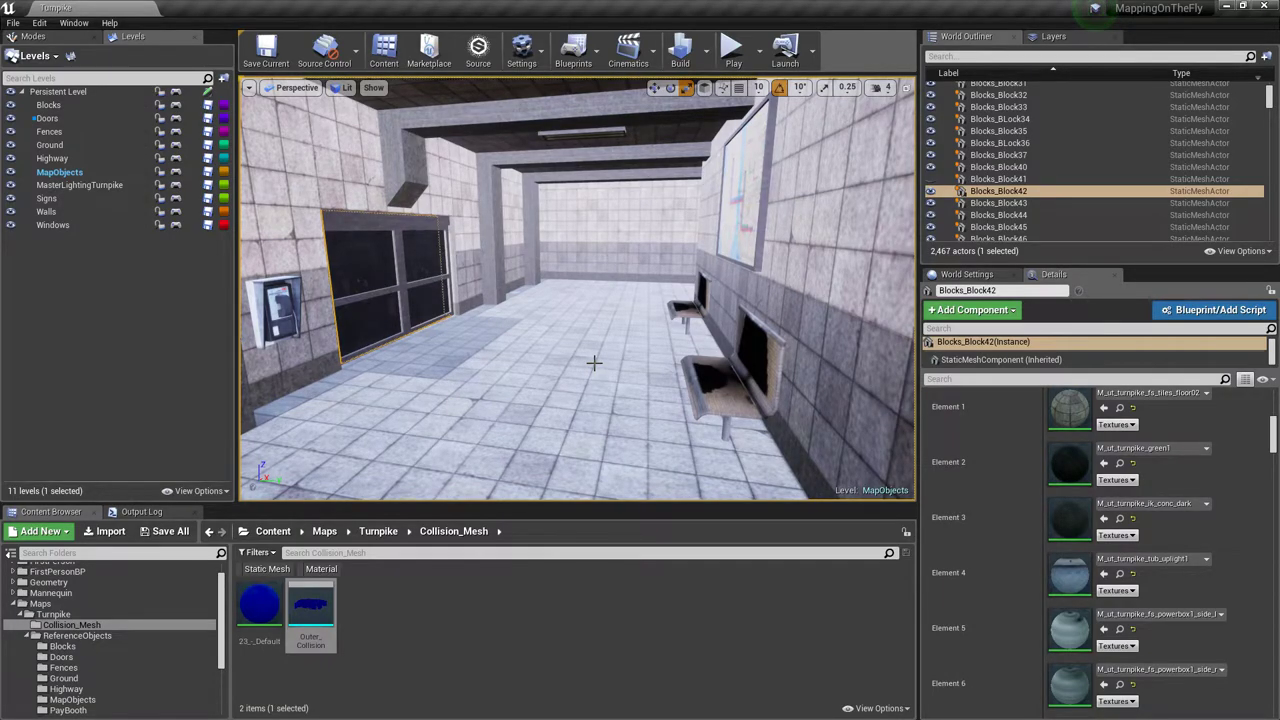
Examine the full length of the station hall, including its dividing wall, seating, trash can and windows.
right_drag(577, 288, 340, 280)
key(w)
key(w)
key(w)
key(w)
key(w)
key(w)
key(w)
key(w)
key(w)
key(w)
key(w)
key(w)
key(w)
key(w)
key(w)
right_drag(576, 288, 650, 268)
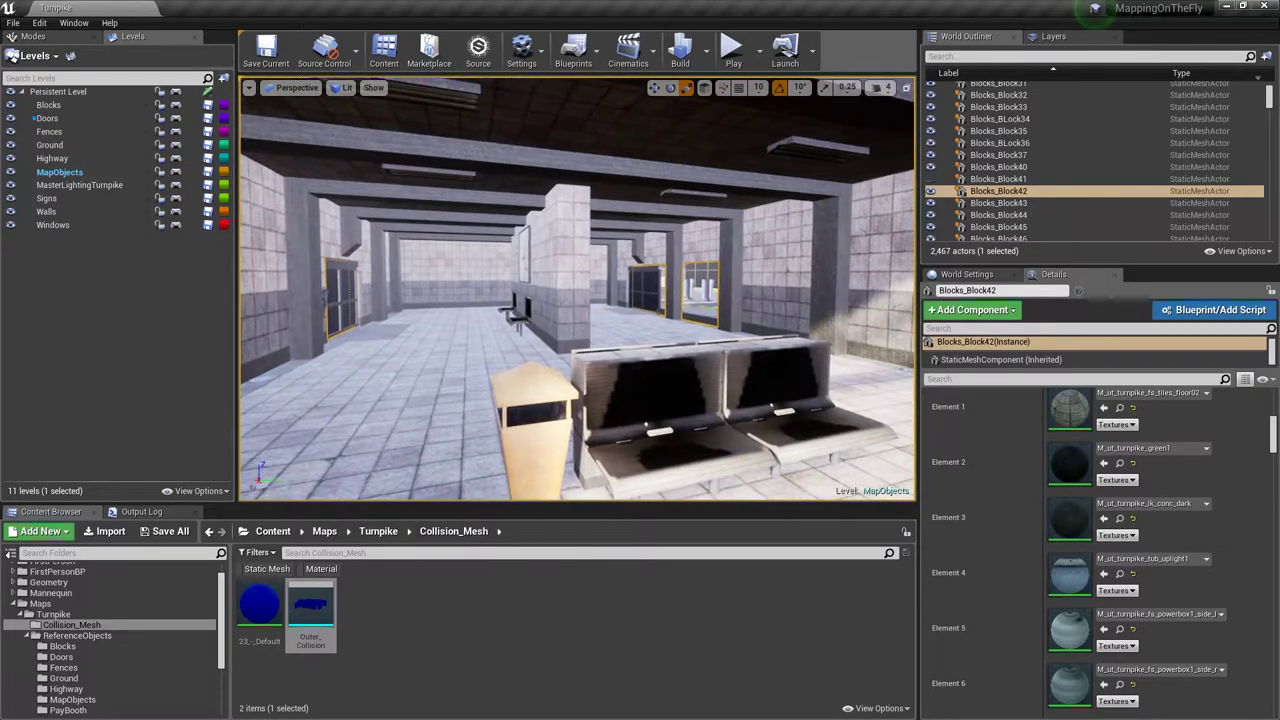
right_drag(576, 288, 650, 300)
key(w)
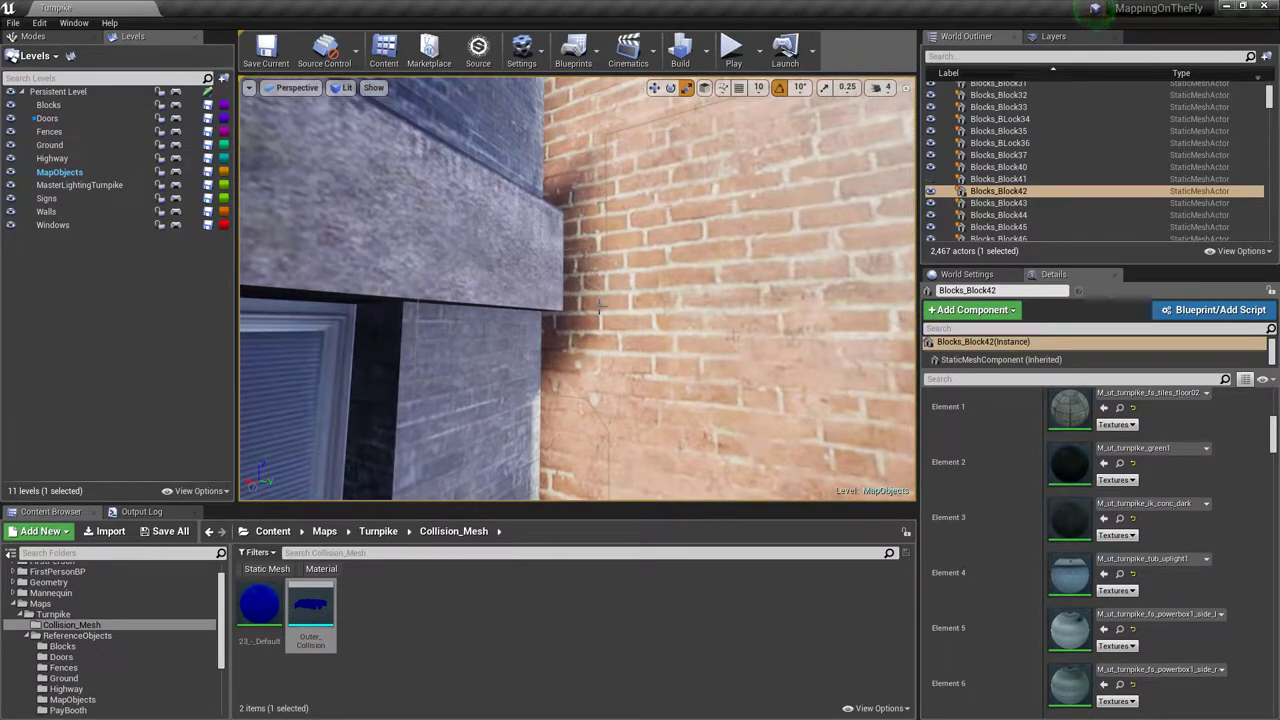
Inspect the station's brick exterior and transit sign, and return inside to the wall map and service doors.
right_drag(607, 232, 620, 232)
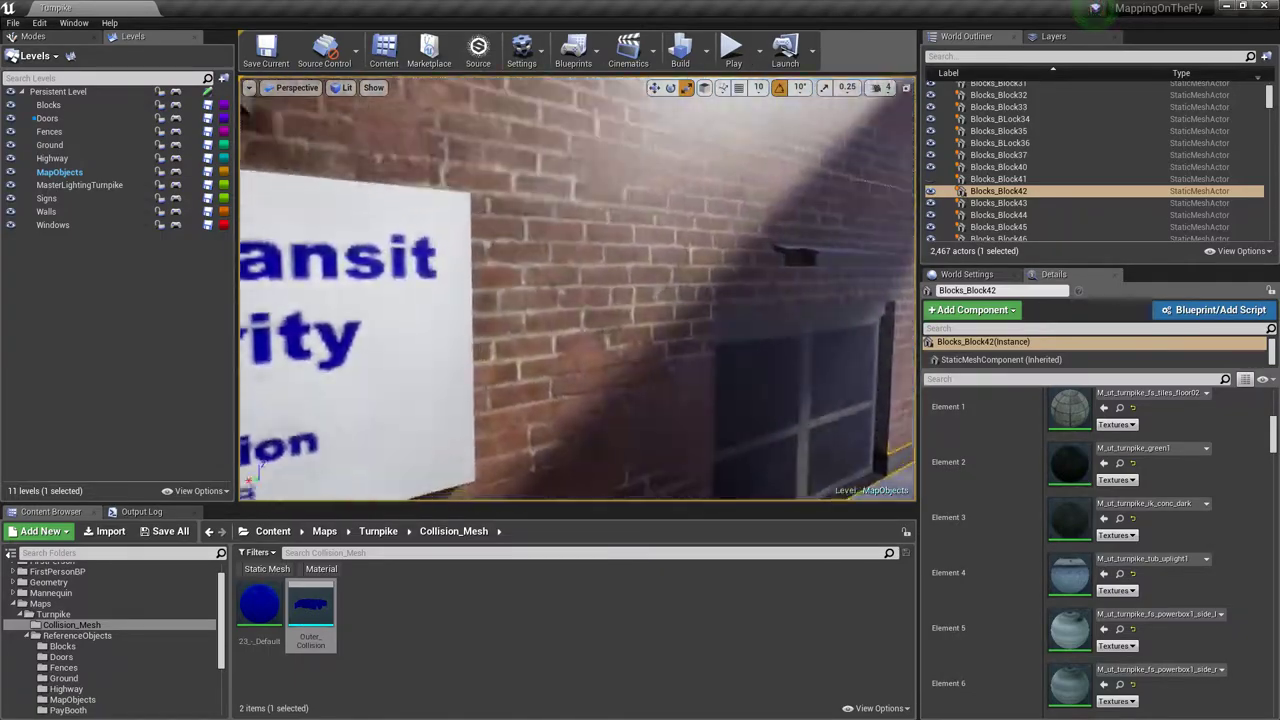
key(w)
right_drag(620, 232, 680, 271)
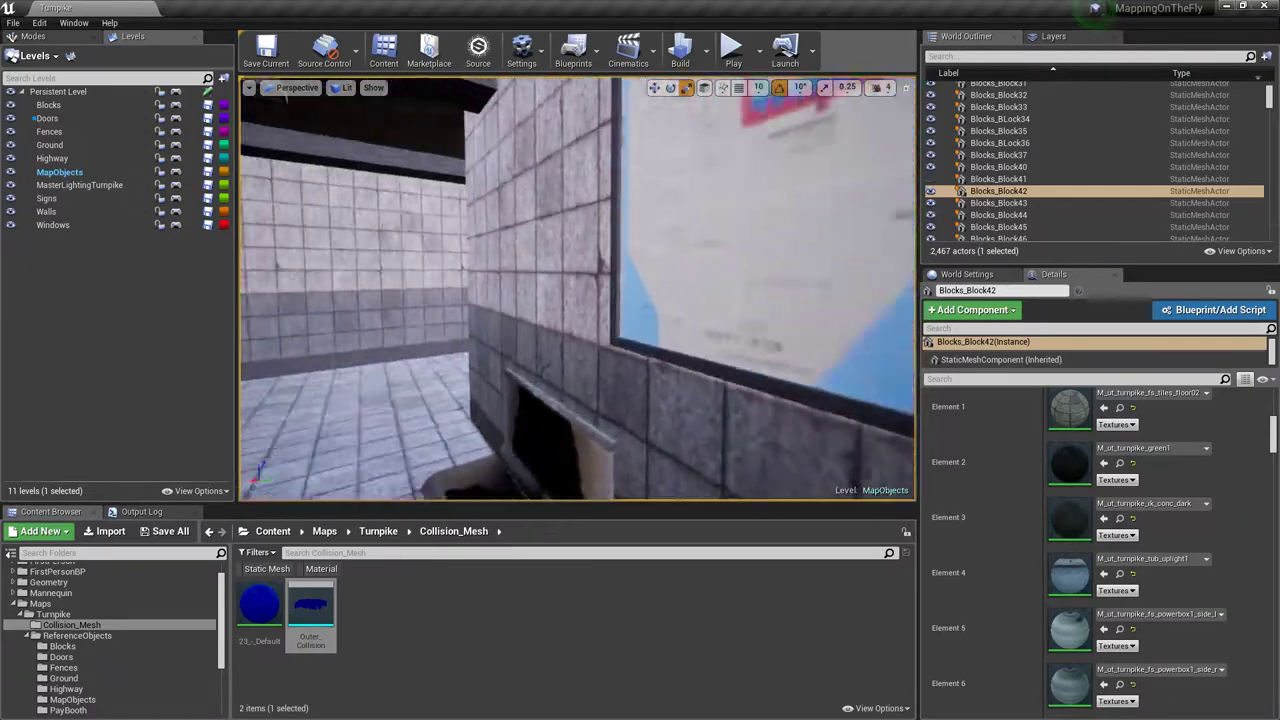
key(w)
right_drag(576, 288, 660, 275)
key(w)
key(a)
key(w)
key(a)
key(s)
key(d)
key(w)
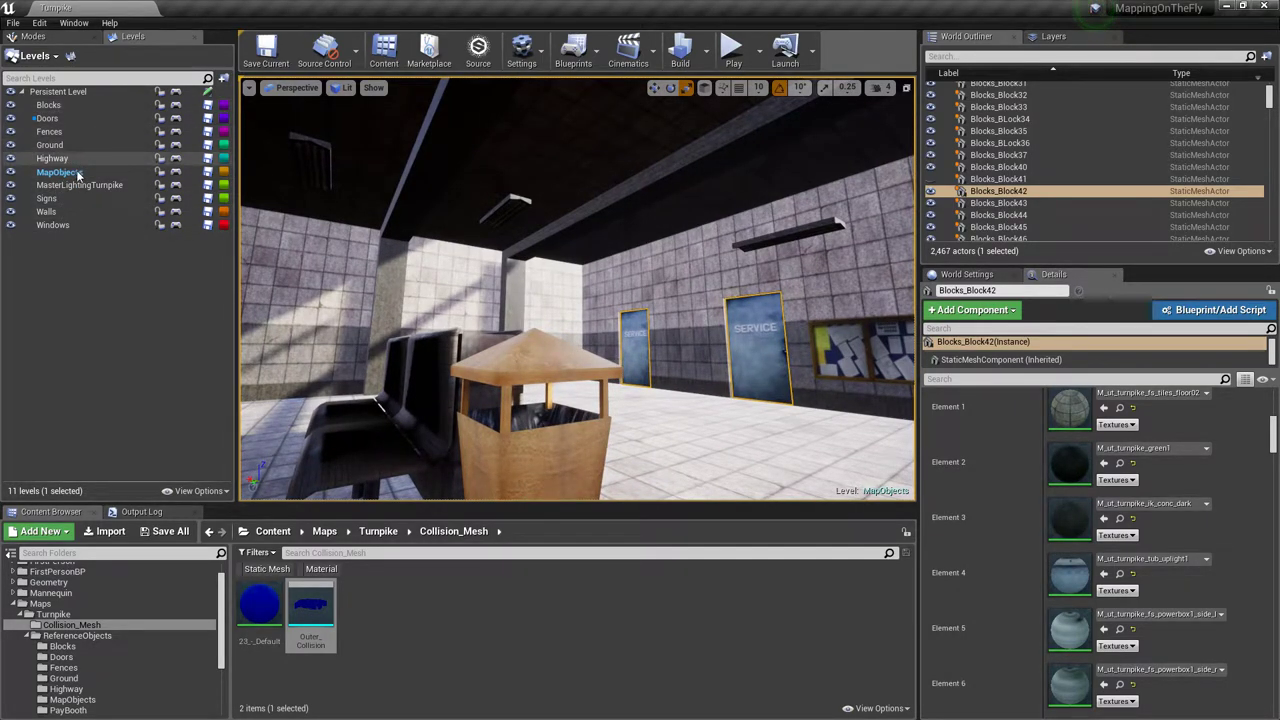
Examine the station hall from both sides of the central dividing wall.
right_drag(506, 254, 285, 258)
key(a)
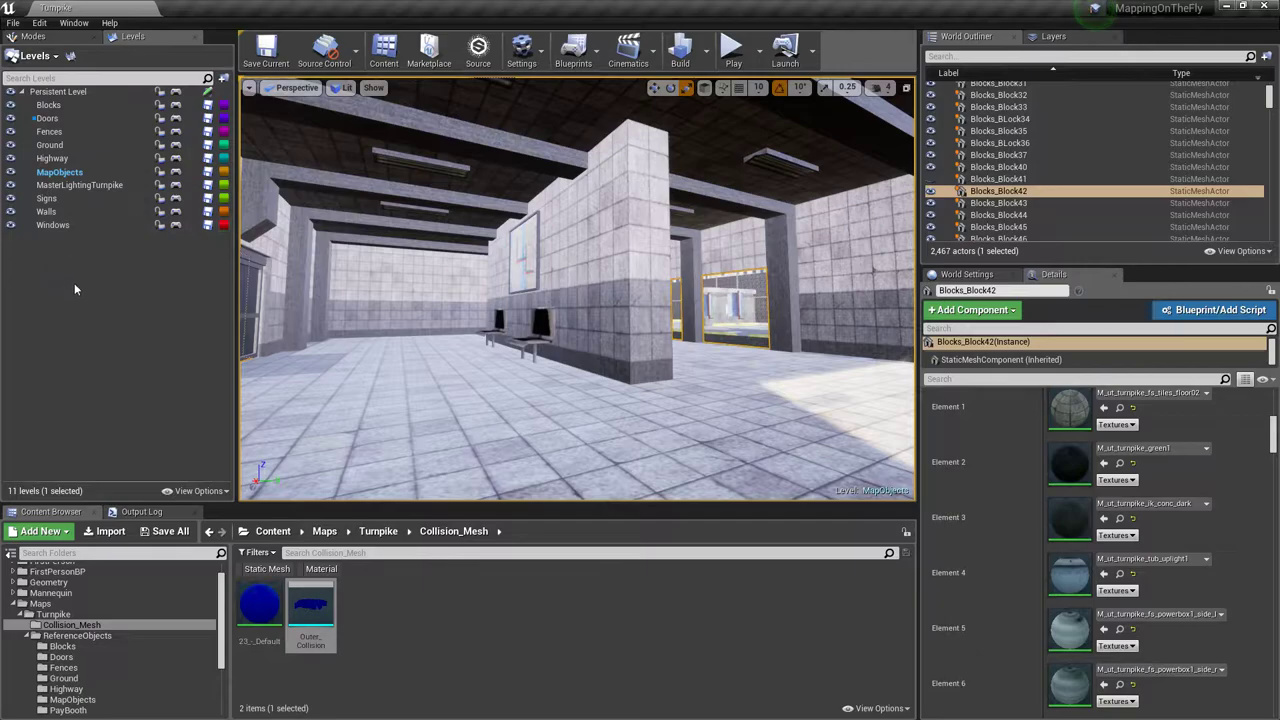
right_drag(514, 296, 720, 275)
key(w)
right_drag(345, 286, 305, 288)
right_drag(576, 288, 360, 288)
key(w)
right_drag(265, 290, 245, 291)
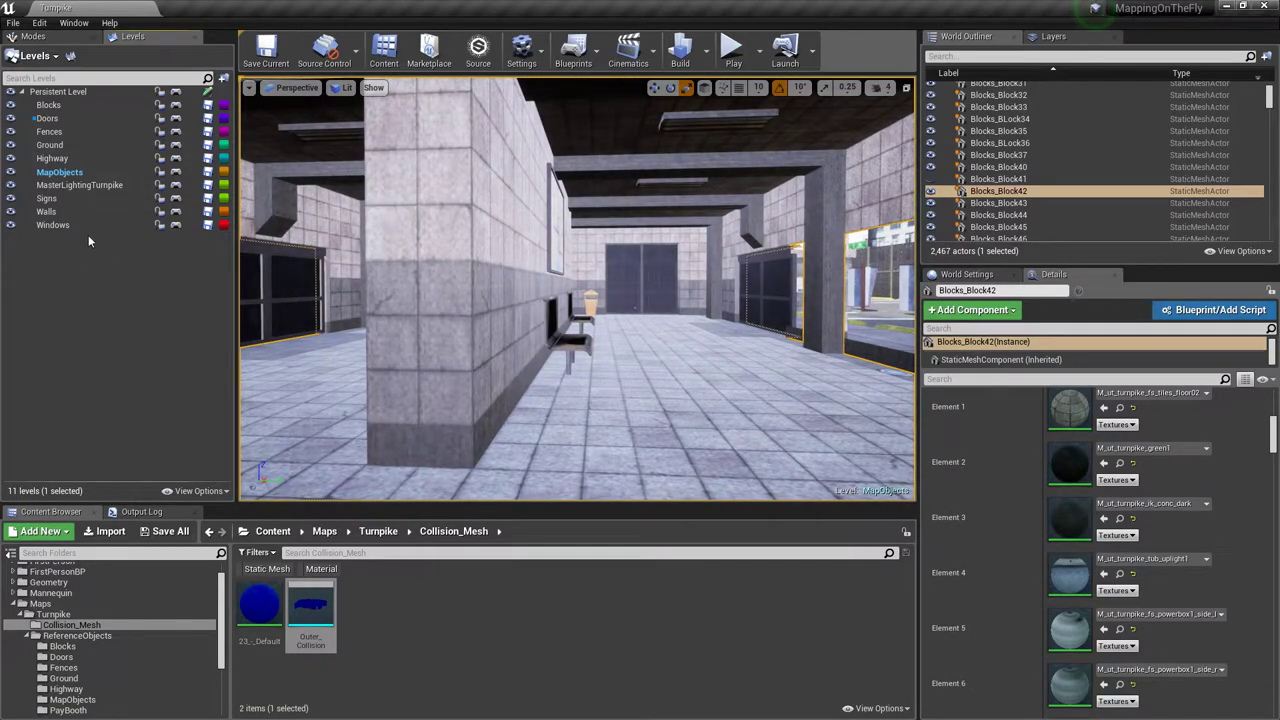
right_drag(400, 250, 505, 275)
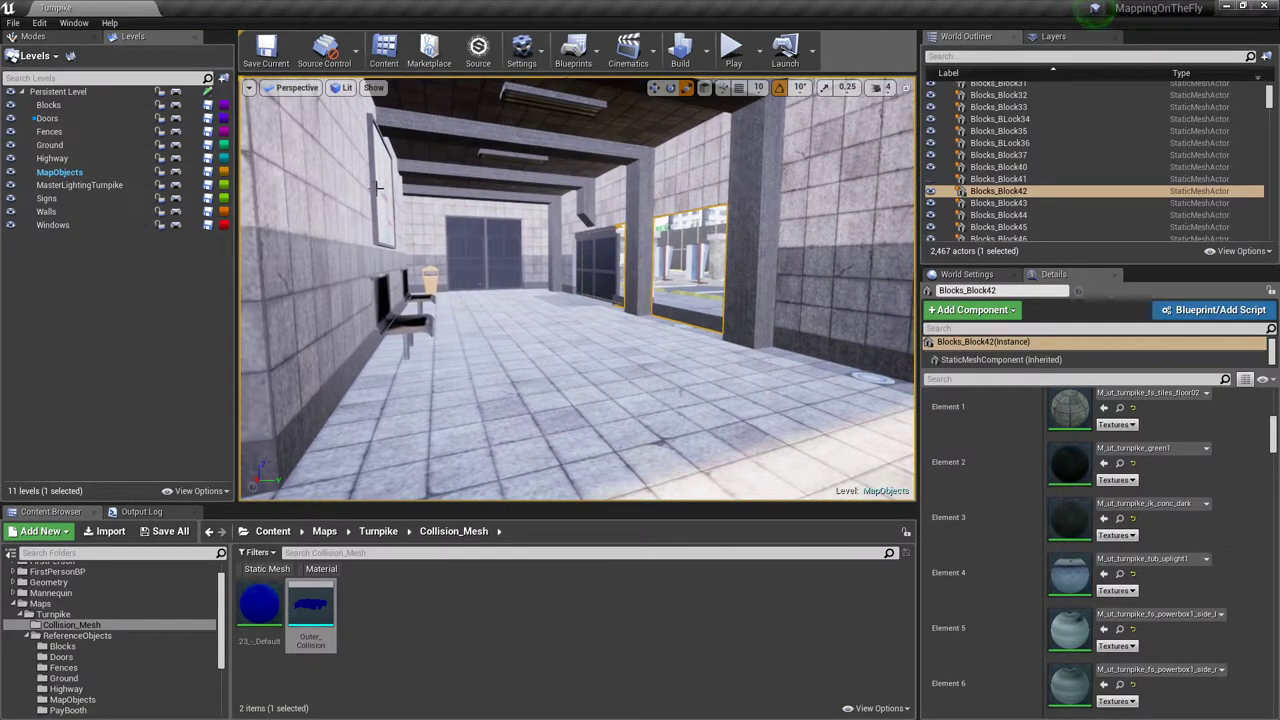
Hide the Doors, Signs and MapObjects levels to strip the station hall down to its structure.
click(10, 118)
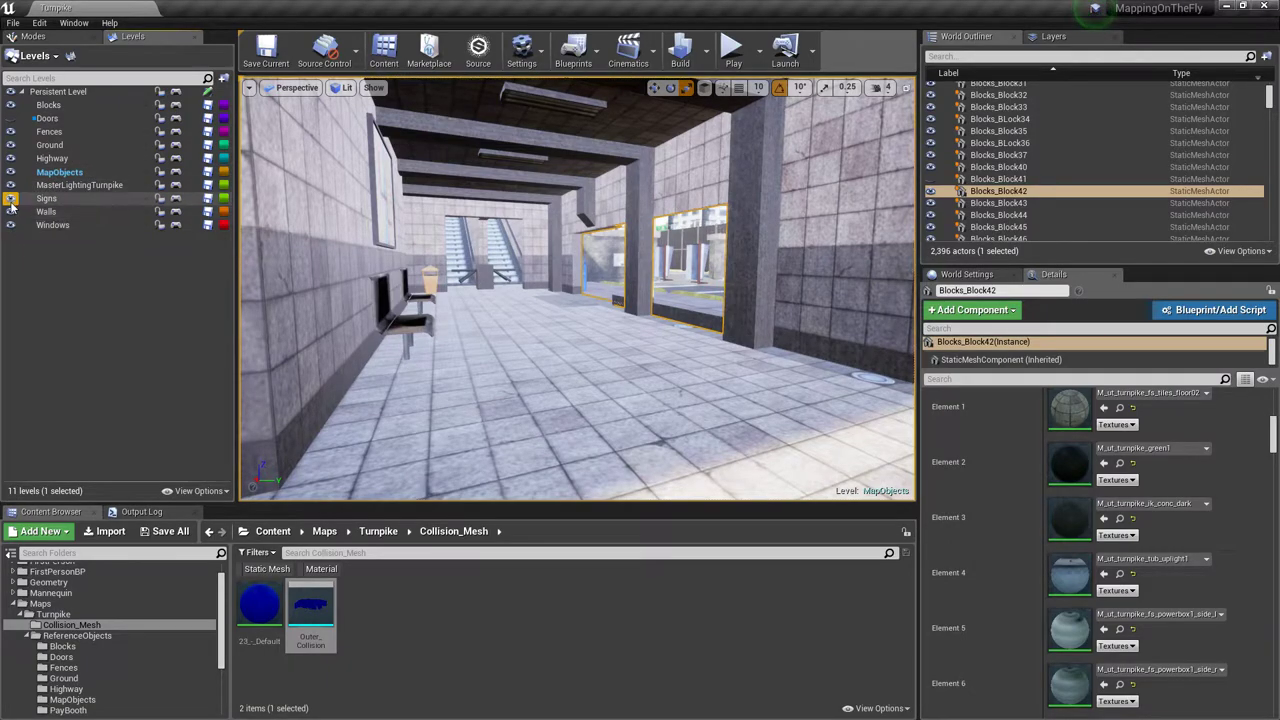
key(w)
right_drag(361, 242, 382, 218)
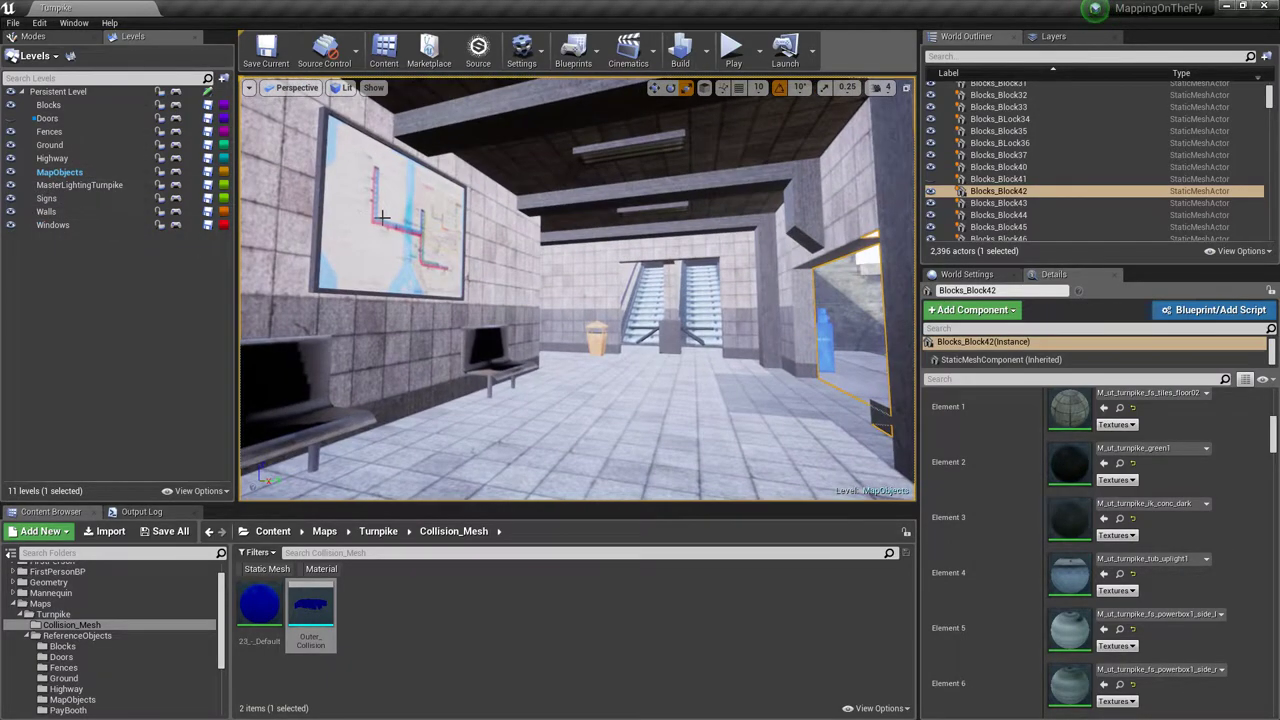
click(10, 198)
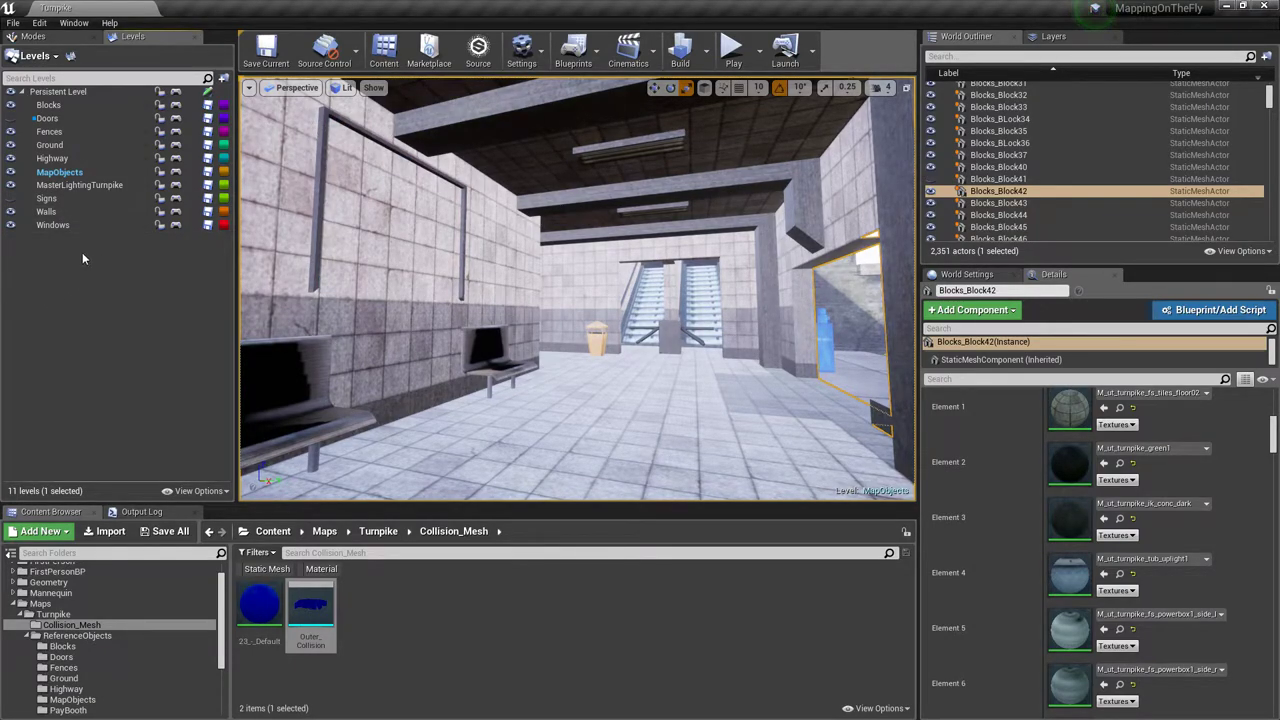
click(11, 198)
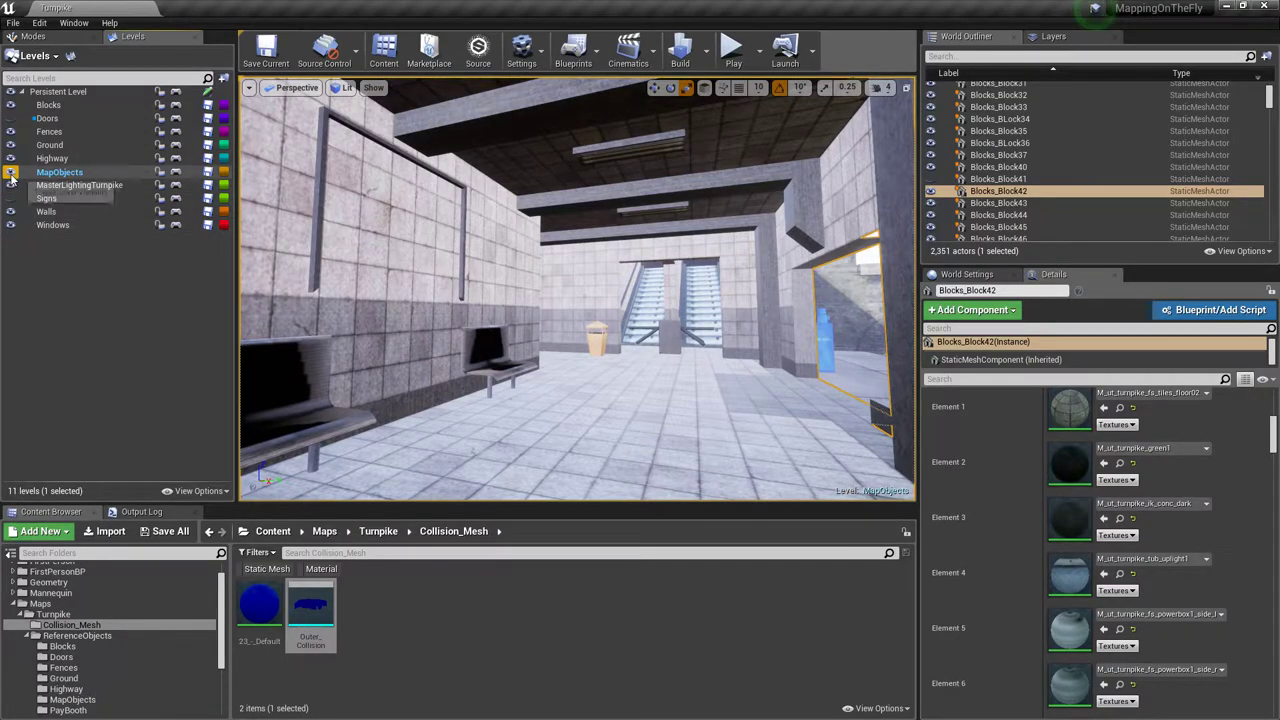
click(11, 198)
Inspect the bare station shell, including the open doorways, pillars, dividing wall and stairways.
right_drag(577, 288, 540, 292)
key(w)
key(w)
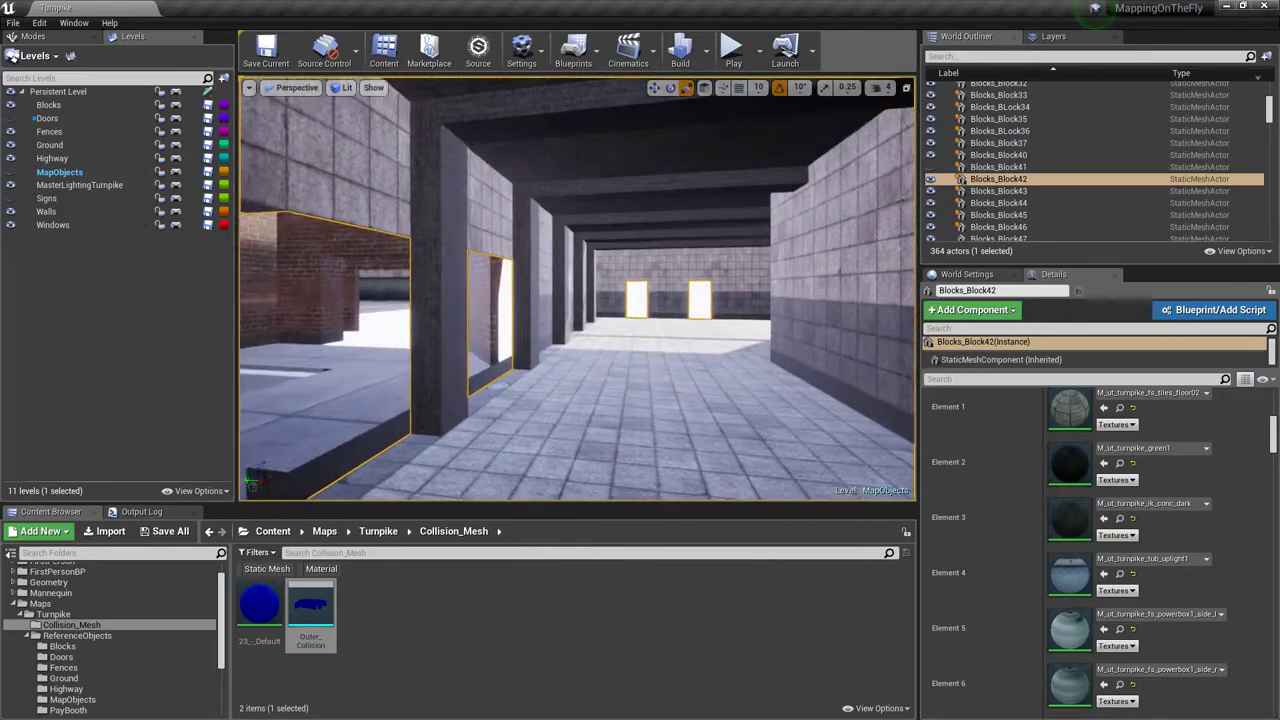
right_drag(555, 292, 555, 292)
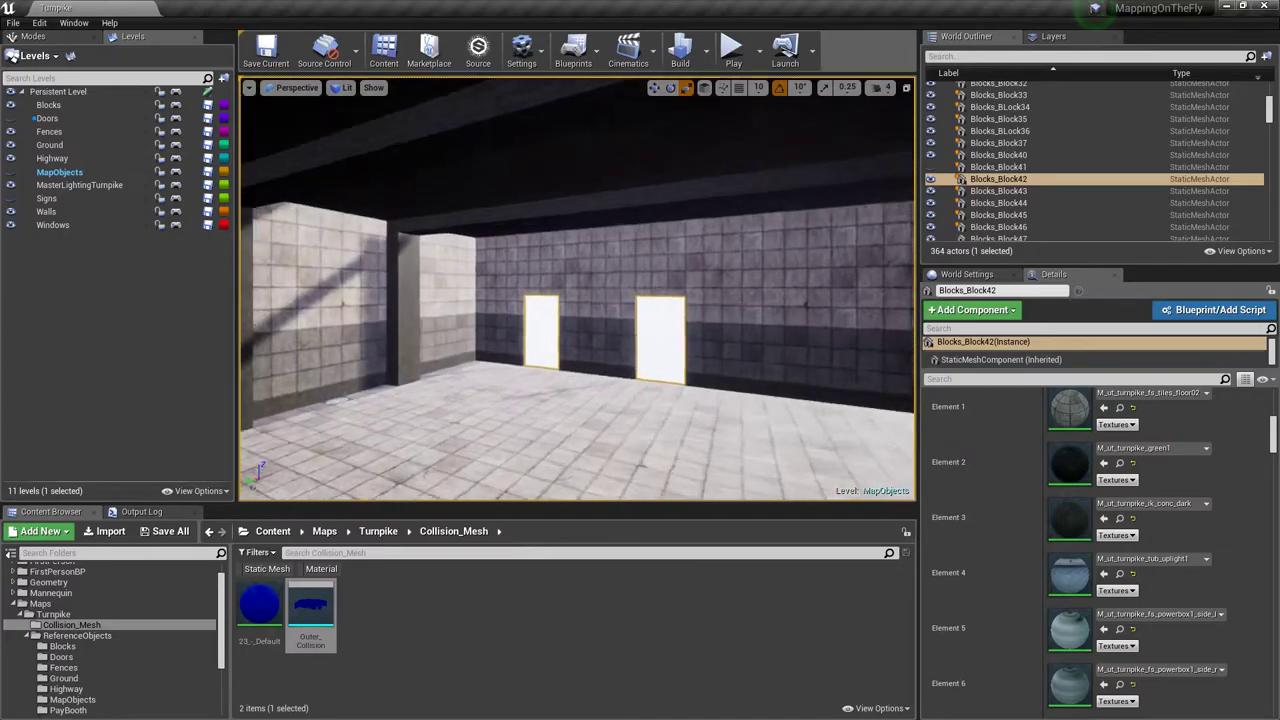
right_drag(508, 282, 450, 280)
key(w)
mouse_move(489, 223)
right_down()
mouse_move(760, 223)
mouse_move(489, 223)
right_up()
key(w)
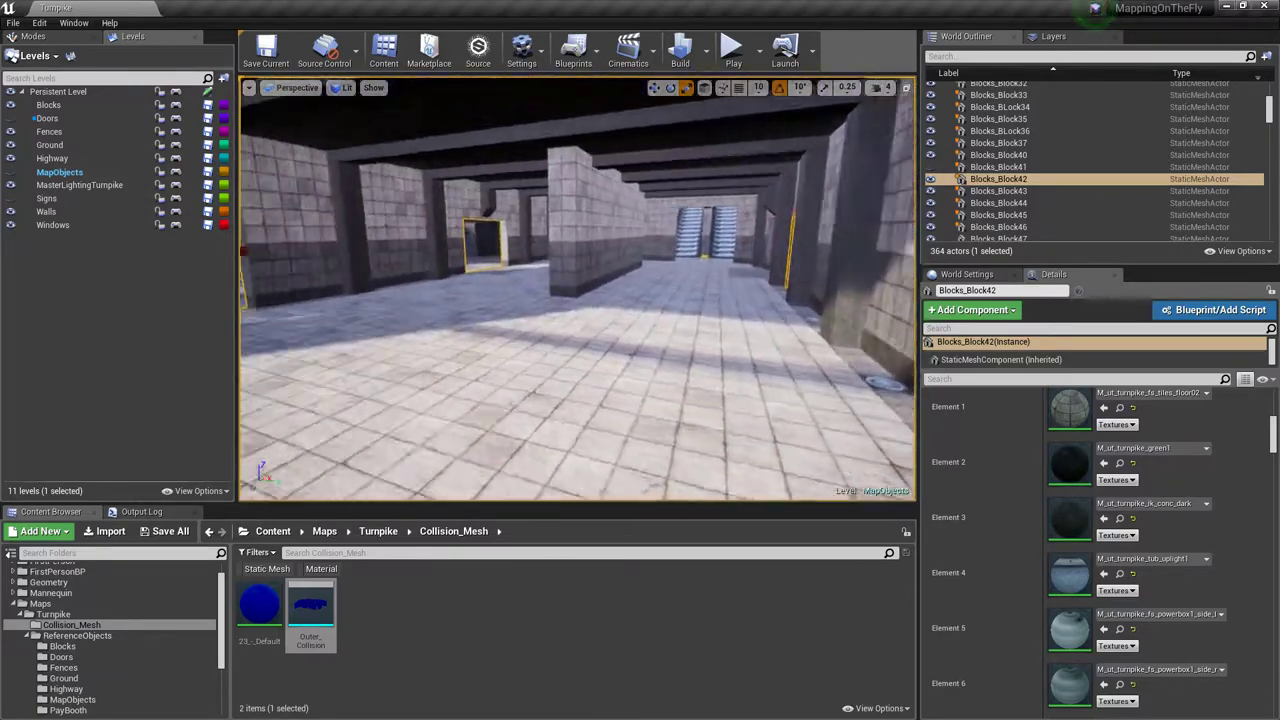
right_drag(489, 223, 489, 223)
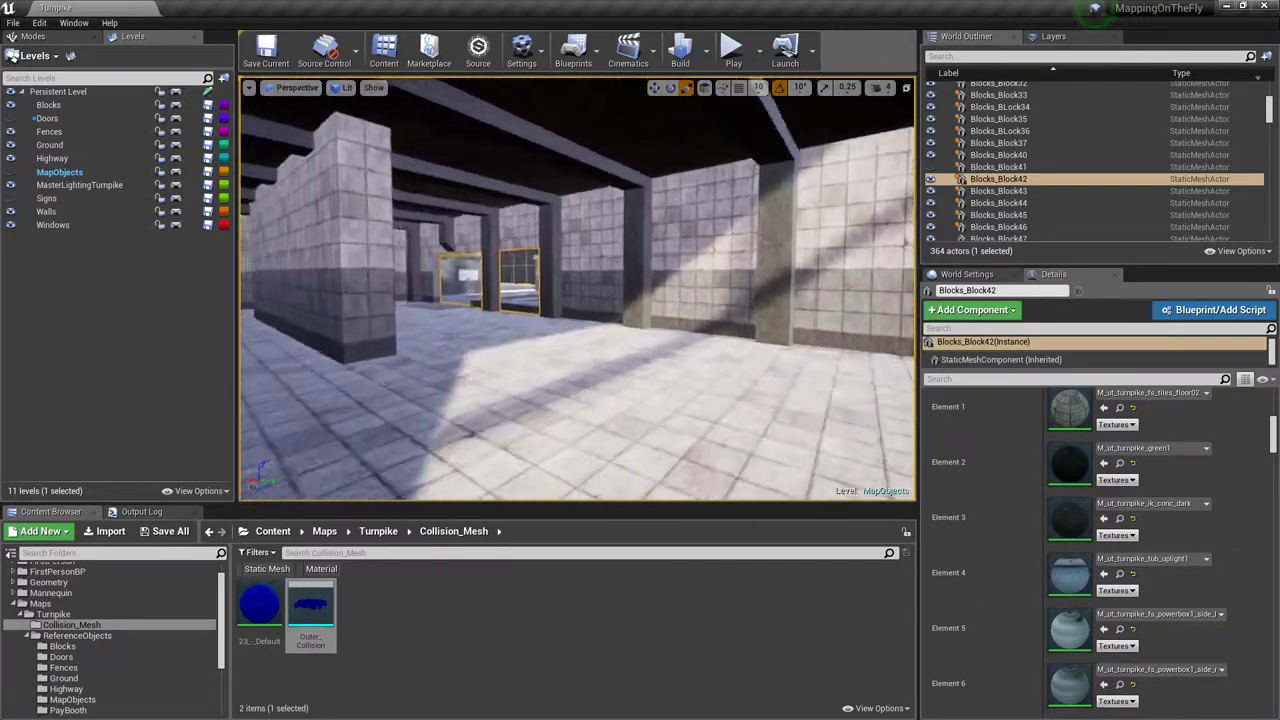
right_drag(489, 223, 489, 223)
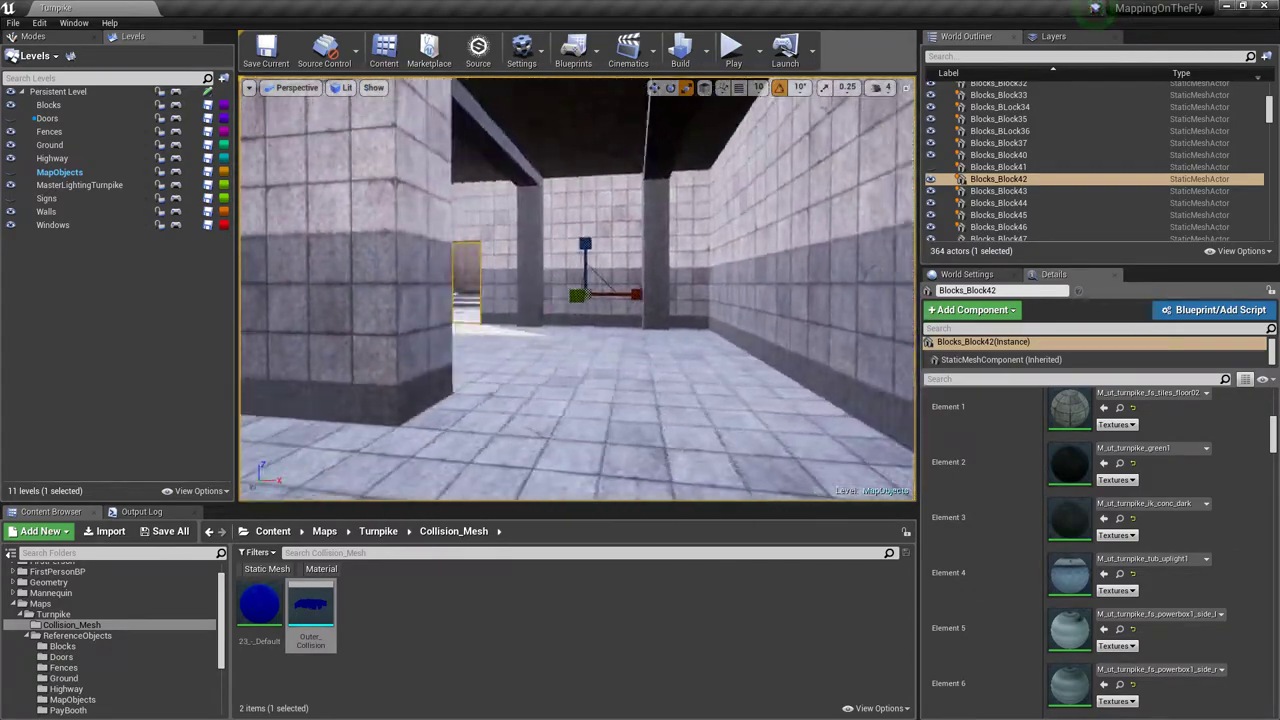
right_drag(428, 258, 428, 258)
right_drag(650, 265, 650, 265)
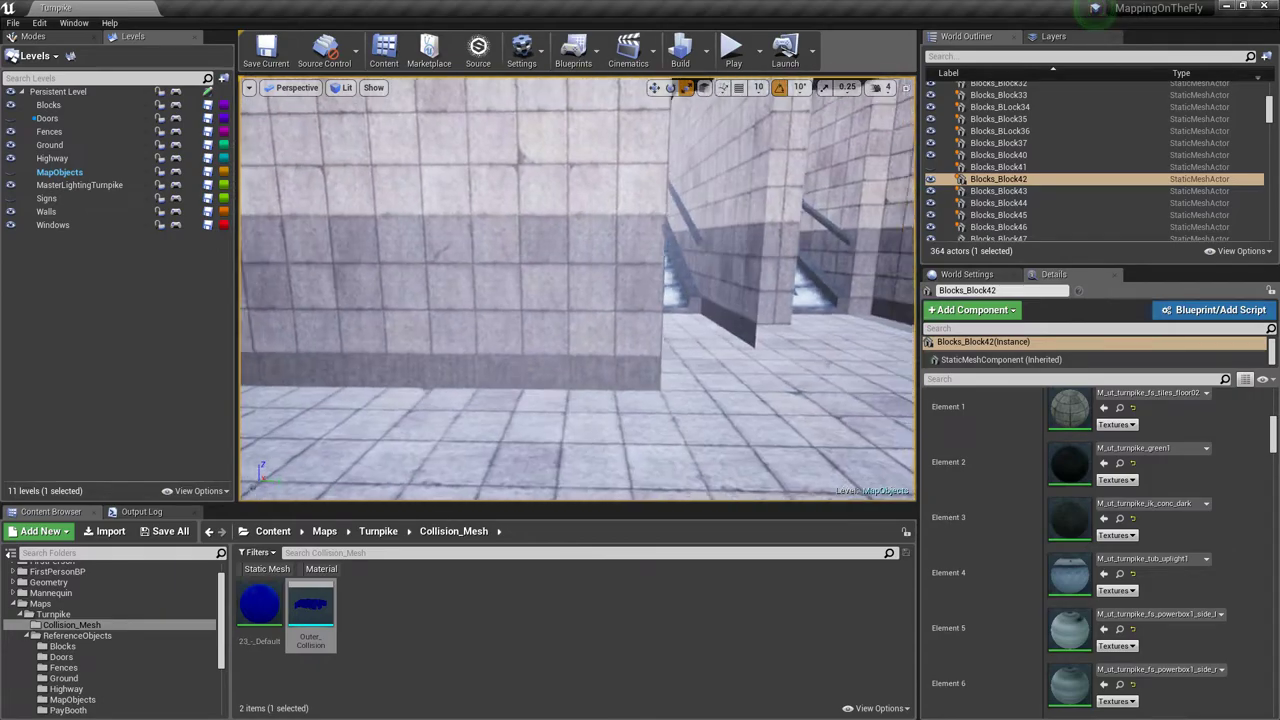
right_drag(650, 265, 650, 265)
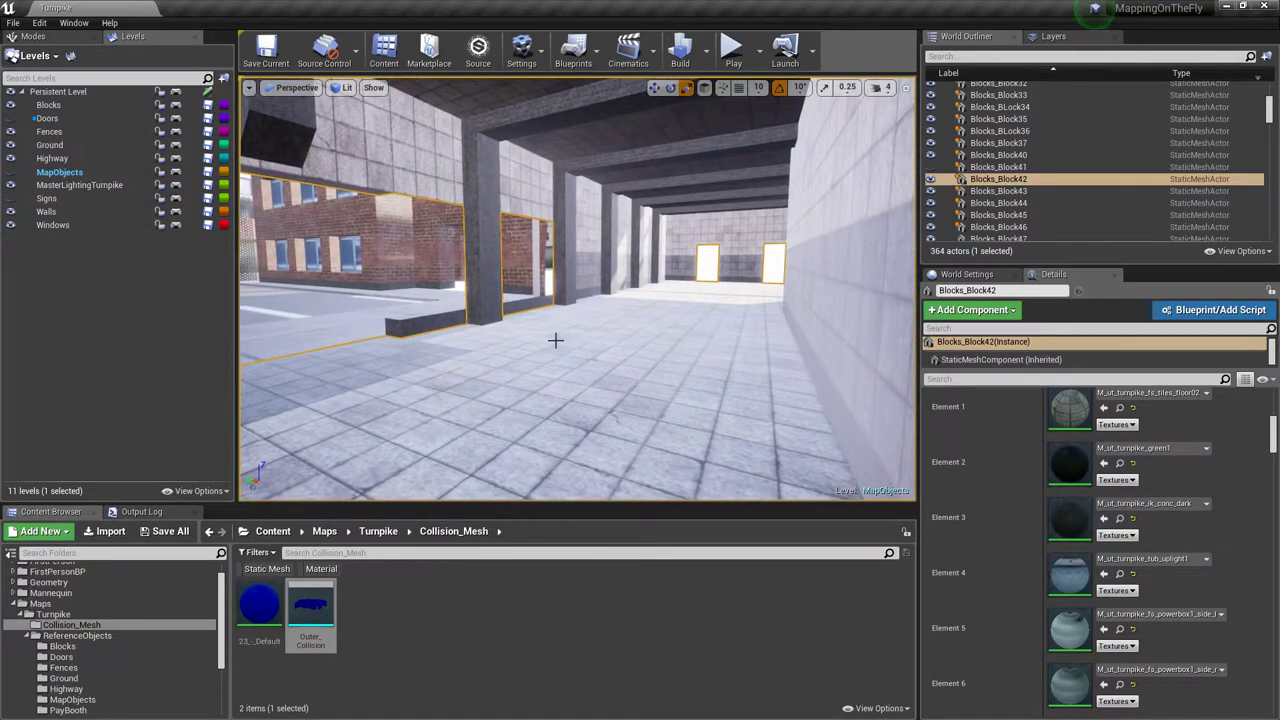
Examine the empty window and door openings that look out from the hall onto the parking lot.
right_drag(576, 288, 650, 220)
key(w)
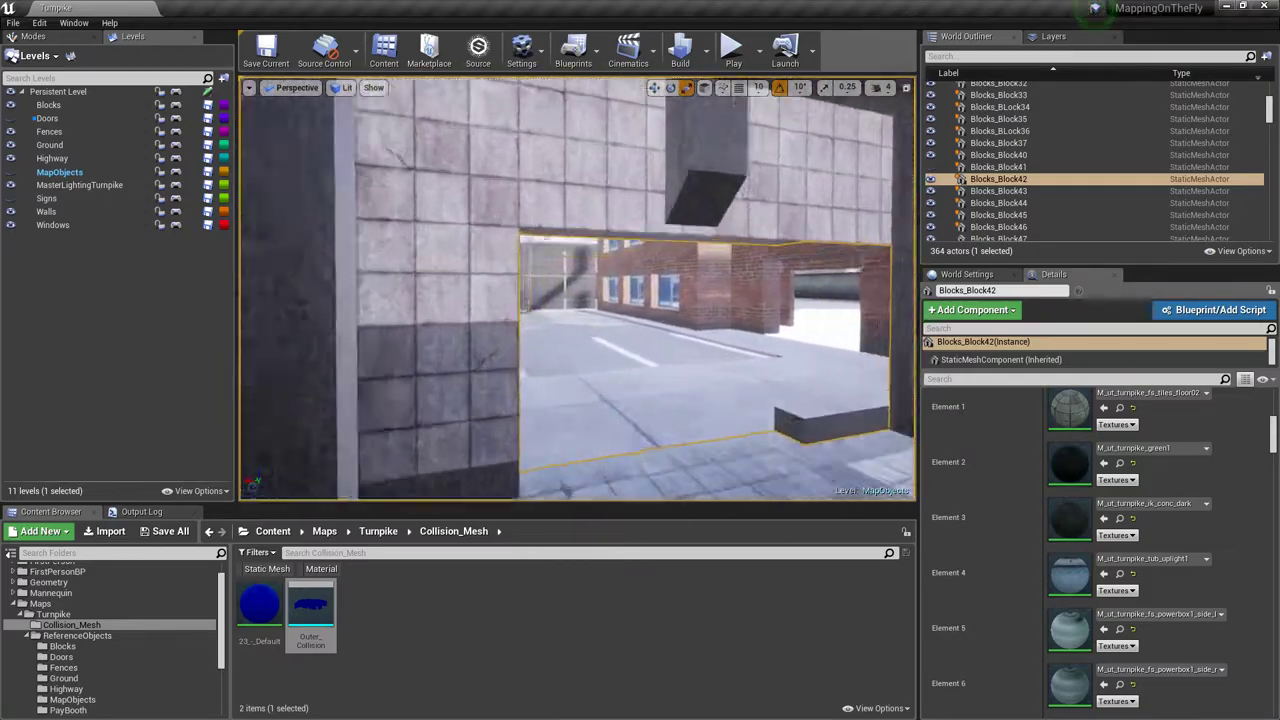
key(w)
right_drag(576, 288, 420, 270)
right_drag(730, 319, 900, 325)
key(w)
right_drag(576, 288, 830, 285)
key(w)
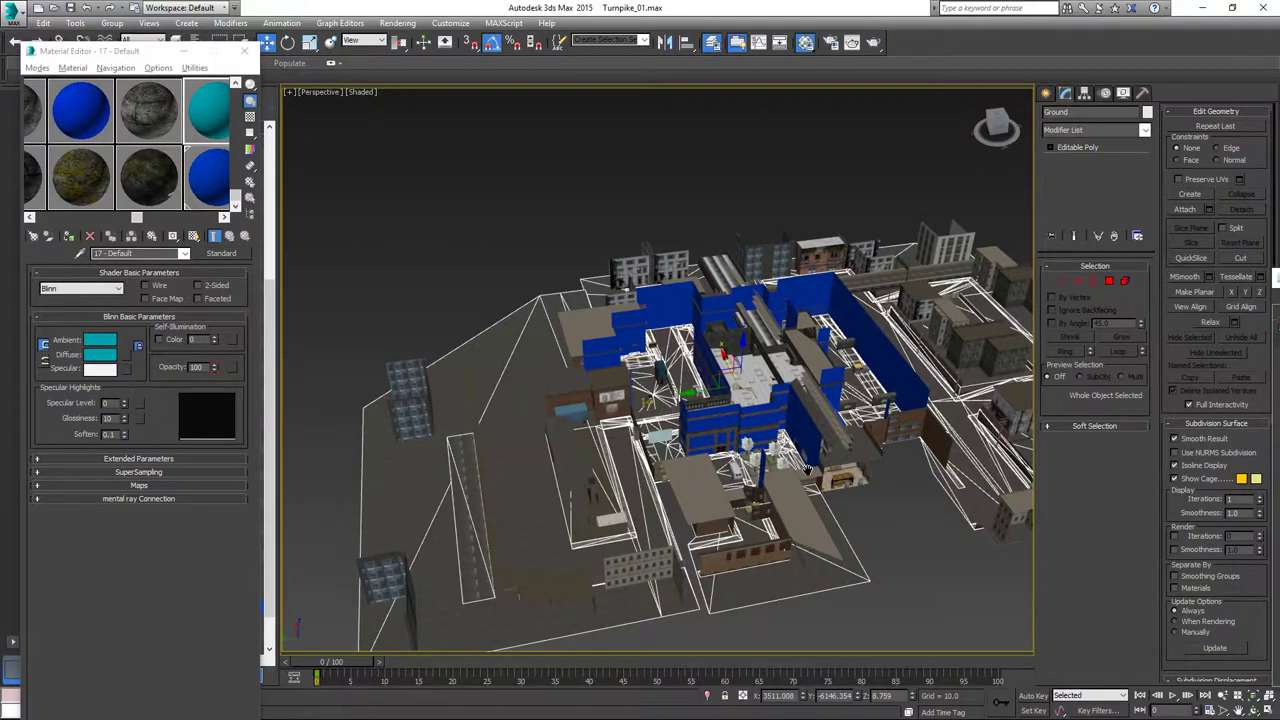
View the whole Turnpike scene and move the Material Editor window away to uncover the scene explorers.
middle_drag(808, 470, 794, 476)
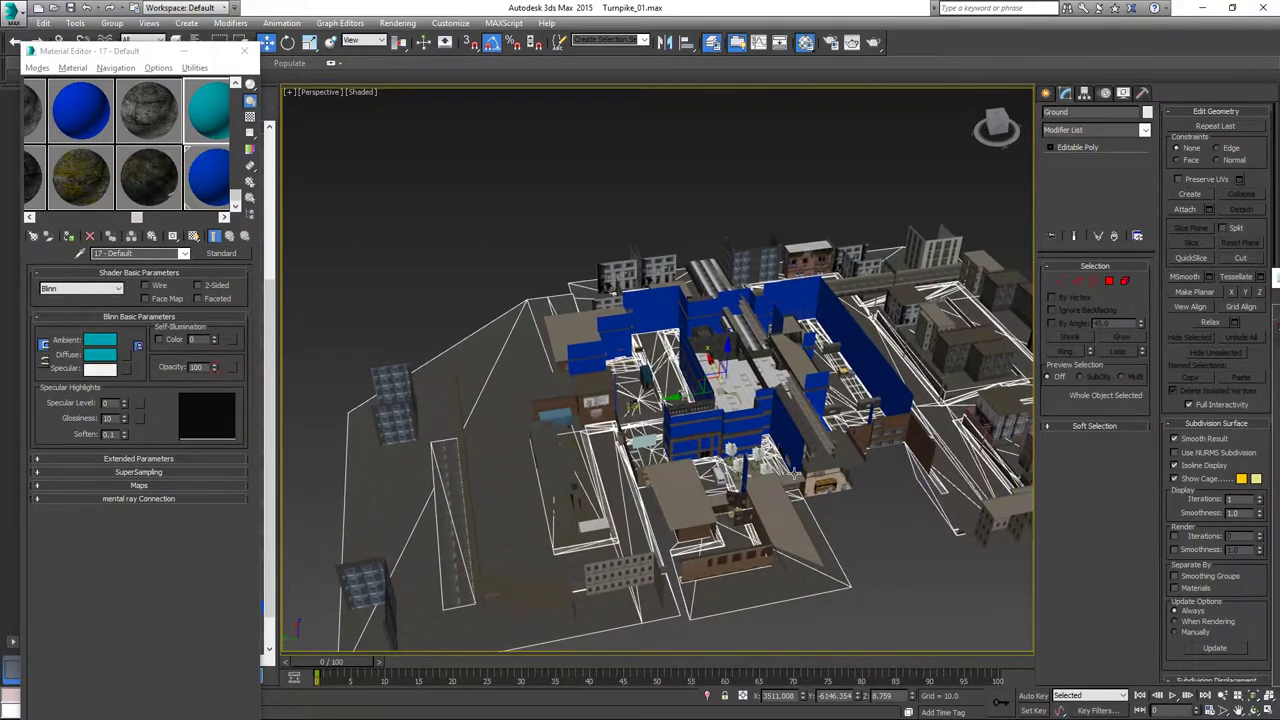
scroll(725, 499, up, 3)
alt+middle_drag(693, 486, 930, 474)
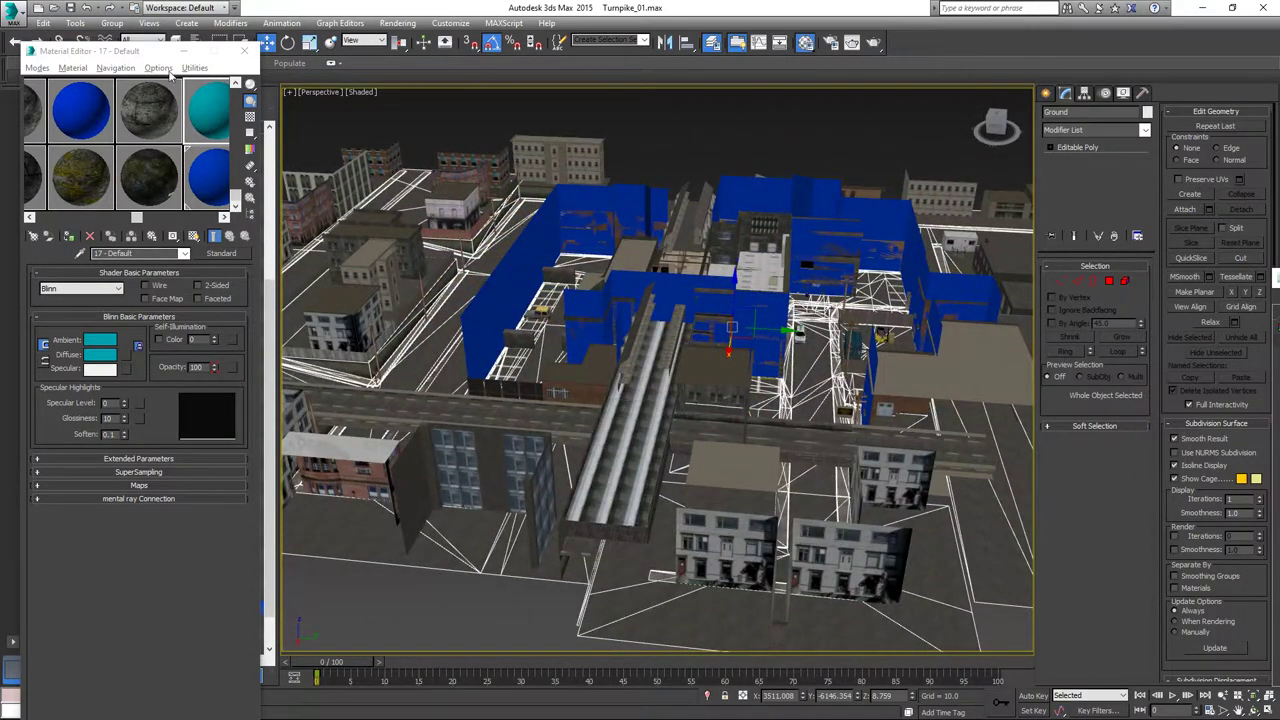
drag(113, 57, 1279, 200)
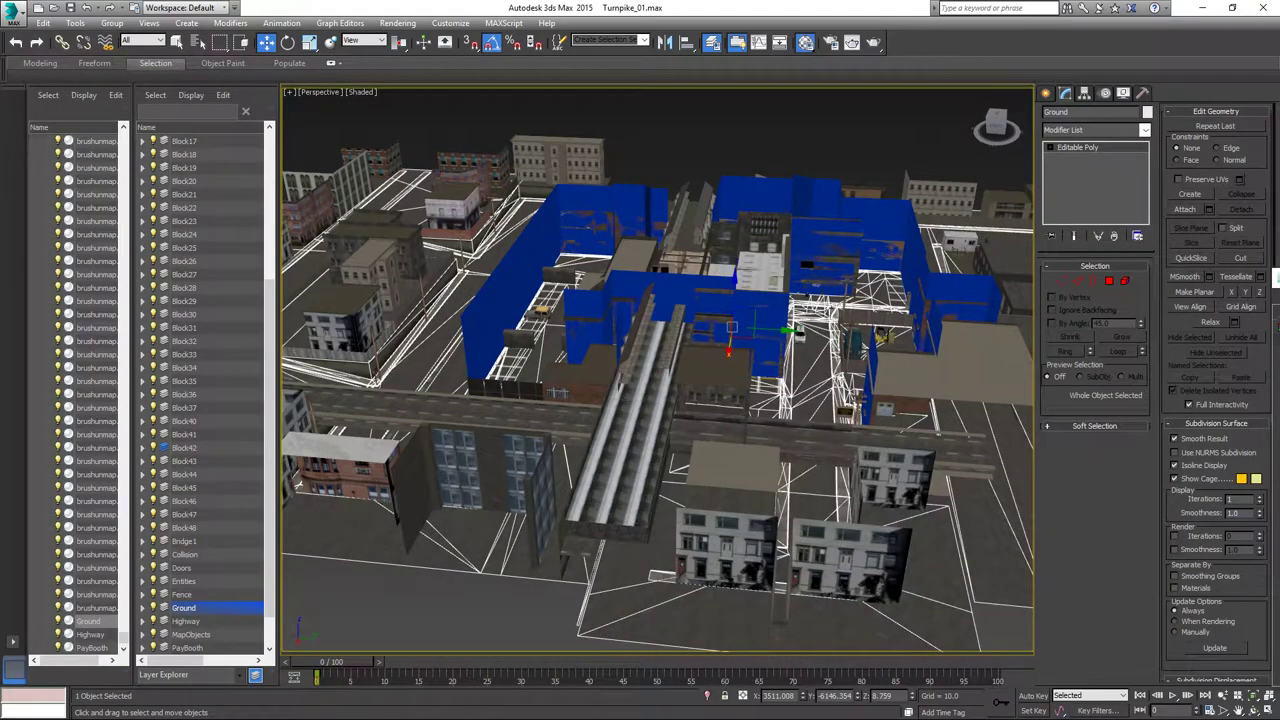
Select the blue outer collision mesh around the station and hide the Collision layer.
alt+middle_drag(648, 463, 553, 473)
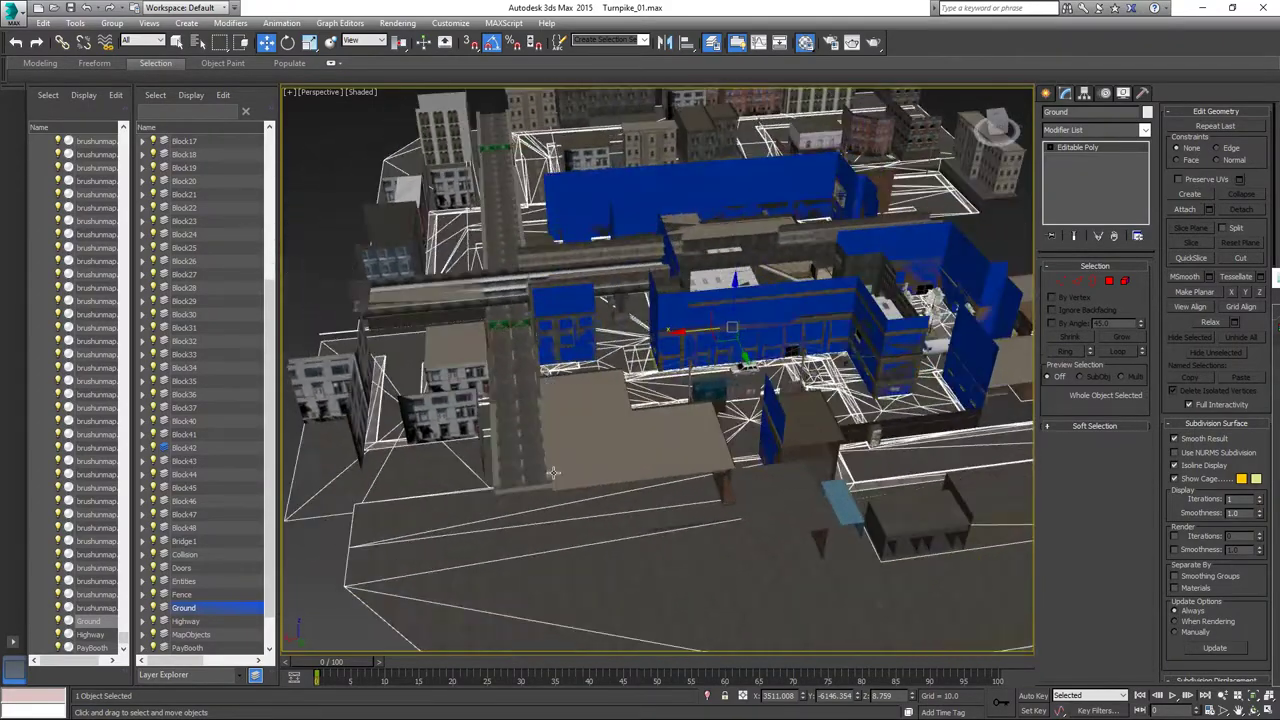
alt+middle_drag(657, 437, 638, 450)
alt+middle_drag(592, 401, 505, 422)
scroll(709, 383, up, 4)
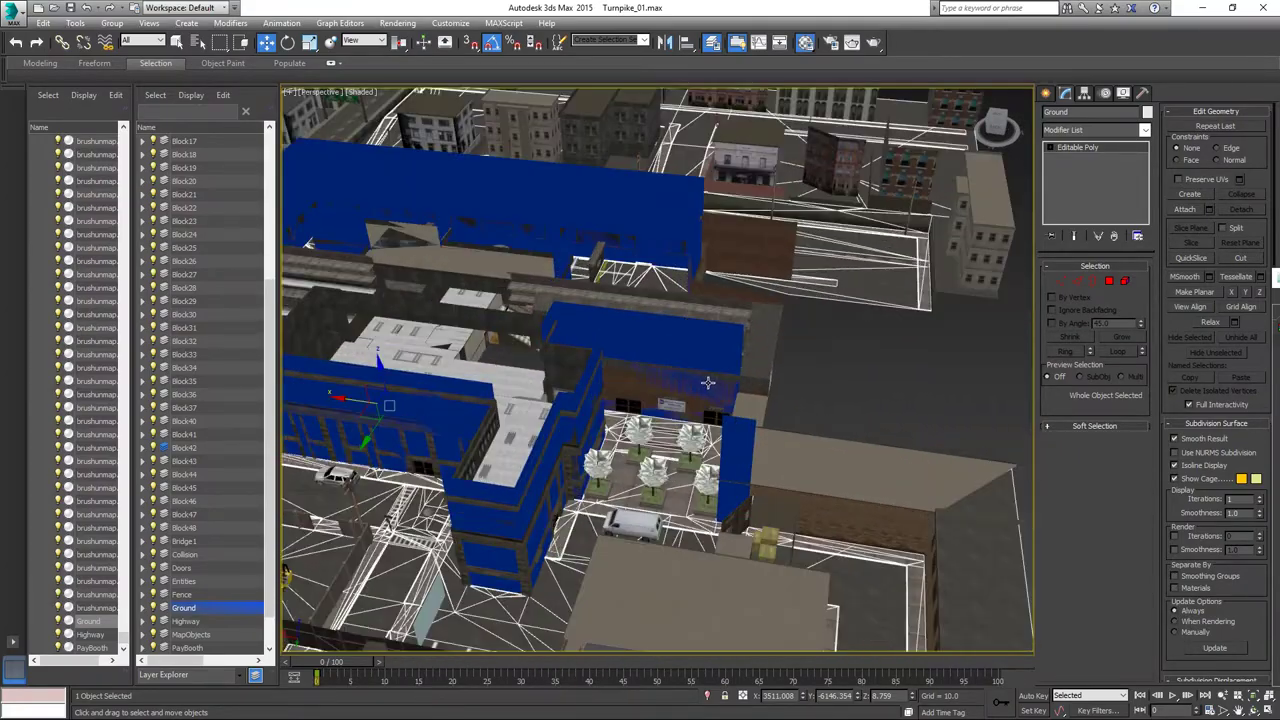
click(660, 332)
click(660, 332)
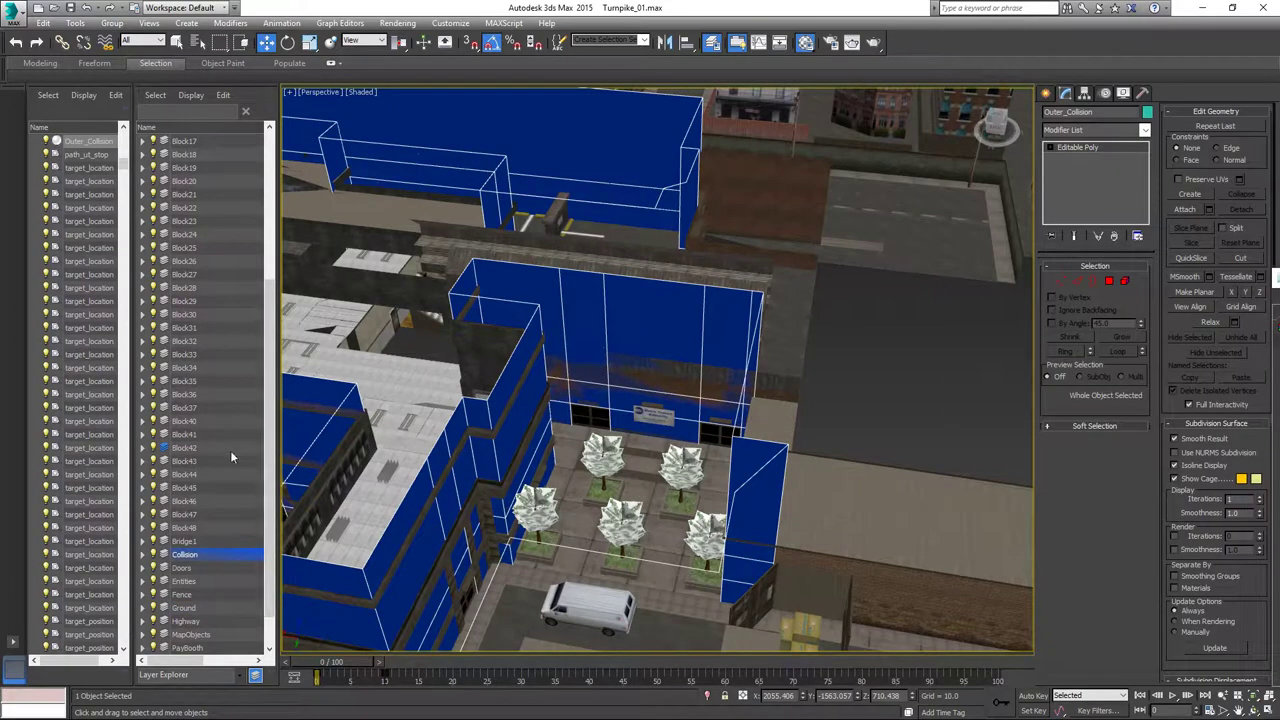
click(154, 555)
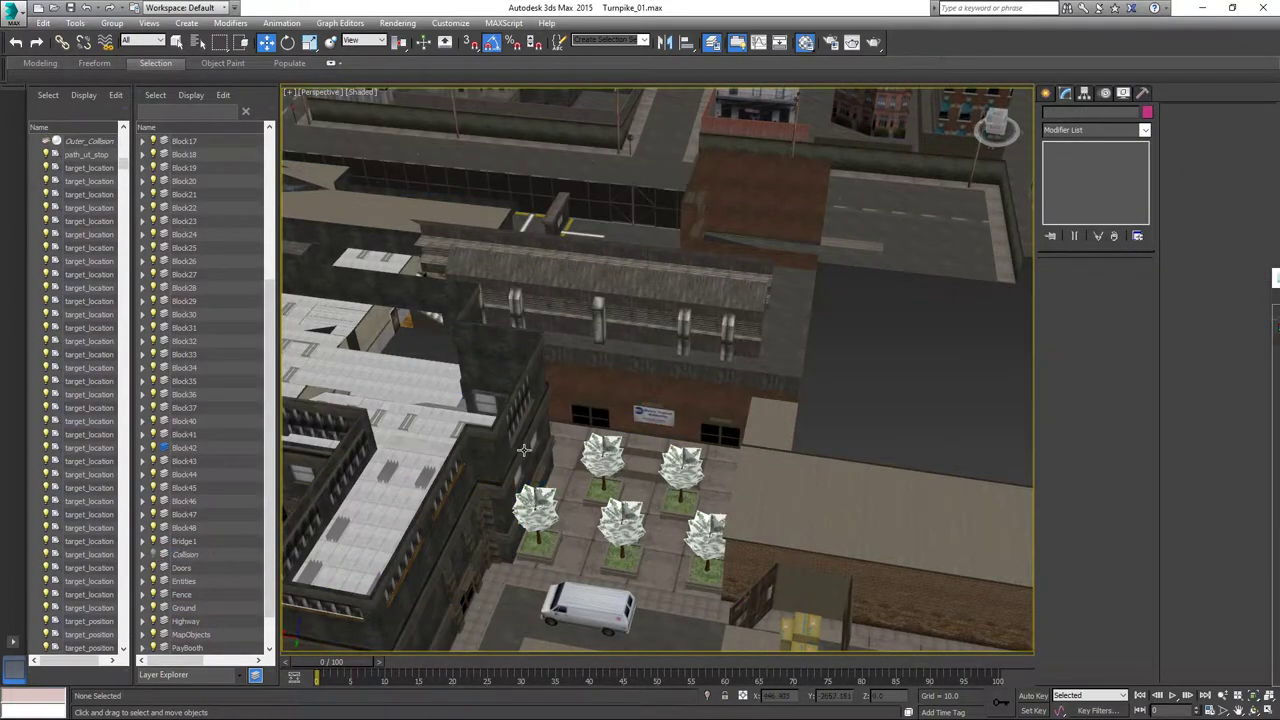
Select the brick station building with the transit sign behind the trees to see its mesh.
middle_drag(560, 477, 557, 500)
scroll(618, 397, up, 3)
click(621, 397)
alt+middle_drag(676, 461, 676, 452)
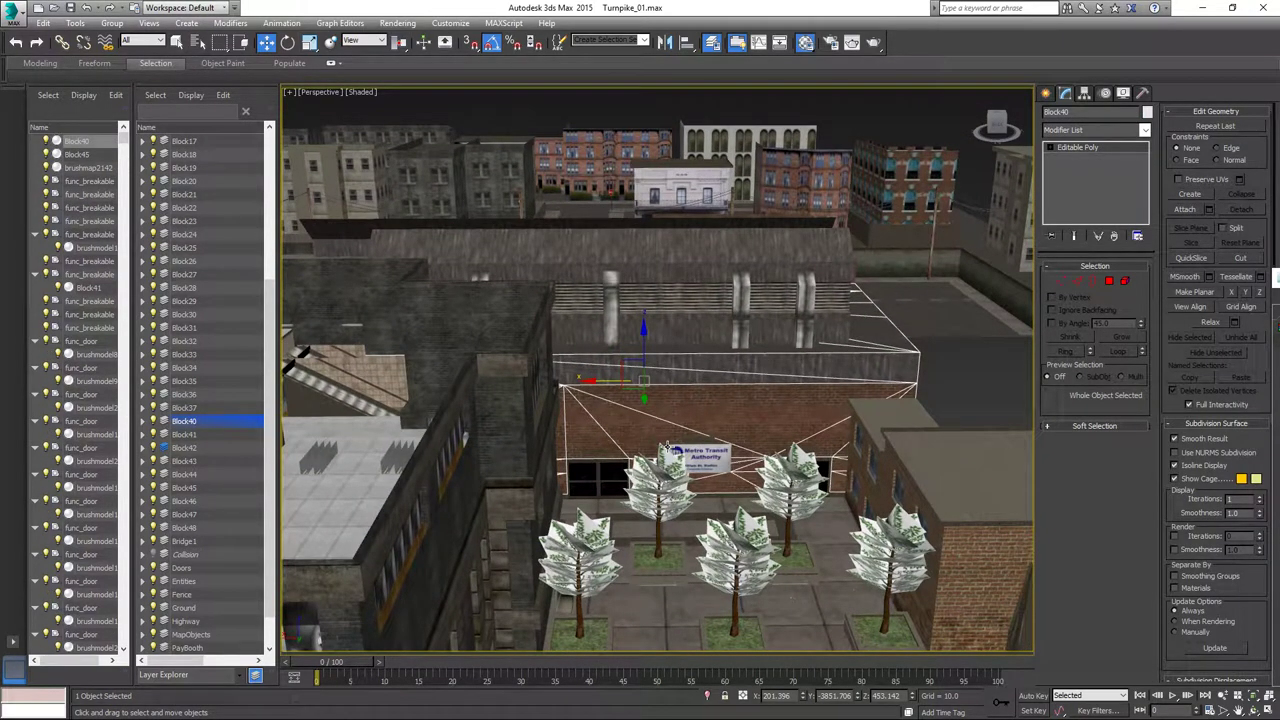
Select the tiled interior wall beside the station map and highlight the Block27 layer.
scroll(667, 446, up, 2)
scroll(662, 430, up, 3)
scroll(660, 432, up, 6)
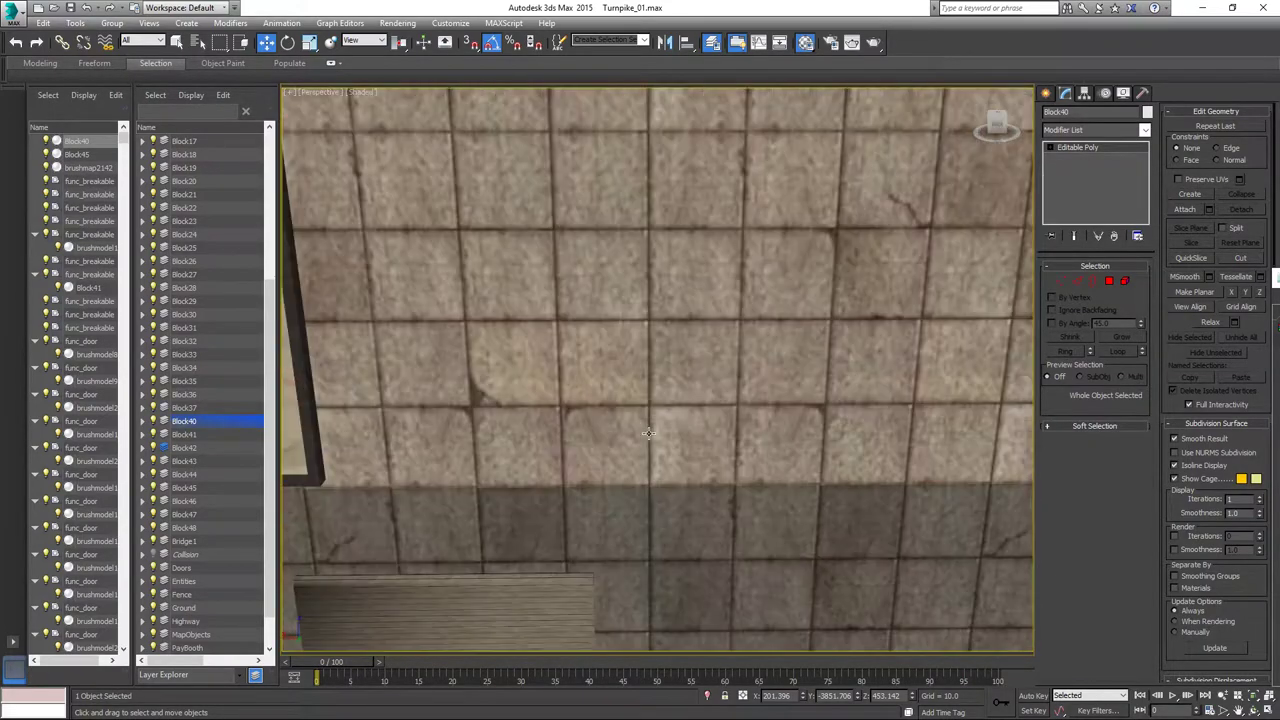
click(618, 414)
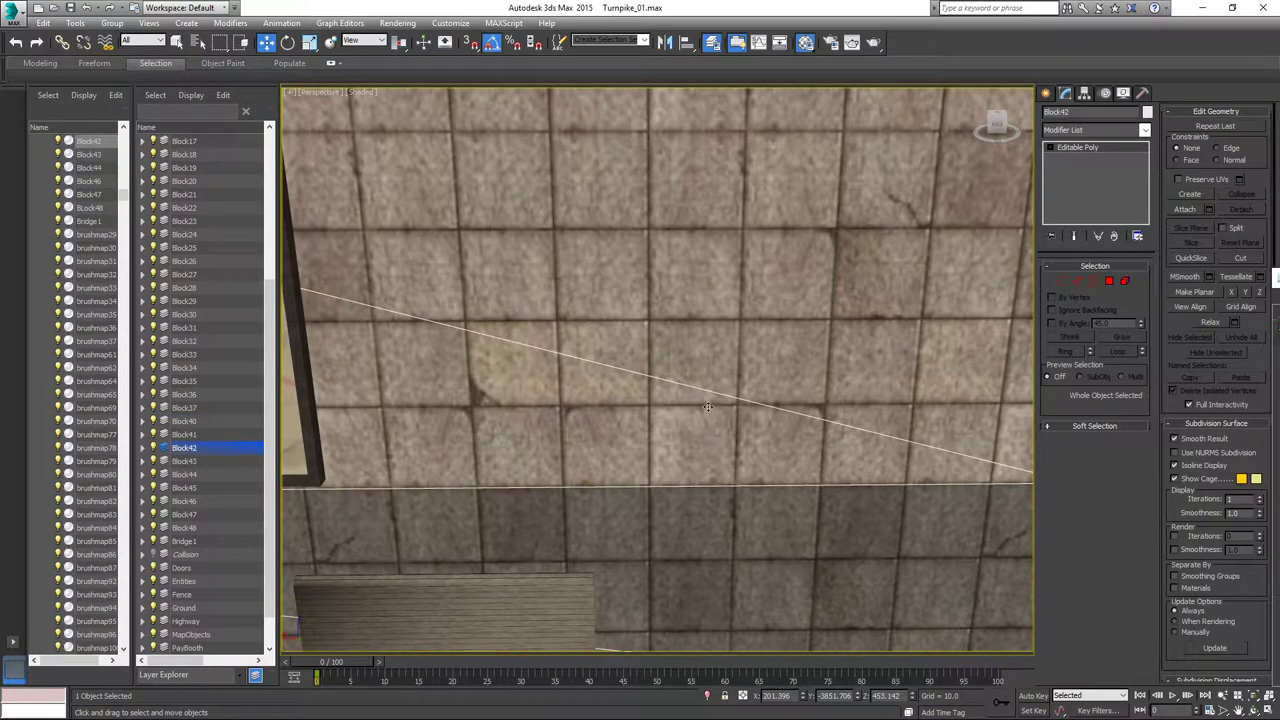
click(192, 276)
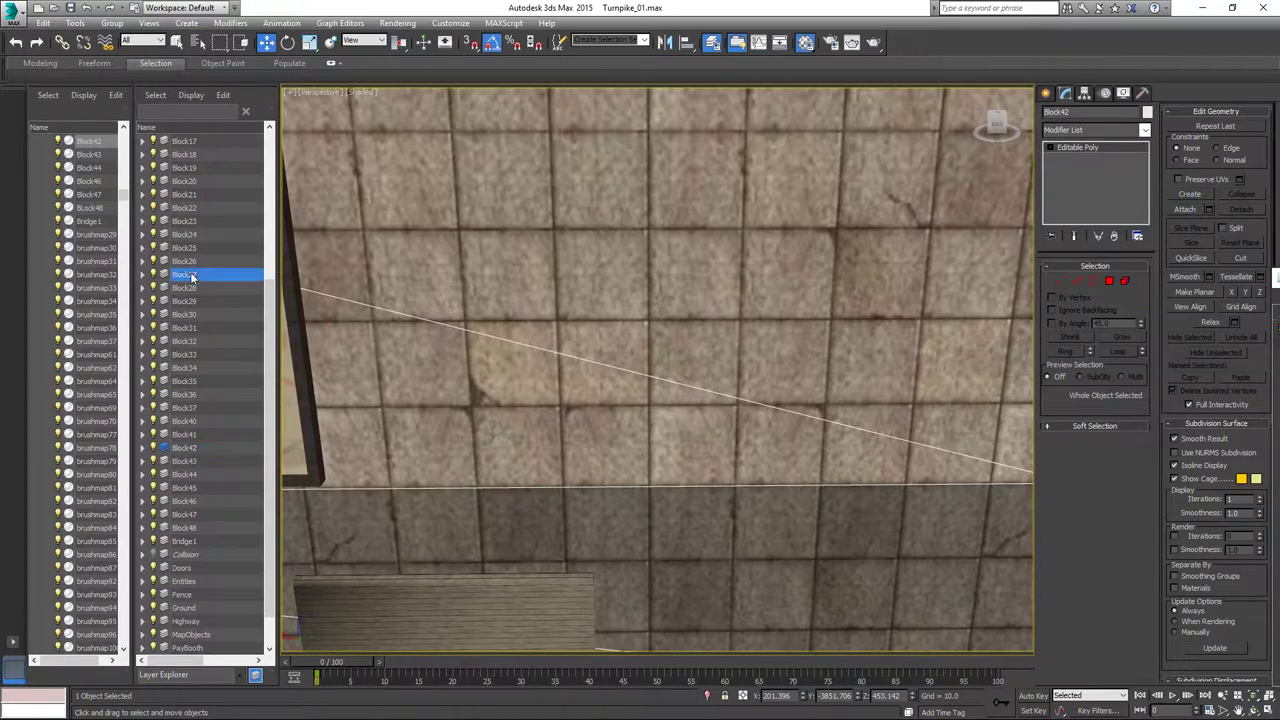
Try to hide all the scene's layers at once by selecting every entry.
key(ctrl+a)
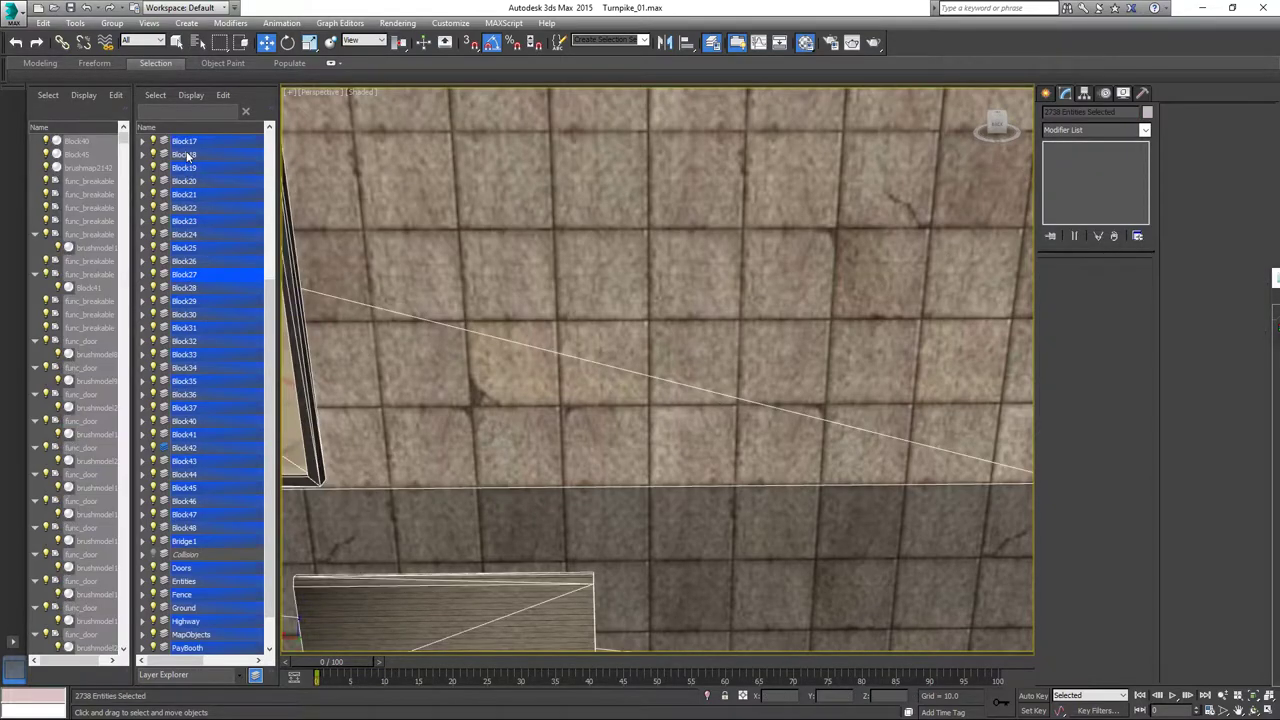
click(154, 142)
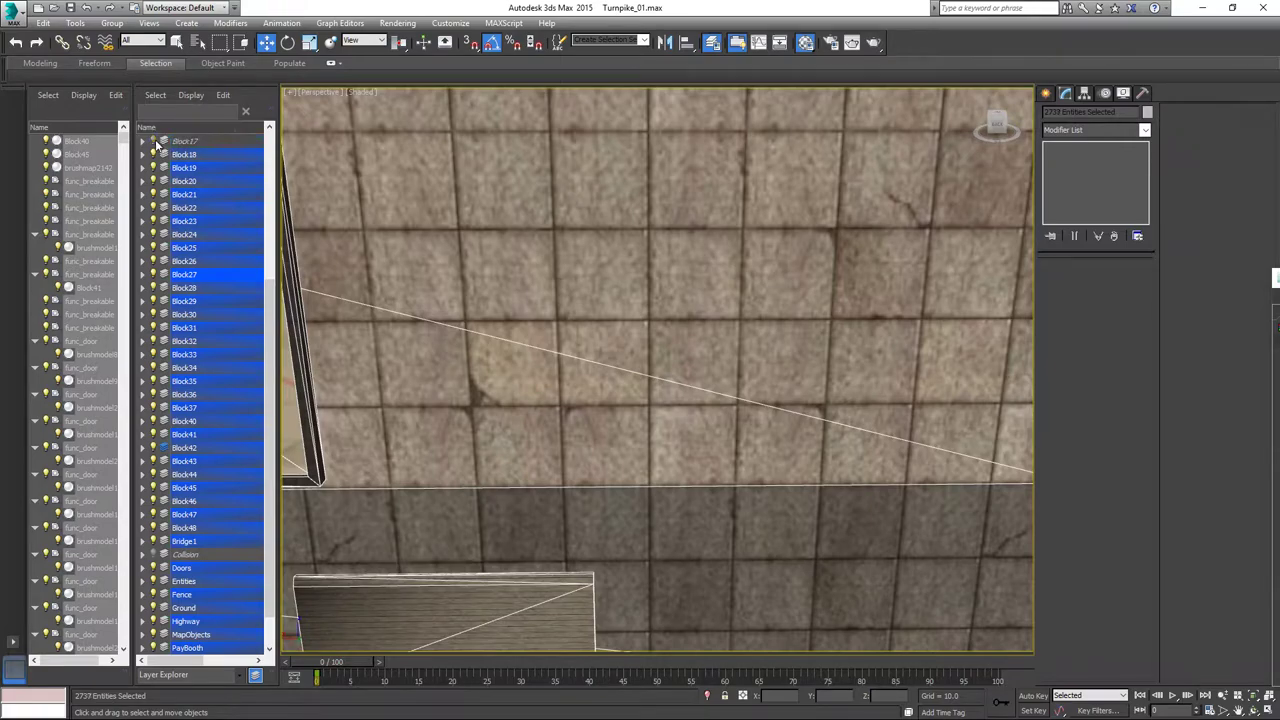
click(201, 143)
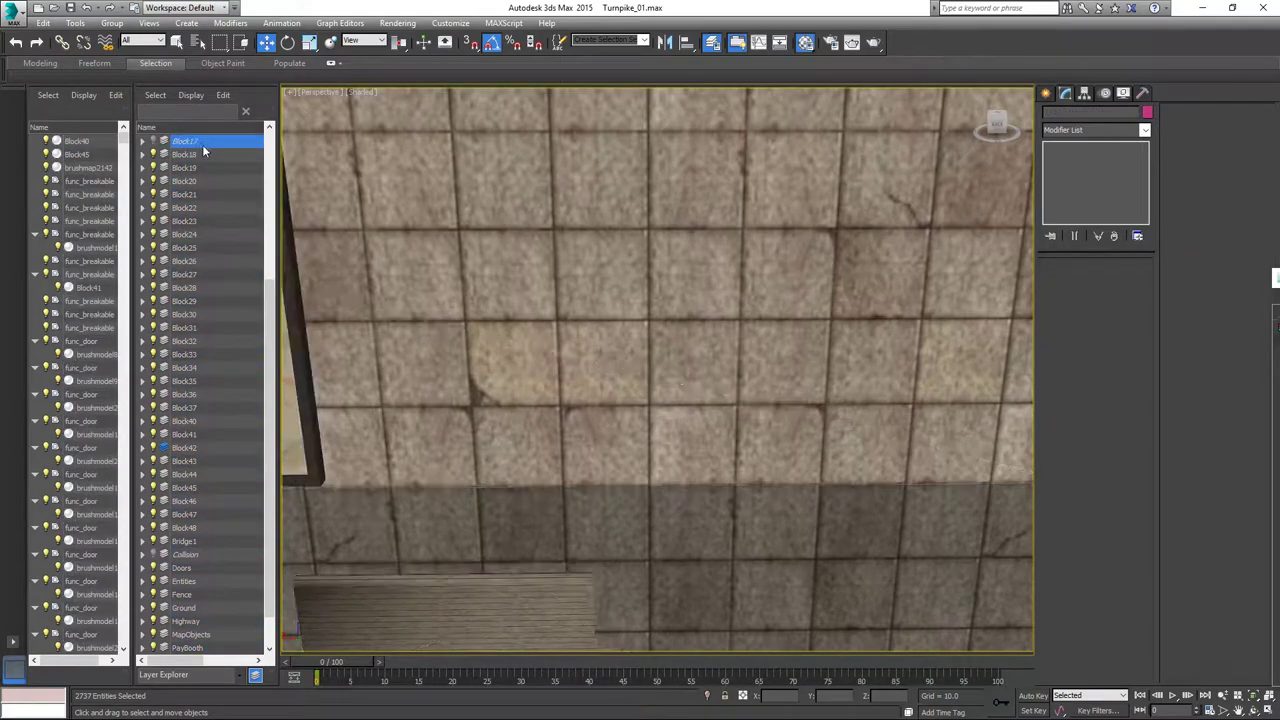
Select every layer from 0 (default) through Windows and hide them all.
scroll(220, 214, up, 2)
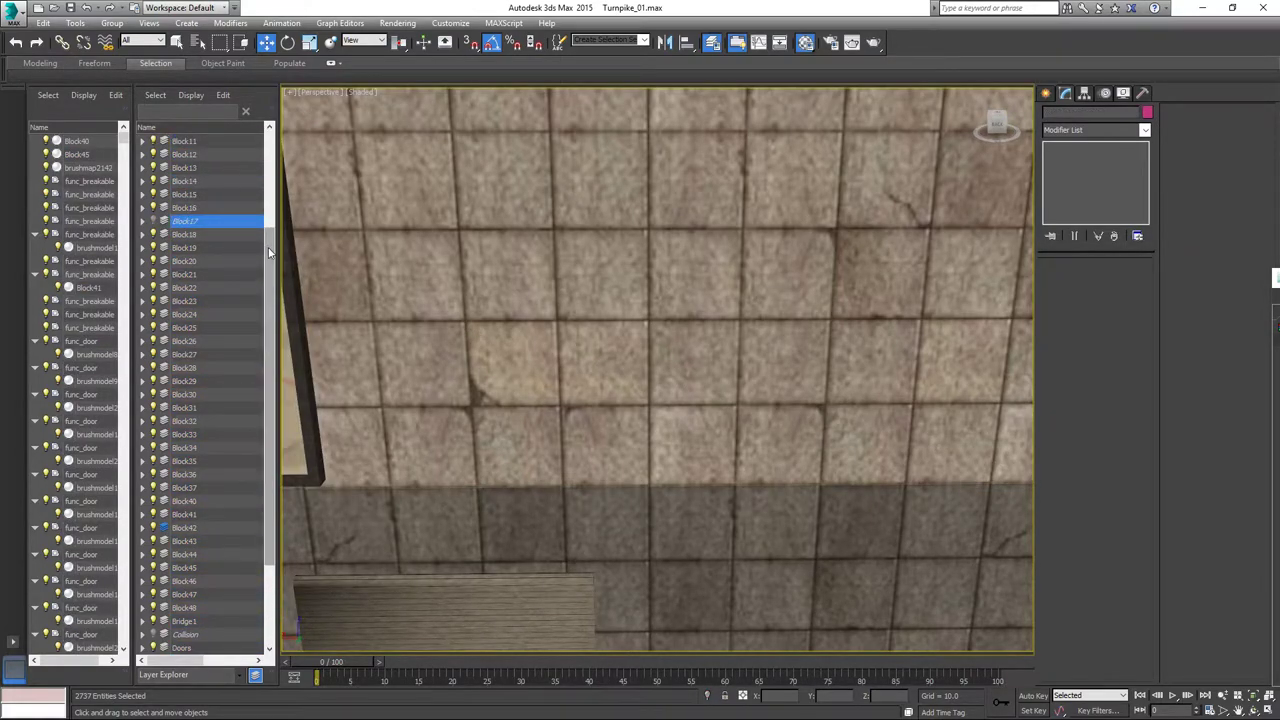
drag(268, 249, 269, 140)
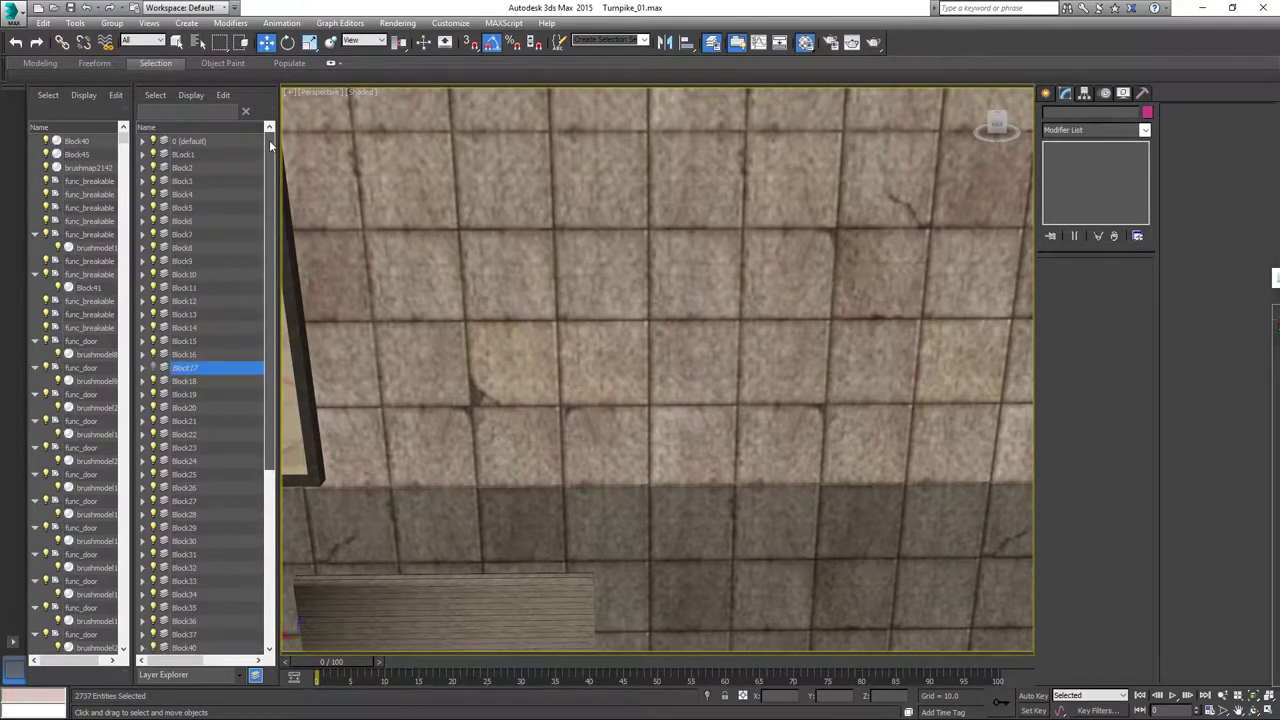
click(207, 142)
drag(272, 168, 278, 331)
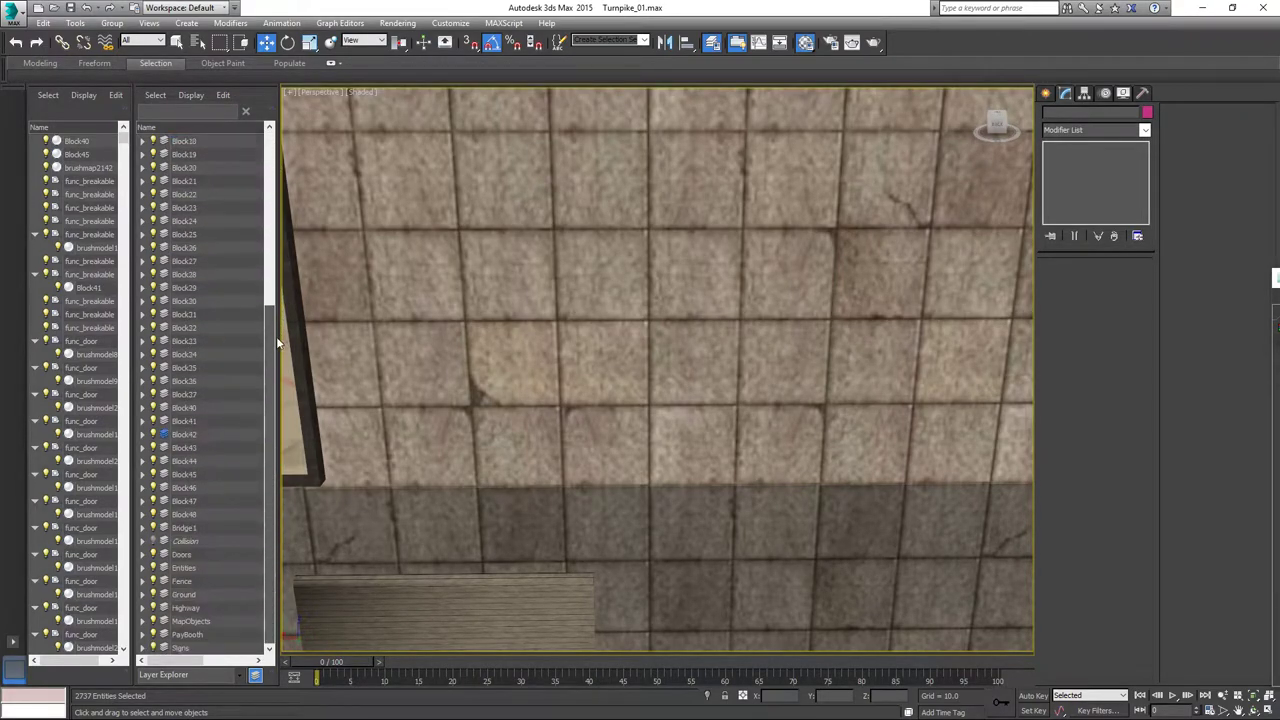
shift+click(188, 648)
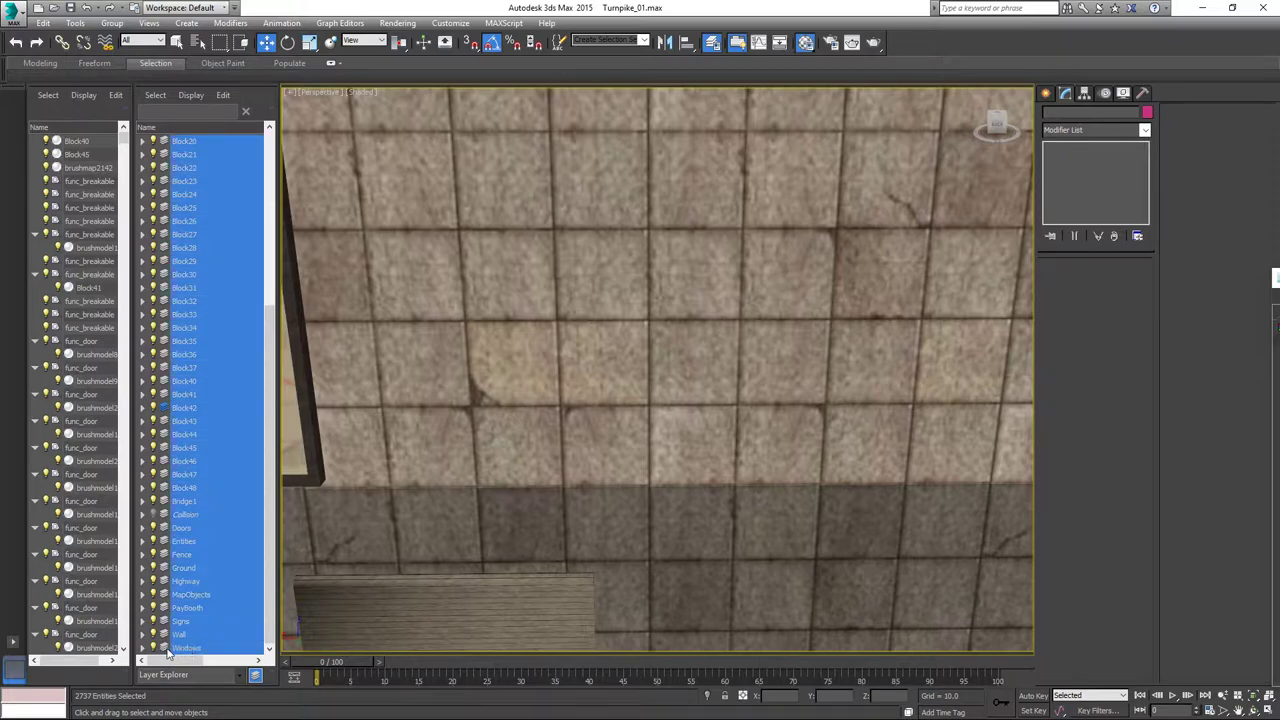
click(153, 648)
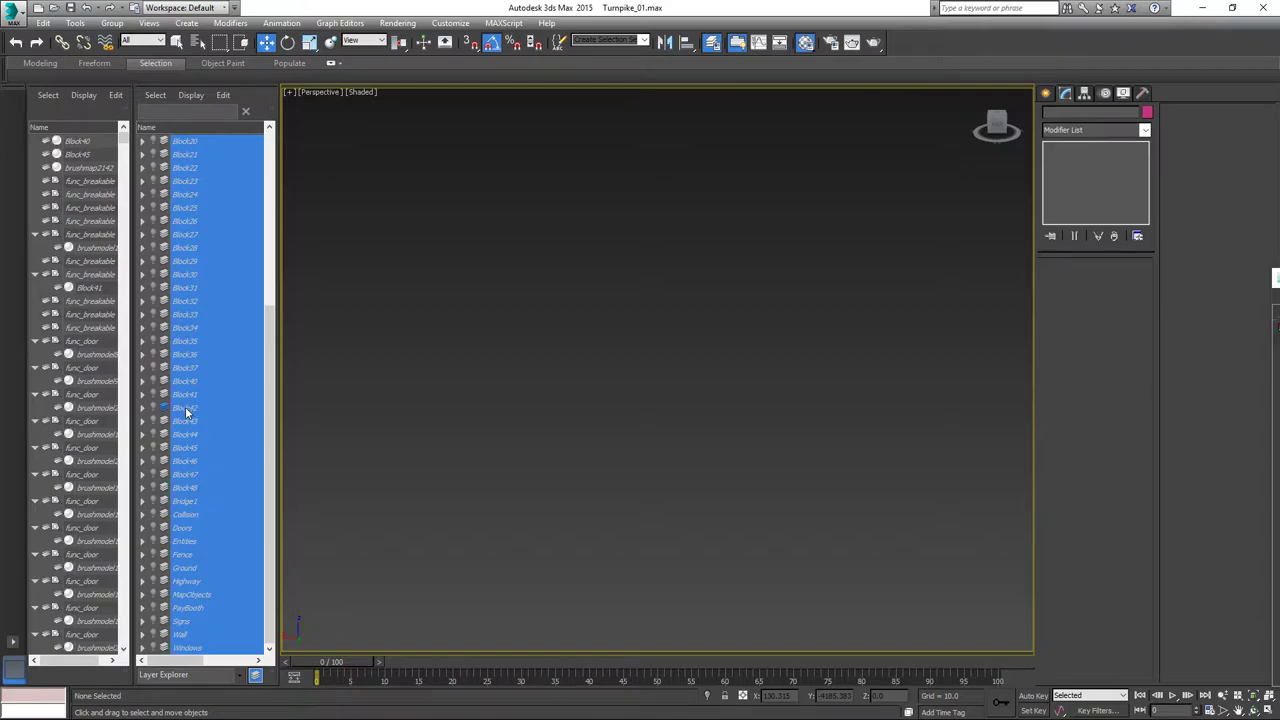
Expand the Block28 layer and make only the Block42 layer visible again.
click(420, 419)
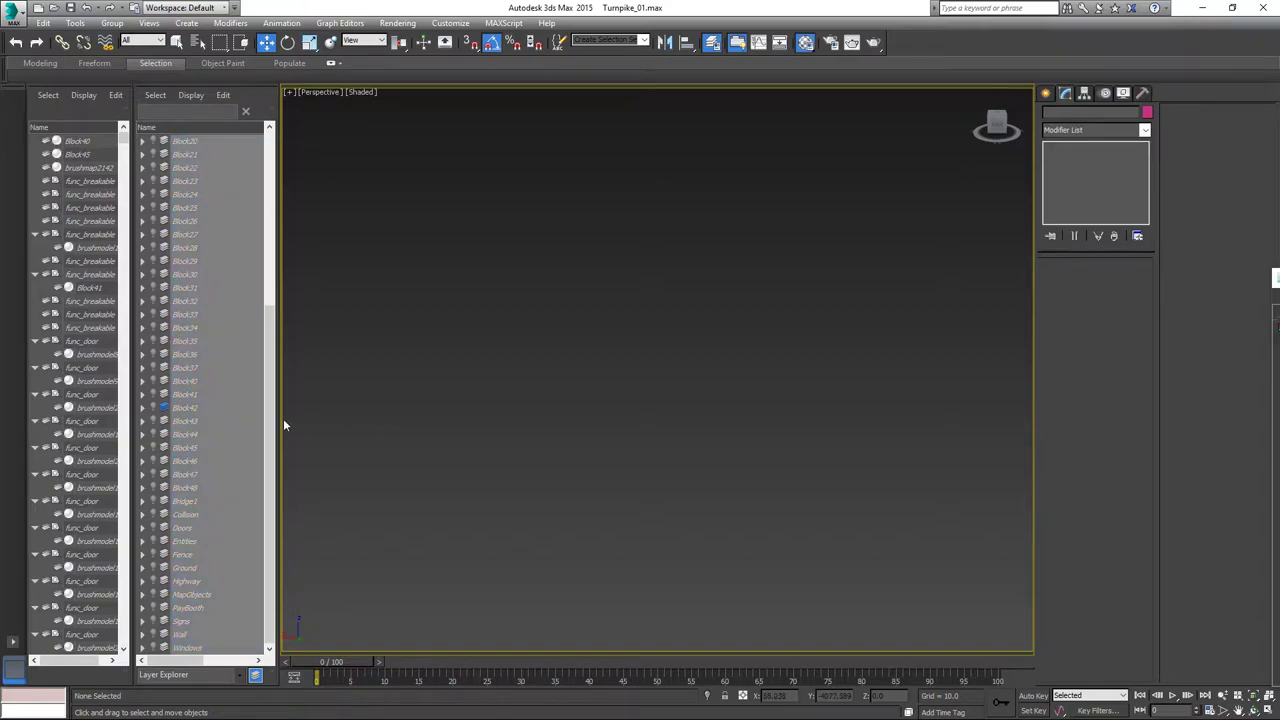
click(182, 410)
click(334, 433)
click(218, 394)
double_click(215, 252)
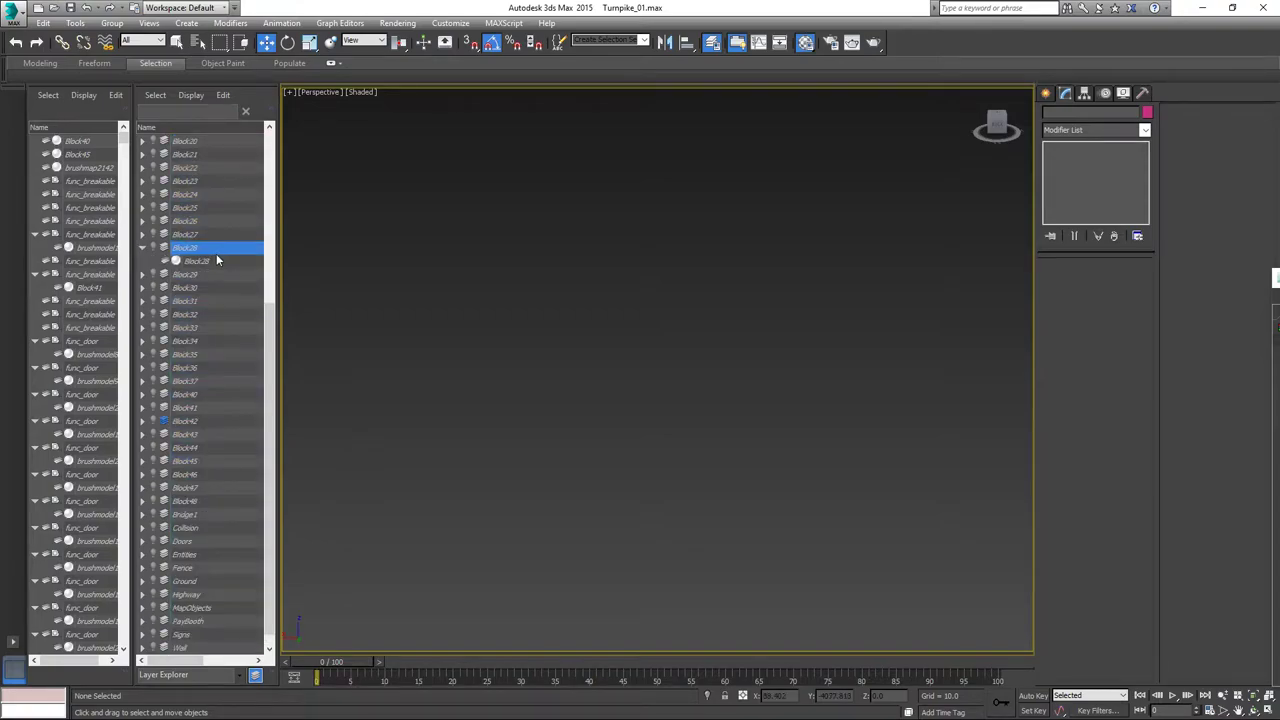
click(180, 424)
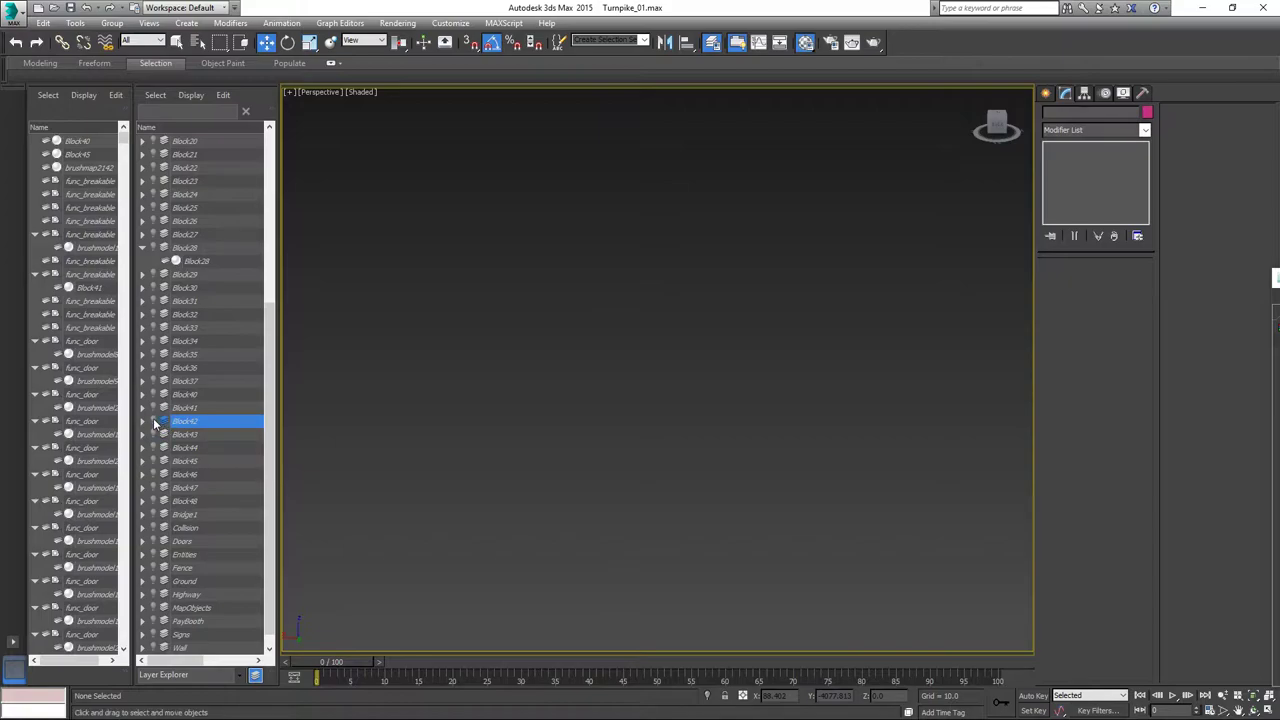
Examine the isolated Block42 station interior, including its staircases, tiled floor, walls, pillars and ceiling beams.
scroll(548, 400, down, 5)
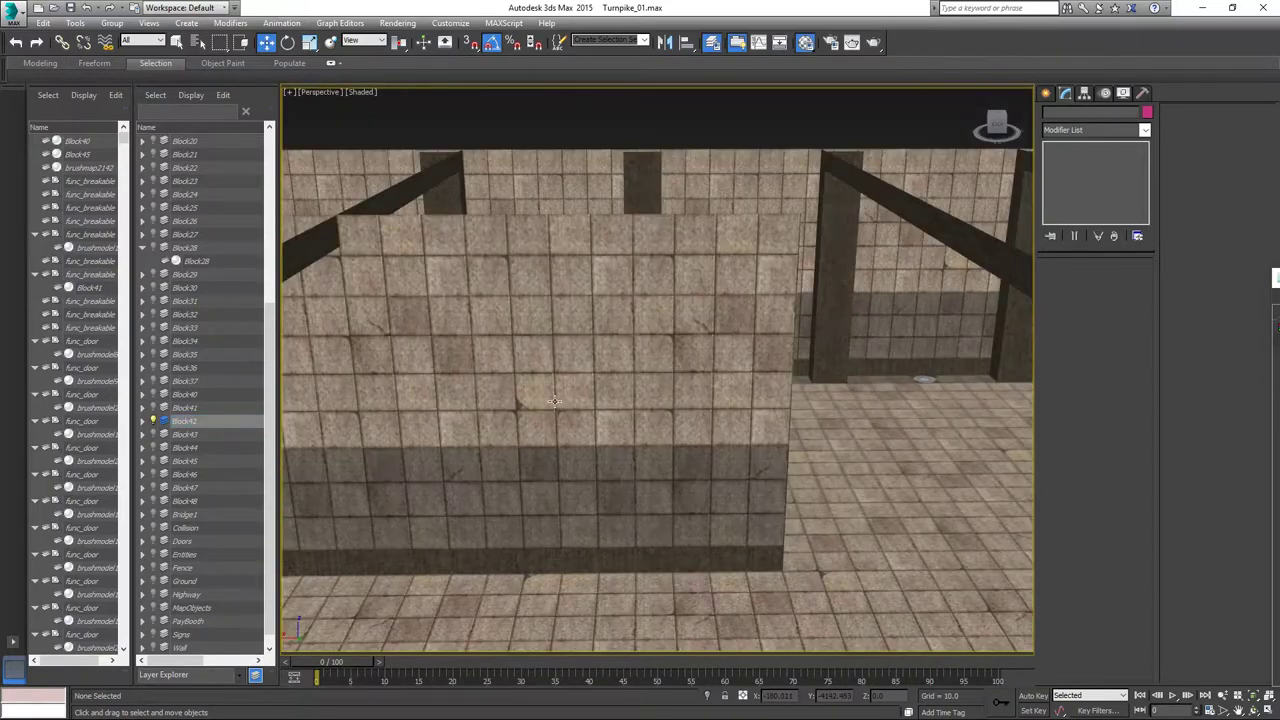
alt+middle_drag(560, 397, 646, 365)
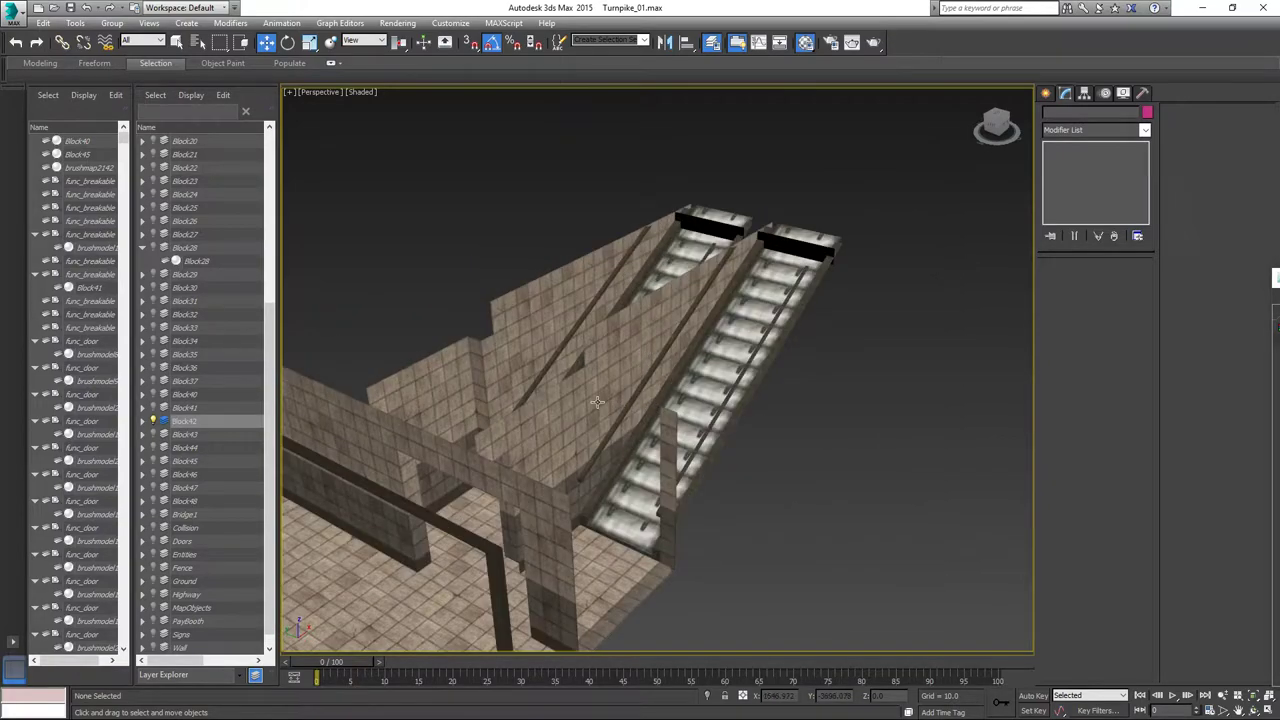
middle_drag(530, 500, 840, 290)
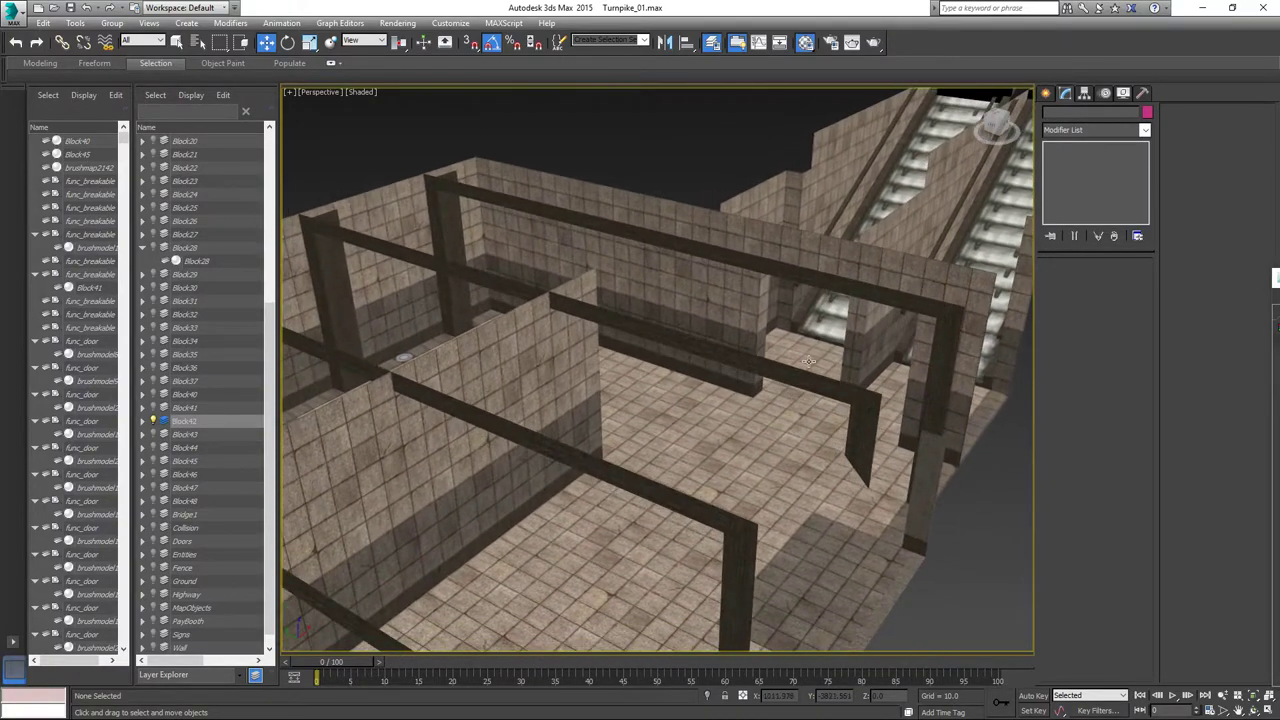
scroll(650, 440, down, 3)
middle_drag(630, 468, 793, 385)
scroll(581, 394, up, 4)
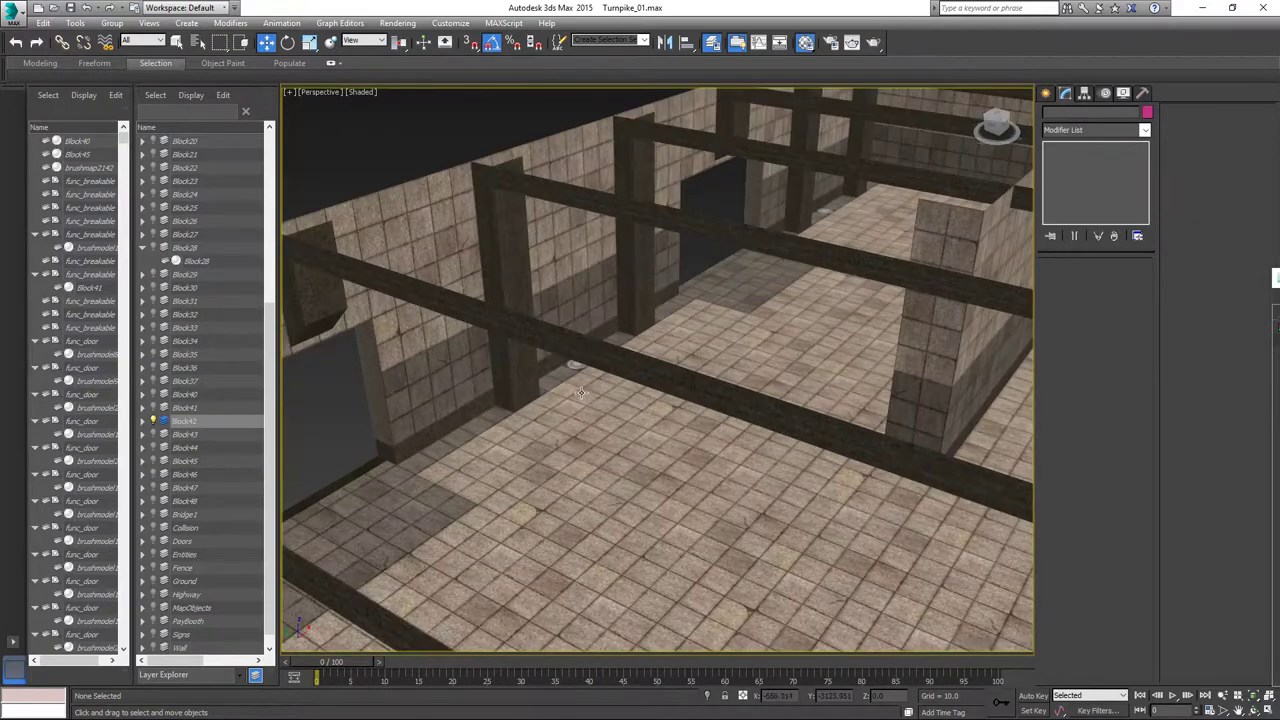
scroll(664, 446, down, 5)
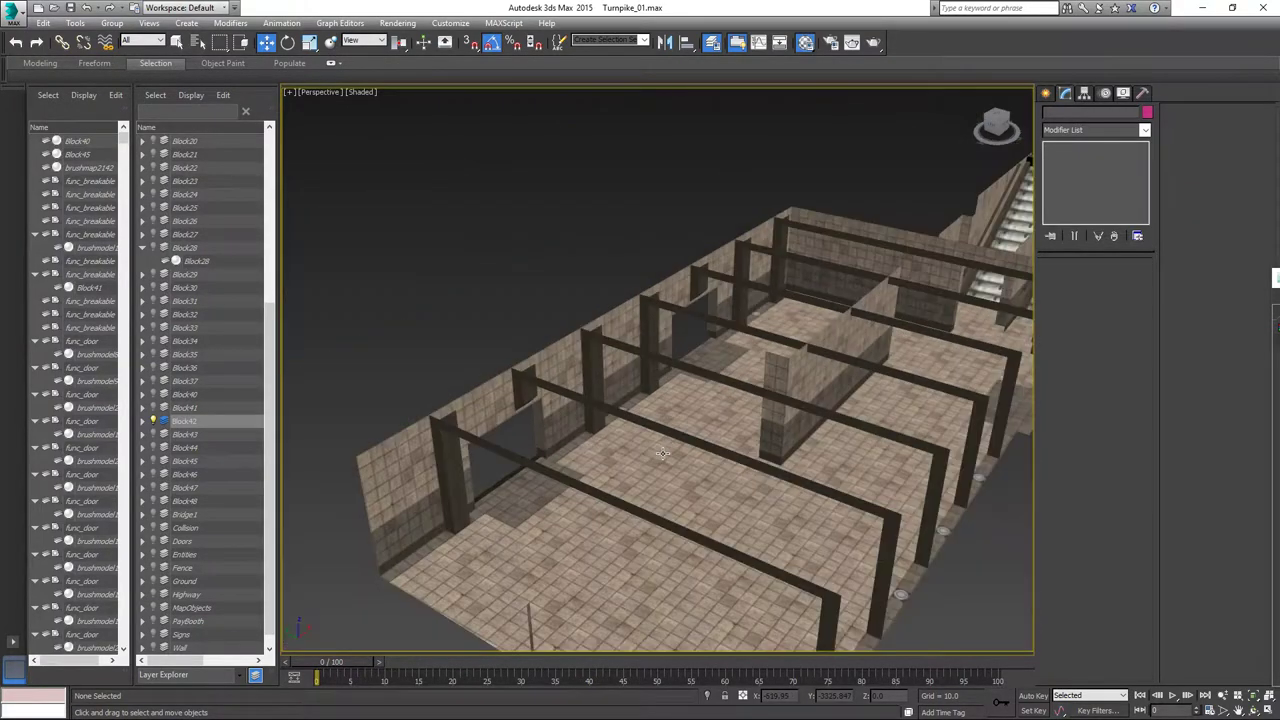
alt+middle_drag(677, 463, 627, 471)
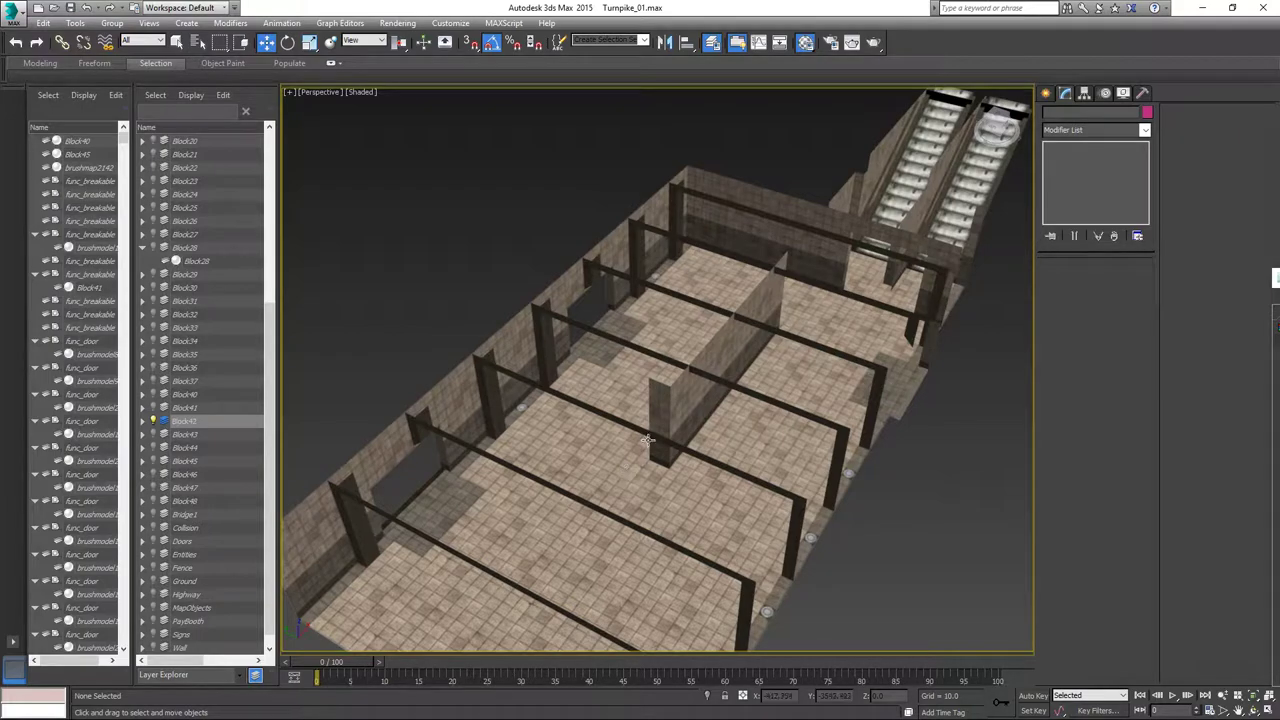
scroll(690, 376, up, 4)
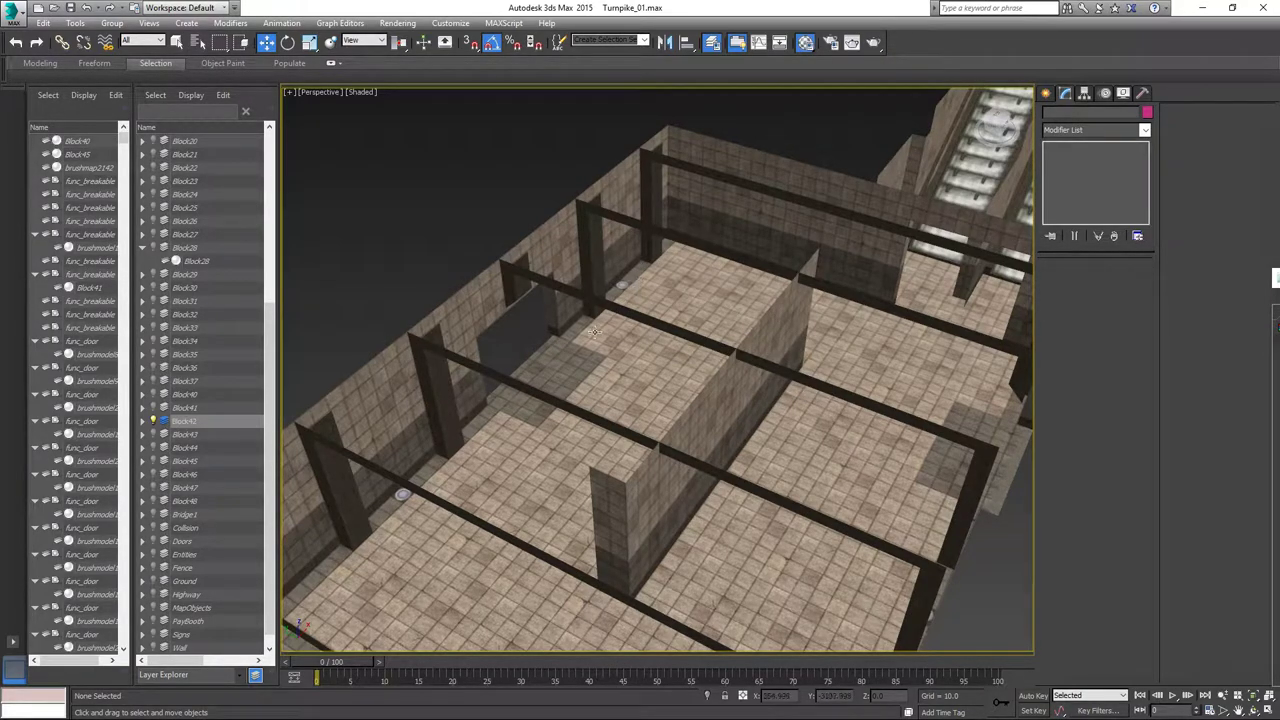
Select the Block42 station mesh and pick one of its parts at Element level.
click(696, 255)
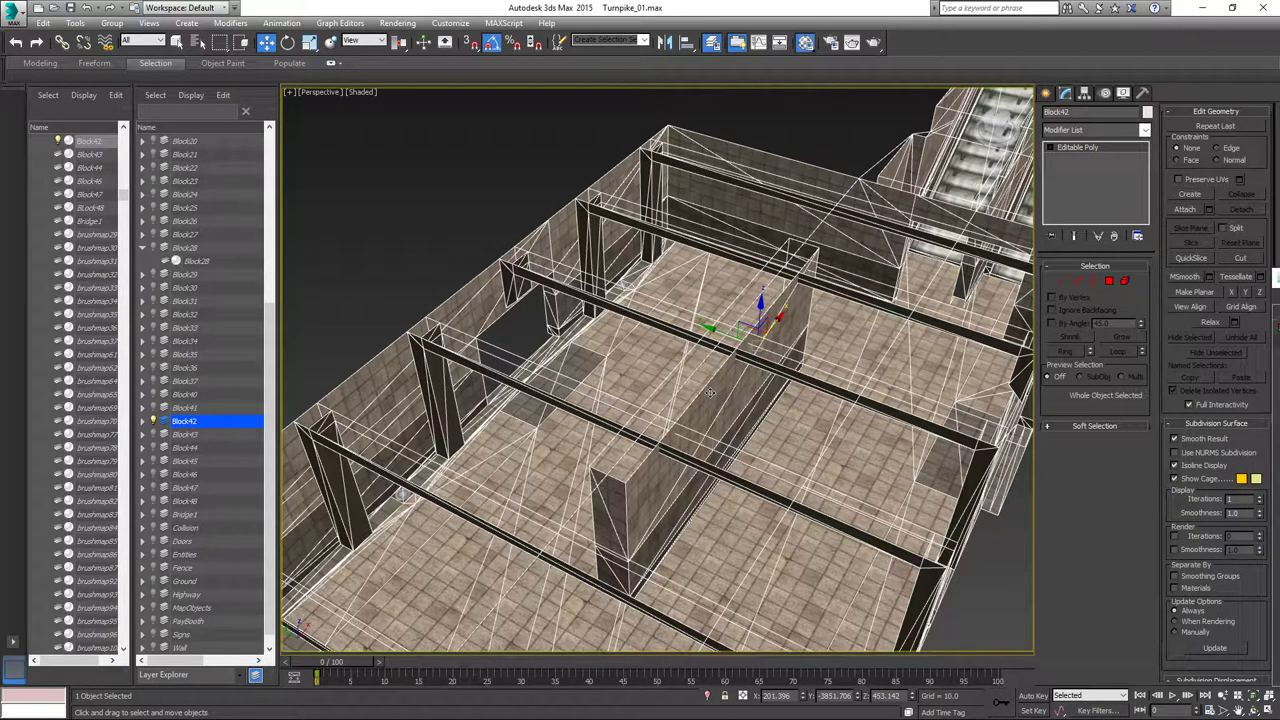
middle_drag(725, 388, 817, 333)
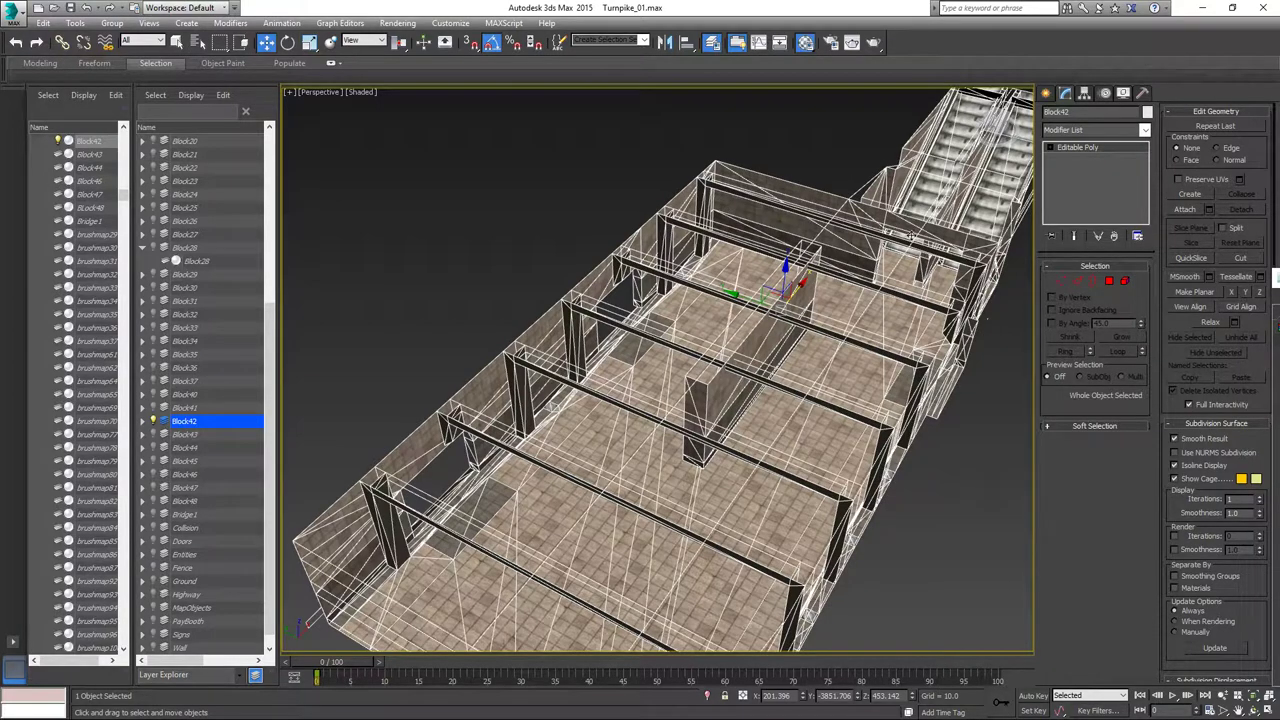
click(1125, 281)
click(699, 193)
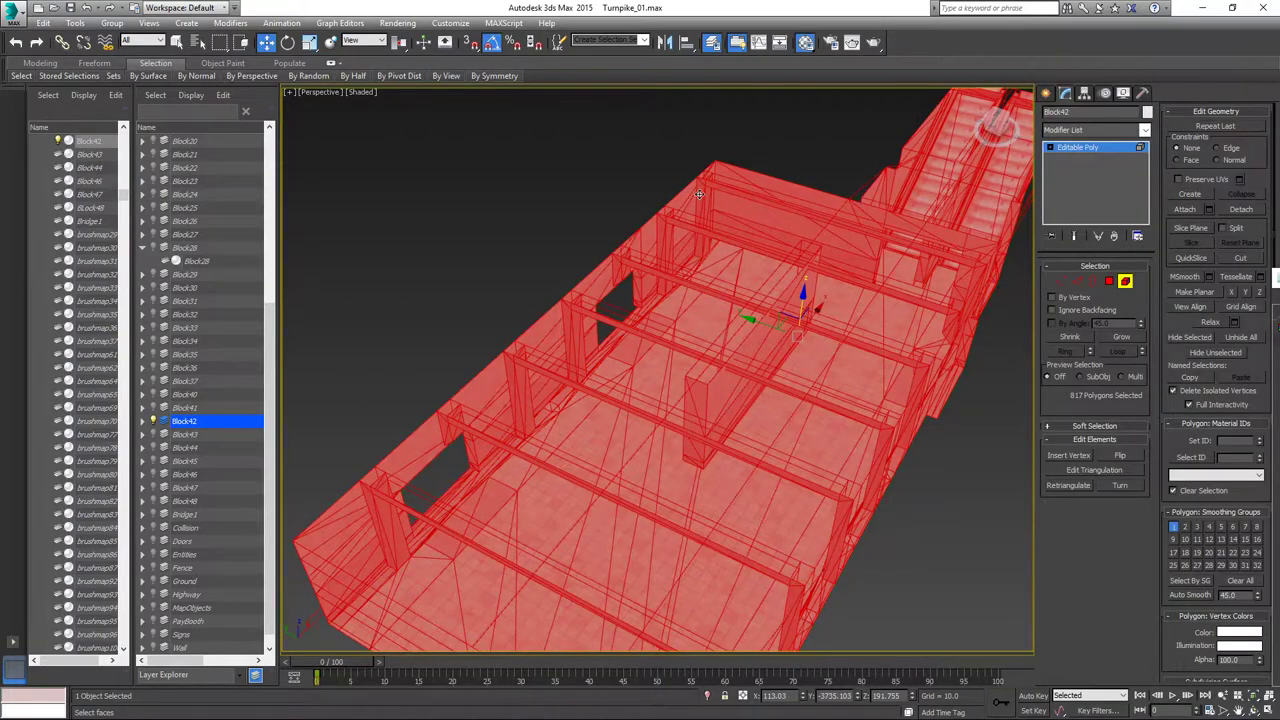
click(699, 194)
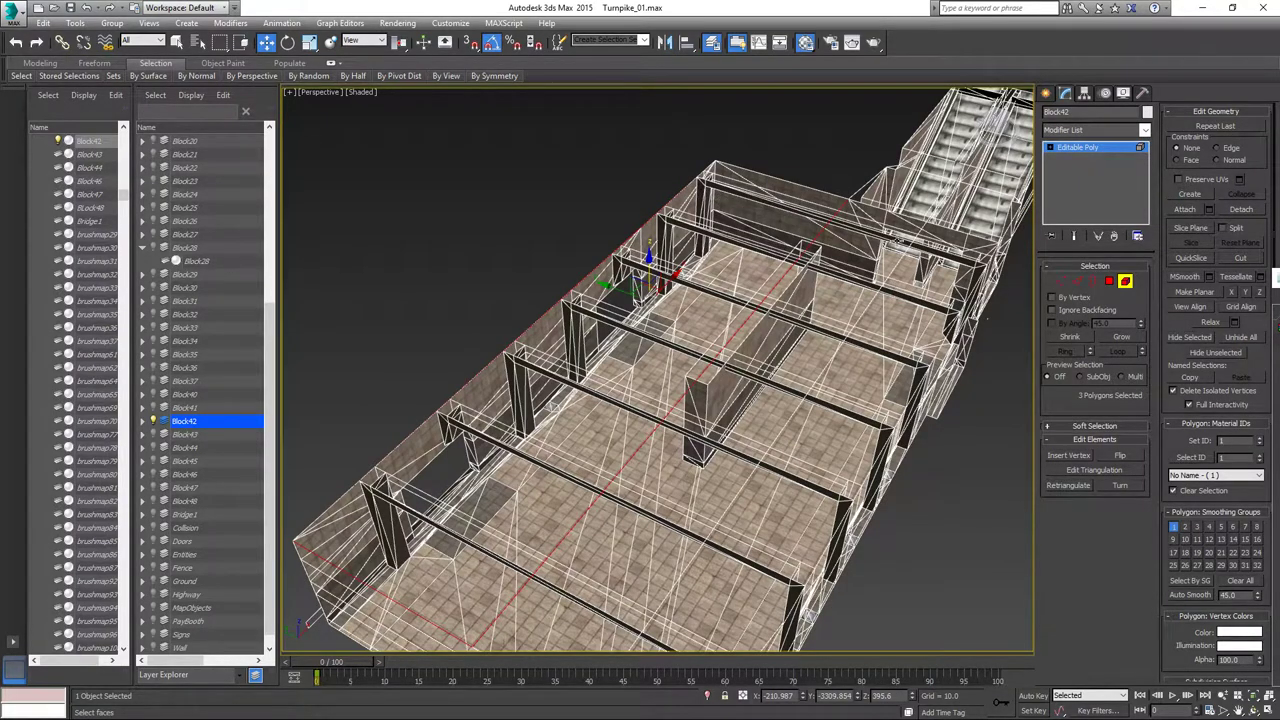
Turn on Ignore Backfacing, select the far corner pillar and its adjoining beam as elements, and leave Element level.
click(1052, 310)
middle_drag(676, 188, 671, 237)
scroll(671, 237, up, 5)
click(720, 250)
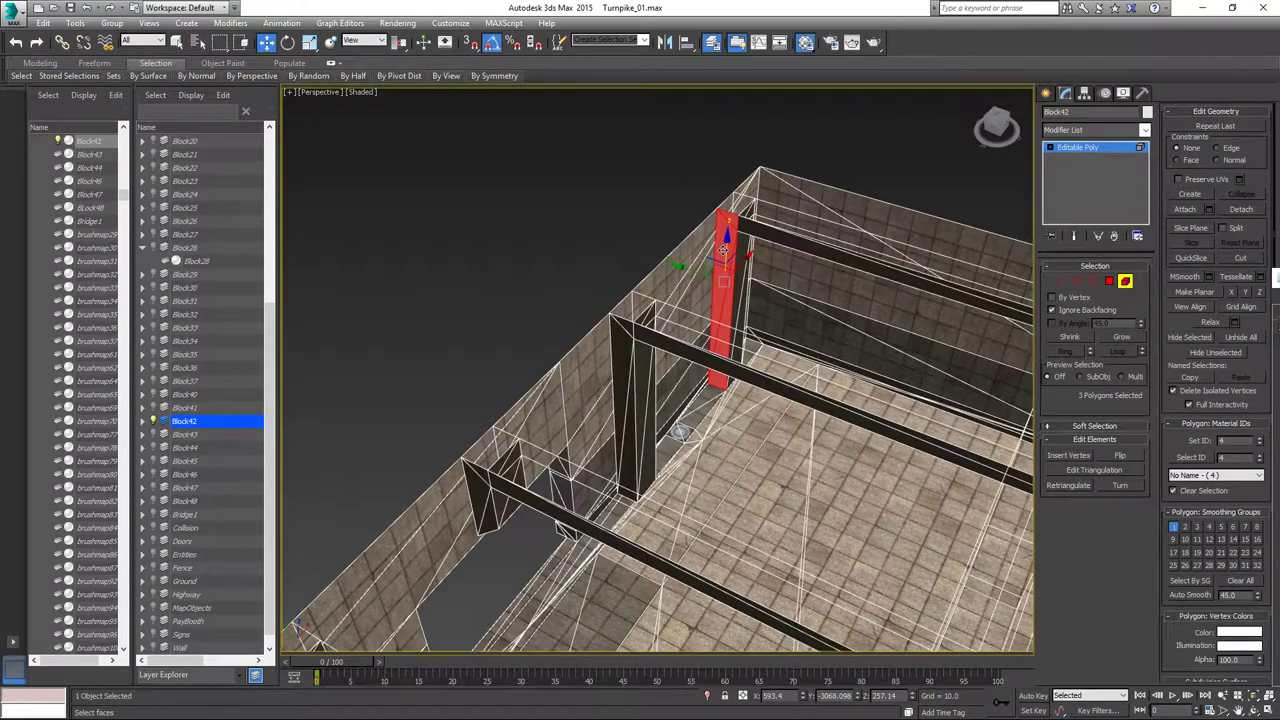
ctrl+click(747, 228)
middle_drag(768, 279, 697, 260)
scroll(705, 256, down, 3)
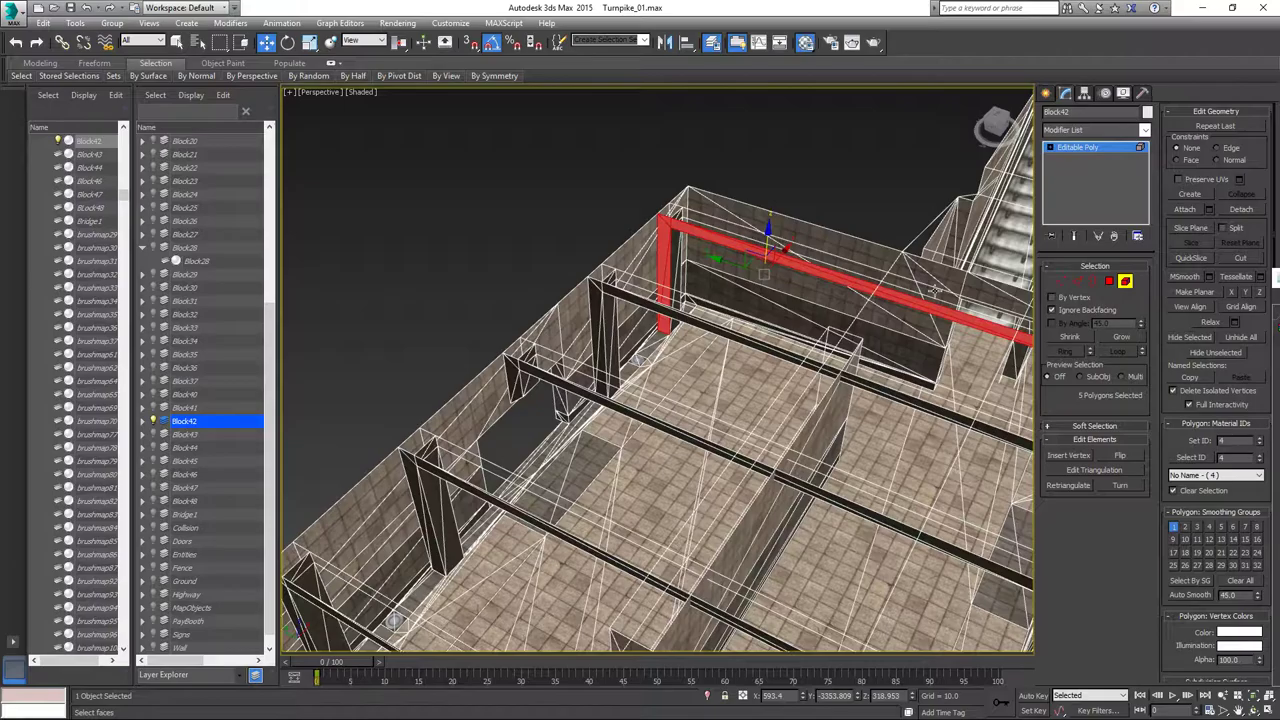
click(1125, 281)
Create a box about 391 long, 170 wide and 167 high on the tiled floor near the station's far corner.
scroll(735, 341, down, 3)
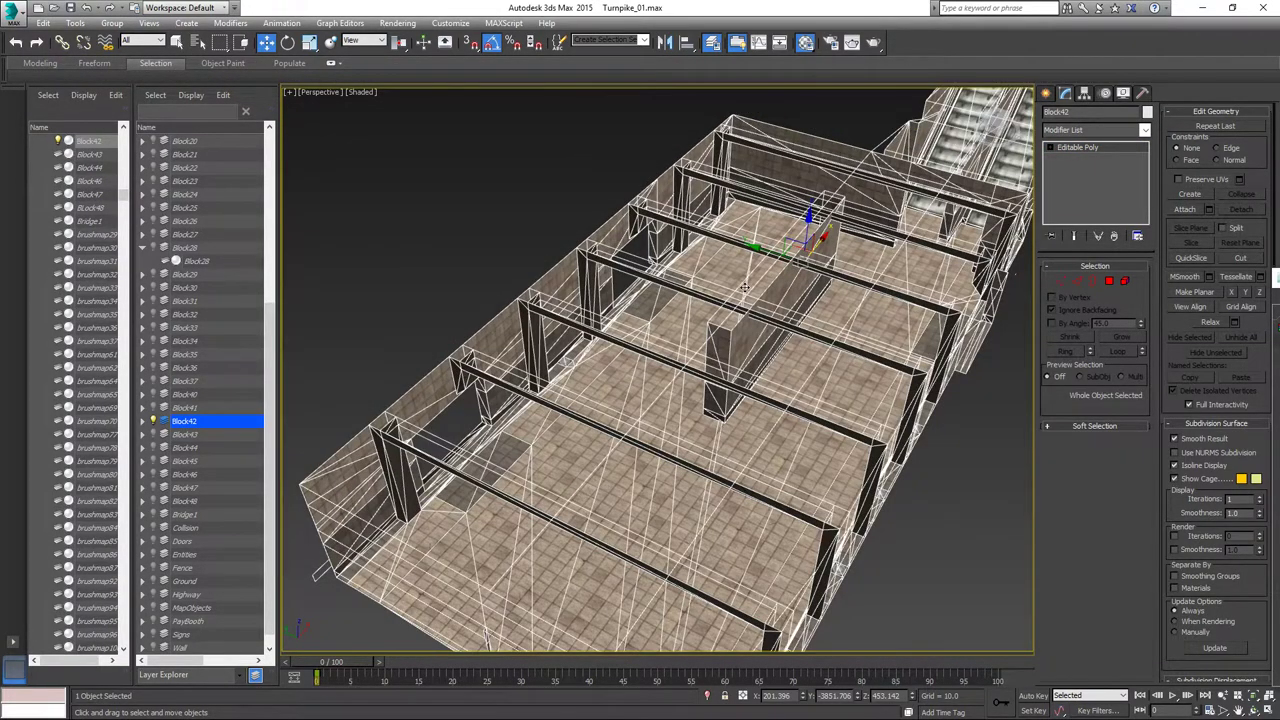
alt+middle_drag(744, 287, 696, 418)
scroll(694, 327, up, 2)
scroll(693, 327, up, 3)
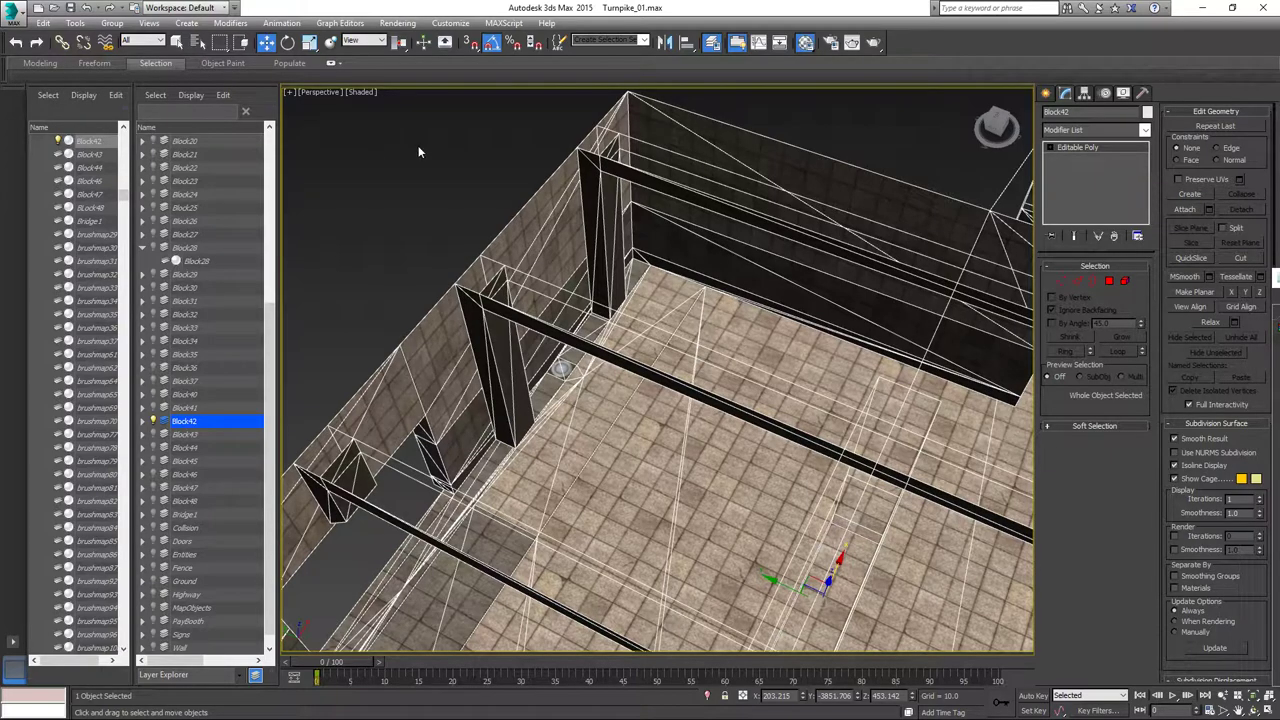
click(186, 23)
mouse_move(225, 46)
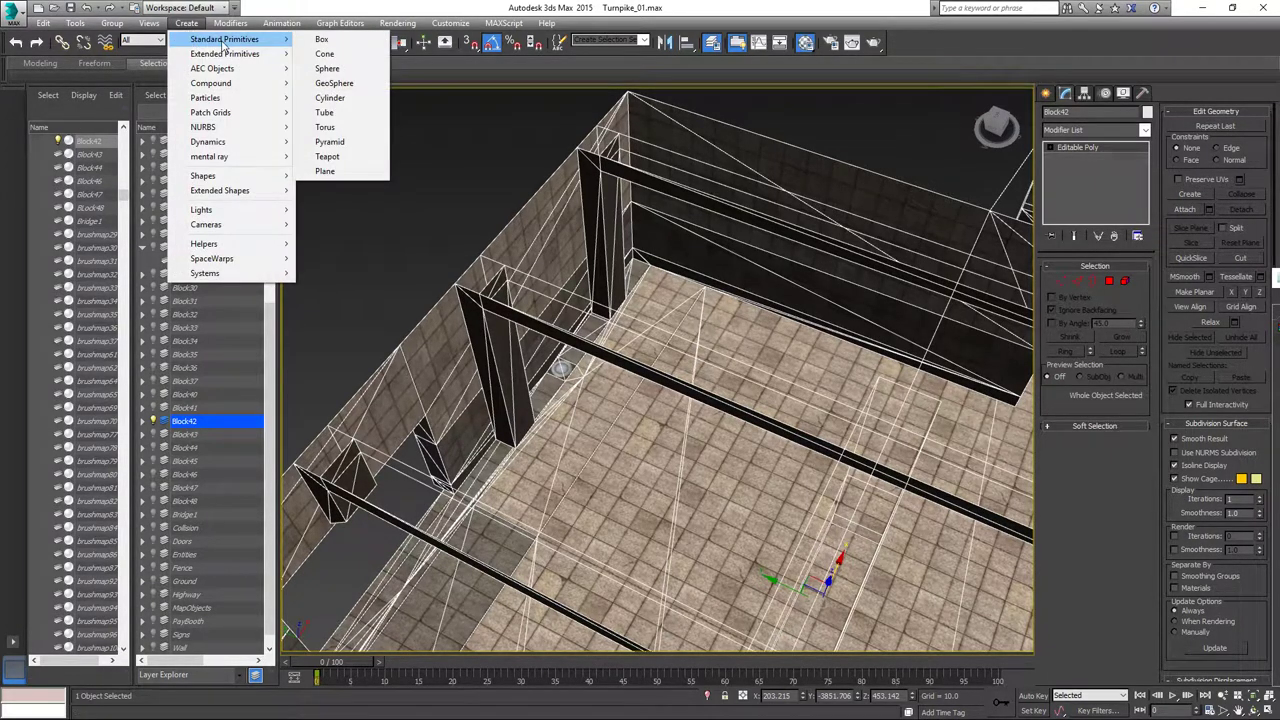
click(315, 41)
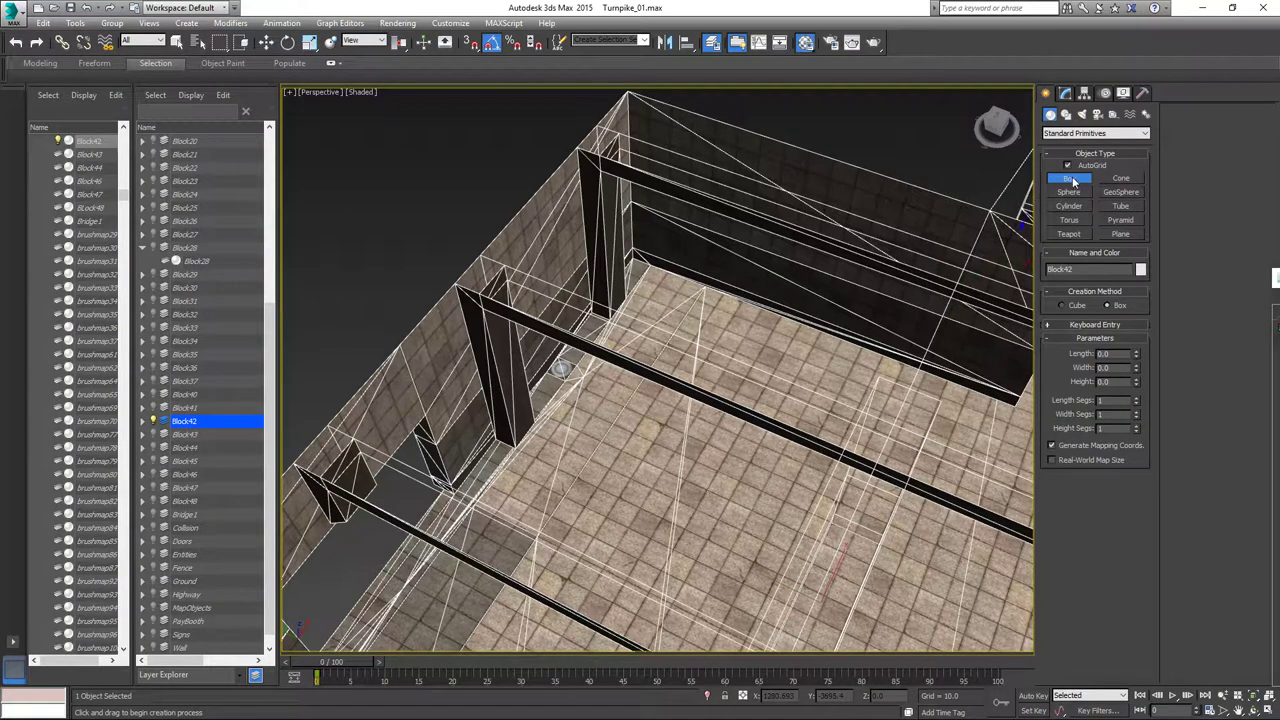
drag(637, 283, 797, 428)
alt+middle_drag(806, 344, 829, 357)
scroll(829, 357, up, 3)
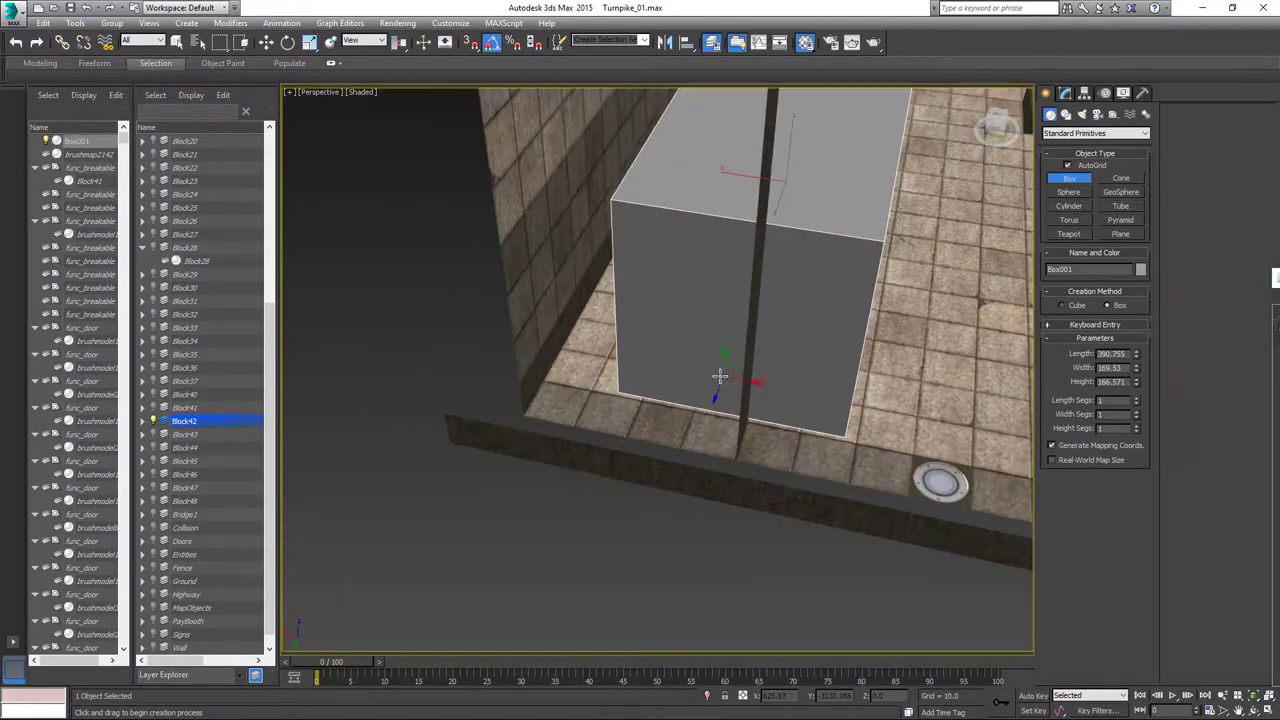
Turn on snapping and move the box so its lower corner meets the corner of the station floor.
key(w)
click(640, 399)
key(s)
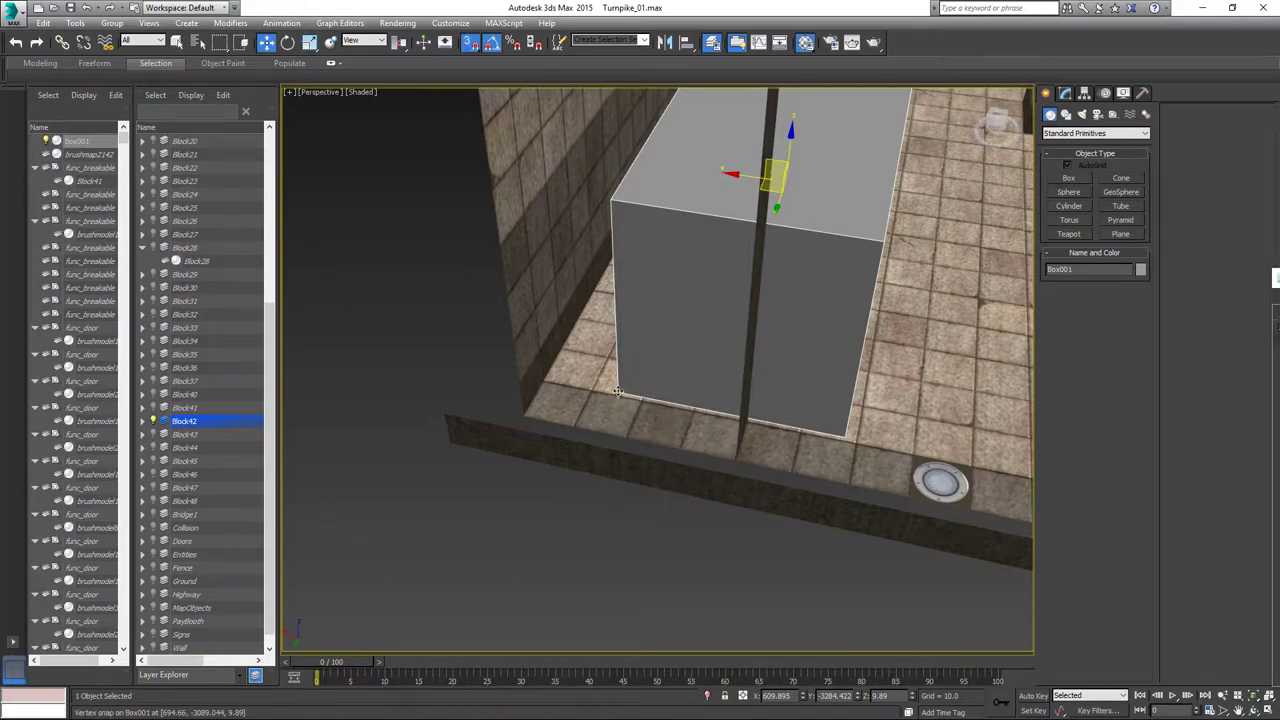
drag(617, 391, 525, 415)
Convert the box to an Editable Poly and enter Polygon level.
alt+middle_drag(581, 409, 443, 441)
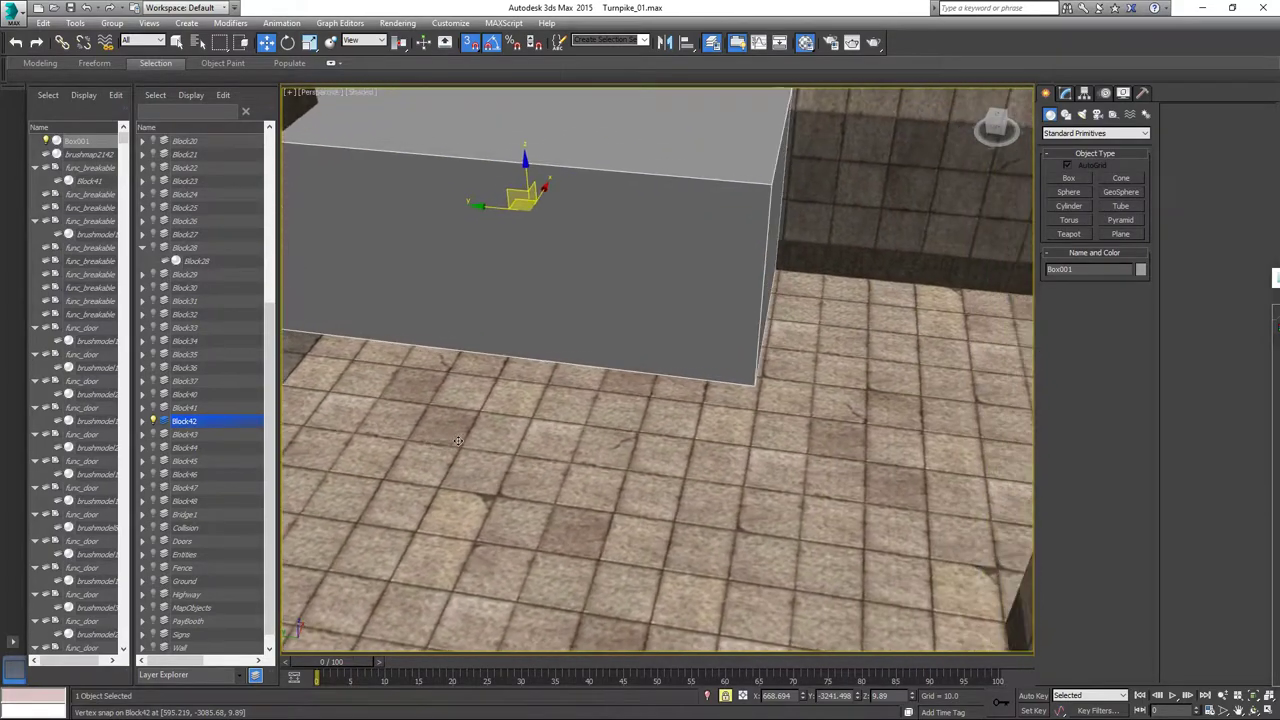
scroll(543, 400, down, 4)
alt+middle_drag(656, 443, 658, 460)
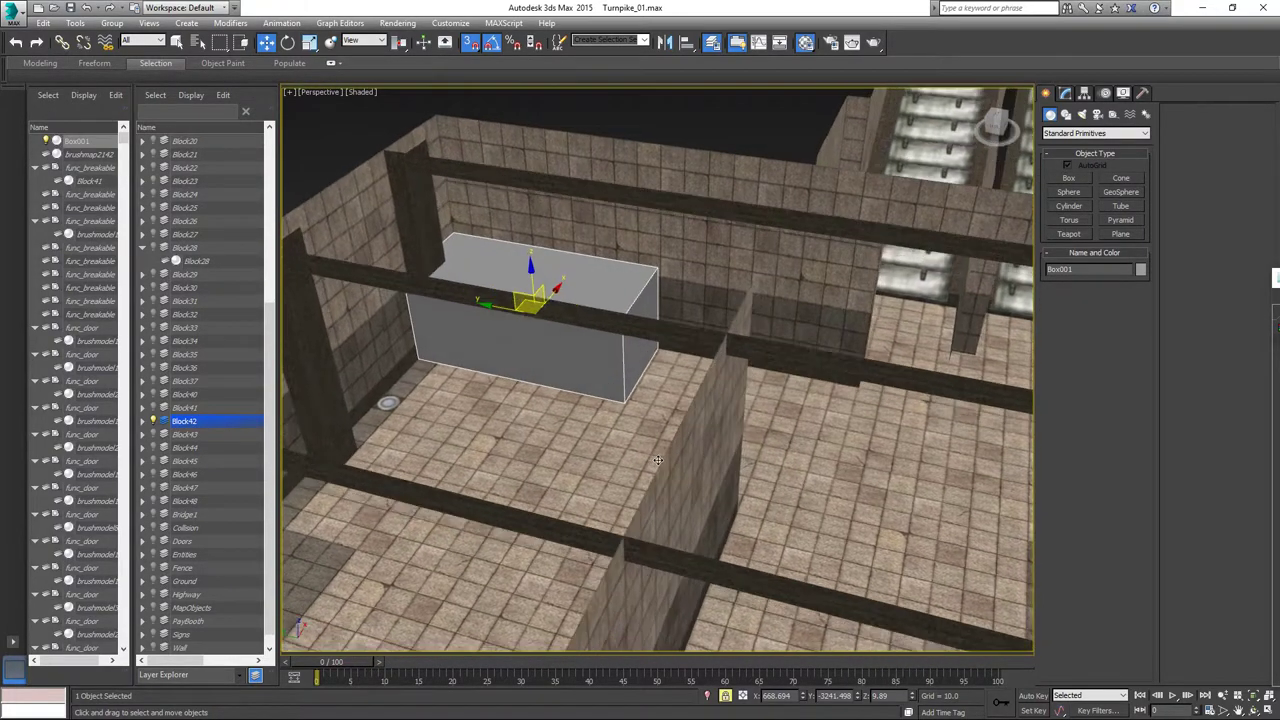
right_click(607, 347)
mouse_move(686, 480)
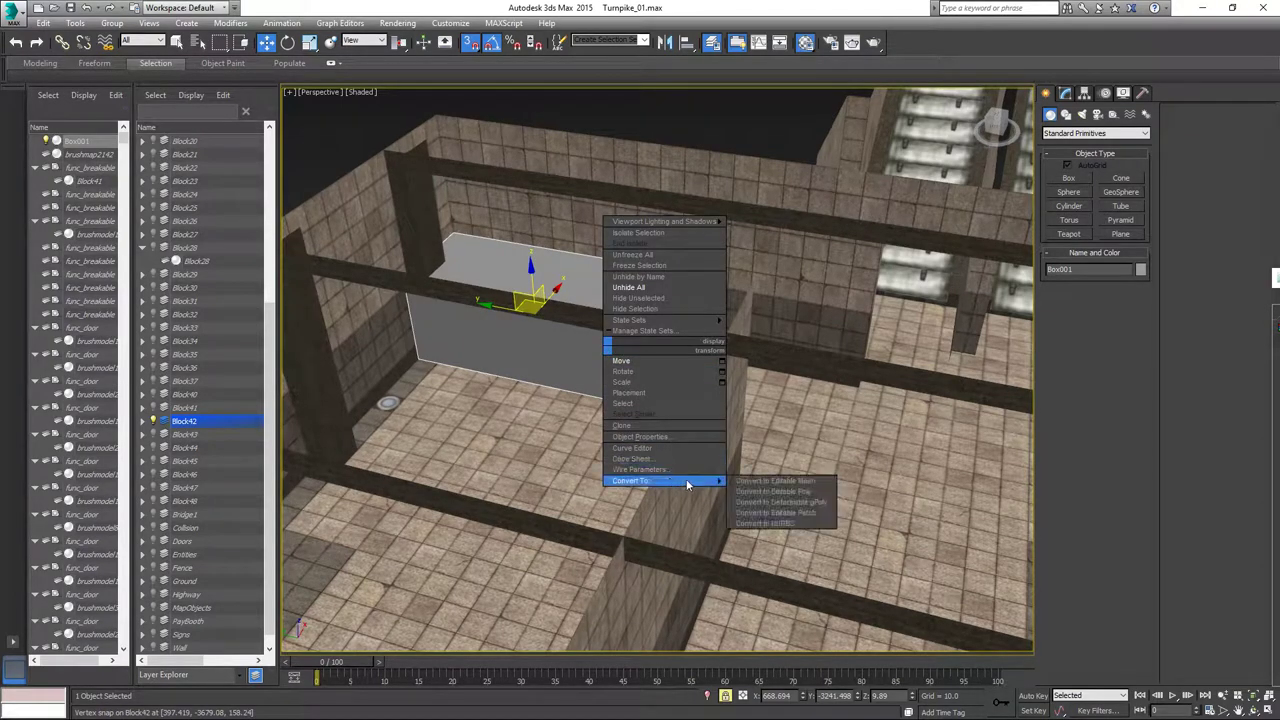
click(748, 494)
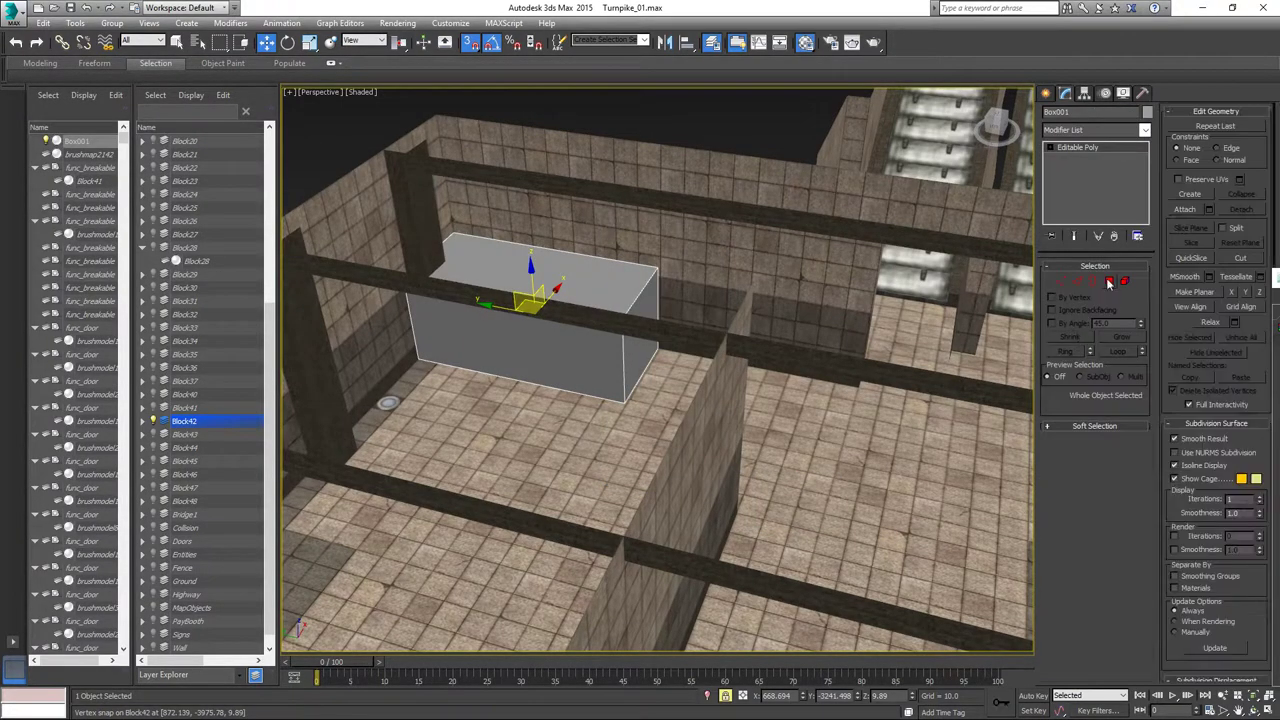
key(4)
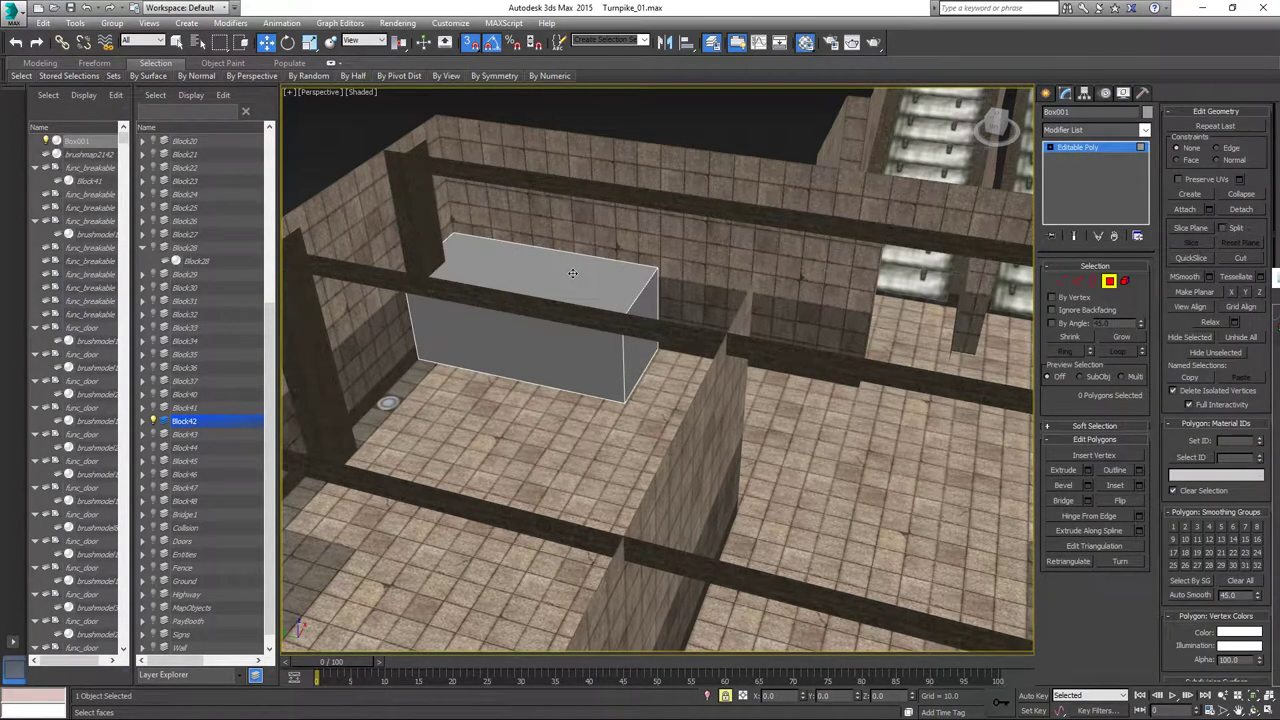
Turn off snapping, select all of the box's polygons and flip their normals inward.
key(s)
middle_drag(612, 323, 634, 337)
key(ctrl+a)
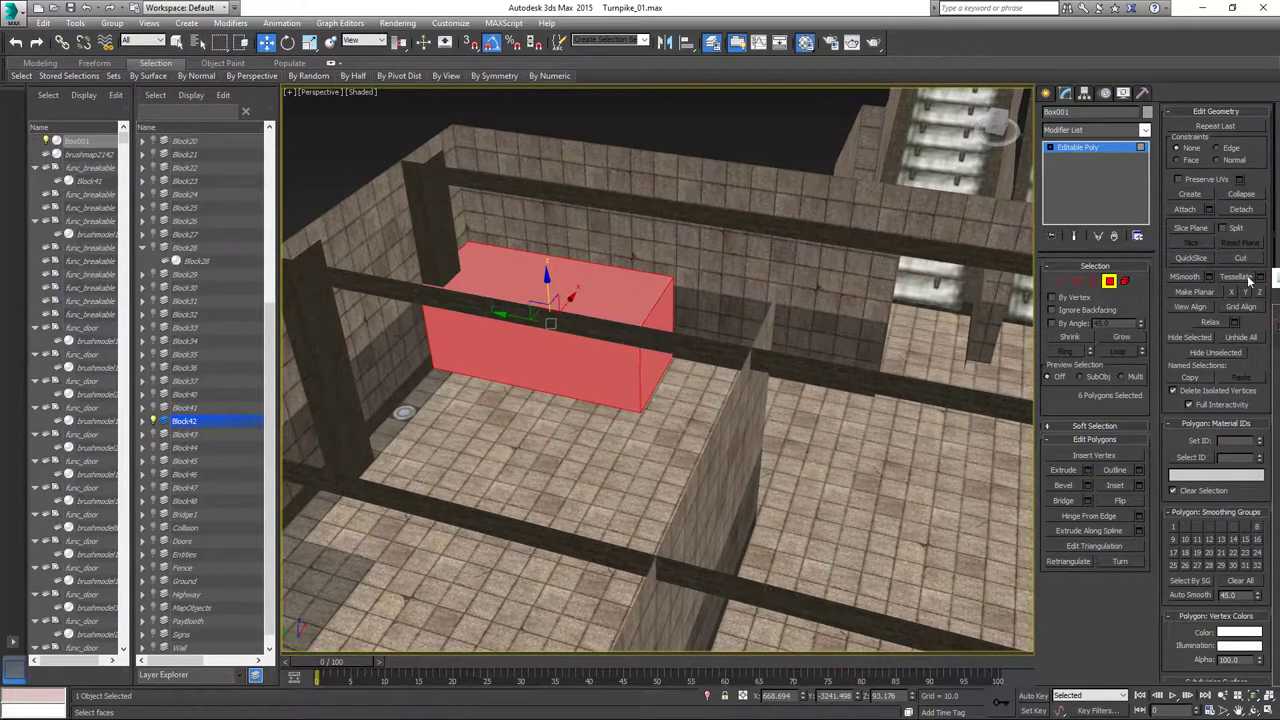
click(1122, 497)
Enable Backface Cull in the box's object properties.
right_click(643, 286)
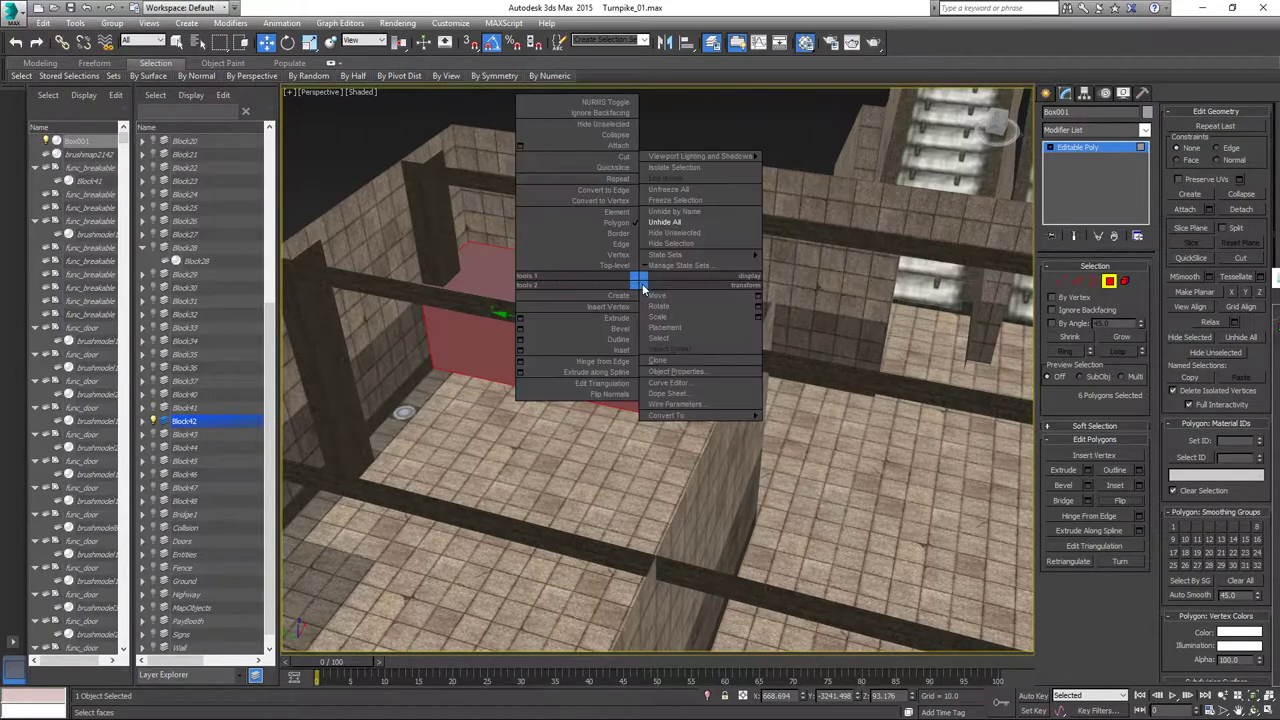
click(685, 369)
click(524, 401)
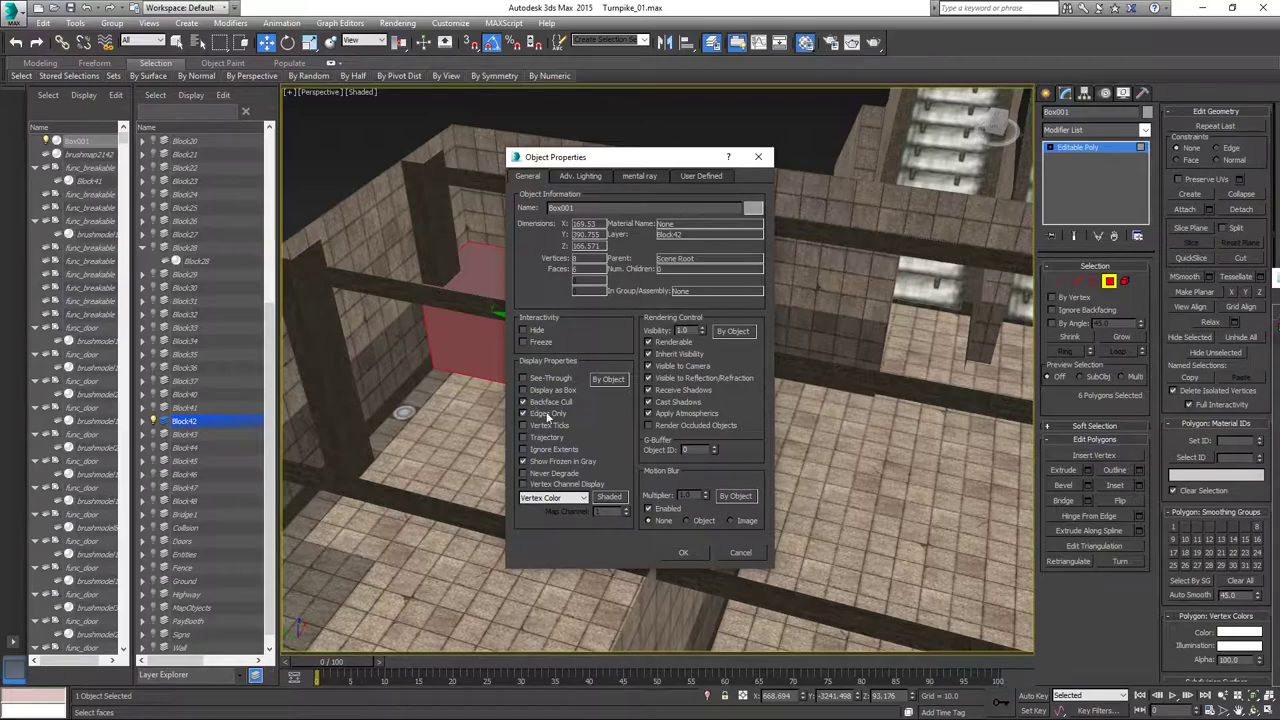
click(700, 555)
Select the box's short end polygon and move it along Y to stretch the box across to the station's opposite side.
alt+middle_drag(703, 454, 702, 424)
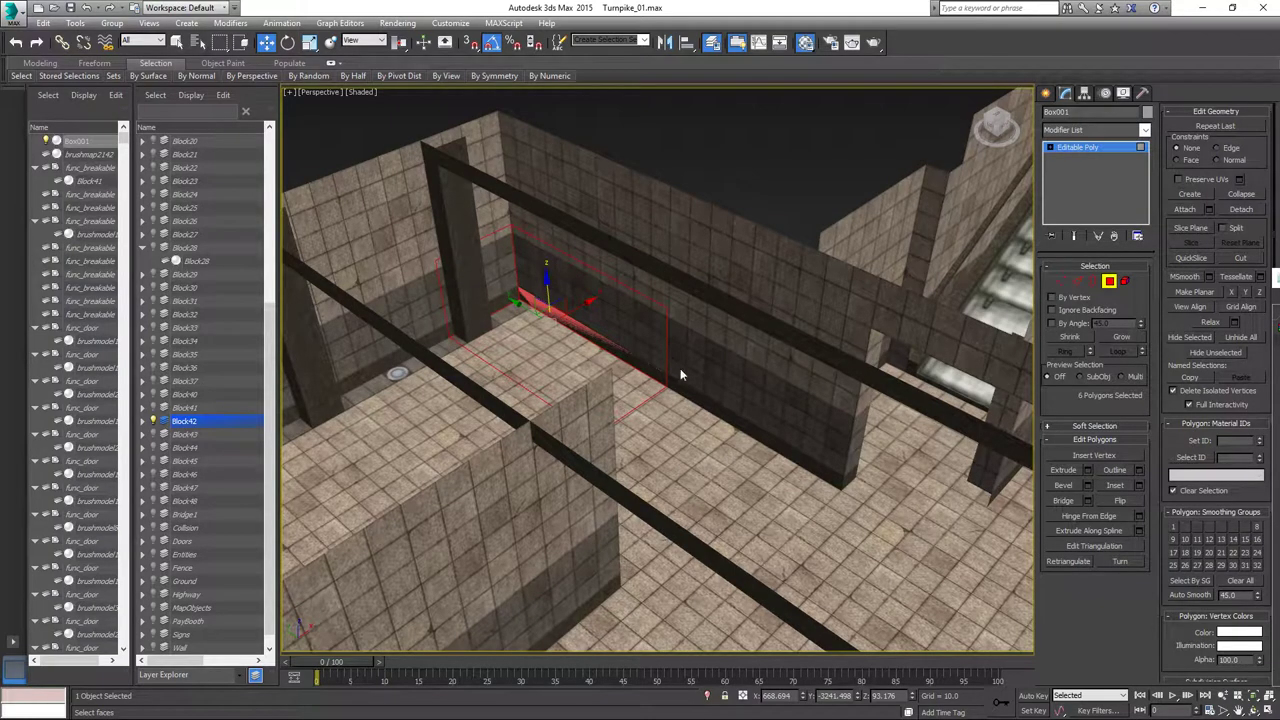
alt+middle_drag(628, 349, 669, 336)
click(673, 330)
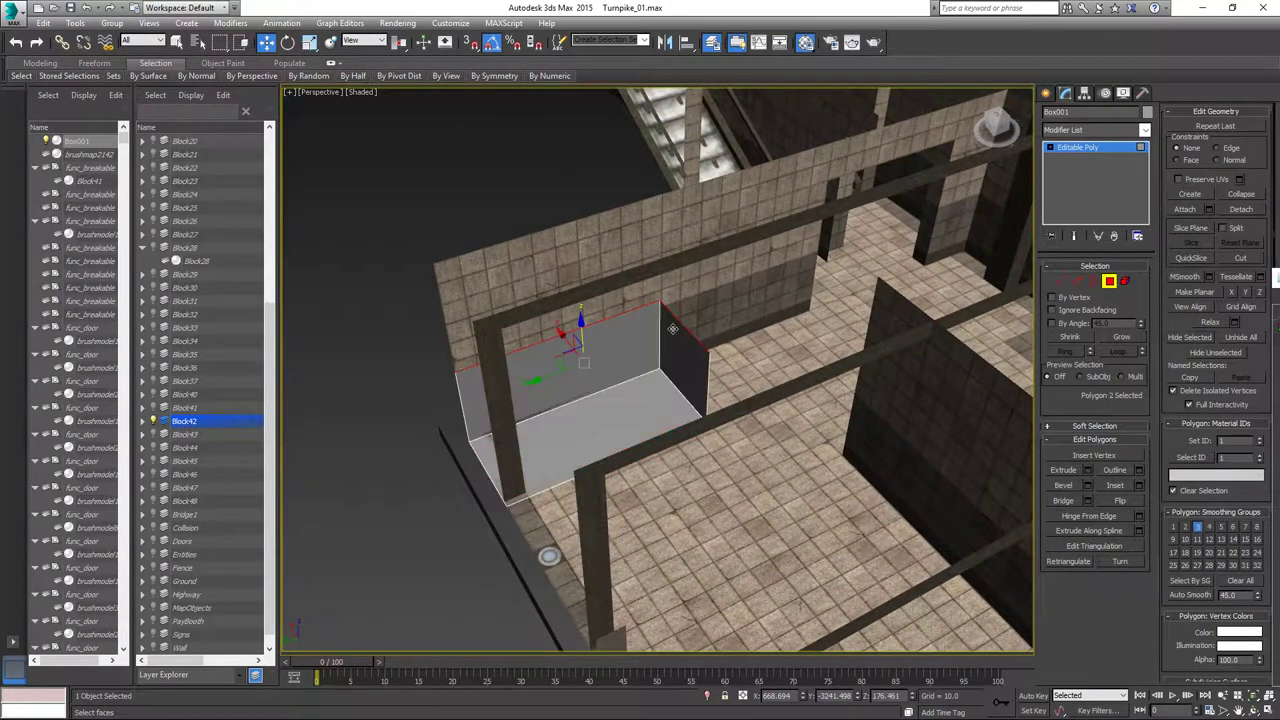
click(677, 342)
alt+middle_drag(680, 350, 544, 441)
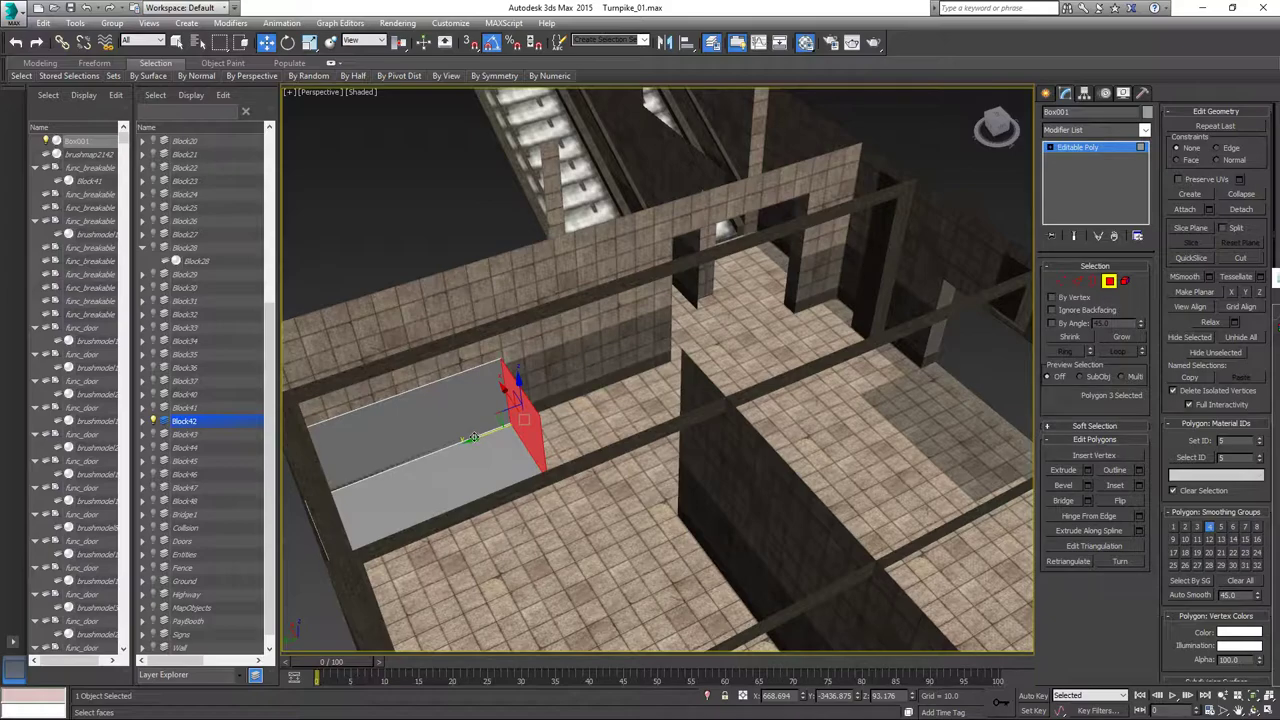
drag(471, 438, 871, 352)
alt+middle_drag(871, 352, 958, 402)
Select the box's top polygon and raise it to just below the upper edge of the station wall.
click(757, 289)
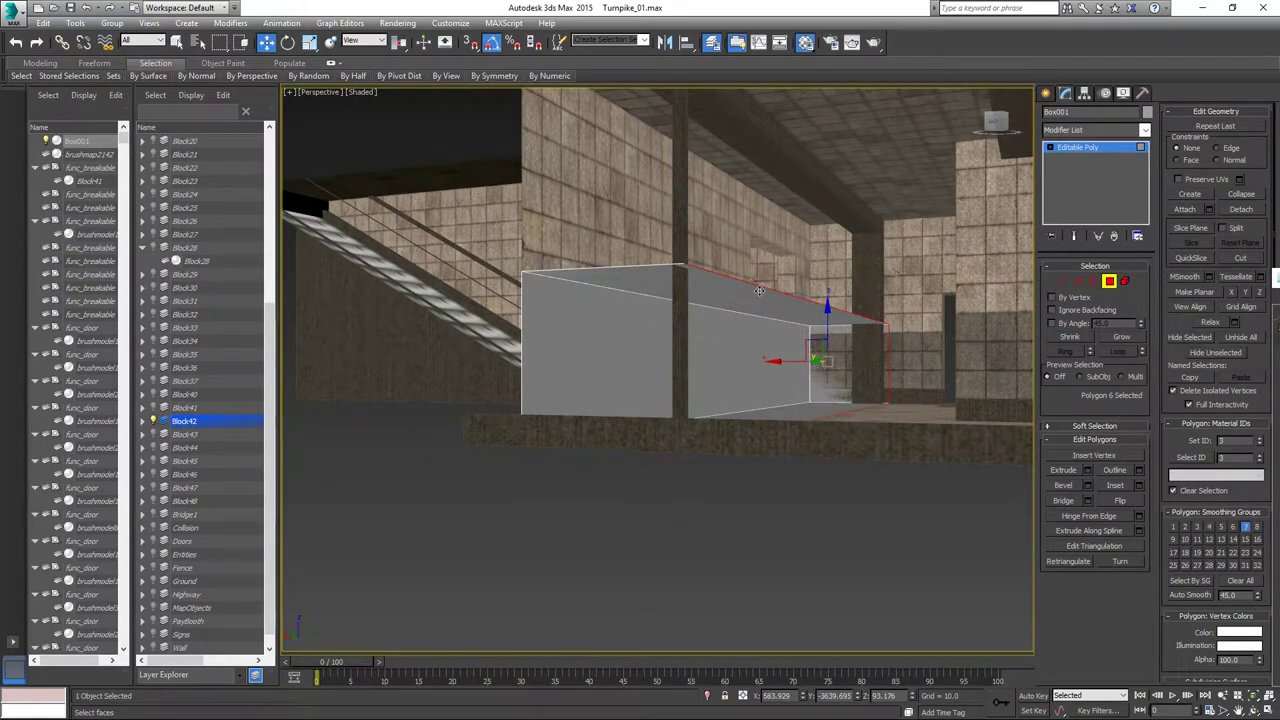
click(728, 288)
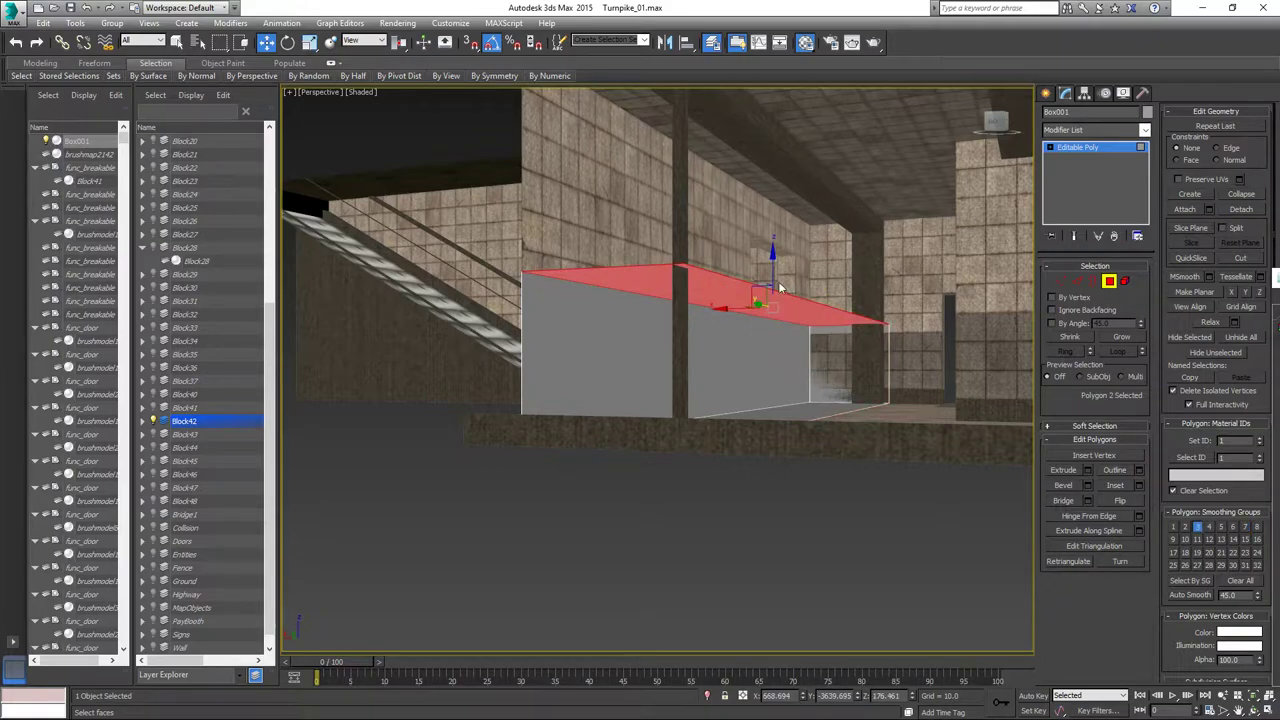
alt+middle_drag(790, 255, 778, 341)
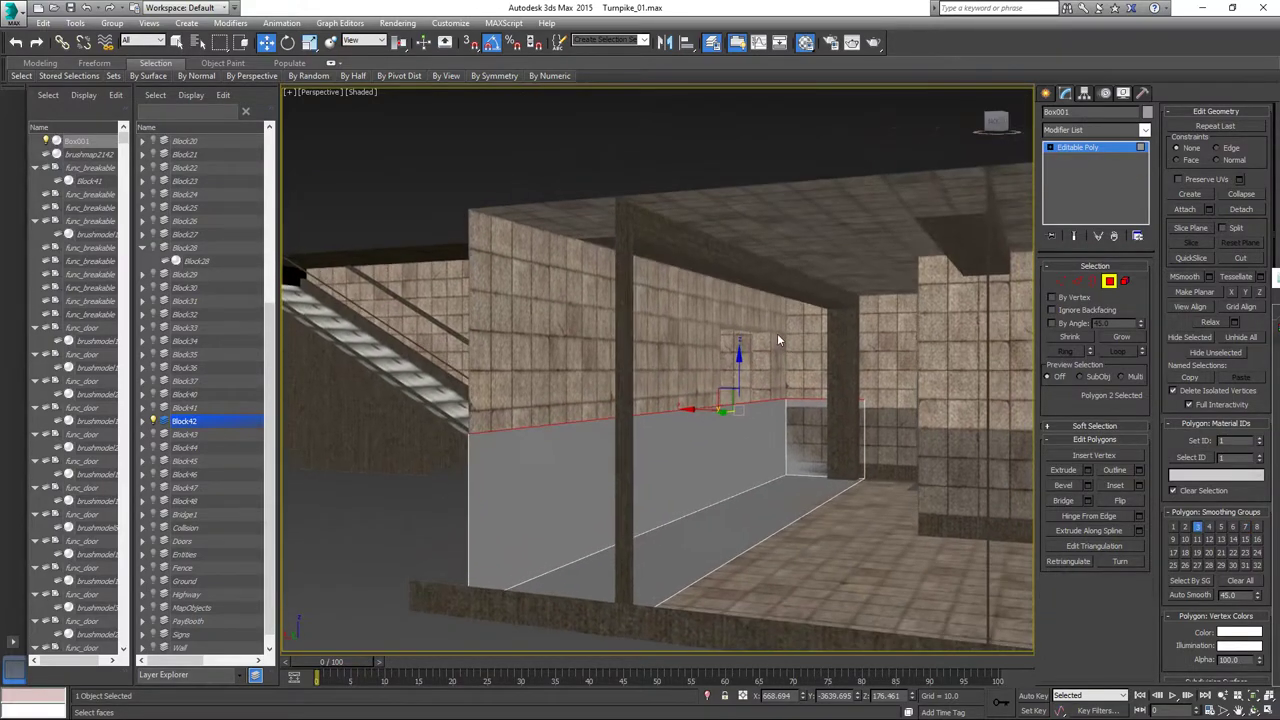
drag(738, 355, 728, 234)
Snap the top polygon to the wall's upper corner vertex at about Z 396, using snapping only for this move.
right_click(461, 208)
click(487, 220)
right_click(472, 210)
click(486, 220)
key(s)
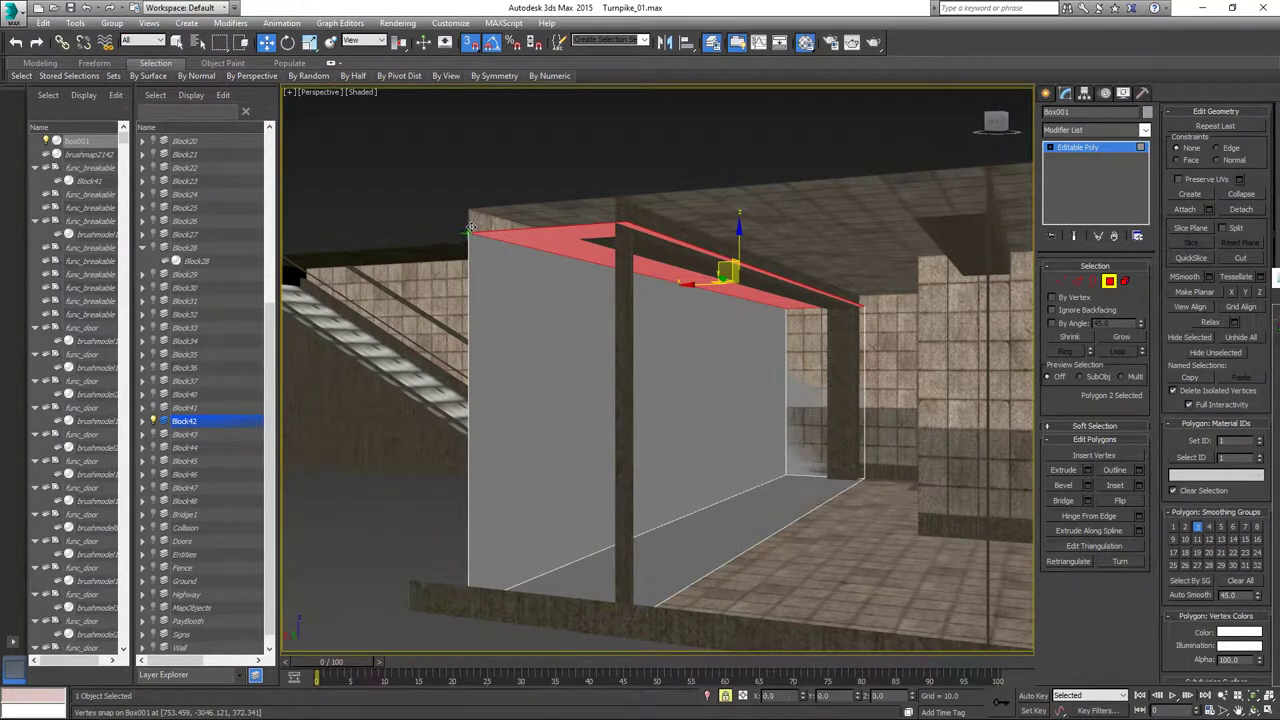
drag(467, 237, 472, 218)
key(s)
Select the box's long side polygon and move it along X to about -1529, near the far end of the station.
alt+middle_drag(771, 358, 683, 381)
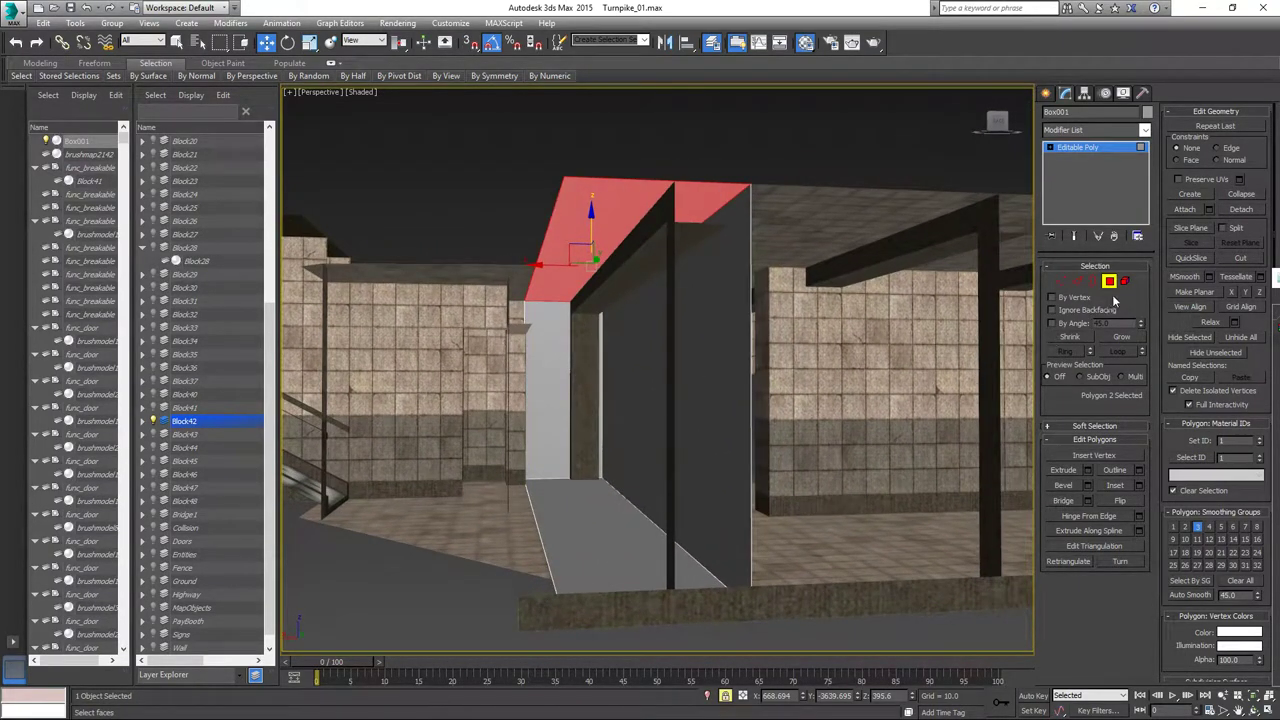
alt+middle_drag(812, 402, 849, 426)
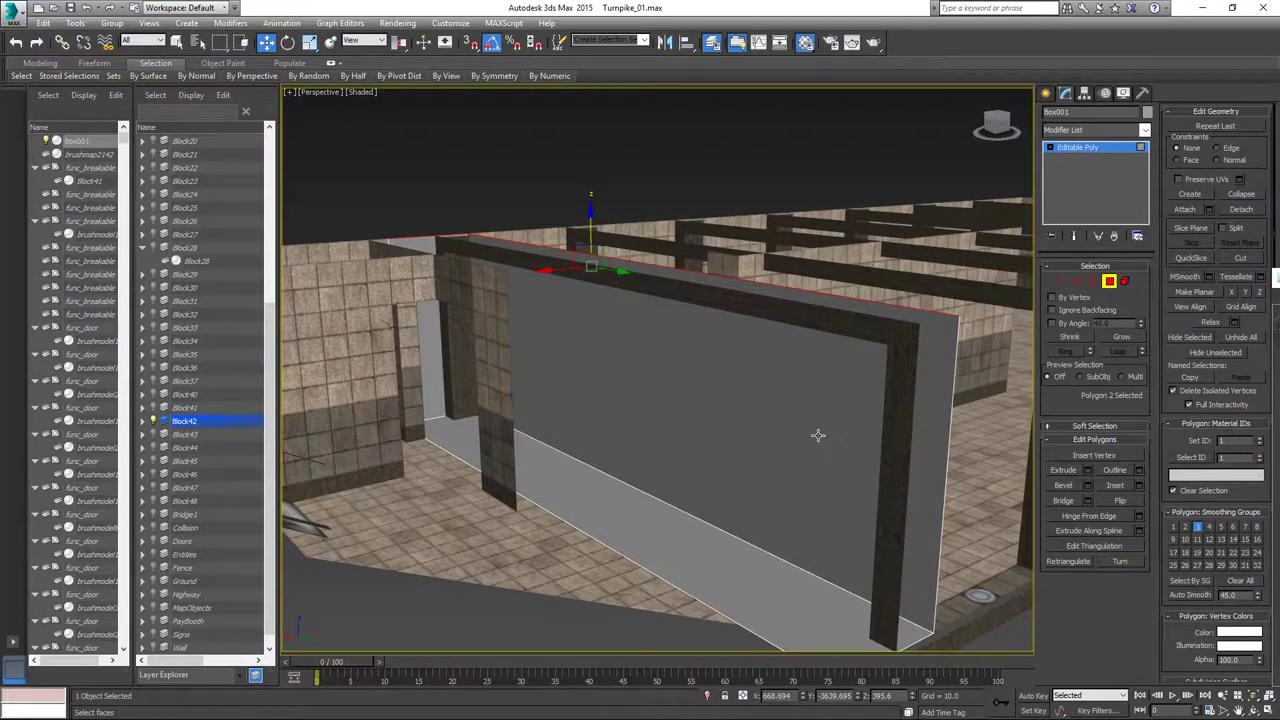
click(789, 419)
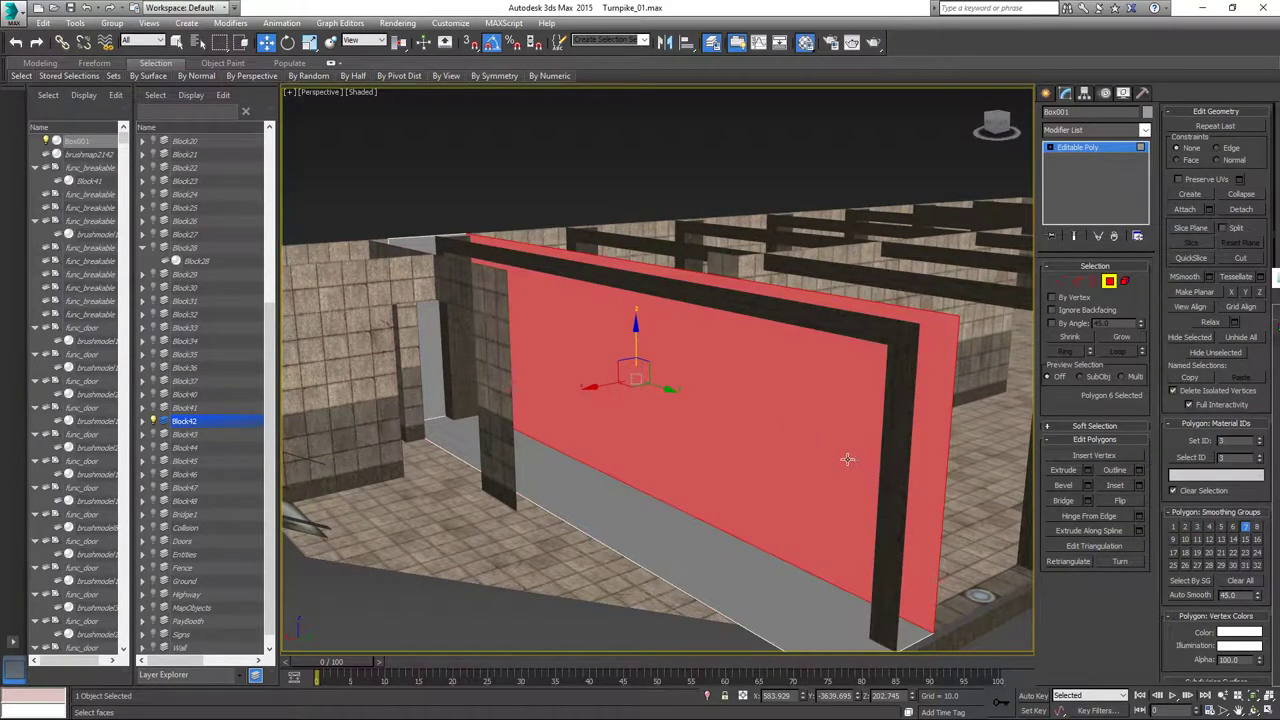
alt+middle_drag(829, 466, 526, 410)
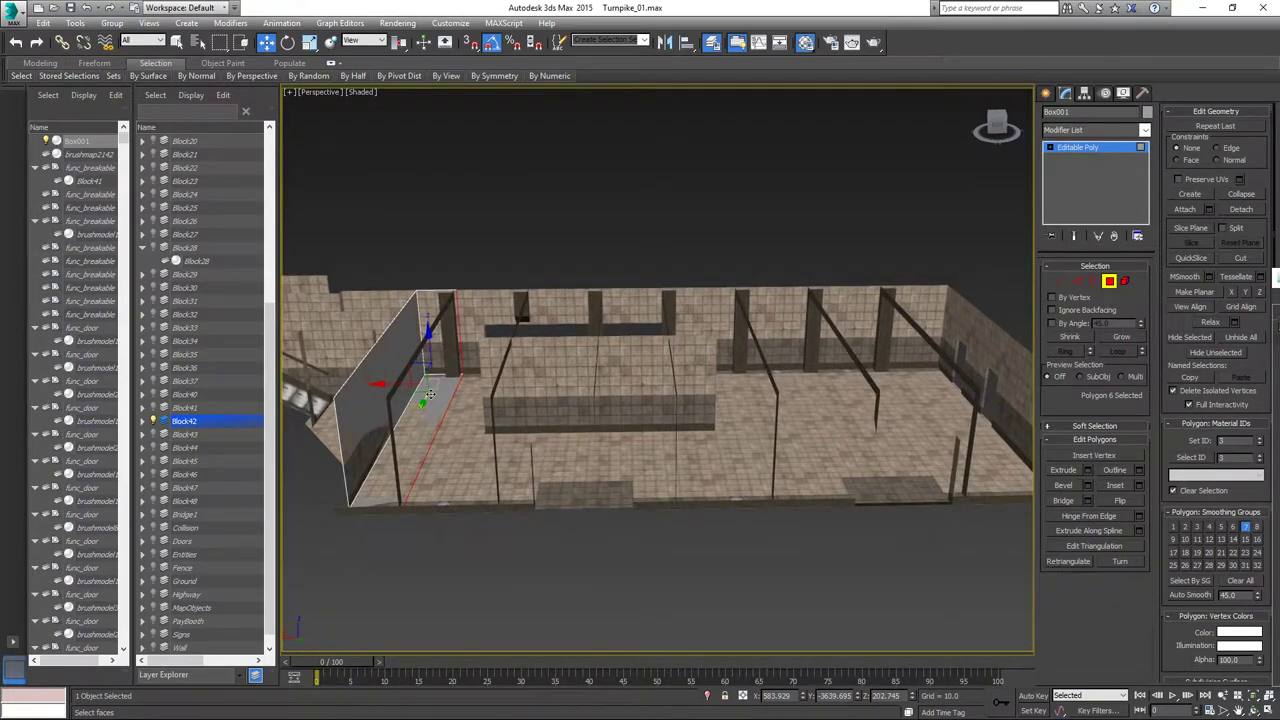
drag(383, 384, 931, 444)
middle_drag(895, 470, 606, 454)
scroll(745, 480, up, 2)
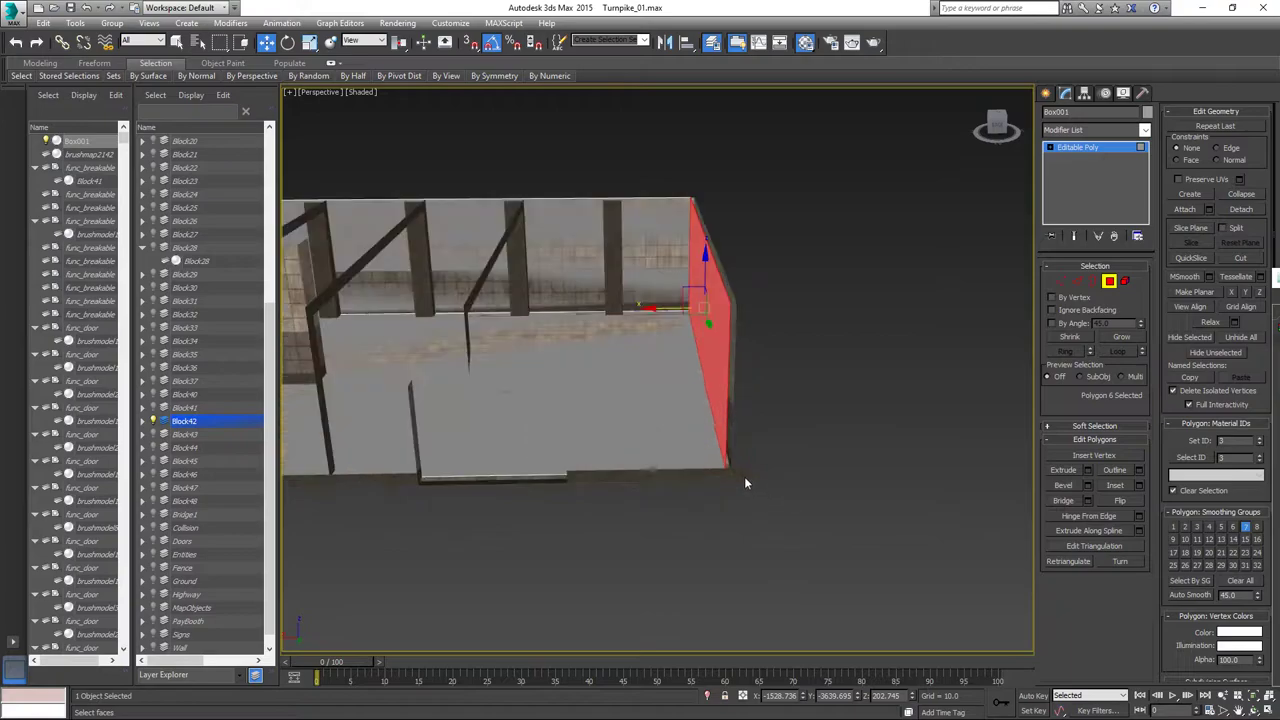
scroll(744, 484, up, 3)
Snap the moved side polygon to the floor's corner vertex at about X -1541 and leave Polygon level.
alt+middle_drag(719, 466, 871, 517)
right_click(818, 492)
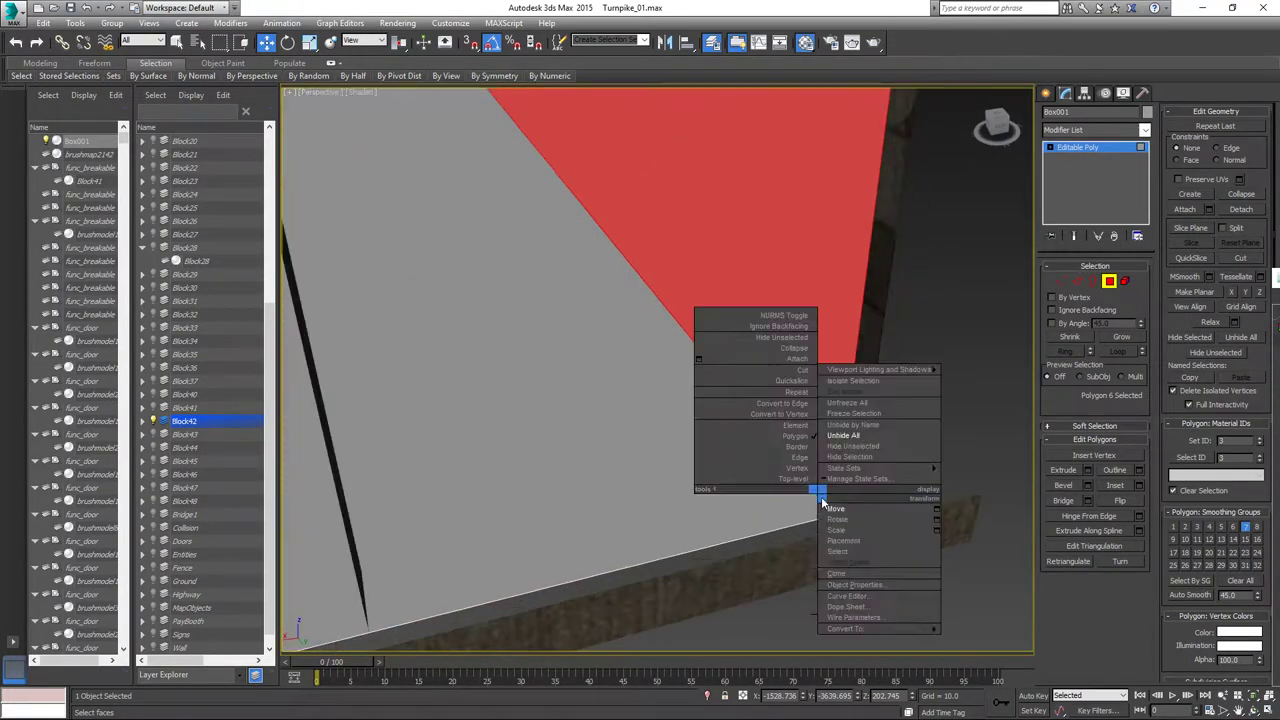
click(836, 509)
key(s)
key(space)
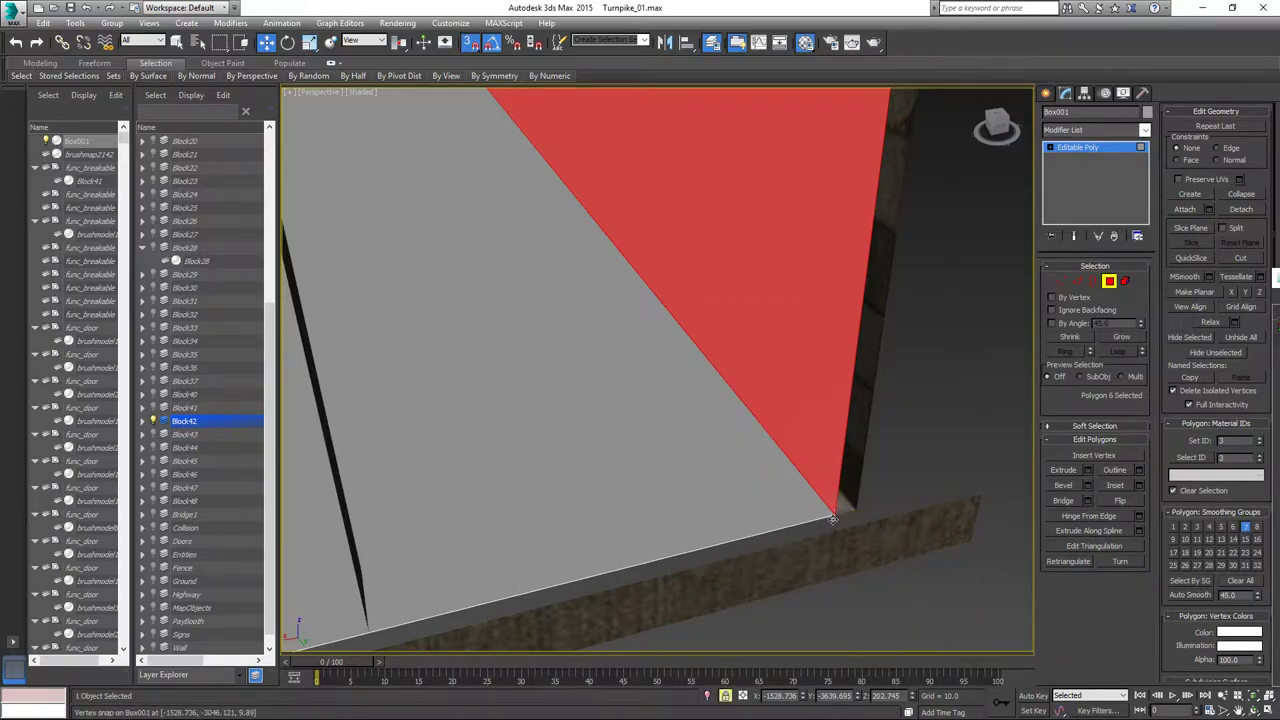
drag(834, 516, 850, 516)
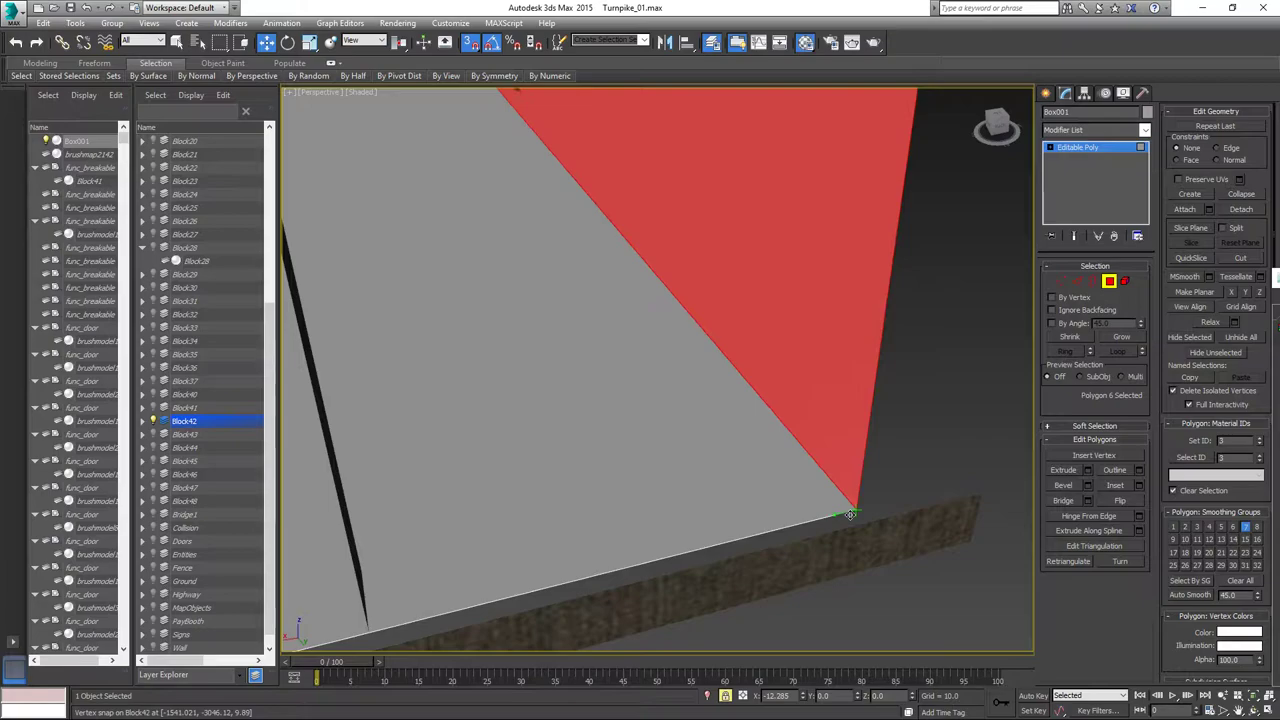
scroll(724, 462, down, 4)
alt+middle_drag(820, 440, 497, 491)
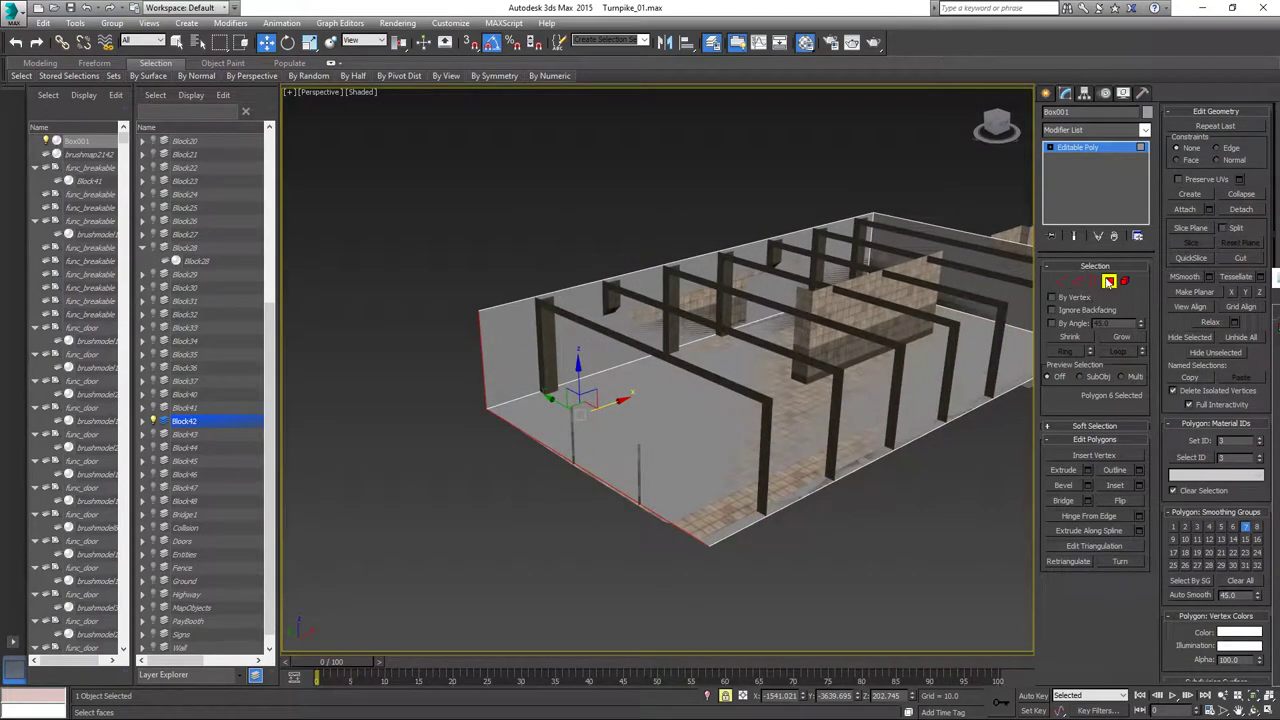
click(1108, 281)
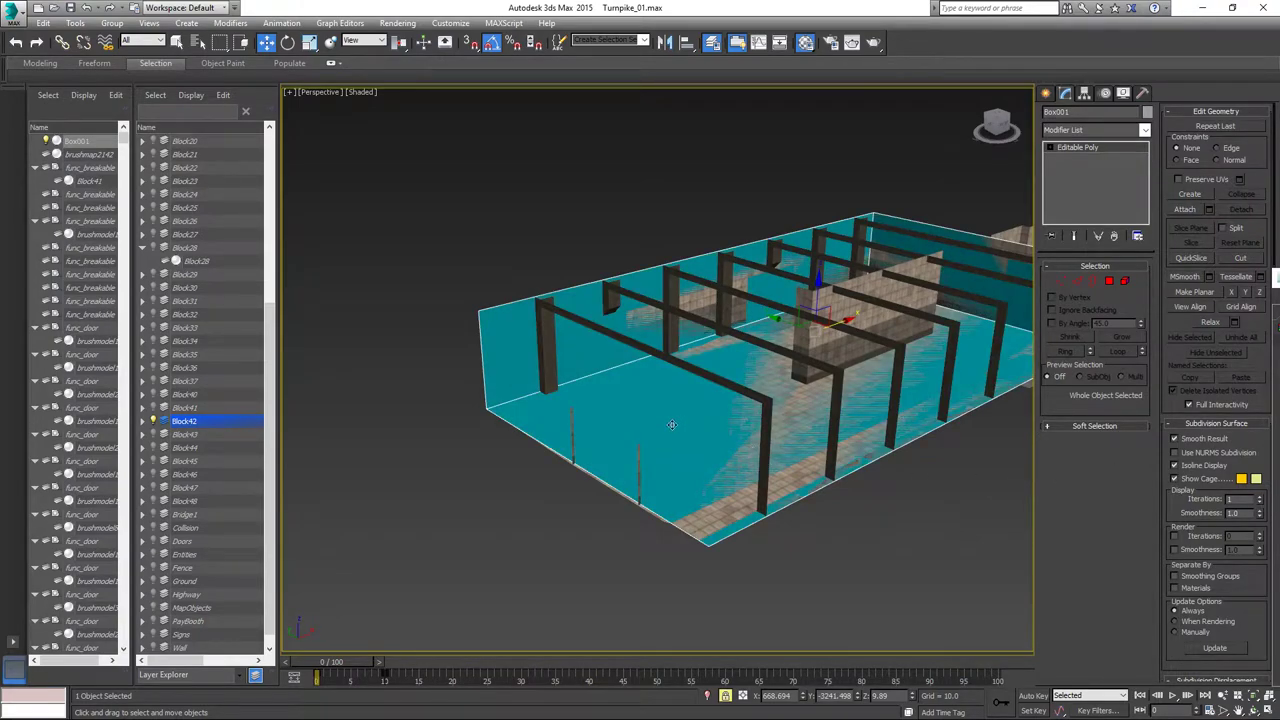
Examine from several sides how the stretched box fits the station's walls and floor.
alt+middle_drag(672, 425, 609, 499)
drag(360, 665, 323, 662)
key(w)
alt+middle_drag(707, 438, 752, 471)
scroll(622, 391, up, 3)
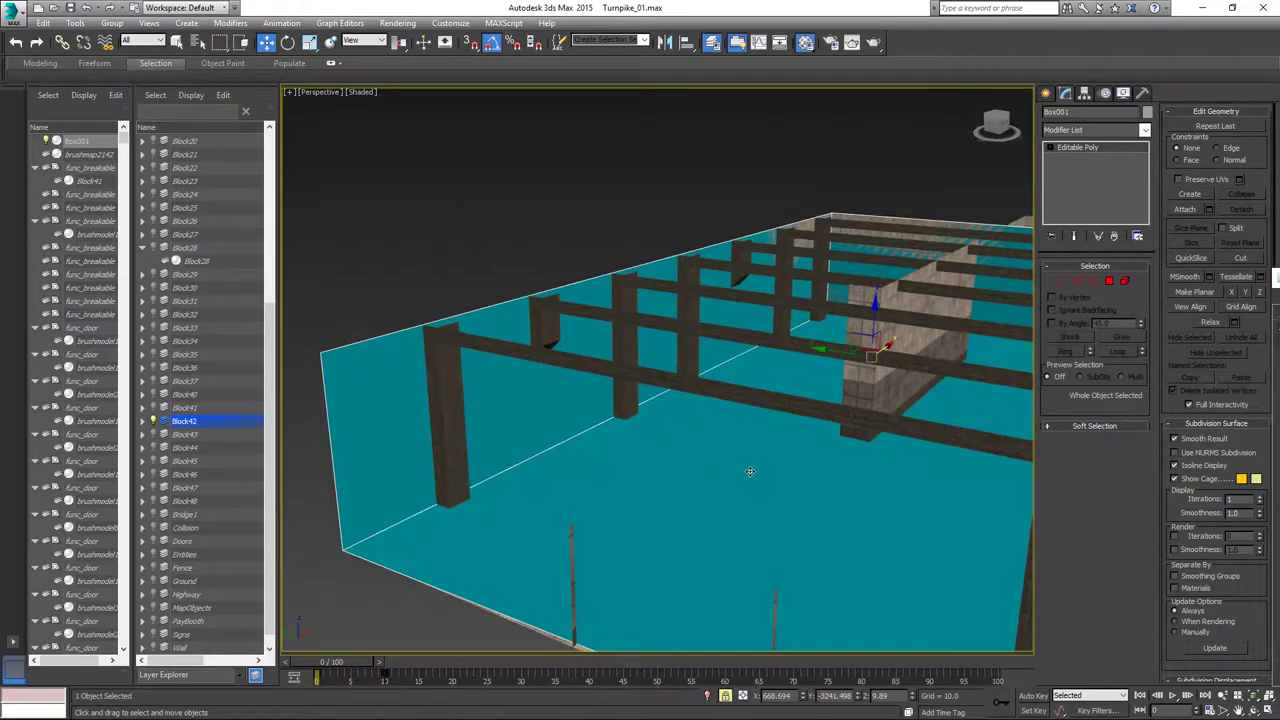
alt+middle_drag(704, 374, 659, 401)
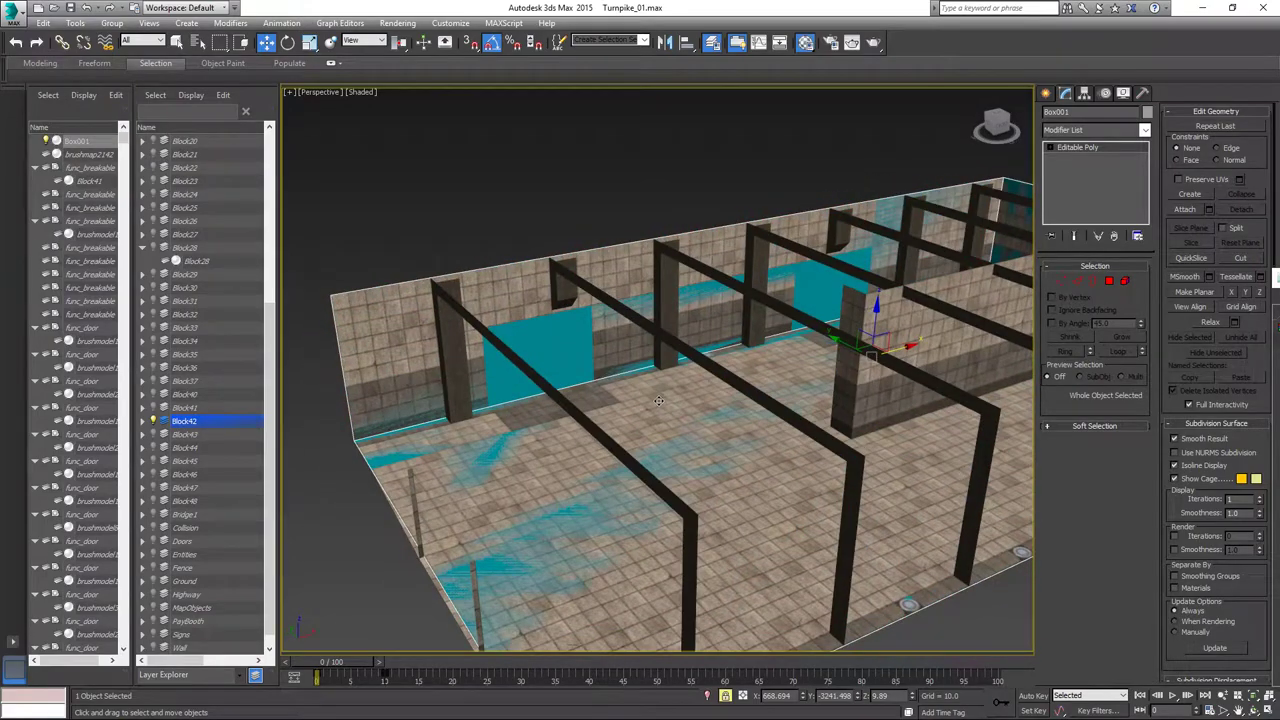
alt+middle_drag(913, 402, 1103, 466)
alt+middle_drag(858, 405, 864, 368)
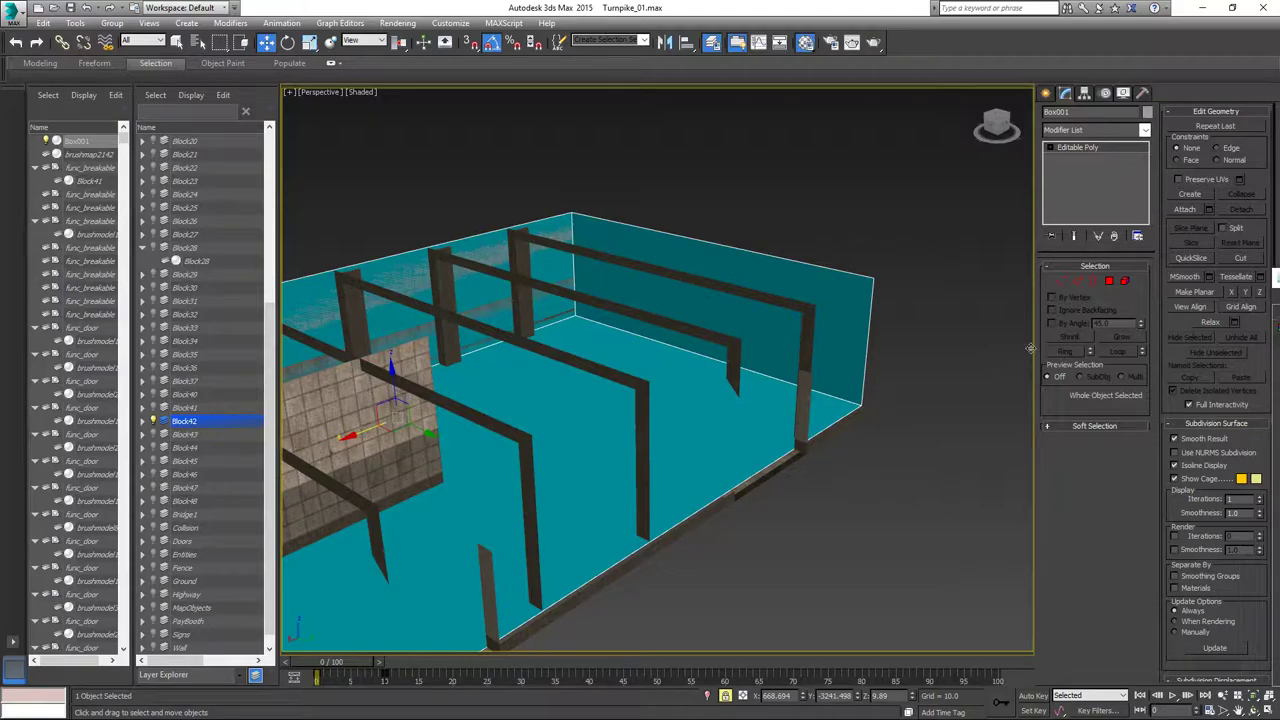
Enter Edge level, go to frame 8 and select the ring of the box's four vertical corner edges.
click(1077, 281)
drag(353, 657, 406, 637)
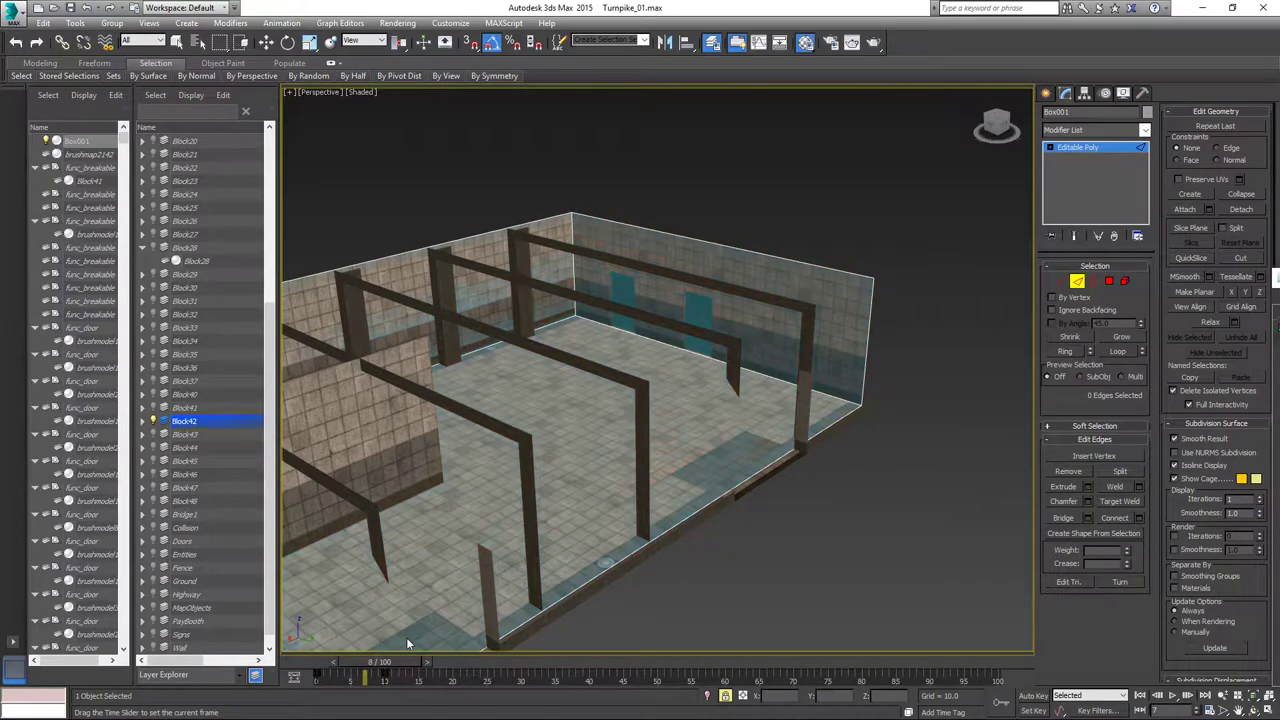
key(w)
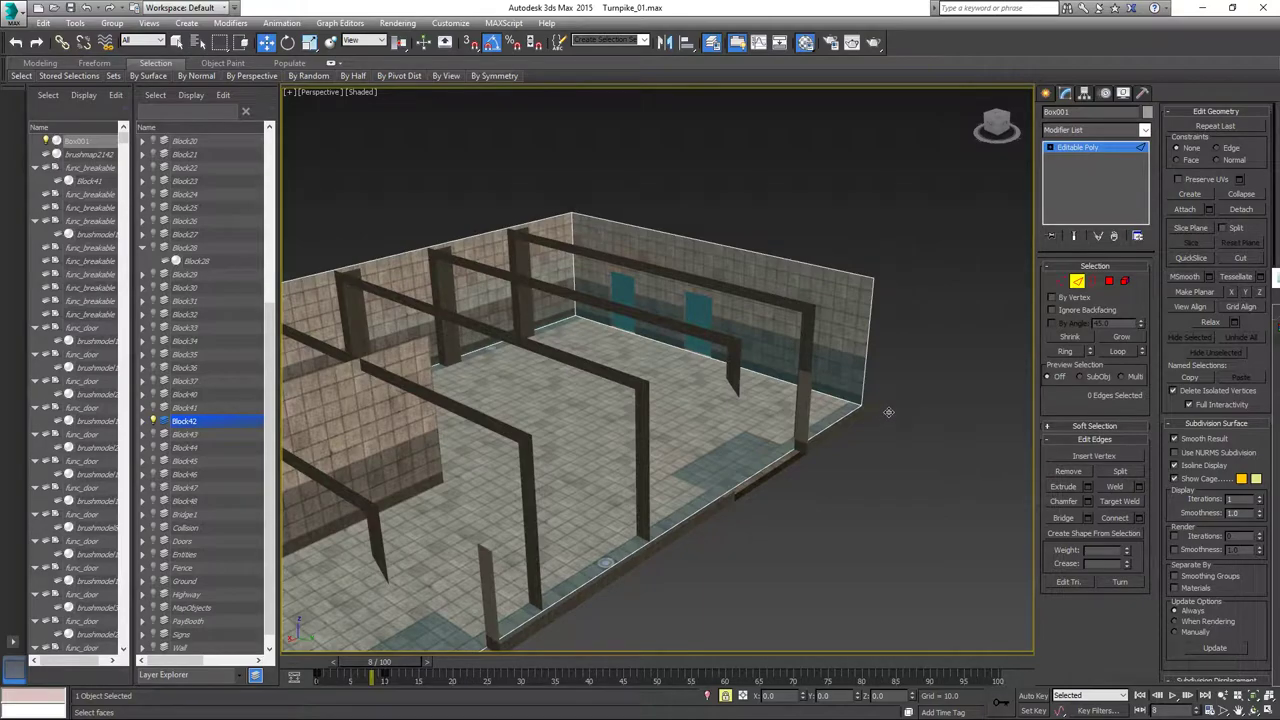
click(858, 368)
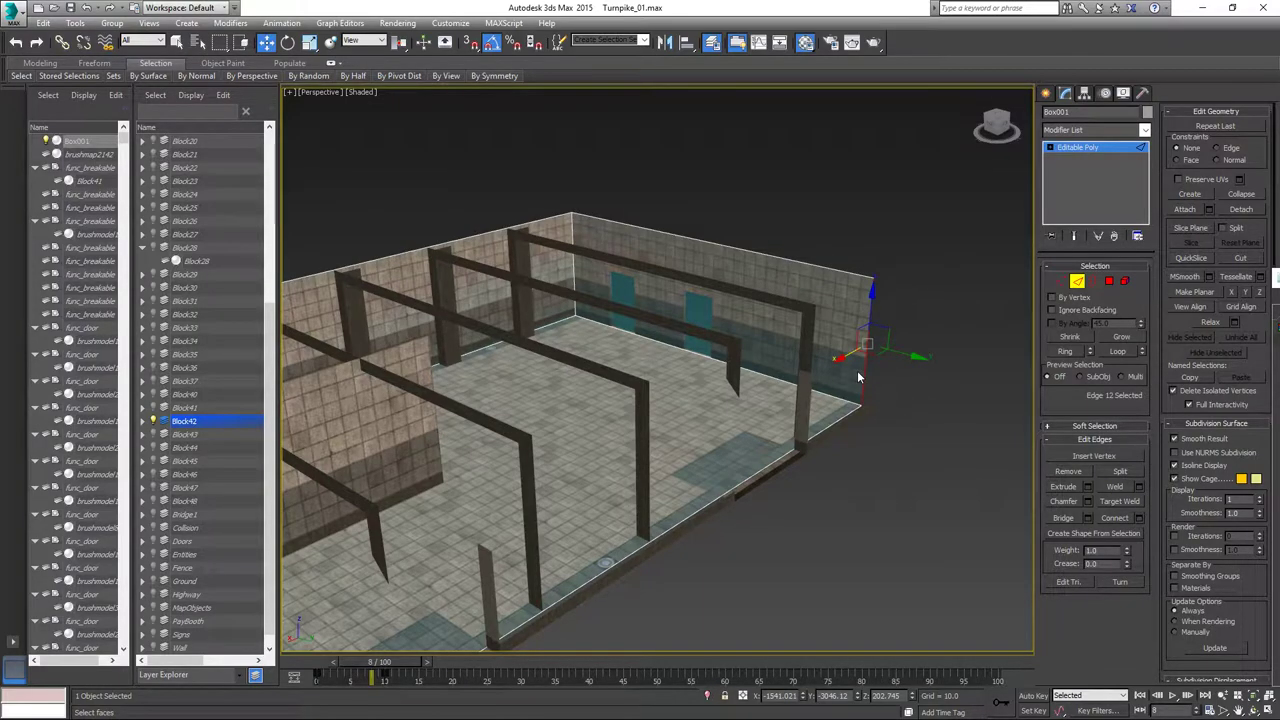
click(1063, 352)
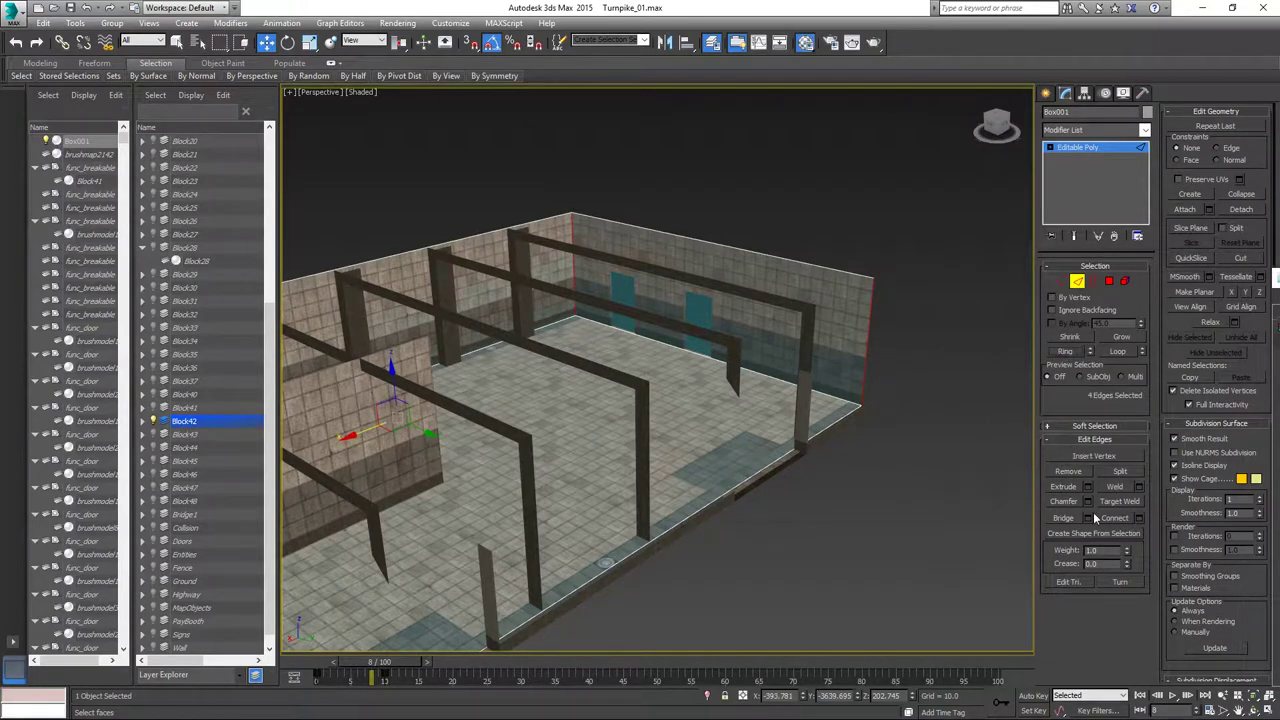
Connect the vertical edges with a horizontal loop and lower it to about Z 41 near the base of the walls.
middle_drag(528, 398, 935, 378)
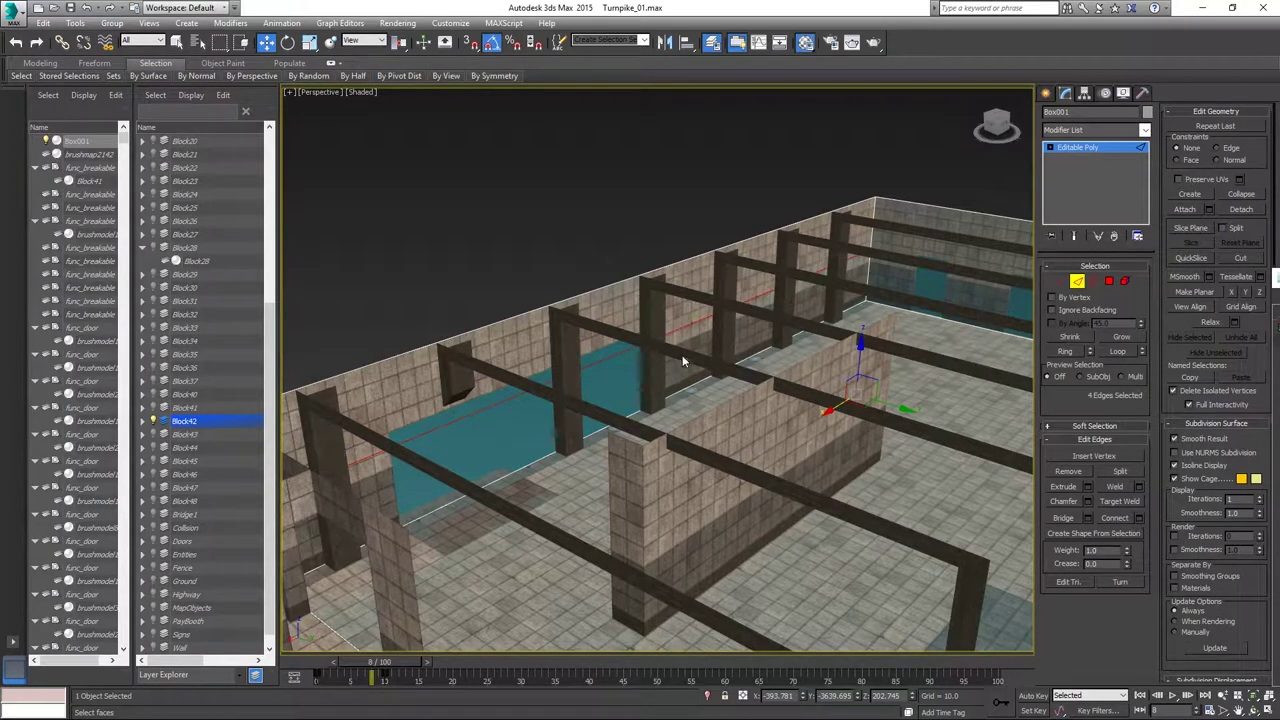
alt+middle_drag(722, 348, 830, 388)
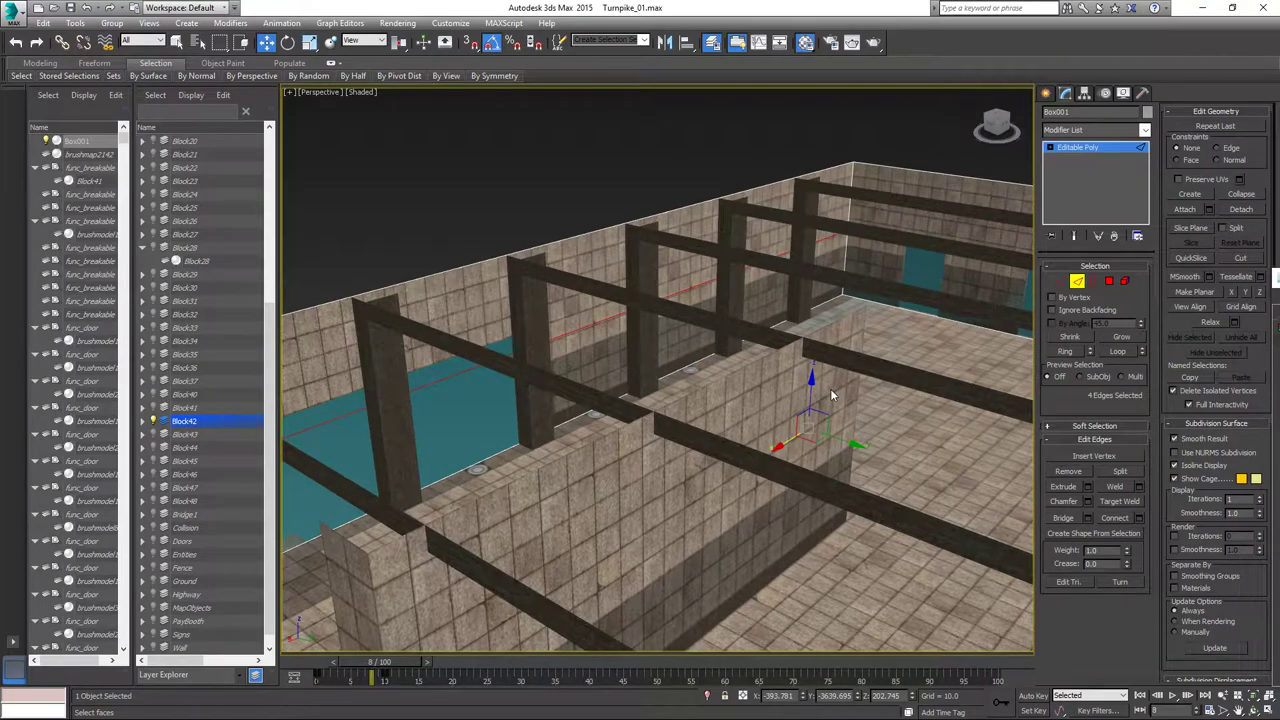
drag(811, 378, 817, 470)
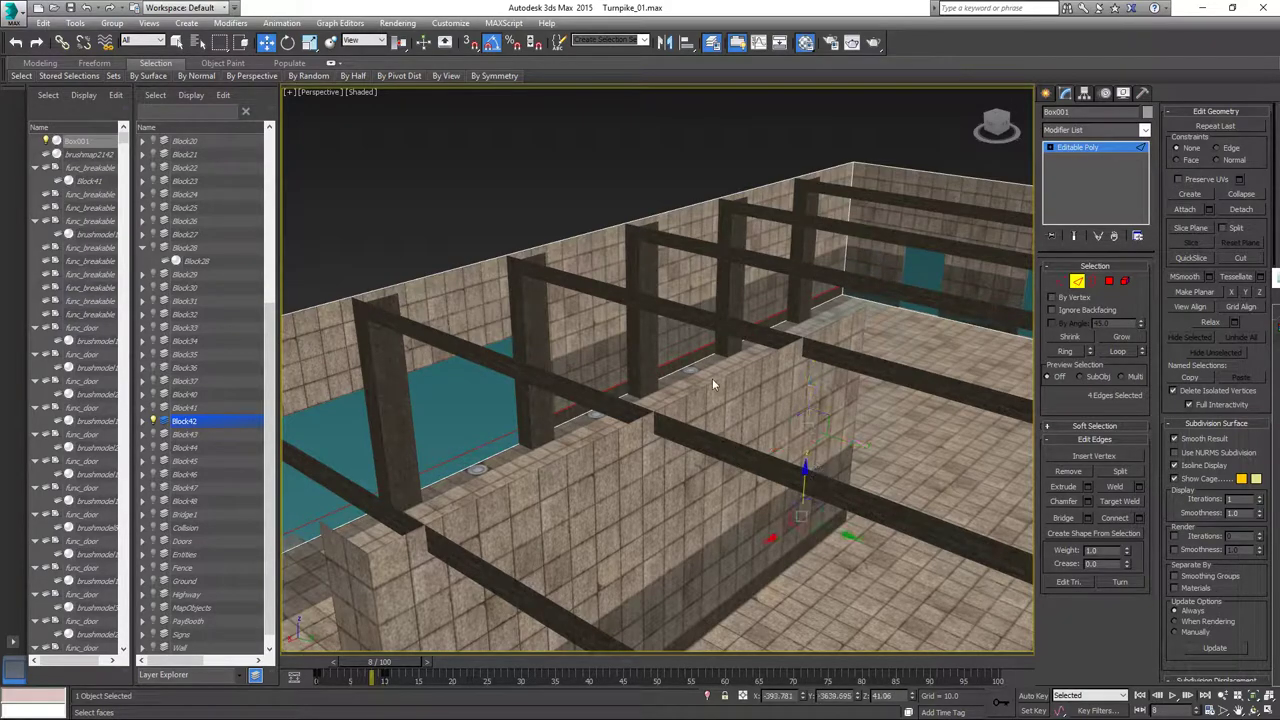
alt+middle_drag(780, 343, 785, 347)
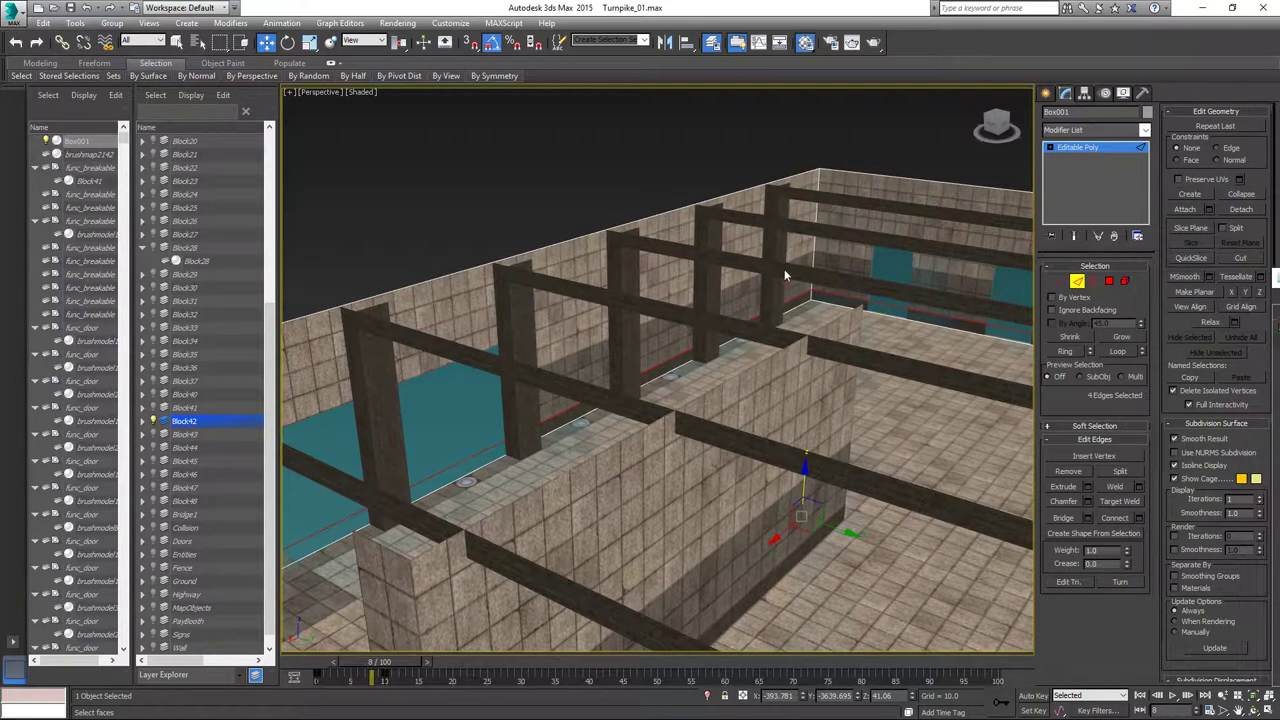
Connect the ring of vertical edges above the base loop and lower the new loop to about Z 157, along the dark tile band's top.
click(814, 240)
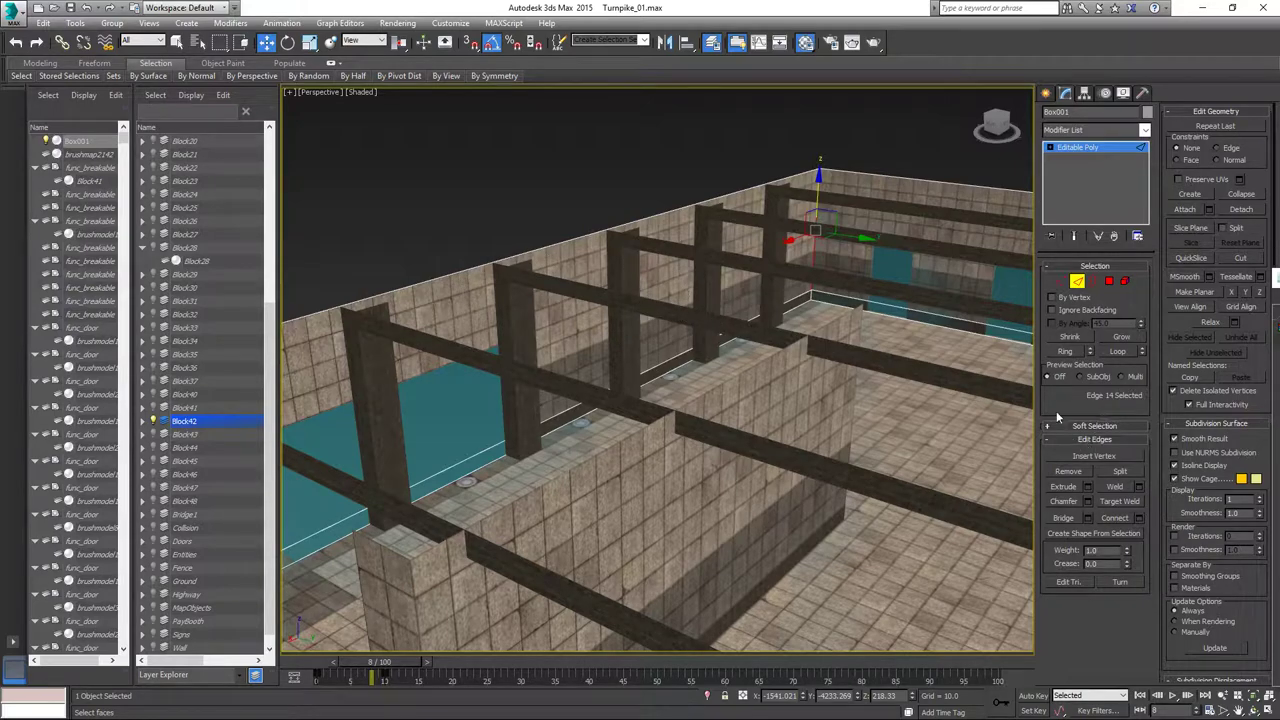
click(1067, 353)
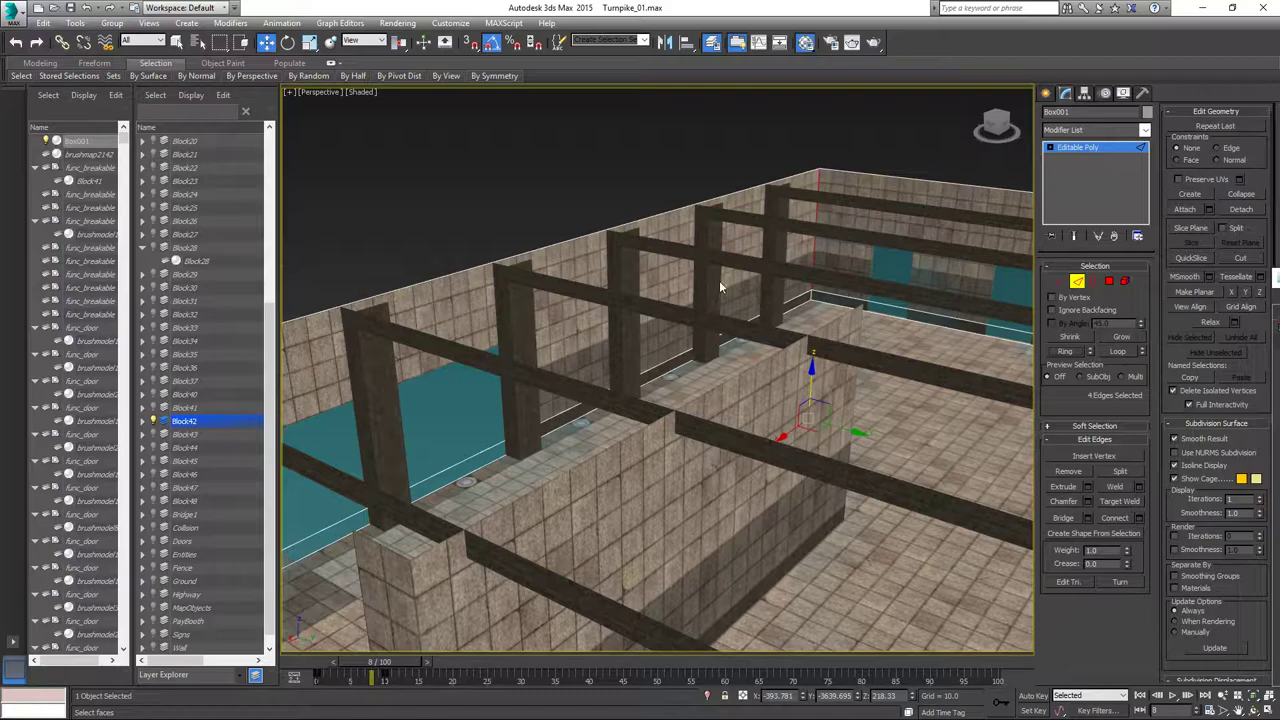
click(1110, 518)
drag(812, 370, 806, 406)
alt+middle_drag(855, 478, 1118, 462)
alt+middle_drag(907, 442, 544, 431)
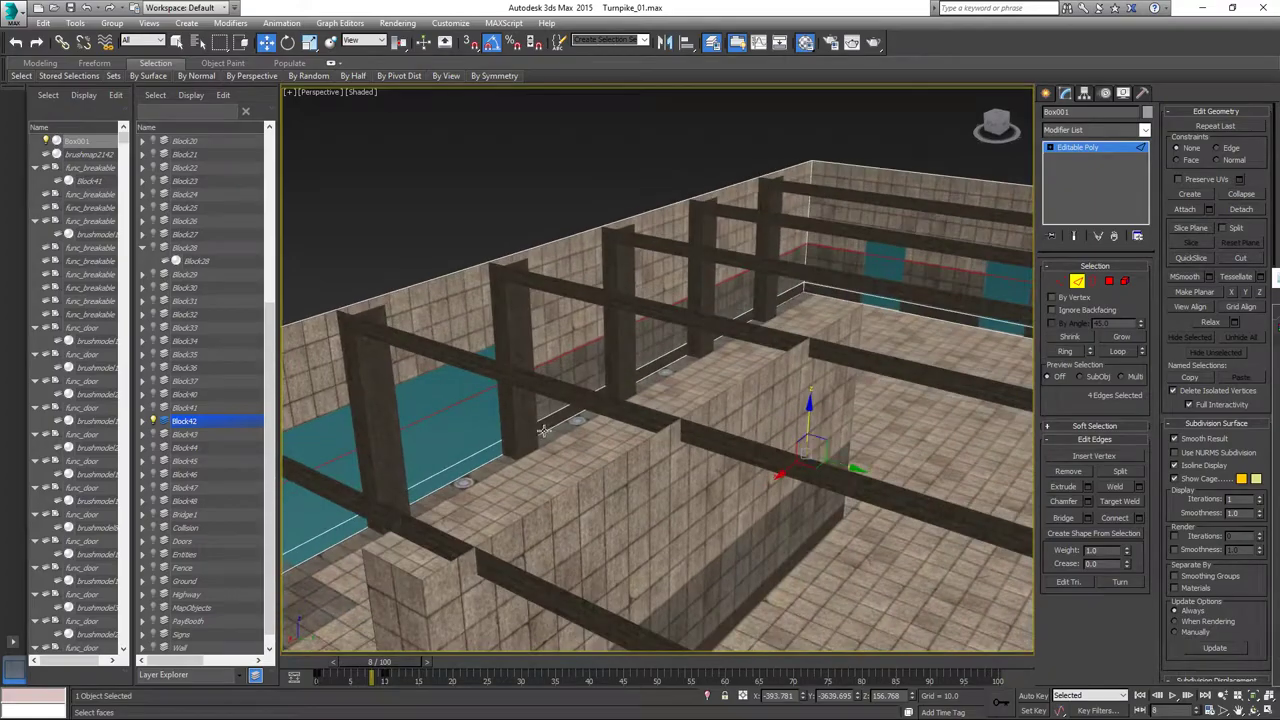
alt+middle_drag(771, 340, 578, 371)
scroll(654, 339, down, 4)
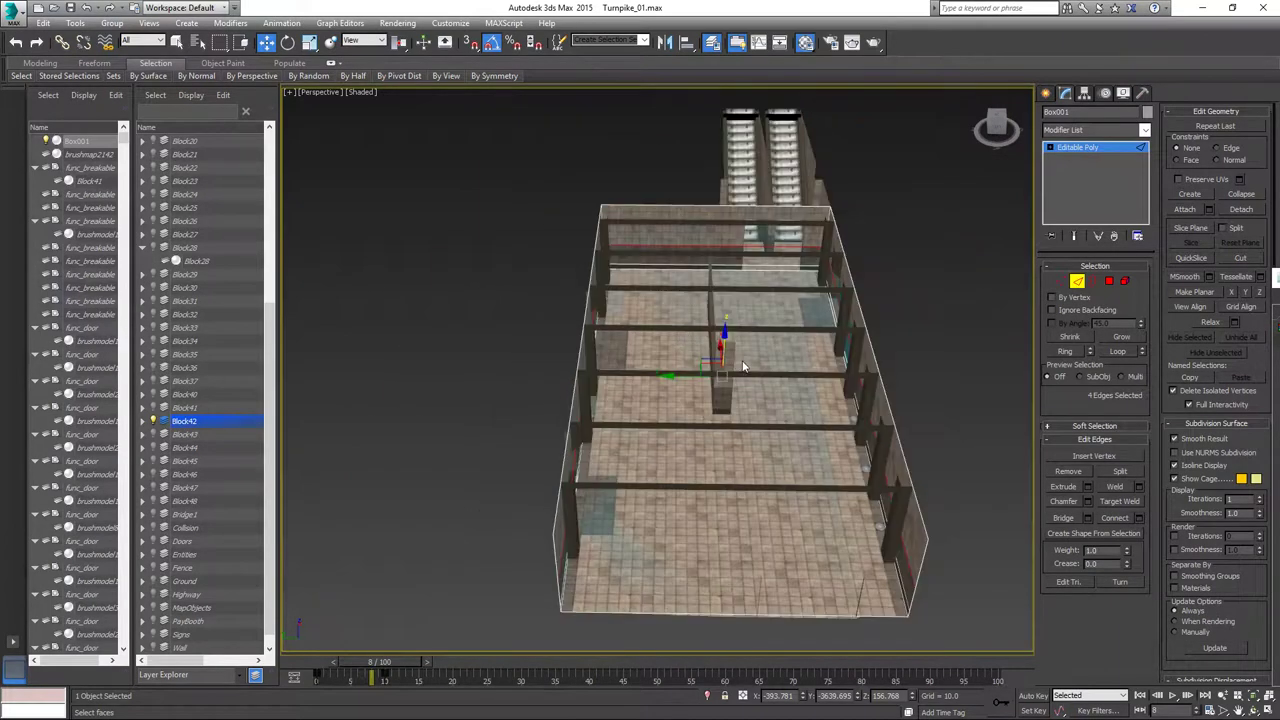
Connect the ring of vertical edges above the dark tile band with a horizontal loop and lower it to about Z 216.
alt+middle_drag(741, 364, 754, 370)
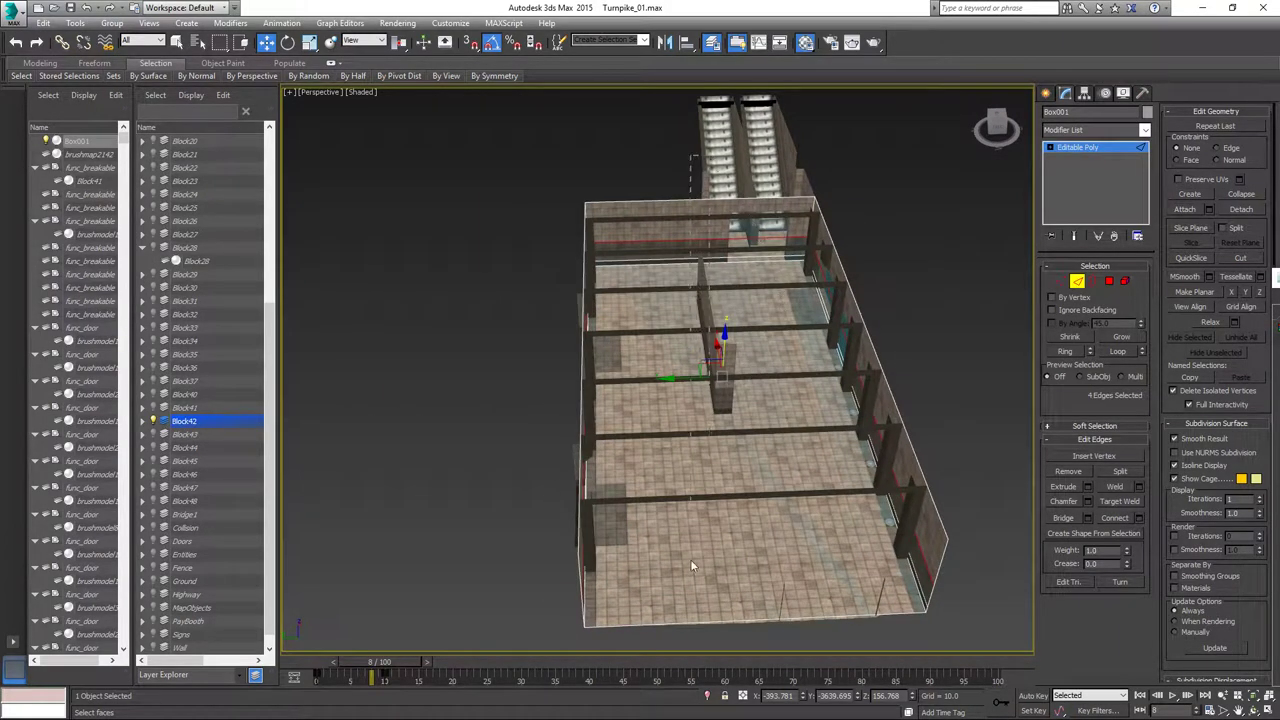
alt+middle_drag(694, 630, 803, 566)
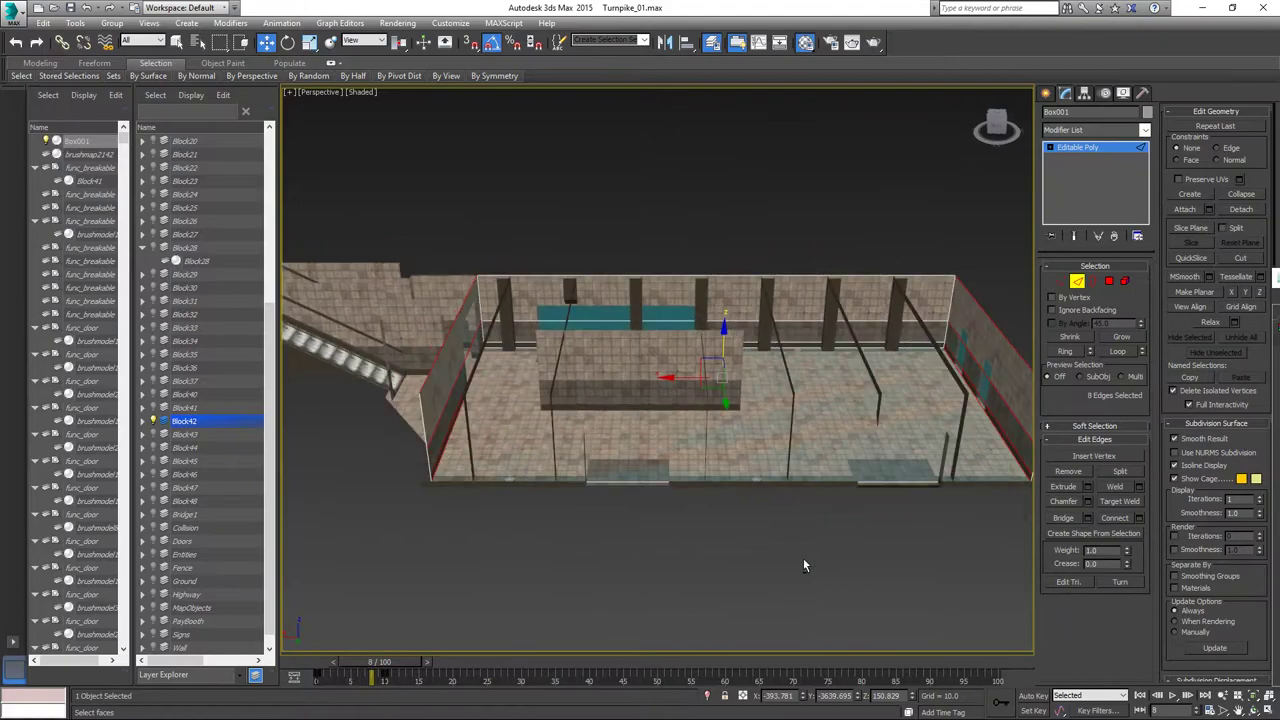
drag(630, 231, 614, 514)
alt+middle_drag(614, 514, 808, 394)
click(806, 369)
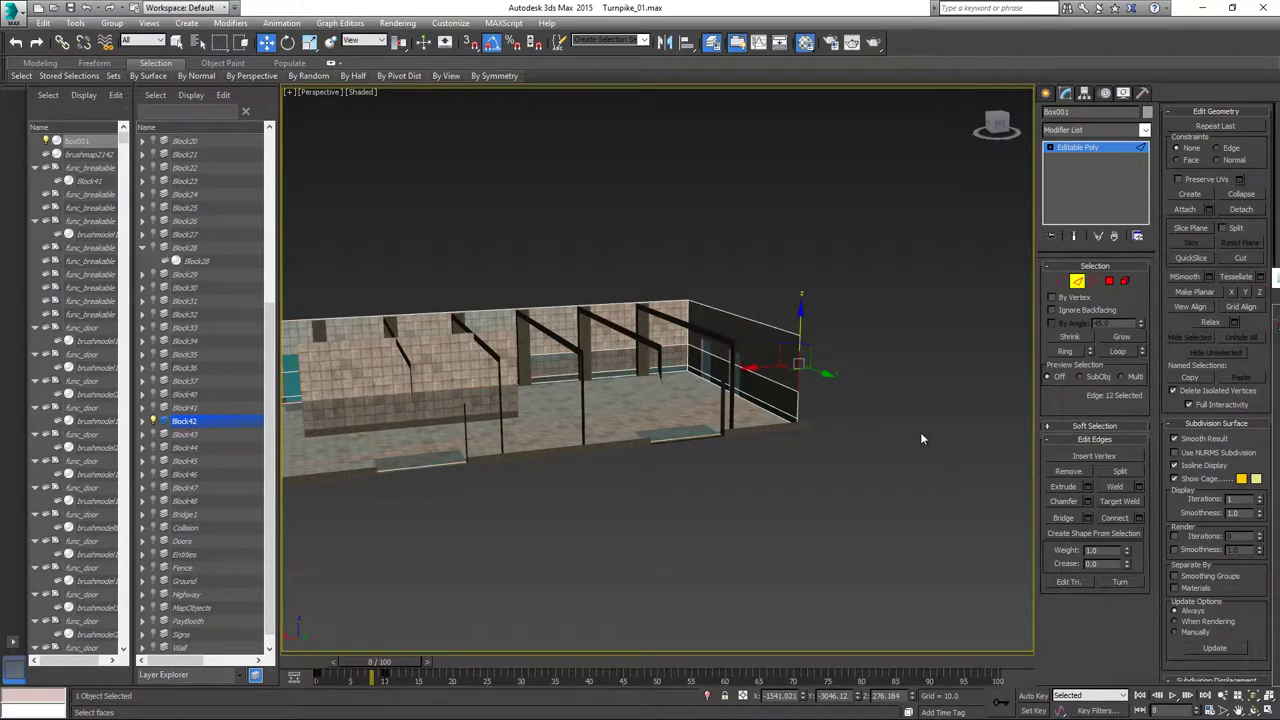
click(1068, 352)
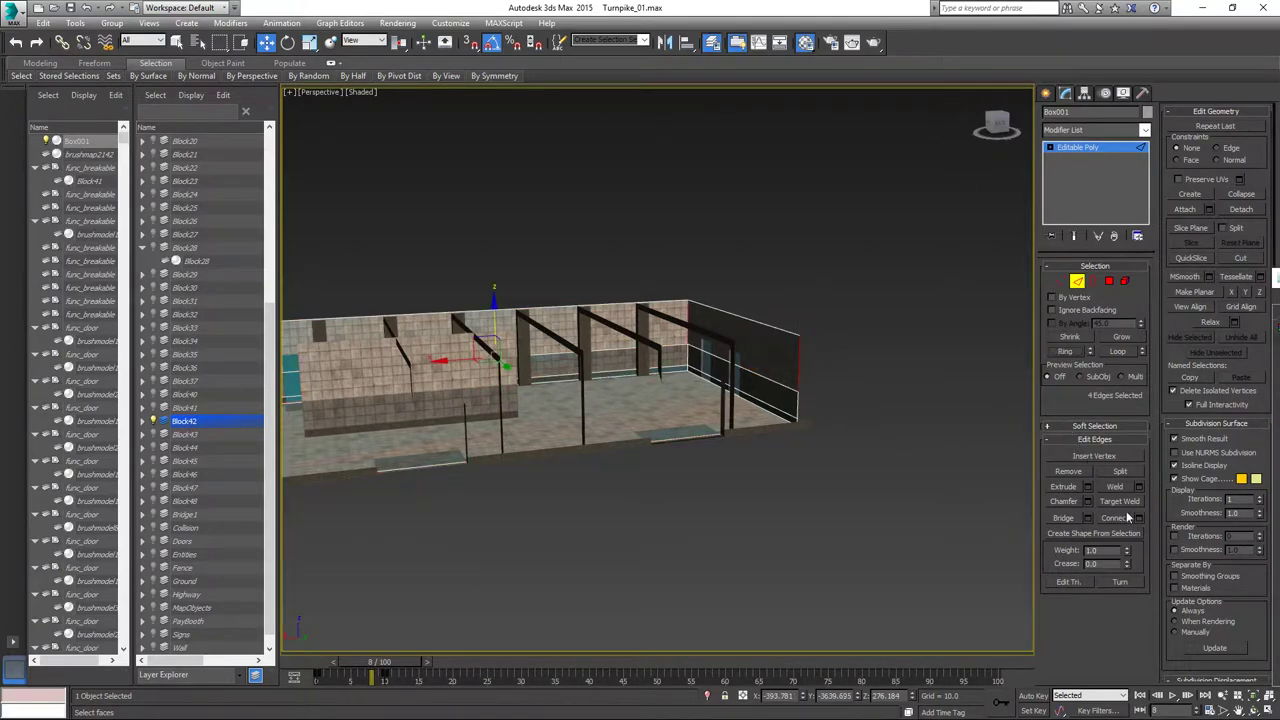
alt+middle_drag(720, 427, 800, 420)
scroll(780, 392, up, 3)
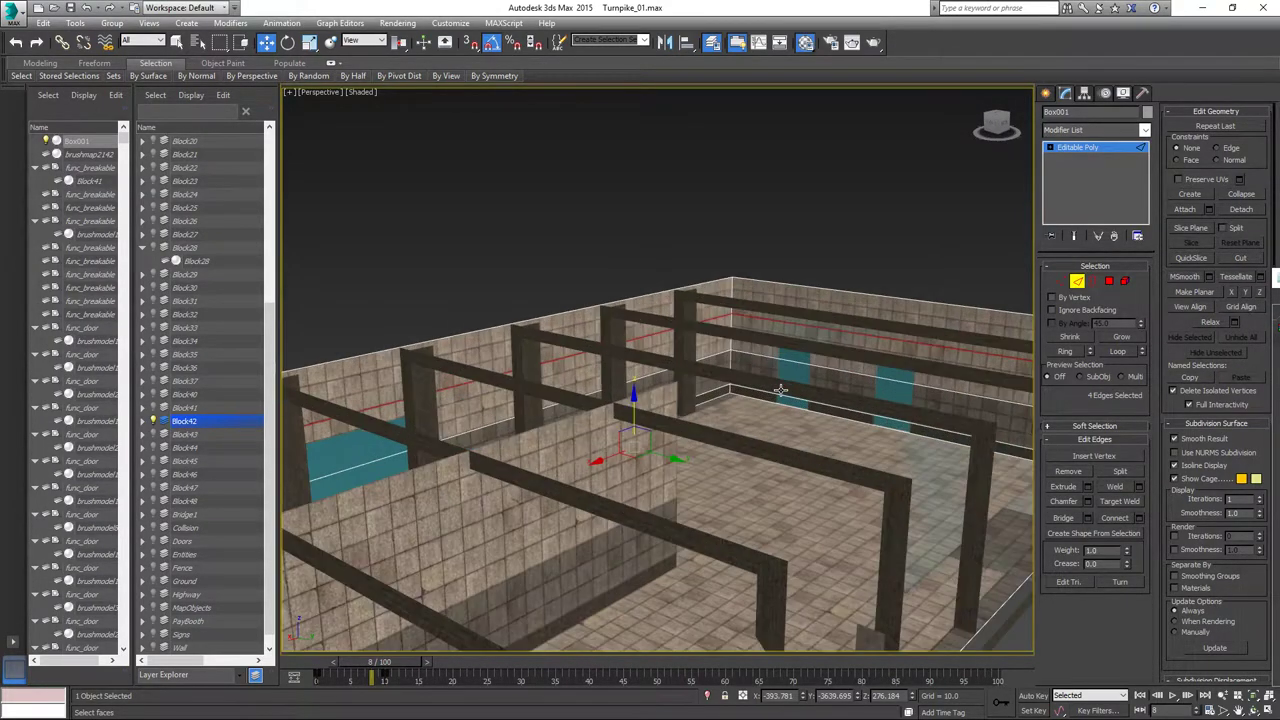
alt+middle_drag(707, 384, 713, 390)
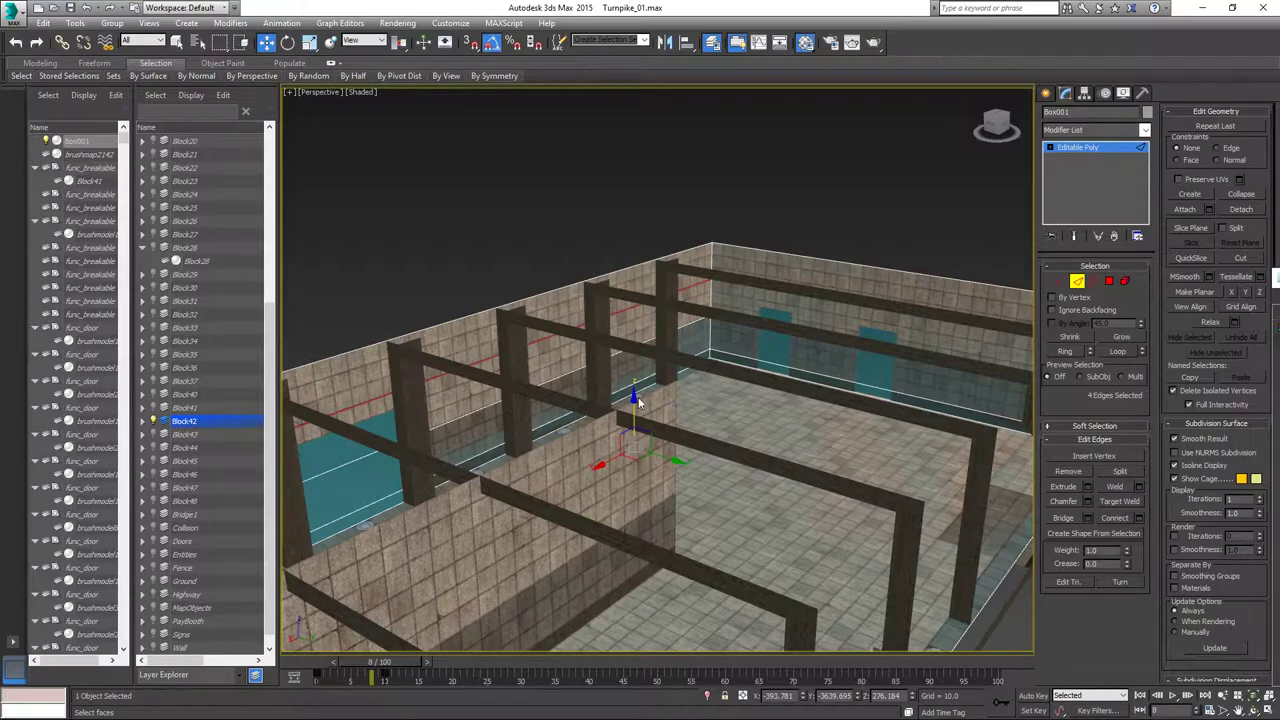
drag(633, 395, 635, 428)
Raise the upper horizontal loop to about Z 238, near the top of the long wall's teal openings.
alt+middle_drag(698, 483, 311, 502)
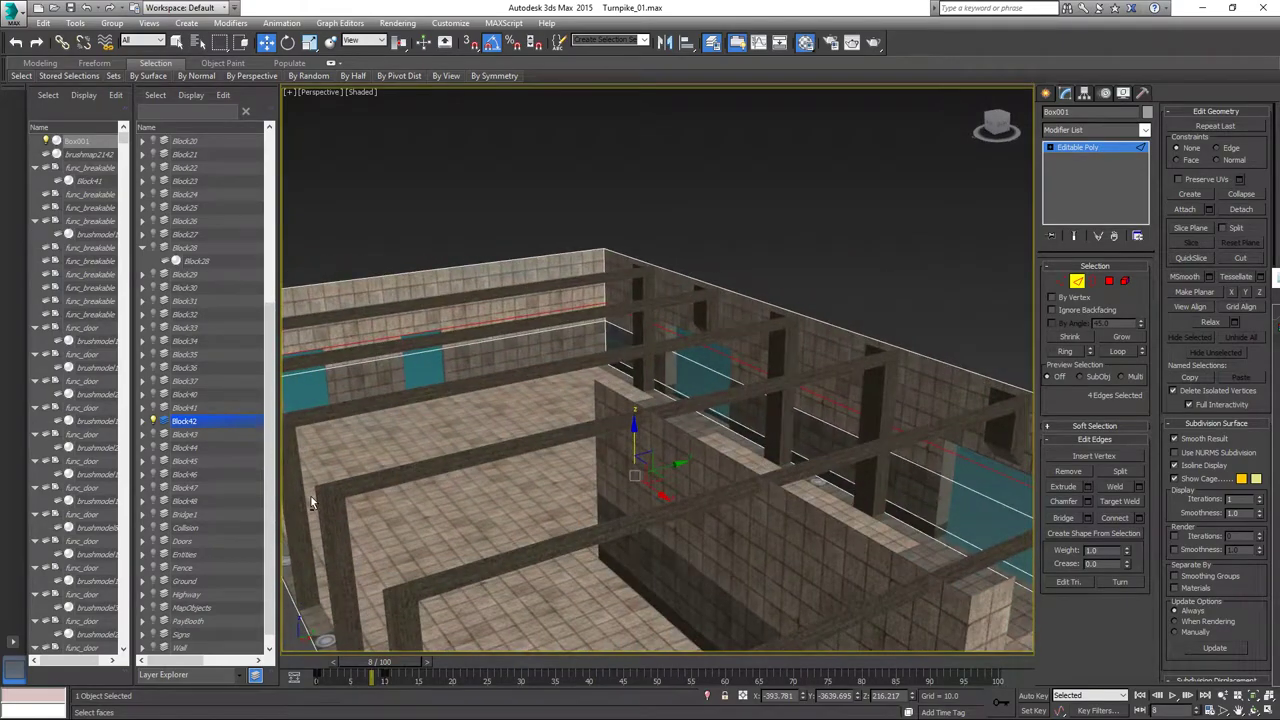
middle_drag(374, 386, 771, 441)
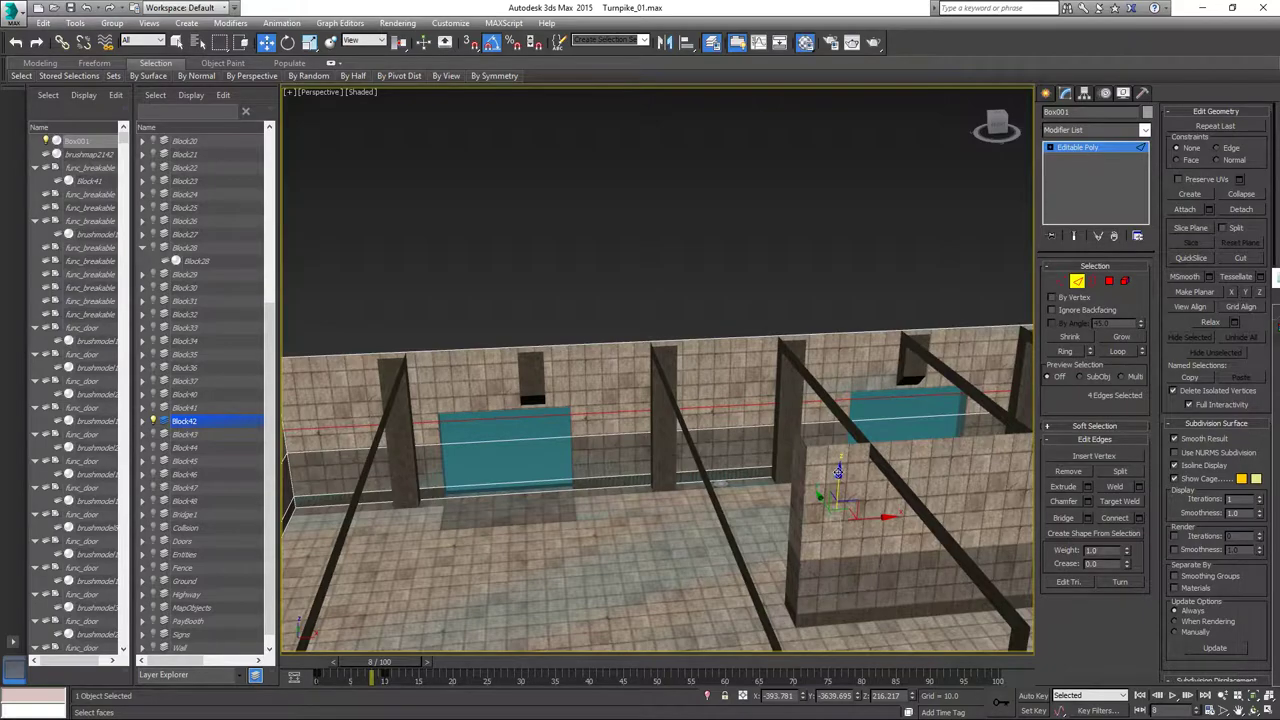
drag(838, 470, 838, 462)
alt+middle_drag(805, 488, 834, 403)
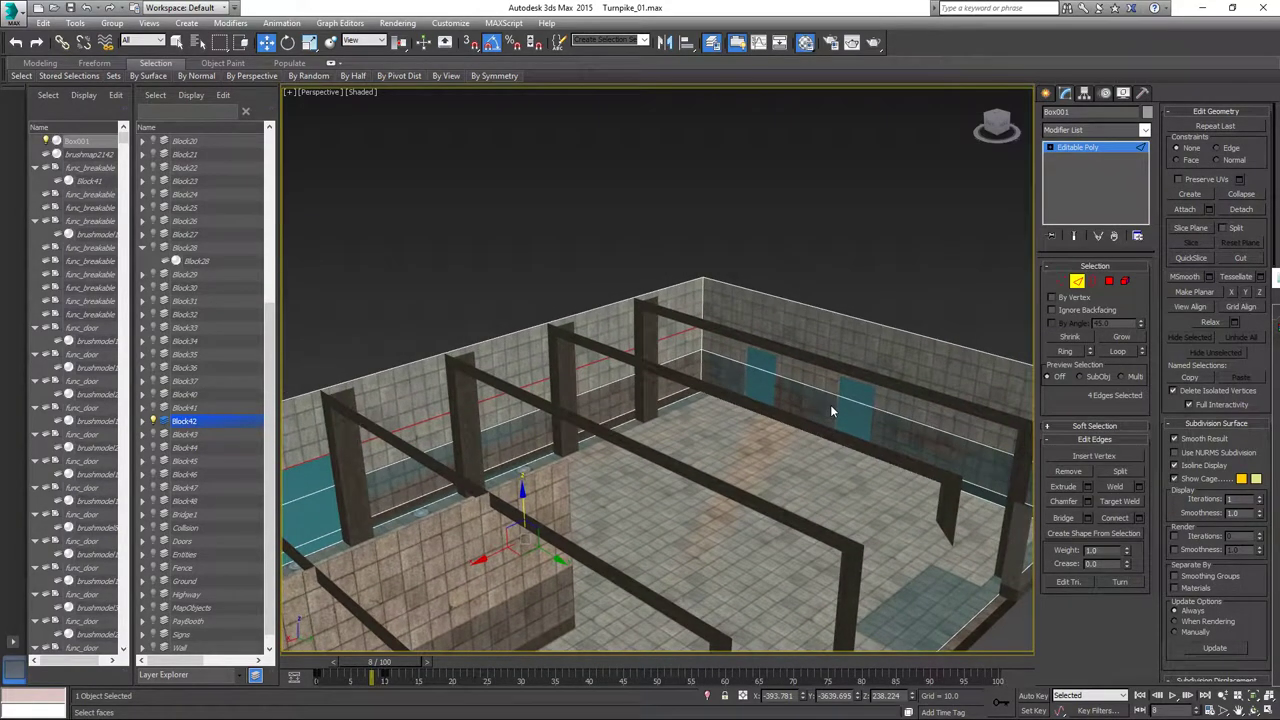
Select the upper loop's edge on the end wall with the two small doorways and lower it to about Z 218.
middle_drag(674, 437, 719, 424)
scroll(797, 386, up, 3)
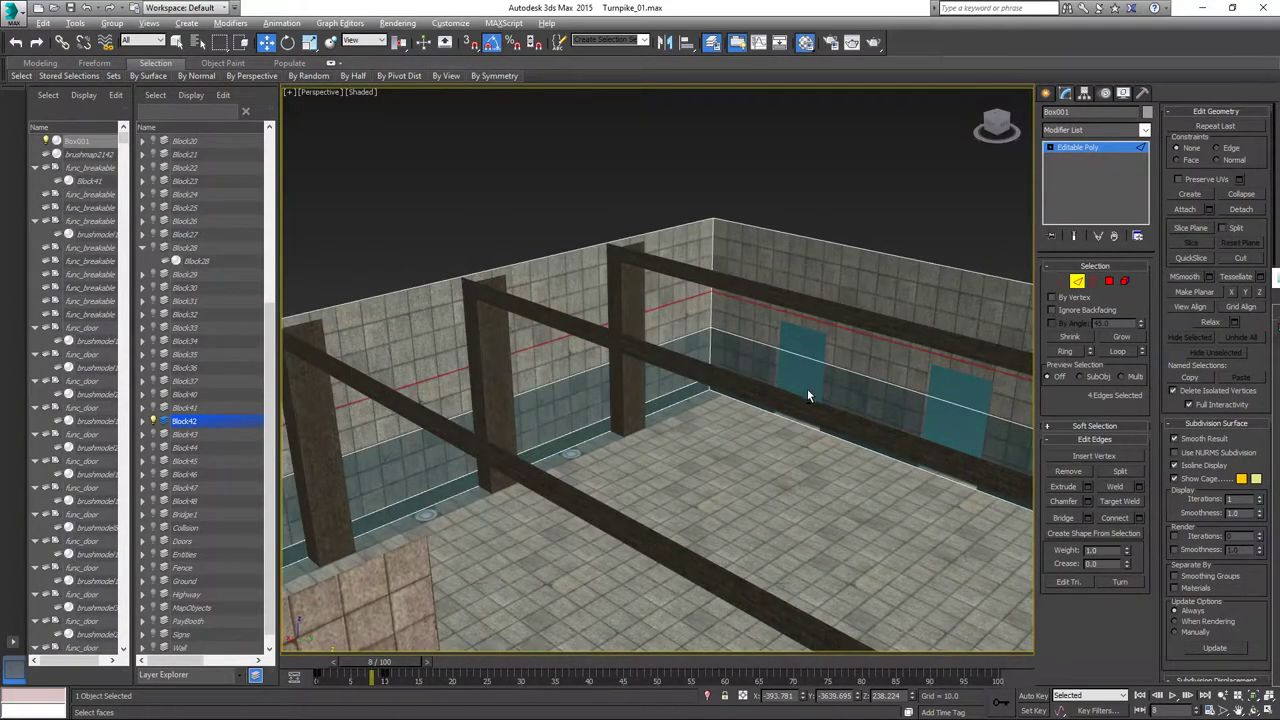
alt+middle_drag(806, 389, 811, 389)
click(775, 305)
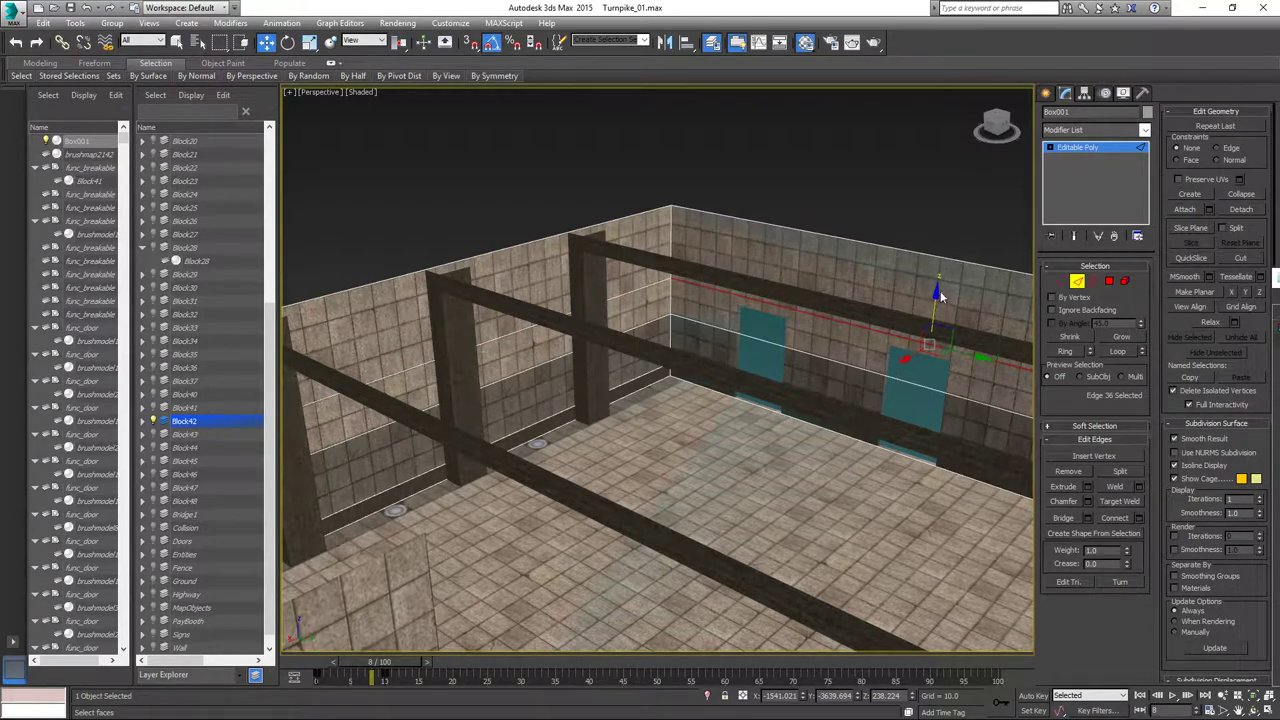
drag(935, 291, 931, 301)
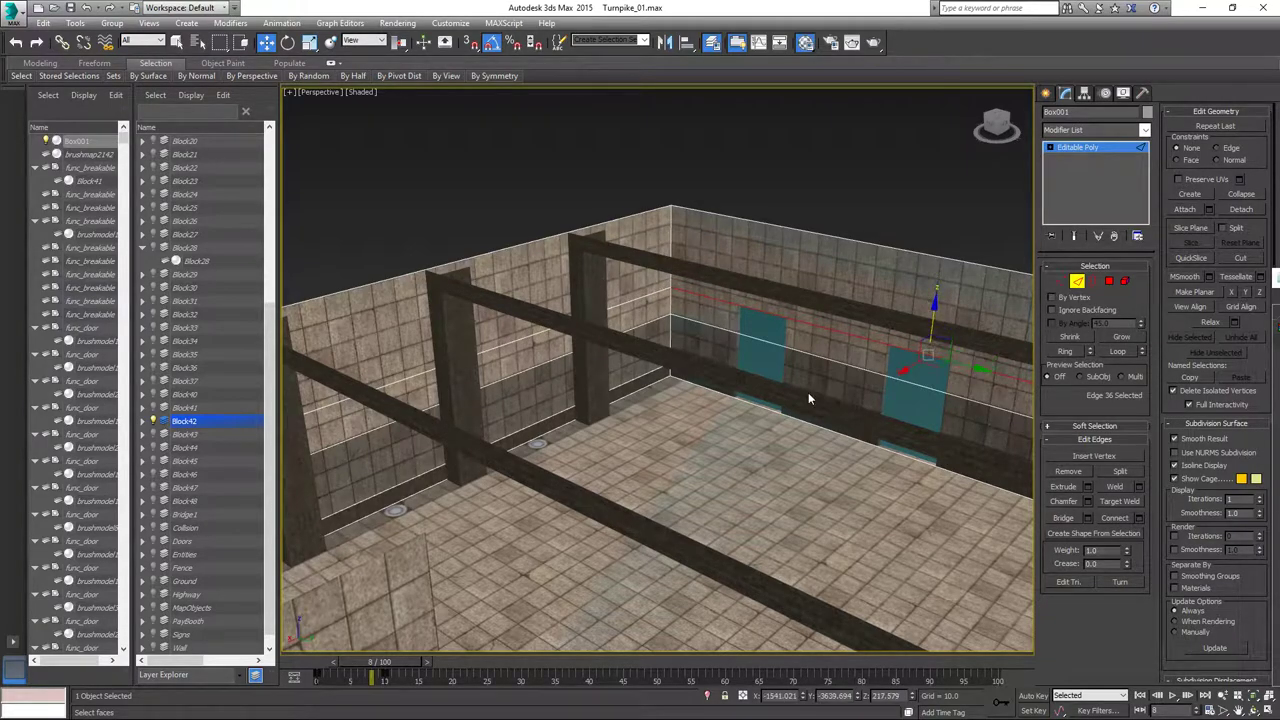
Try raising the upper loop's edge on the stair-side wall to about Z 300, and undo the move.
scroll(809, 394, down, 3)
alt+middle_drag(809, 394, 850, 490)
alt+middle_drag(597, 308, 651, 317)
scroll(618, 403, up, 4)
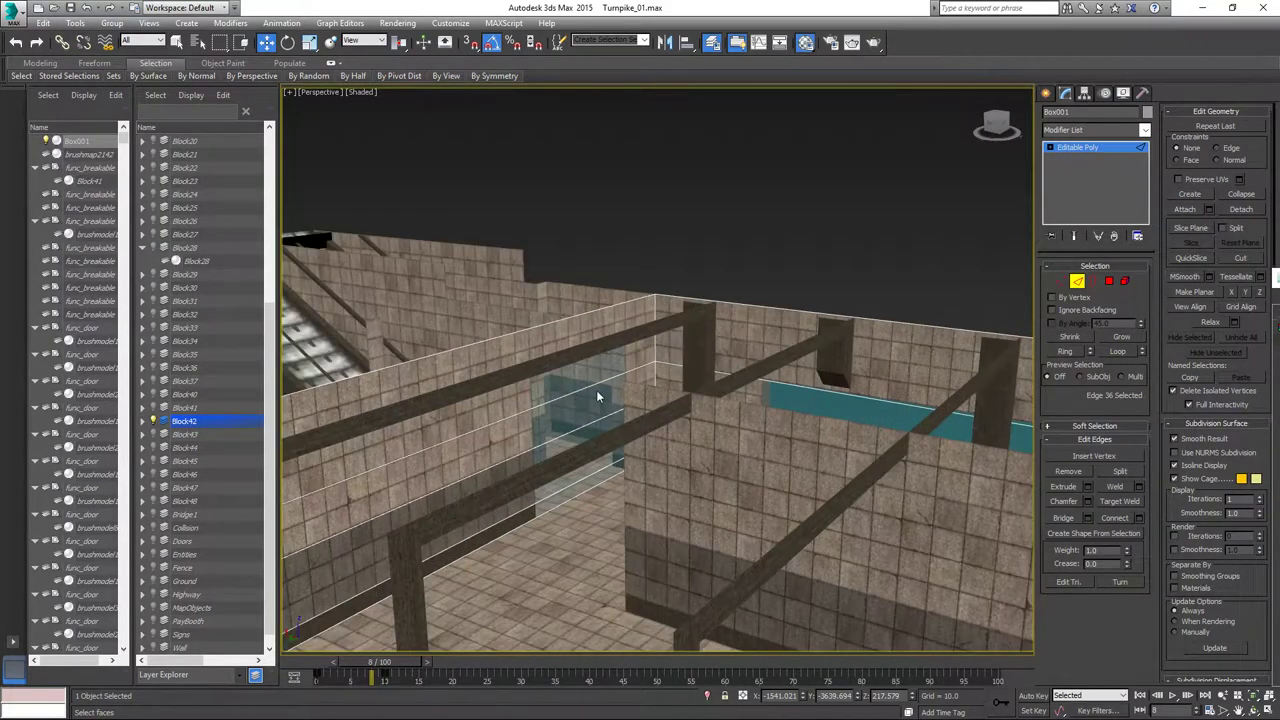
click(592, 386)
alt+middle_drag(592, 386, 607, 420)
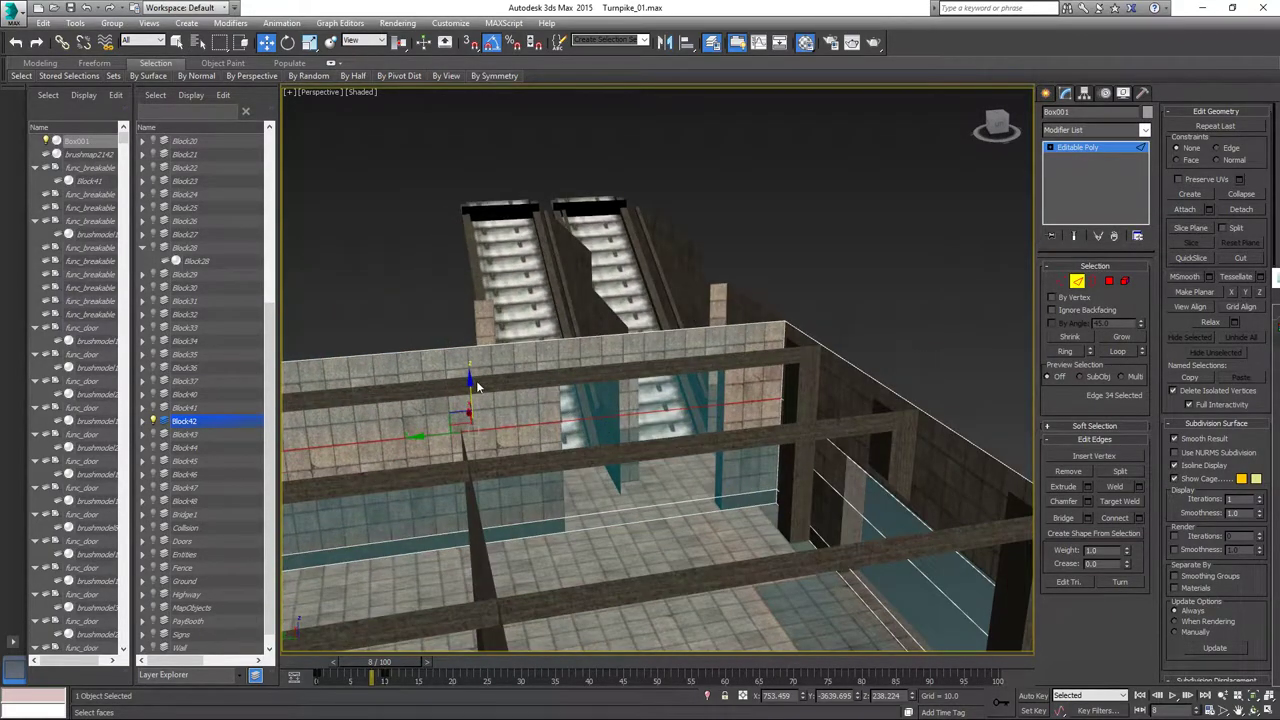
drag(469, 381, 470, 350)
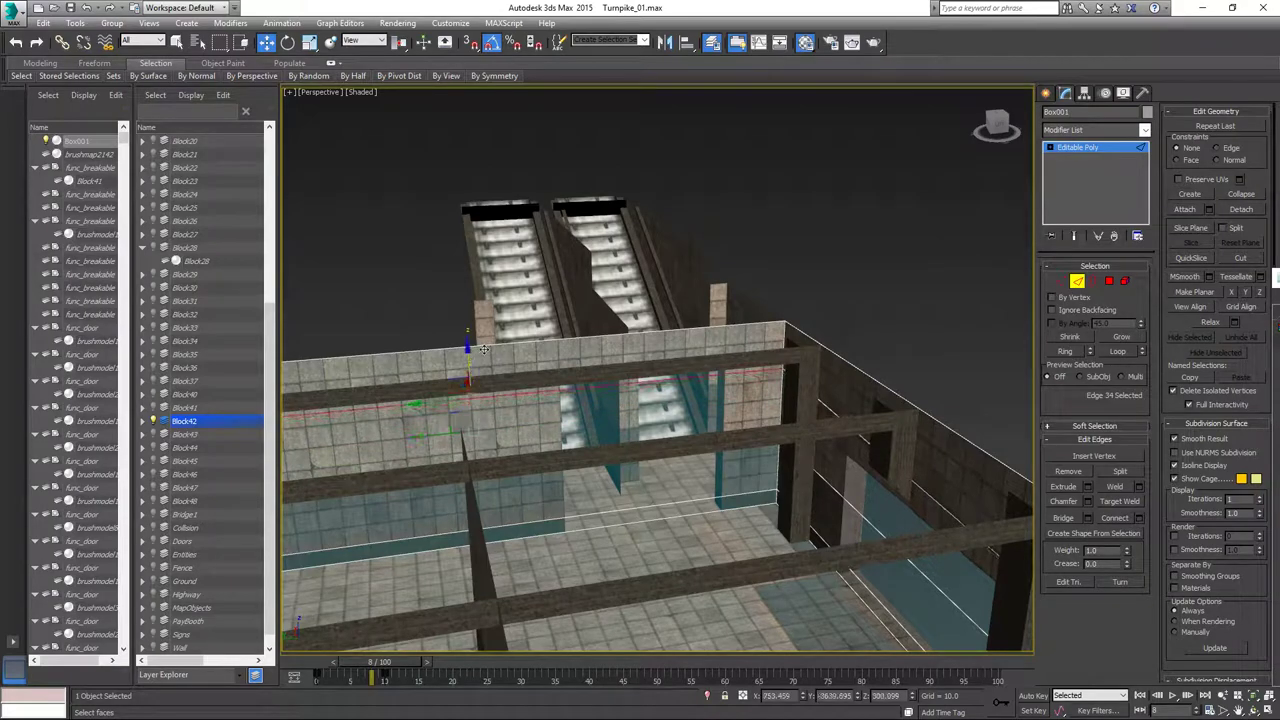
key(ctrl+z)
alt+middle_drag(759, 428, 795, 411)
key(shift+z)
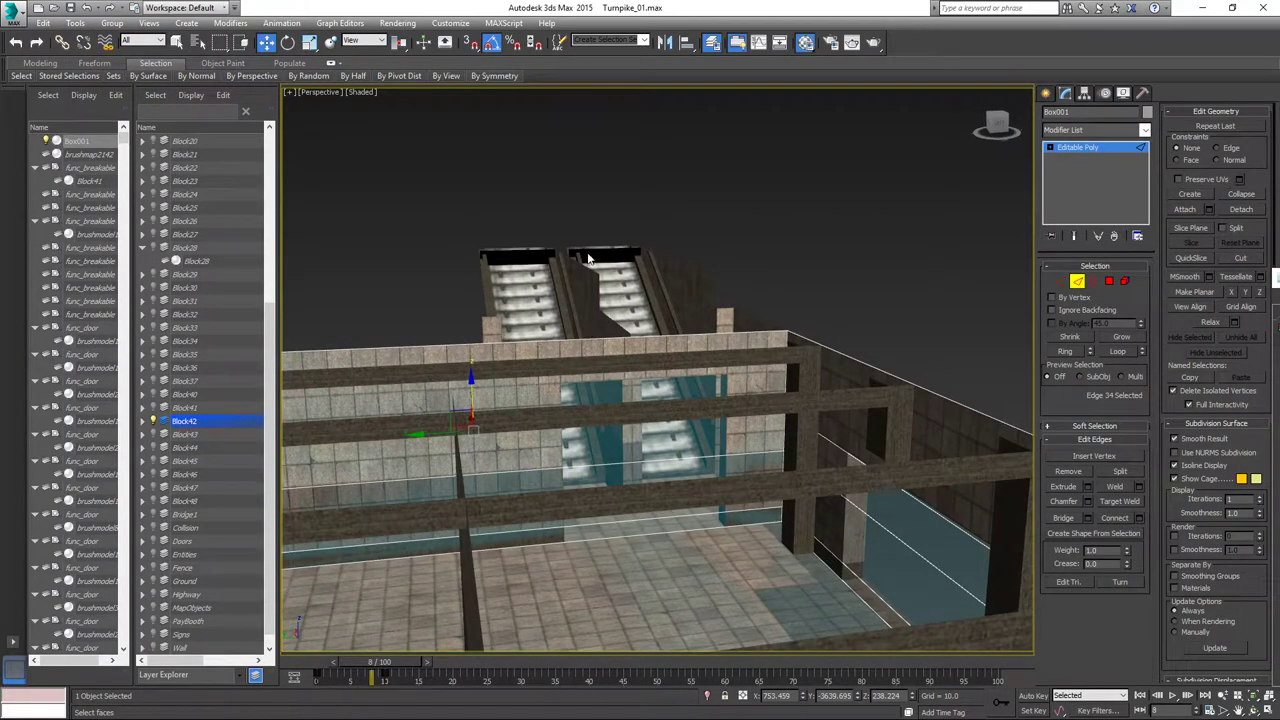
Connect the ring of edges crossing the room's width with a lengthwise loop and move it to about Y -4053.
alt+middle_drag(558, 305, 946, 408)
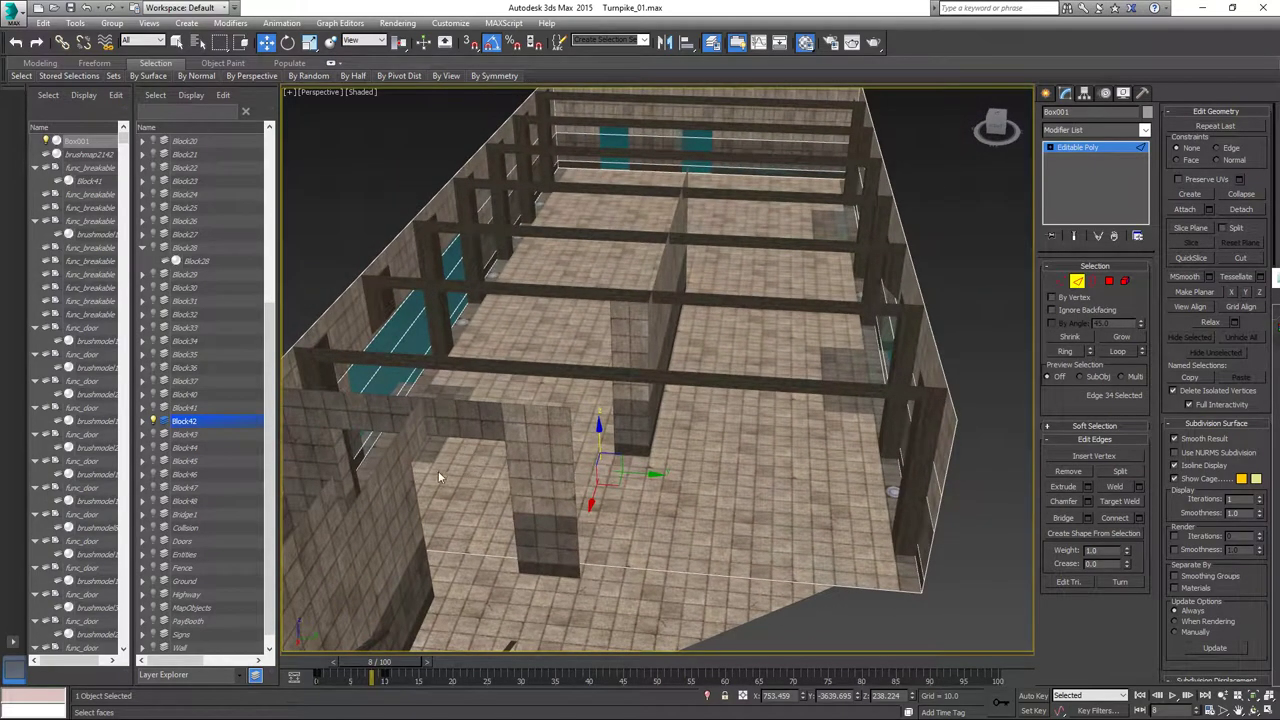
middle_drag(612, 478, 639, 480)
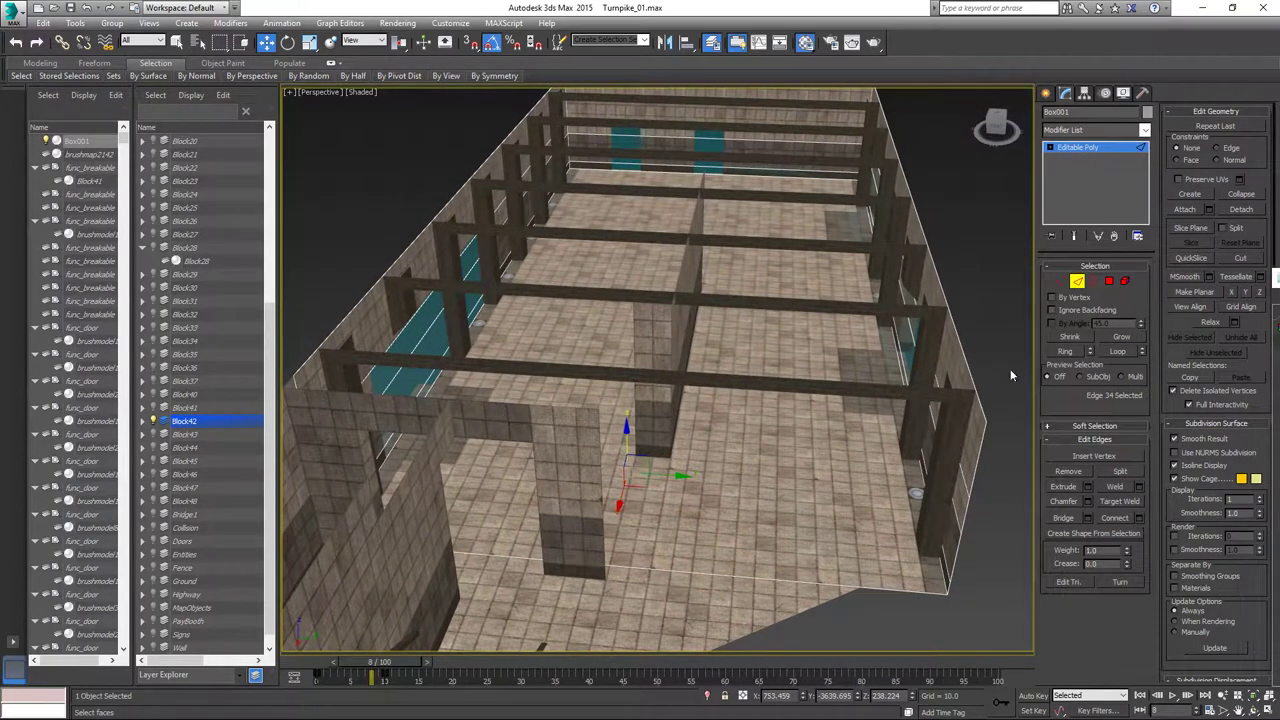
double_click(740, 140)
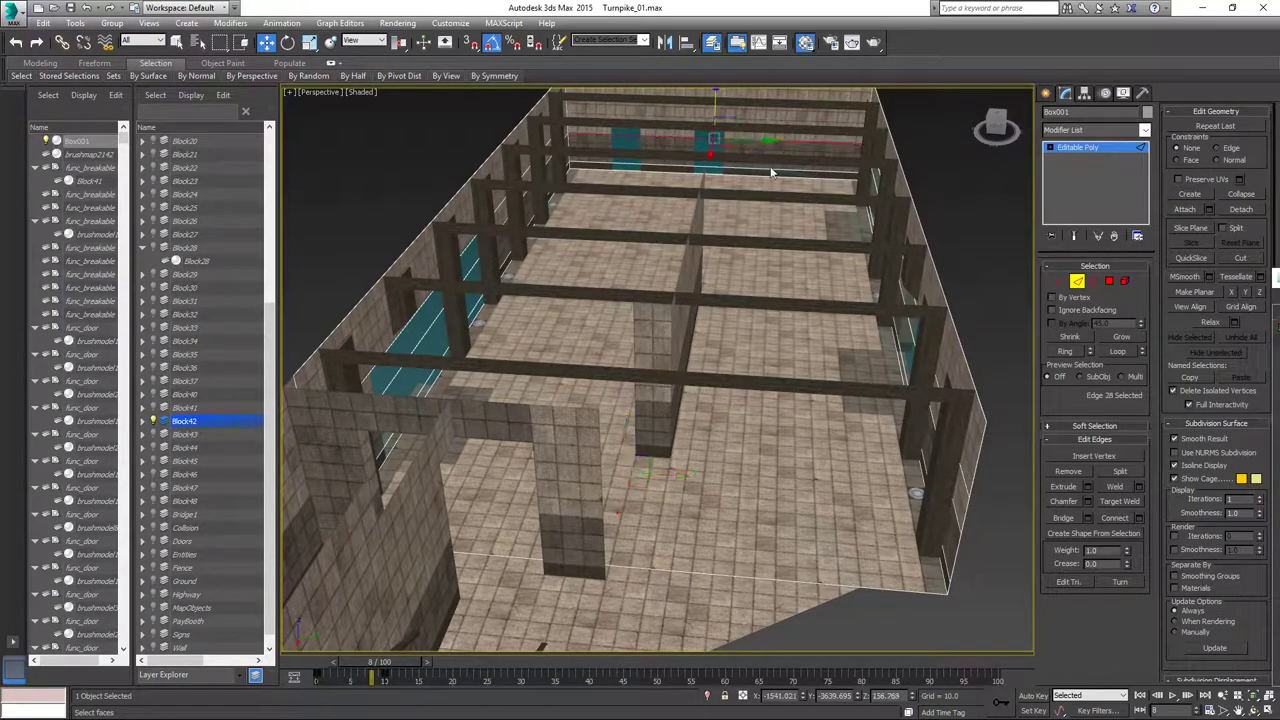
click(1066, 352)
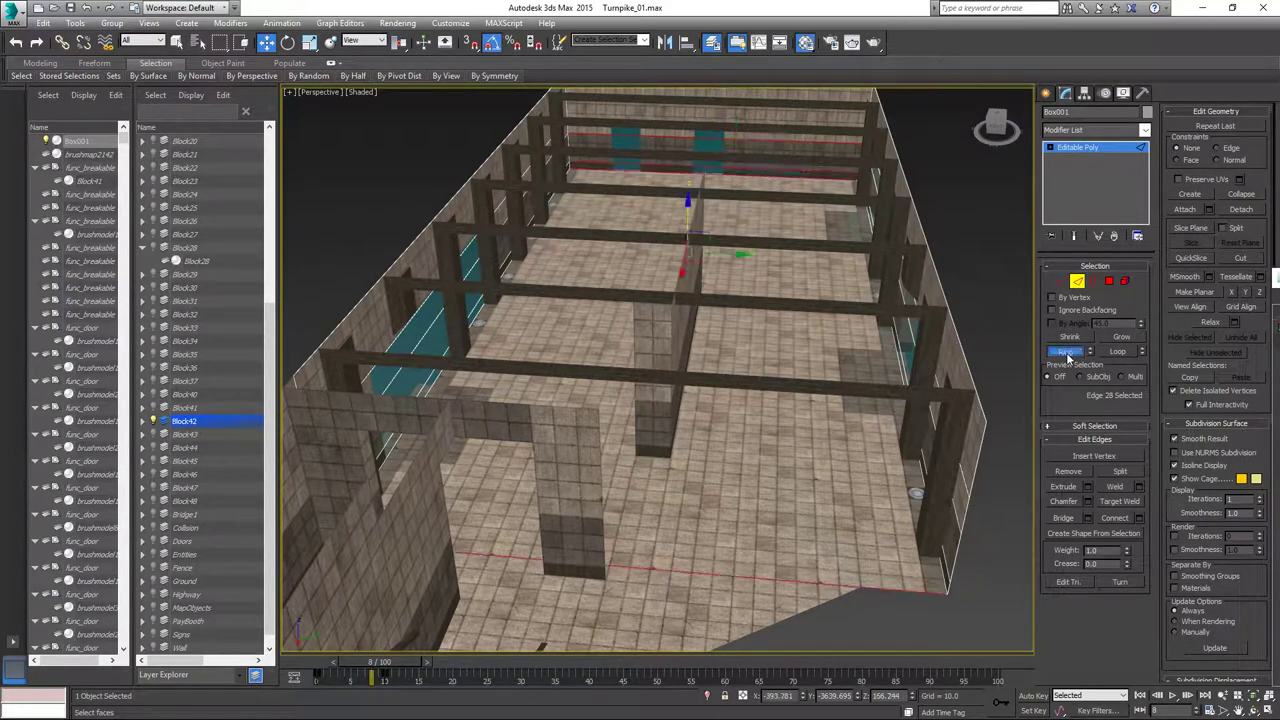
click(1108, 519)
alt+middle_drag(873, 398, 732, 418)
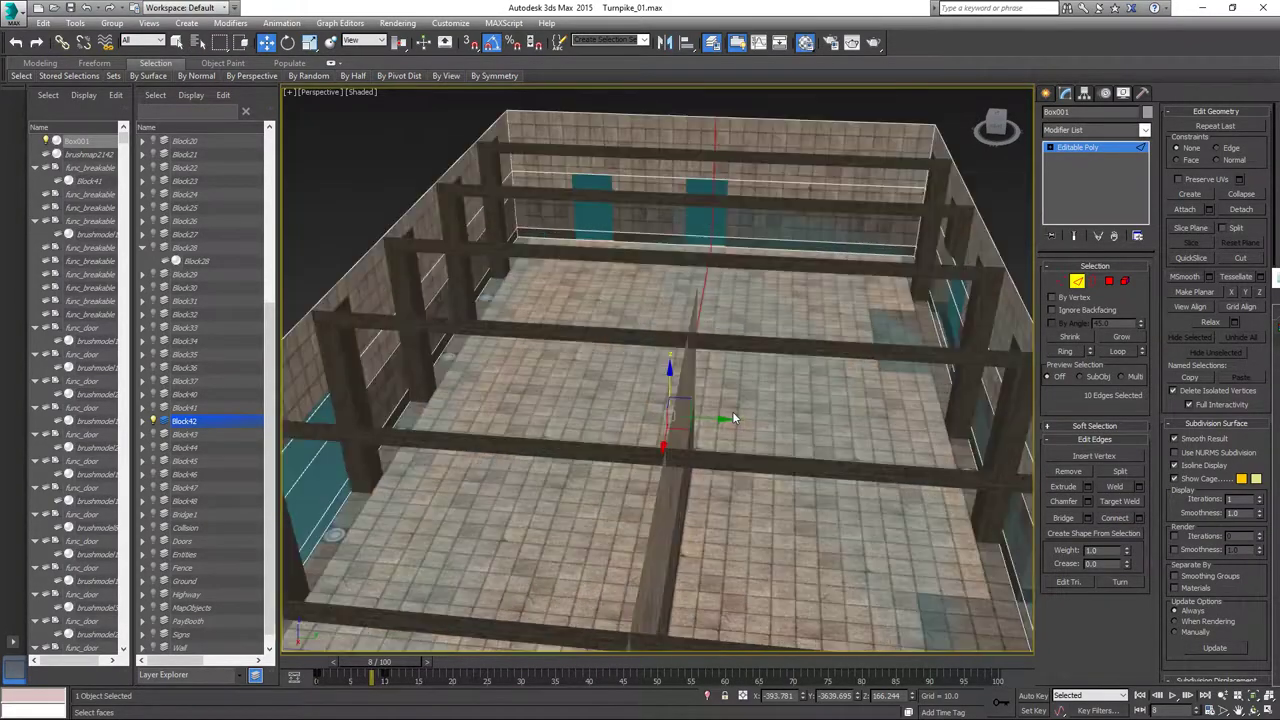
drag(718, 418, 505, 420)
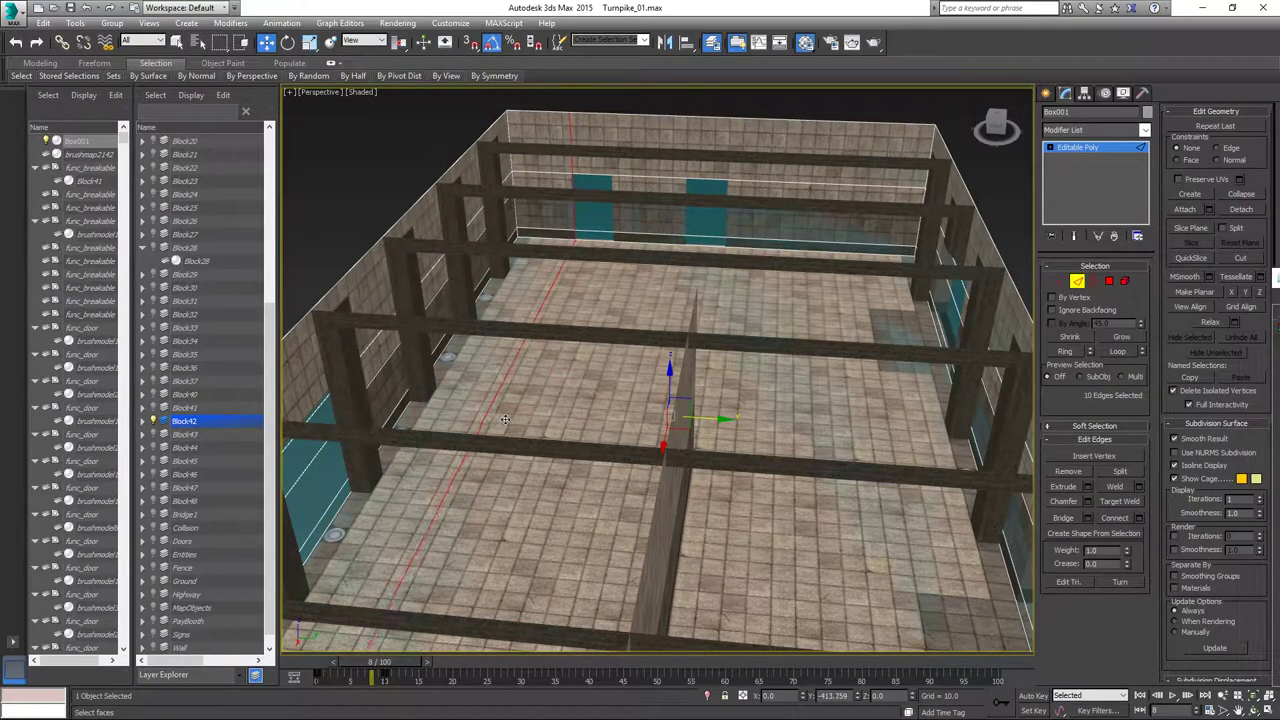
alt+middle_drag(505, 420, 528, 221)
Select the lengthwise loop's four vertical edges on the stair-side wall and try to shift them sideways.
click(532, 213)
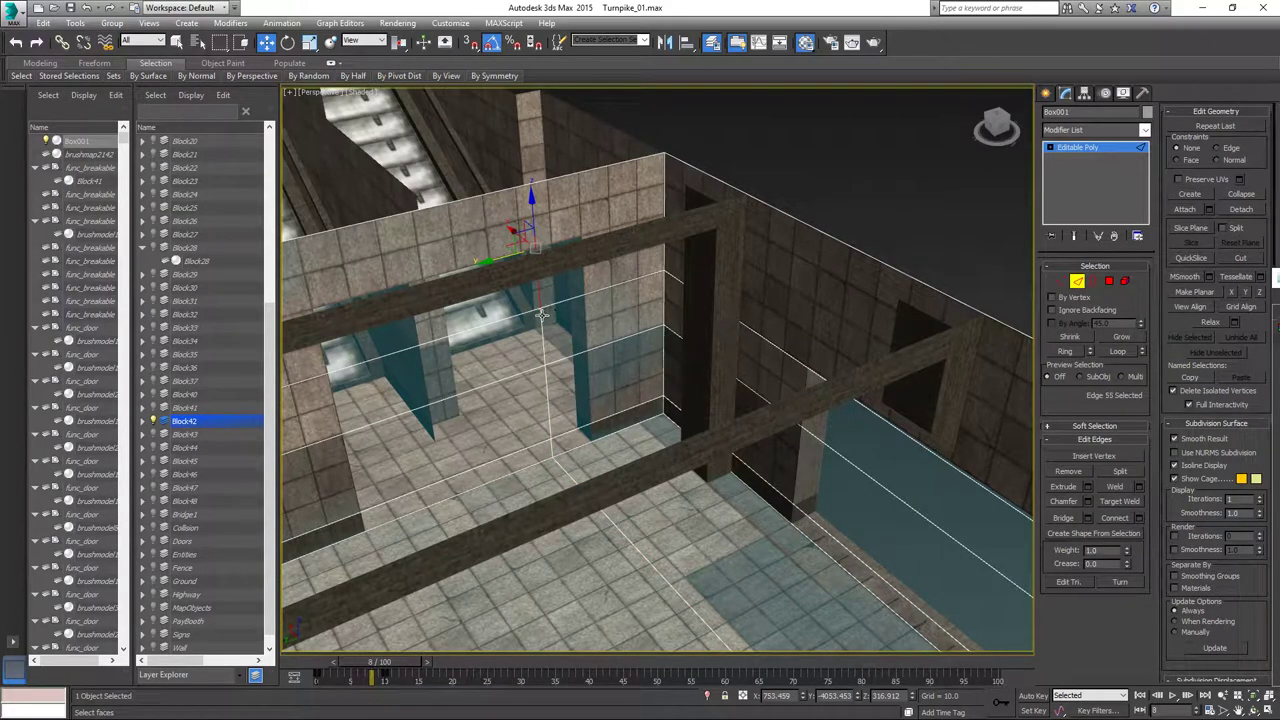
click(550, 407)
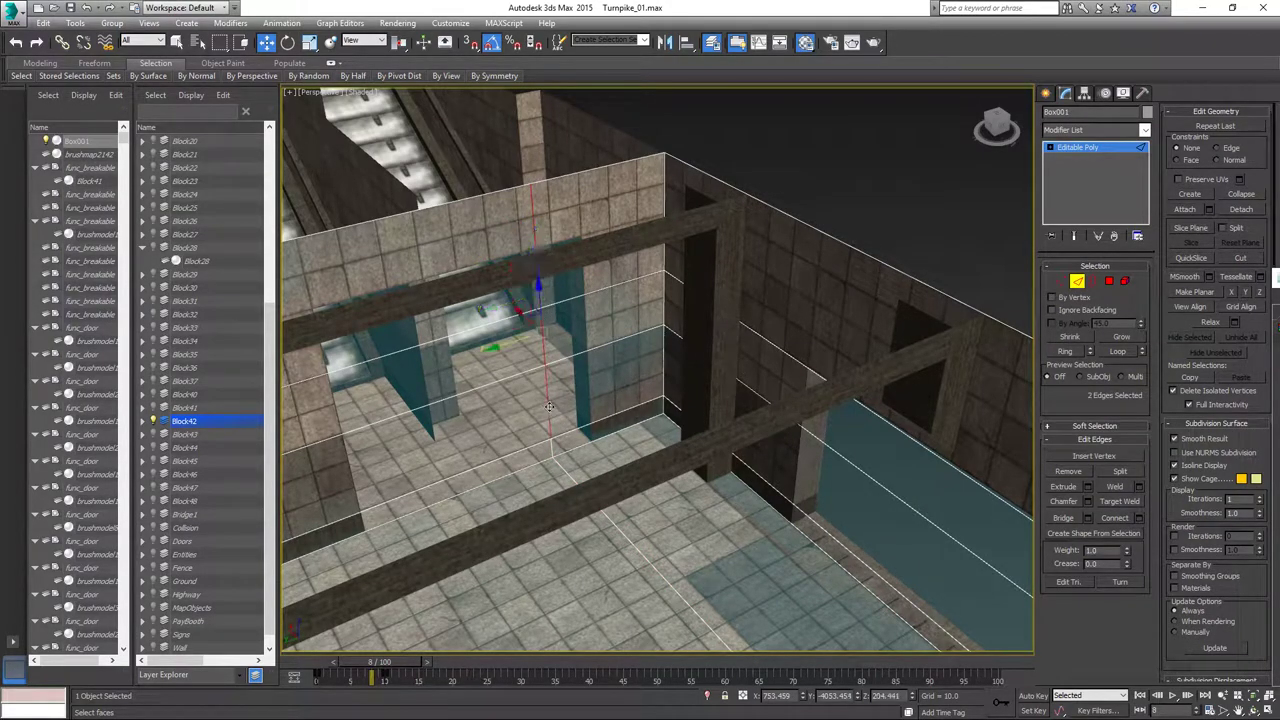
alt+middle_drag(624, 423, 545, 393)
ctrl+click(551, 441)
ctrl+click(625, 414)
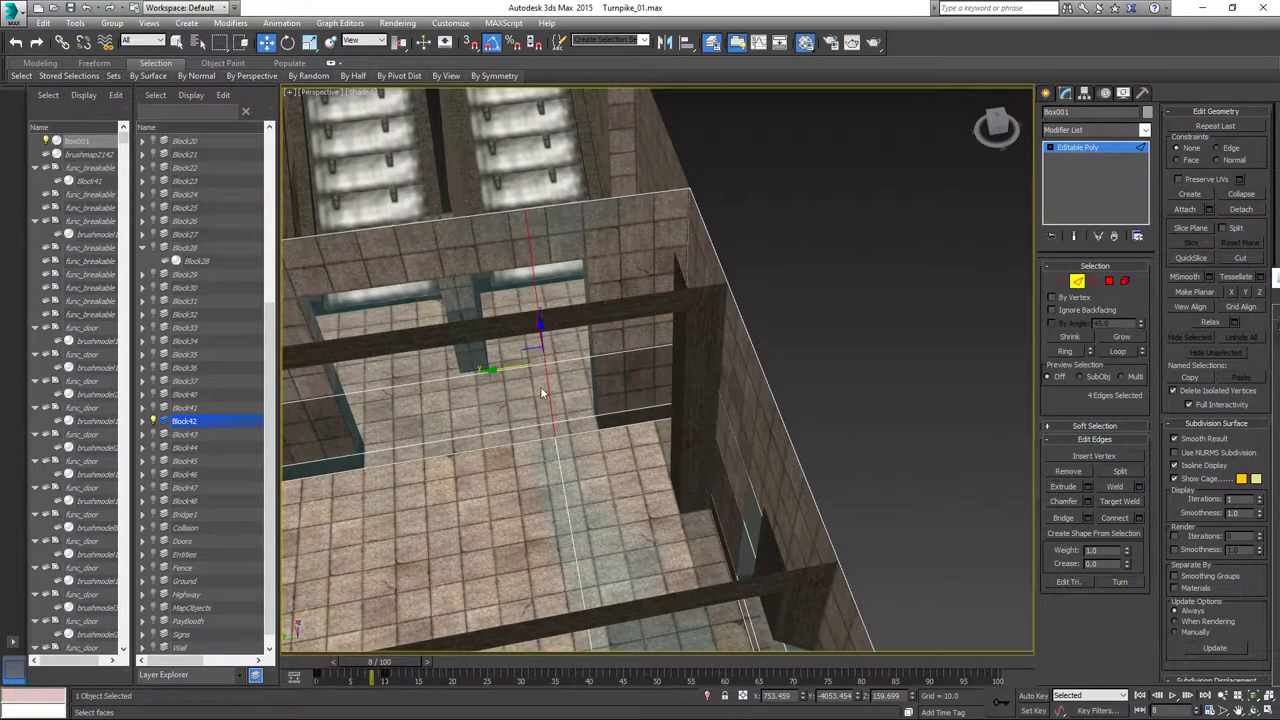
drag(498, 369, 553, 373)
middle_drag(702, 443, 694, 286)
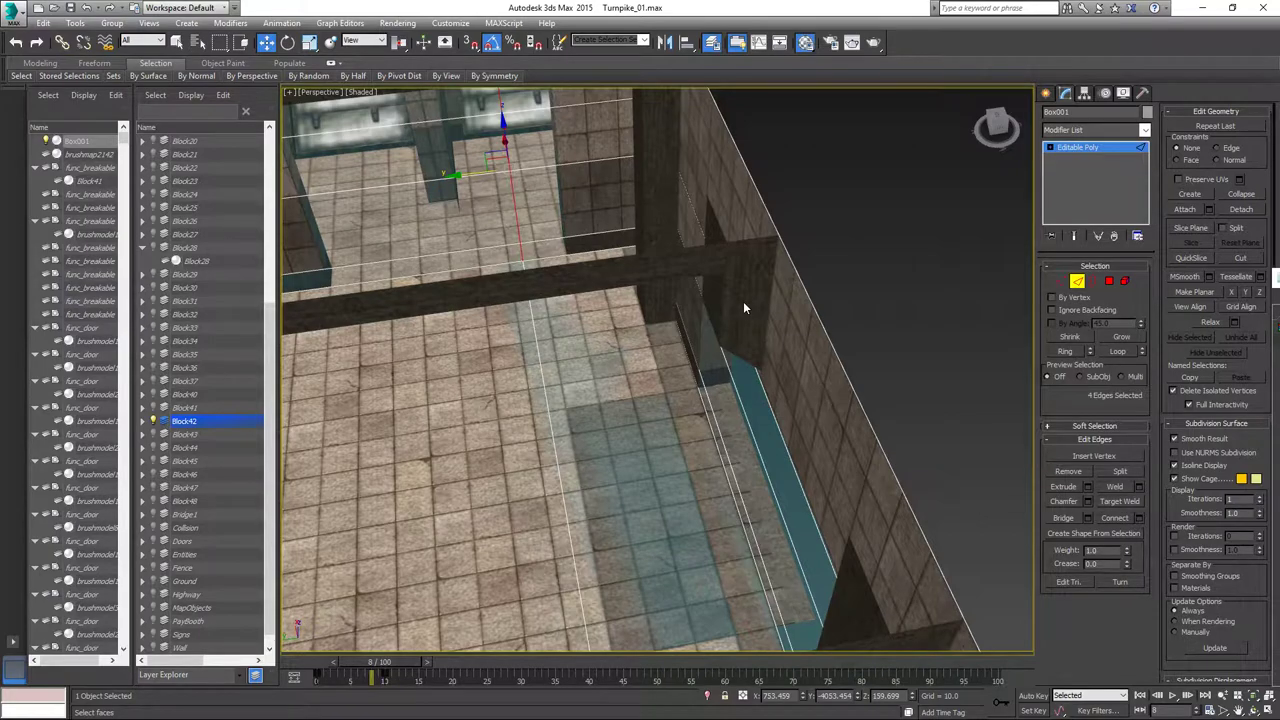
Select the whole lengthwise loop and examine how it runs along the station's floor and end walls.
scroll(743, 305, down, 5)
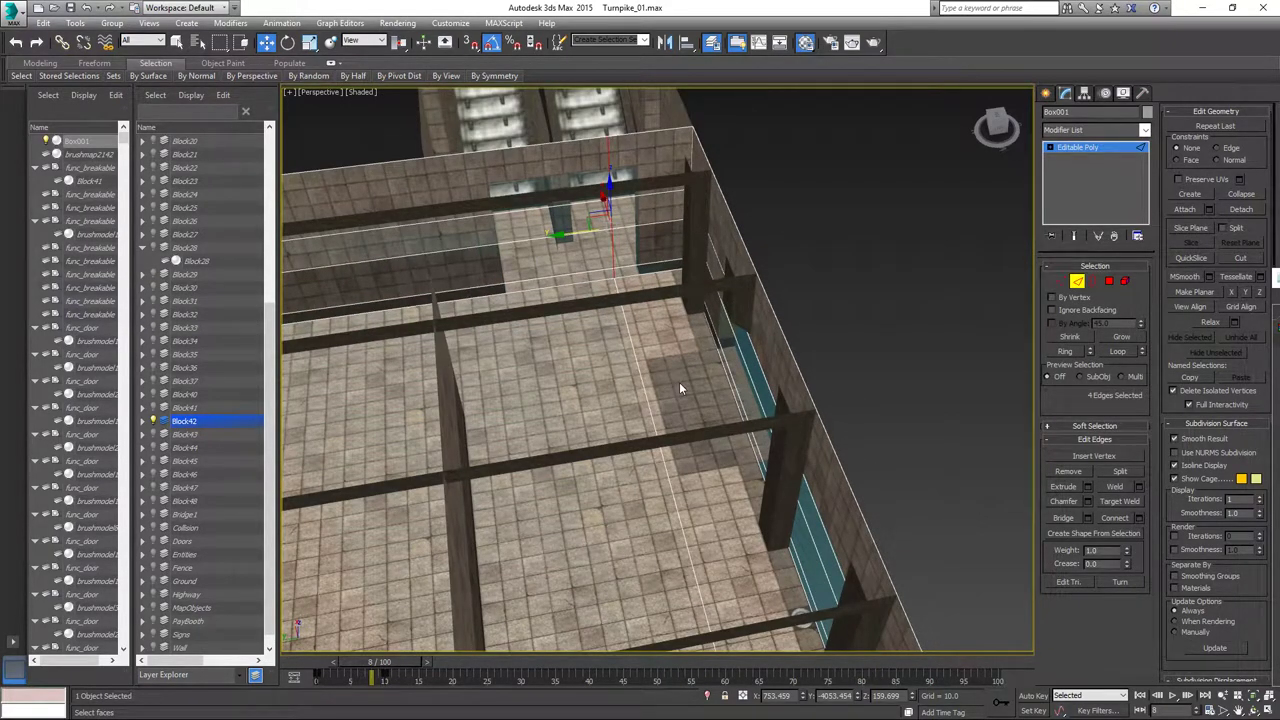
alt+middle_drag(679, 382, 751, 378)
key(alt+l)
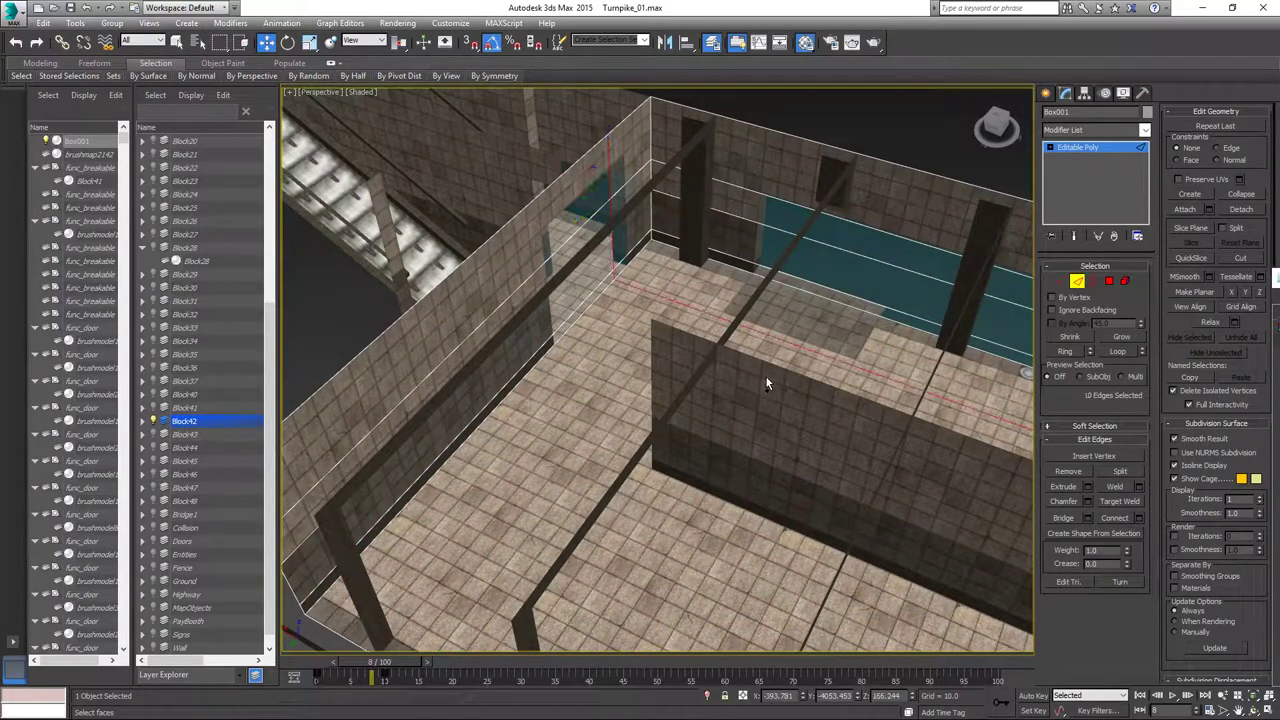
middle_drag(767, 377, 773, 240)
scroll(834, 240, down, 5)
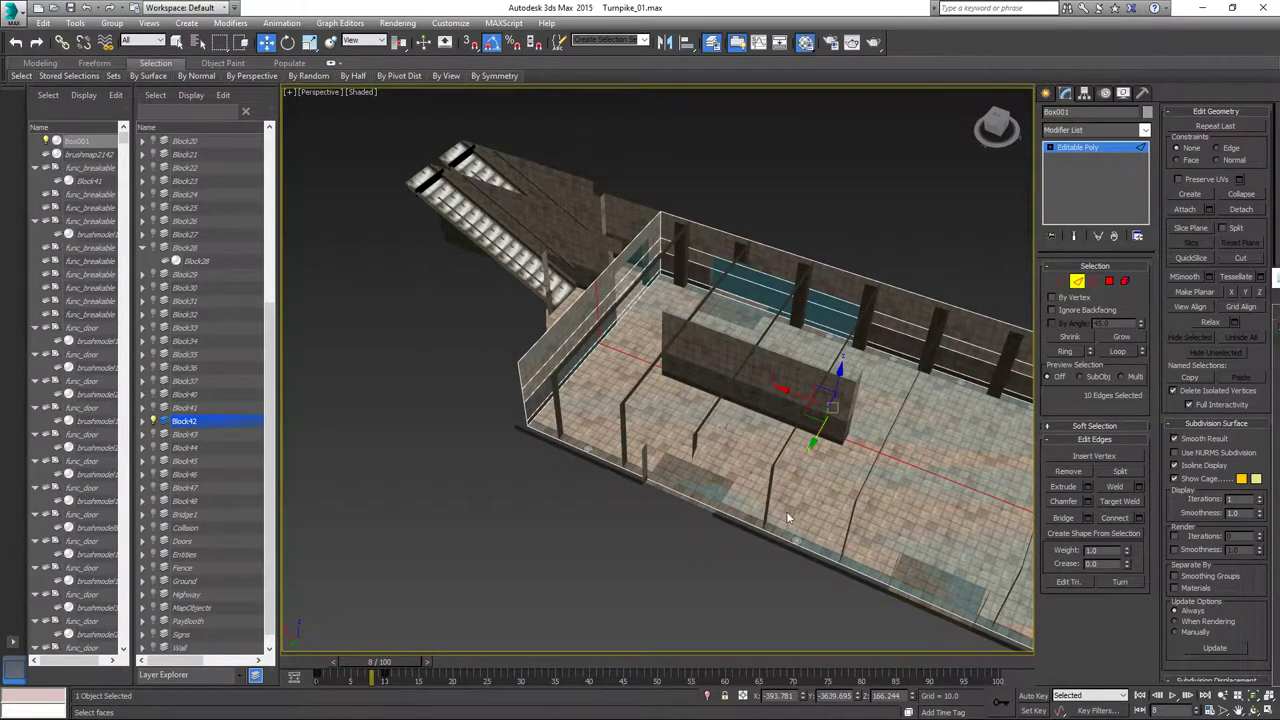
mouse_move(790, 519)
alt+middle_down()
mouse_move(766, 572)
mouse_move(768, 514)
alt+middle_up()
Connect the ring of edges along the room's length with a crosswise loop and move it to about X 159.
click(638, 277)
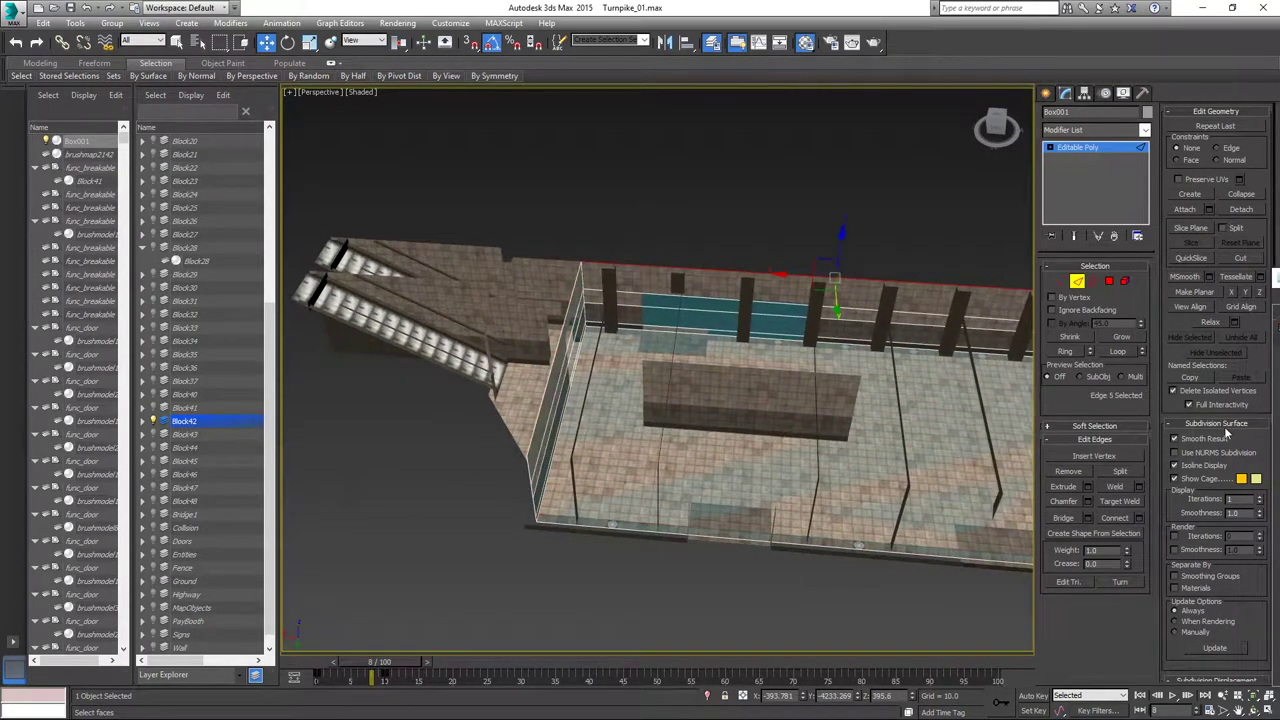
click(1066, 351)
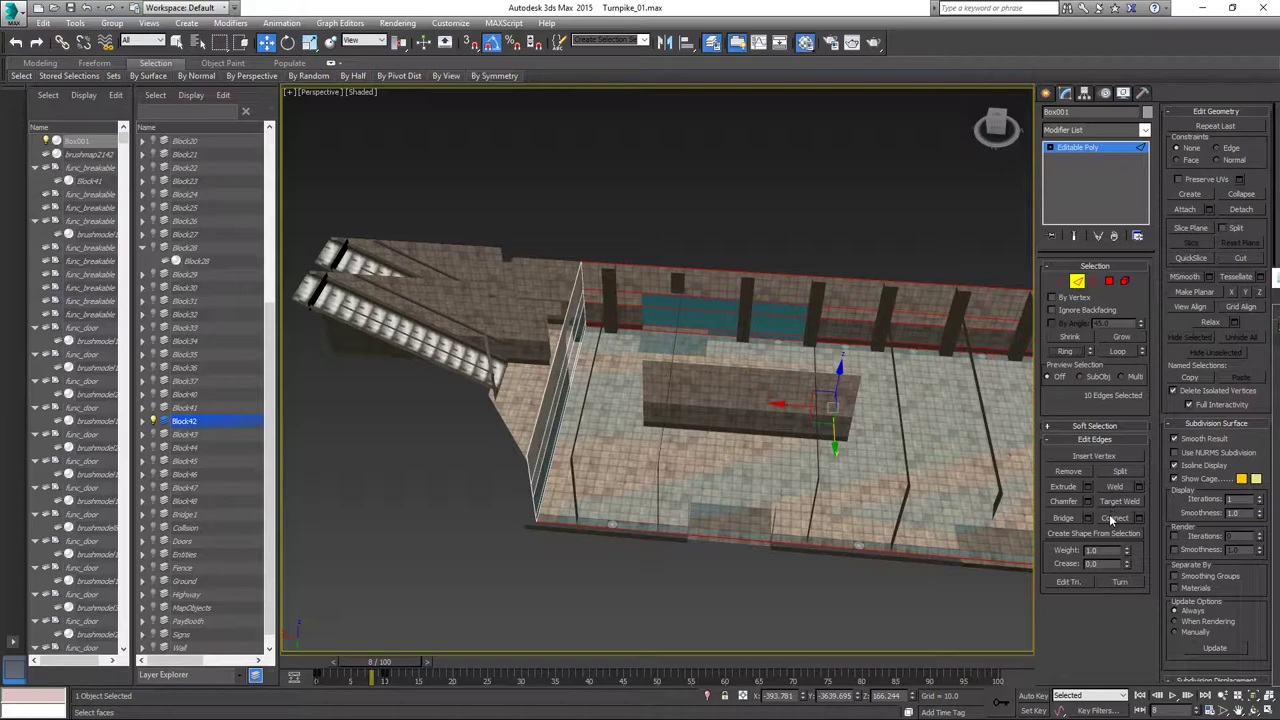
click(1113, 518)
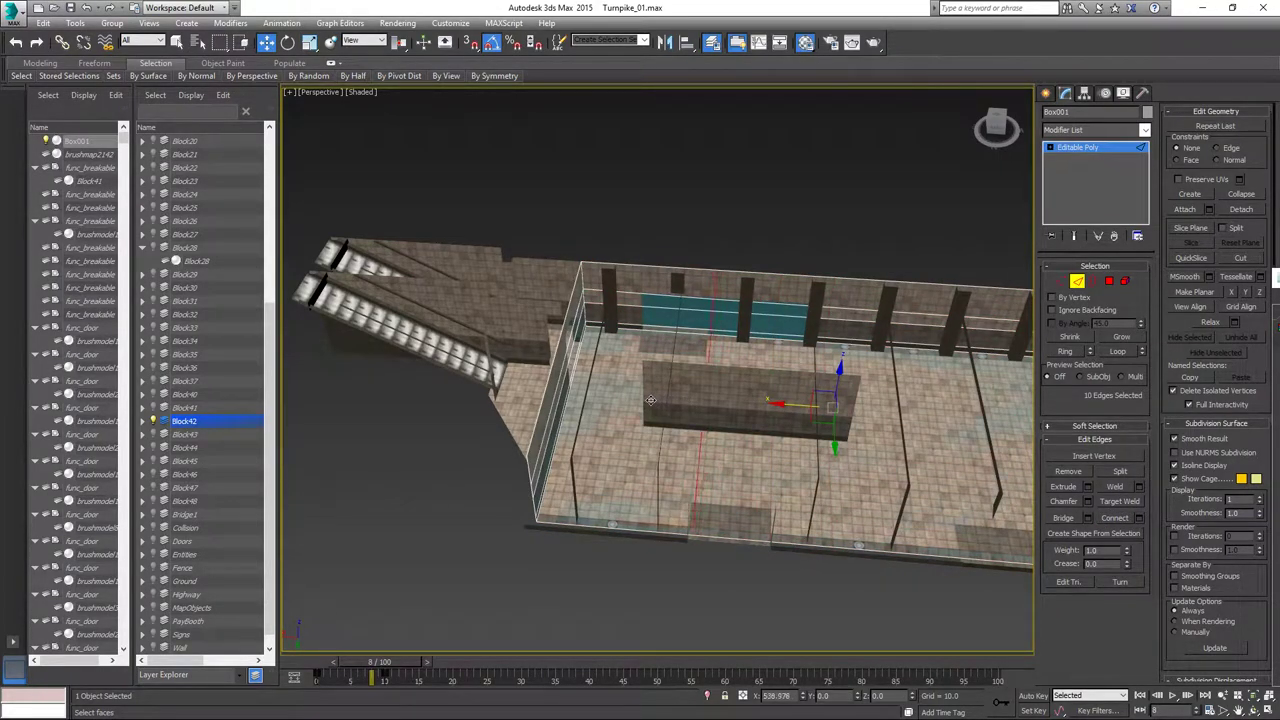
drag(648, 400, 575, 354)
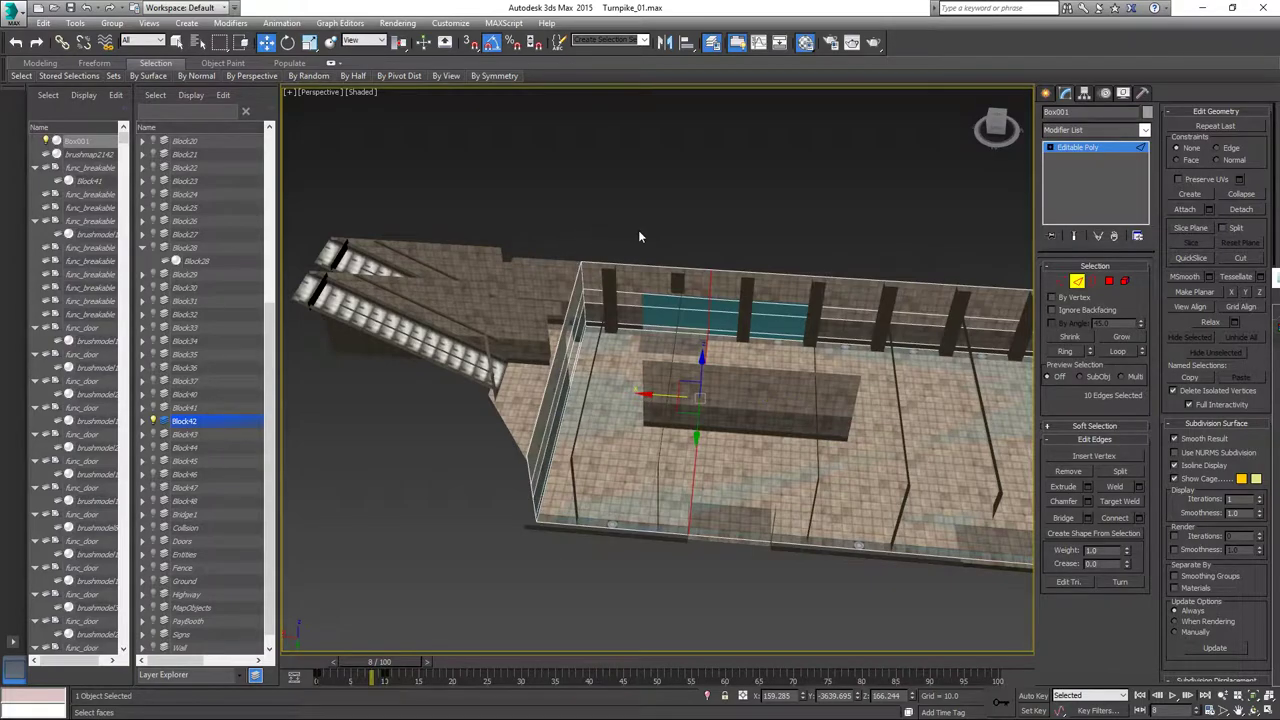
Connect the lengthwise edges between the X 159 loop and the stair-side wall with a crosswise loop, aligned to the side of the wall opening.
click(648, 264)
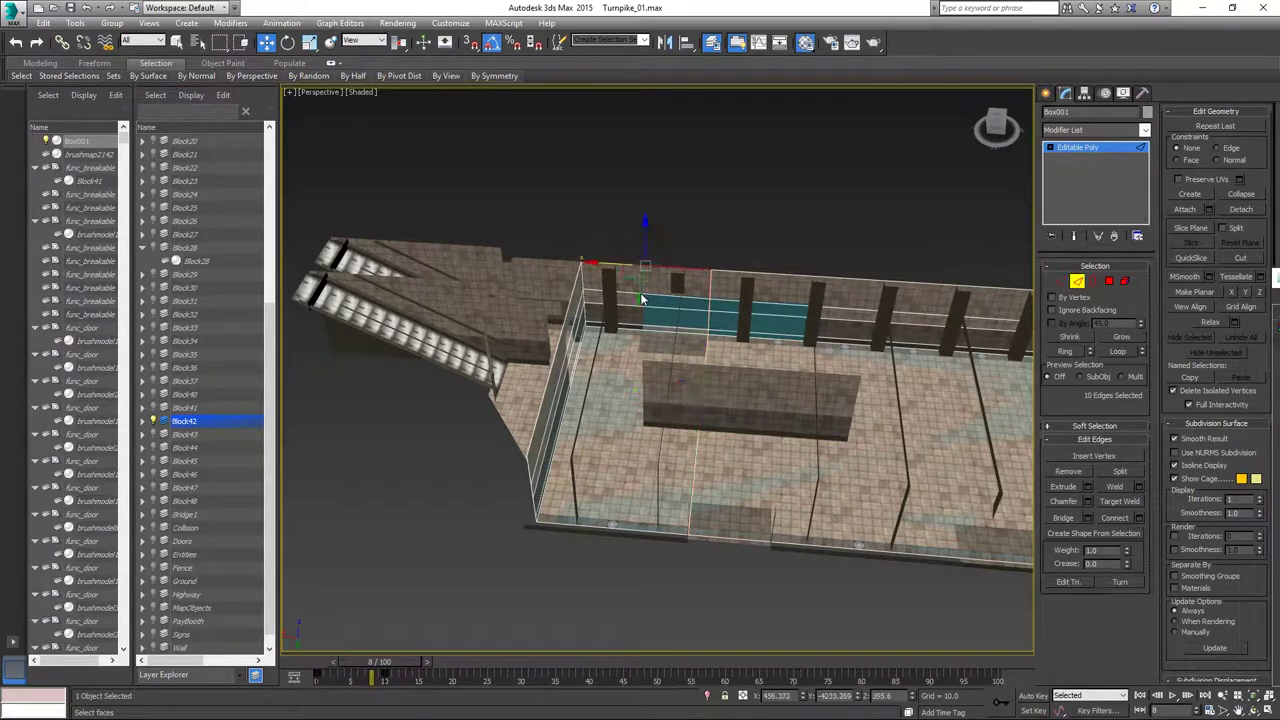
click(1068, 356)
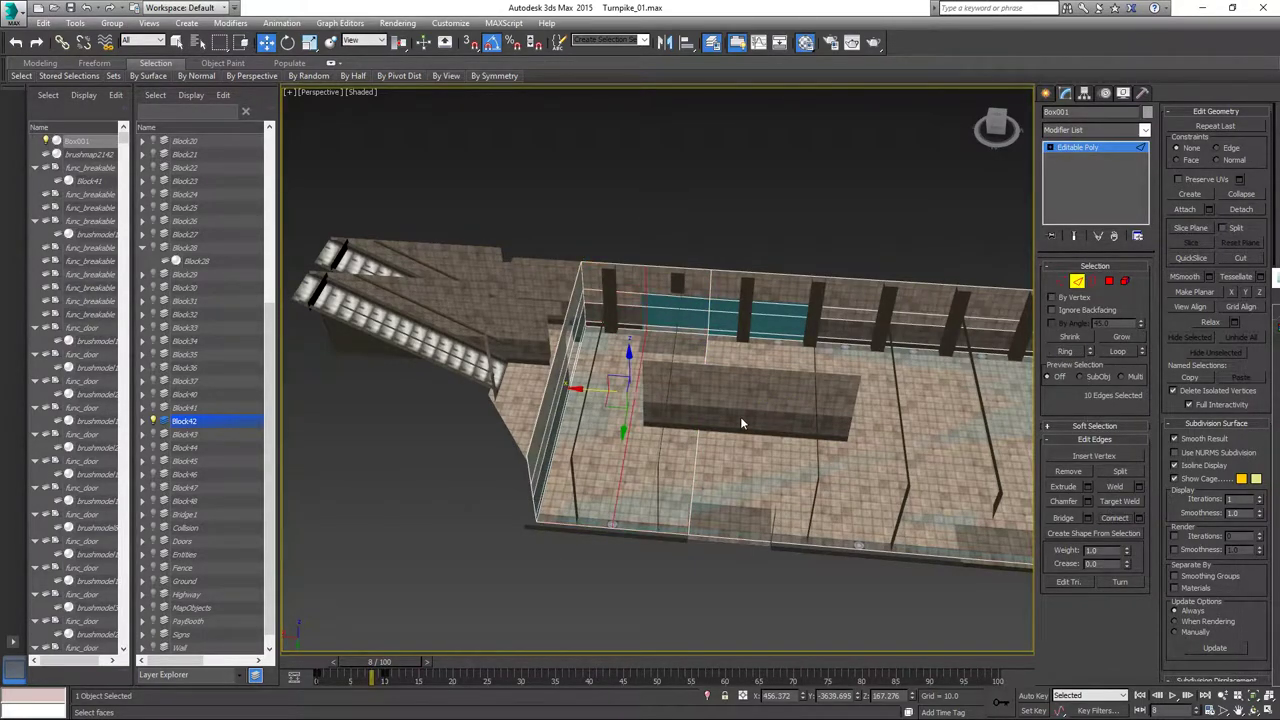
middle_drag(705, 419, 707, 430)
scroll(707, 430, up, 5)
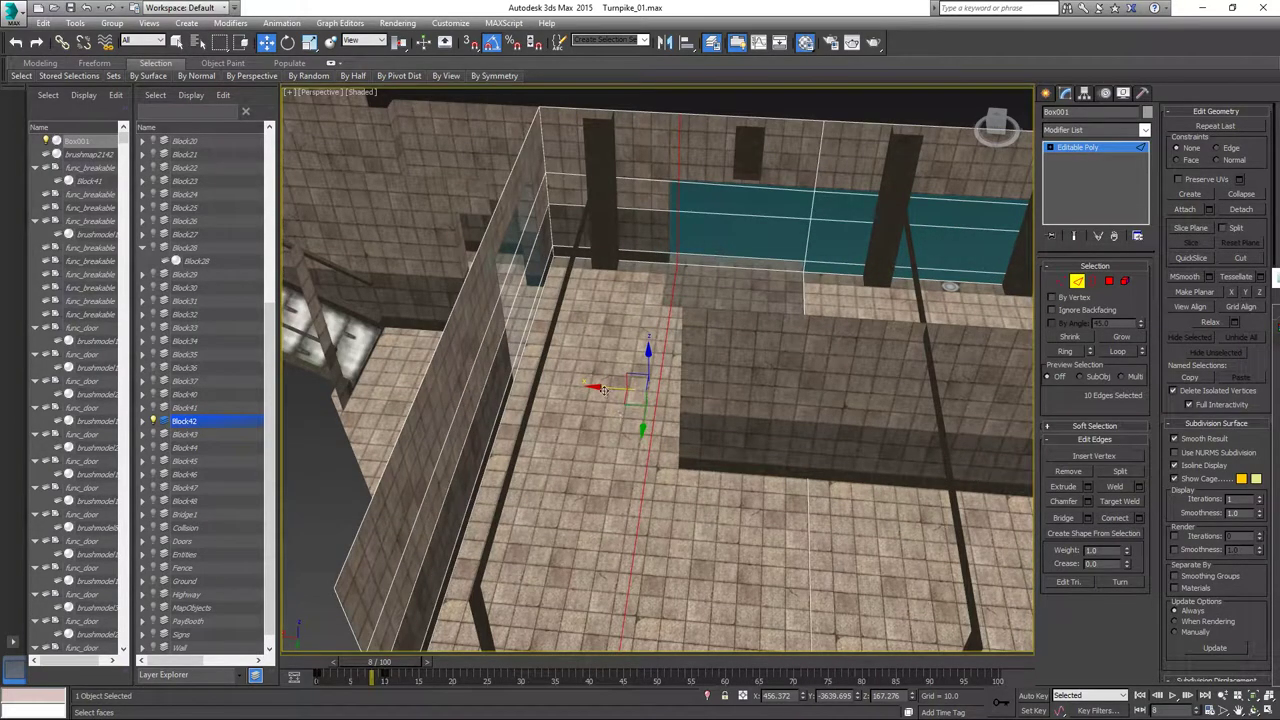
drag(595, 386, 588, 388)
alt+middle_drag(837, 349, 623, 332)
scroll(651, 334, down, 4)
scroll(659, 333, up, 4)
click(472, 189)
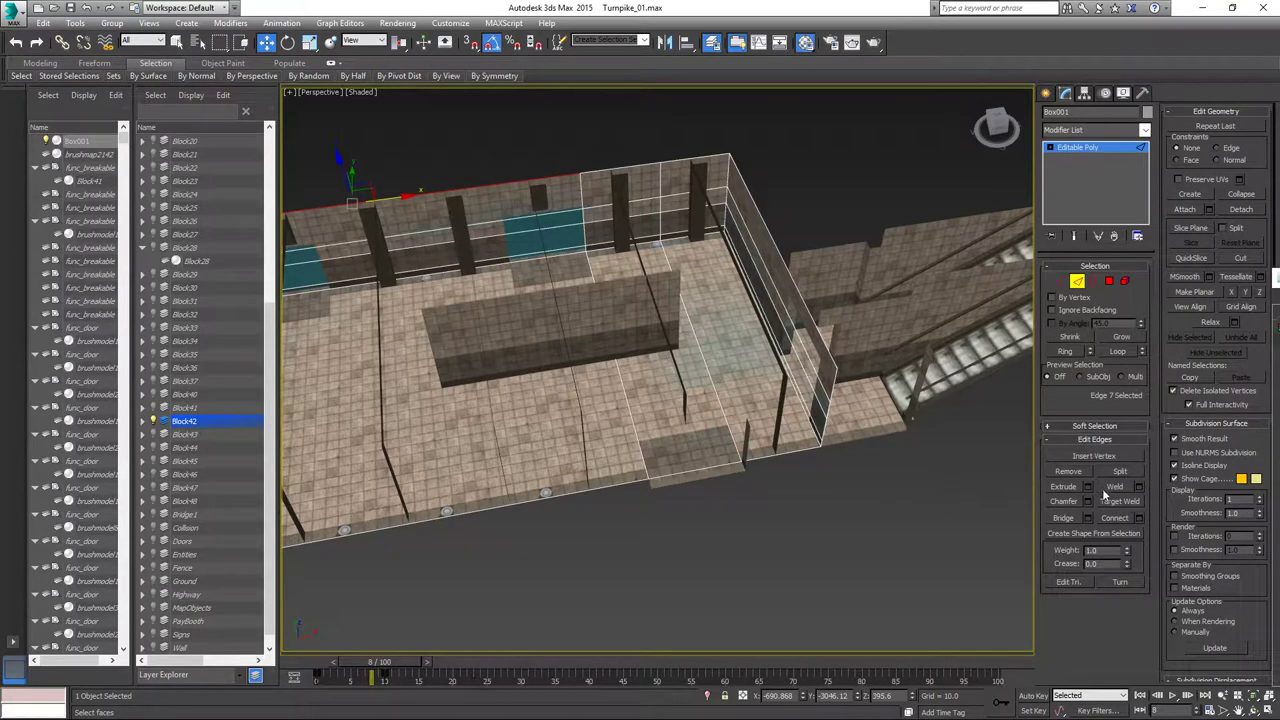
click(1117, 516)
click(1069, 351)
middle_drag(571, 350, 713, 328)
click(578, 153)
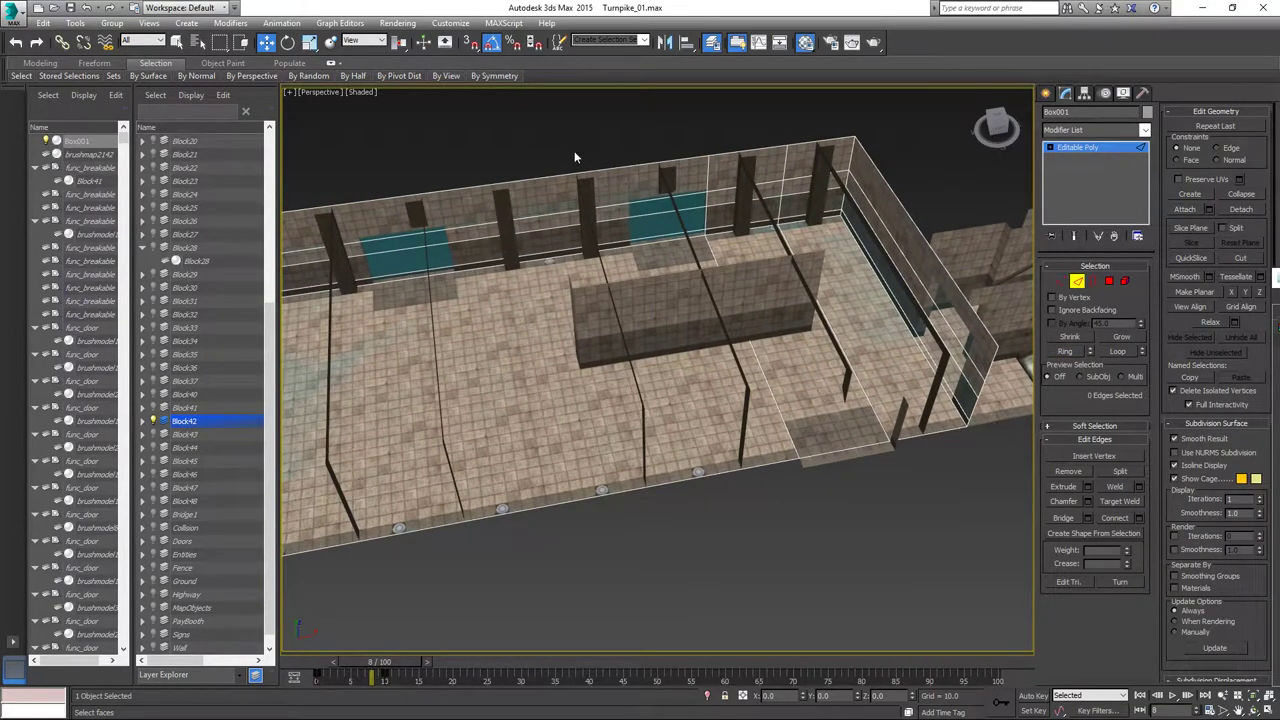
Connect the lengthwise edges between the X 159 loop and the far end wall with a crosswise loop and shift it about 533 along X.
double_click(540, 190)
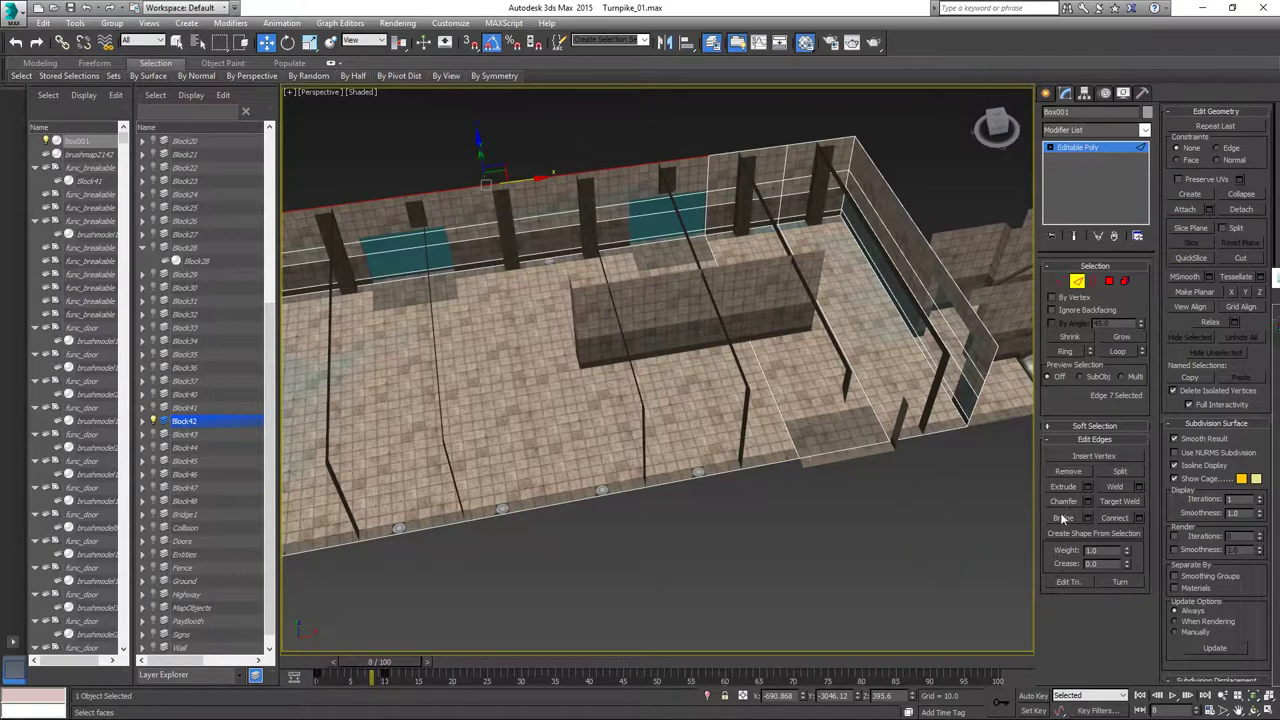
click(1065, 351)
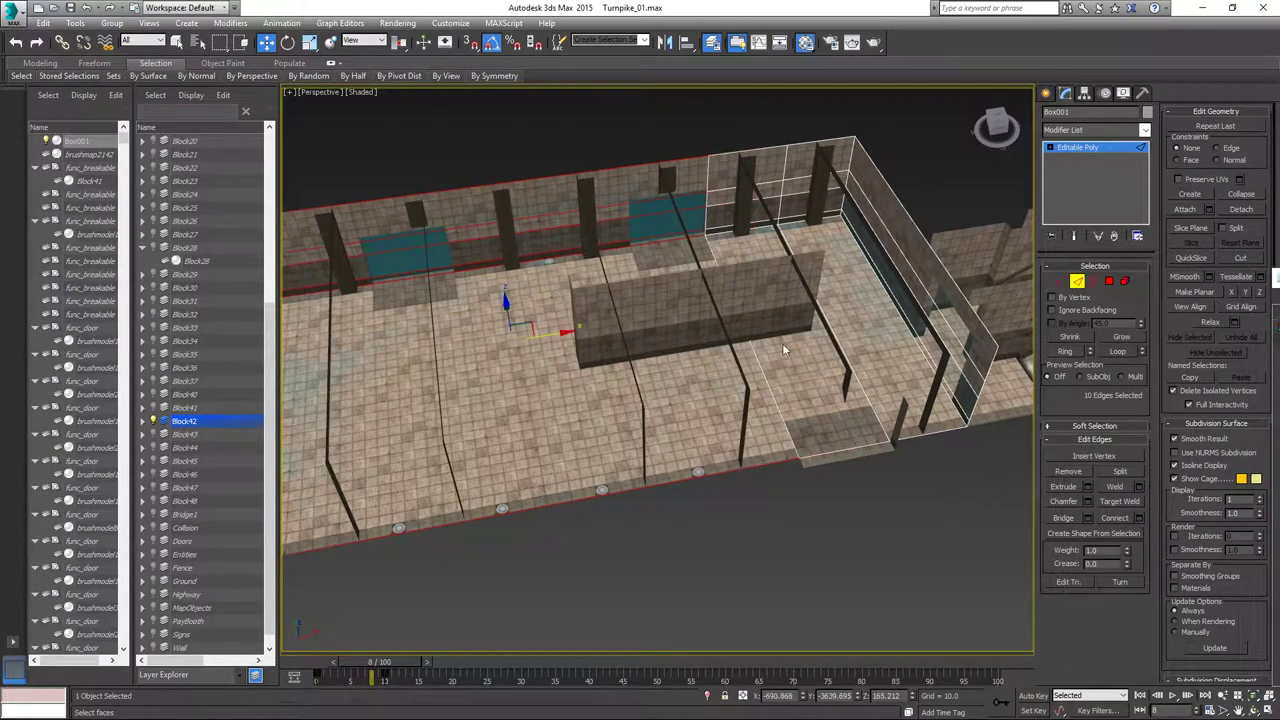
click(1114, 518)
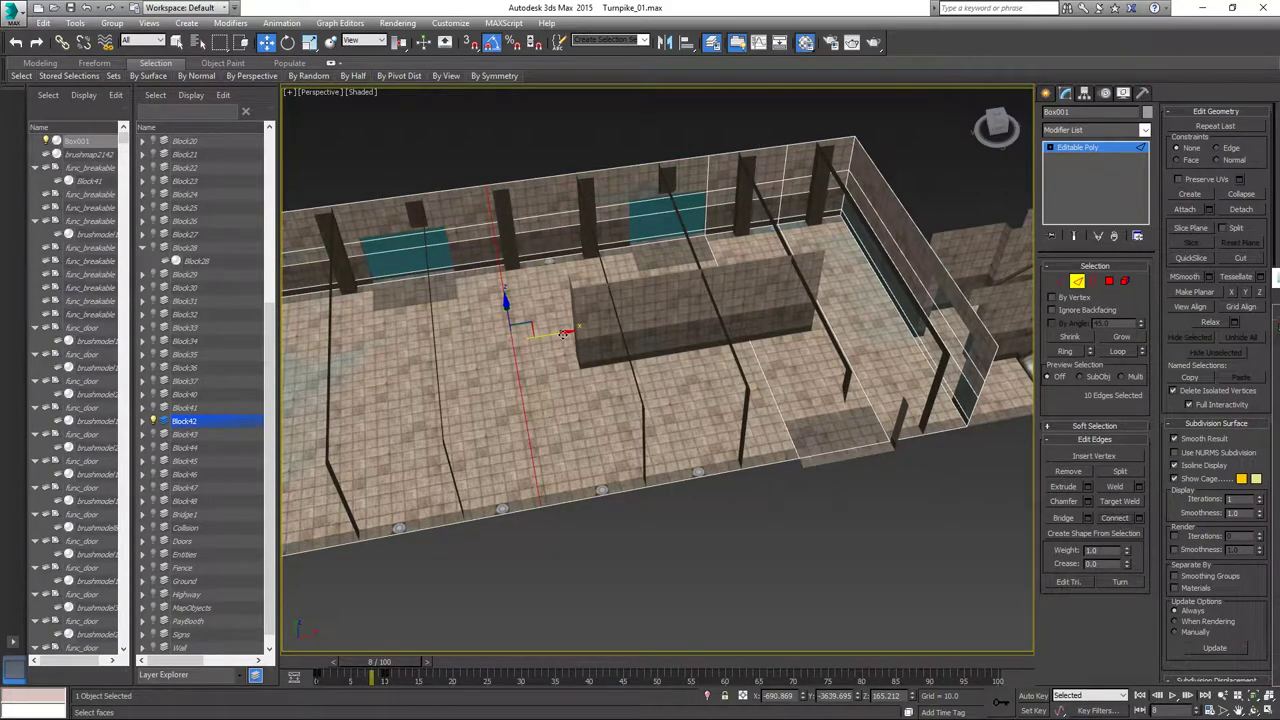
drag(563, 332, 712, 325)
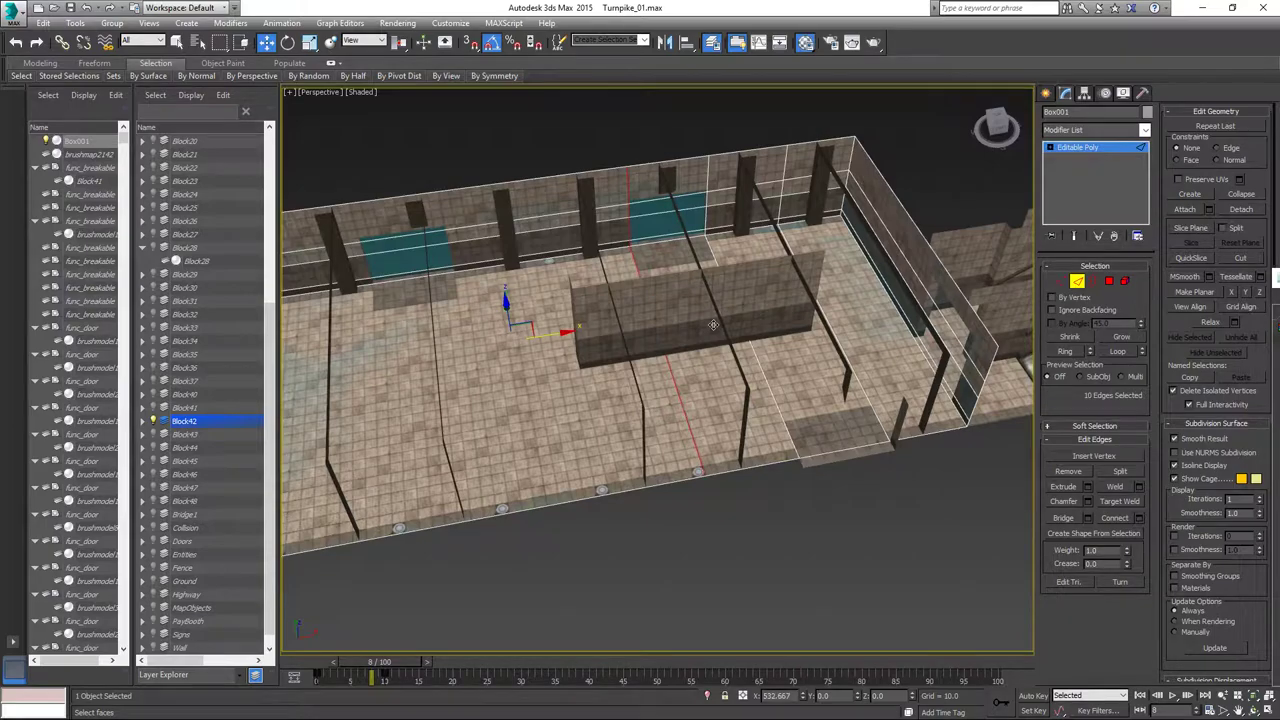
Connect the remaining lengthwise edges toward the far end wall with another crosswise loop and align it to the stair-facing side of the wall opening.
middle_drag(522, 391, 677, 397)
double_click(595, 253)
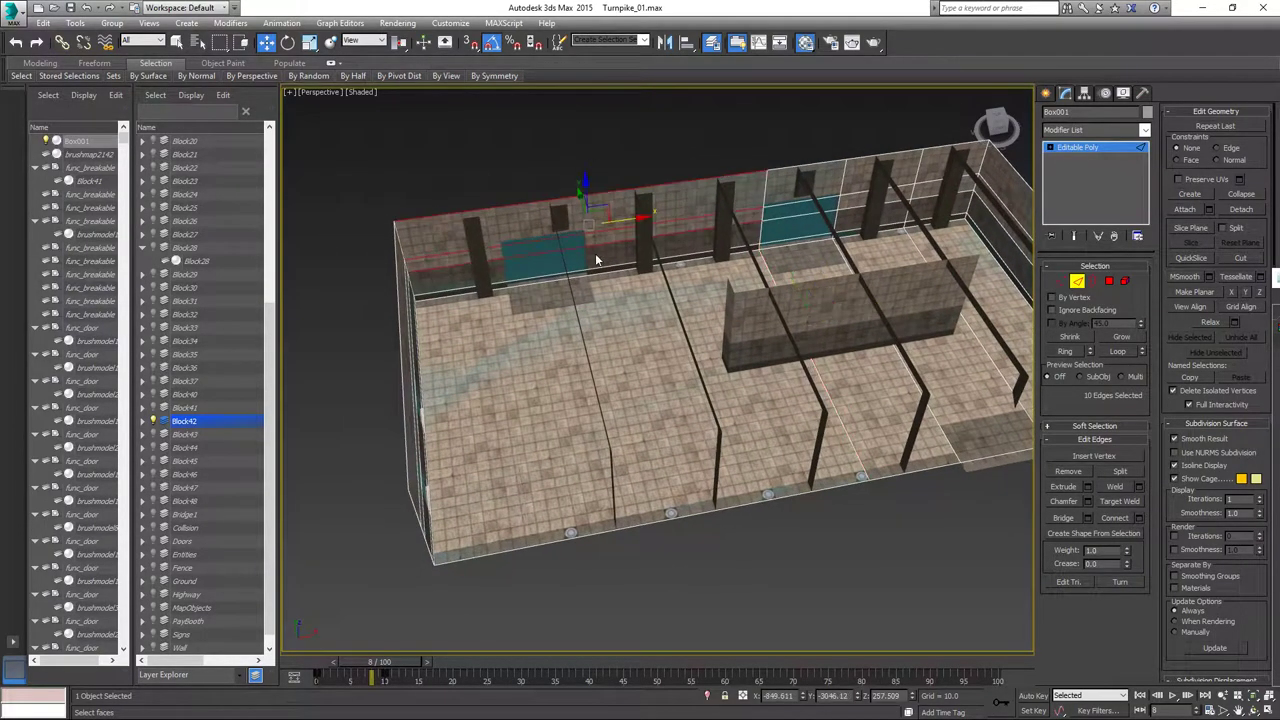
click(1065, 351)
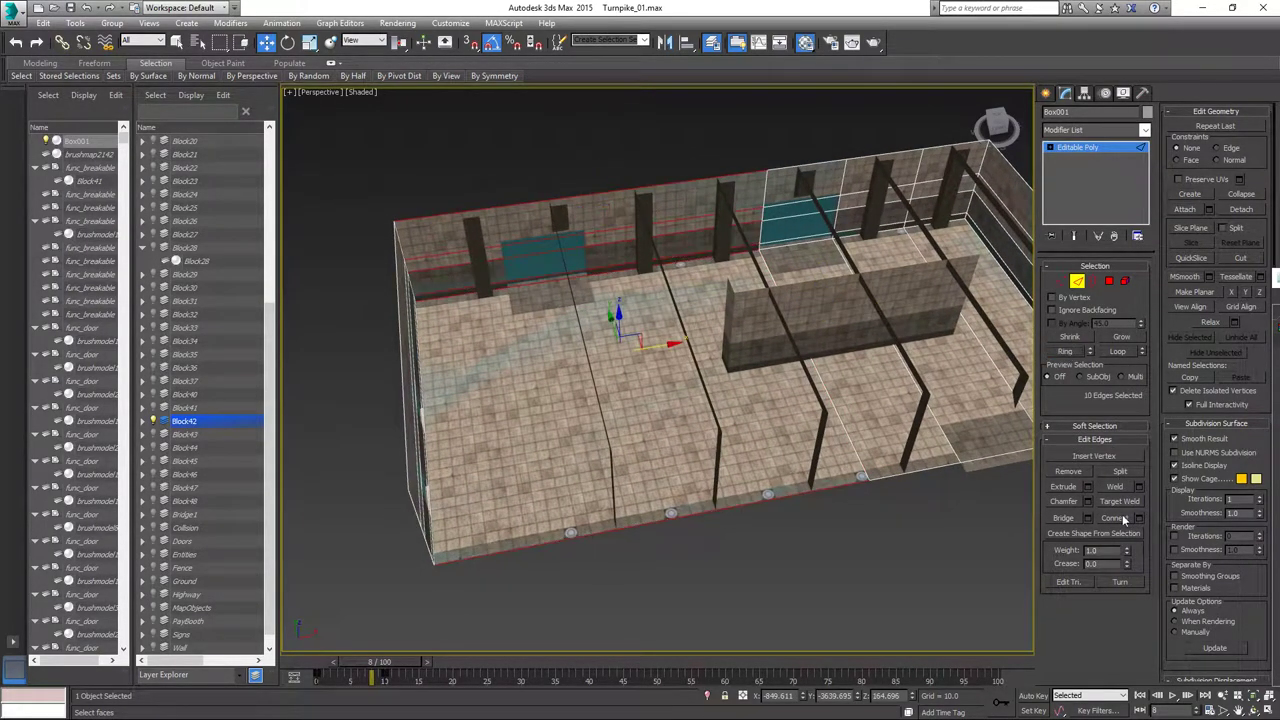
click(1115, 518)
scroll(654, 386, up, 4)
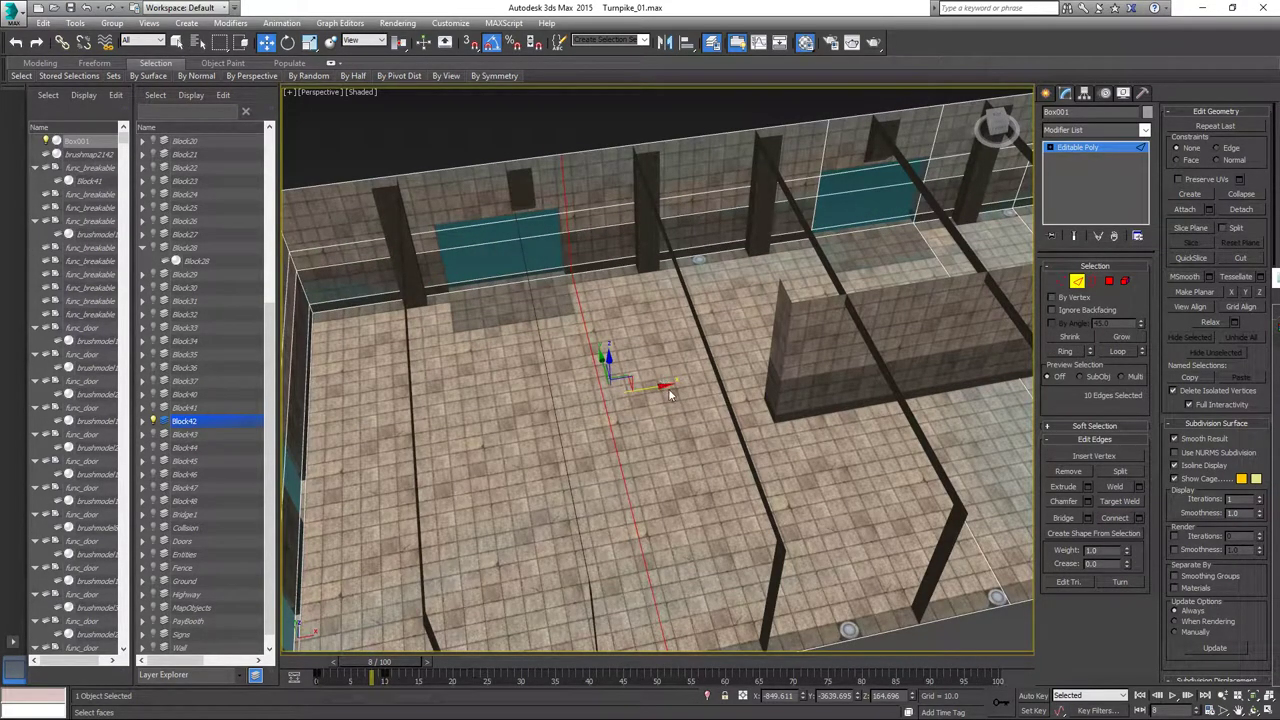
drag(665, 386, 648, 388)
Connect the last lengthwise edge section by the end wall with a crosswise loop and move it to about X -1185, at the opening's other side.
click(441, 175)
click(1066, 352)
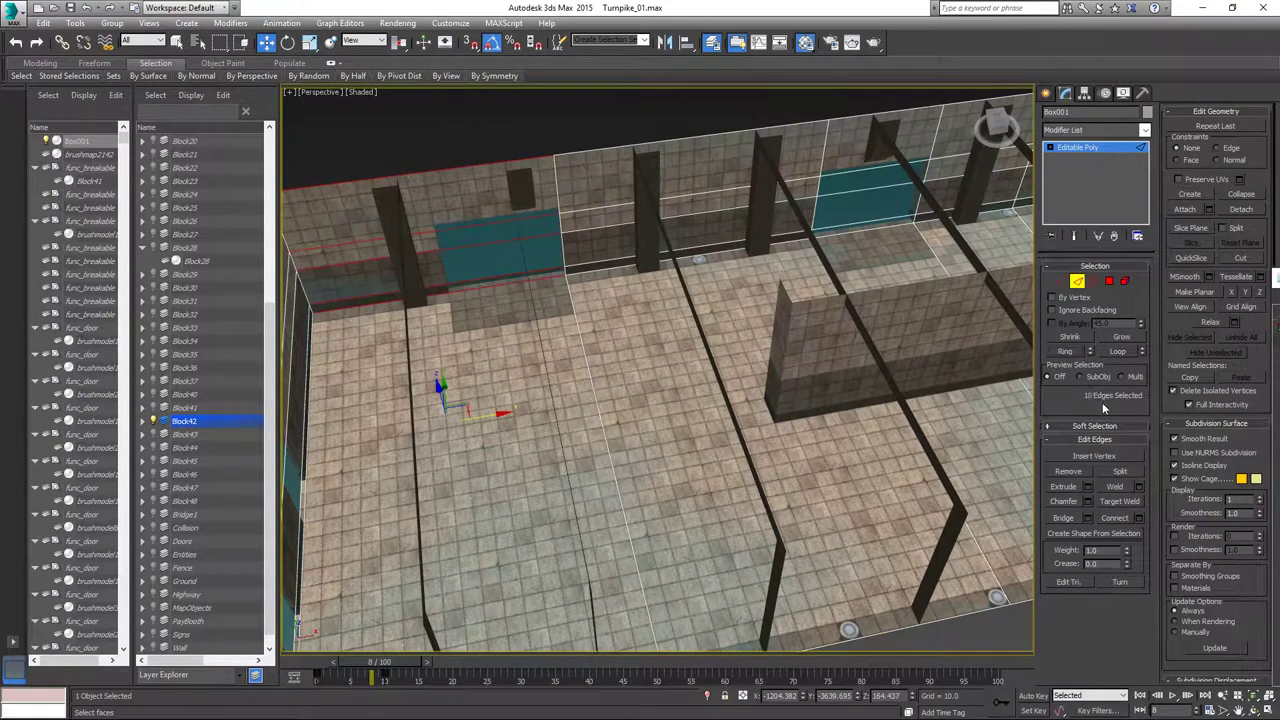
click(1113, 517)
alt+middle_drag(598, 400, 635, 397)
scroll(635, 397, up, 3)
drag(622, 400, 637, 398)
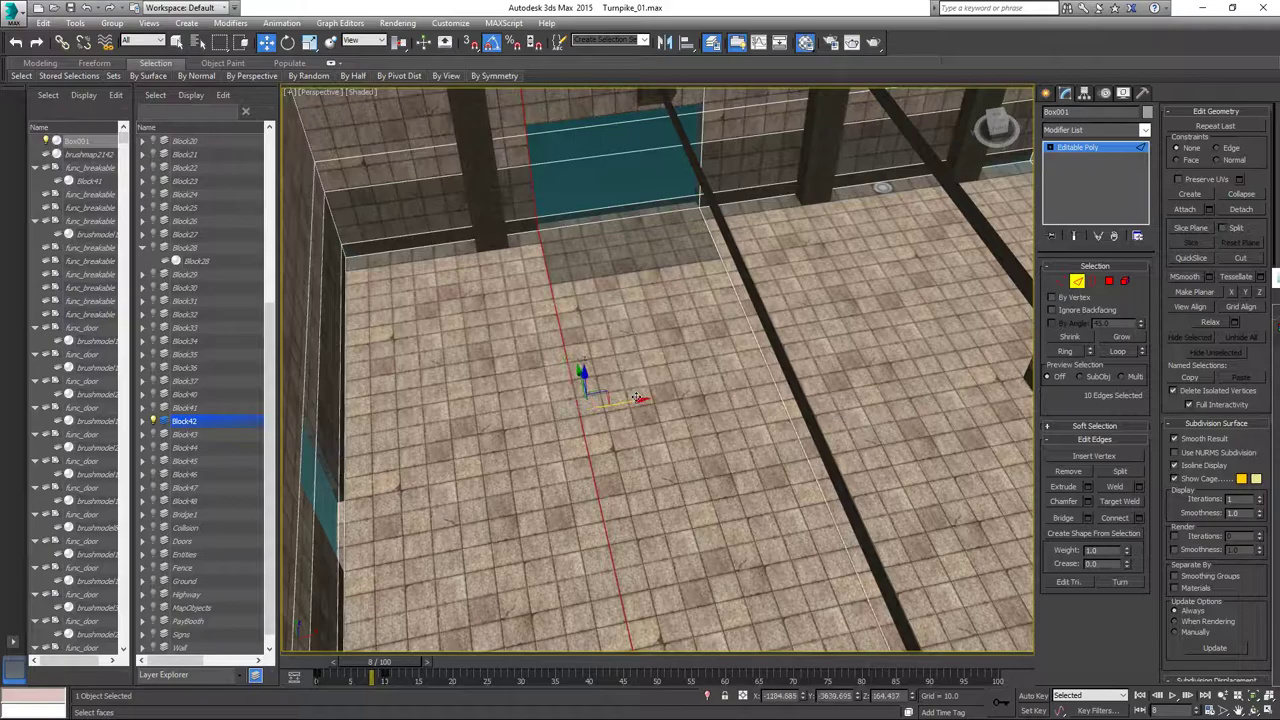
Connect the ring of edges crossing the room's width with a lengthwise loop and move it to about Y -4071.
scroll(697, 382, down, 5)
alt+middle_drag(761, 413, 864, 418)
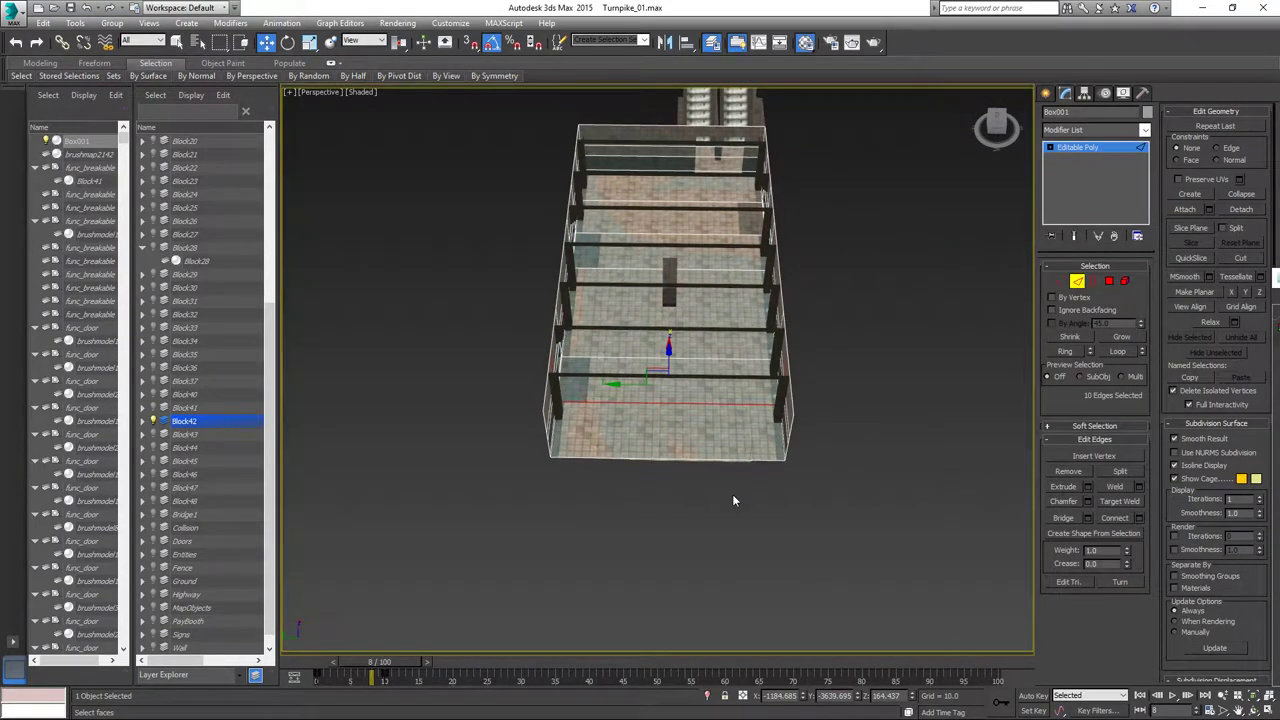
click(718, 428)
click(1068, 351)
click(1114, 518)
middle_drag(758, 300, 738, 394)
middle_drag(711, 345, 643, 405)
scroll(693, 387, up, 3)
scroll(643, 405, up, 2)
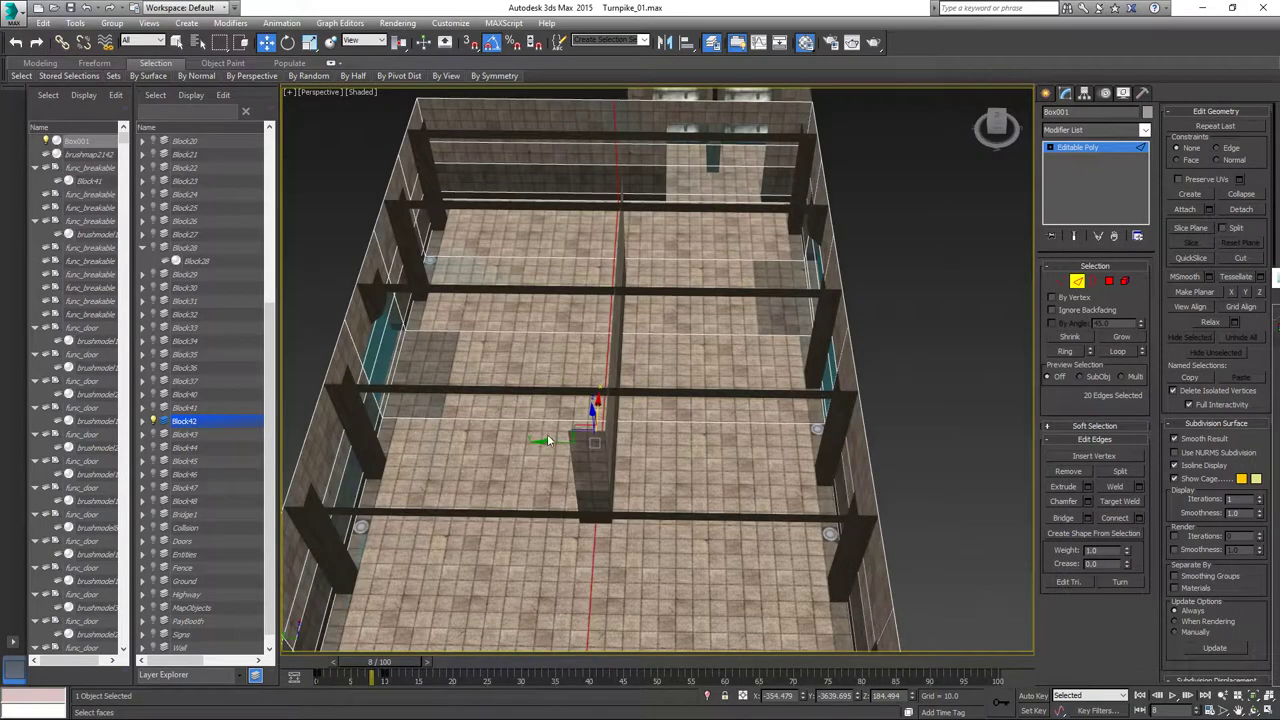
drag(575, 437, 720, 447)
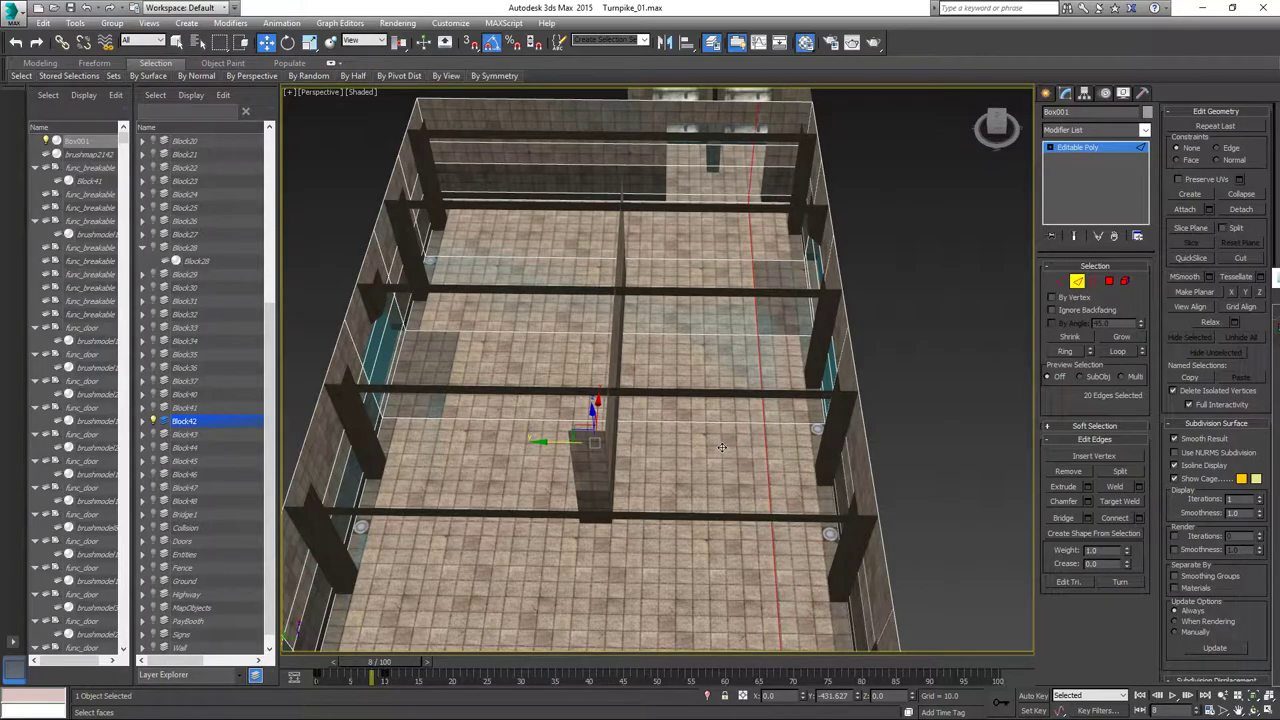
Select the lengthwise loop's four vertical edges on the stair-side wall and move them to about Y -4115, in line with the doorway.
scroll(790, 452, down, 3)
alt+middle_drag(798, 455, 712, 278)
click(678, 256)
ctrl+click(679, 303)
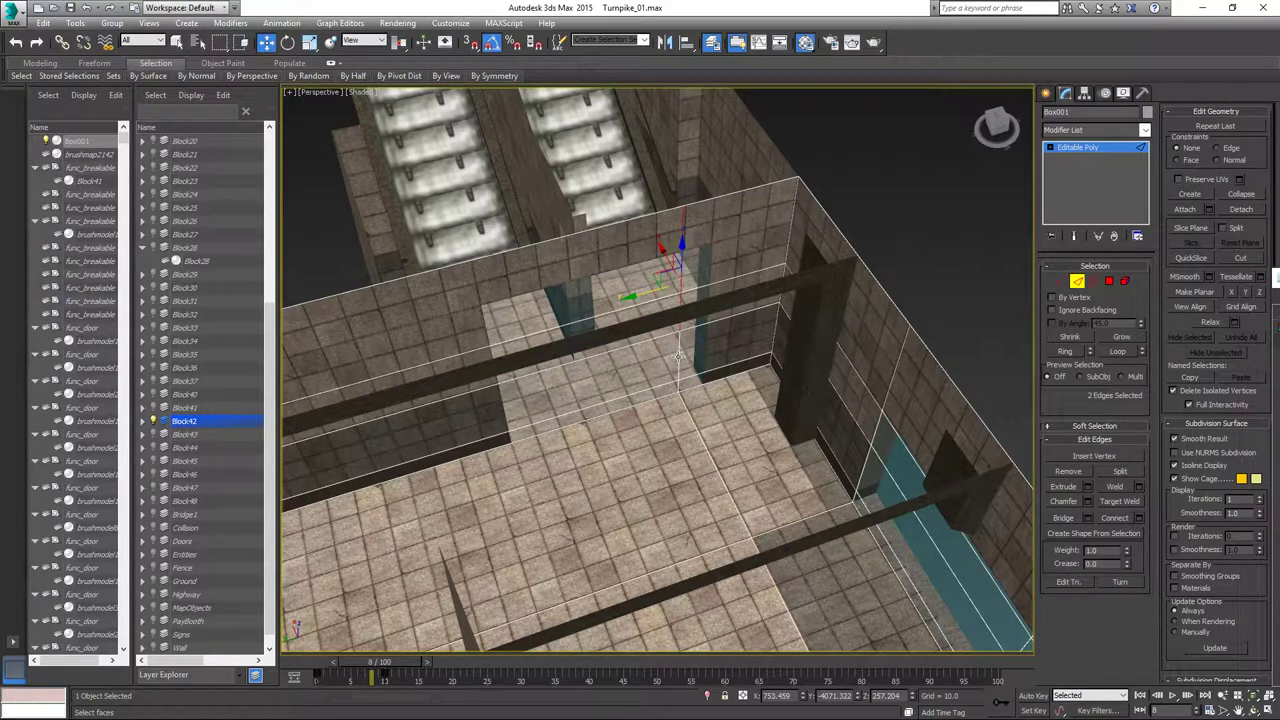
ctrl+click(678, 355)
ctrl+click(679, 385)
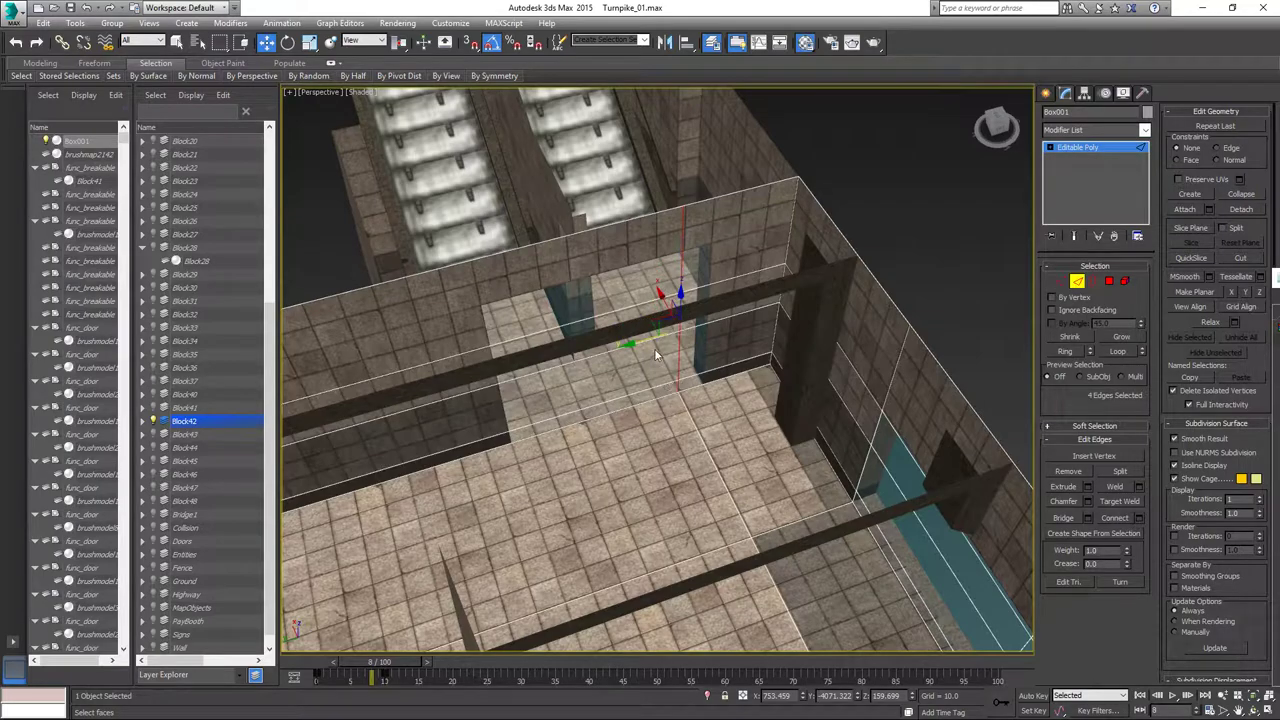
drag(640, 343, 666, 337)
Connect the wider section of the width-crossing edges with a second lengthwise loop and move it to about Y -3932.
alt+middle_drag(668, 338, 921, 357)
scroll(921, 358, down, 5)
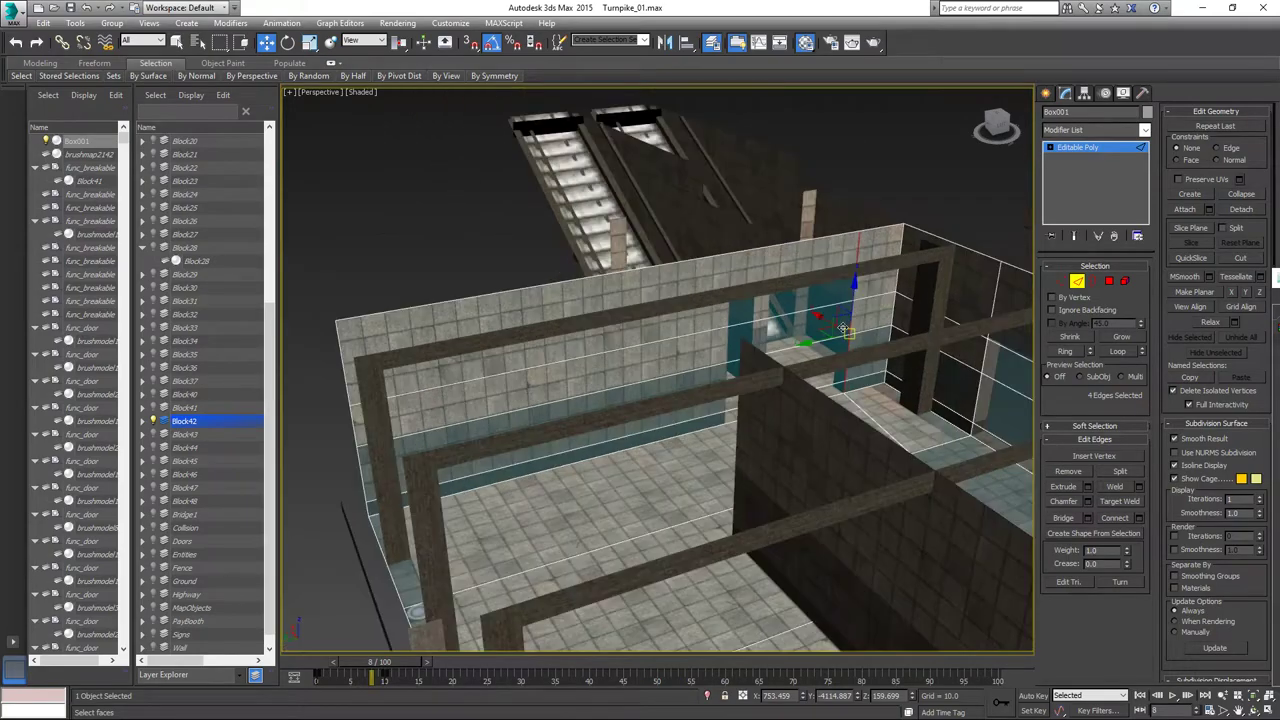
click(727, 289)
alt+middle_drag(727, 289, 890, 447)
click(1114, 353)
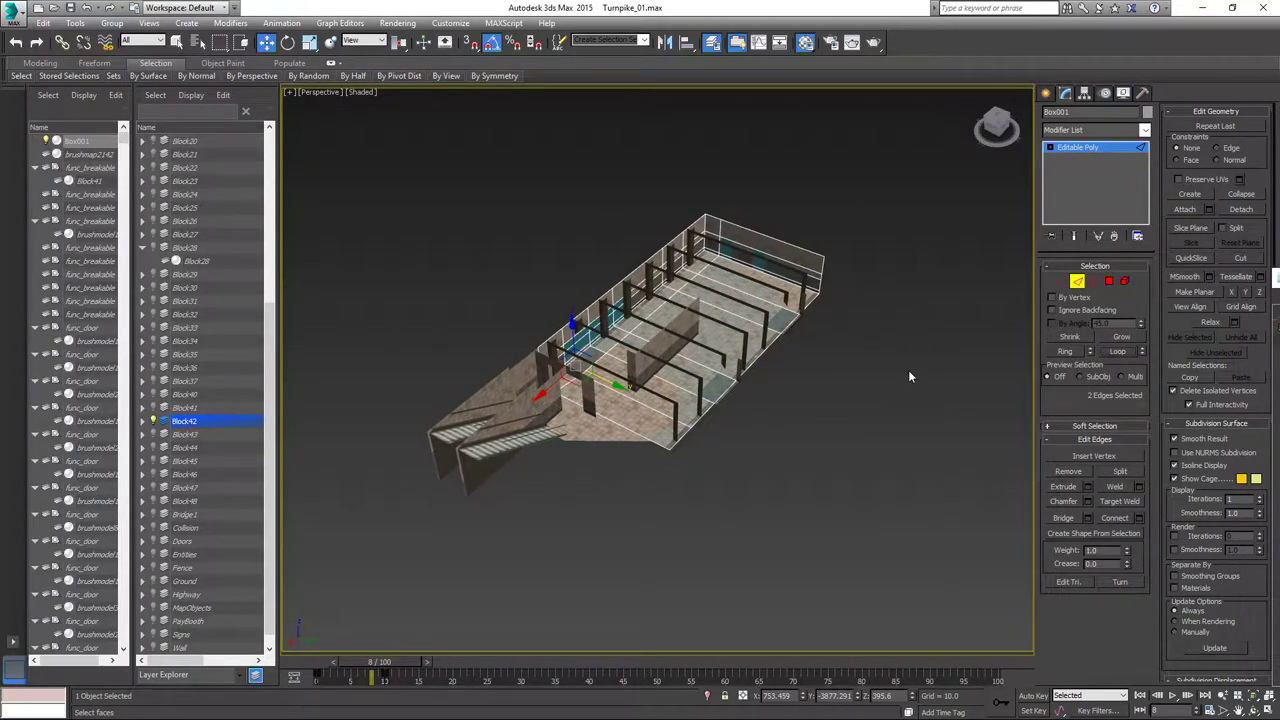
click(1064, 352)
click(1118, 521)
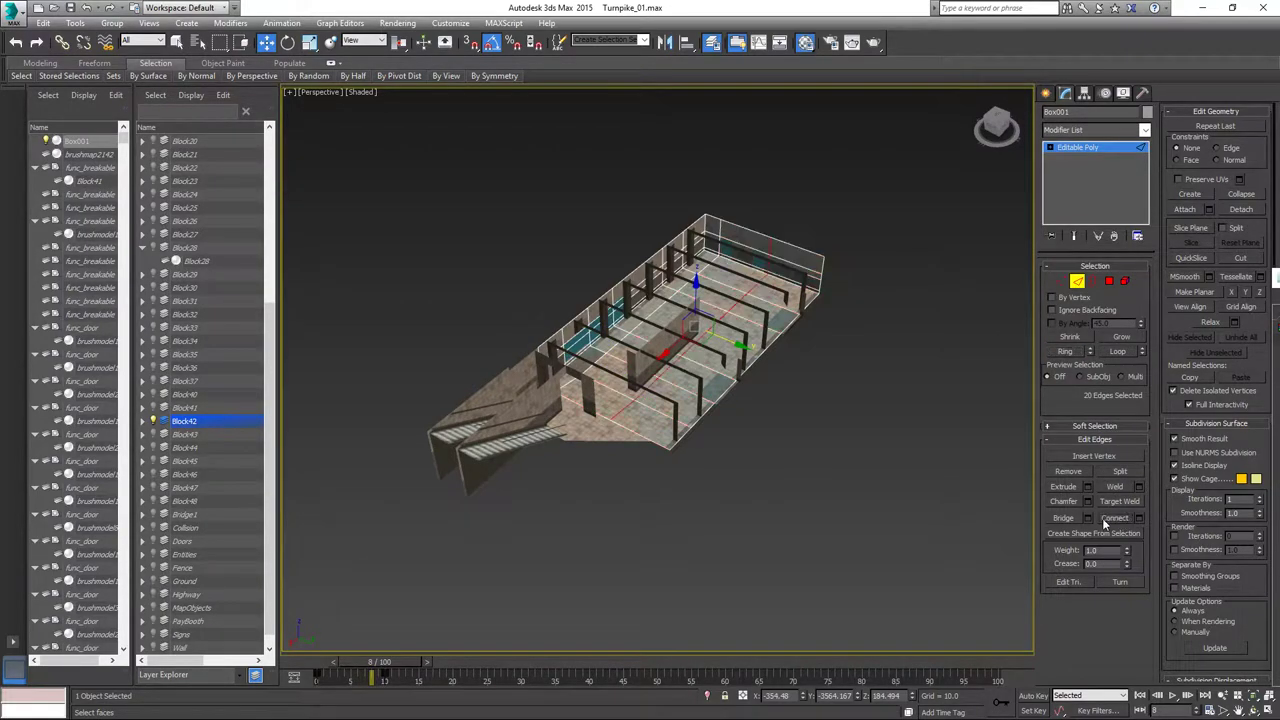
scroll(816, 366, up, 8)
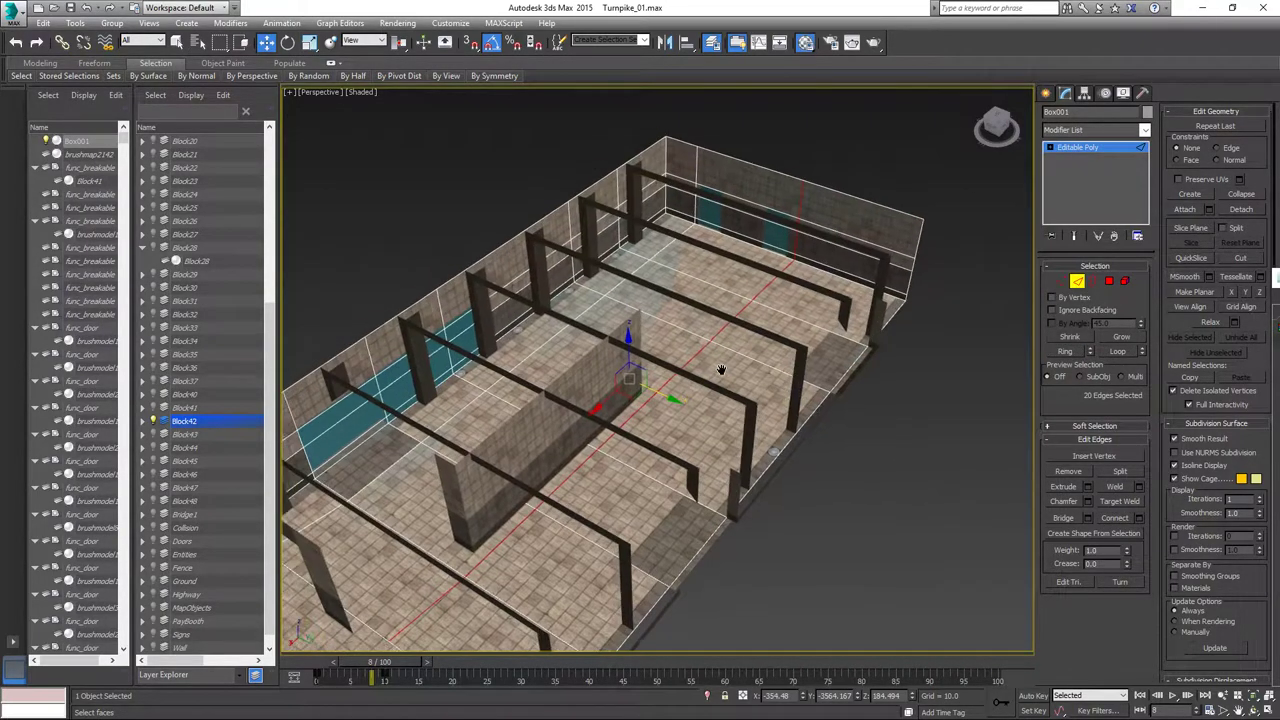
scroll(754, 399, up, 3)
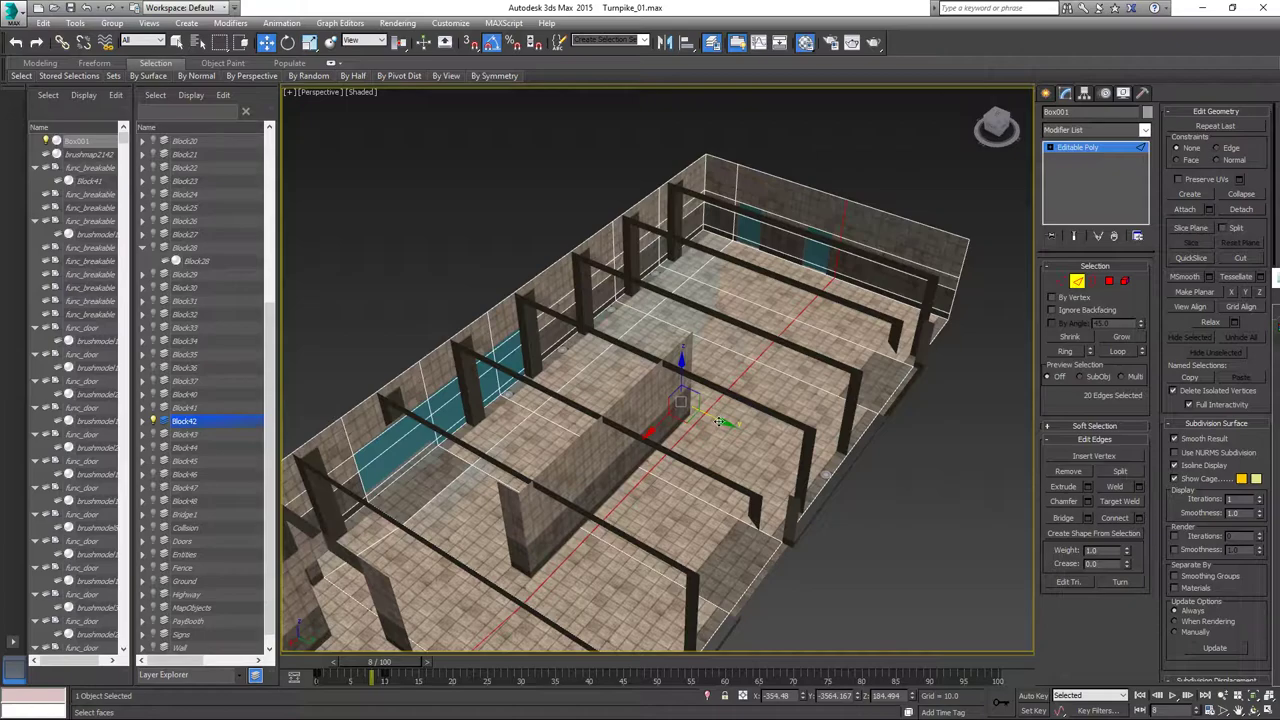
drag(720, 422, 628, 389)
Fine-tune the second lengthwise loop to about Y -3940 beside the end wall's doorway.
middle_drag(713, 343, 688, 427)
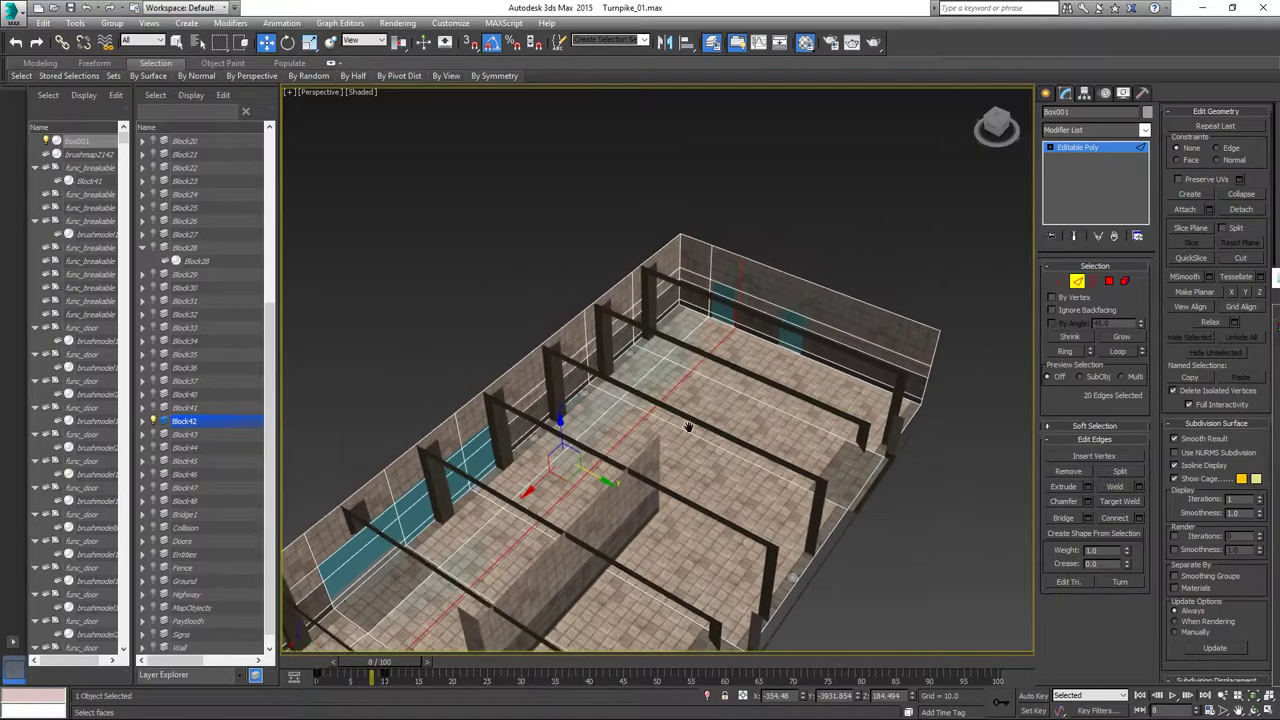
scroll(688, 427, up, 3)
mouse_move(723, 391)
alt+middle_down()
mouse_move(684, 387)
mouse_move(715, 381)
alt+middle_up()
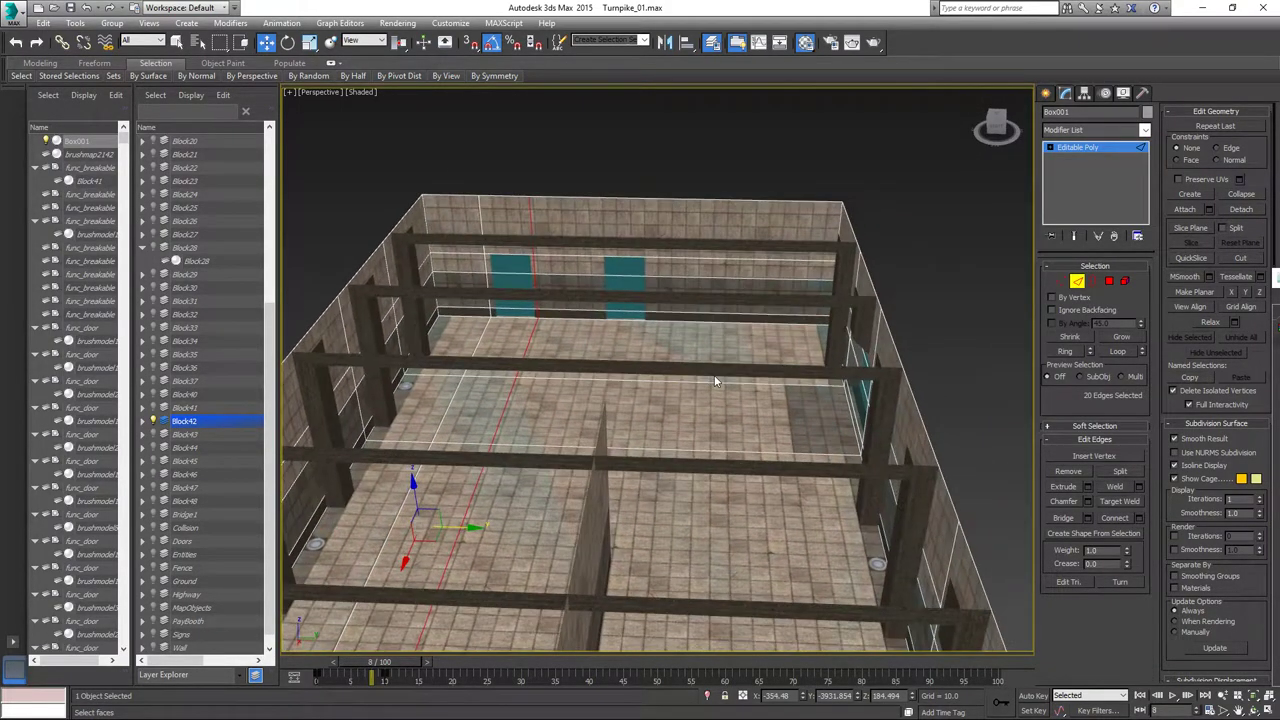
alt+middle_drag(603, 334, 706, 493)
drag(740, 526, 735, 525)
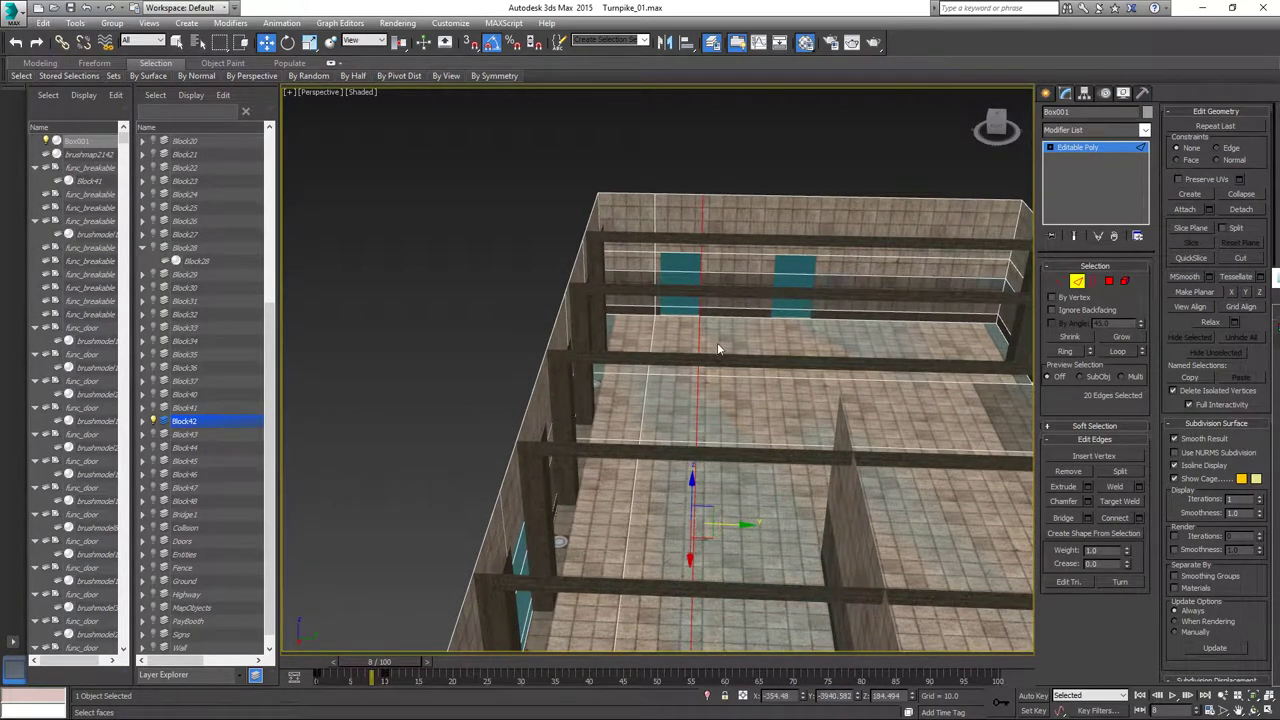
Select the first lengthwise loop's four vertical edges on the end wall and move them to about Y -4056, flush with the doorway's side.
middle_drag(718, 351, 746, 457)
scroll(692, 380, up, 3)
double_click(680, 306)
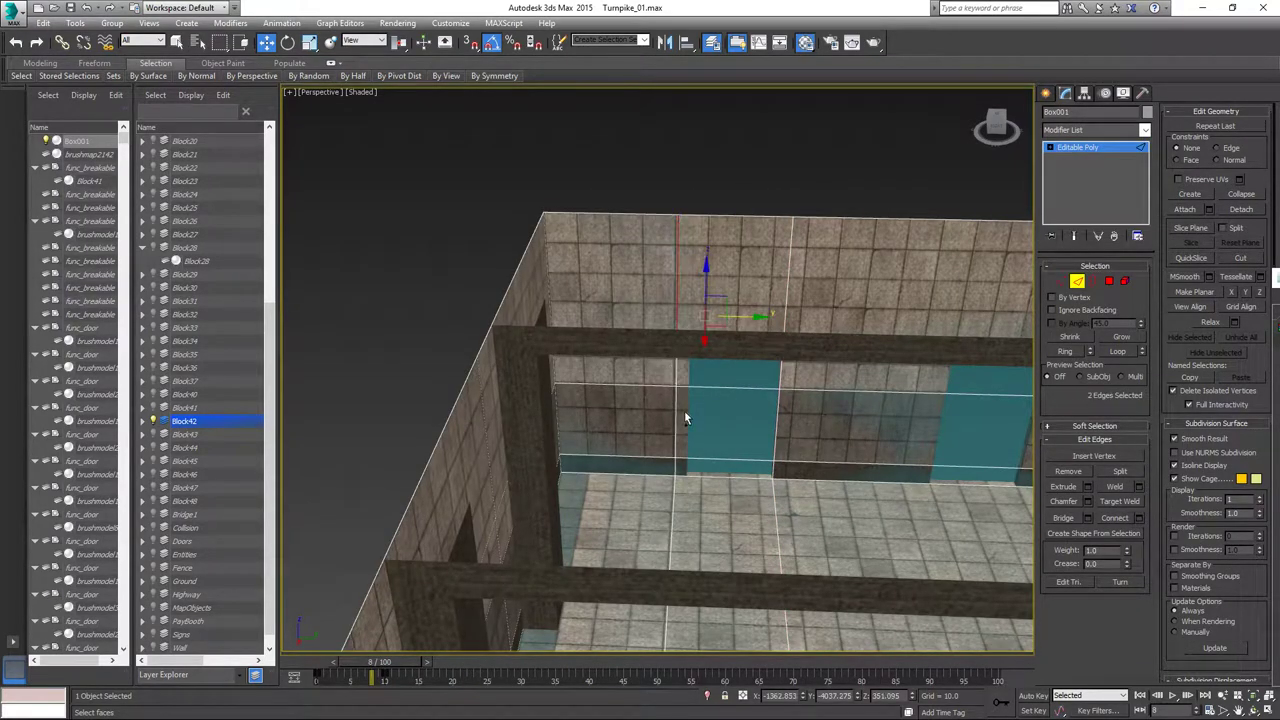
click(674, 369)
ctrl+click(672, 467)
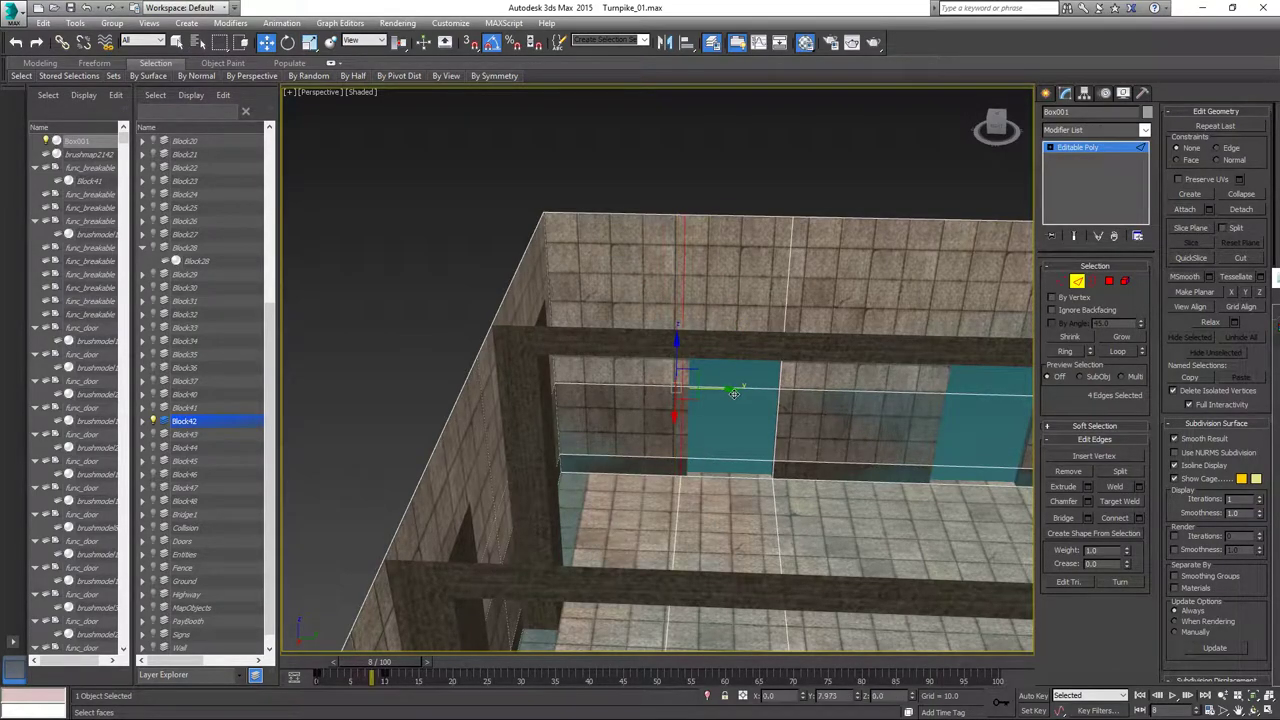
drag(728, 390, 770, 424)
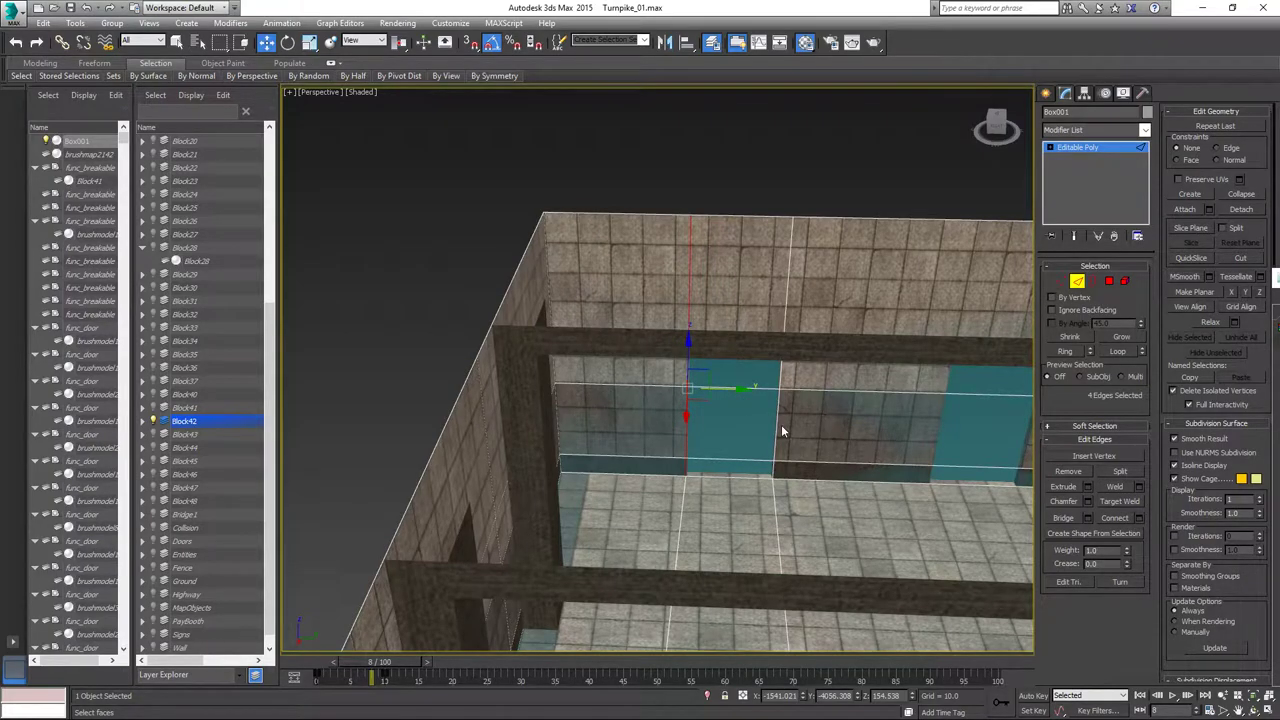
Select the second lengthwise loop's four vertical edges on the stair-side wall and move them to about Y -3798, in line with the opening.
scroll(781, 424, down, 3)
alt+middle_drag(830, 479, 606, 393)
scroll(572, 350, up, 4)
scroll(573, 350, up, 2)
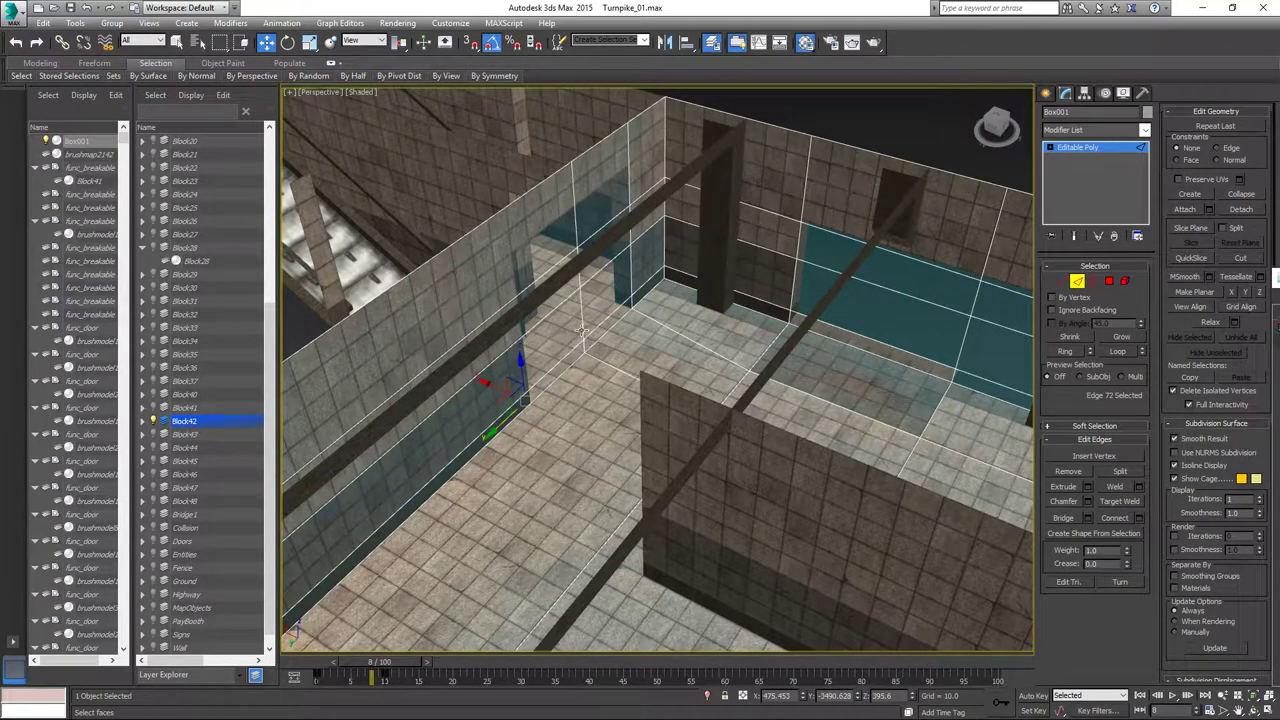
click(574, 183)
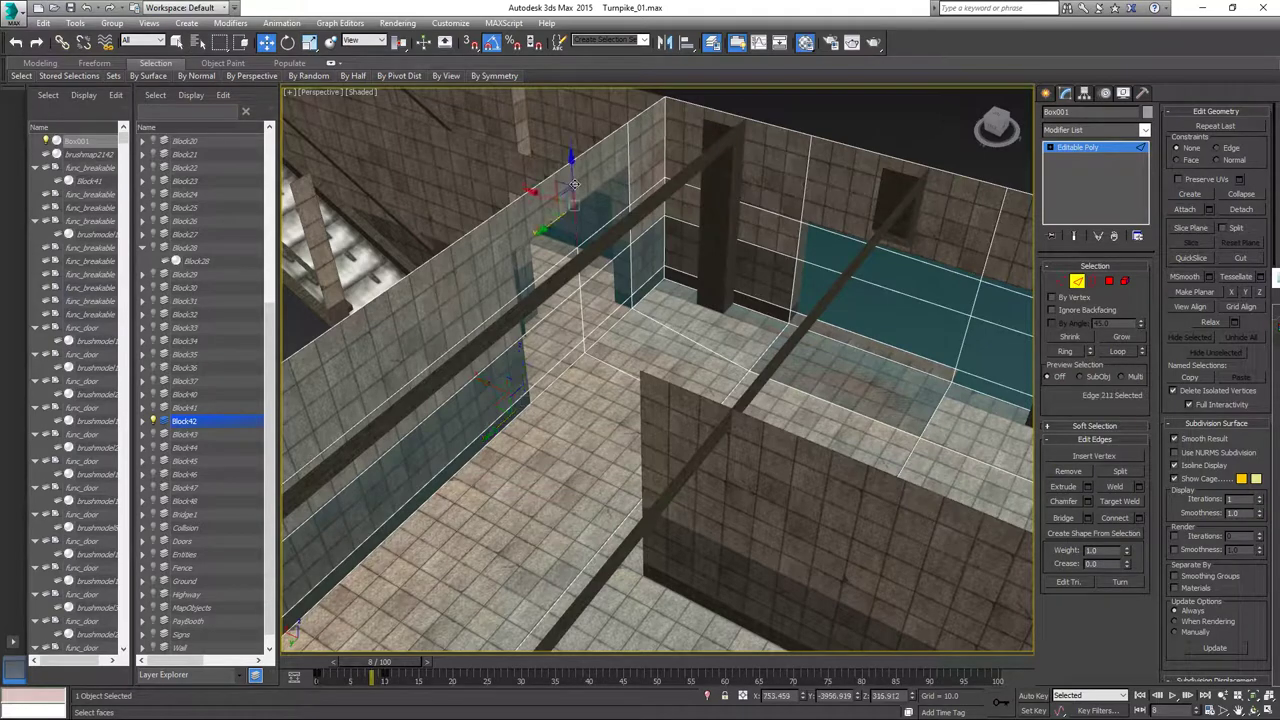
ctrl+click(579, 268)
ctrl+click(579, 309)
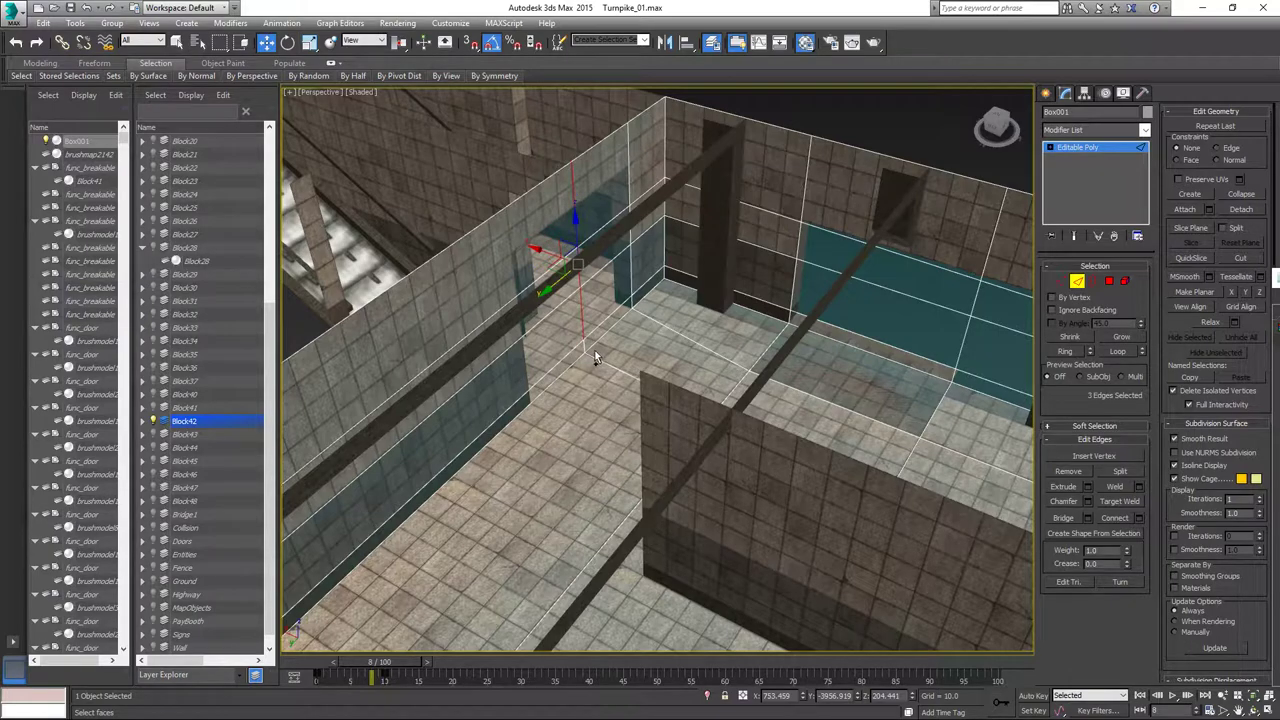
ctrl+click(588, 347)
alt+click(585, 346)
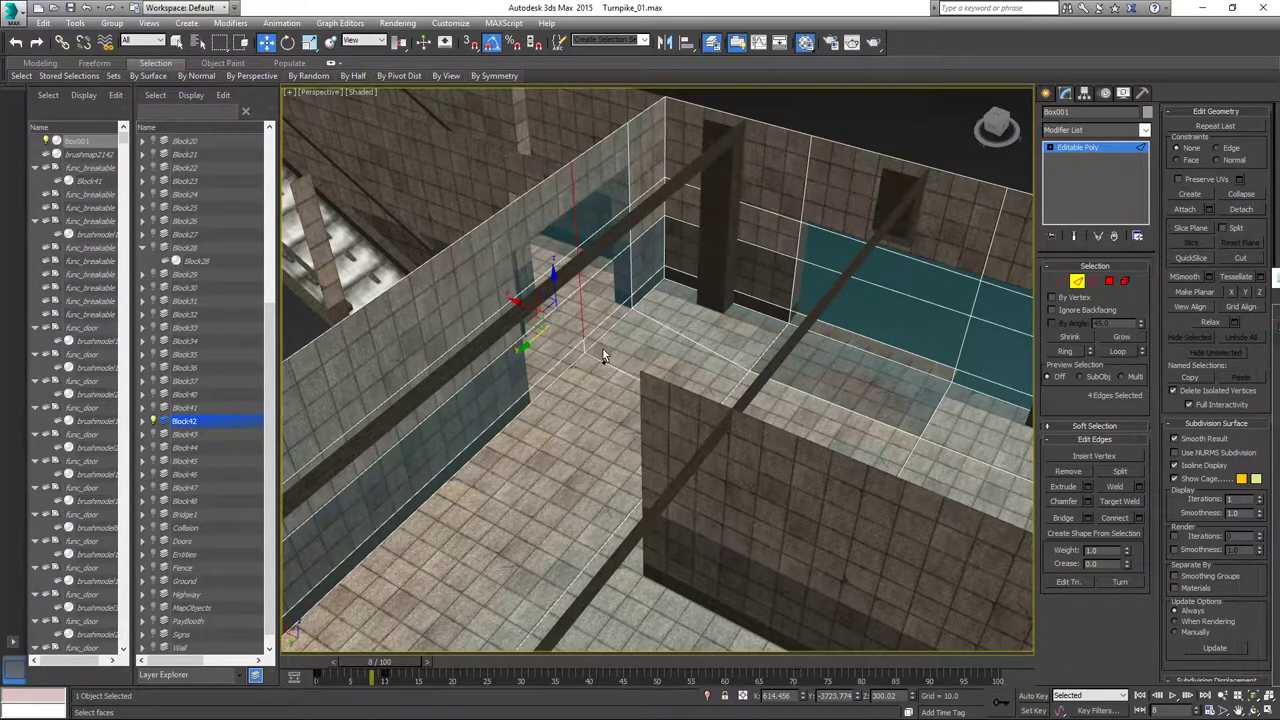
scroll(590, 346, up, 3)
scroll(590, 340, up, 3)
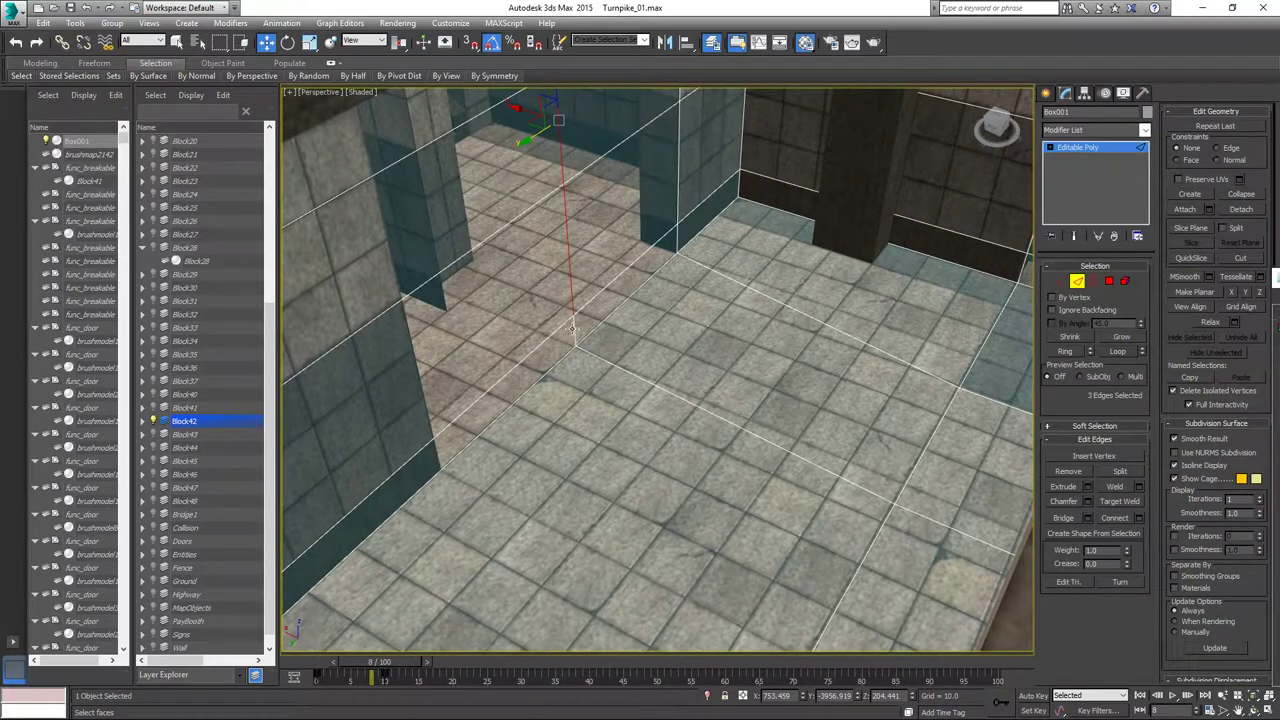
ctrl+click(573, 329)
middle_drag(573, 329, 594, 351)
scroll(592, 351, down, 4)
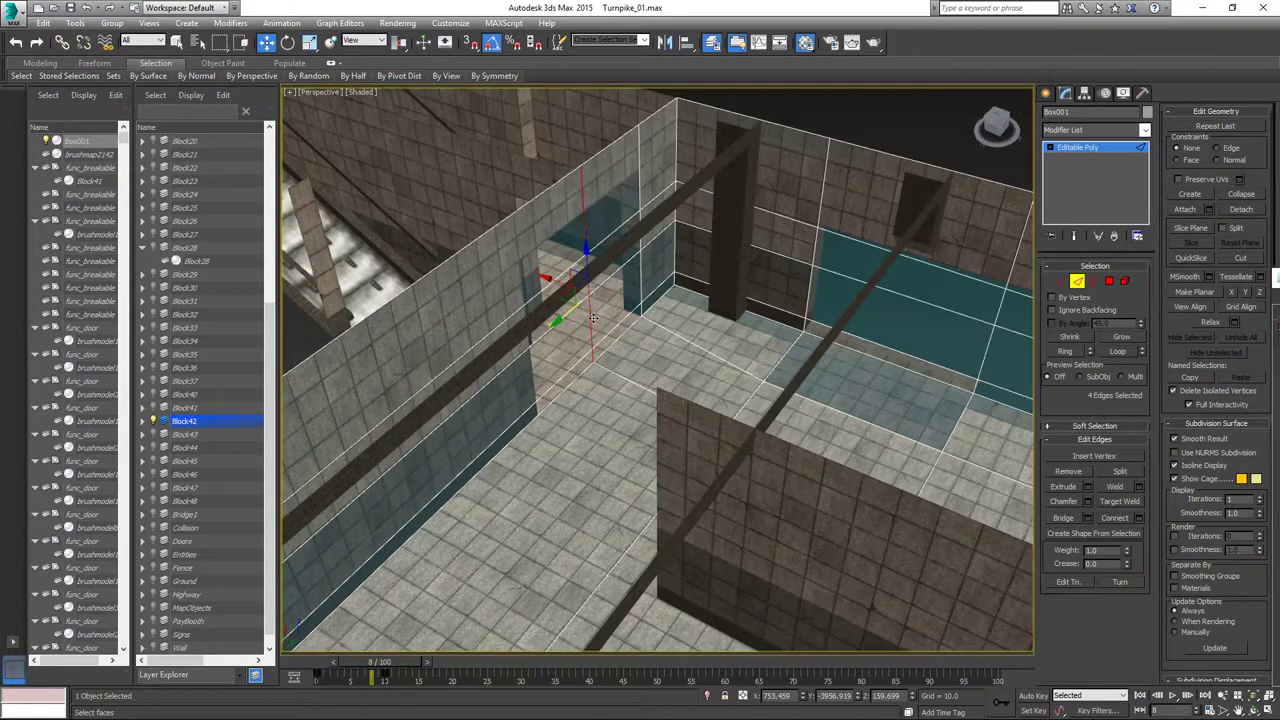
drag(580, 327, 513, 376)
Connect the wider section of the width-crossing edges with a third lengthwise loop and make it planar in Y.
alt+middle_drag(763, 425, 736, 512)
scroll(740, 480, down, 5)
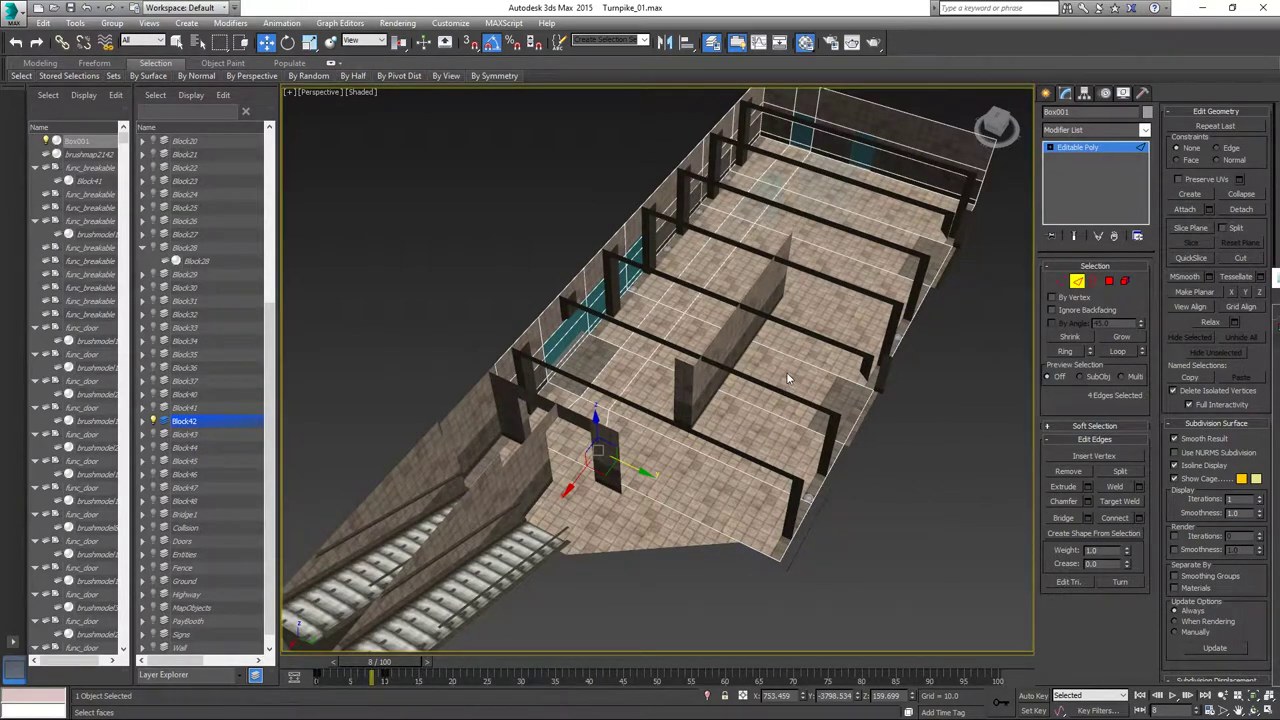
alt+middle_drag(790, 364, 801, 416)
click(730, 97)
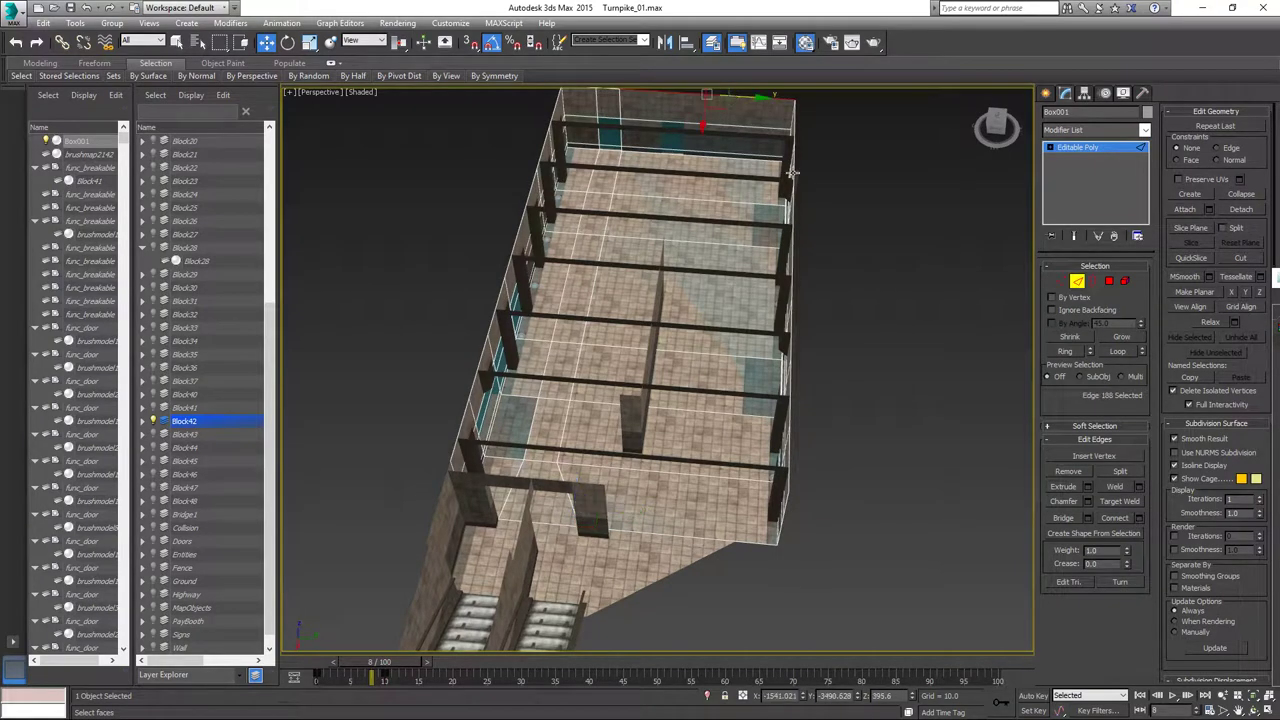
click(1066, 353)
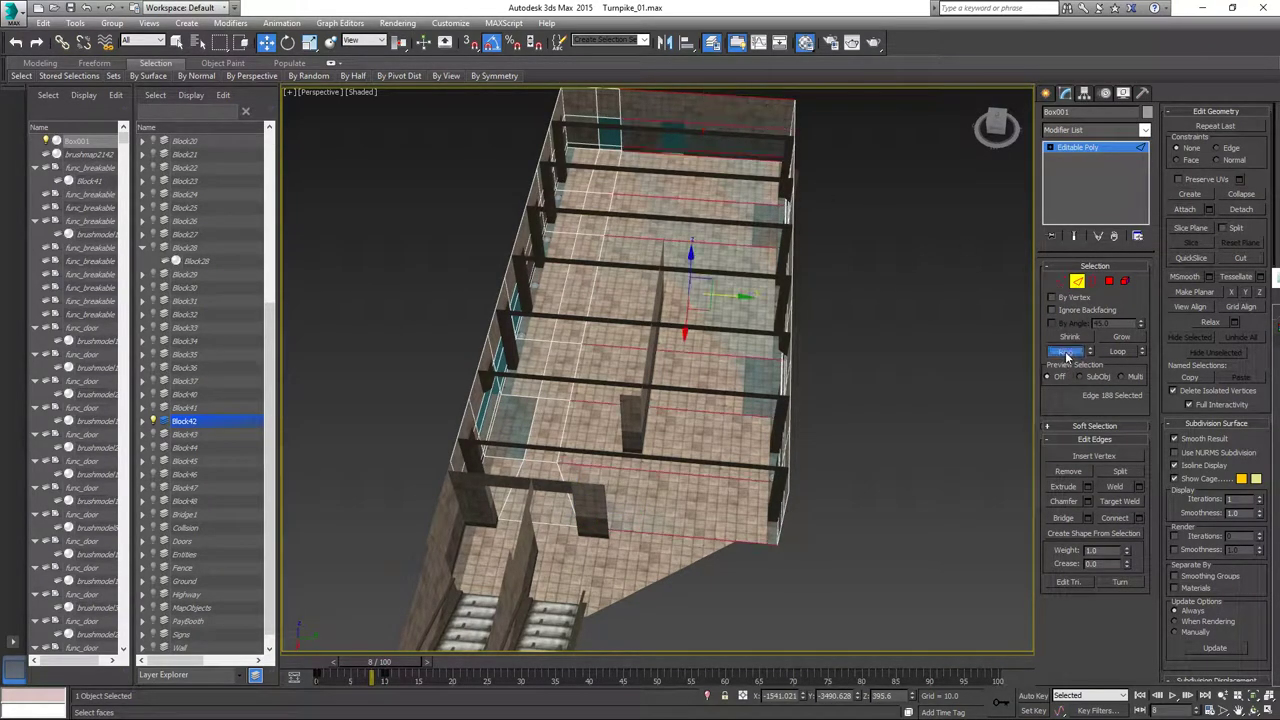
click(1113, 518)
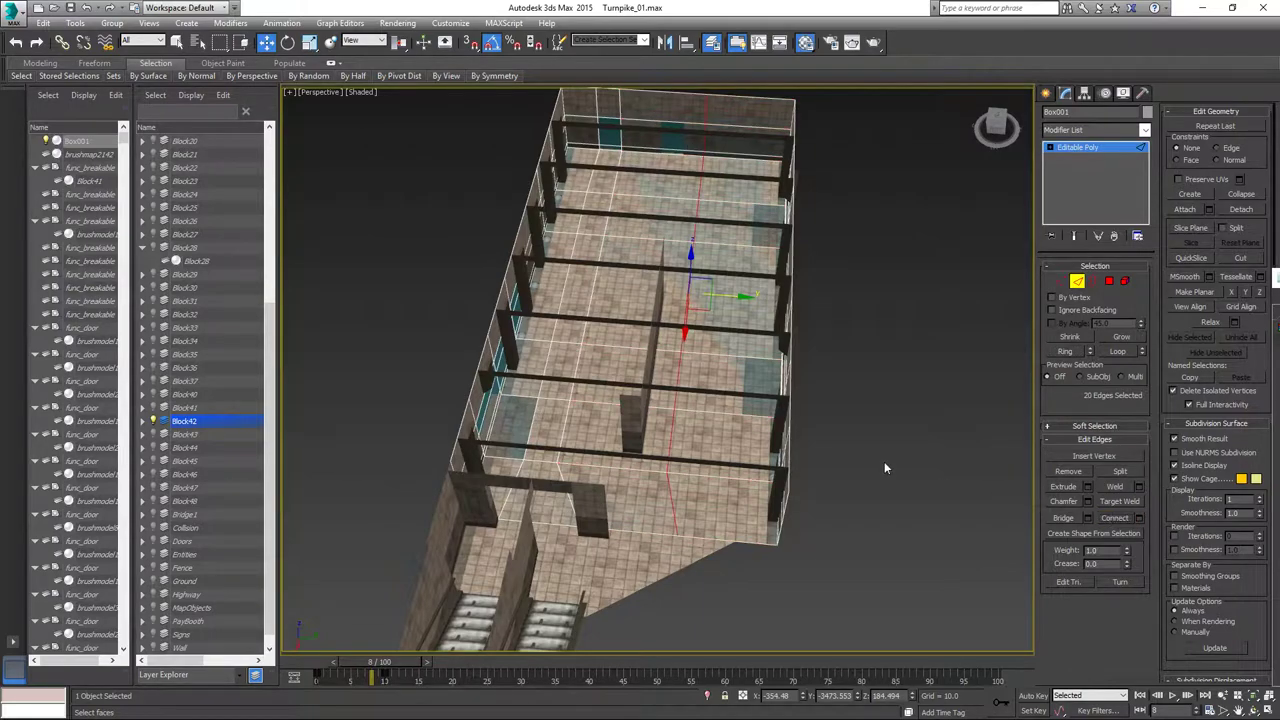
right_click(645, 214)
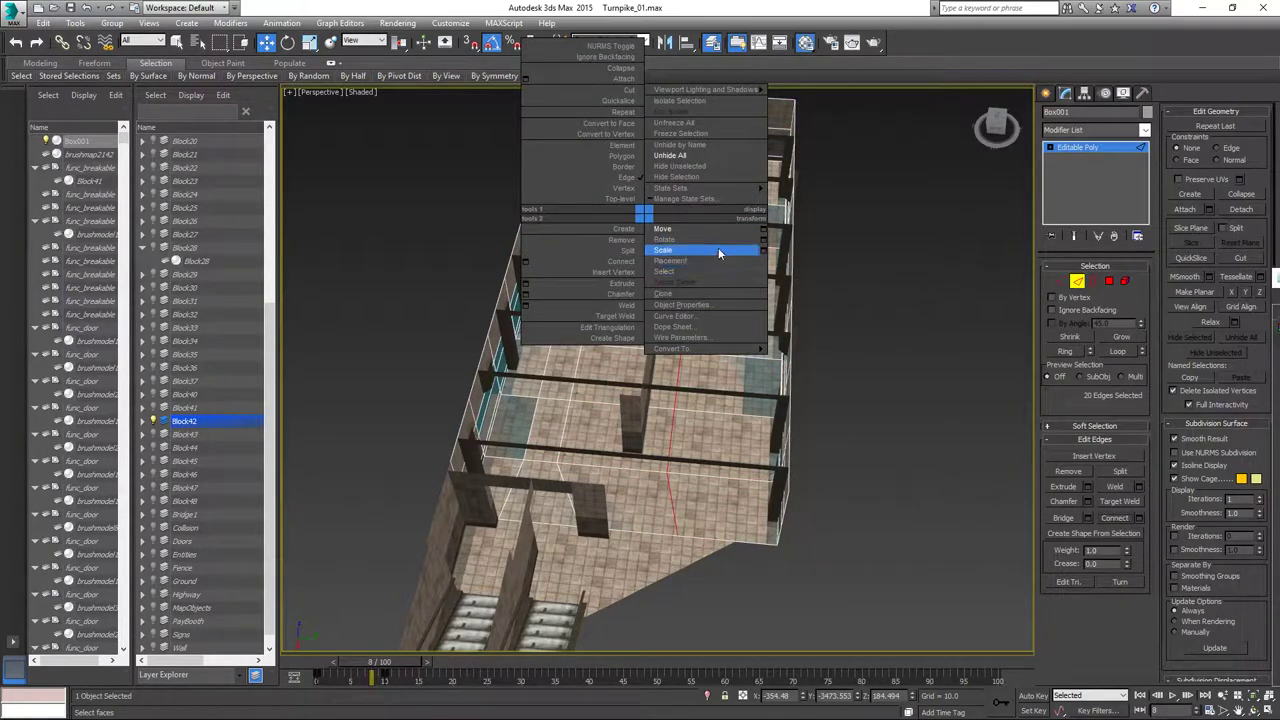
click(1257, 332)
click(1232, 296)
key(ctrl+z)
click(1246, 296)
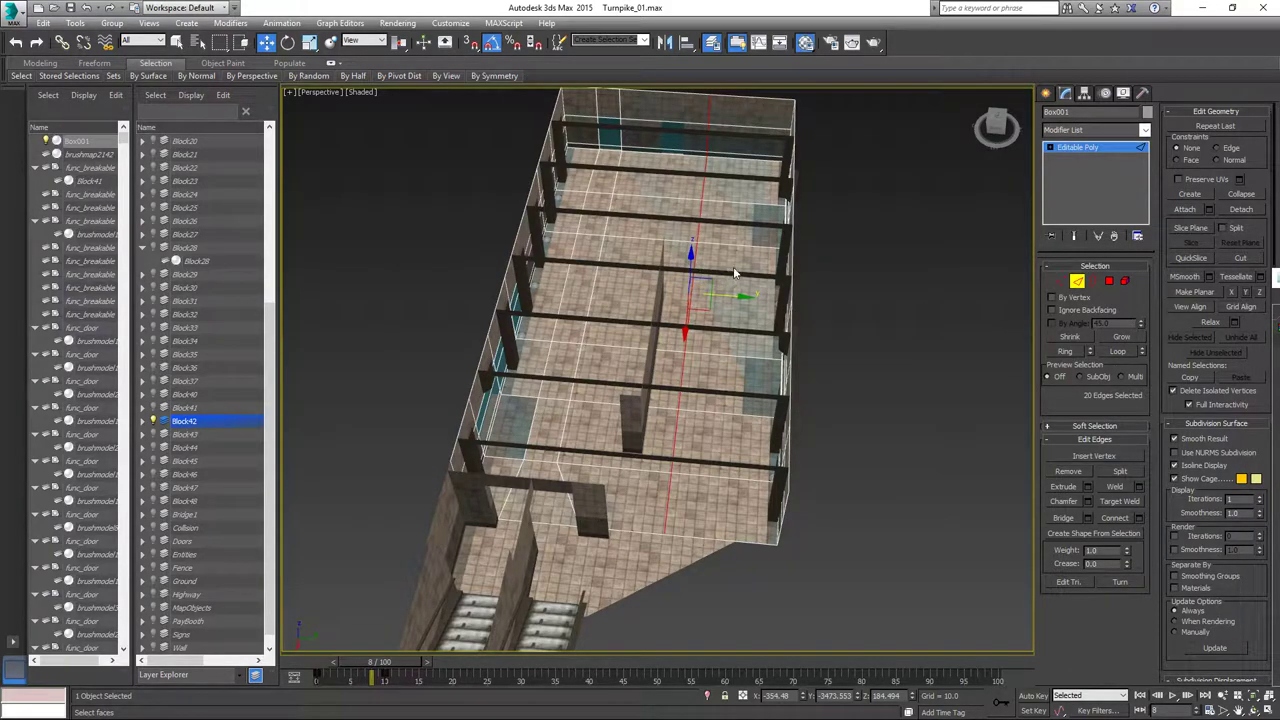
Move the third lengthwise loop across the room to about Y -3206, near the far side wall.
middle_drag(780, 308, 770, 341)
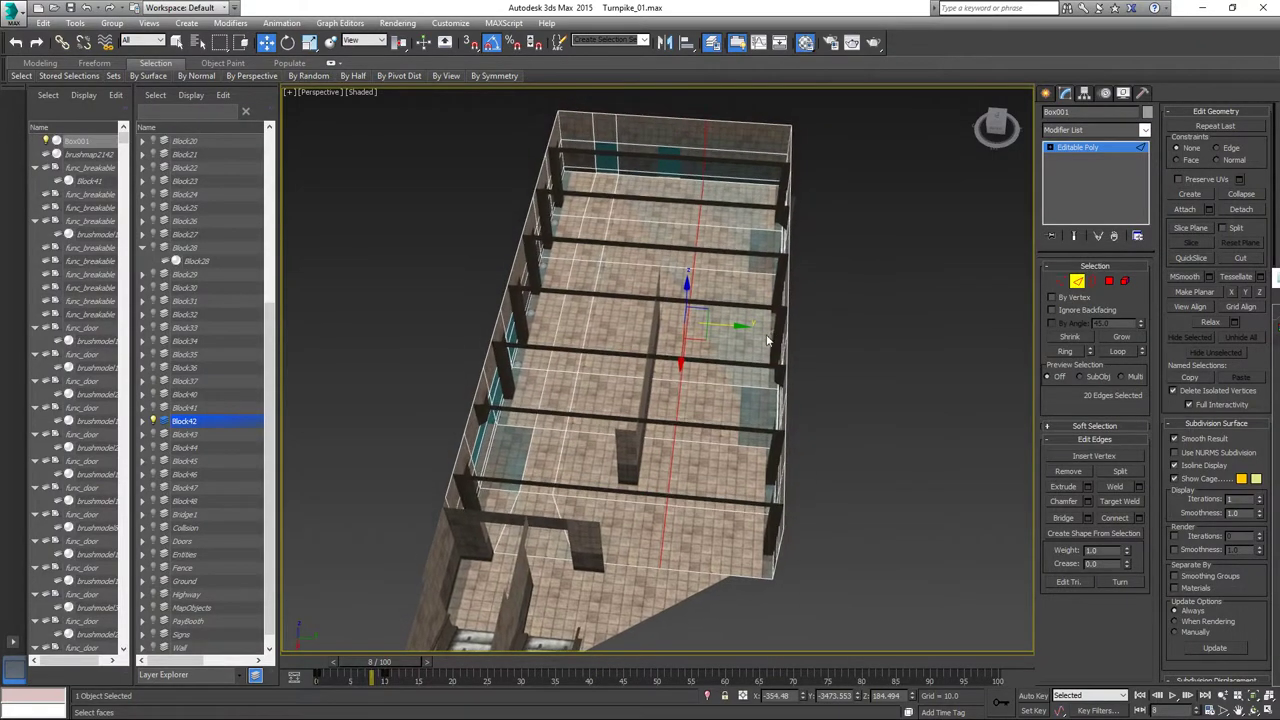
scroll(749, 330, up, 3)
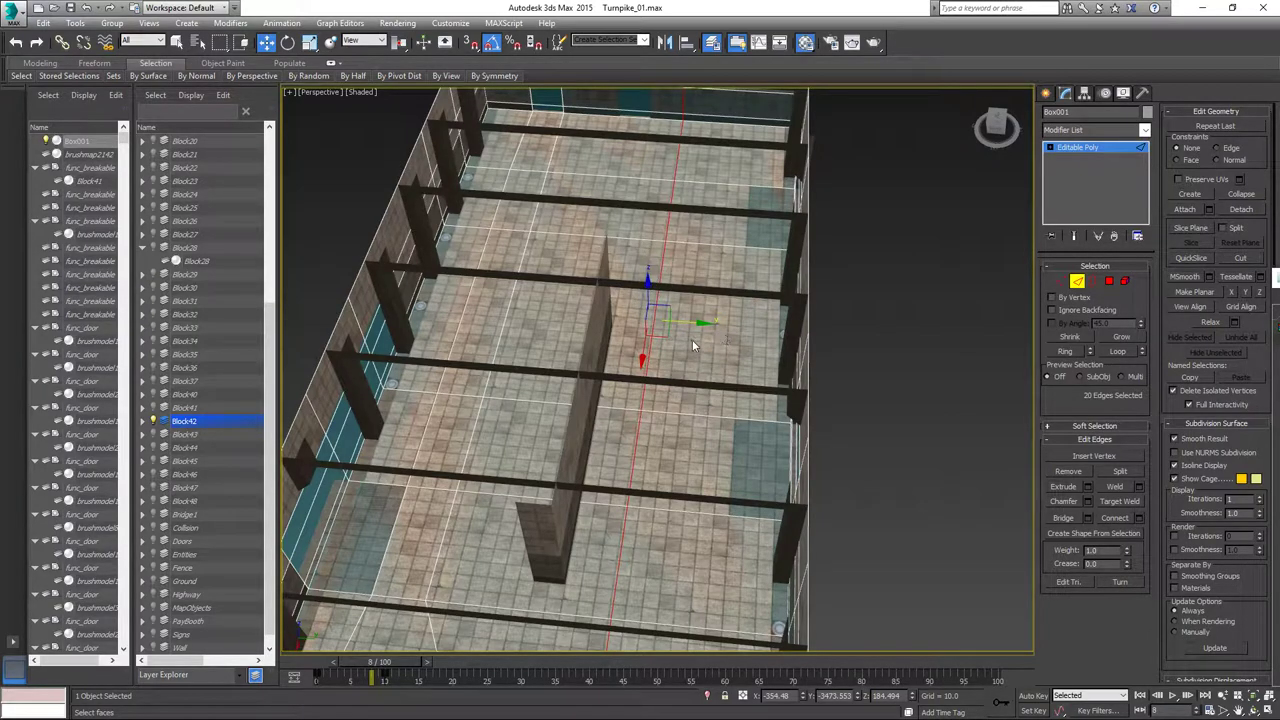
drag(696, 321, 788, 343)
Select the upper horizontal edge loop running around the walls and raise it to about Z 245, just above the side openings.
alt+middle_drag(678, 398, 716, 350)
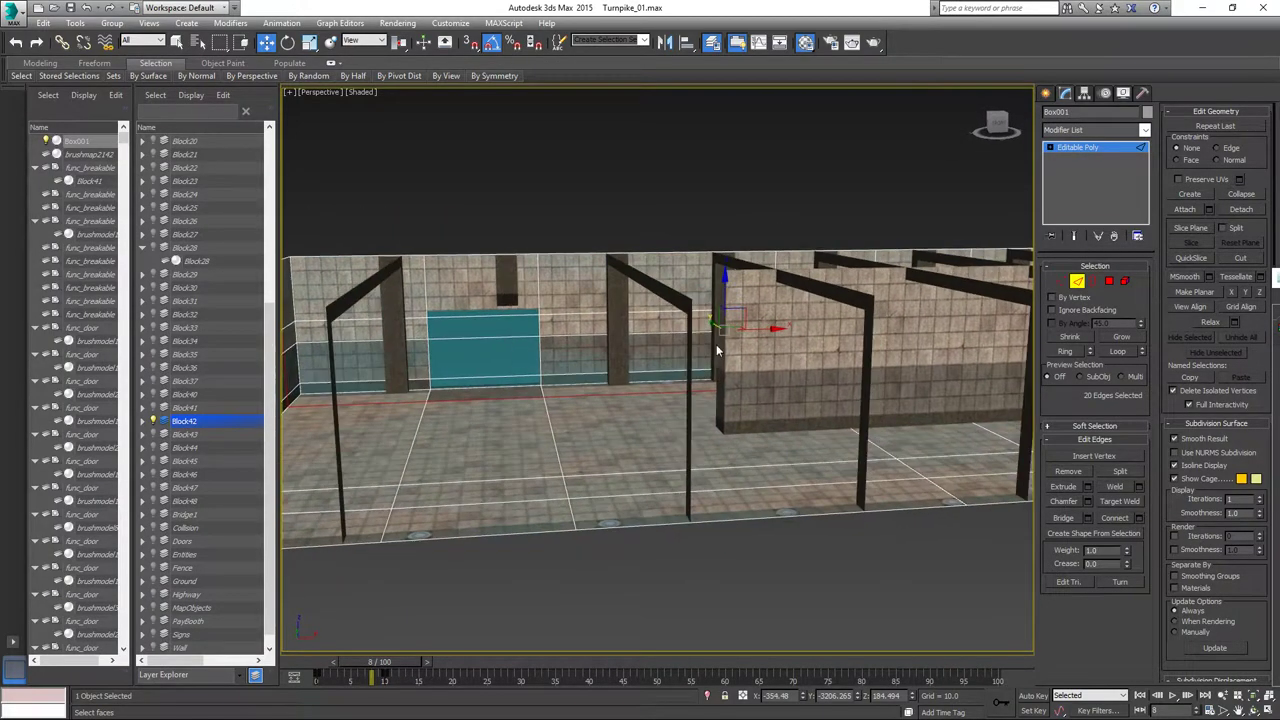
click(517, 317)
alt+middle_drag(653, 396, 769, 371)
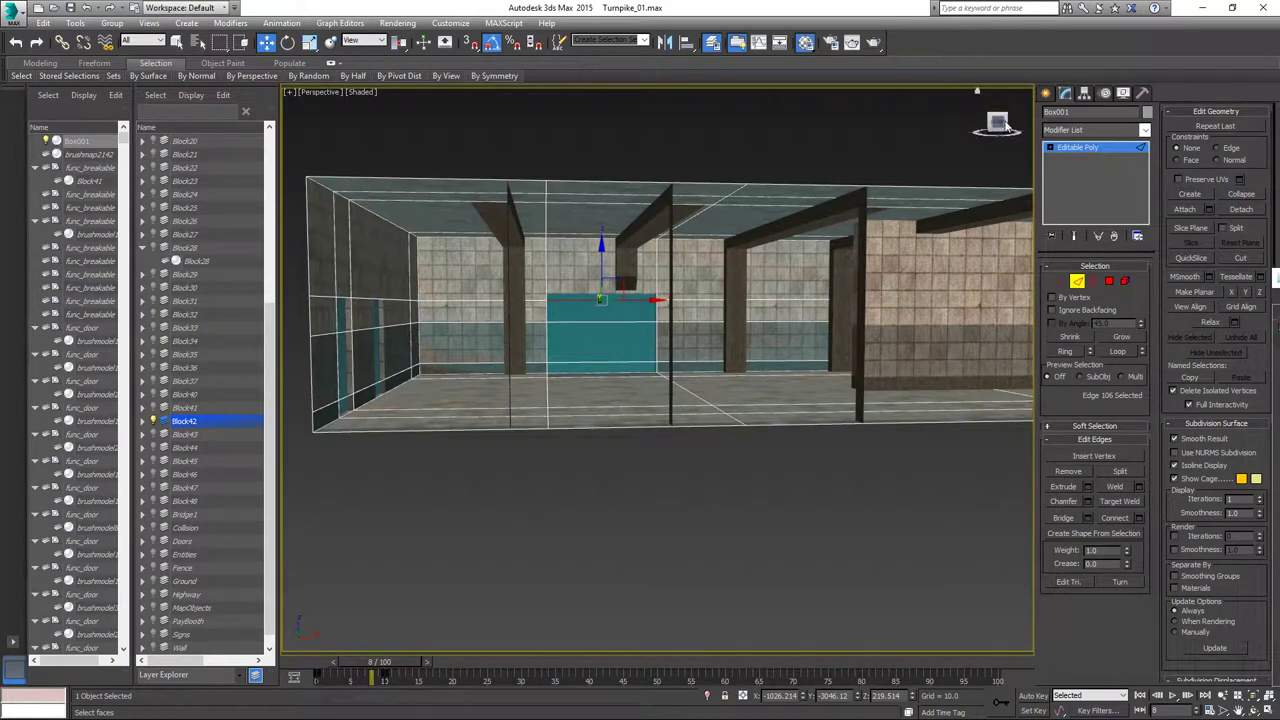
click(997, 125)
middle_drag(607, 318, 568, 404)
key(u)
scroll(772, 250, up, 5)
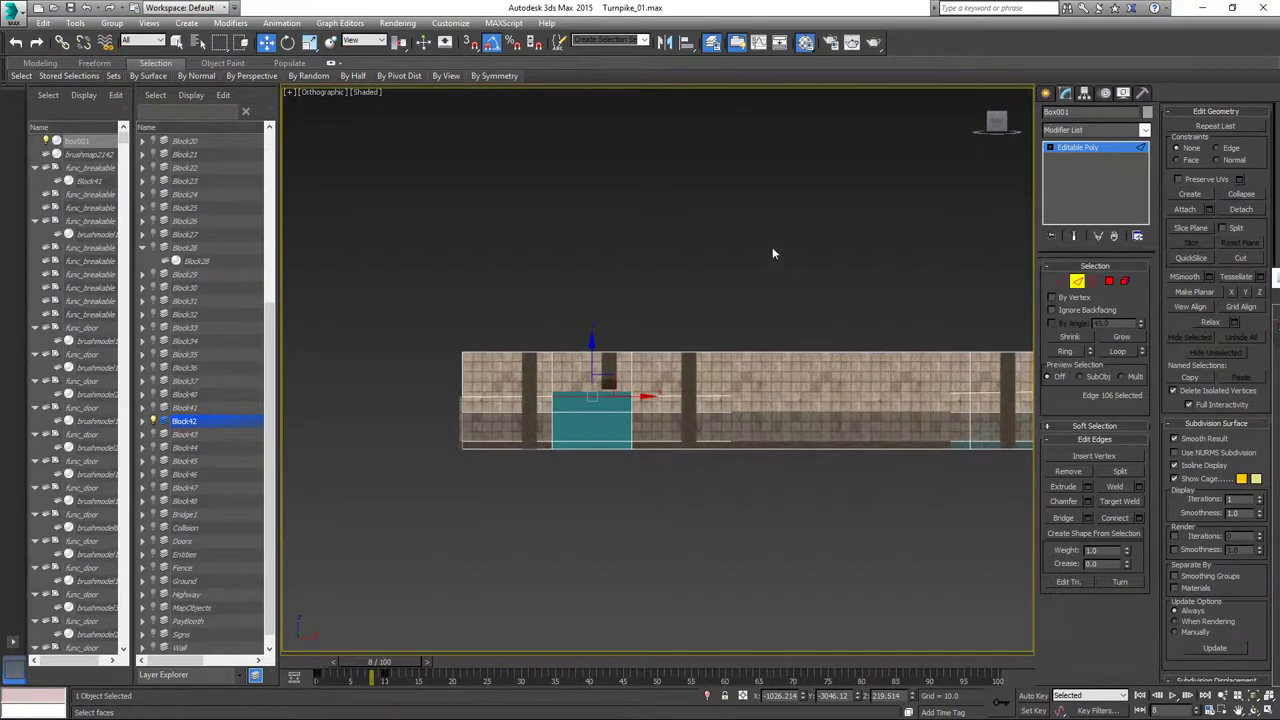
middle_drag(698, 373, 938, 85)
mouse_move(368, 665)
mouse_down()
mouse_move(297, 678)
mouse_move(352, 672)
mouse_up()
key(w)
middle_drag(520, 483, 743, 462)
click(1116, 352)
middle_drag(880, 300, 720, 366)
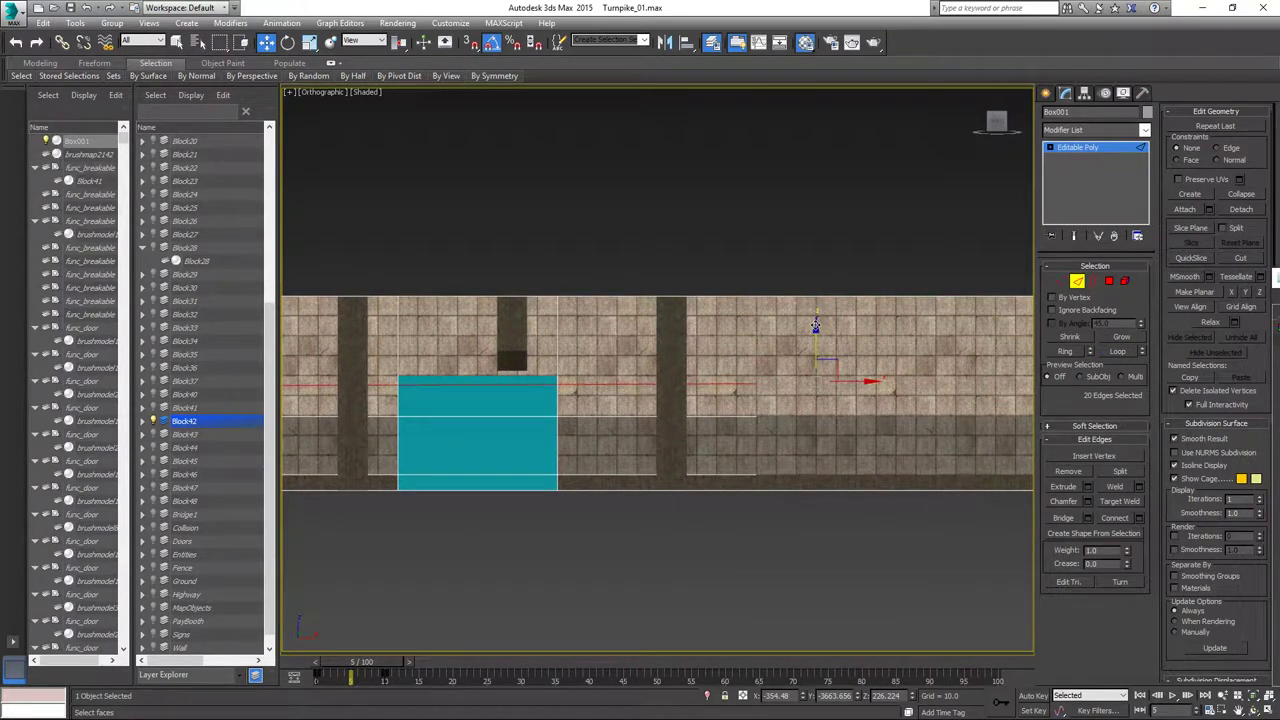
drag(816, 327, 816, 310)
alt+middle_drag(713, 406, 530, 321)
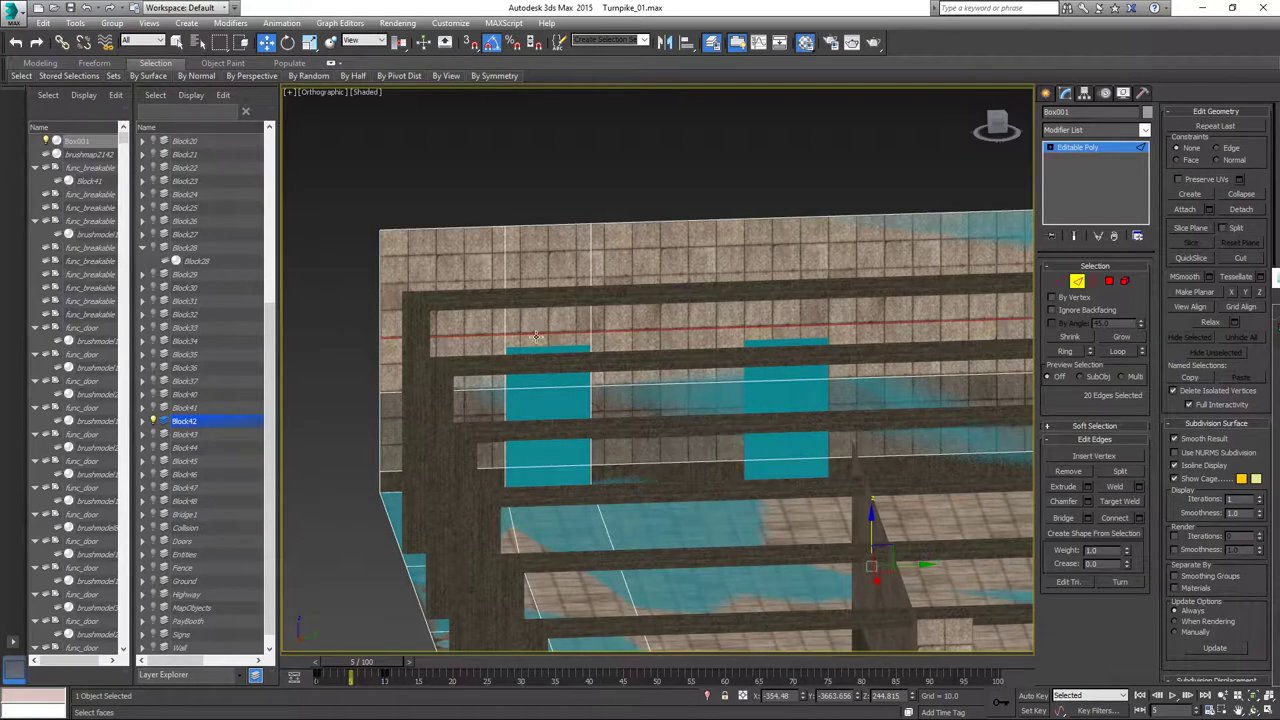
click(536, 333)
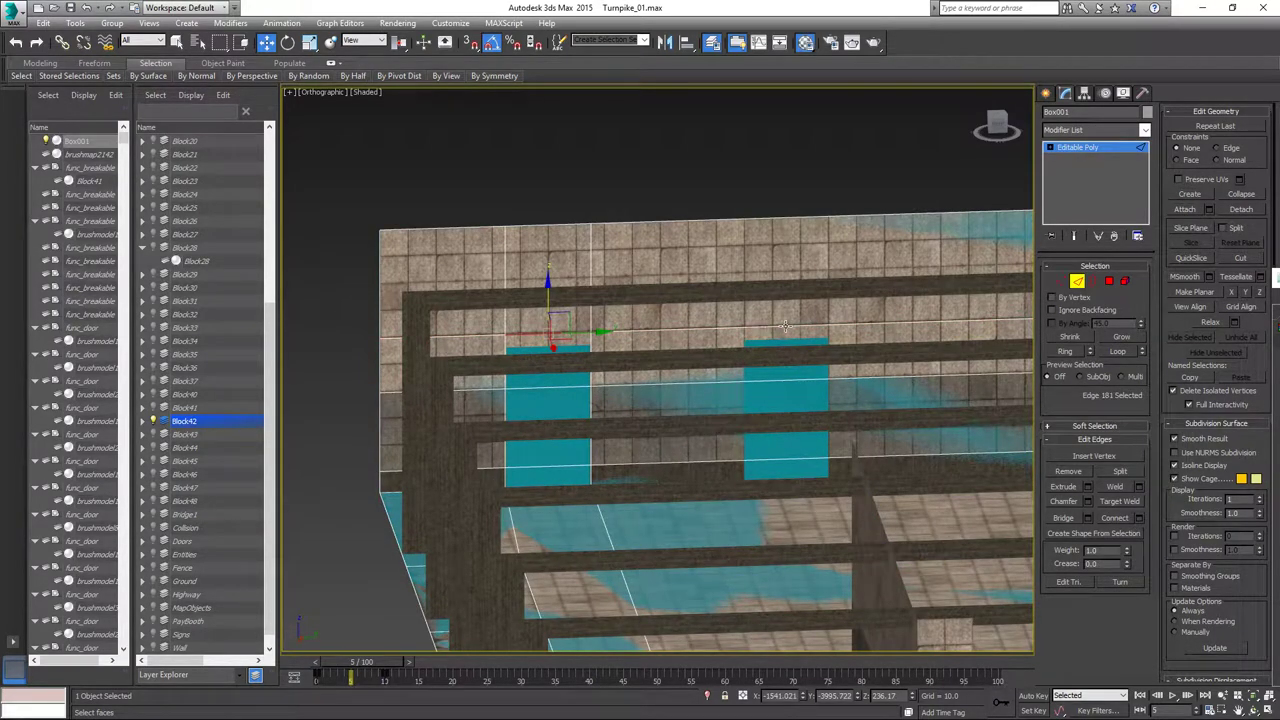
ctrl+click(784, 328)
alt+middle_drag(622, 360, 596, 356)
Connect the width-crossing edges between the second and third lengthwise loops with a fourth lengthwise loop.
click(563, 287)
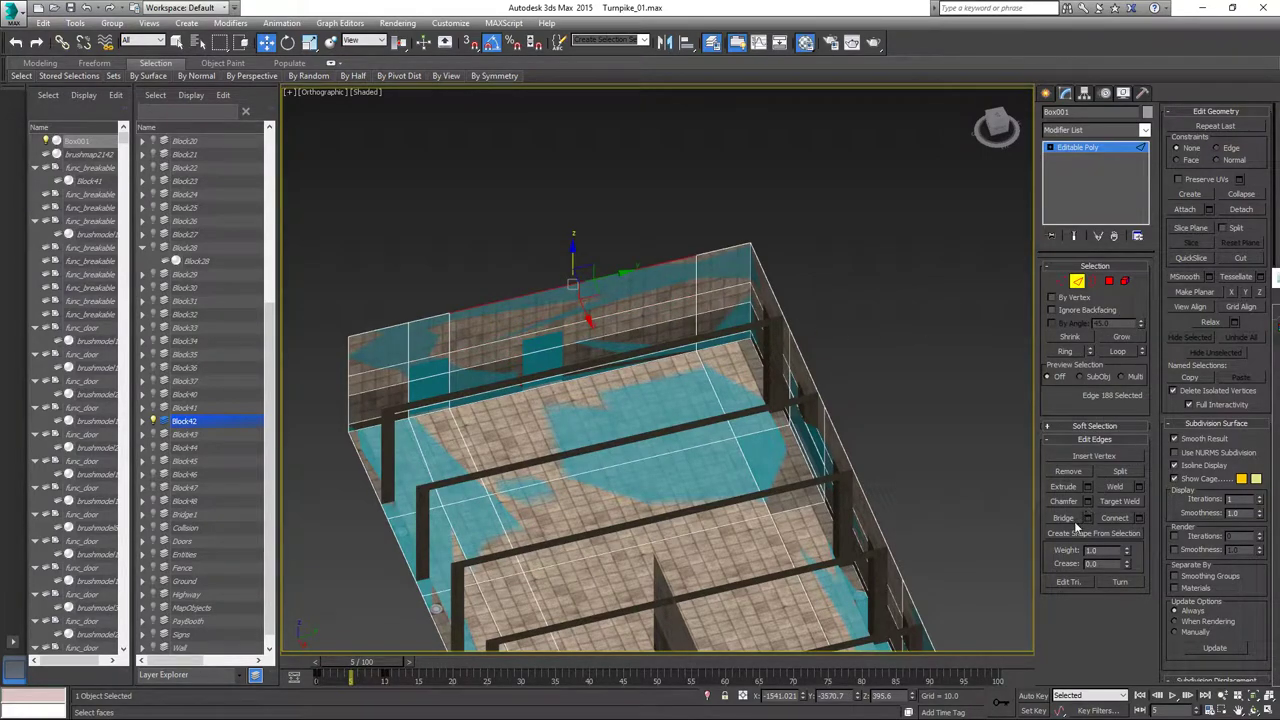
click(1062, 352)
alt+middle_drag(600, 330, 580, 244)
alt+middle_drag(665, 318, 639, 318)
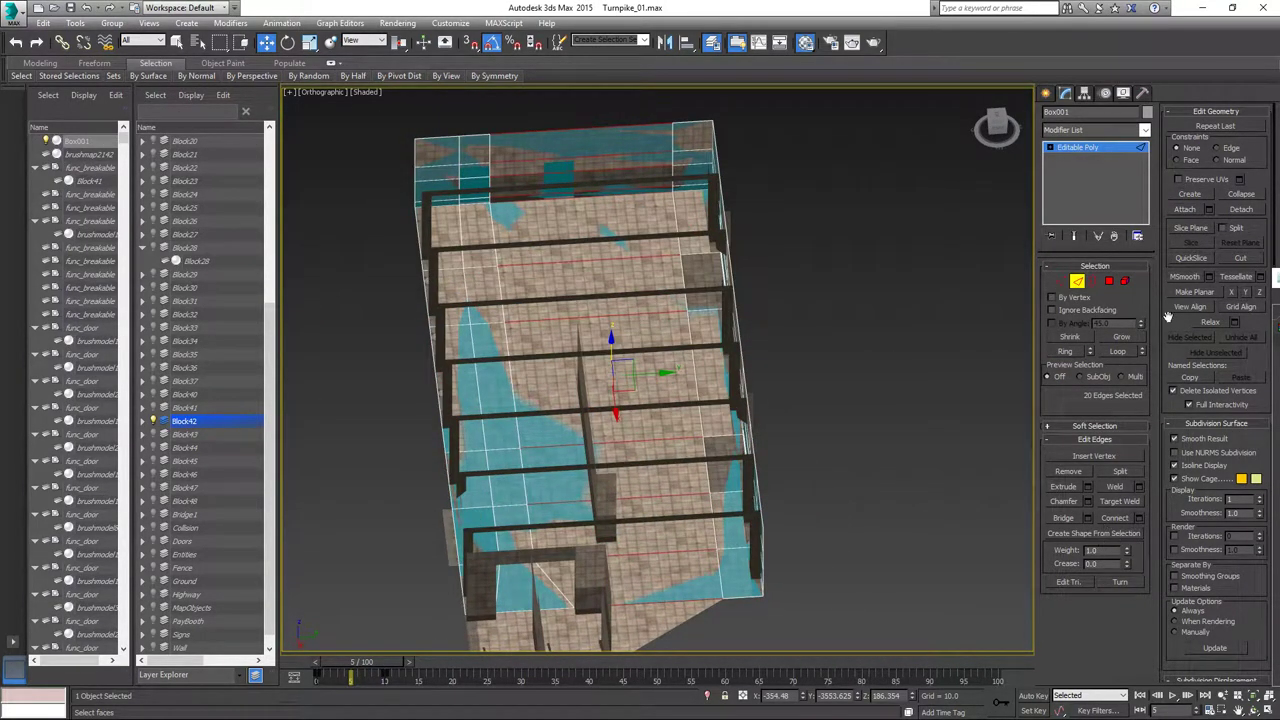
click(1108, 518)
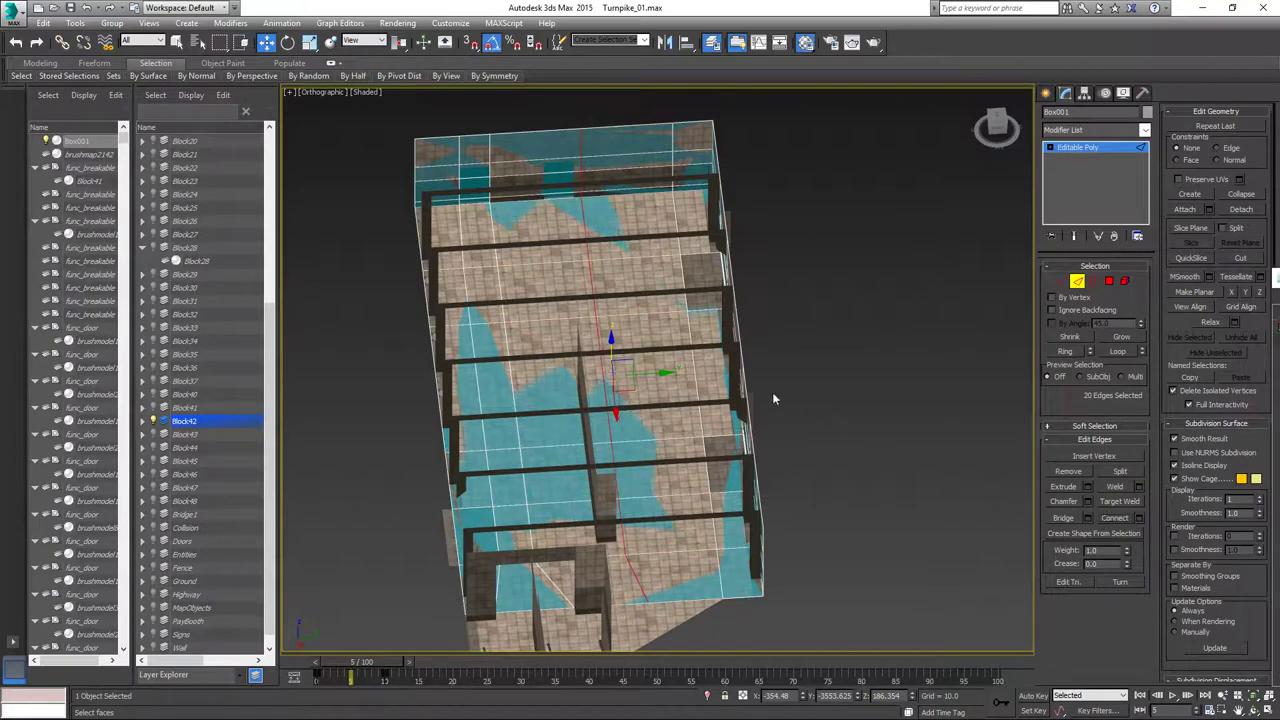
Move the fourth lengthwise loop to about Y -3700, flush with the near side of the end wall's second doorway.
middle_drag(595, 405, 610, 424)
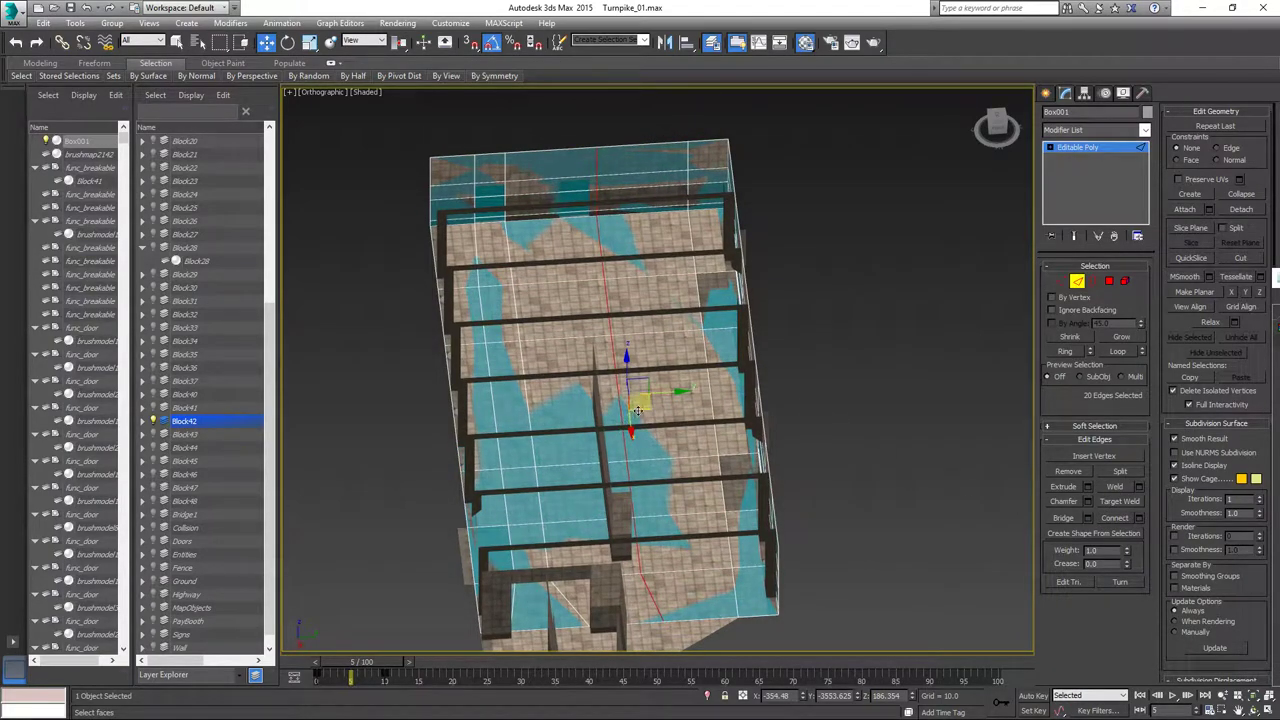
drag(672, 392, 636, 404)
alt+middle_drag(636, 404, 657, 337)
scroll(709, 300, up, 5)
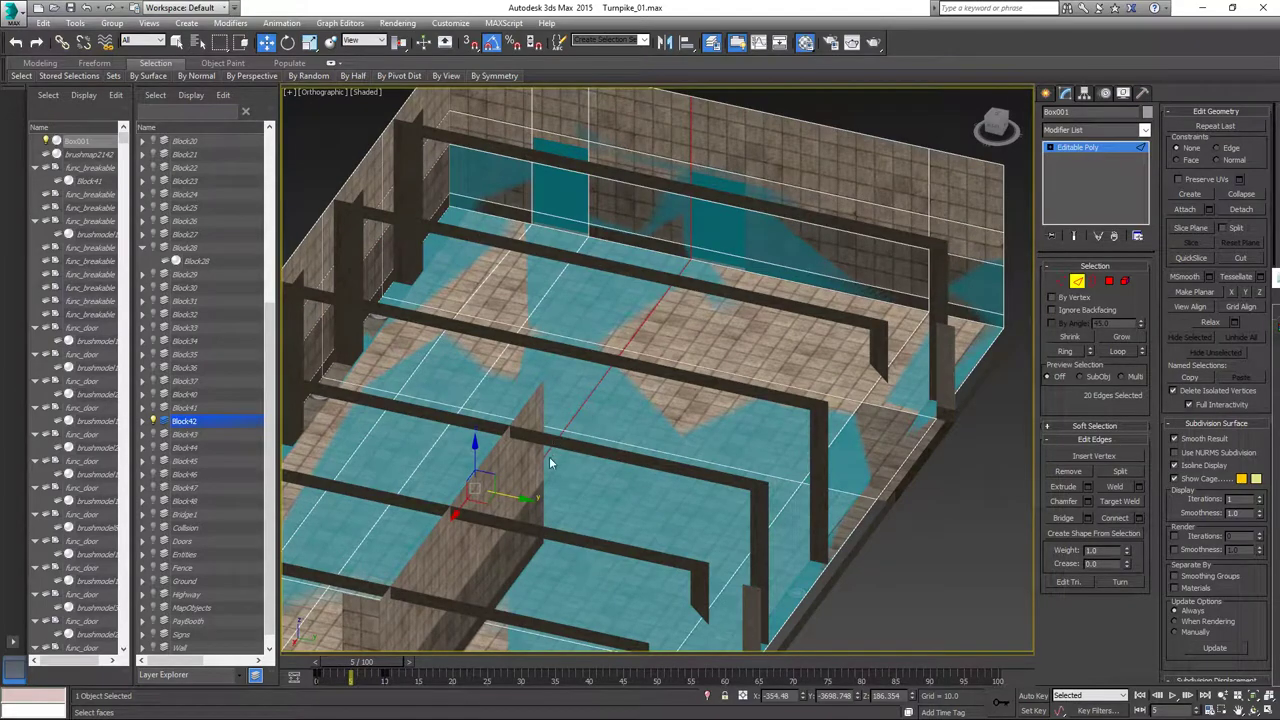
drag(522, 497, 521, 499)
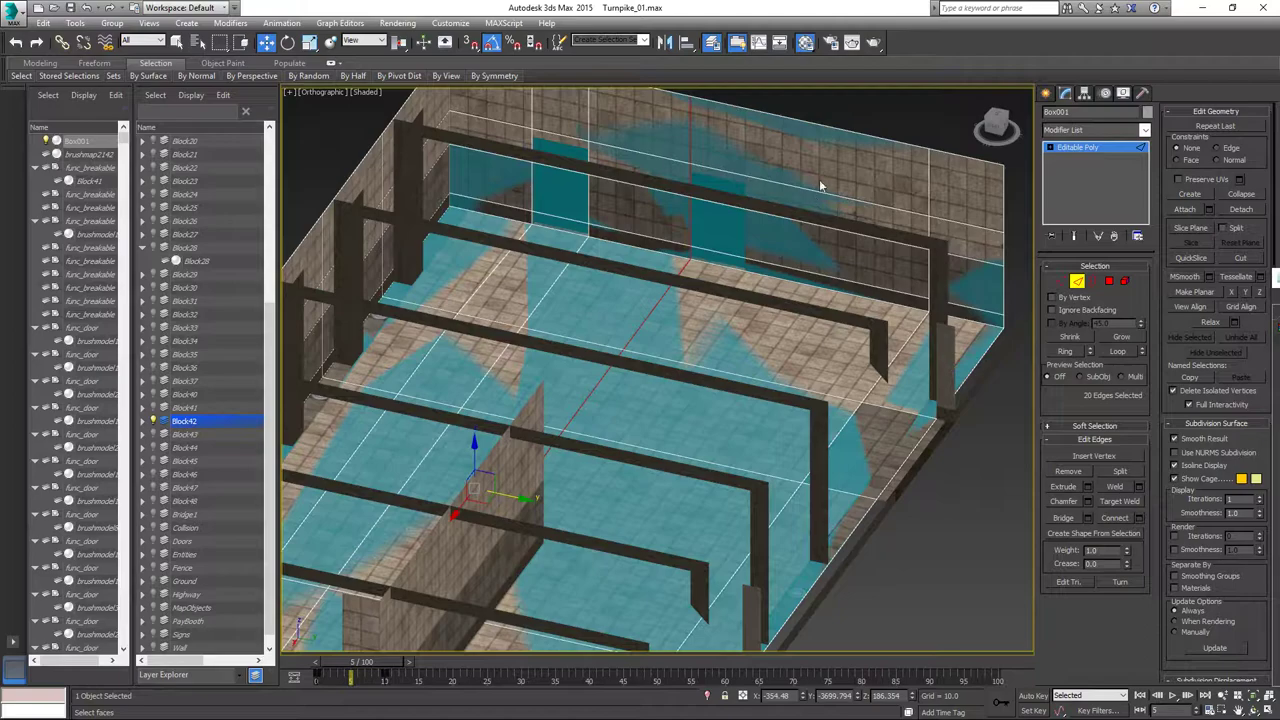
Connect the edges between the fourth and third lengthwise loops with a fifth loop and move it to the second doorway's other side.
click(818, 127)
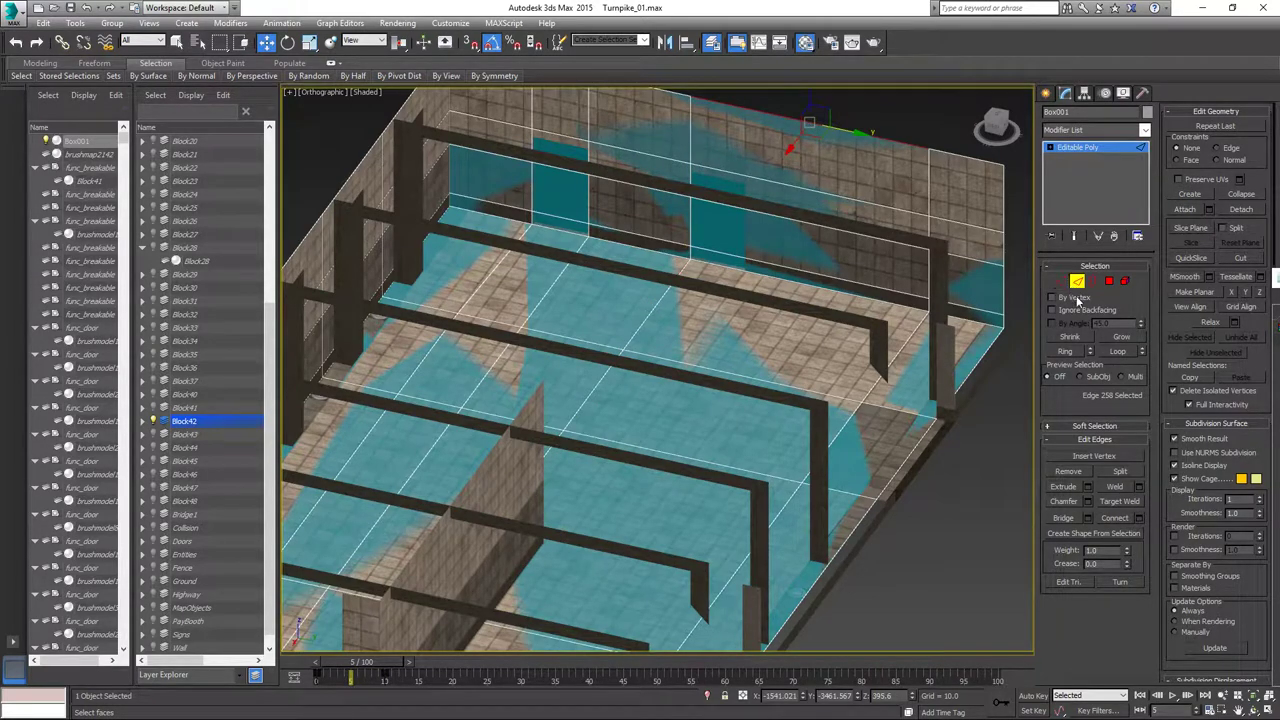
click(1077, 355)
click(1105, 522)
alt+middle_drag(717, 365, 761, 387)
drag(723, 490, 651, 520)
Select the horizontal edge above the stair-side wall's opening in perspective view and raise it to about Z 317.
mouse_move(591, 495)
alt+middle_down()
mouse_move(683, 467)
mouse_move(812, 473)
mouse_move(772, 528)
mouse_move(754, 371)
mouse_move(824, 385)
mouse_move(826, 397)
mouse_move(797, 406)
mouse_move(757, 380)
mouse_move(752, 392)
mouse_move(742, 376)
mouse_move(759, 341)
alt+middle_up()
scroll(754, 360, up, 3)
click(750, 338)
key(p)
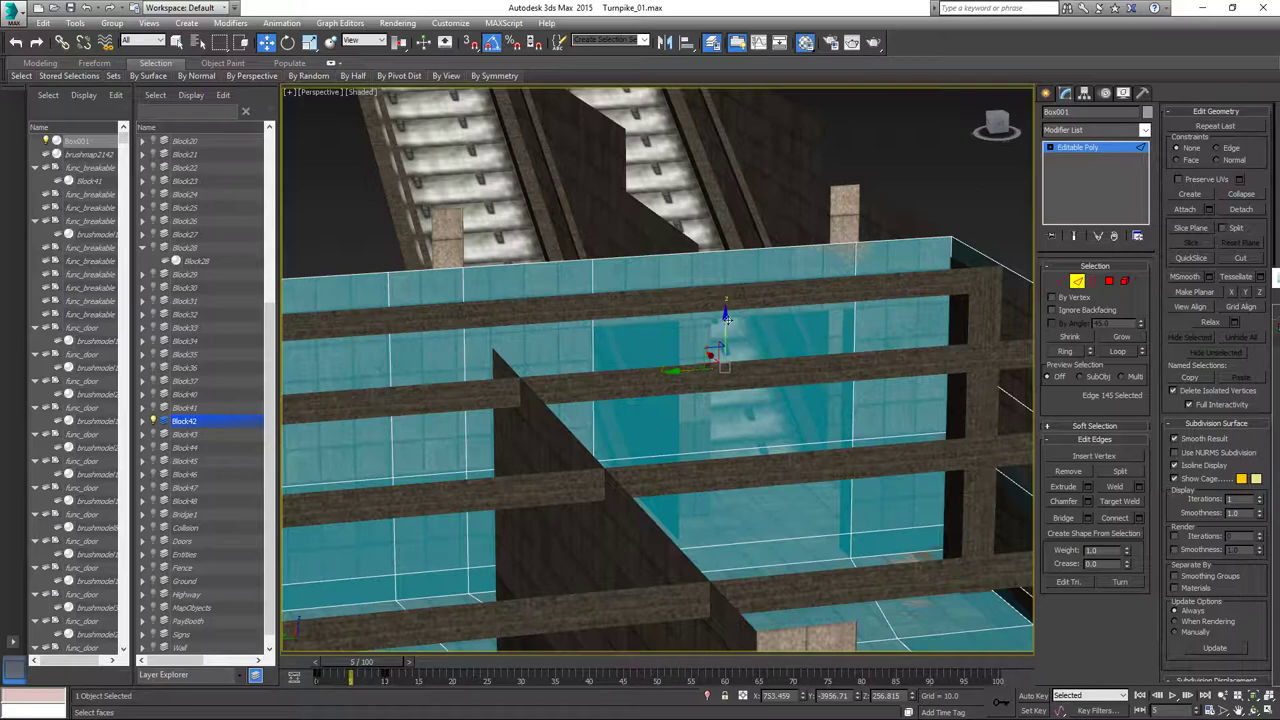
drag(727, 317, 721, 268)
Select the horizontal edges above the end wall's two doorways and lower them to about Z 220, flush with the doorway tops.
scroll(726, 318, down, 5)
alt+middle_drag(750, 372, 730, 429)
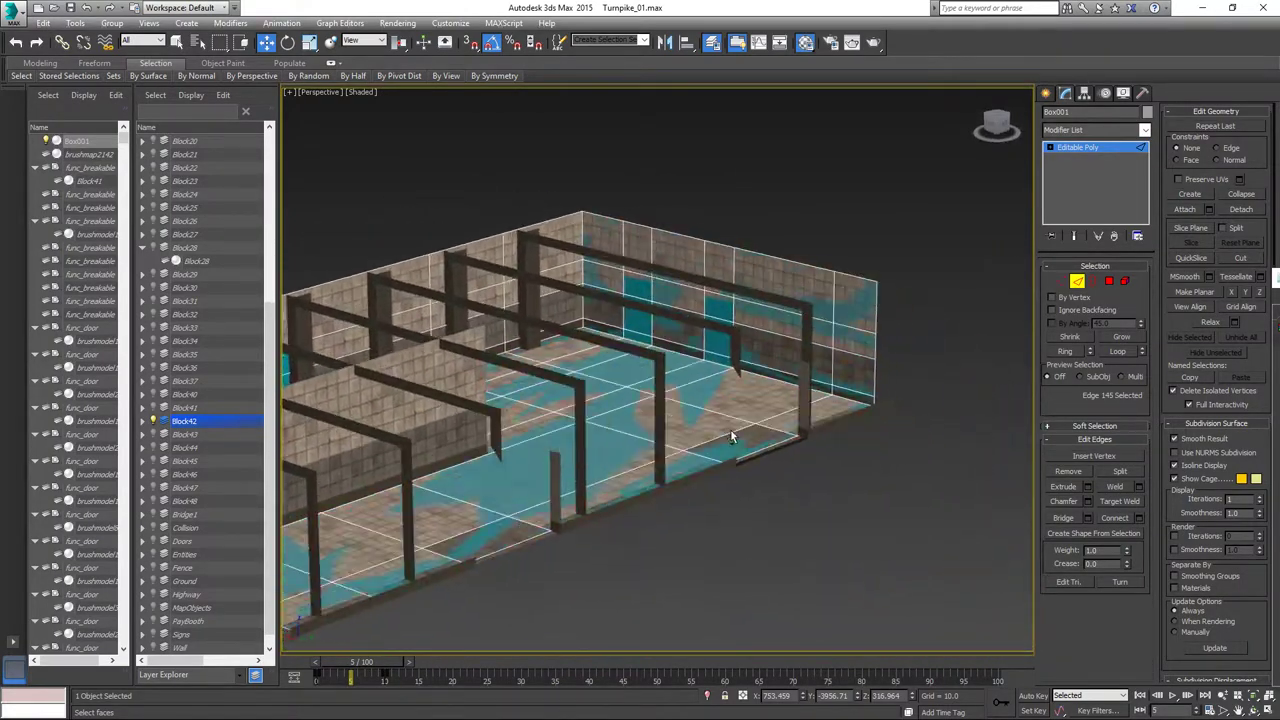
scroll(683, 360, up, 5)
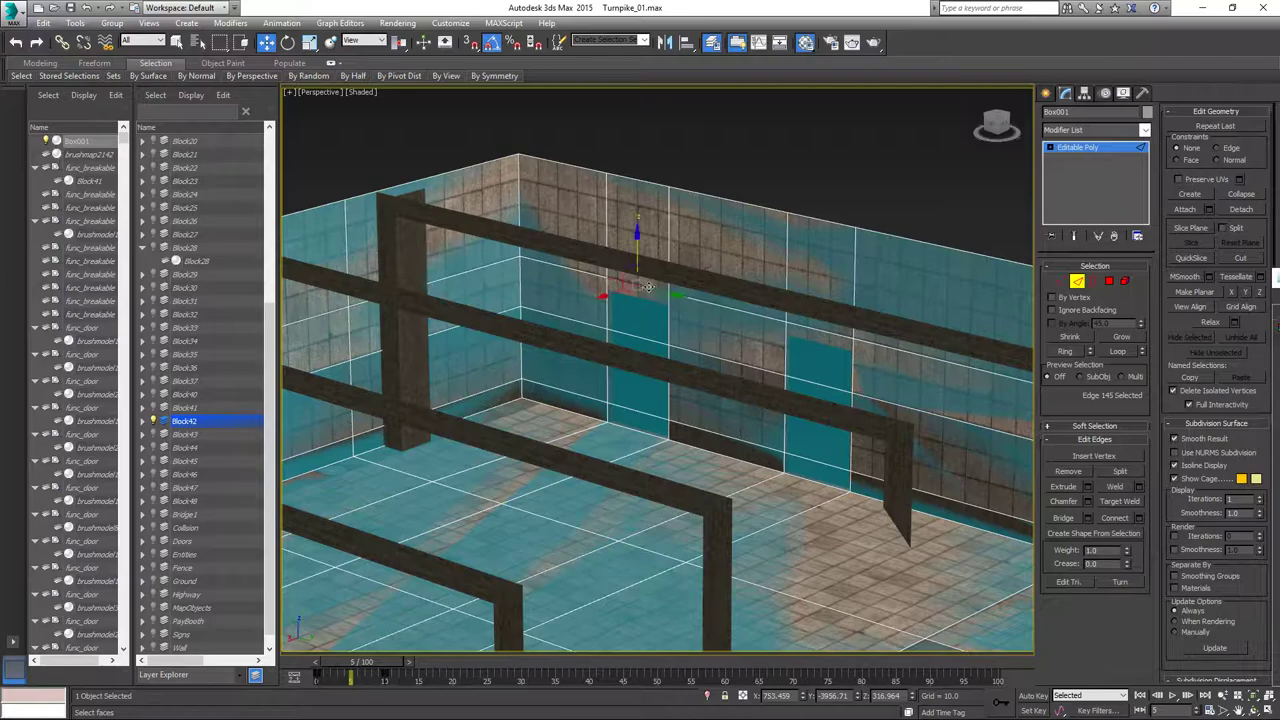
ctrl+click(812, 330)
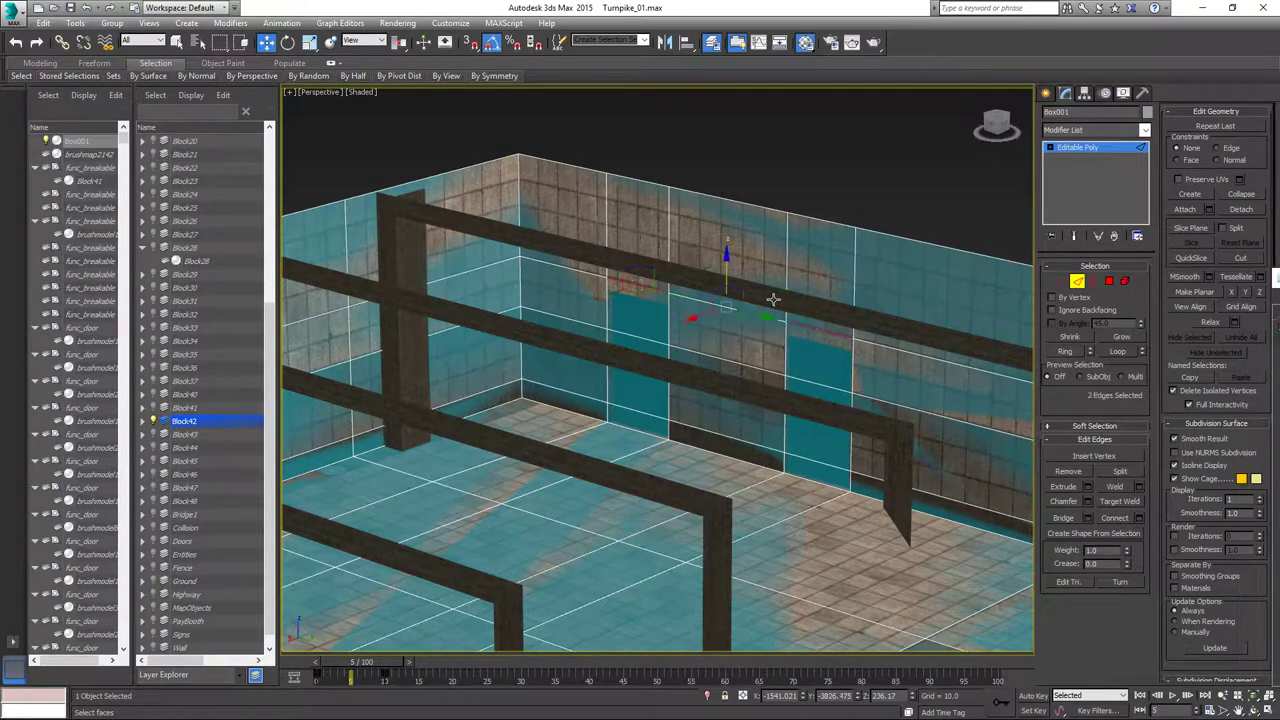
drag(726, 255, 726, 266)
Ring-select the floor edges spanning the strip beside the long wall with the large opening and connect them with a new lengthwise loop.
alt+middle_drag(803, 366, 740, 312)
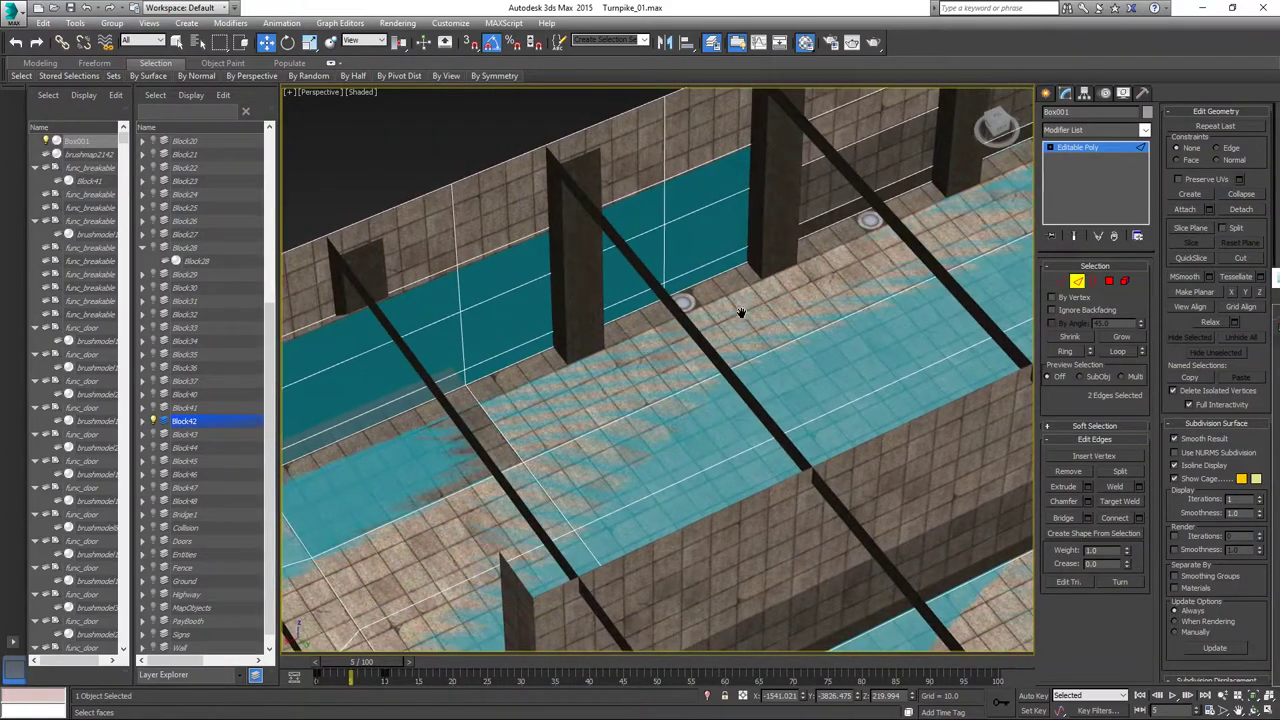
alt+middle_drag(387, 480, 517, 416)
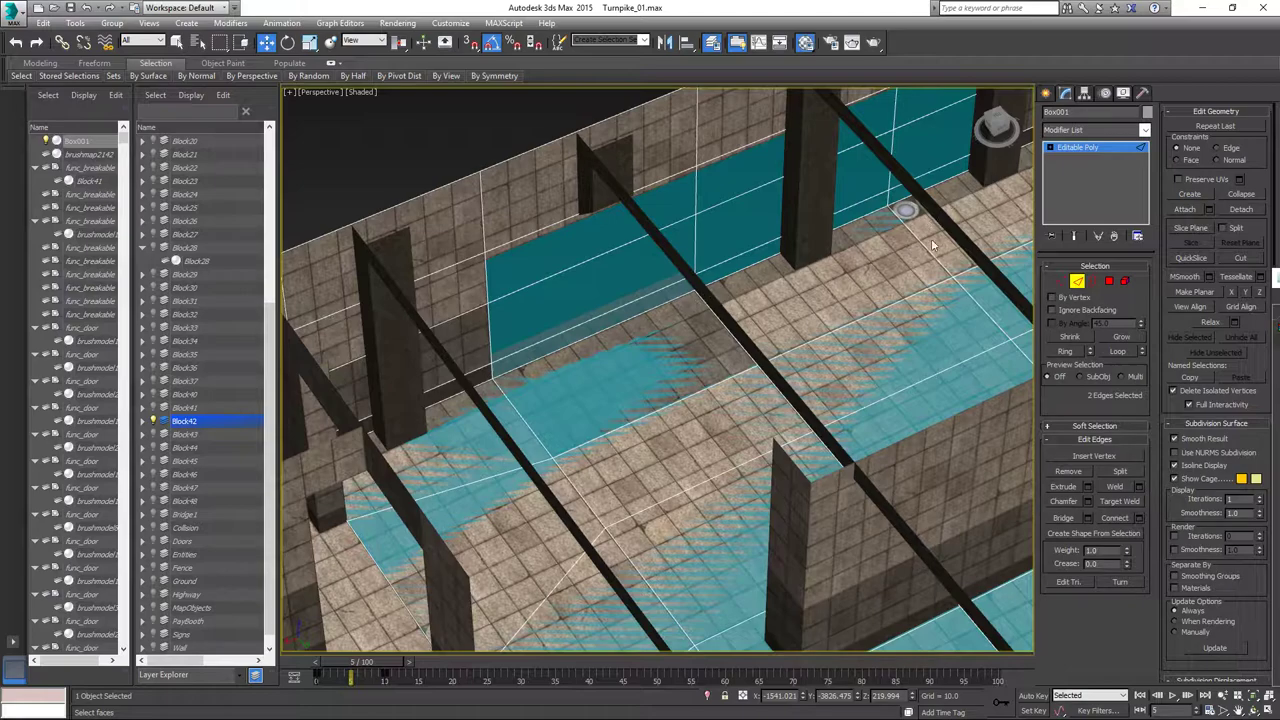
click(719, 324)
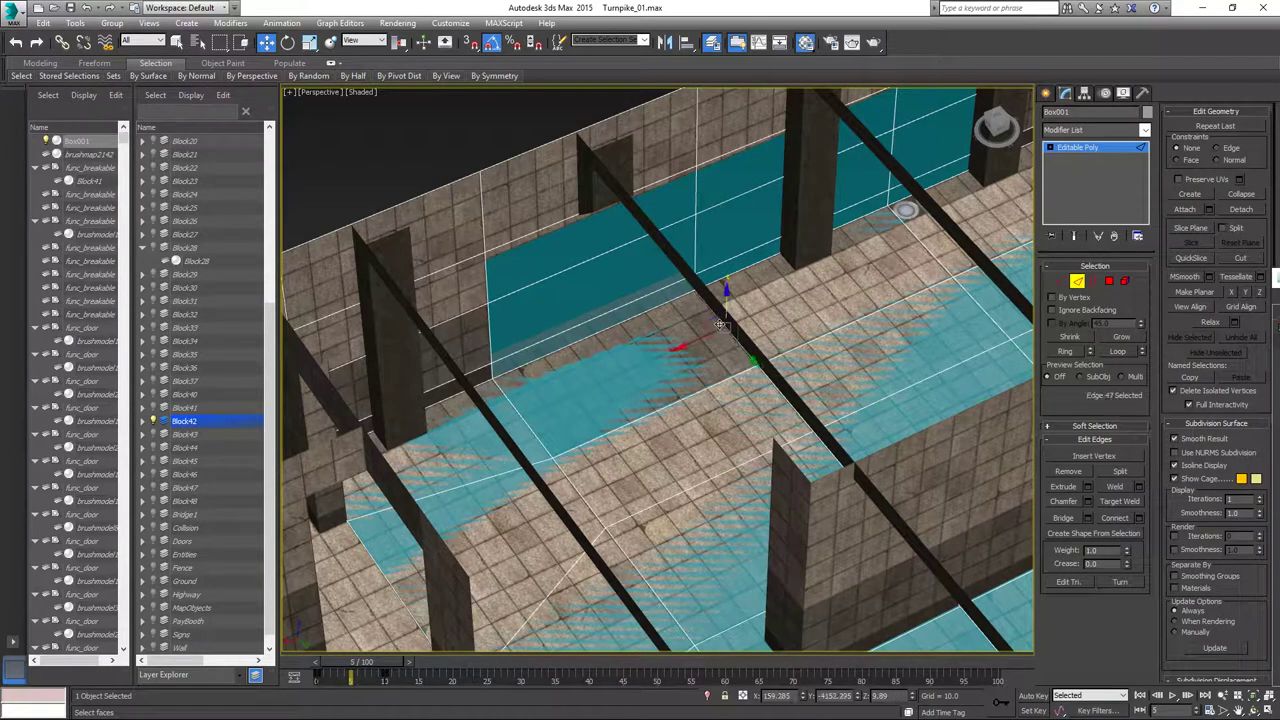
click(1065, 353)
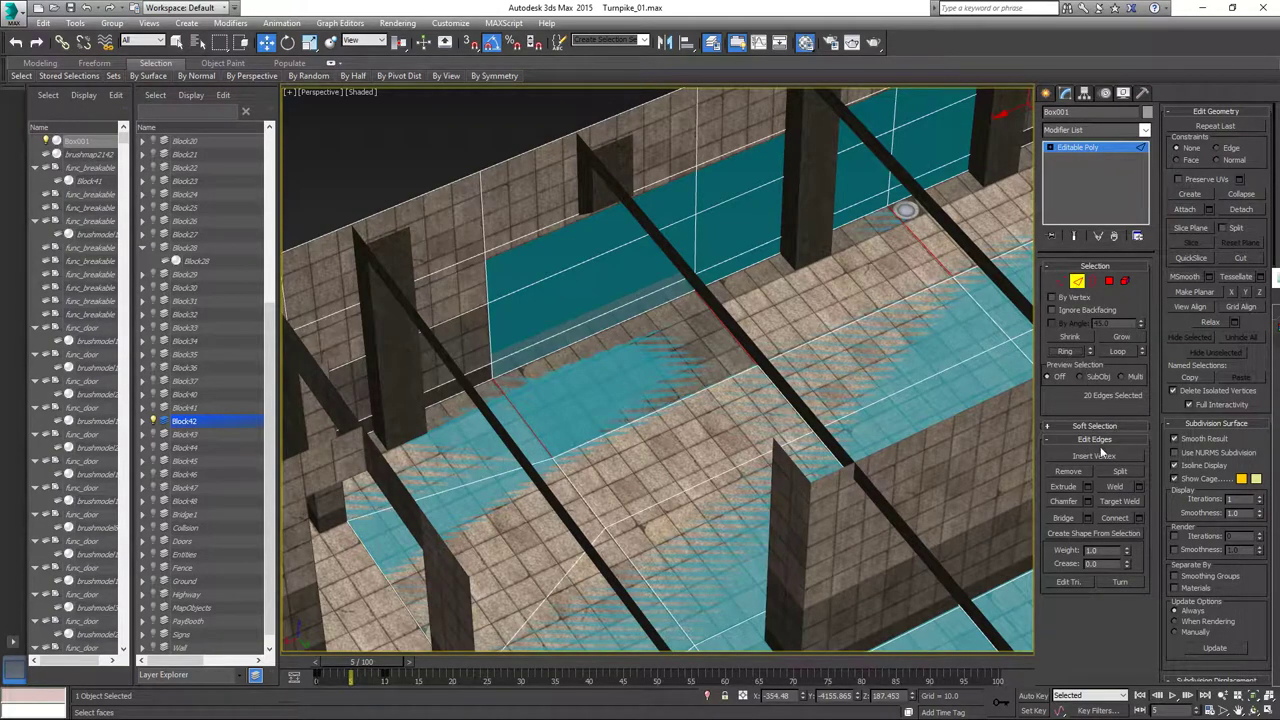
click(1115, 518)
alt+middle_drag(880, 395, 651, 490)
alt+middle_drag(580, 449, 893, 424)
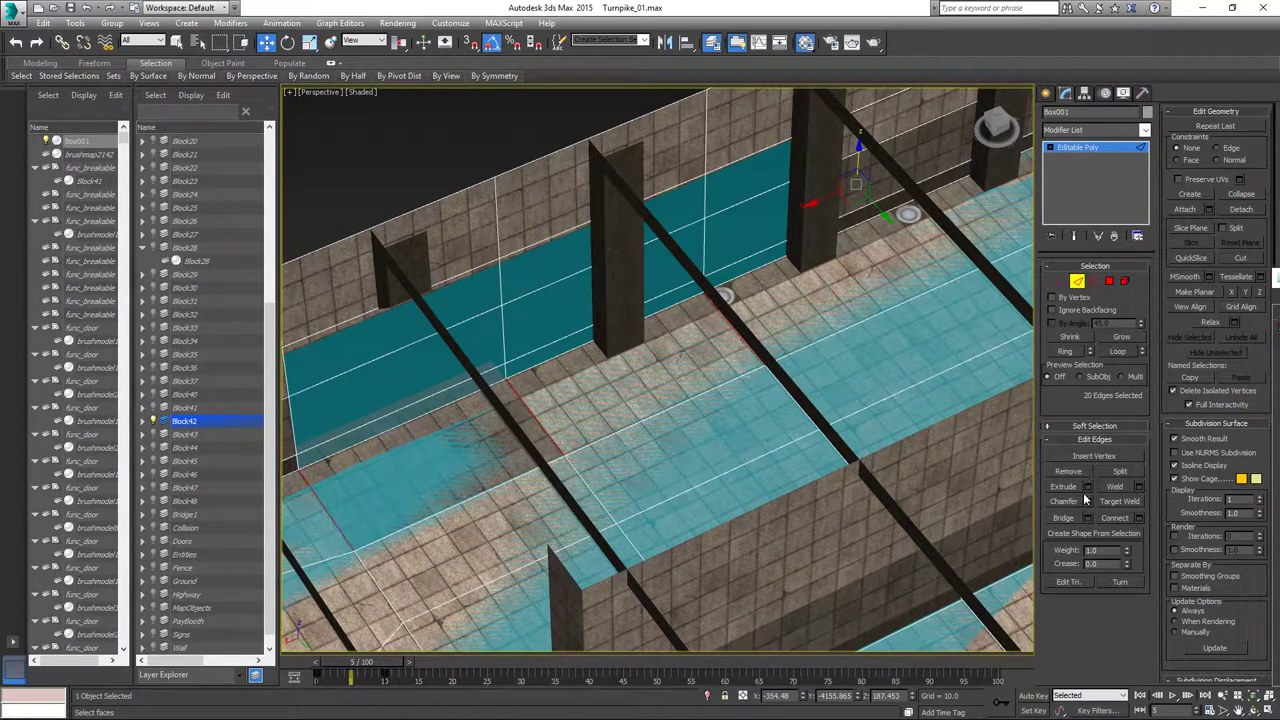
Move the new lengthwise loop toward the long wall to about Y -4195, in line with the pillar bases.
alt+middle_drag(829, 451, 815, 372)
scroll(845, 307, up, 2)
drag(826, 316, 796, 290)
middle_drag(649, 441, 701, 417)
scroll(747, 434, down, 4)
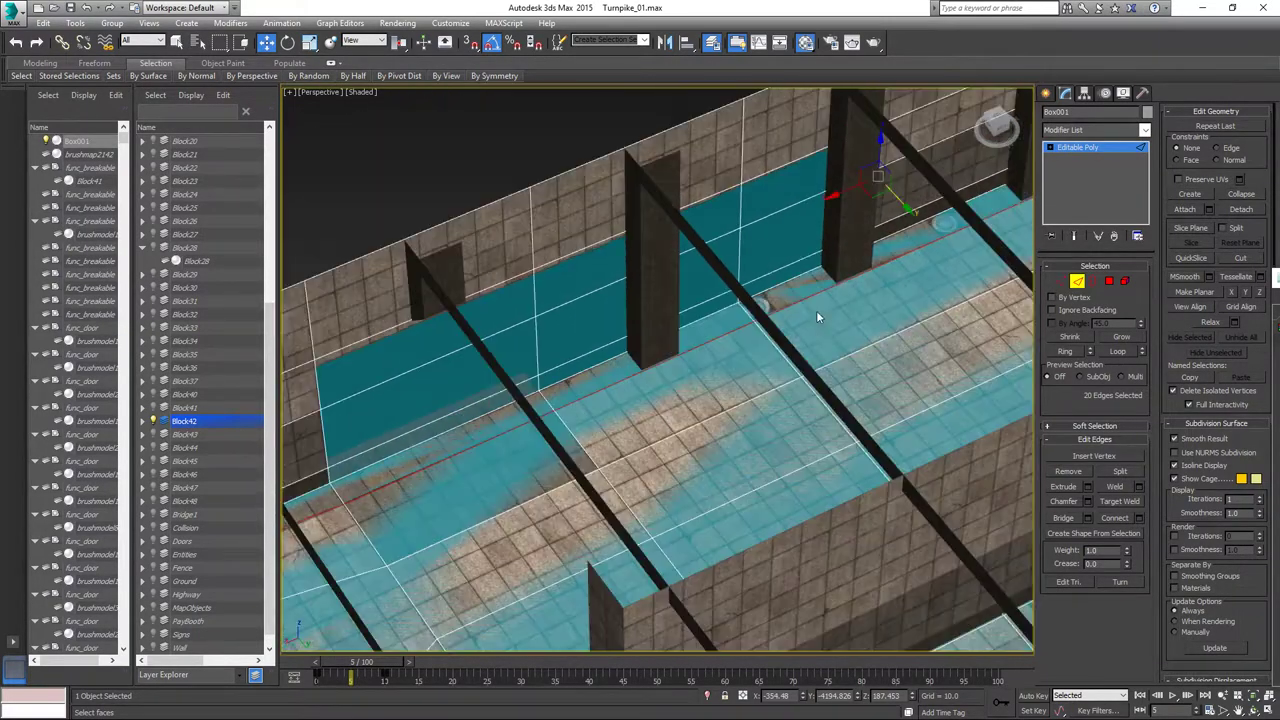
alt+middle_drag(582, 460, 823, 511)
alt+middle_drag(755, 478, 683, 466)
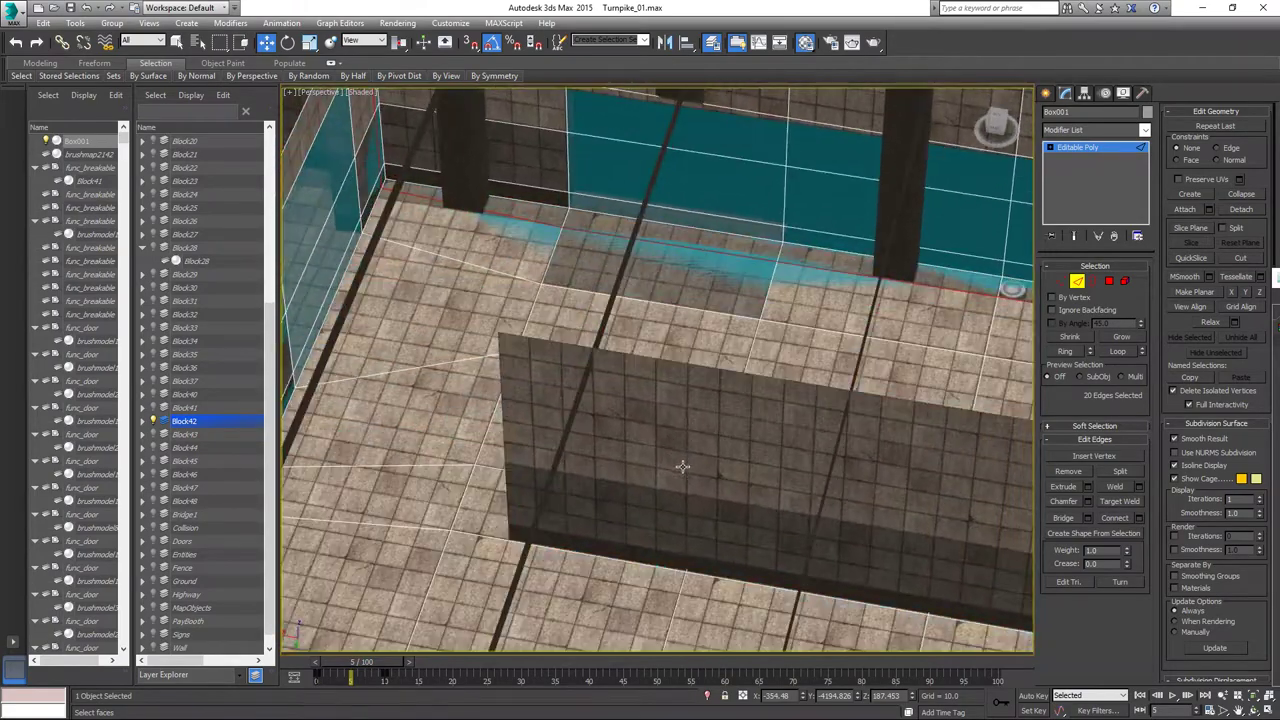
middle_drag(717, 300, 634, 399)
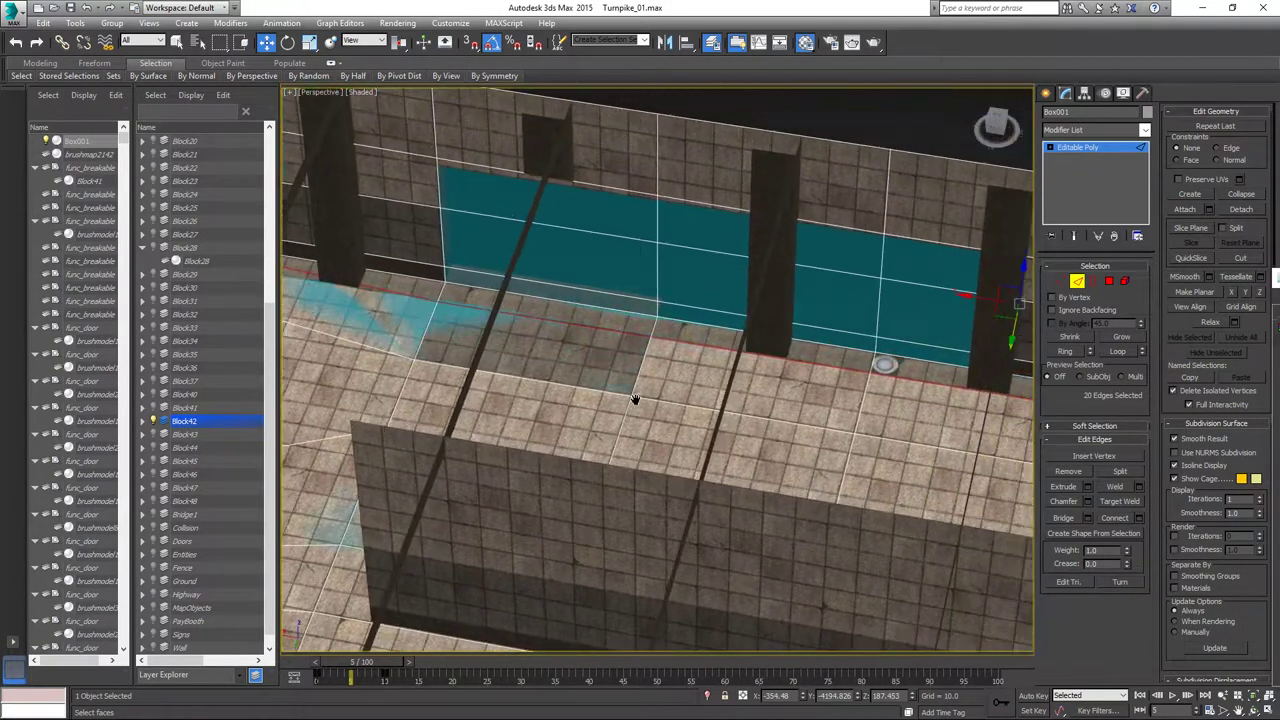
alt+middle_drag(866, 386, 809, 363)
right_click(950, 333)
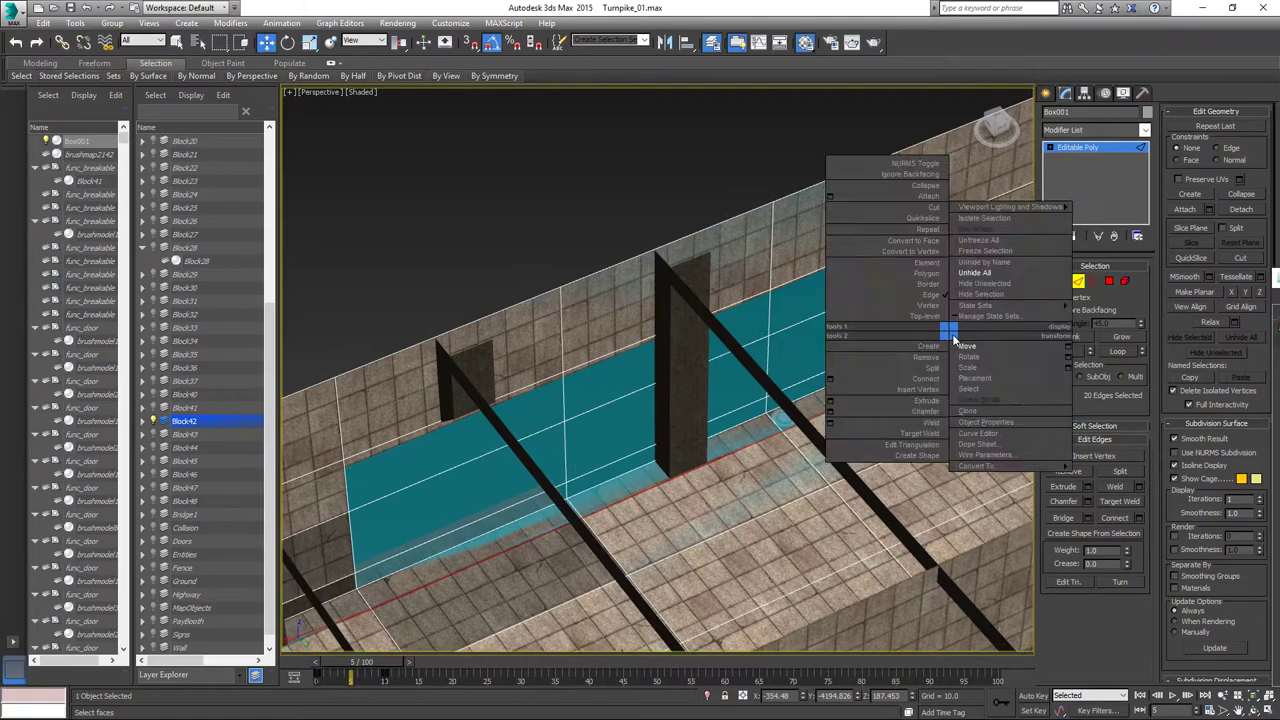
click(970, 367)
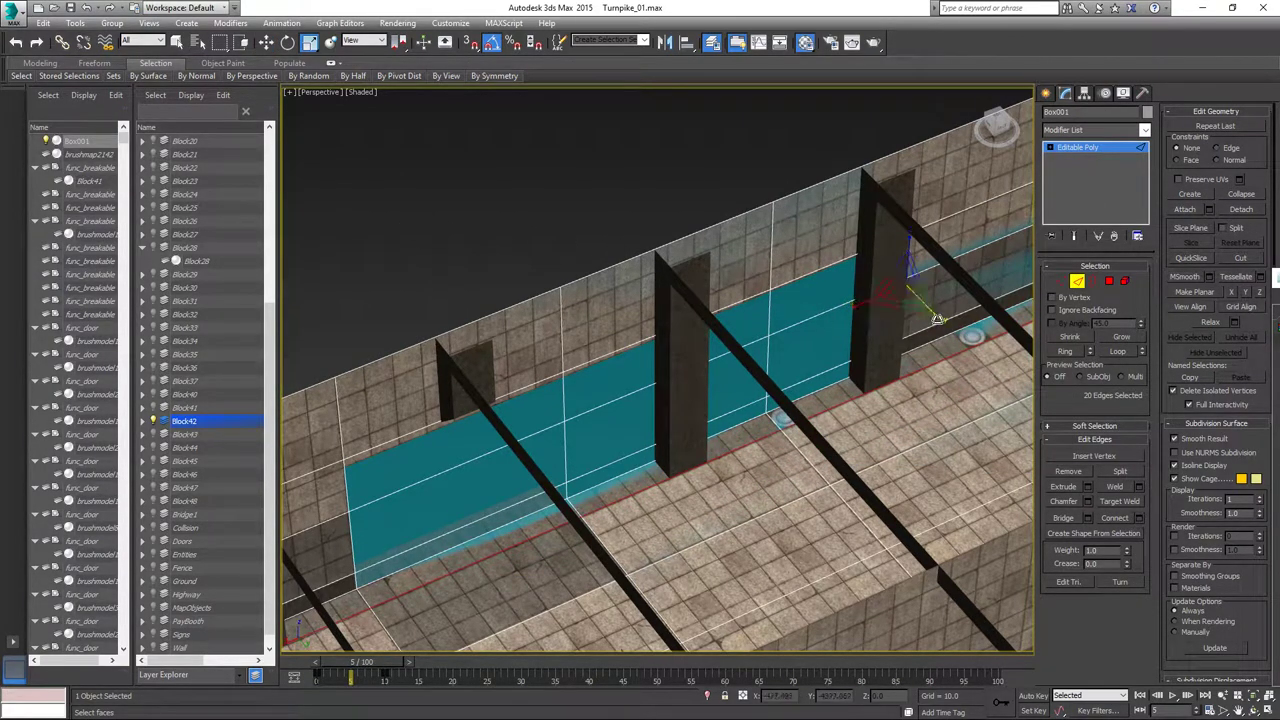
drag(637, 250, 589, 249)
right_click(880, 290)
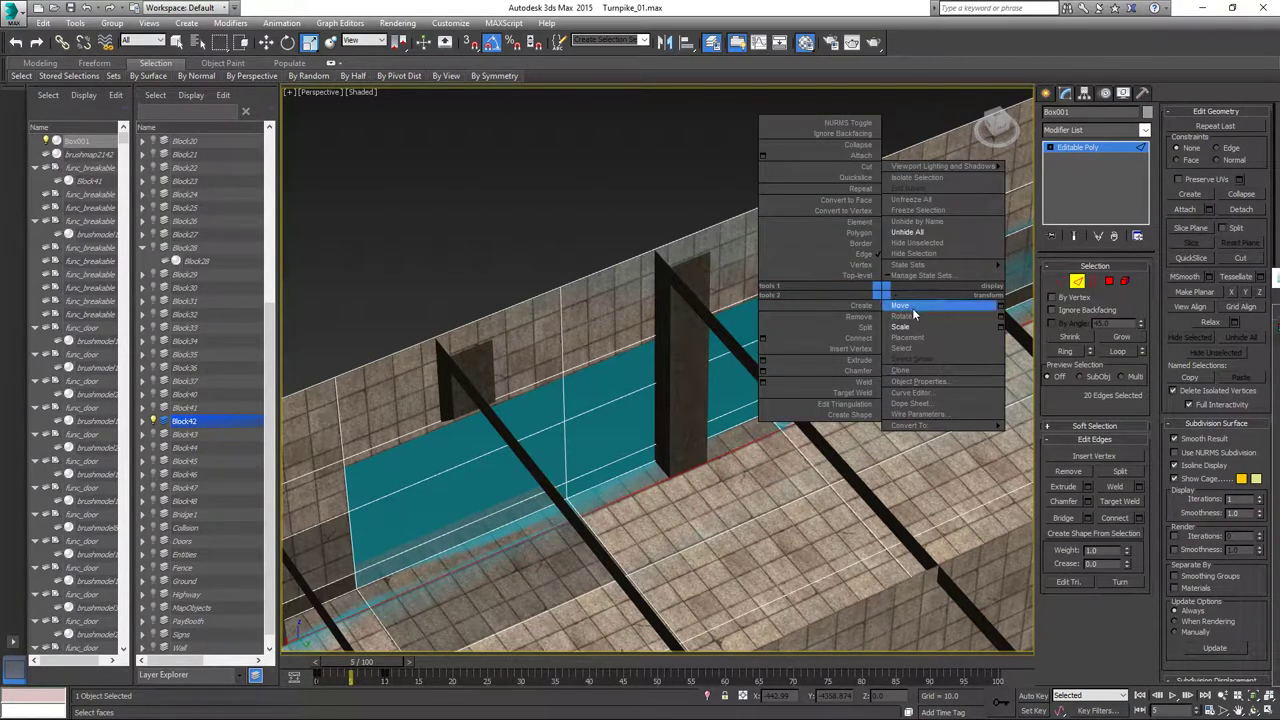
click(900, 305)
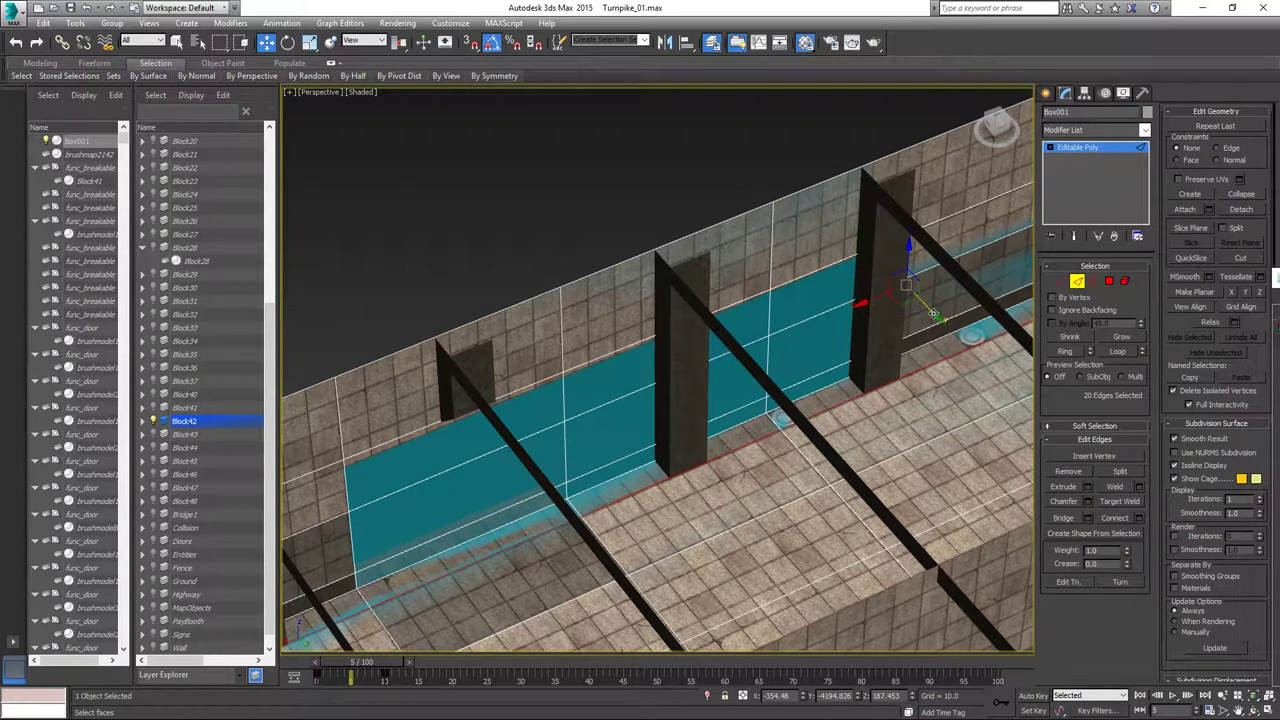
Ring-select the outermost floor edges beside the opposite long wall and connect them with a lengthwise loop.
middle_drag(937, 415, 622, 317)
scroll(626, 317, down, 5)
alt+middle_drag(681, 428, 738, 433)
scroll(864, 446, up, 10)
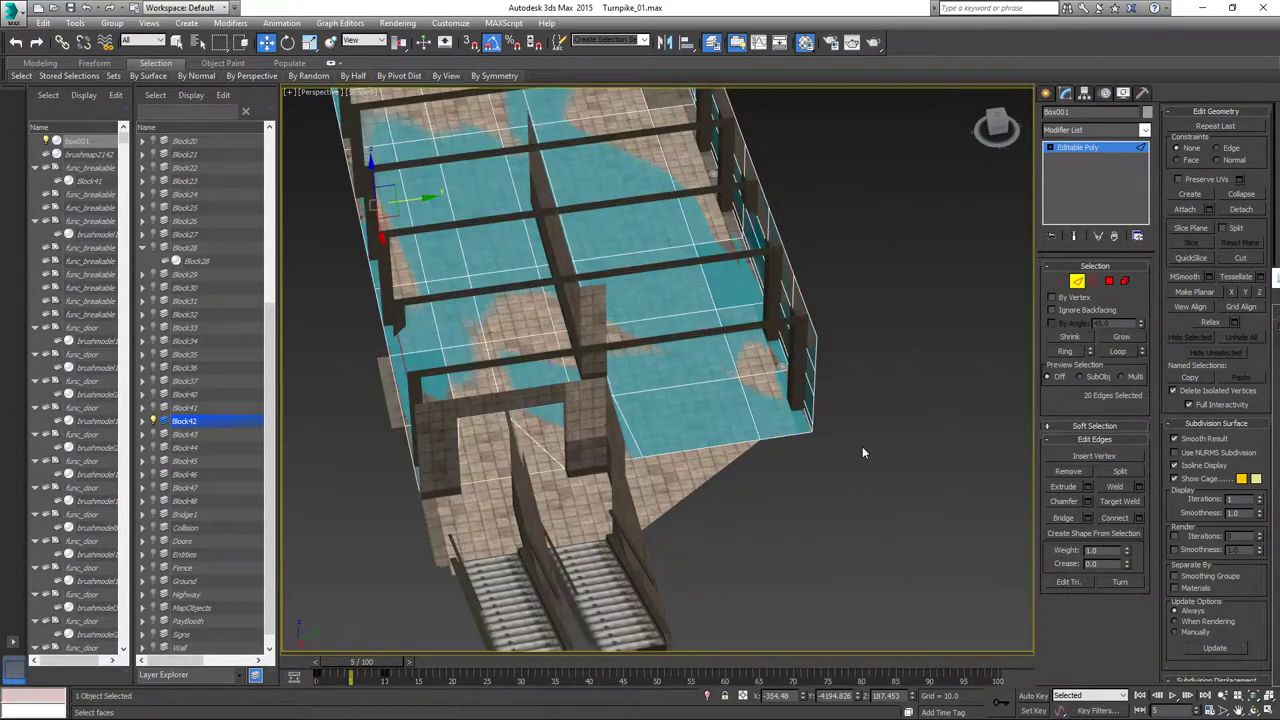
click(754, 422)
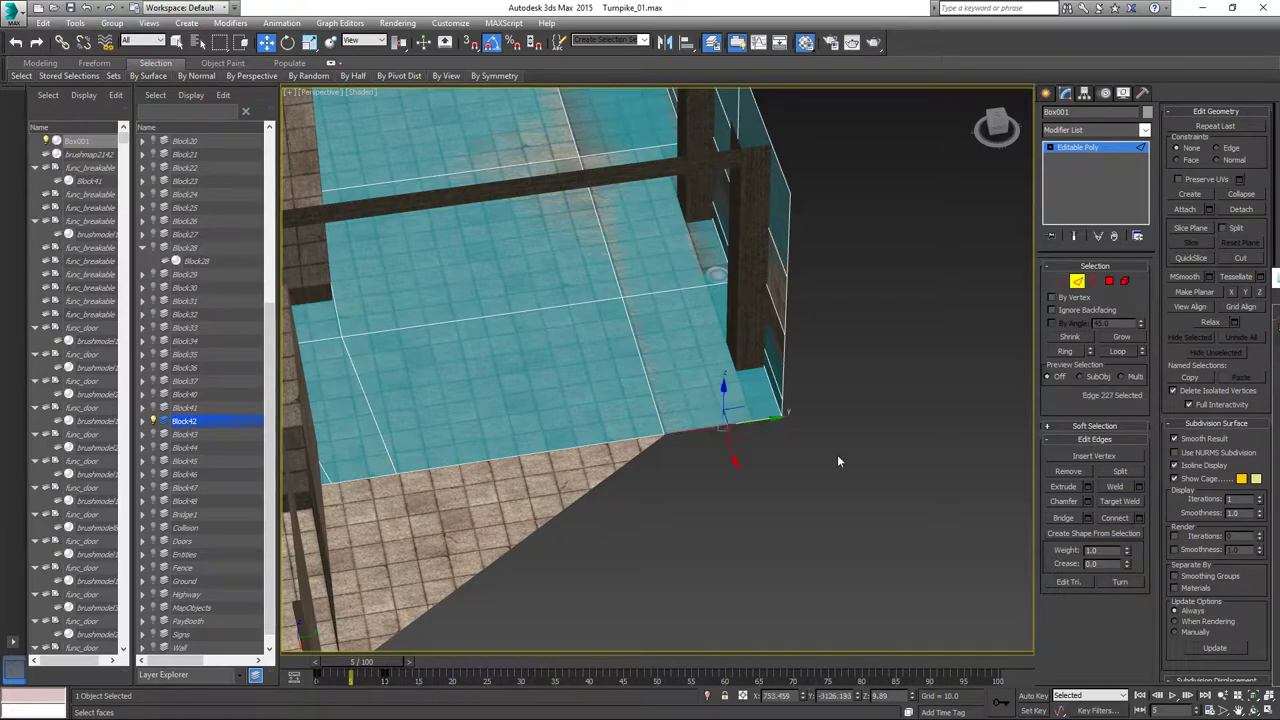
click(1070, 352)
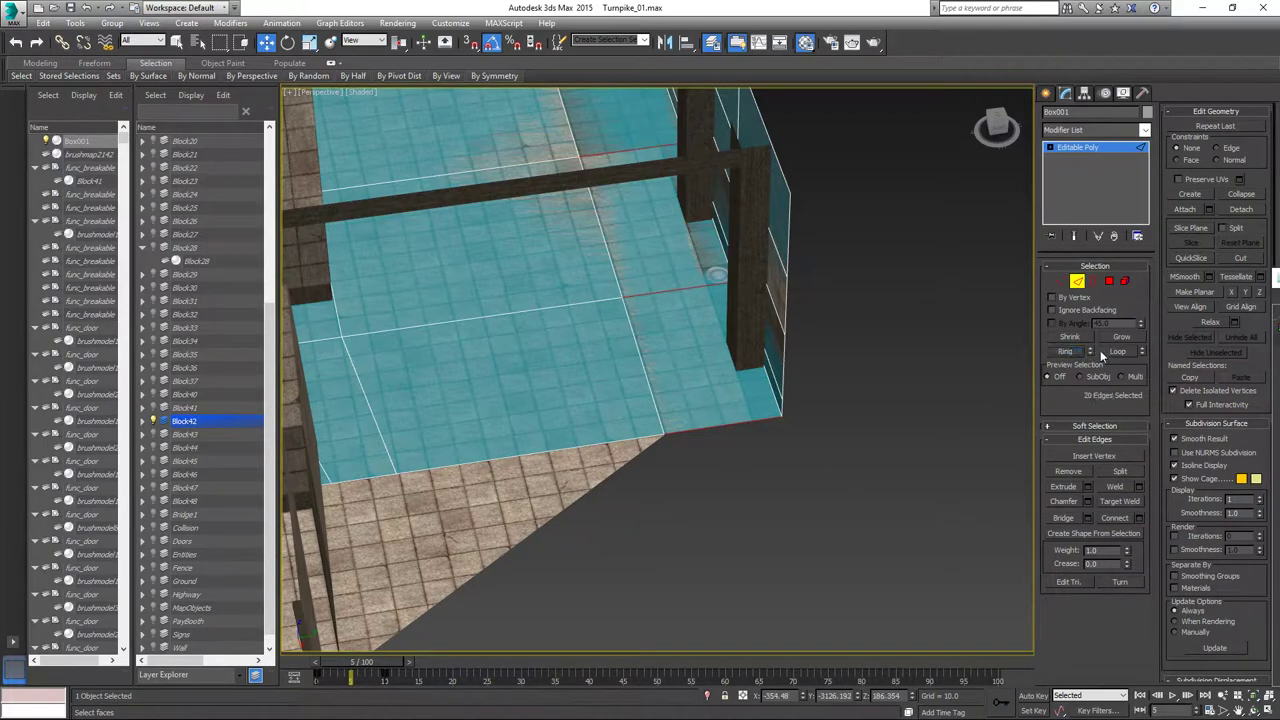
click(1117, 519)
Move the opposite side's new loop toward its wall to about Y -3086, in line with the pillar bases.
middle_drag(697, 322, 732, 521)
alt+middle_drag(669, 286, 694, 368)
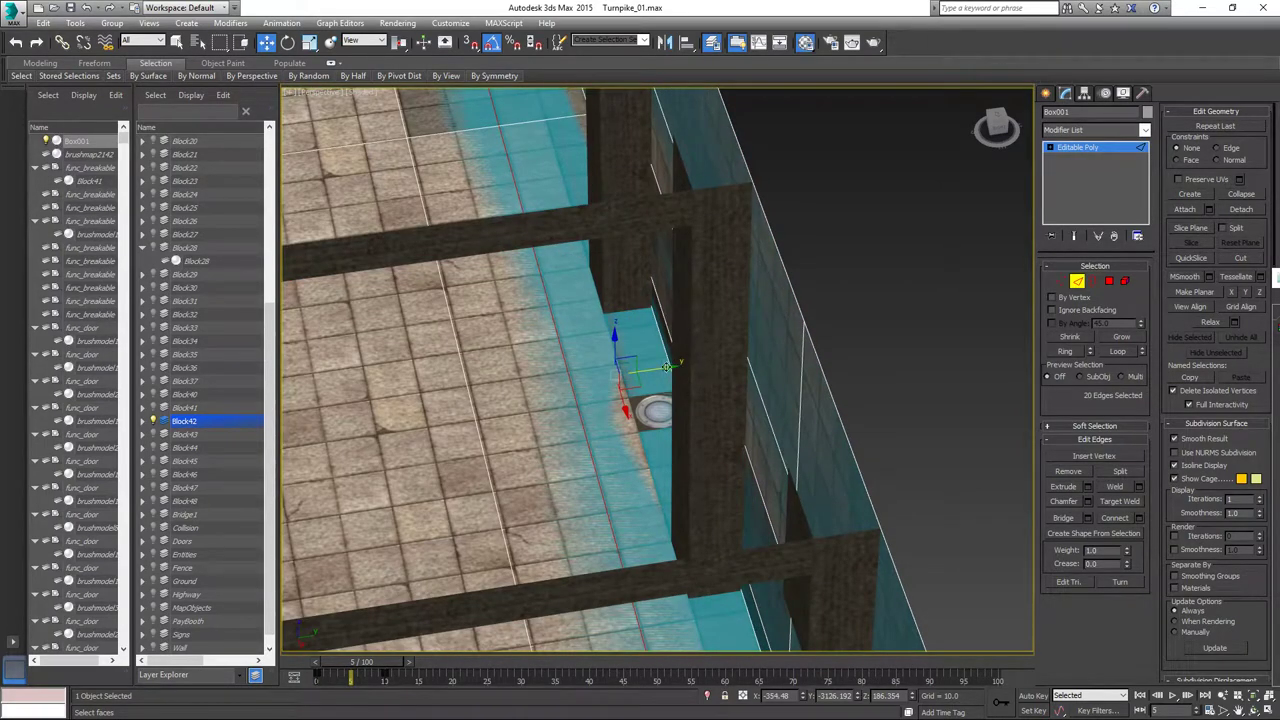
drag(666, 367, 723, 357)
scroll(611, 371, down, 5)
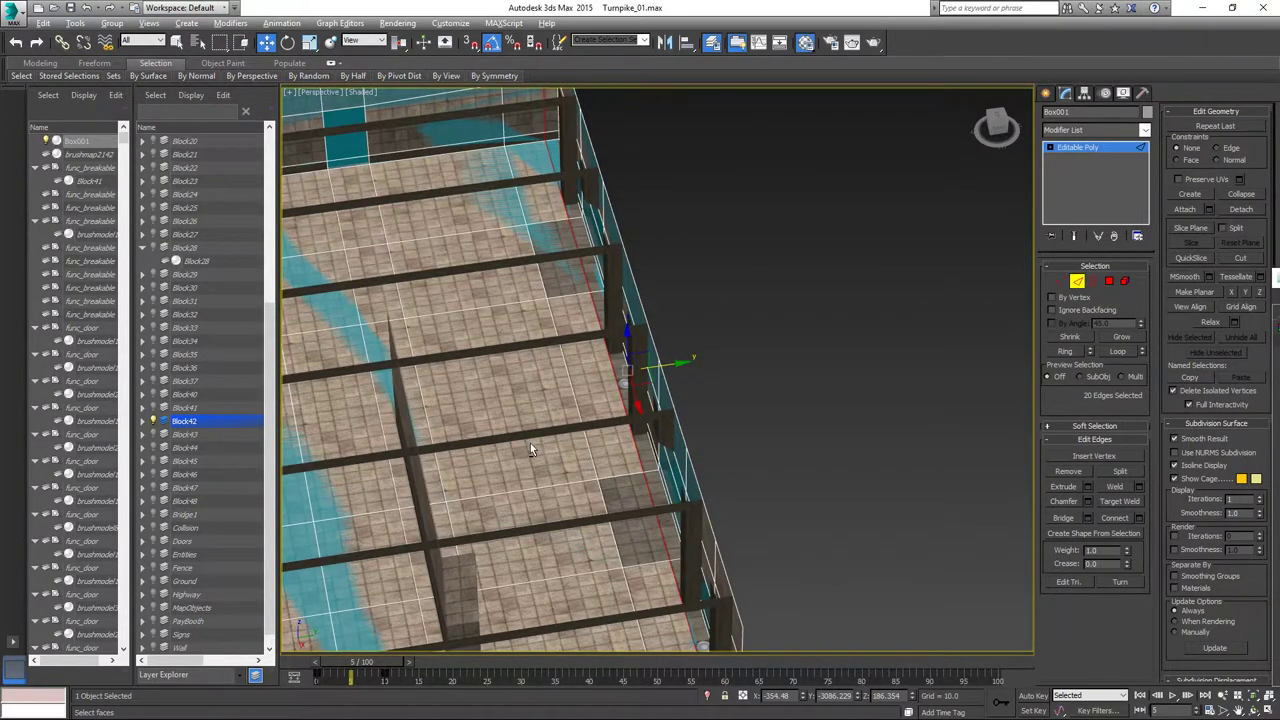
alt+middle_drag(530, 443, 772, 316)
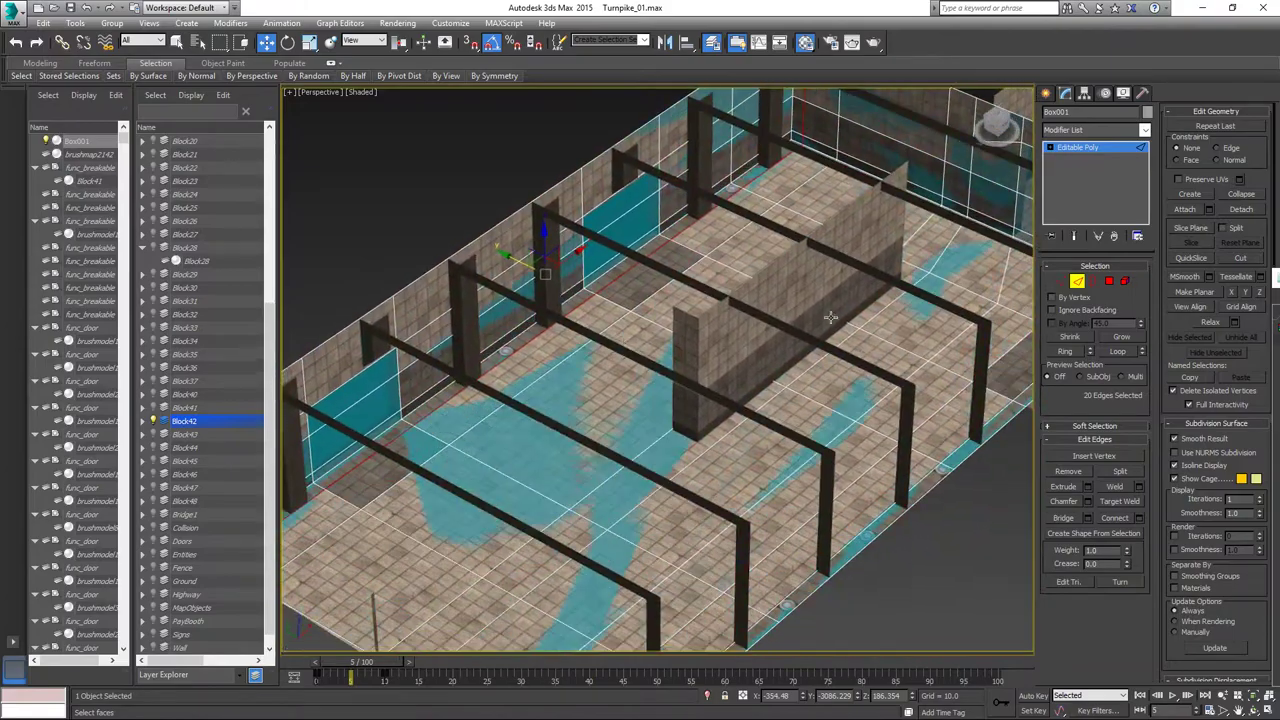
Leave sub-object editing so that the station mesh is selected as a whole object.
click(1076, 281)
middle_drag(742, 330, 626, 420)
alt+middle_drag(722, 379, 700, 377)
click(1109, 283)
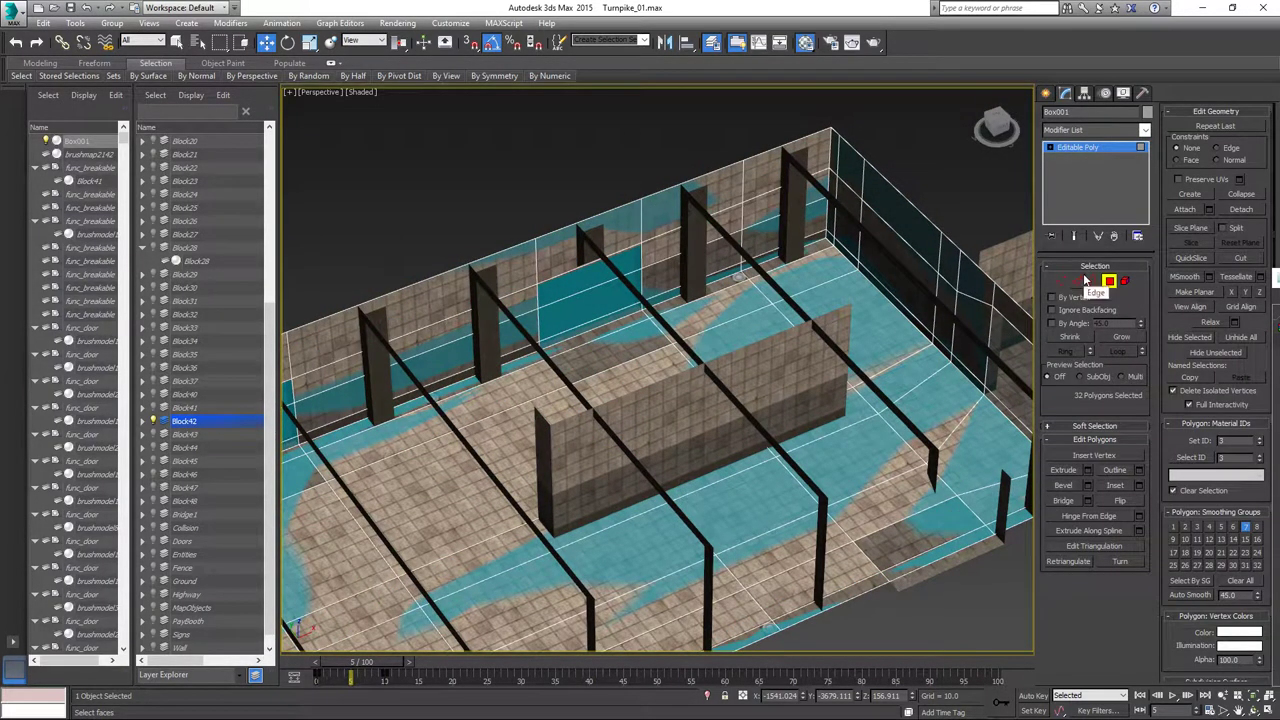
click(1109, 281)
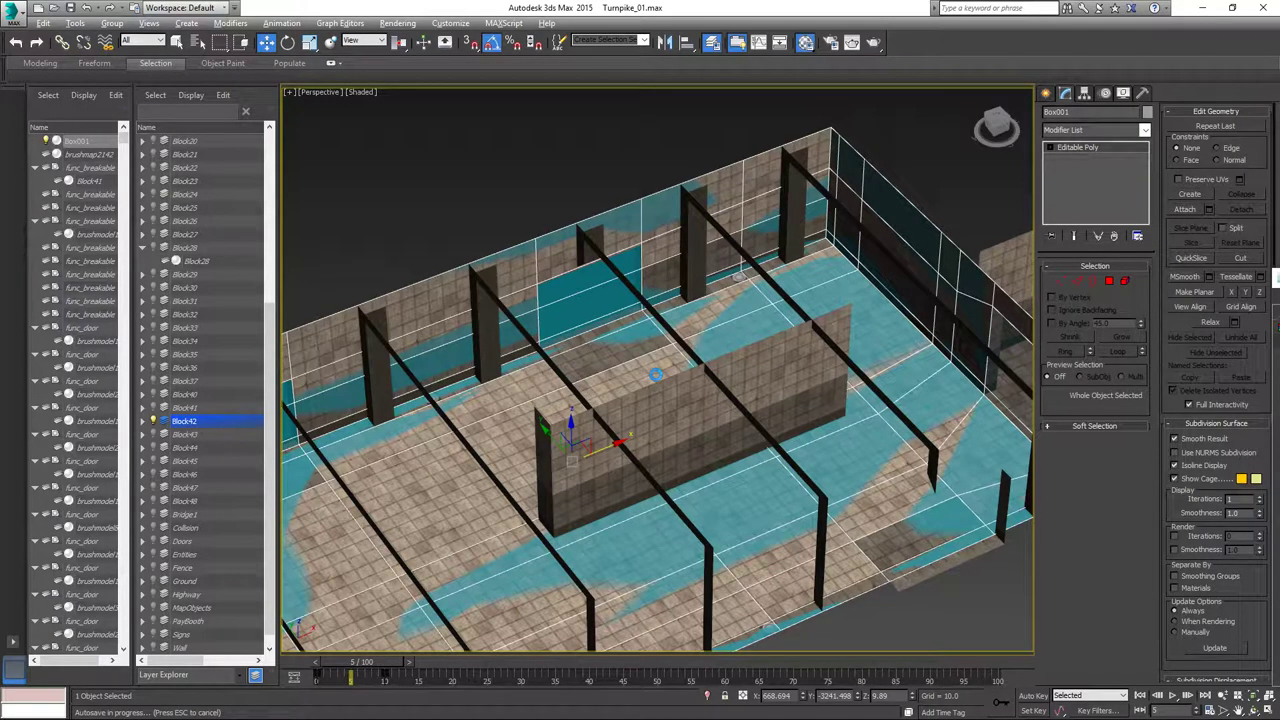
alt+middle_drag(637, 386, 556, 495)
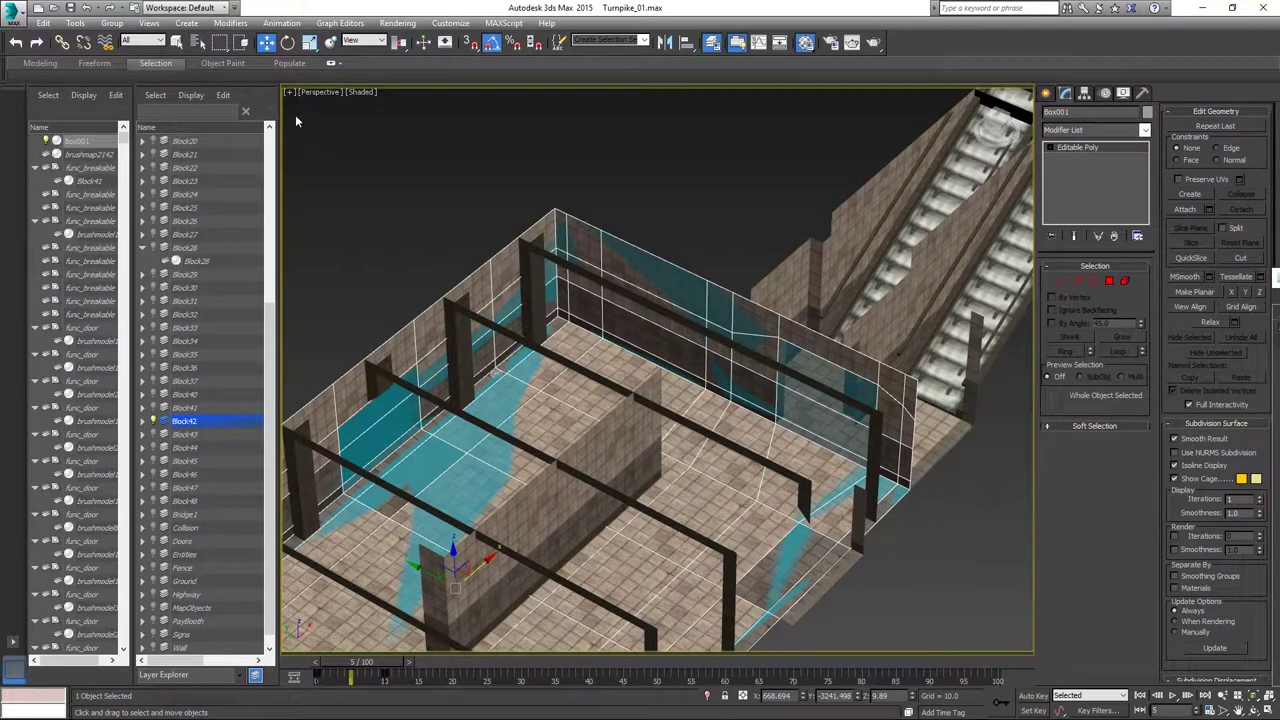
Create a box on the station floor starting near the end corner, about 569 long, 670 wide and 288 high.
click(186, 22)
mouse_move(196, 40)
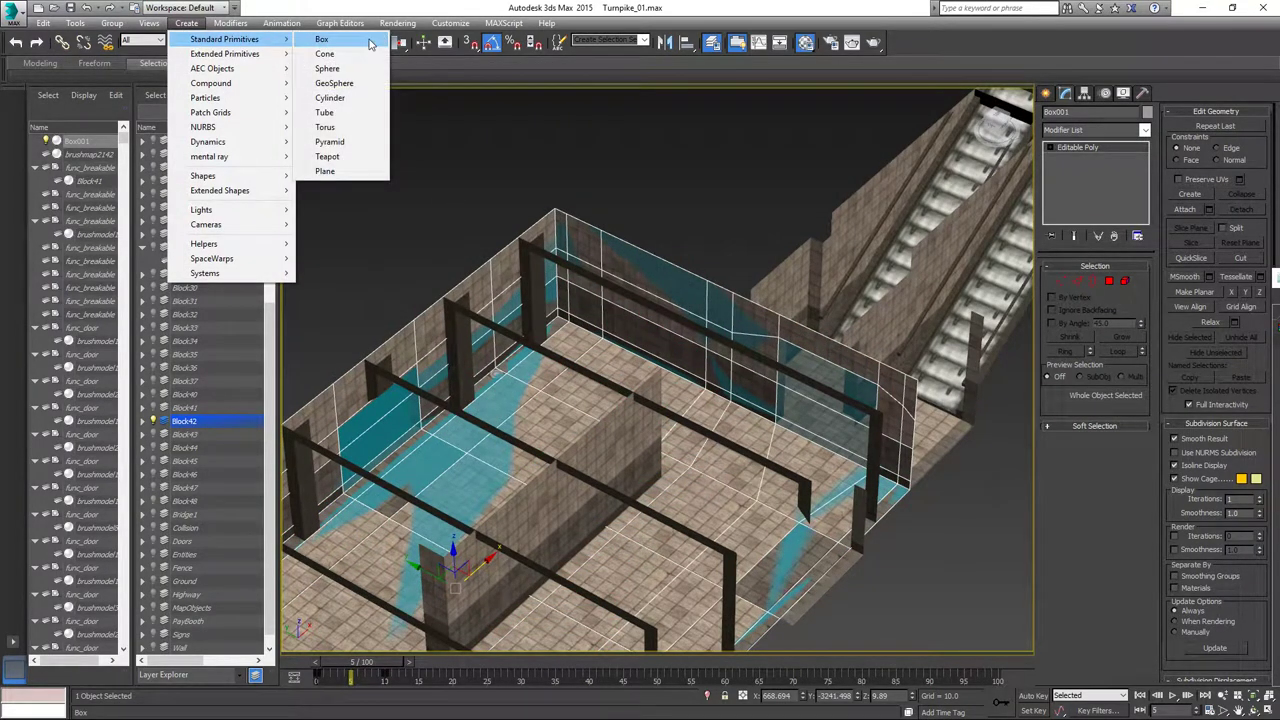
click(367, 41)
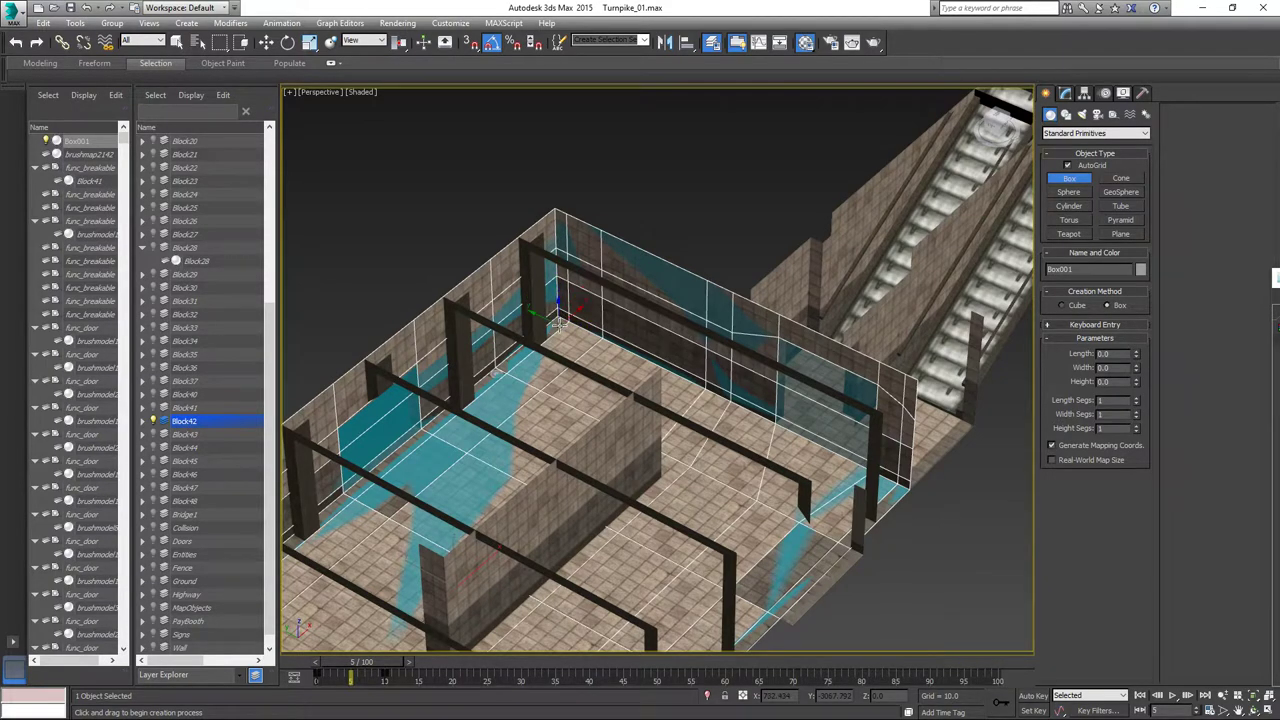
key(s)
key(s)
drag(557, 328, 569, 537)
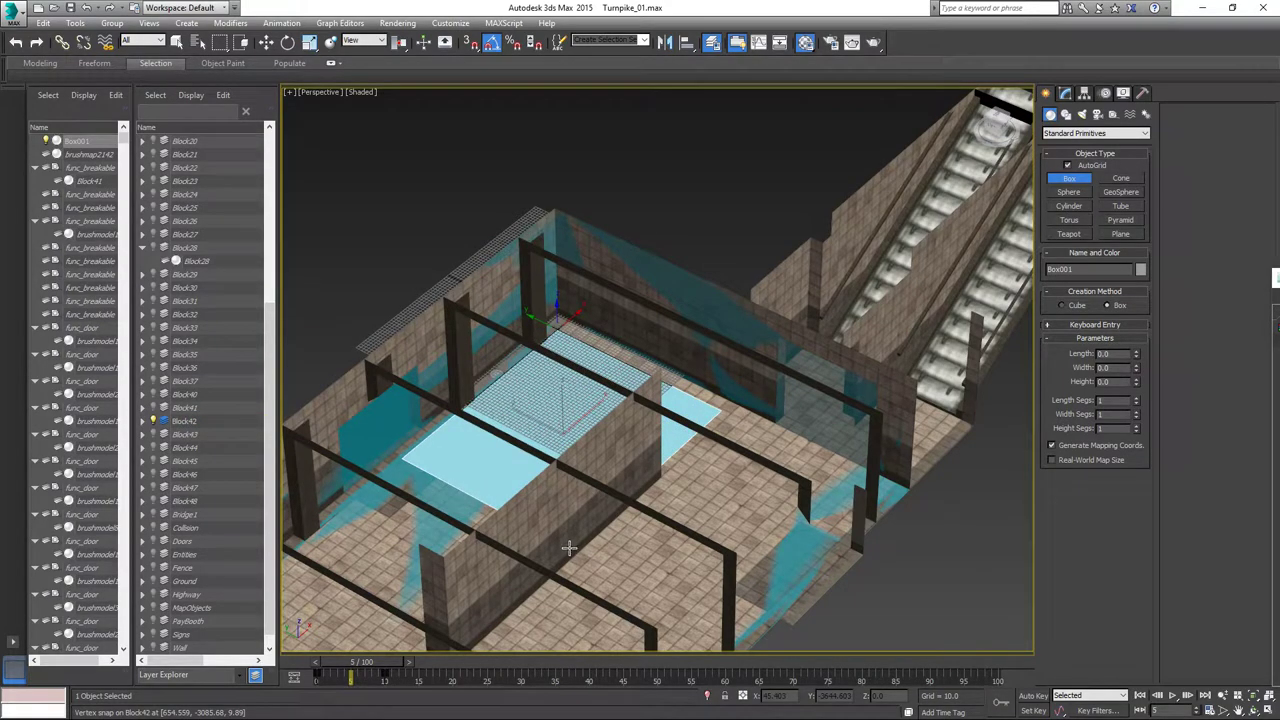
click(581, 384)
click(466, 449)
Move the new box with vertex snapping so its lower corner sits on the station's floor corner.
alt+middle_drag(466, 449, 590, 460)
middle_drag(590, 460, 734, 414)
scroll(555, 440, up, 5)
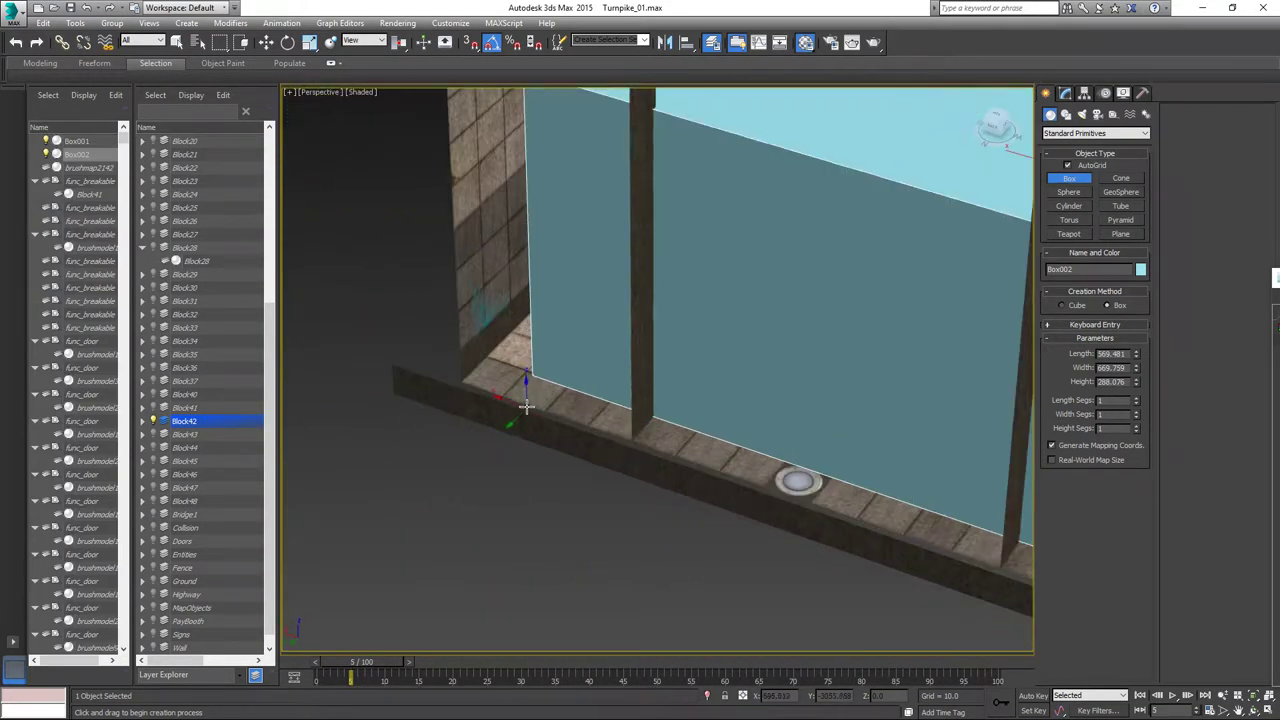
middle_drag(537, 391, 550, 409)
right_click(552, 412)
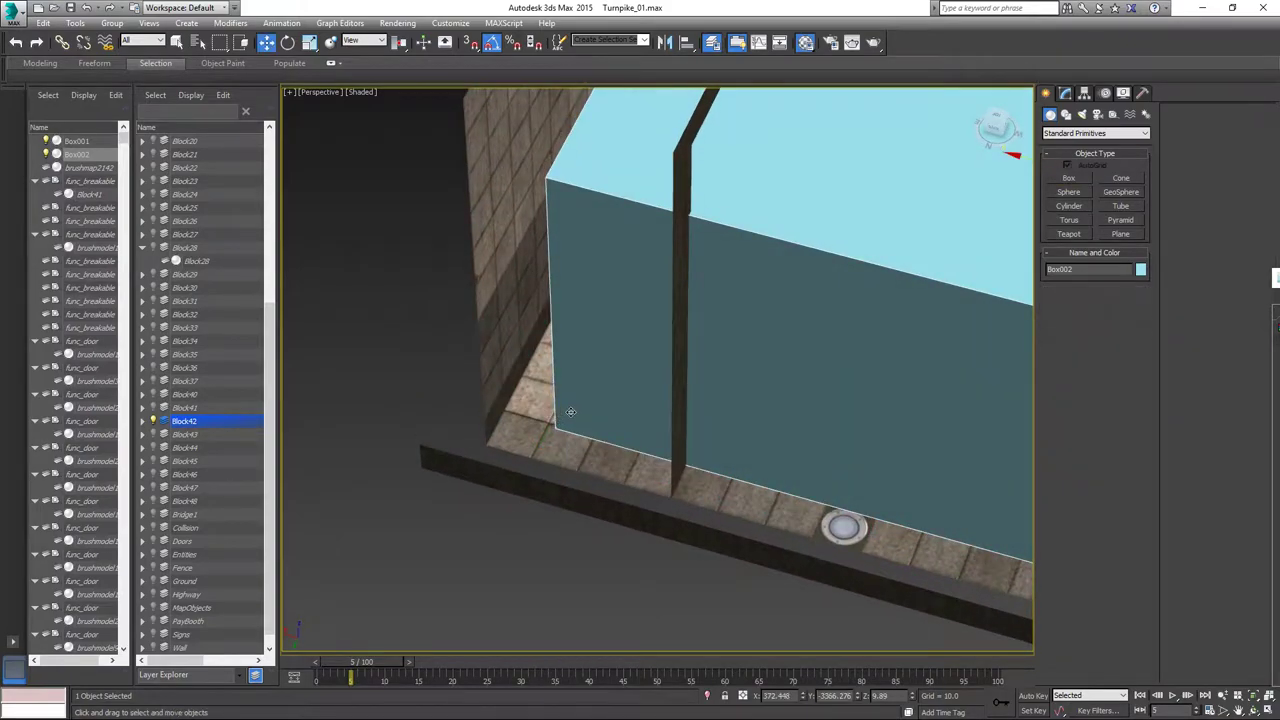
right_click(563, 417)
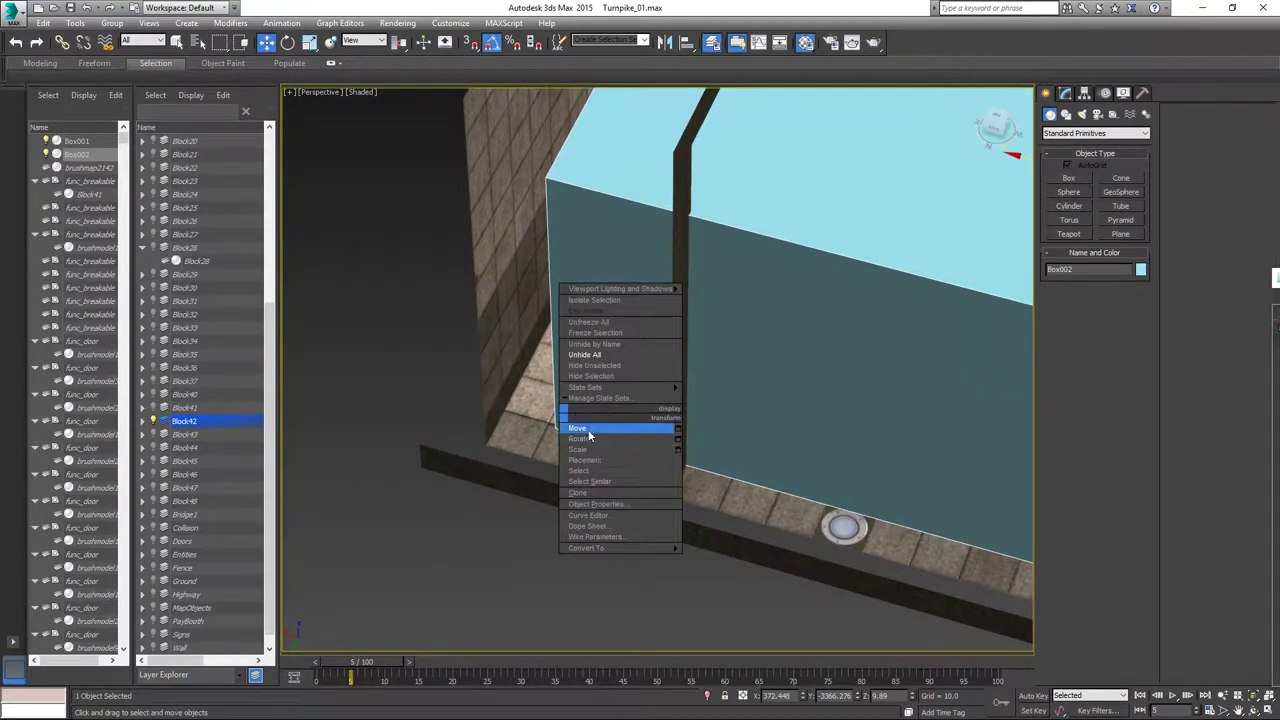
click(590, 430)
key(s)
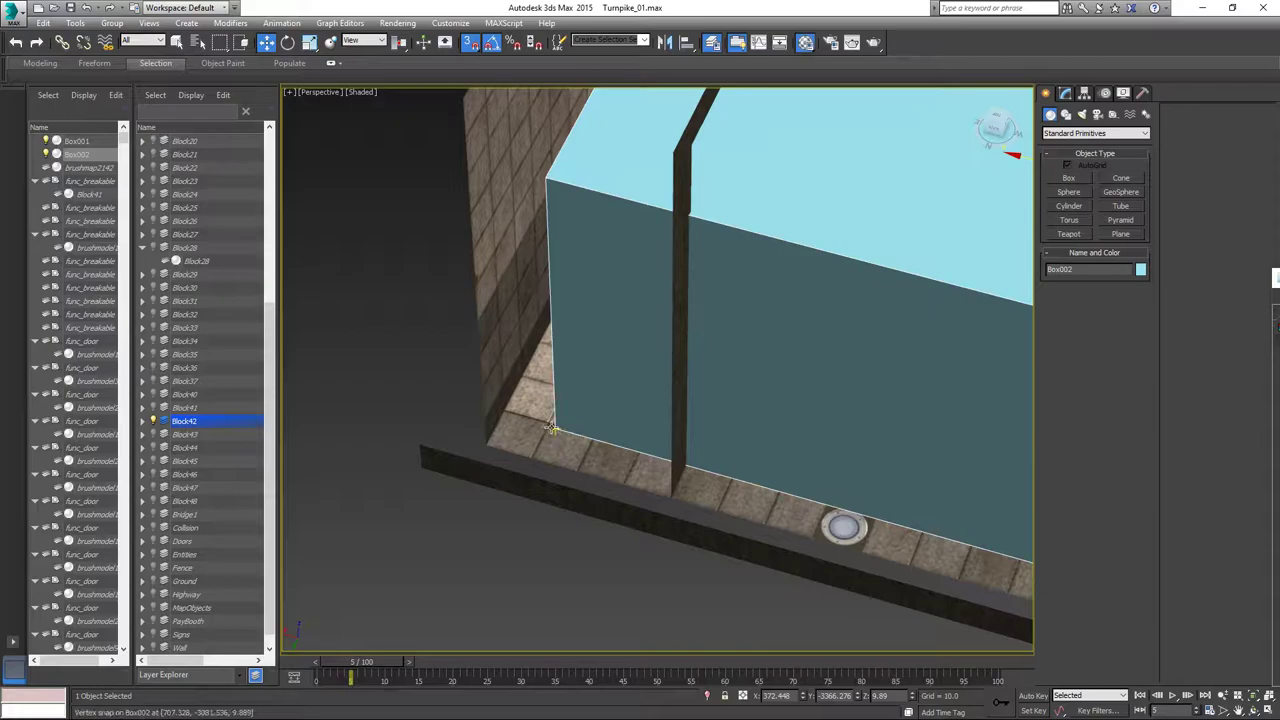
drag(555, 427, 486, 444)
scroll(559, 342, down, 5)
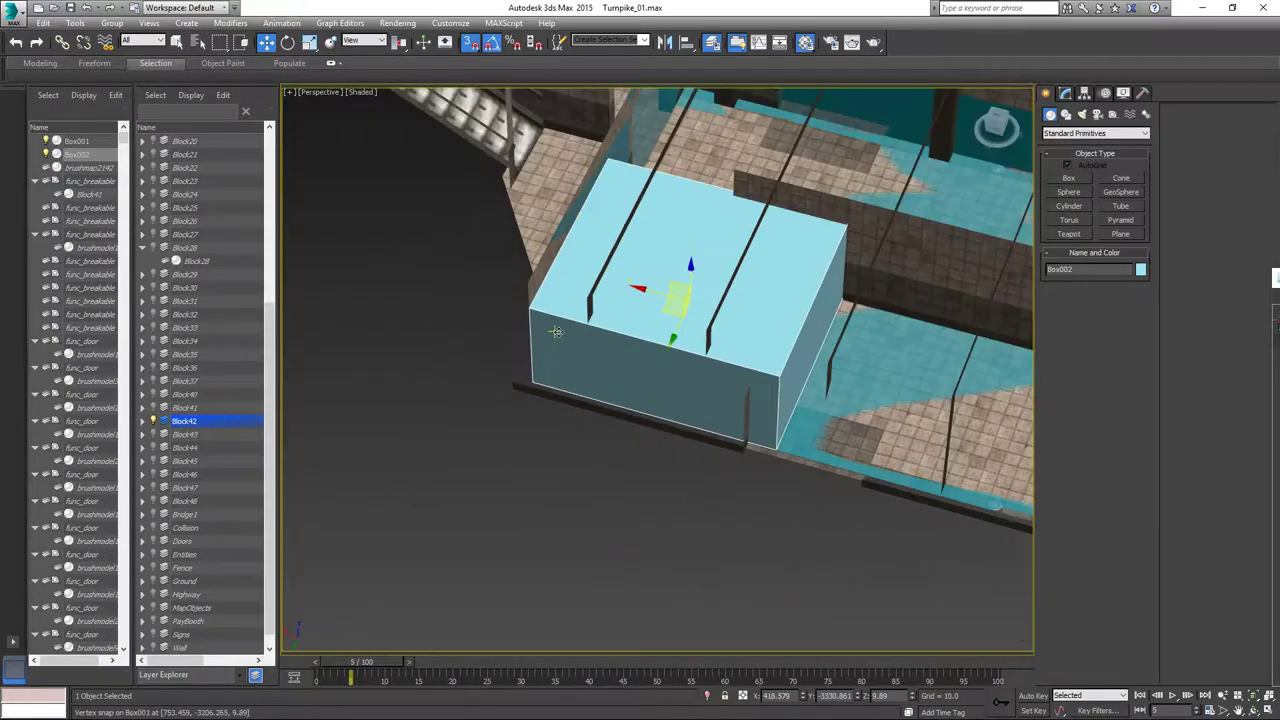
Convert the new box to an Editable Poly.
alt+middle_drag(714, 390, 524, 368)
middle_drag(778, 365, 650, 366)
right_click(895, 224)
mouse_move(849, 359)
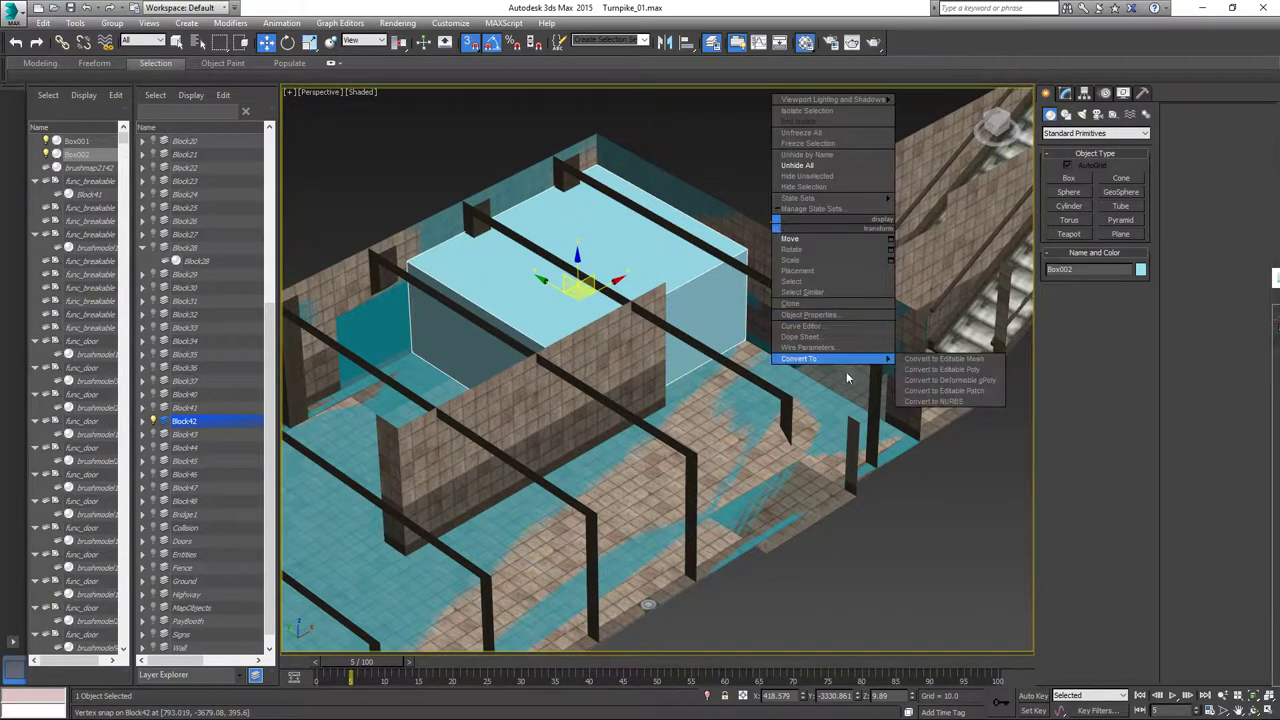
click(930, 377)
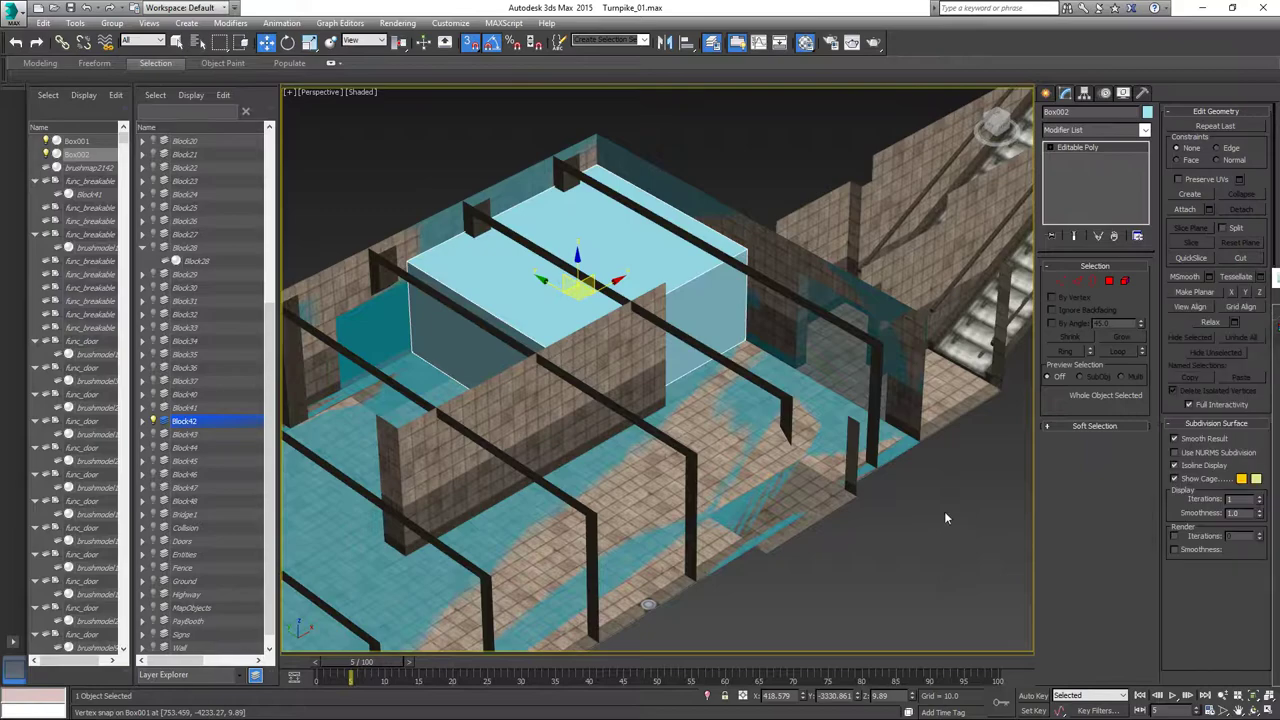
Select the box's side polygon facing into the room and snap it to the station's opposite floor corner, spanning the full width.
click(1108, 281)
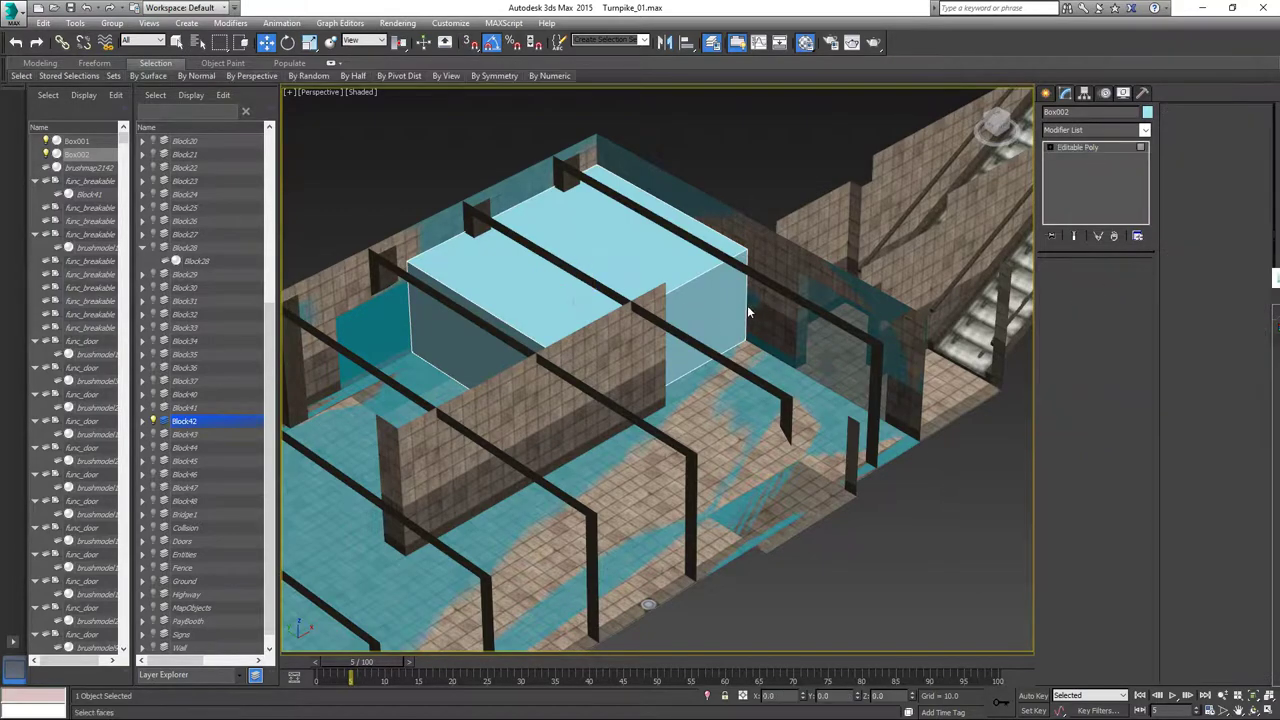
click(720, 302)
key(s)
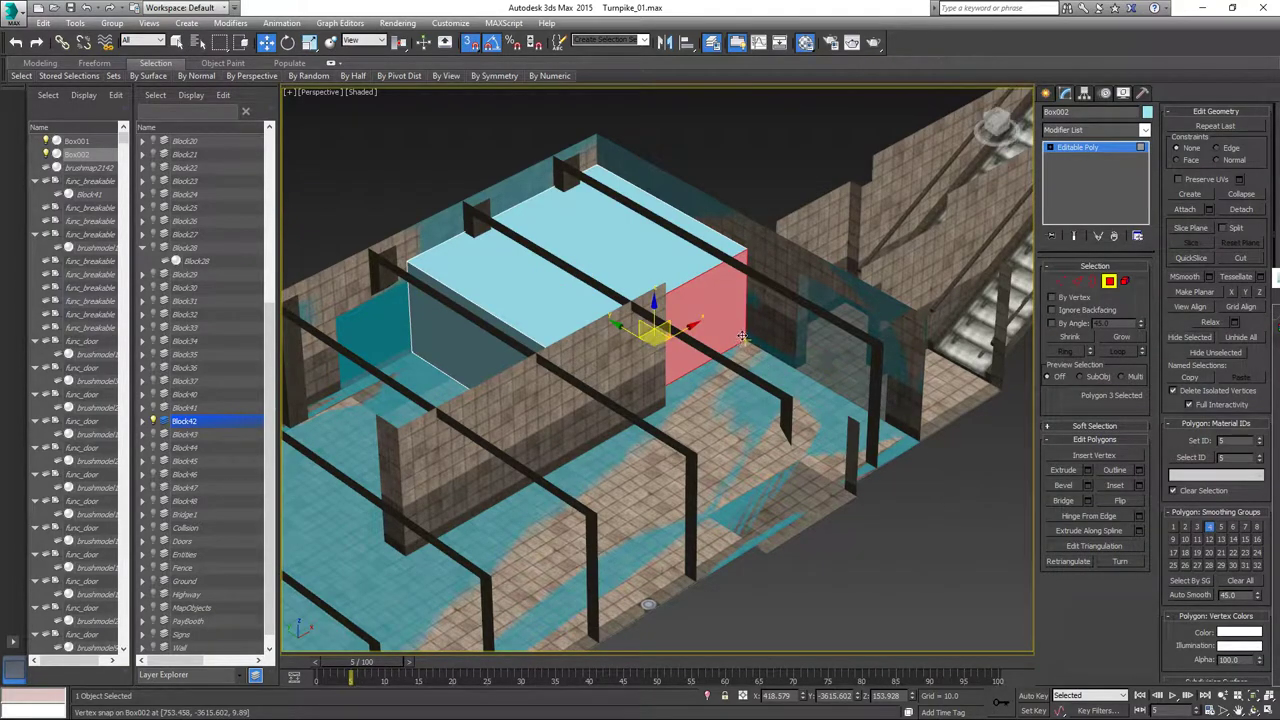
drag(747, 346, 915, 441)
Select the new box's top polygon and snap it up to the top corner of the station's walls.
alt+middle_drag(781, 497, 961, 494)
alt+middle_drag(737, 394, 576, 285)
click(595, 295)
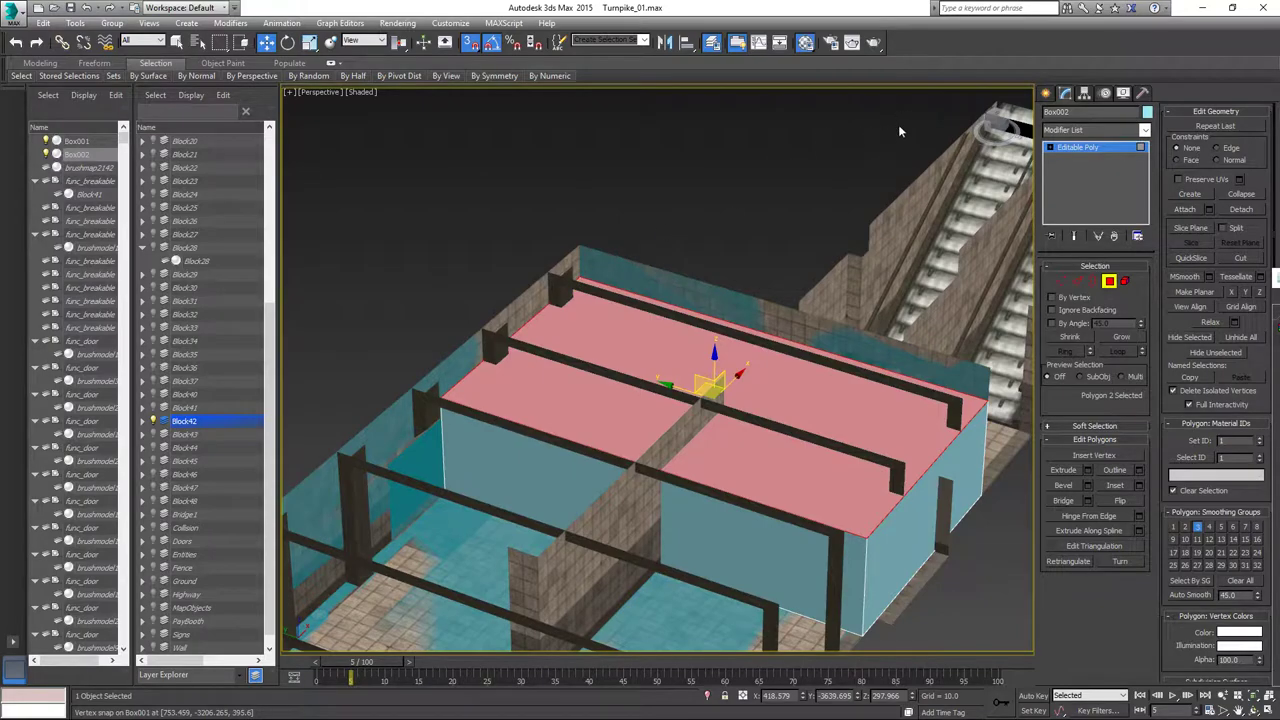
scroll(590, 310, up, 8)
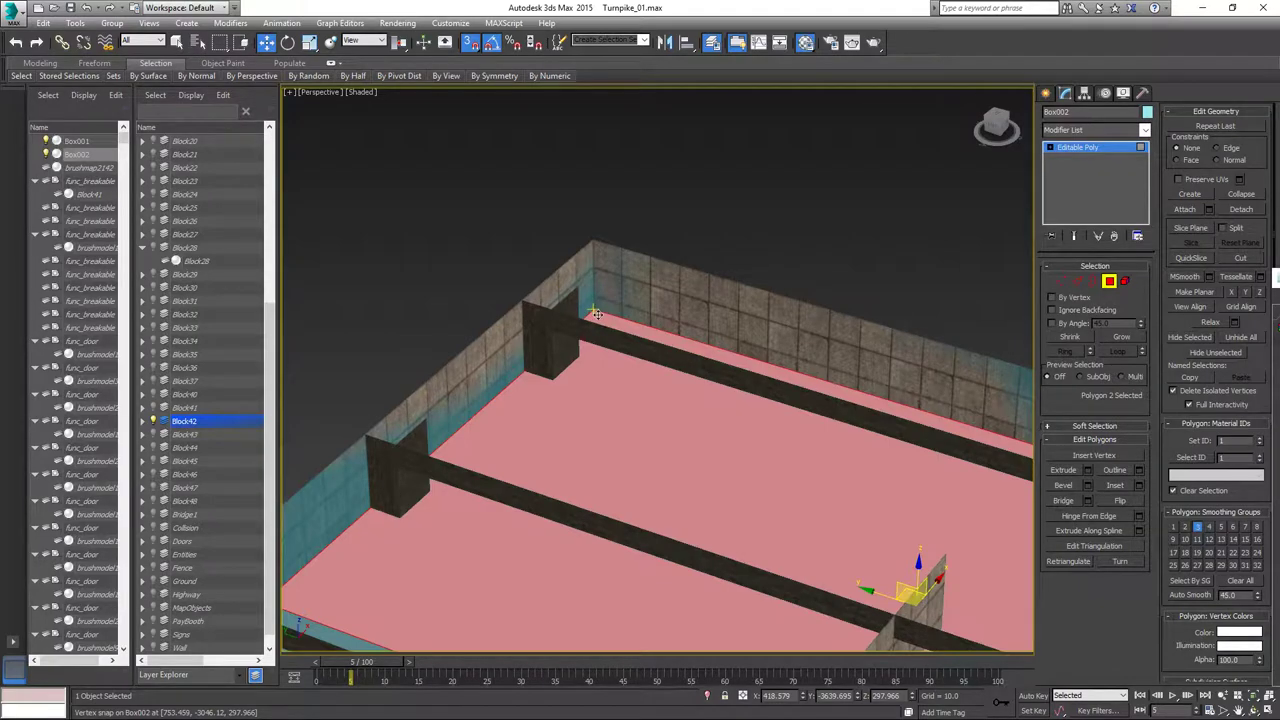
scroll(595, 318, up, 5)
drag(601, 331, 616, 242)
scroll(616, 242, down, 10)
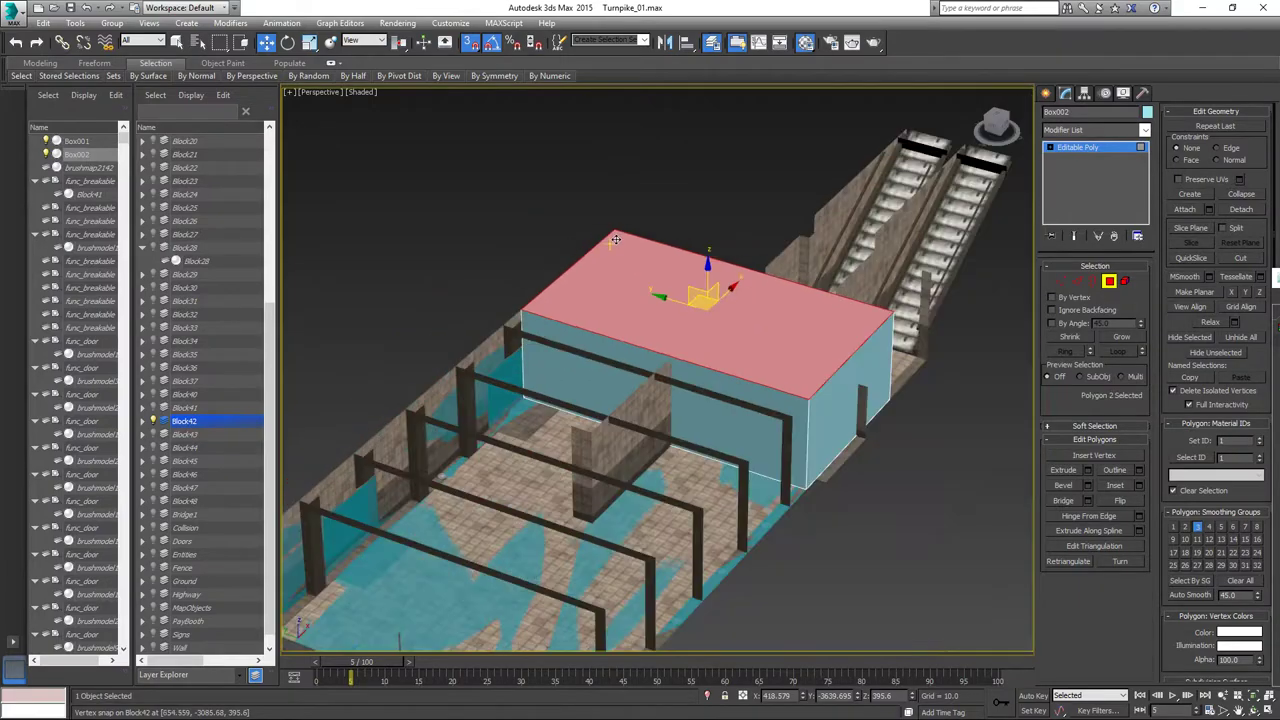
Select the box's side polygon facing along the station and snap it to the far end wall, spanning the full length.
alt+middle_drag(667, 362, 874, 303)
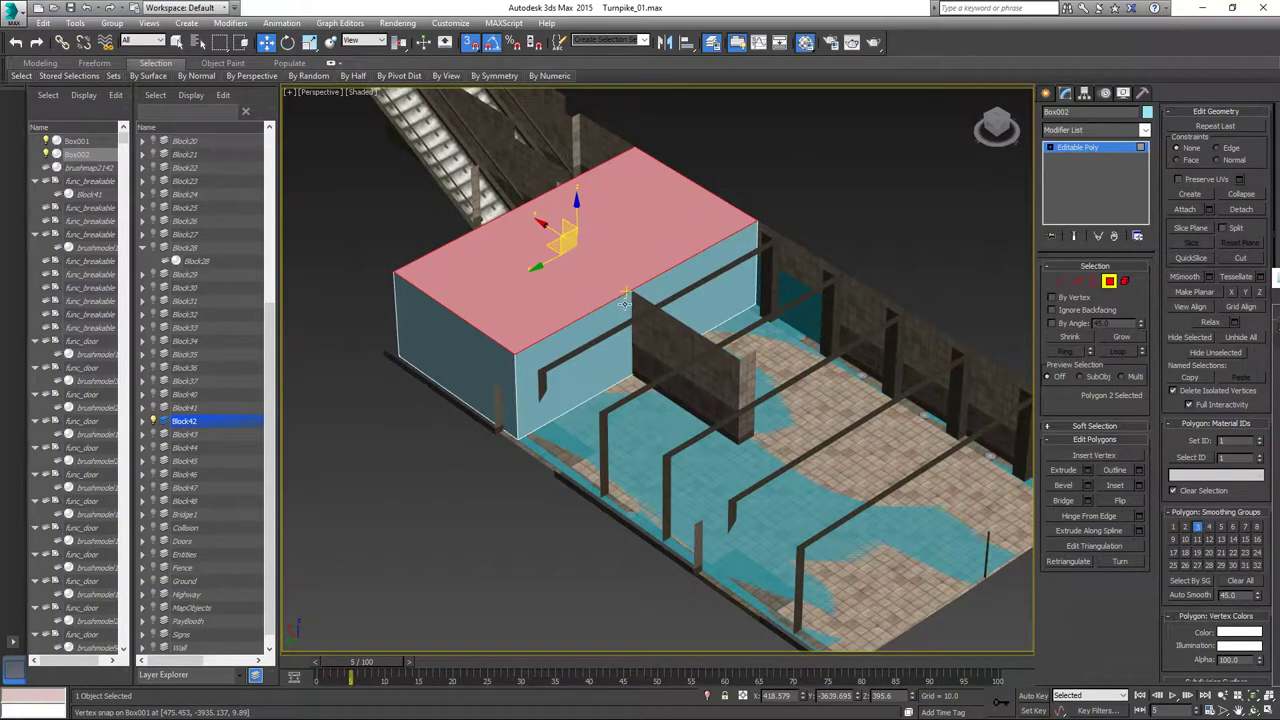
click(624, 302)
alt+middle_drag(626, 296, 655, 318)
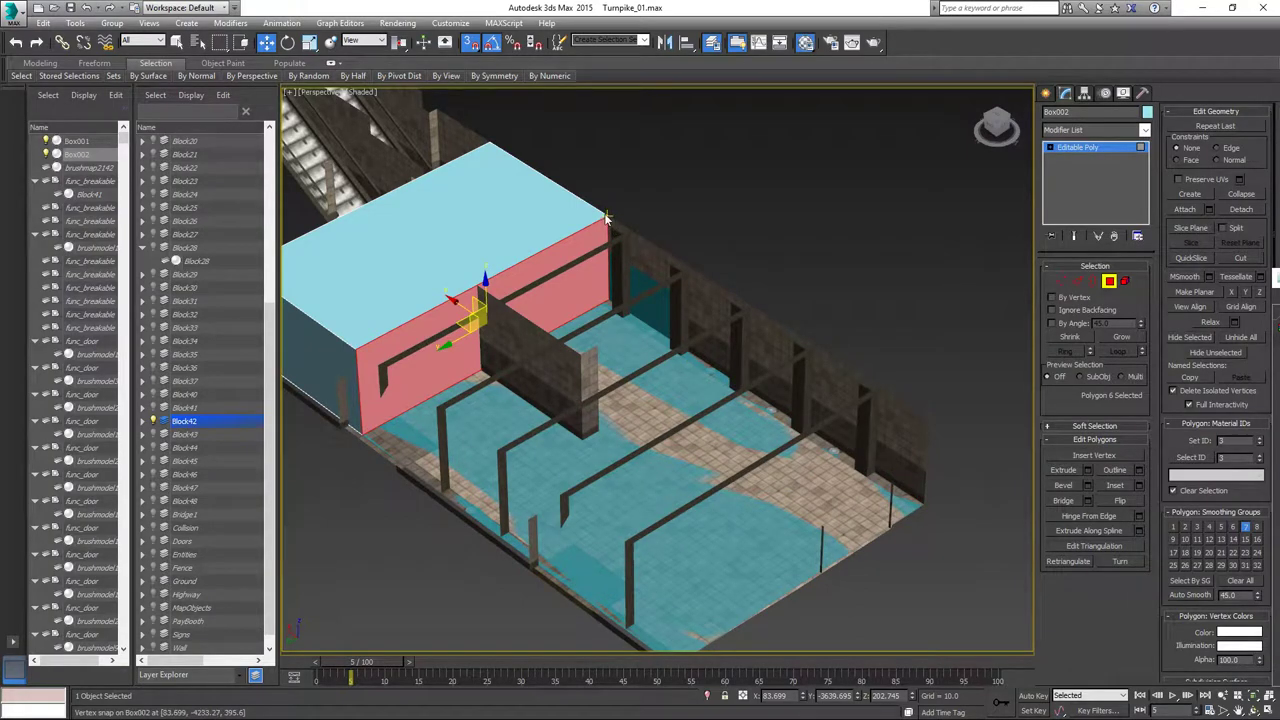
key(space)
drag(607, 216, 920, 415)
alt+middle_drag(958, 421, 984, 372)
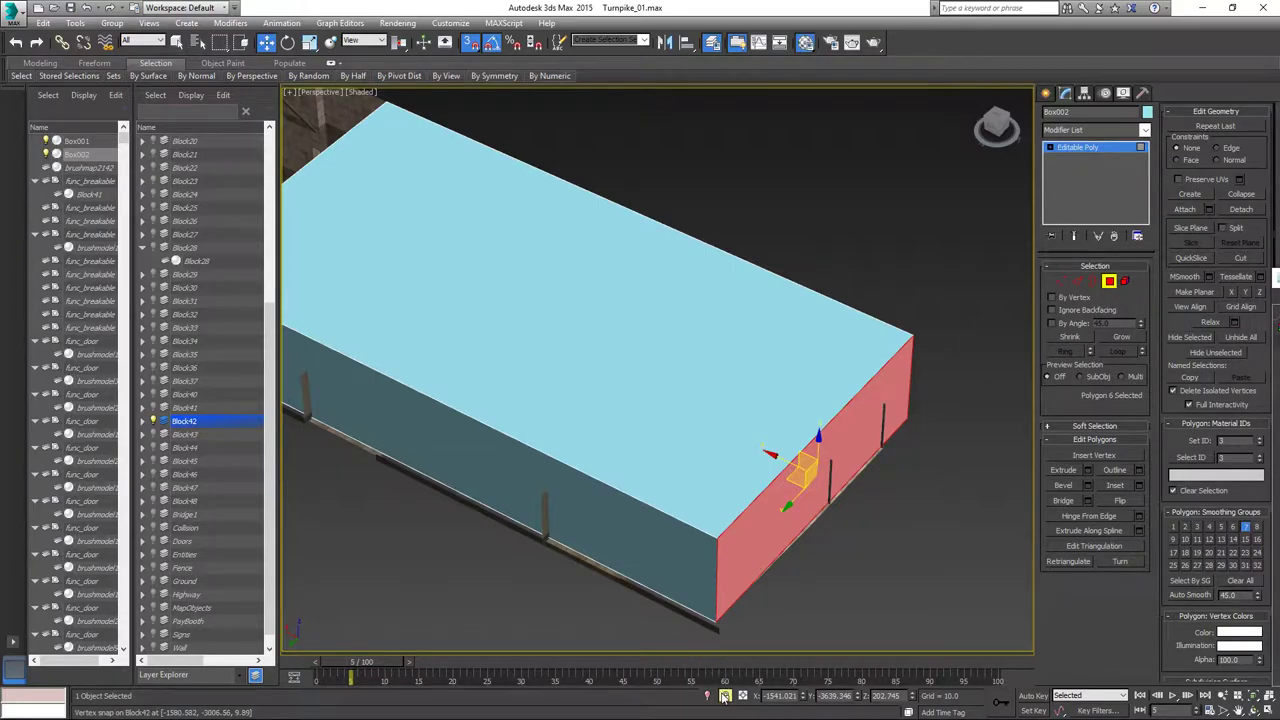
Select all polygons of the box and flip their normals inward.
click(970, 414)
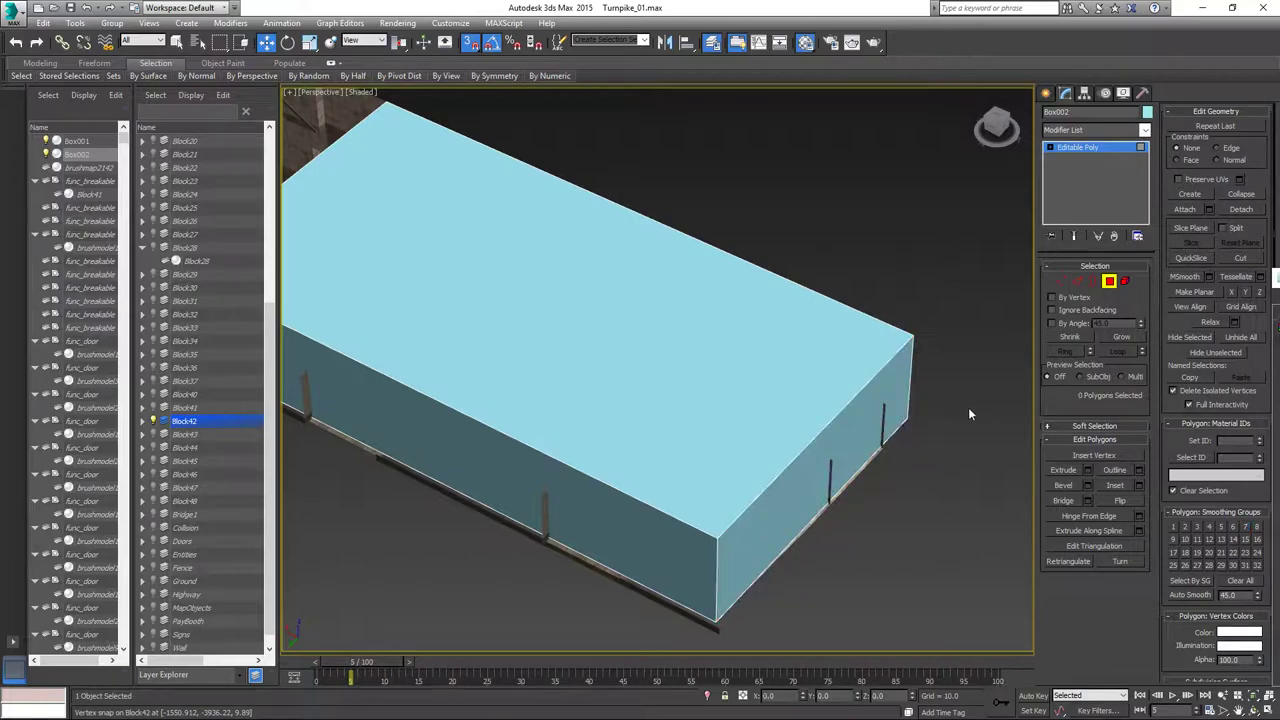
key(ctrl+a)
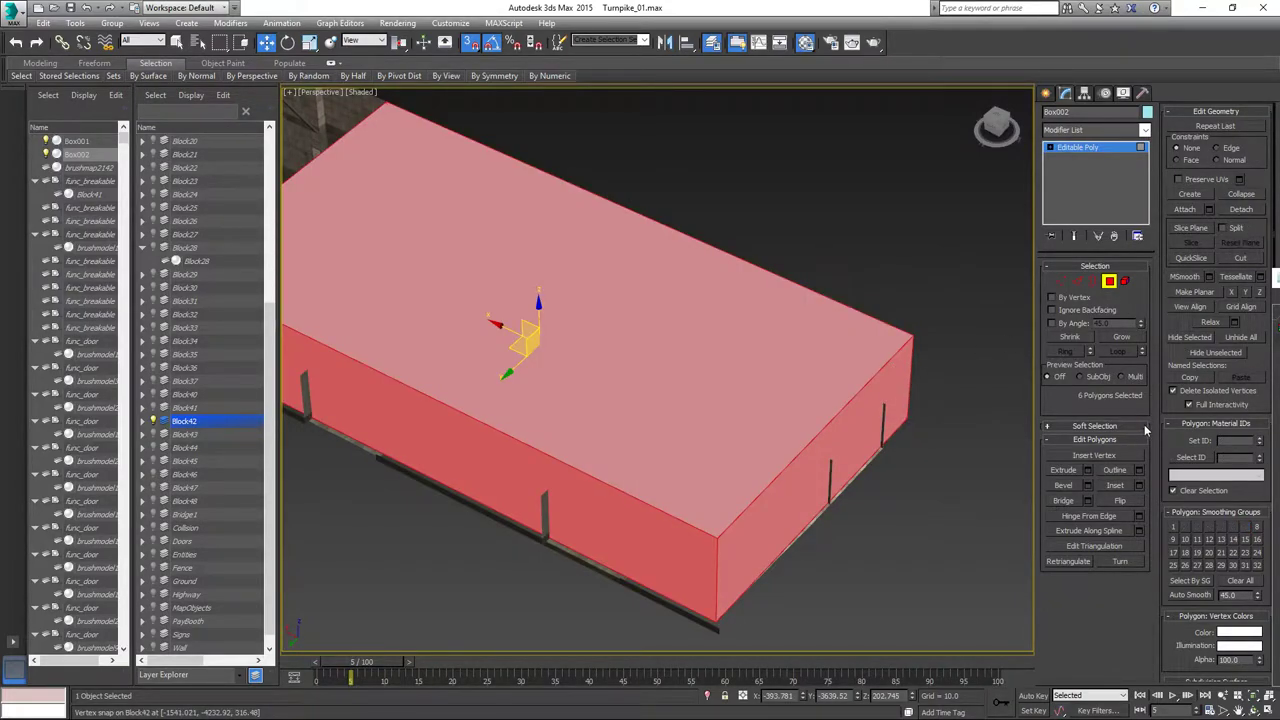
click(1112, 502)
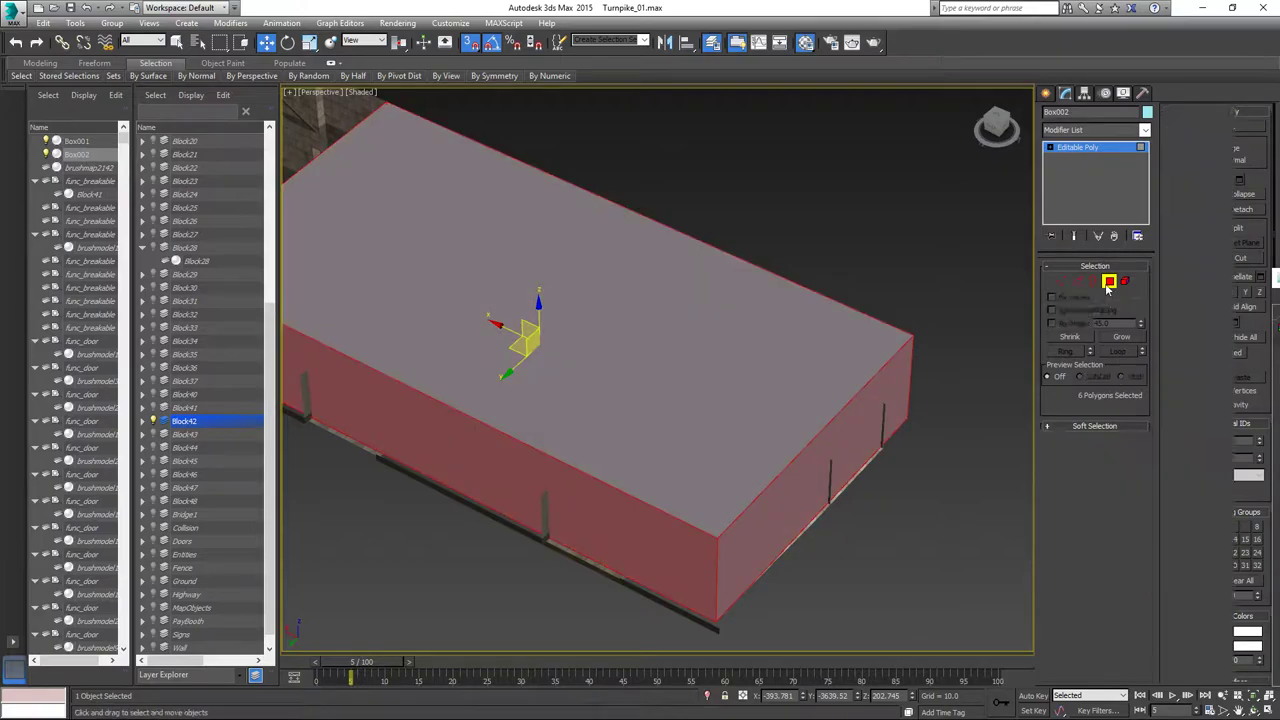
Leave polygon editing and enable Backface Cull in the box's object properties.
click(1108, 283)
right_click(647, 318)
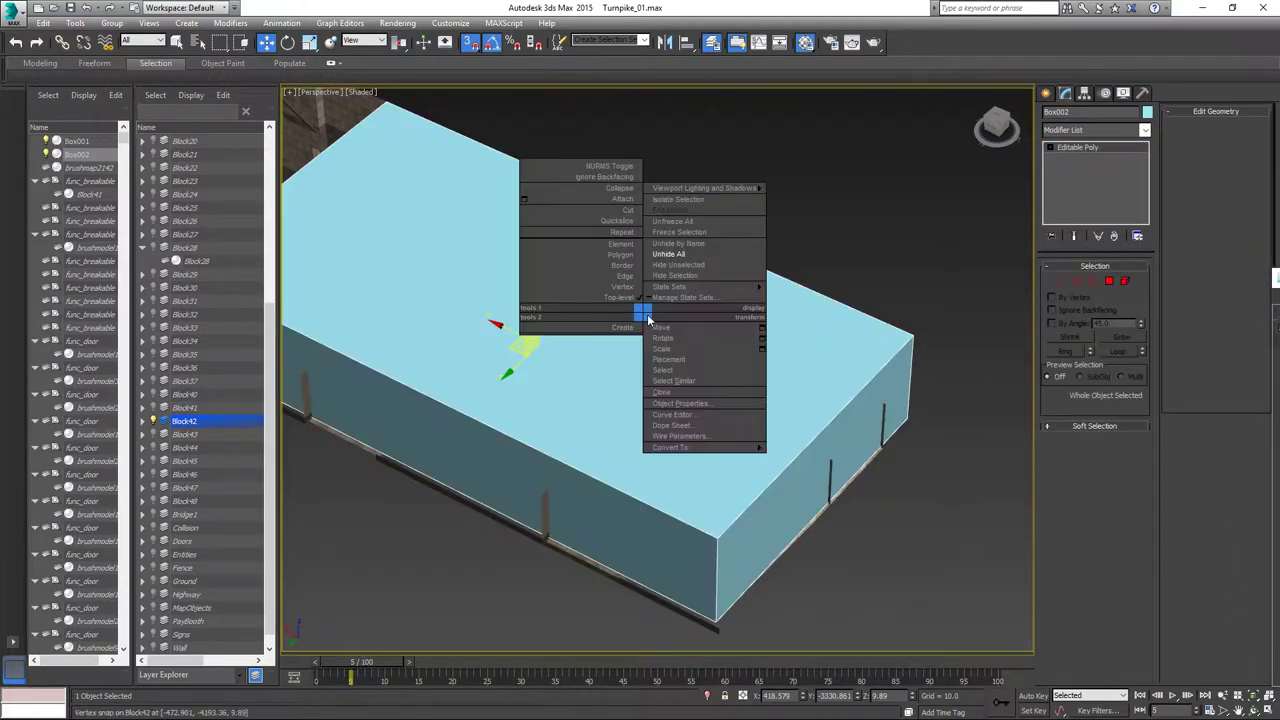
click(672, 404)
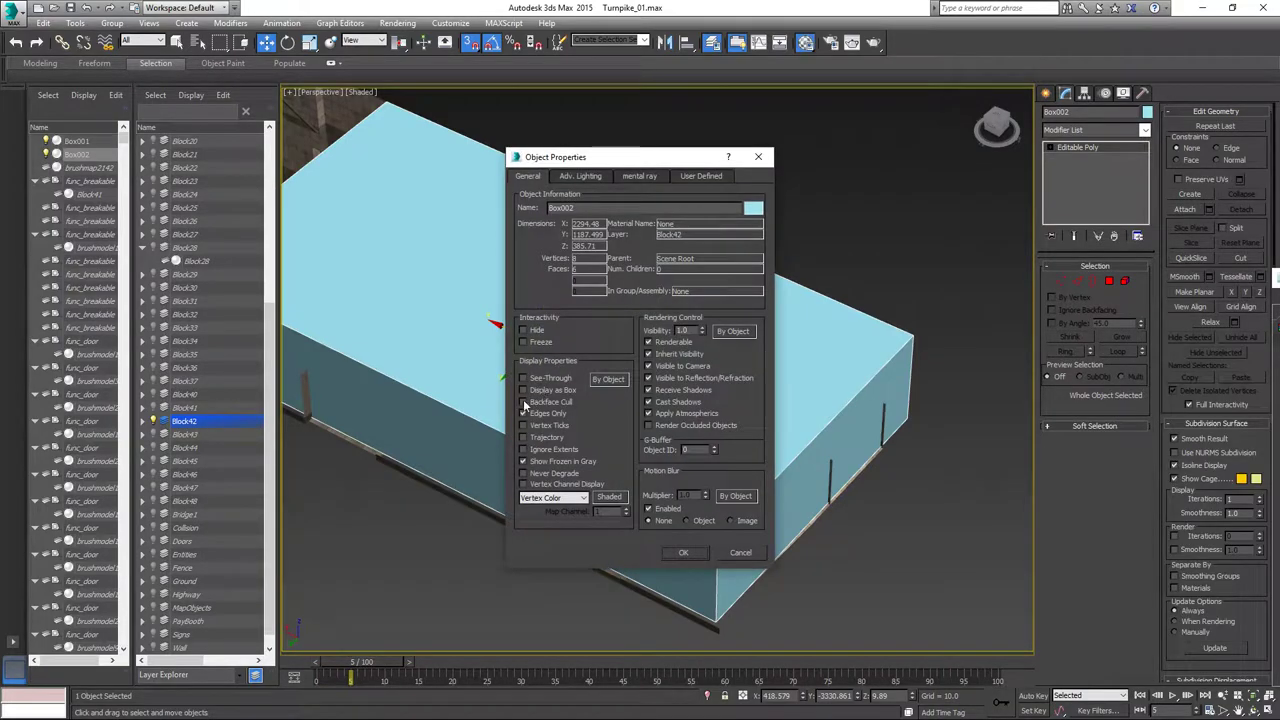
click(686, 554)
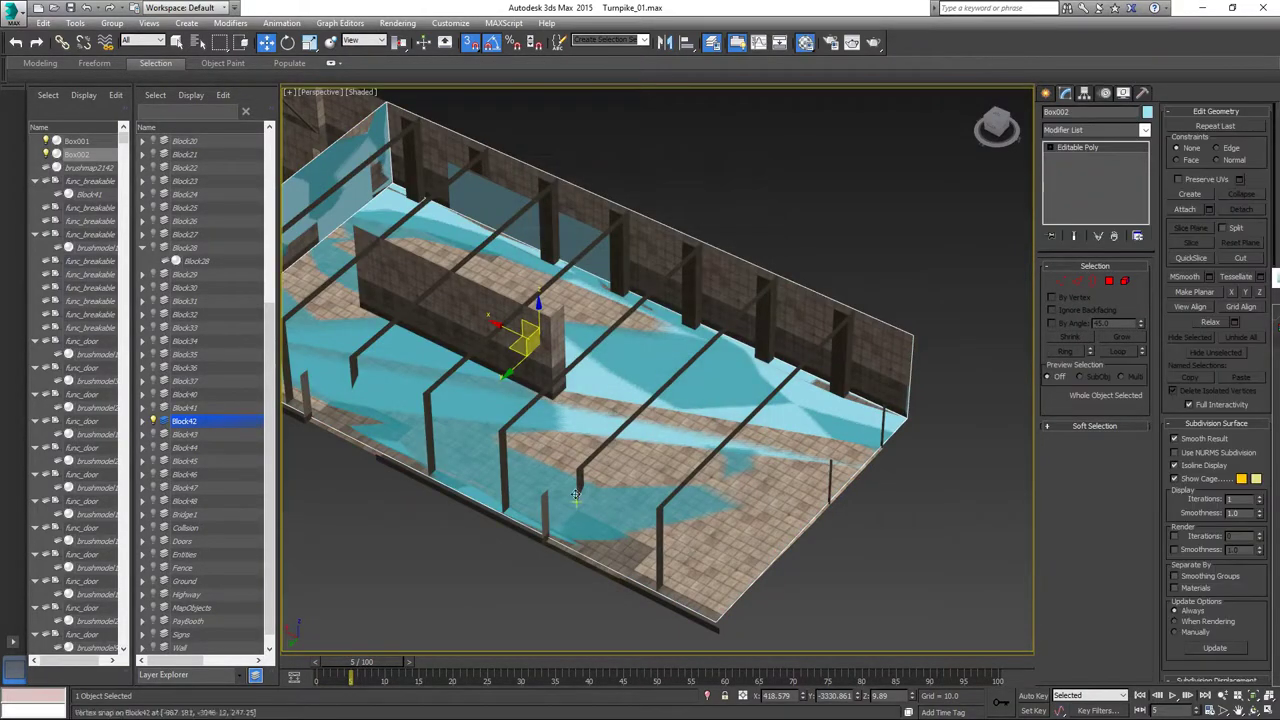
Select the box's four lengthwise edges and connect them with one edge loop across the room.
alt+middle_drag(503, 471, 651, 482)
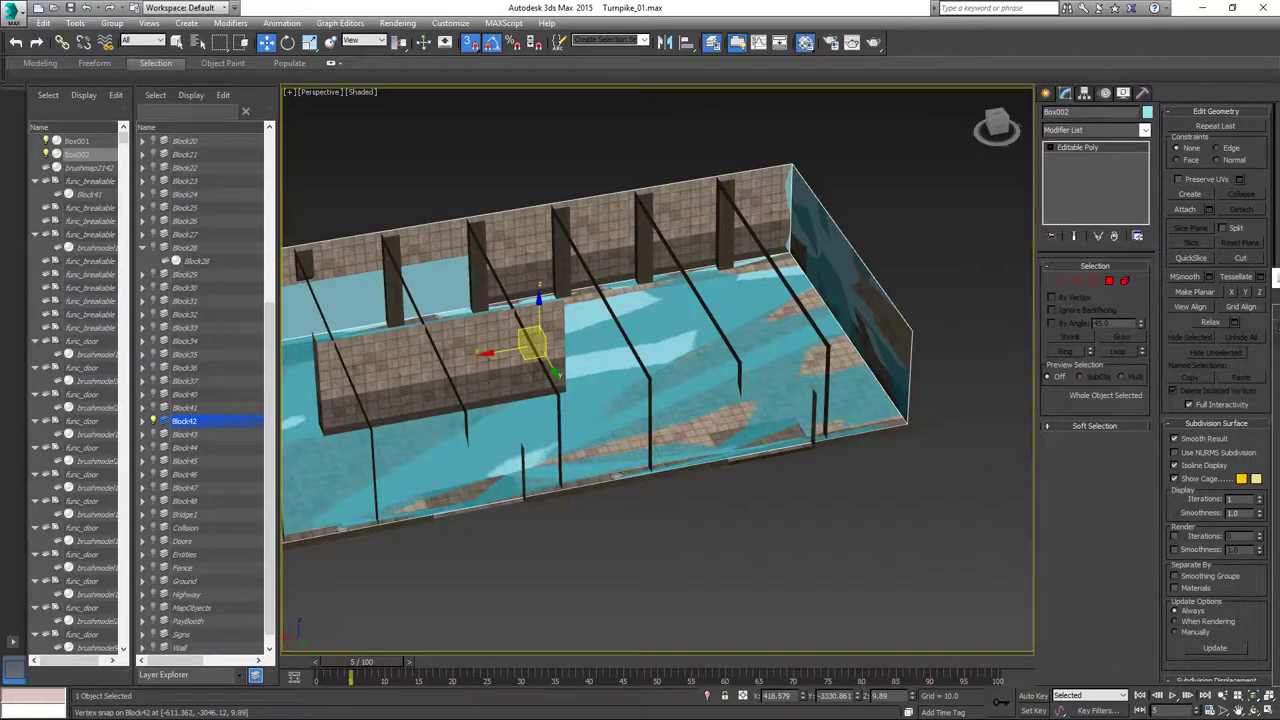
alt+middle_drag(586, 418, 1077, 424)
click(1076, 281)
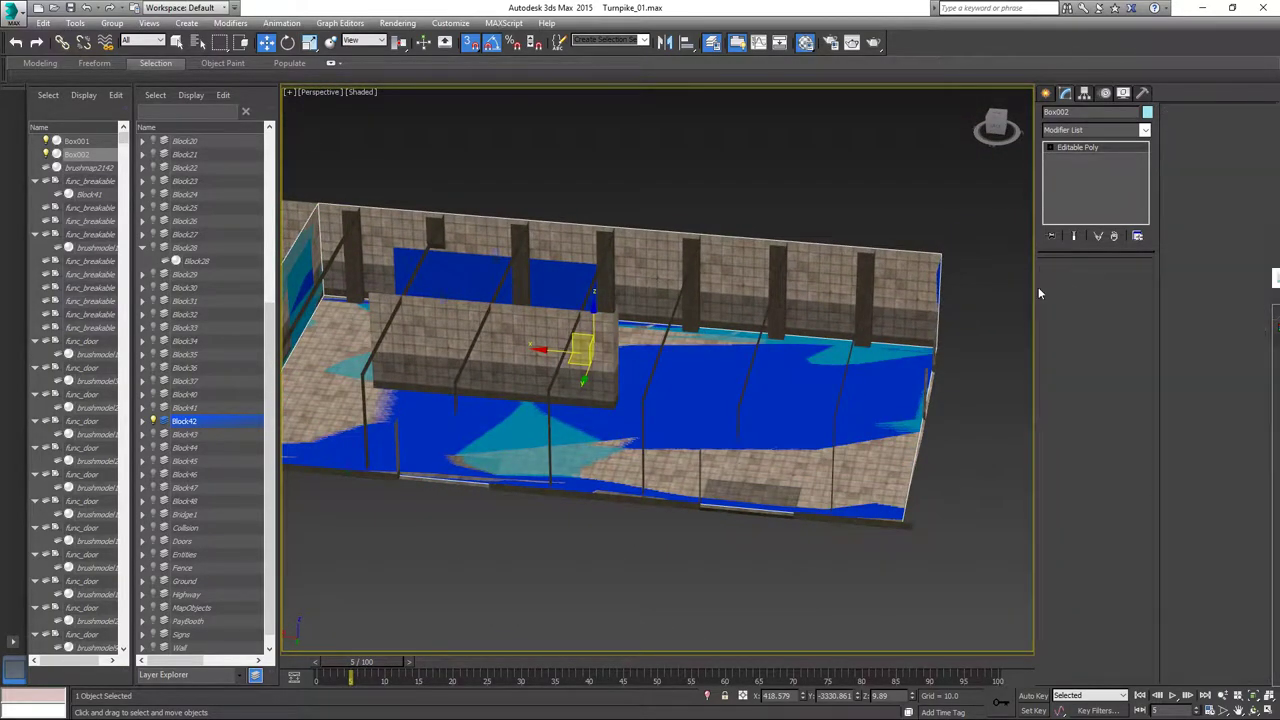
drag(557, 583, 548, 597)
alt+middle_drag(644, 554, 792, 536)
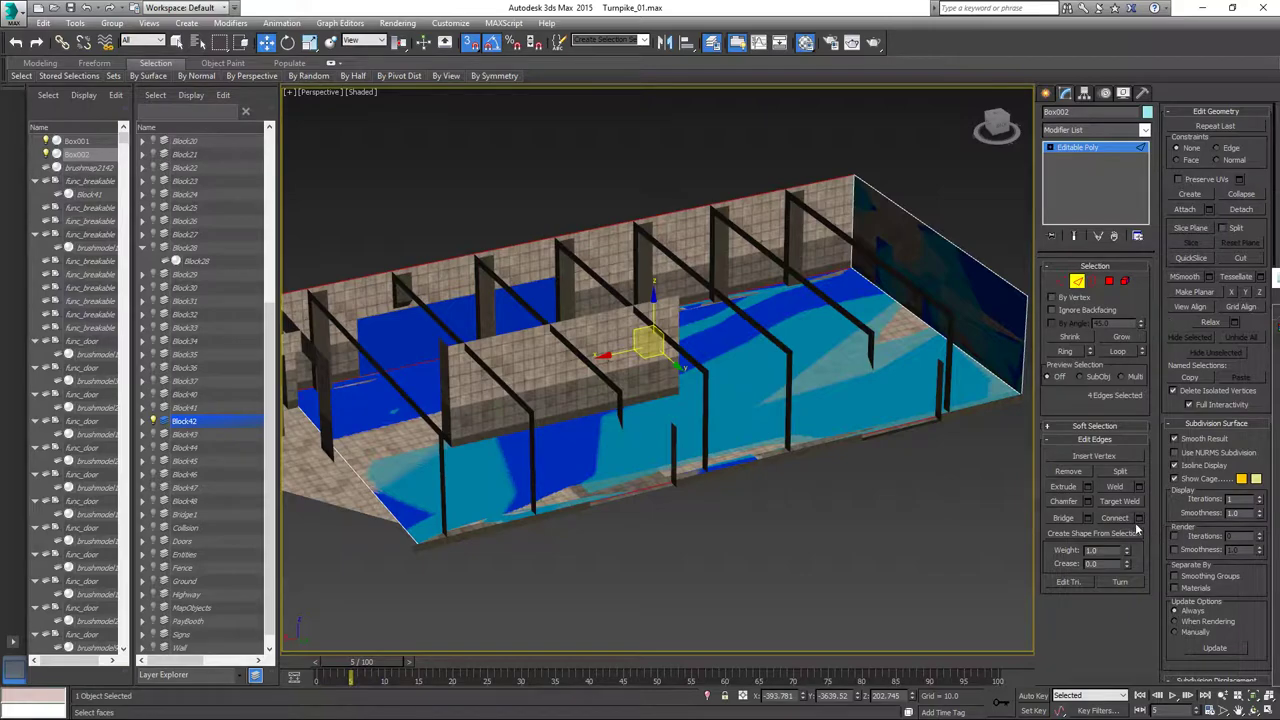
scroll(717, 445, up, 5)
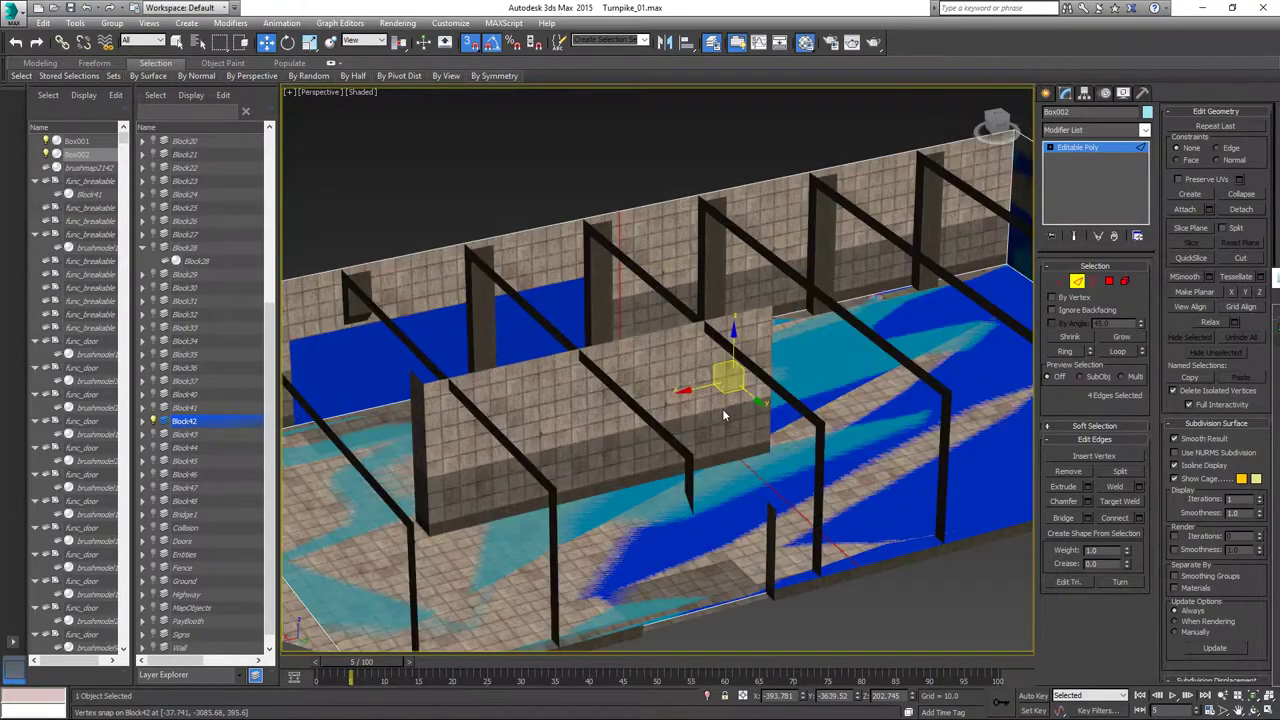
Slide the new edge loop along X, with snapping off, until it lines up with the outer edge of the wide wall opening.
drag(691, 393, 383, 500)
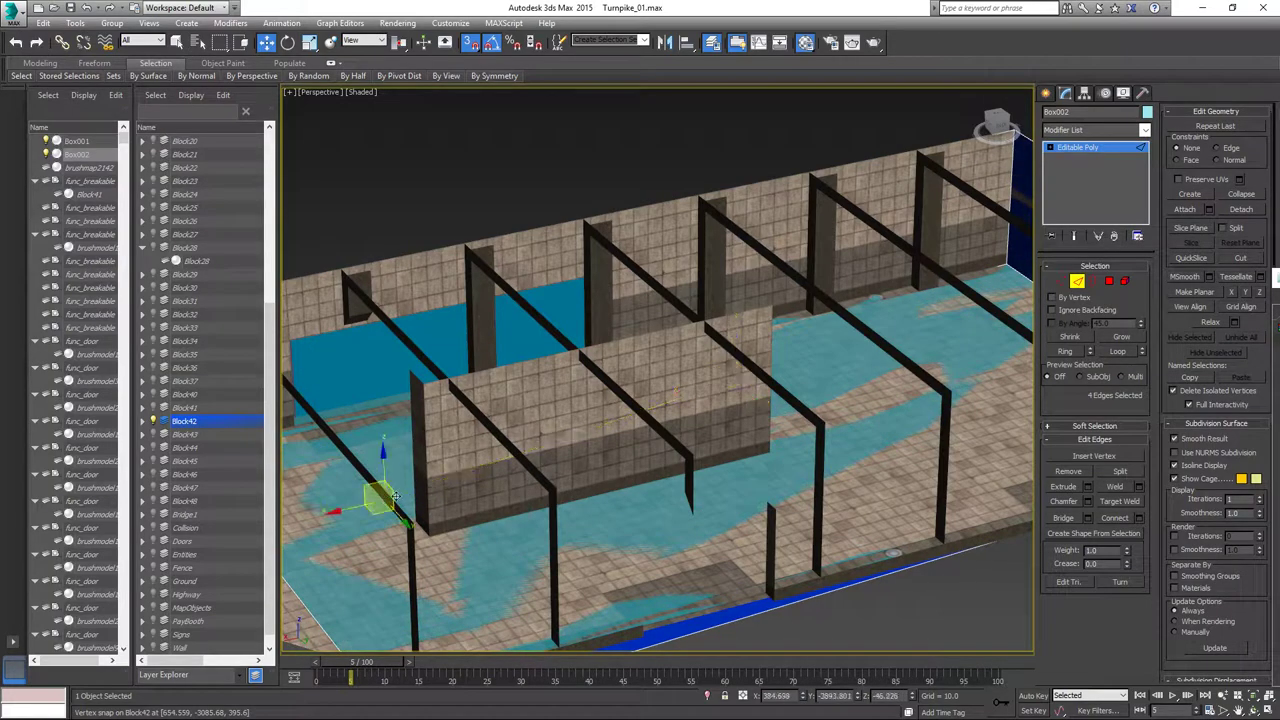
key(ctrl+z)
middle_drag(639, 426, 768, 367)
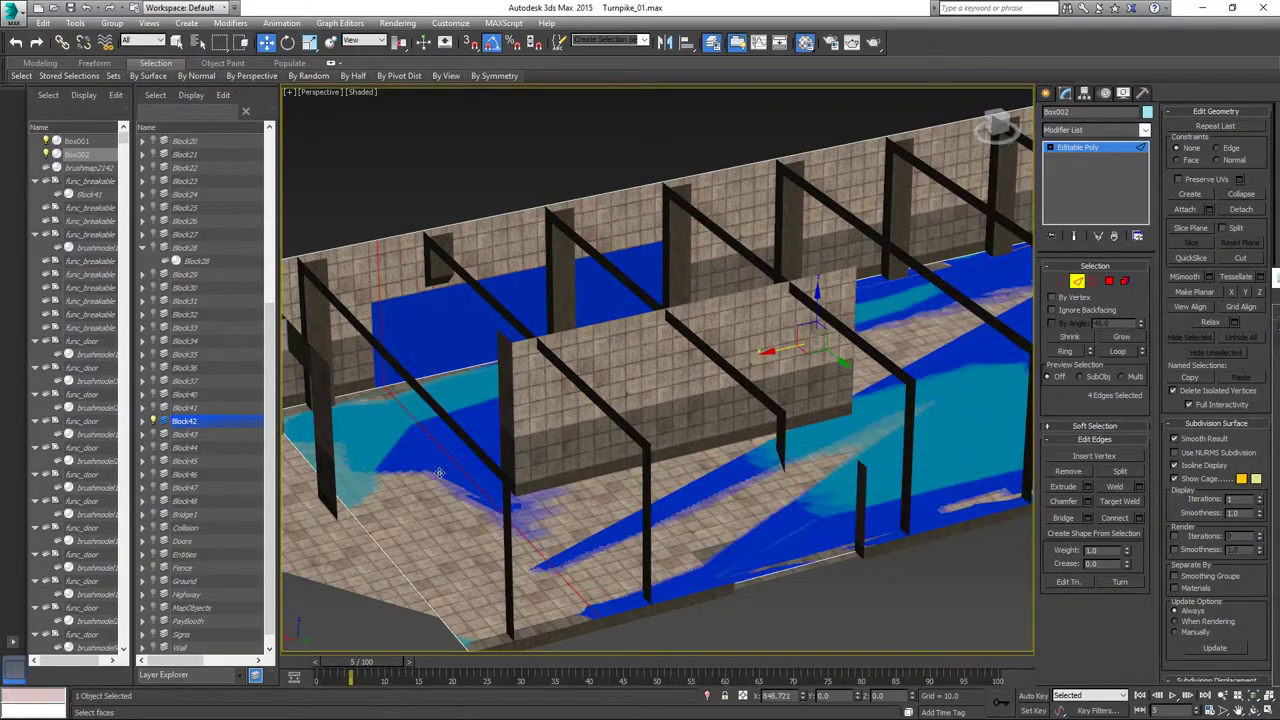
click(437, 479)
Connect the lengthwise edge ring of the longer section and slide this second loop to the nearest side of the opposite wall's first opening.
alt+middle_drag(698, 500, 618, 396)
click(754, 338)
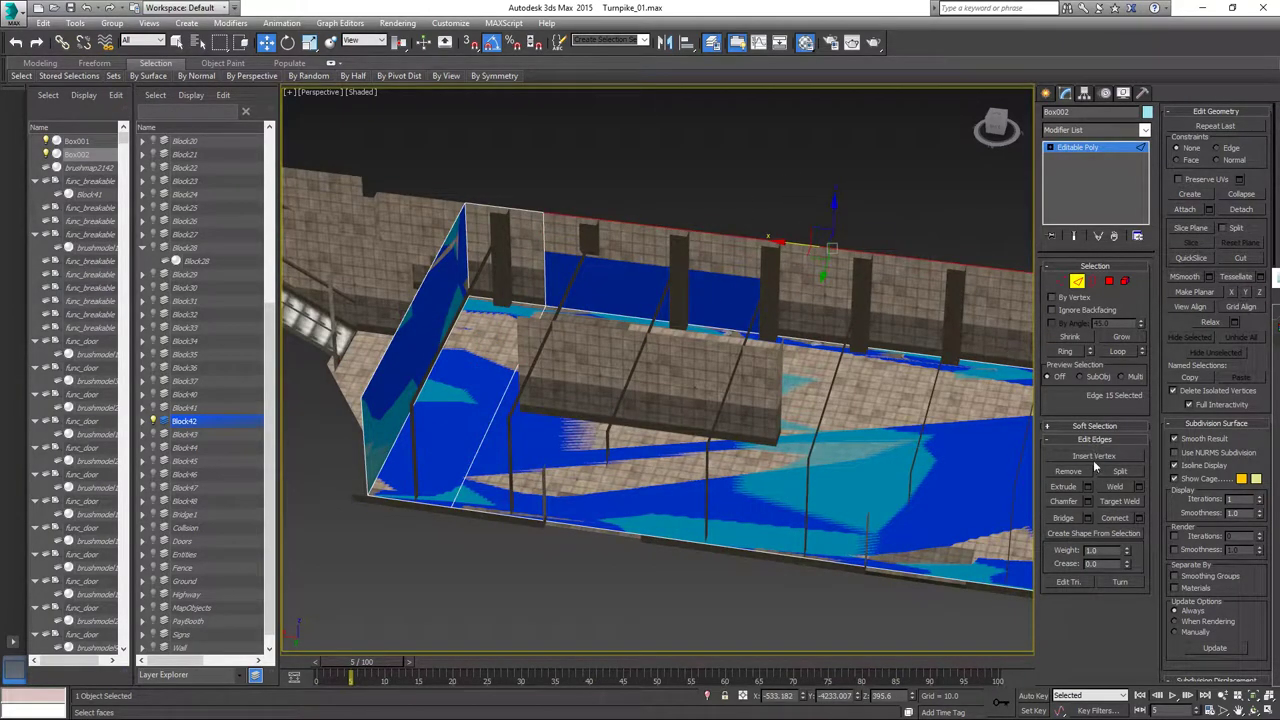
click(1066, 351)
click(1114, 519)
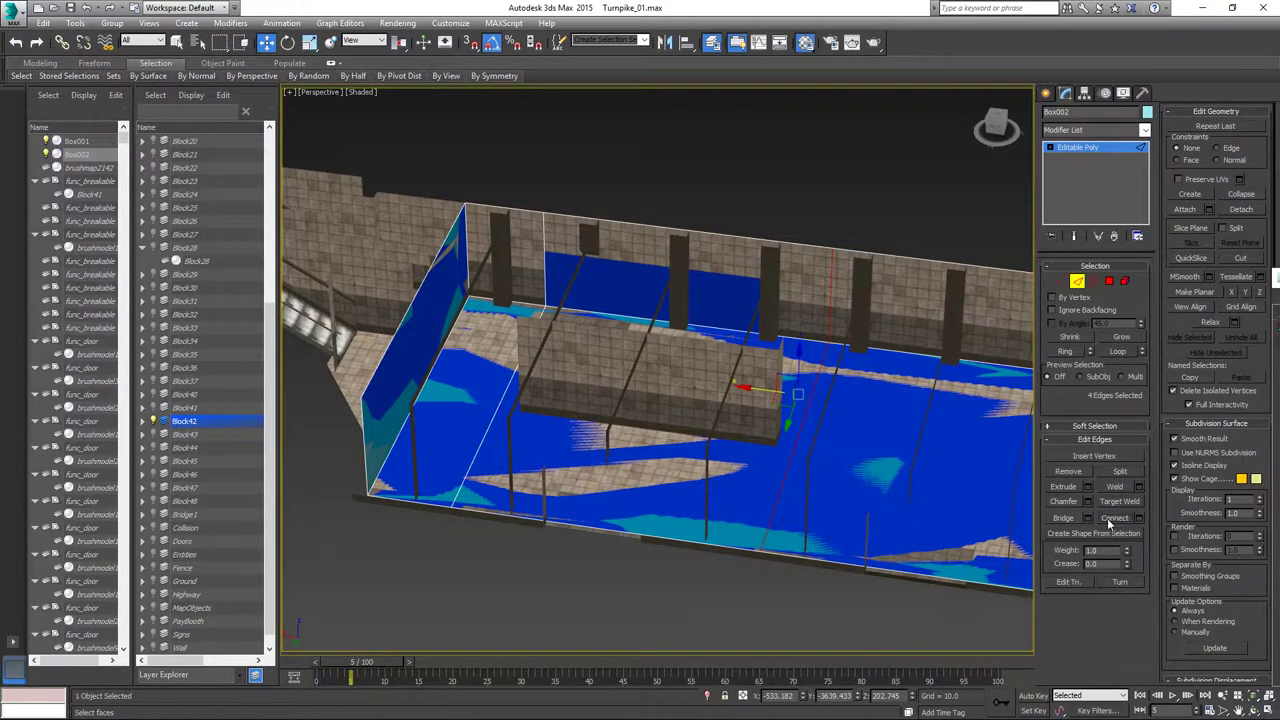
alt+middle_drag(769, 483, 833, 460)
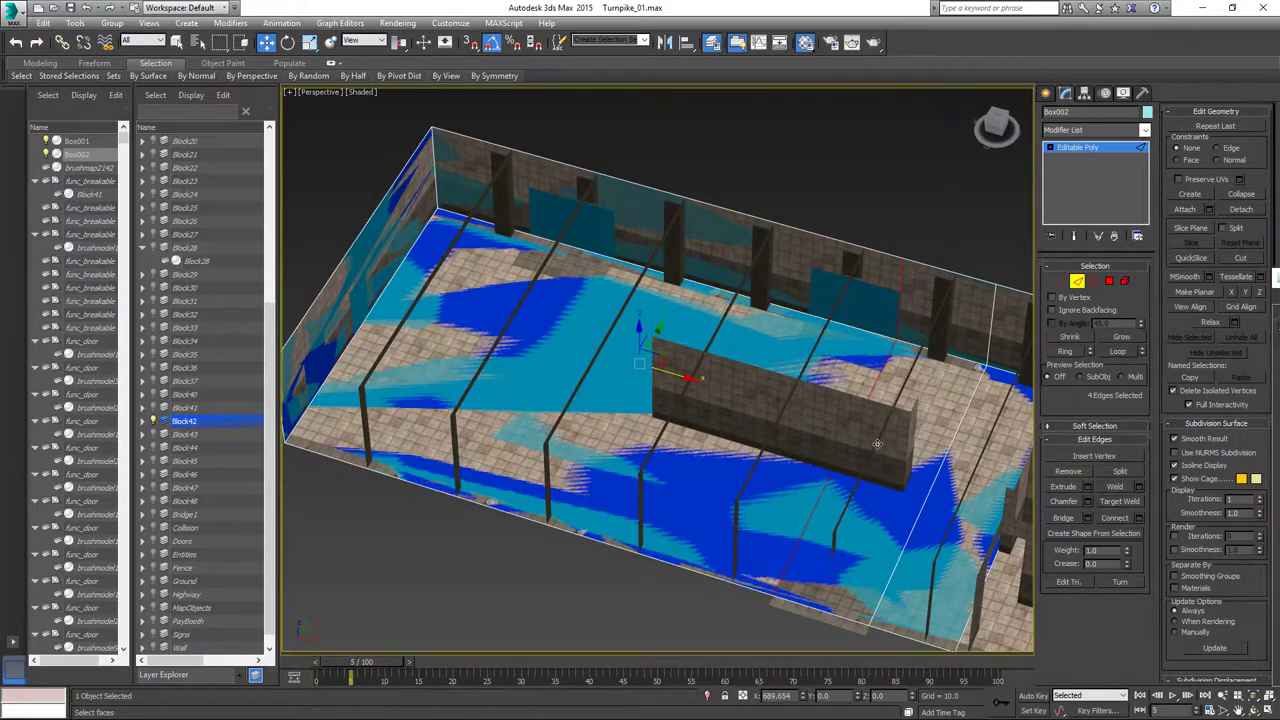
alt+middle_drag(877, 444, 971, 467)
Connect the remaining long section's edge ring and slide this third loop to the other side of the same opening.
drag(632, 210, 620, 338)
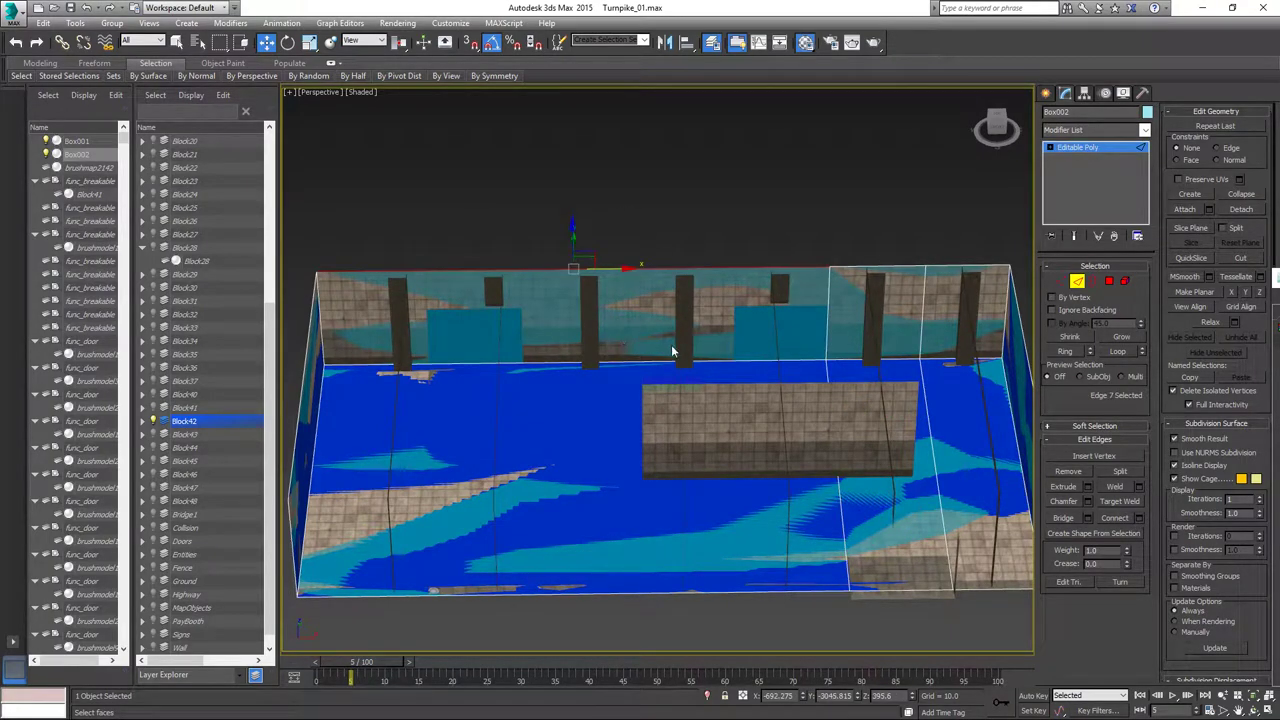
click(1065, 351)
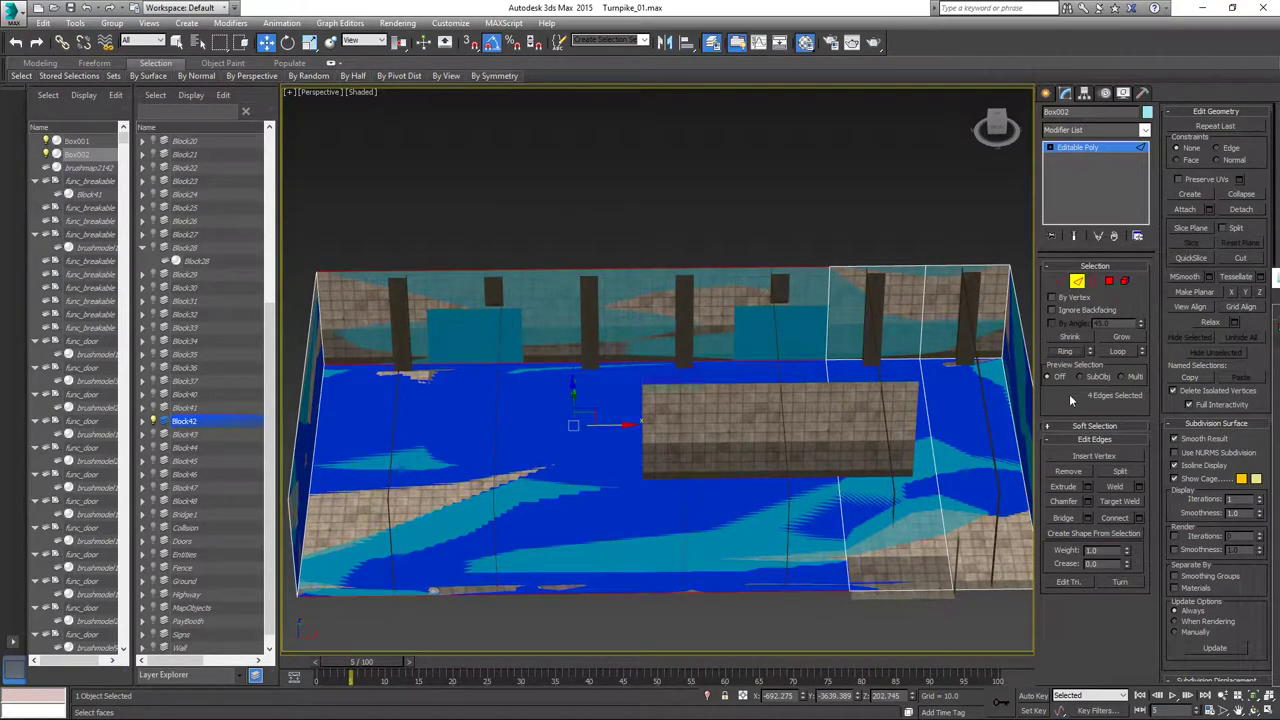
click(1116, 518)
drag(628, 425, 791, 438)
Add a fourth edge loop across the remaining long section and align it with the near side of the wall's second opening.
drag(556, 325, 556, 325)
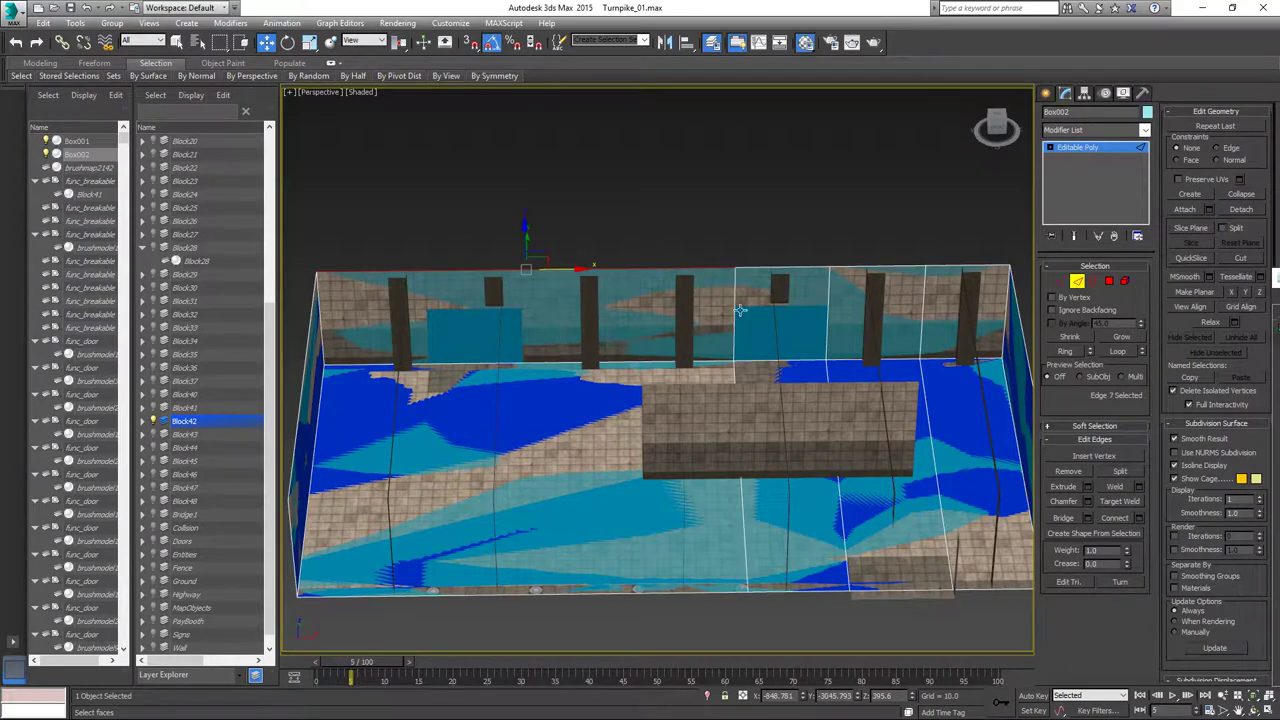
click(1054, 352)
scroll(576, 421, down, 2)
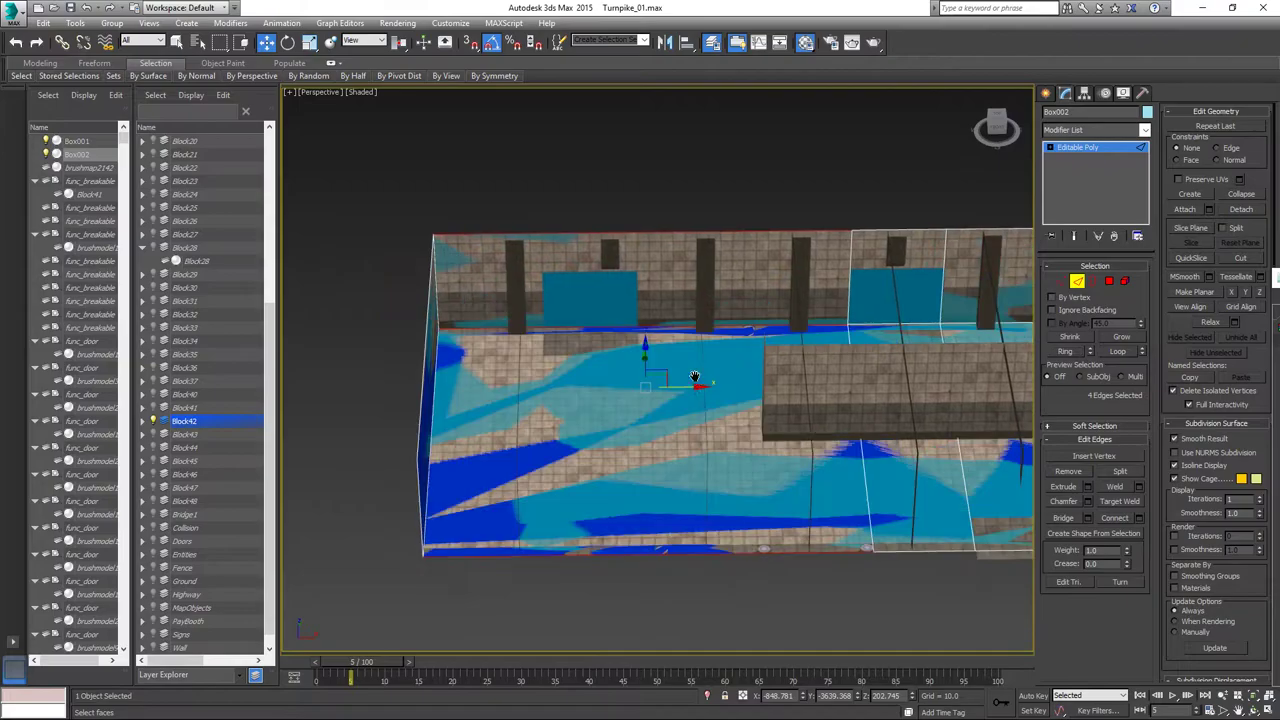
alt+middle_drag(671, 400, 767, 431)
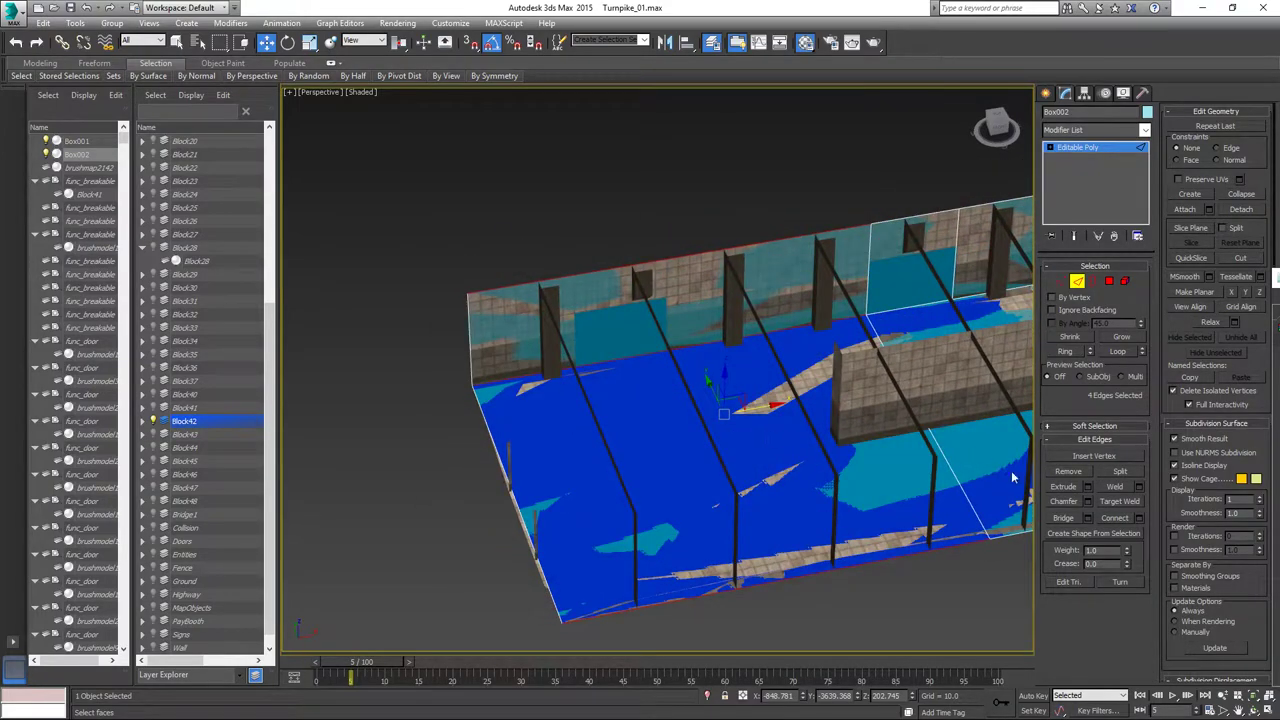
click(1114, 518)
scroll(745, 440, up, 6)
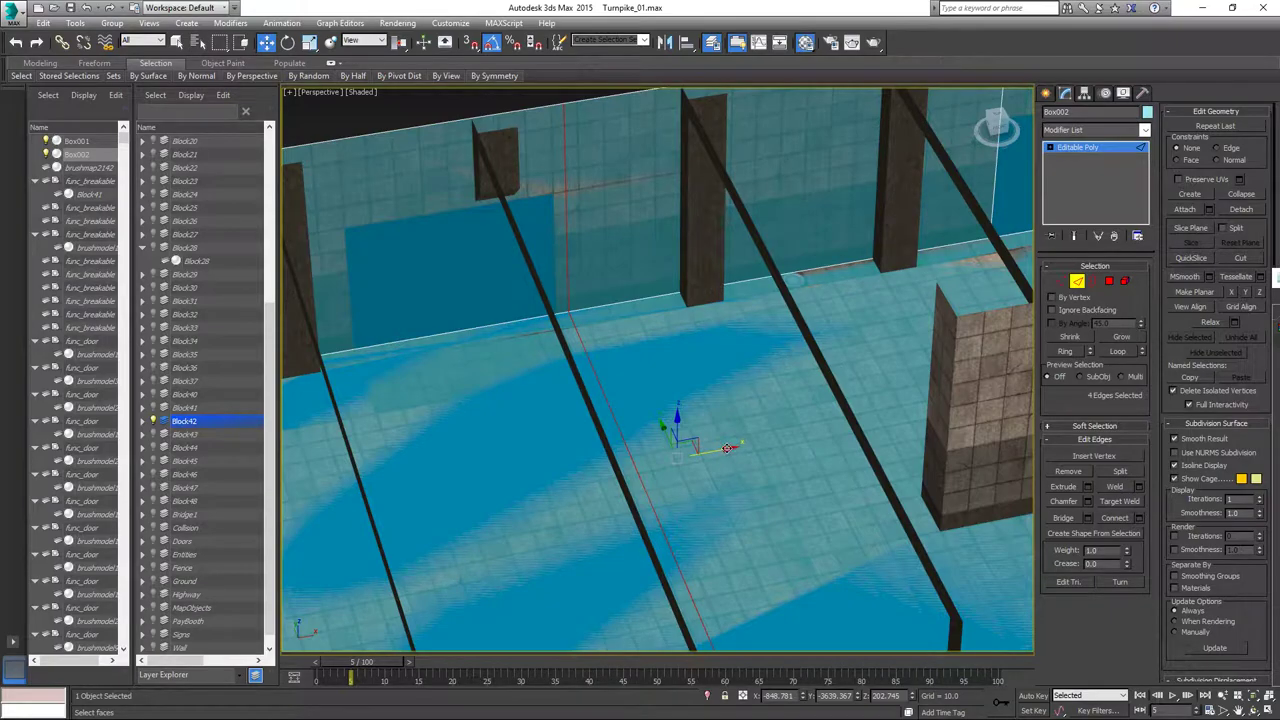
drag(727, 447, 701, 451)
Add a fifth edge loop across the end section and align it with the far side of the second opening.
middle_drag(483, 352, 566, 425)
scroll(519, 328, down, 5)
click(500, 264)
click(496, 304)
click(1066, 350)
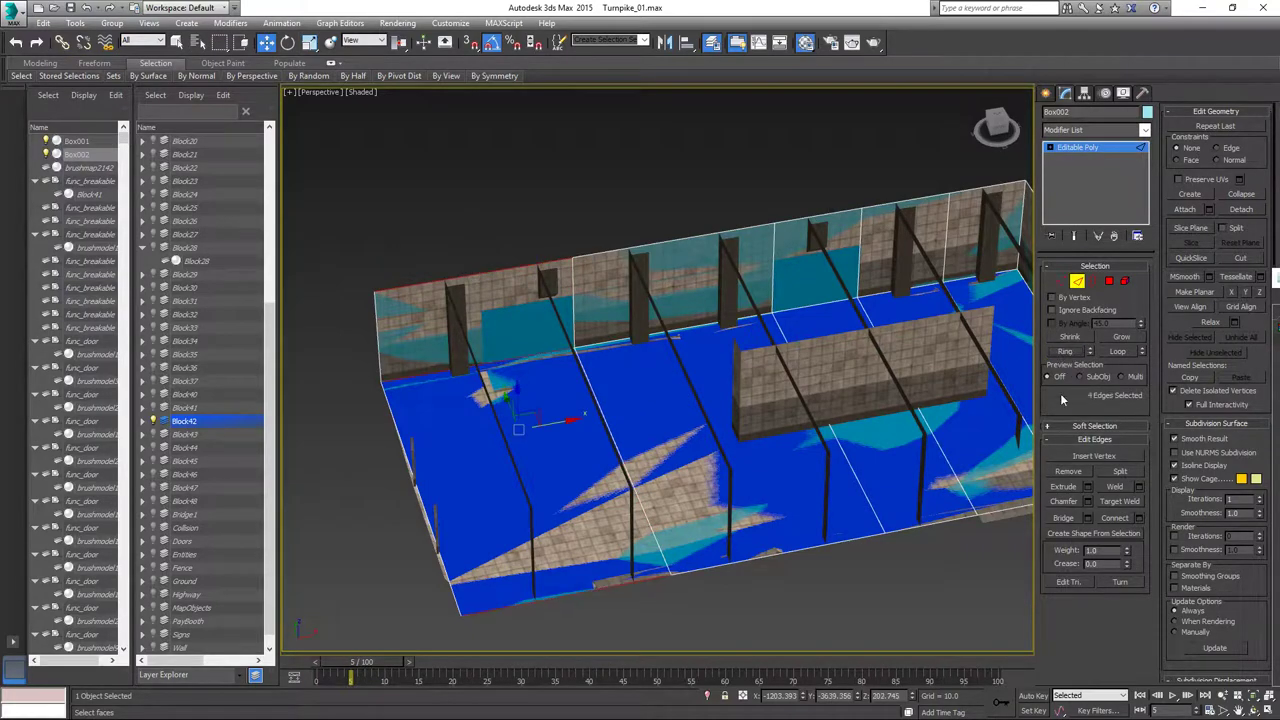
click(1114, 520)
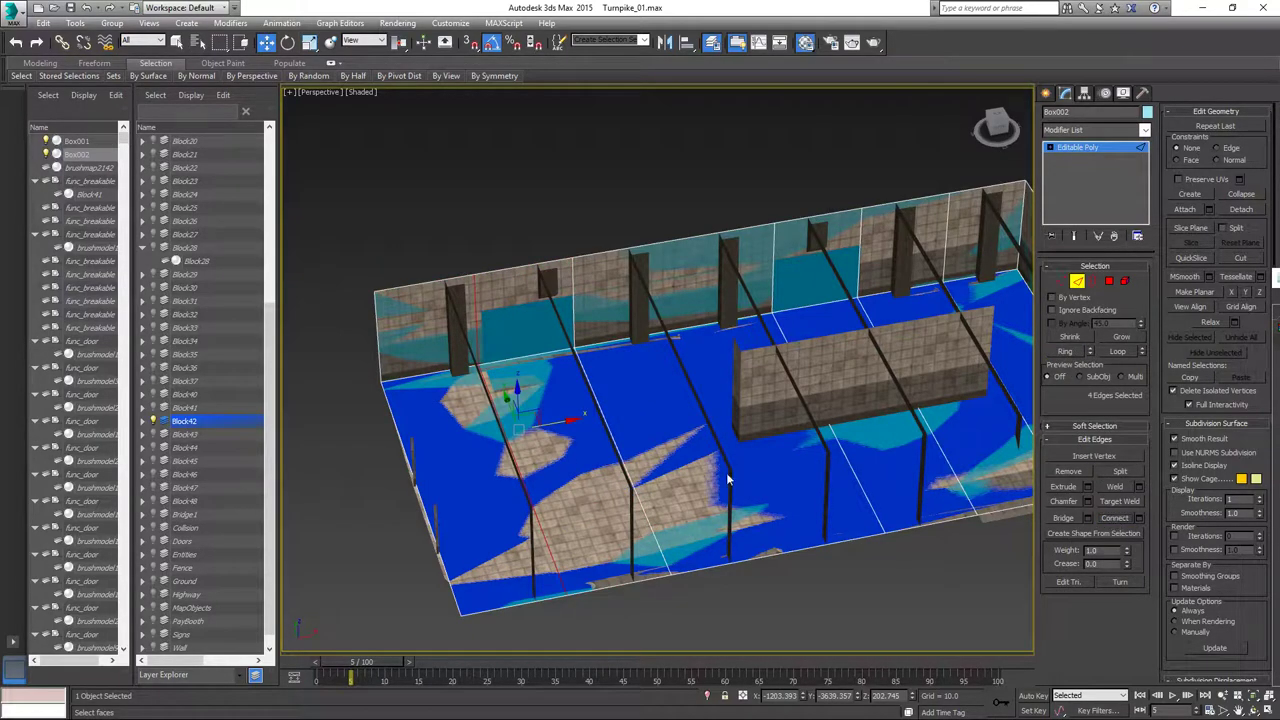
middle_drag(538, 467, 554, 473)
scroll(553, 440, up, 3)
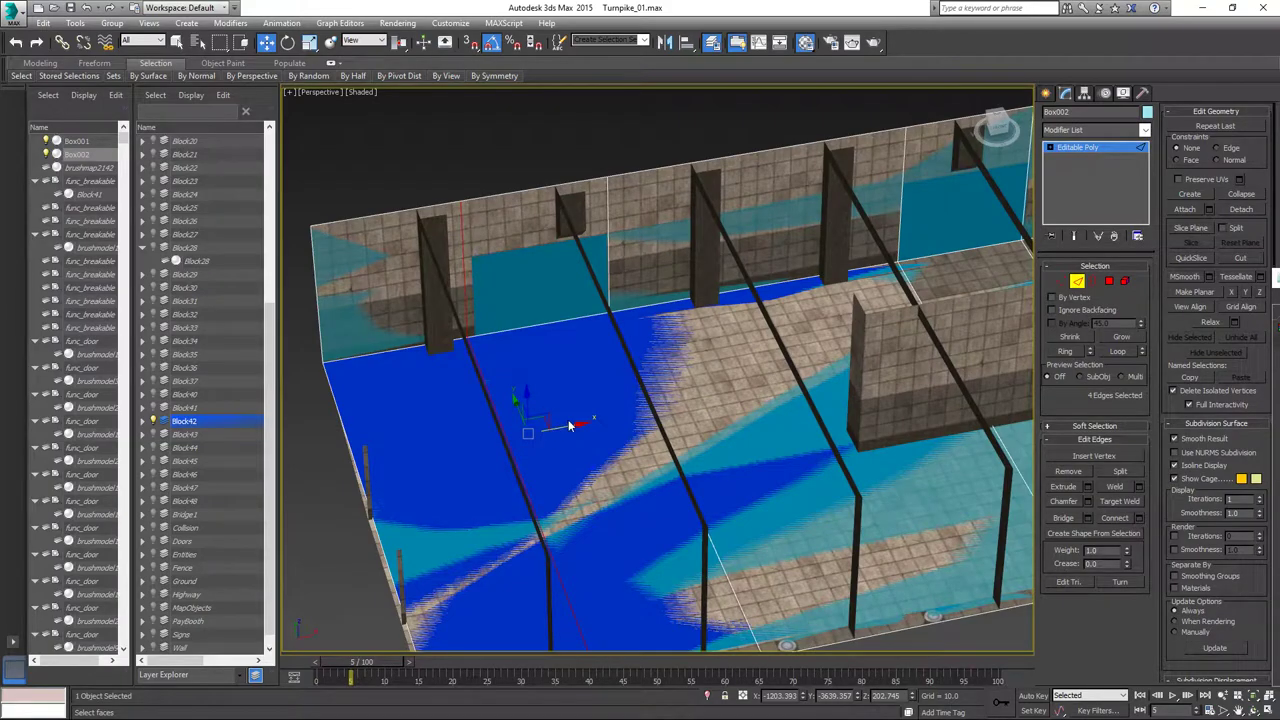
drag(570, 424, 585, 420)
Connect the ring of vertical wall edges with a horizontal loop and raise it to the top of the openings.
alt+middle_drag(582, 414, 518, 265)
click(528, 262)
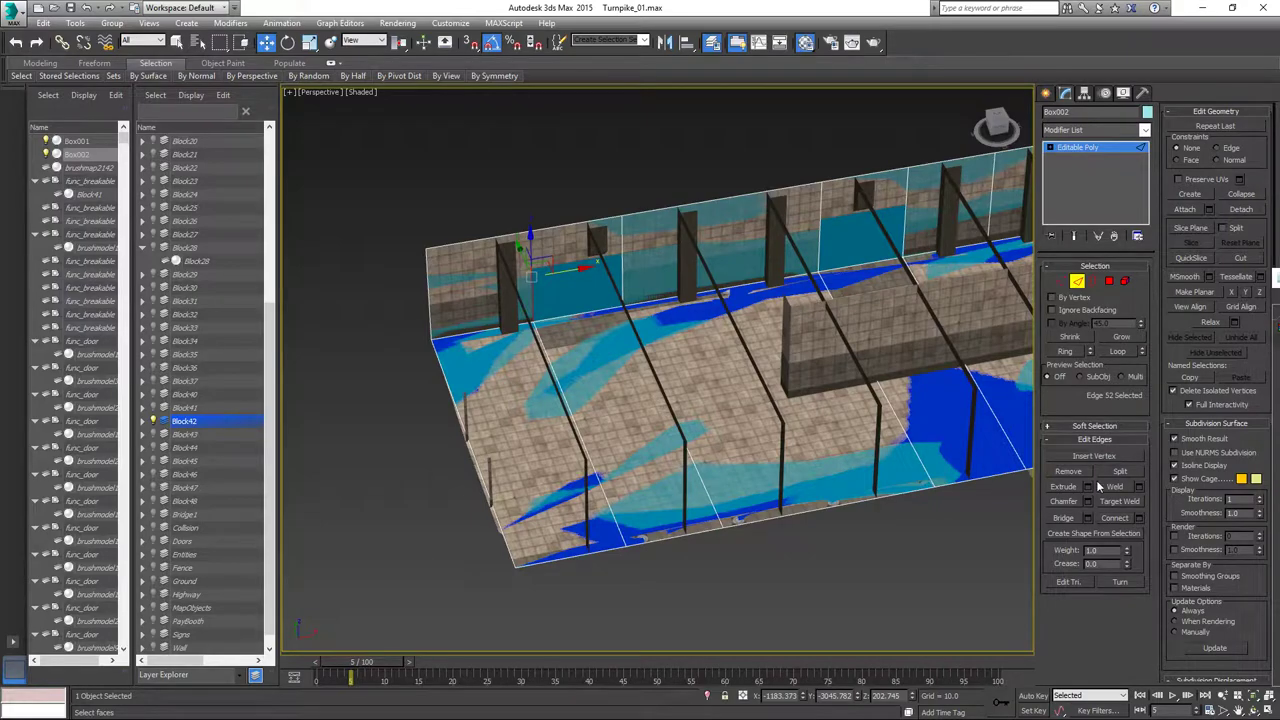
click(1066, 351)
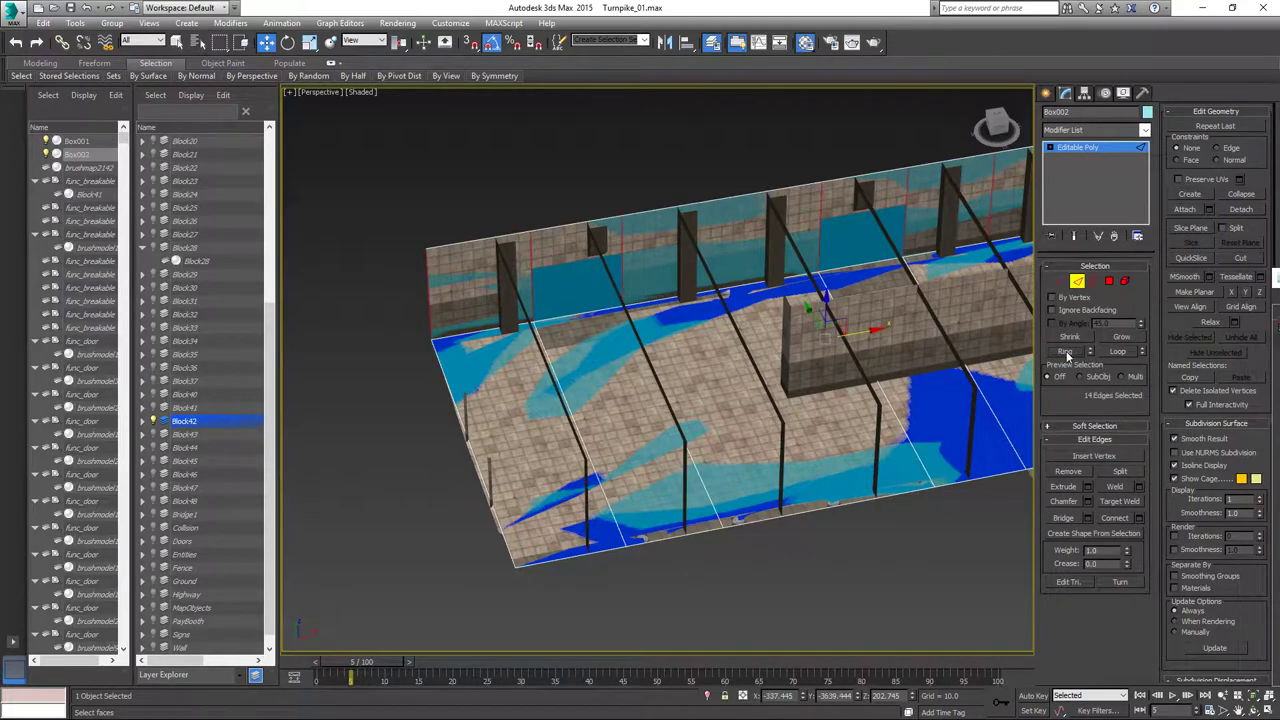
click(1115, 517)
middle_drag(814, 362, 794, 403)
scroll(808, 374, up, 2)
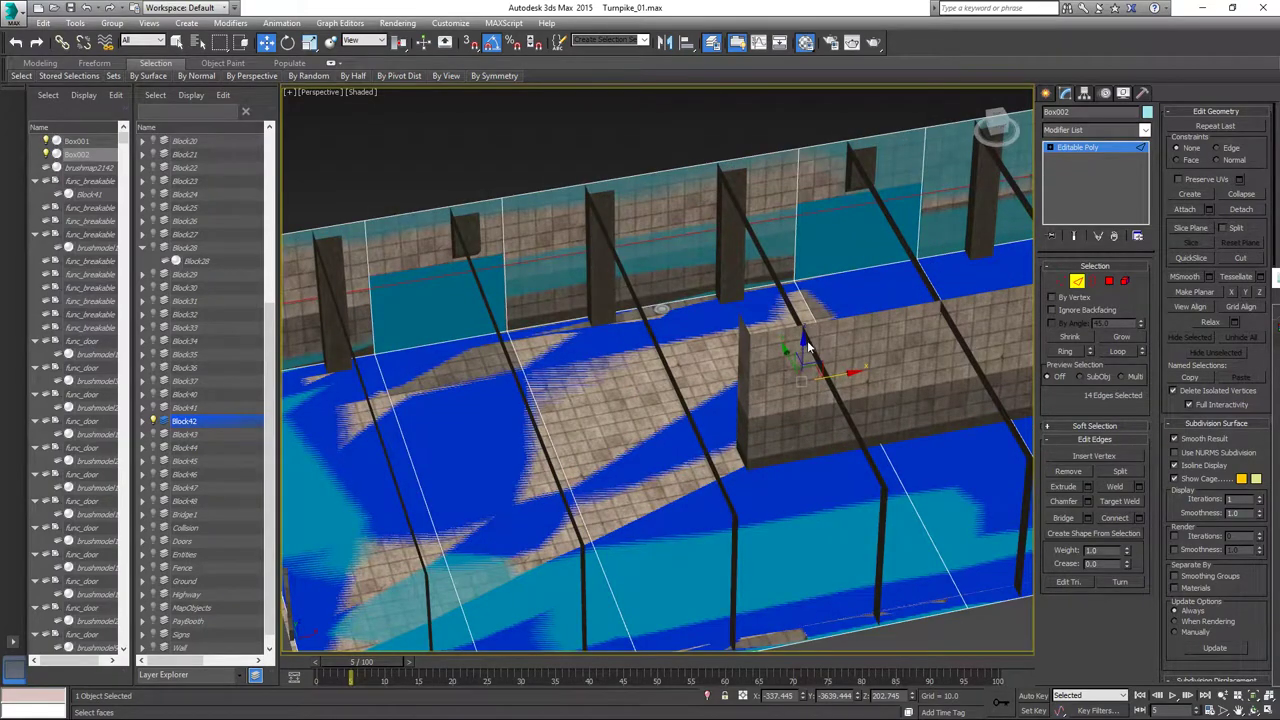
drag(805, 341, 803, 327)
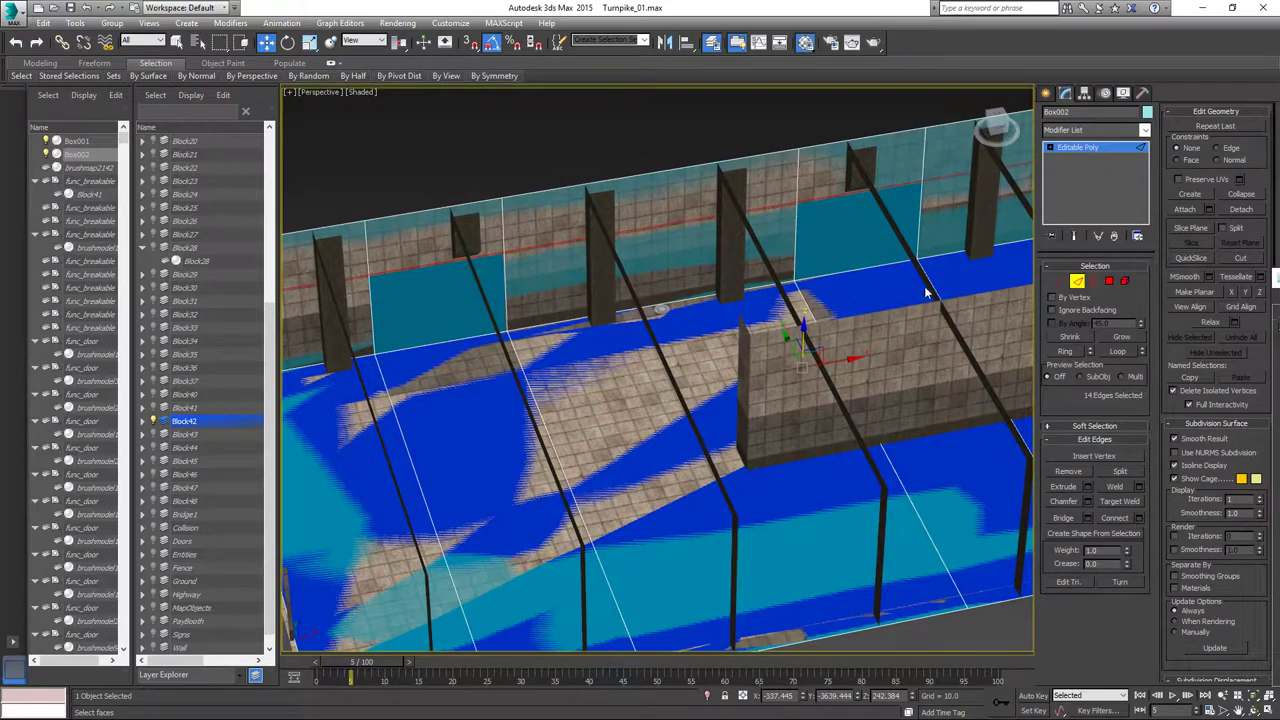
With Ignore Backfacing on, select the three polygons covering the wall openings, two on one long wall and one on the opposite wall, and delete them.
click(1109, 284)
click(887, 249)
click(821, 235)
click(887, 217)
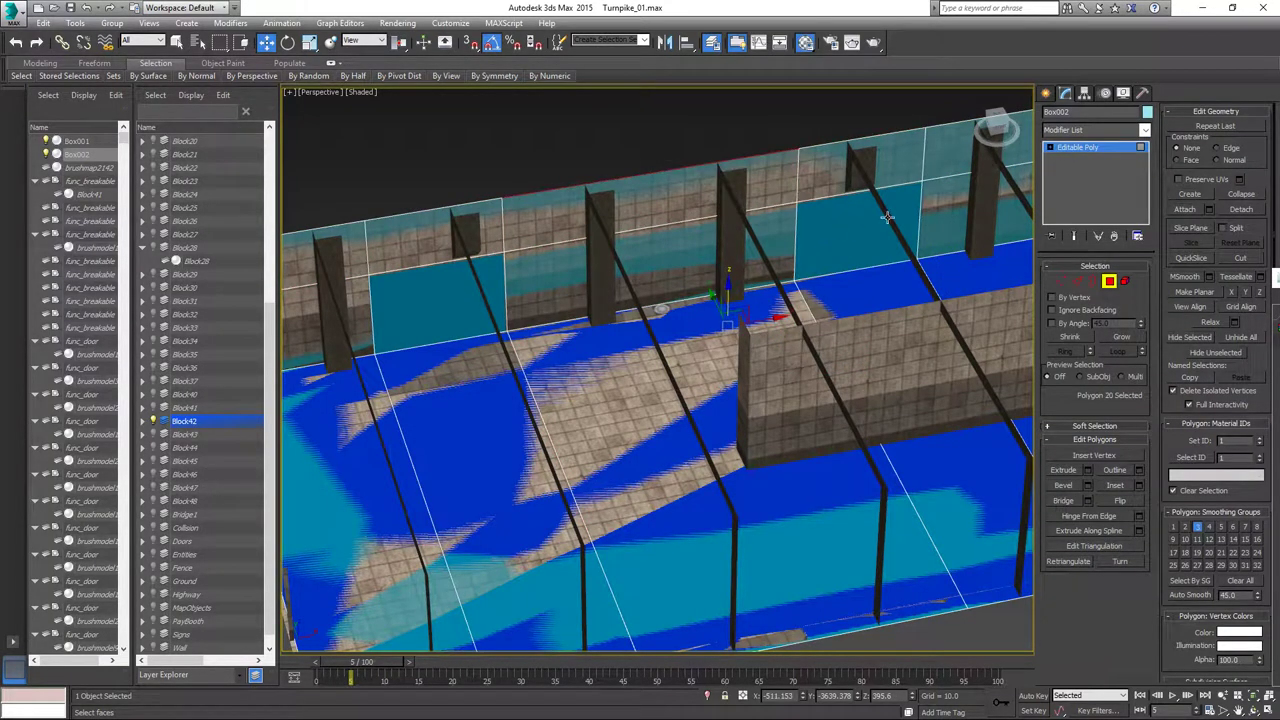
click(1051, 310)
click(859, 225)
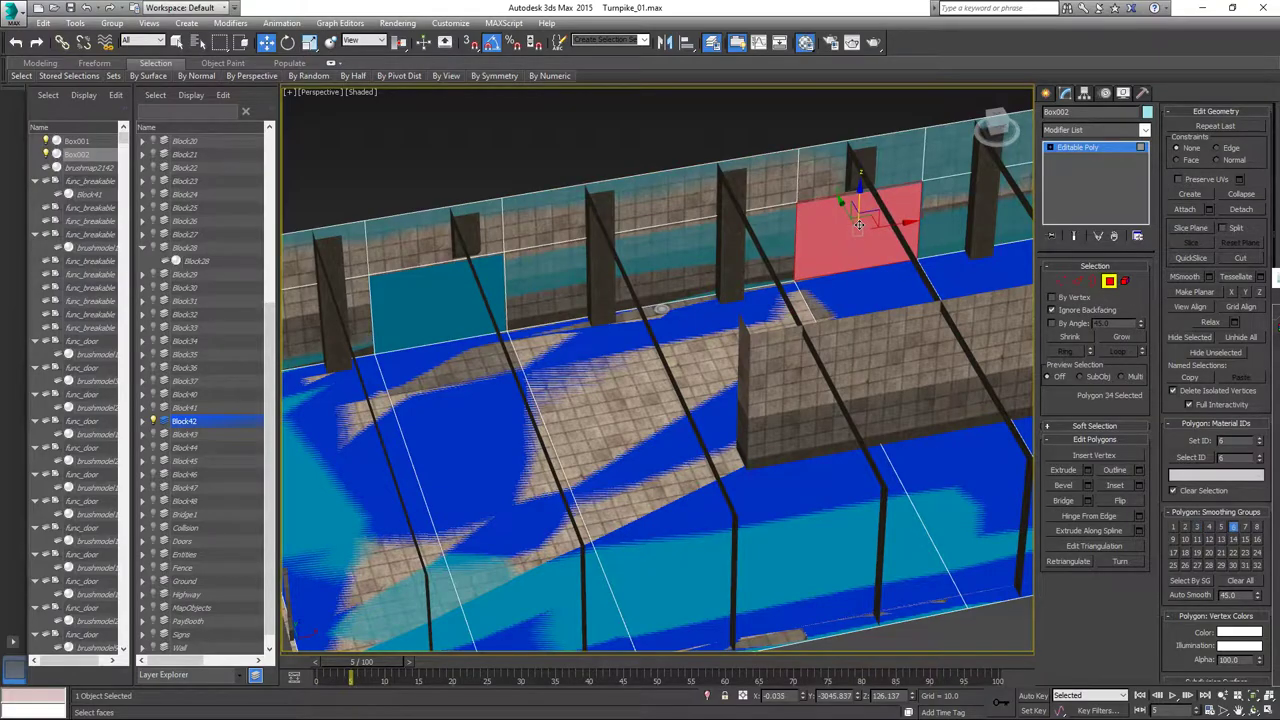
ctrl+click(461, 289)
alt+middle_drag(796, 377, 822, 533)
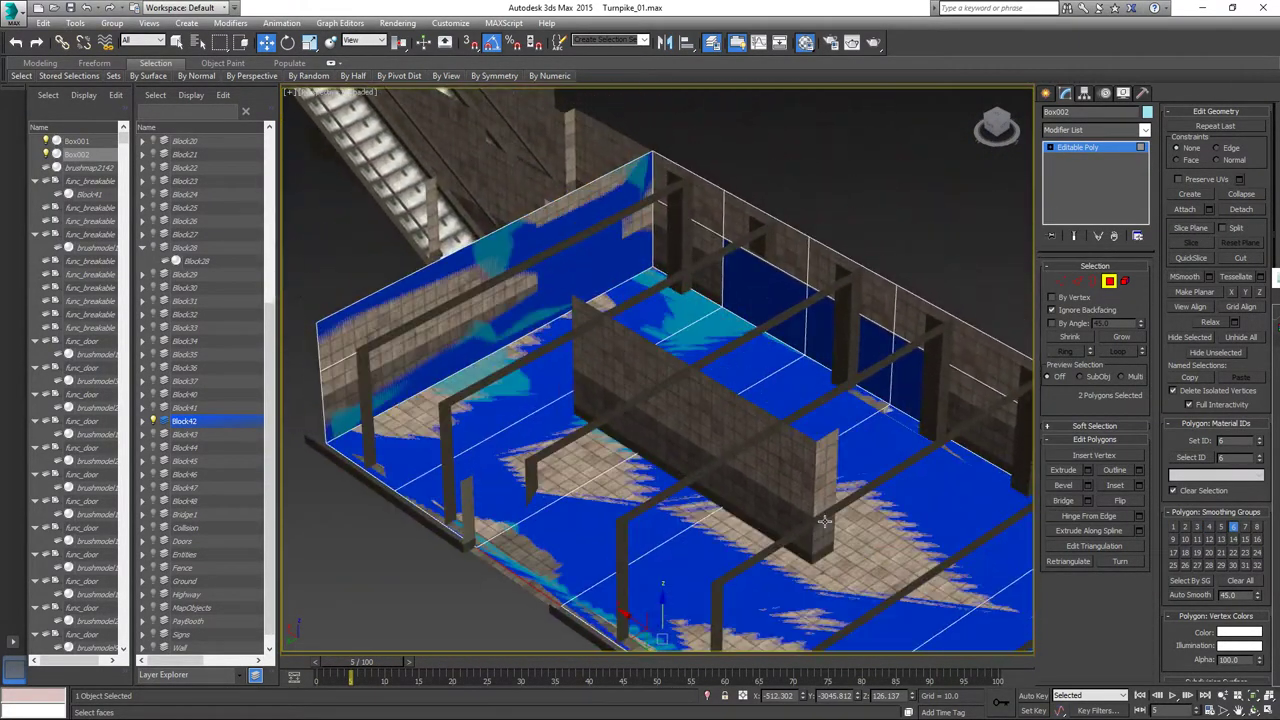
scroll(800, 325, up, 3)
ctrl+click(772, 279)
middle_drag(814, 341, 778, 357)
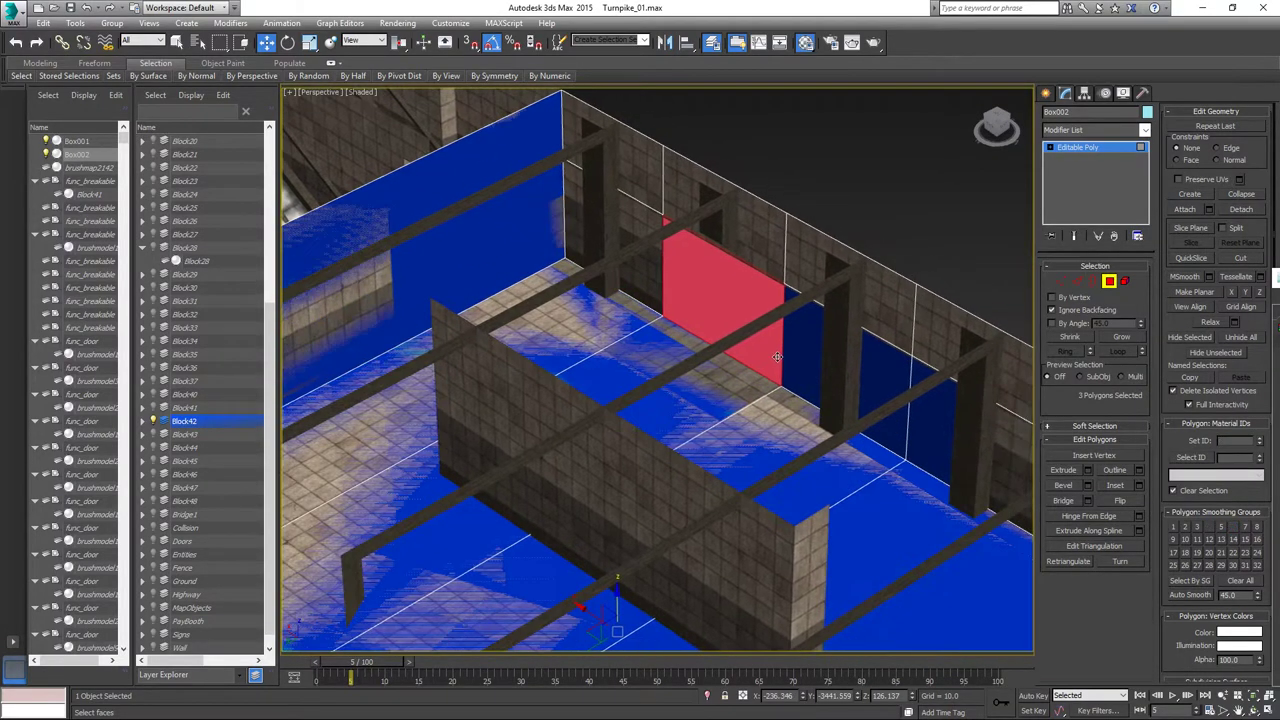
scroll(778, 357, down, 3)
key(Delete)
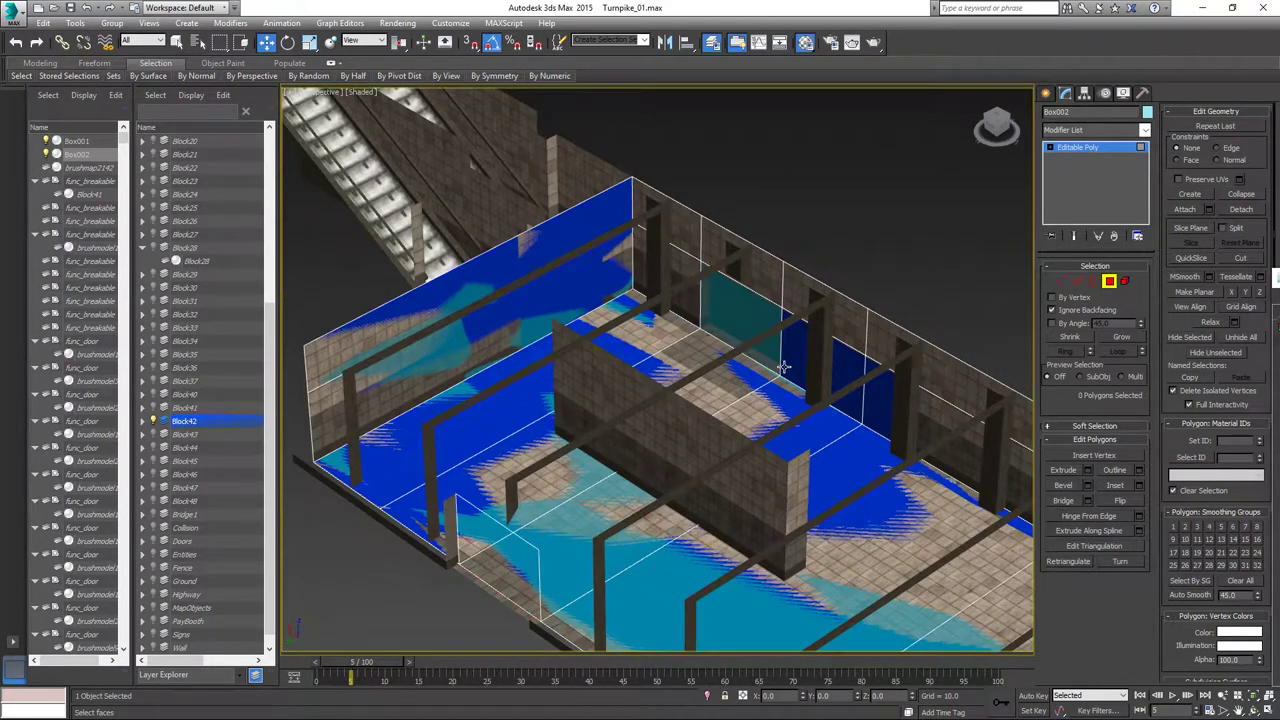
Select the border of the single opening and extrude it outward through the wall's thickness.
click(1082, 284)
click(1092, 283)
scroll(782, 332, up, 4)
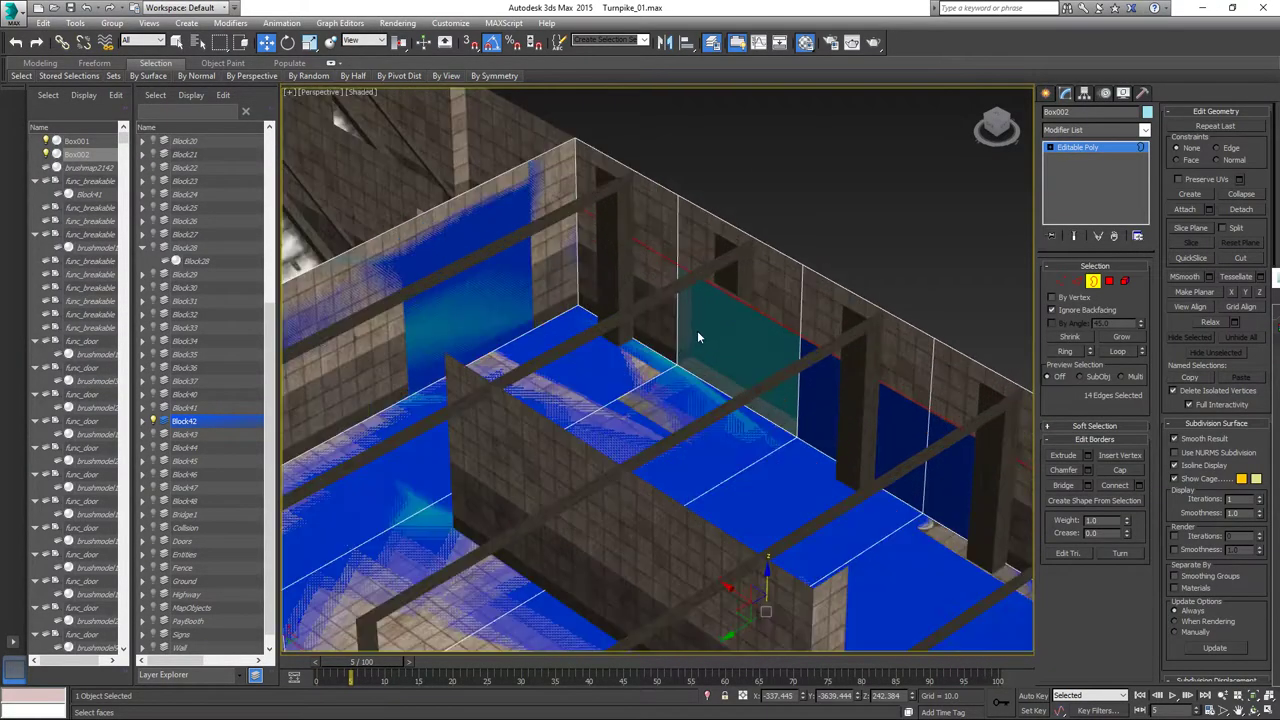
click(690, 372)
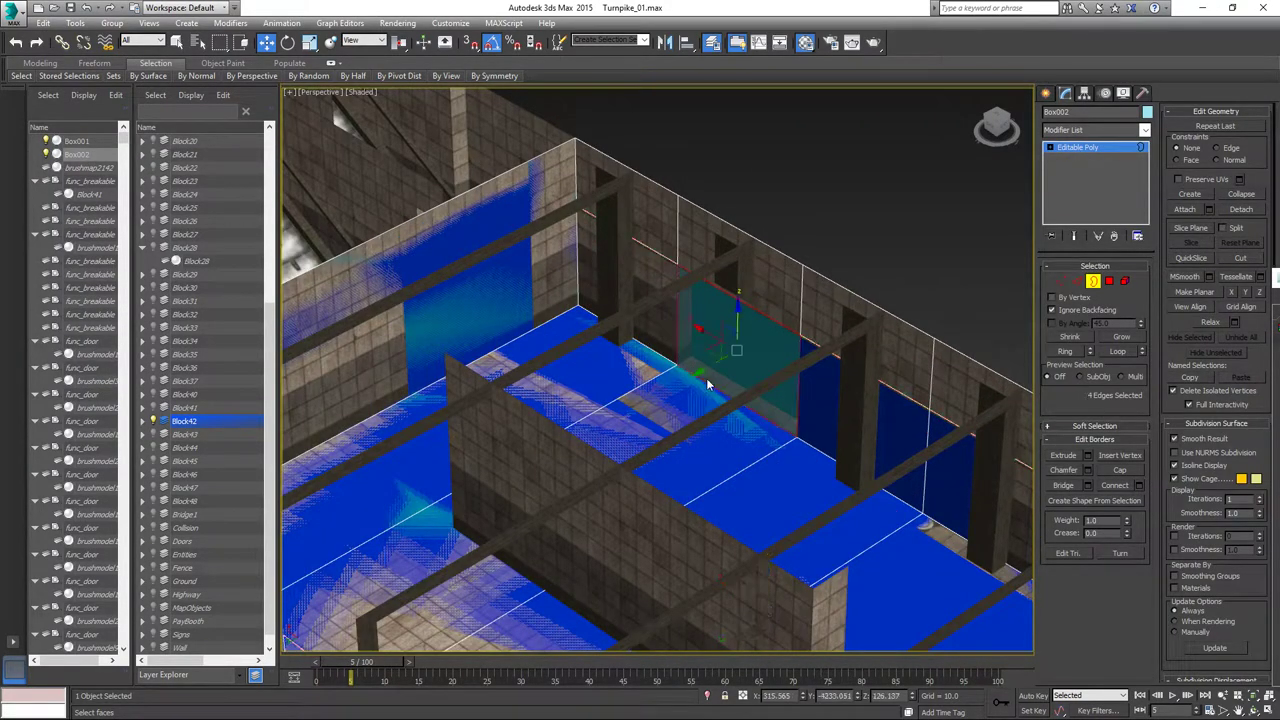
alt+middle_drag(690, 372, 704, 375)
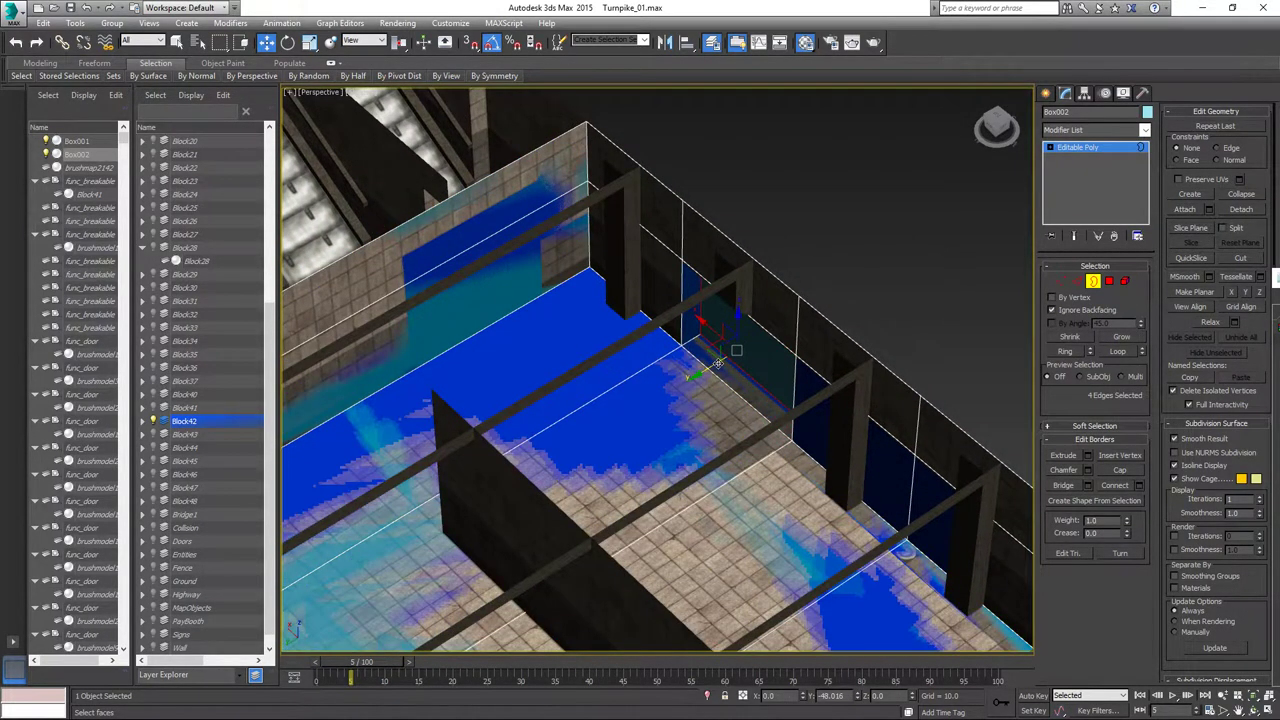
Select the borders of the two openings in the opposite long wall and extrude them outward through the wall's thickness.
alt+middle_drag(710, 365, 581, 384)
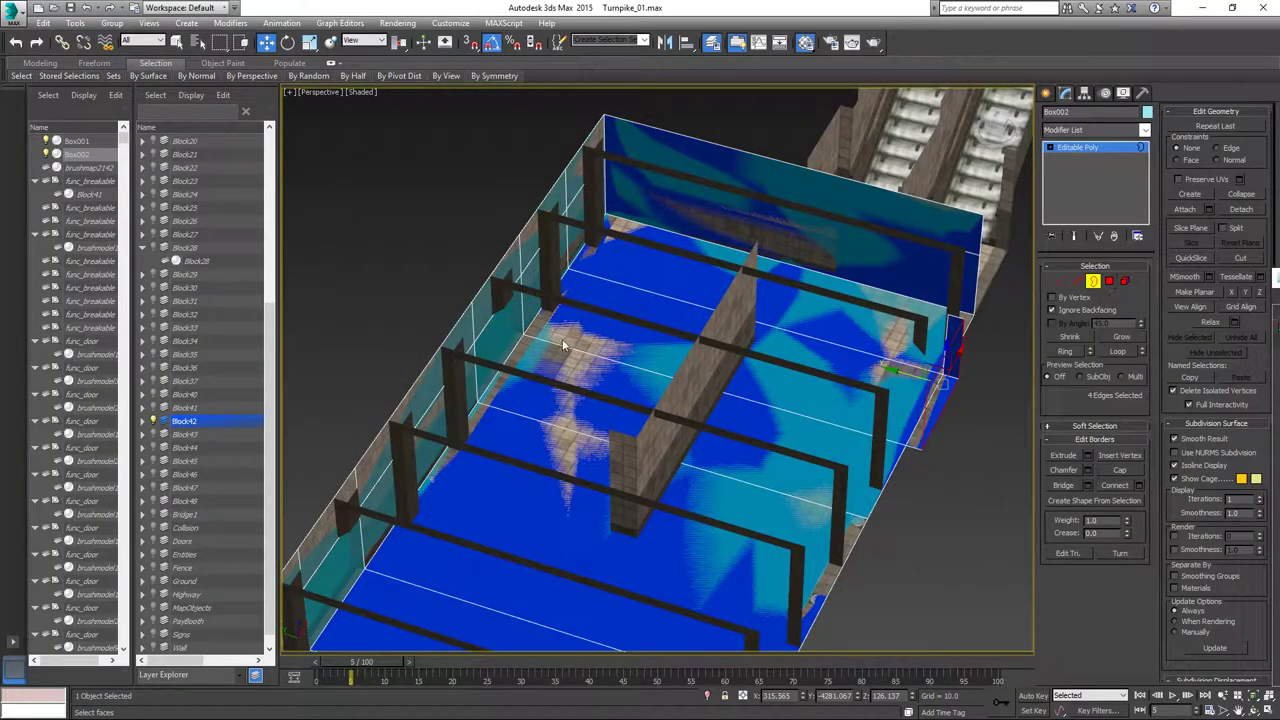
alt+middle_drag(504, 437, 452, 440)
ctrl+click(463, 453)
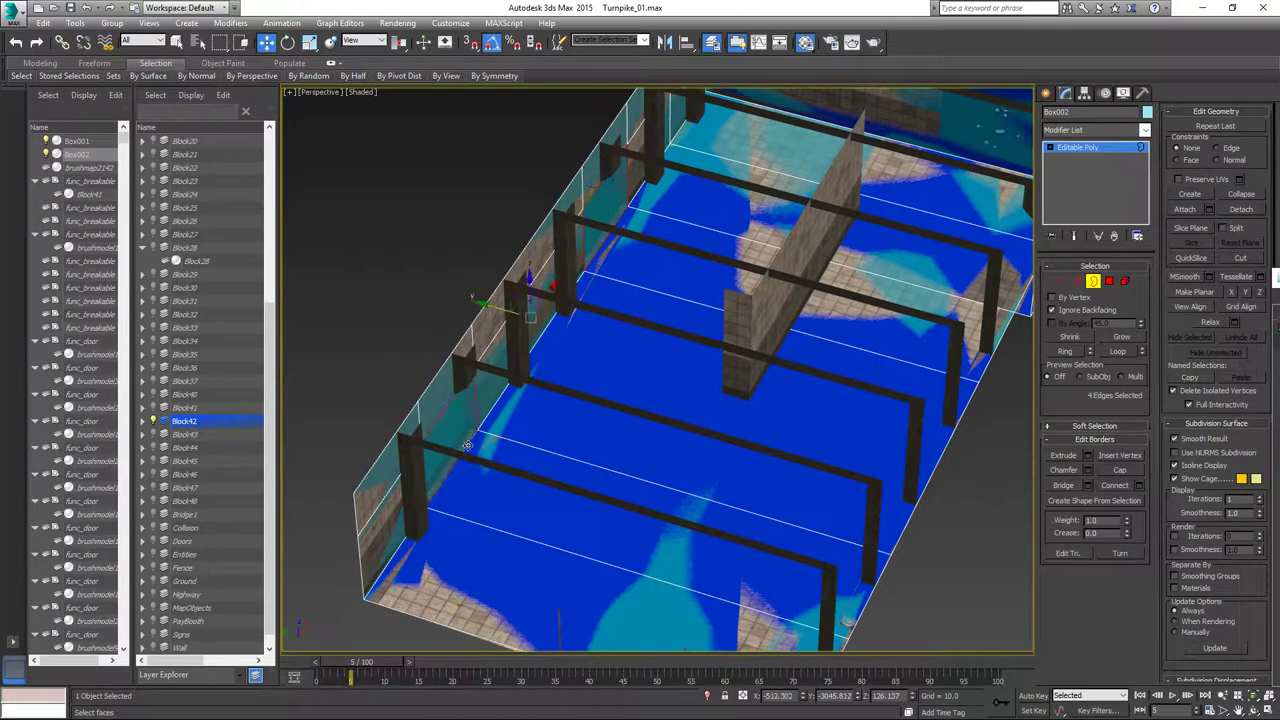
shift+drag(483, 305, 467, 308)
alt+middle_drag(806, 426, 796, 399)
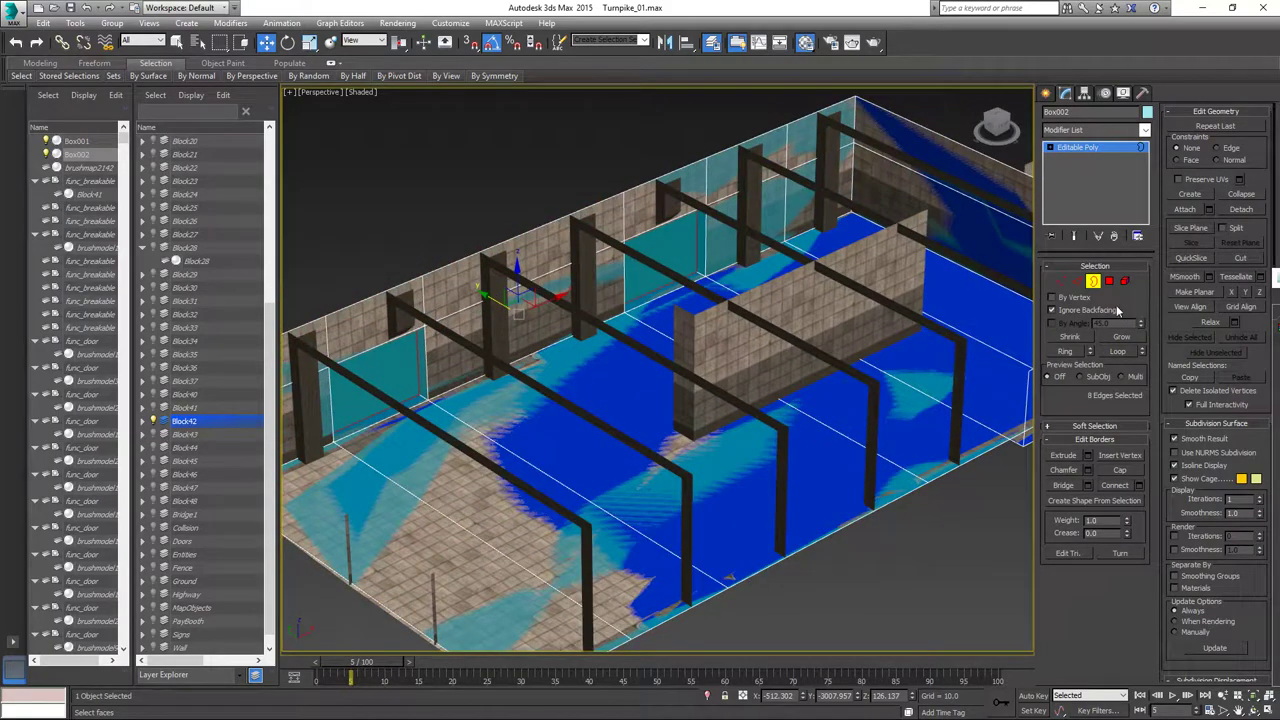
Leave border editing and rename the reconstructed box as Collision_$2.
click(1093, 283)
click(1091, 111)
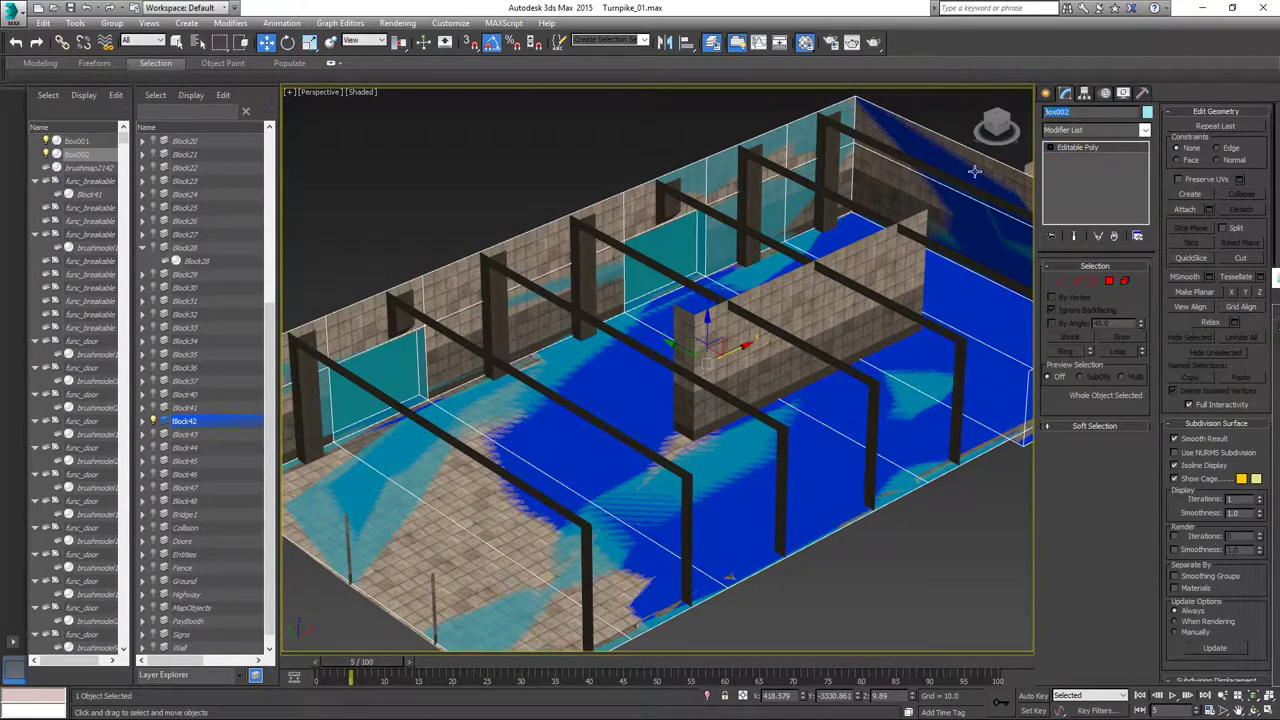
text(Collision)
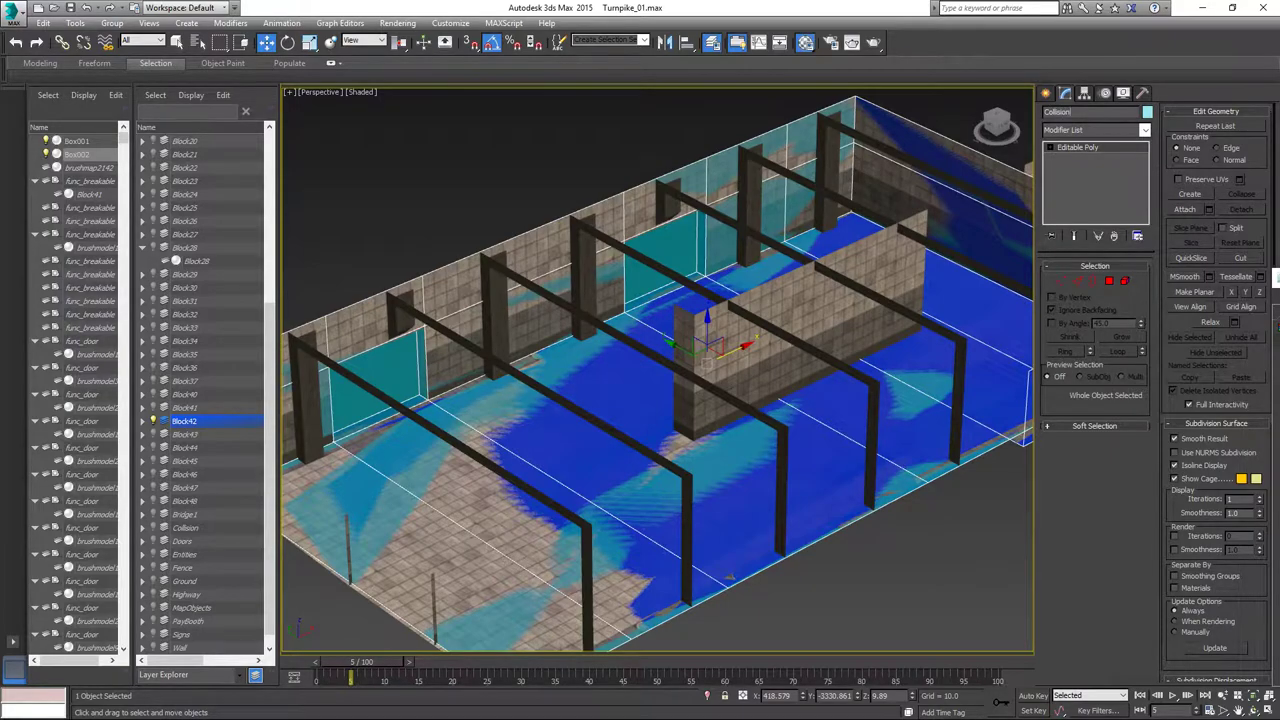
key(alt+x)
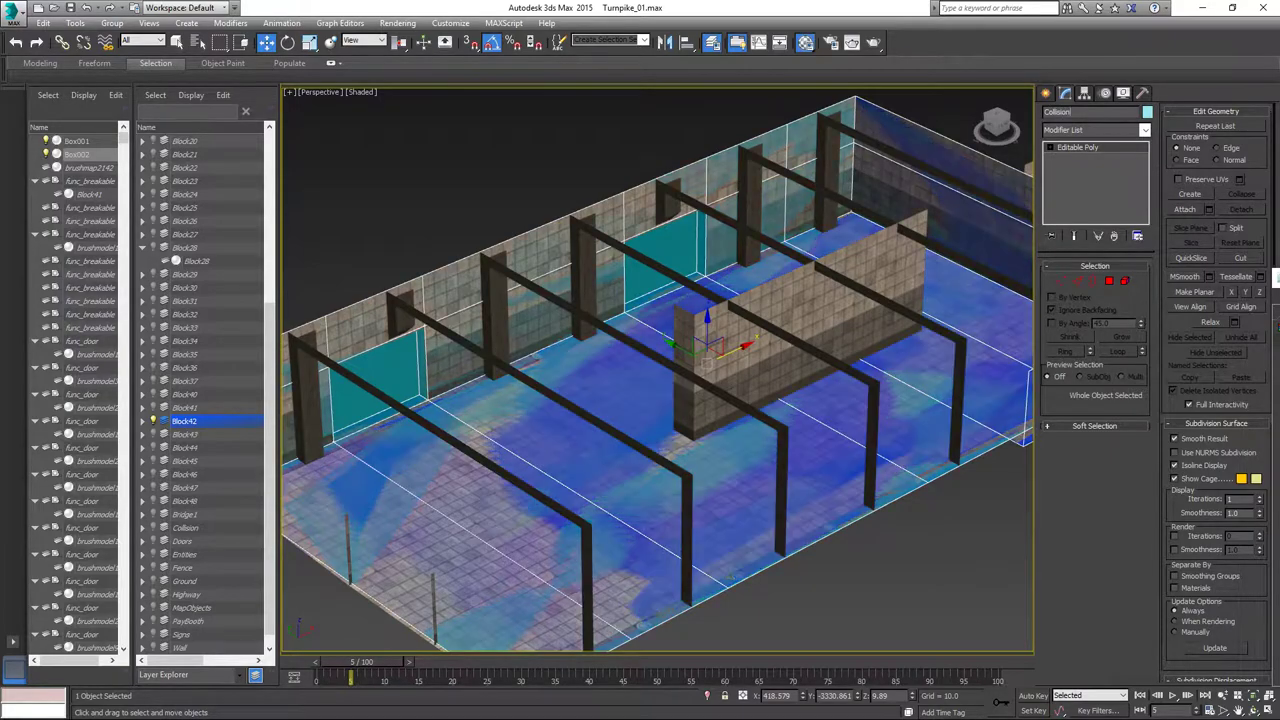
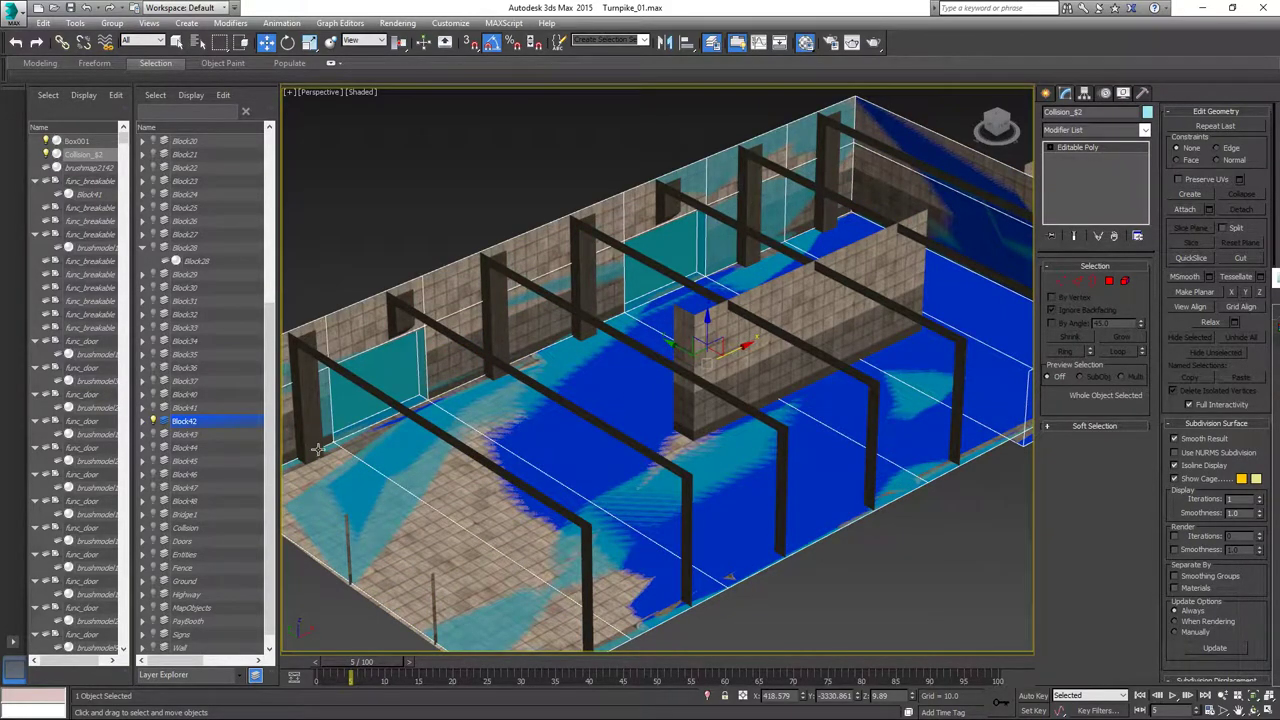
Reselect the Collision_$2 mesh and isolate it from the rest of the station.
click(945, 600)
alt+middle_drag(871, 566, 710, 485)
alt+middle_drag(660, 413, 582, 328)
click(549, 274)
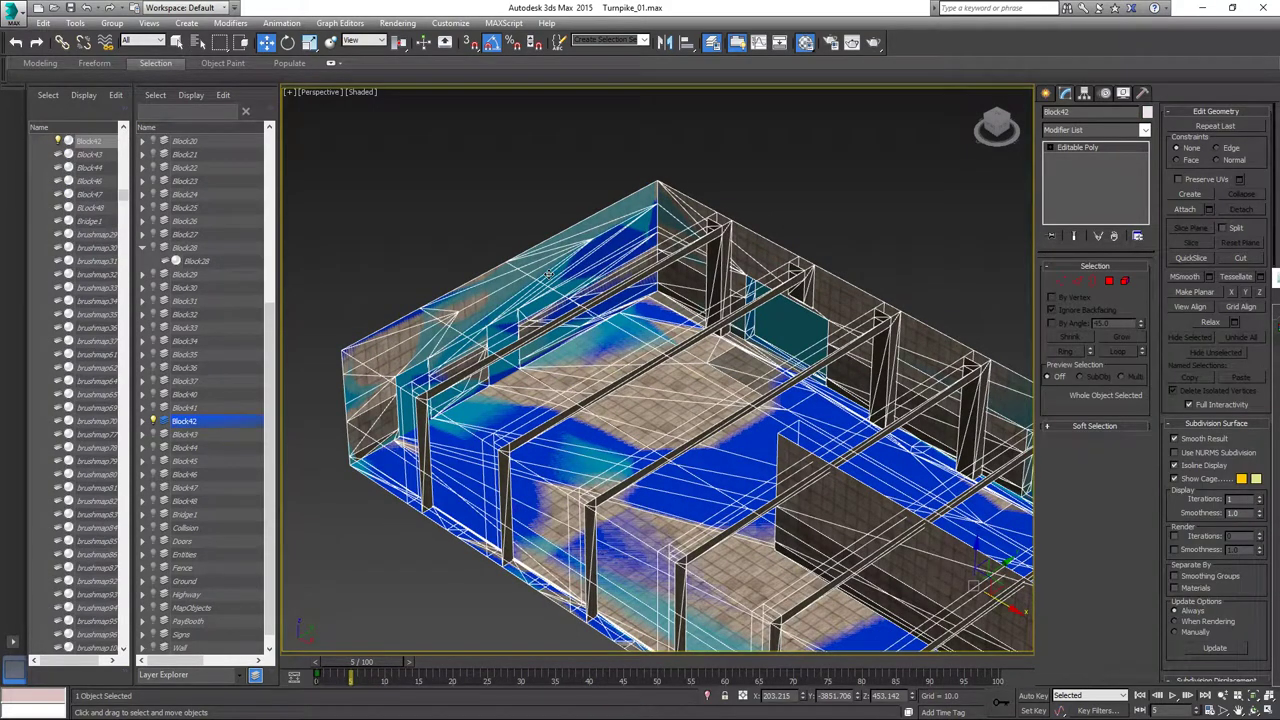
click(582, 256)
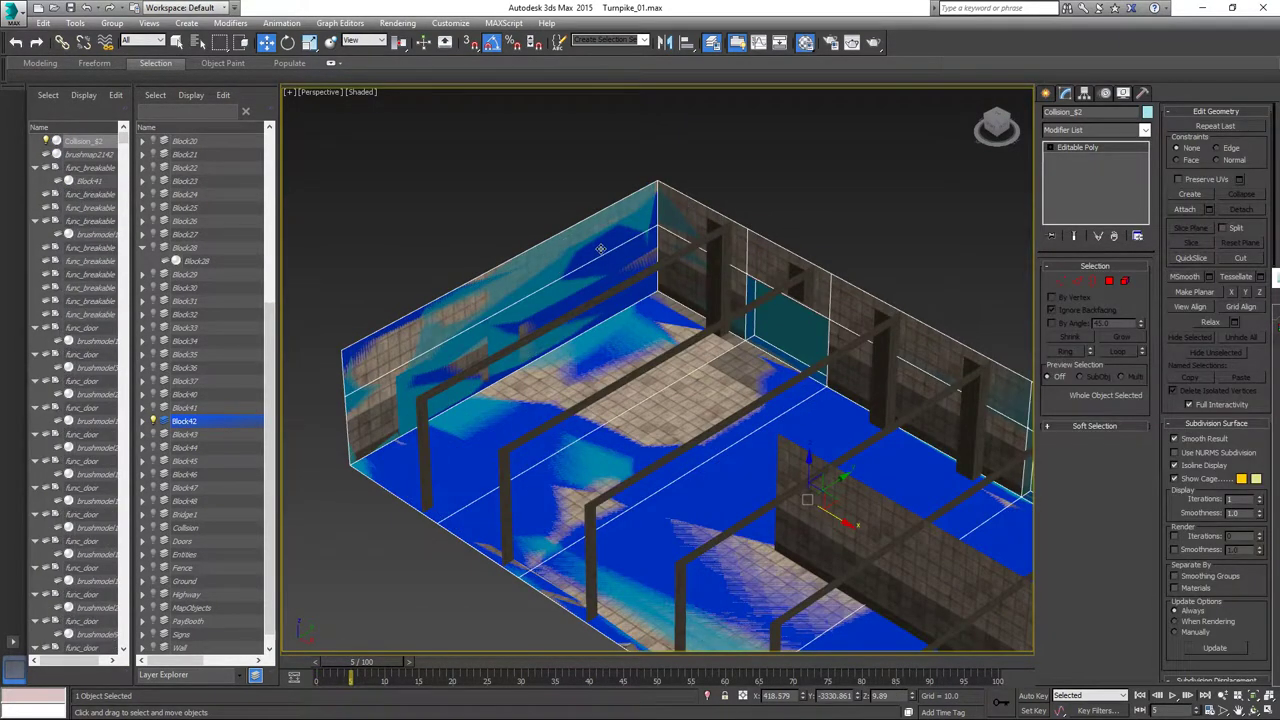
right_click(727, 332)
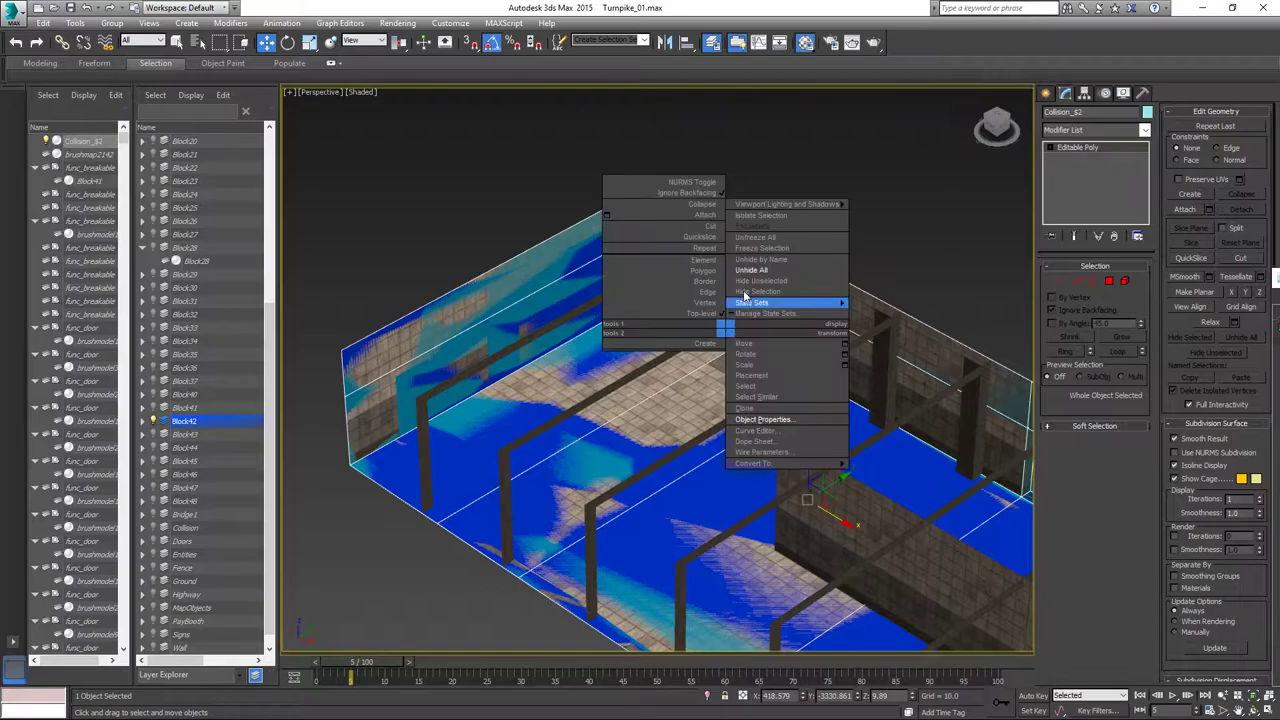
click(753, 235)
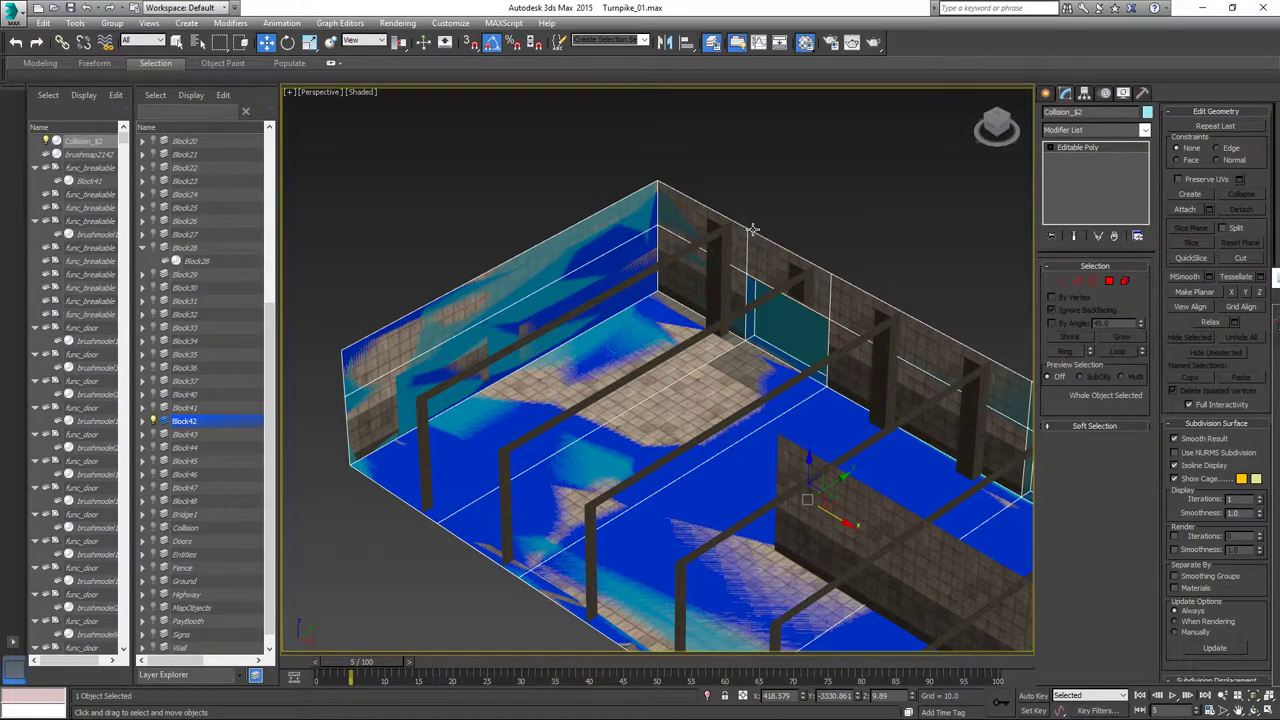
middle_drag(697, 318, 693, 334)
right_click(672, 304)
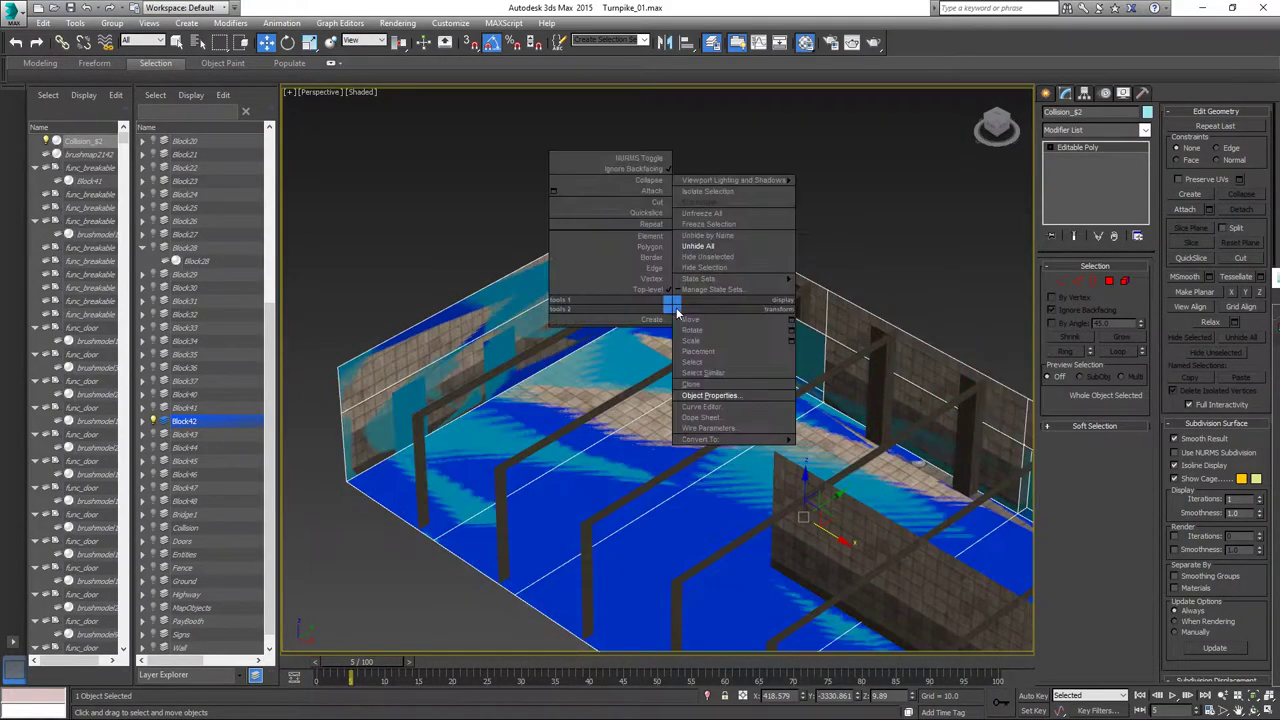
click(708, 202)
alt+middle_drag(710, 196, 860, 389)
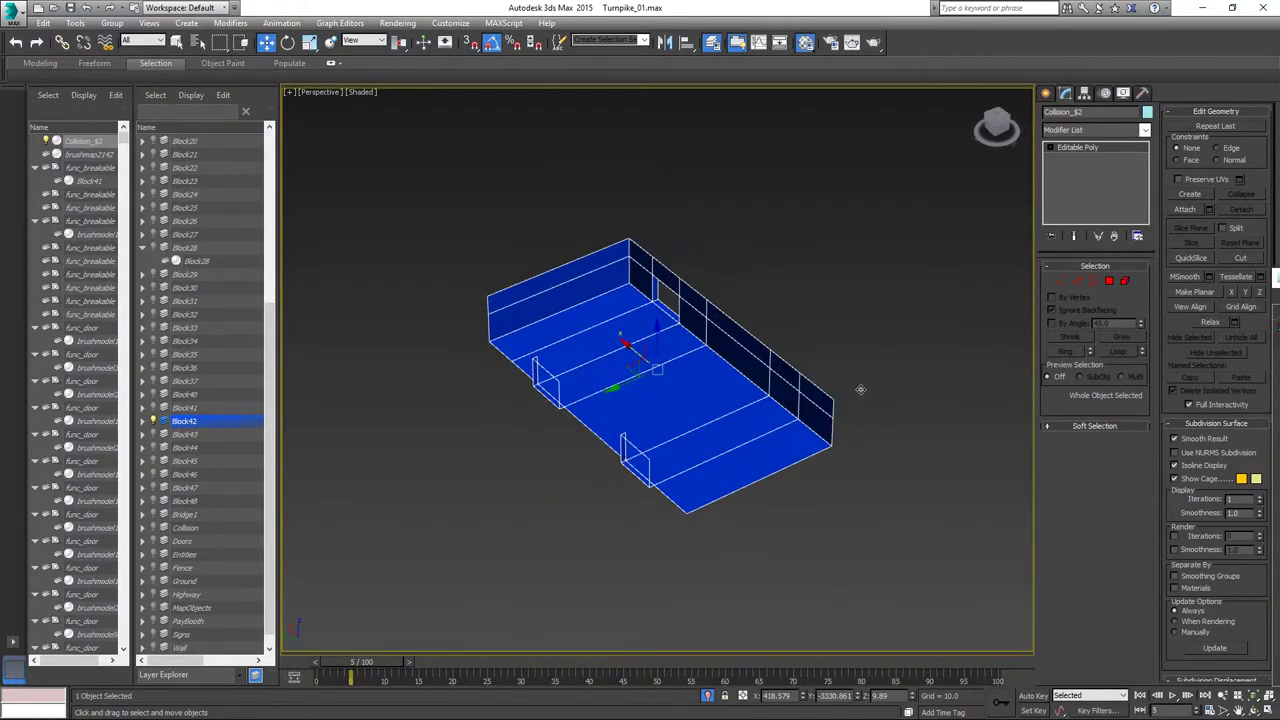
Find the Collision layer, make it visible, and return the timeline to frame 0.
scroll(198, 500, down, 1)
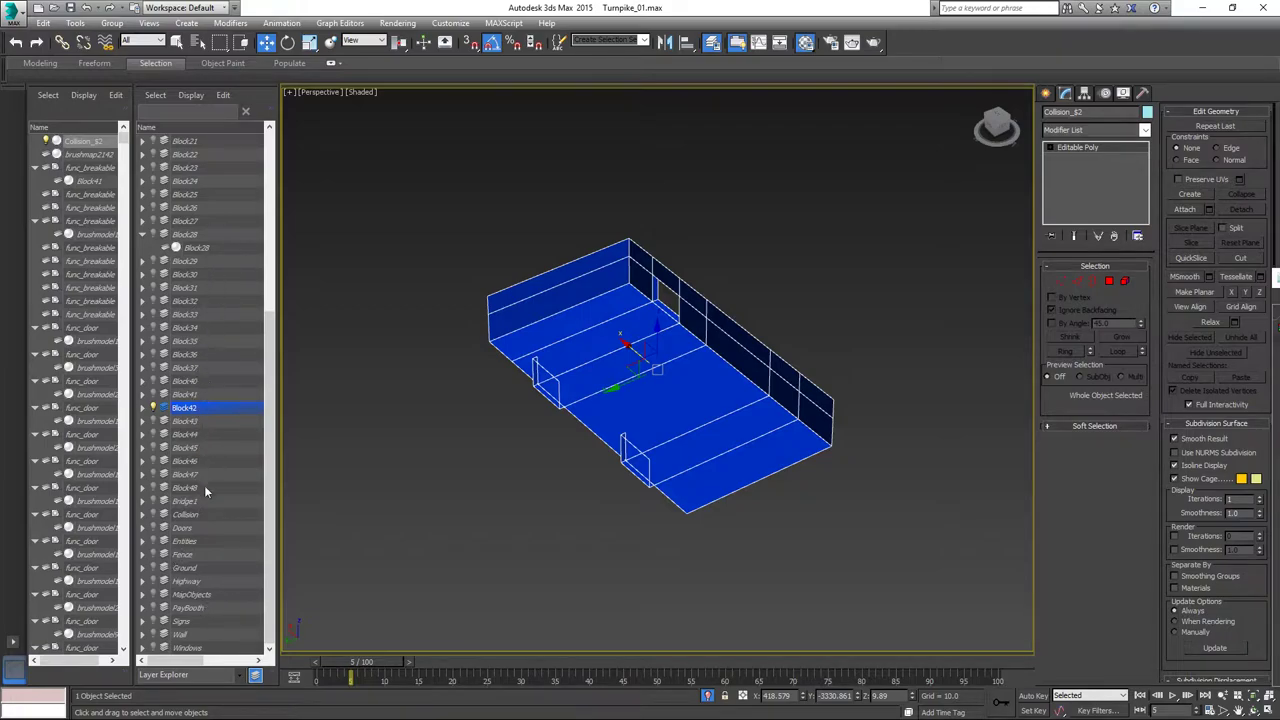
scroll(201, 544, up, 5)
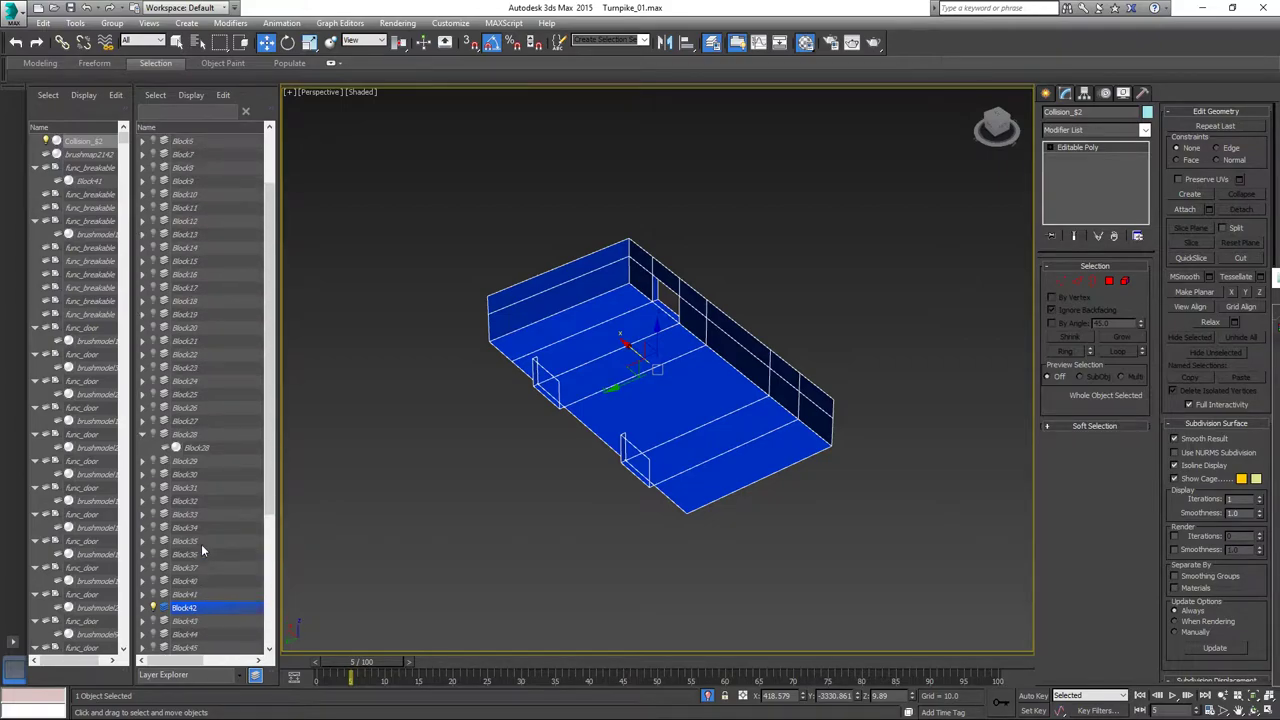
scroll(201, 544, down, 3)
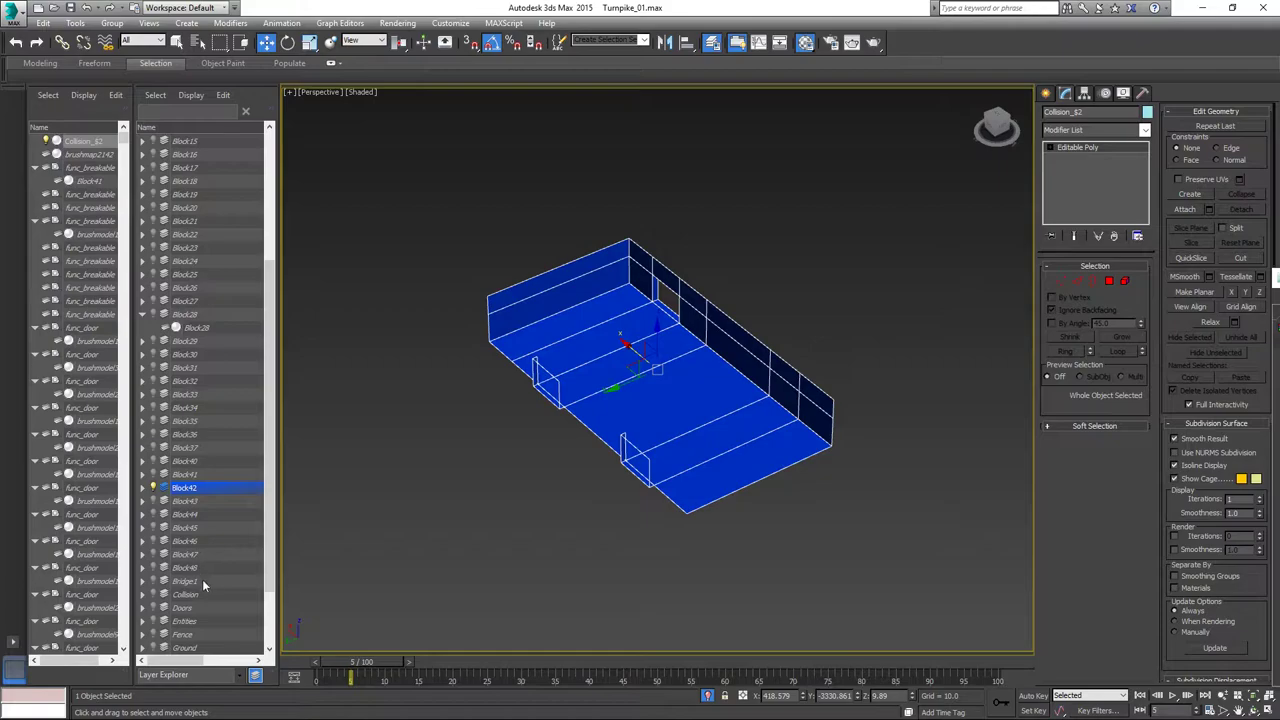
click(155, 596)
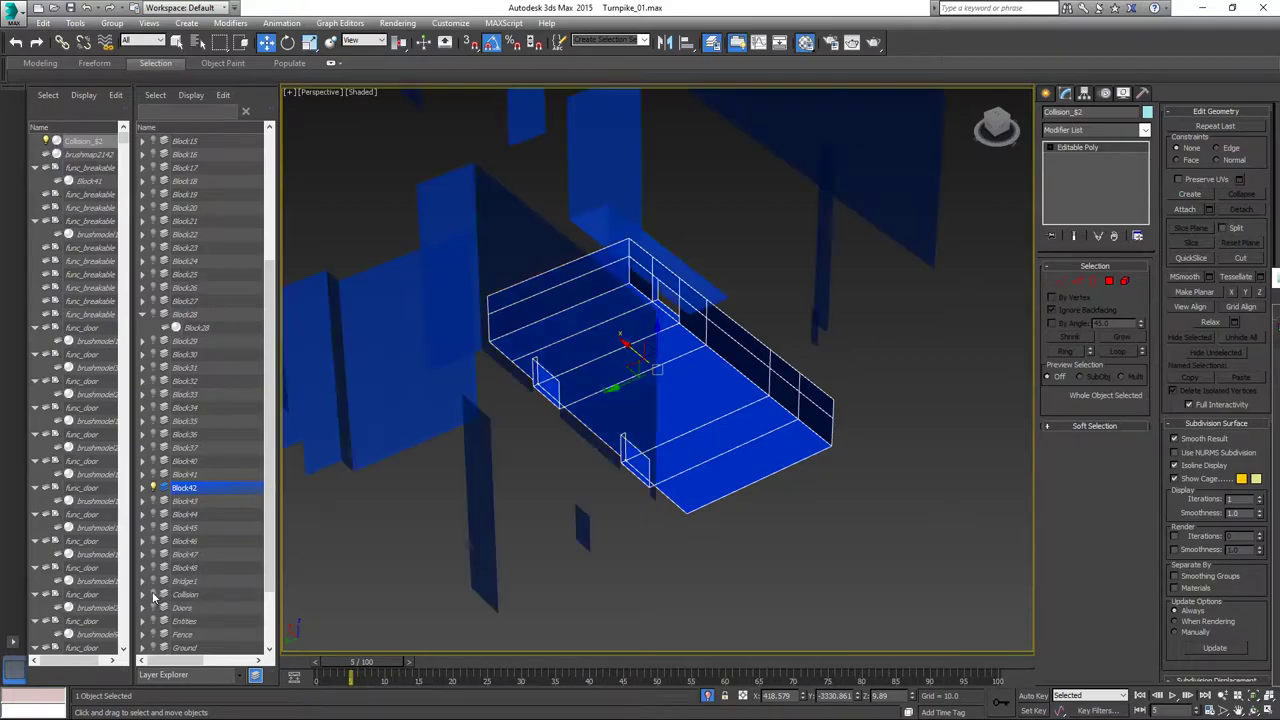
mouse_move(683, 477)
alt+middle_down()
mouse_move(575, 477)
mouse_move(692, 463)
alt+middle_up()
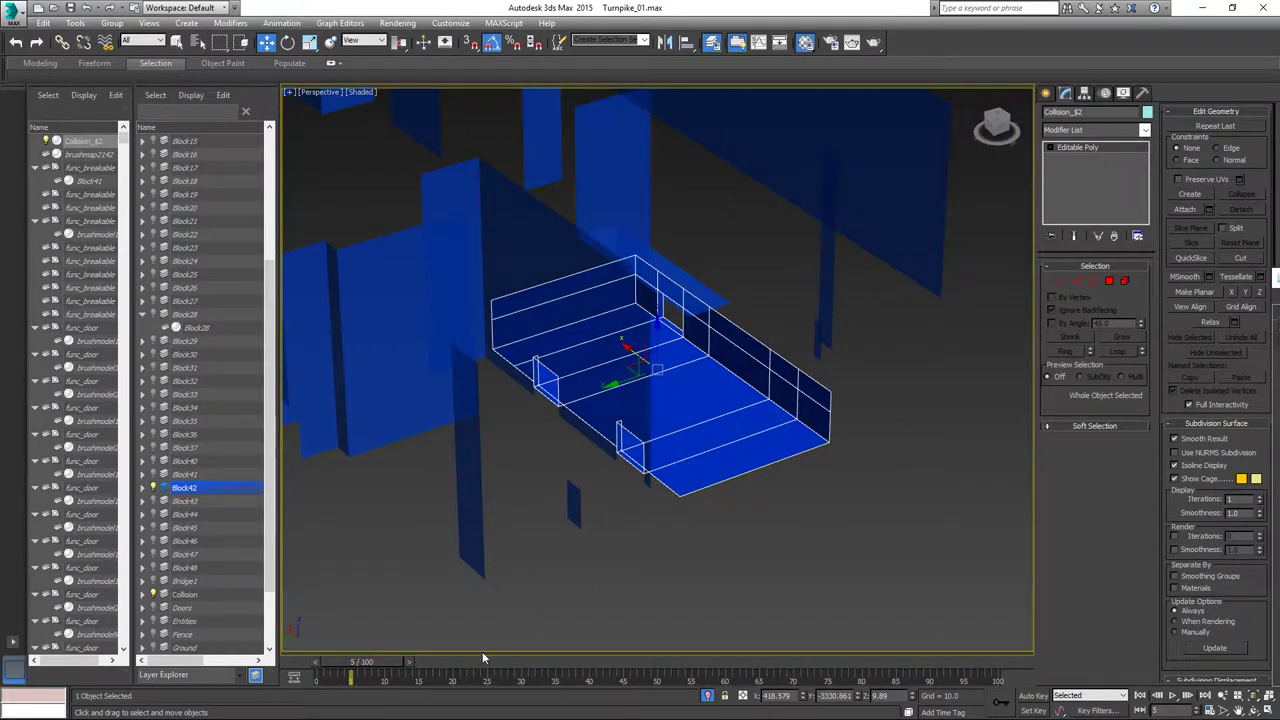
drag(364, 659, 251, 648)
Examine how the room's openings line up with the surrounding collision walls, selecting the Outer_Collision mesh for comparison.
alt+middle_drag(652, 464, 709, 473)
scroll(590, 458, up, 5)
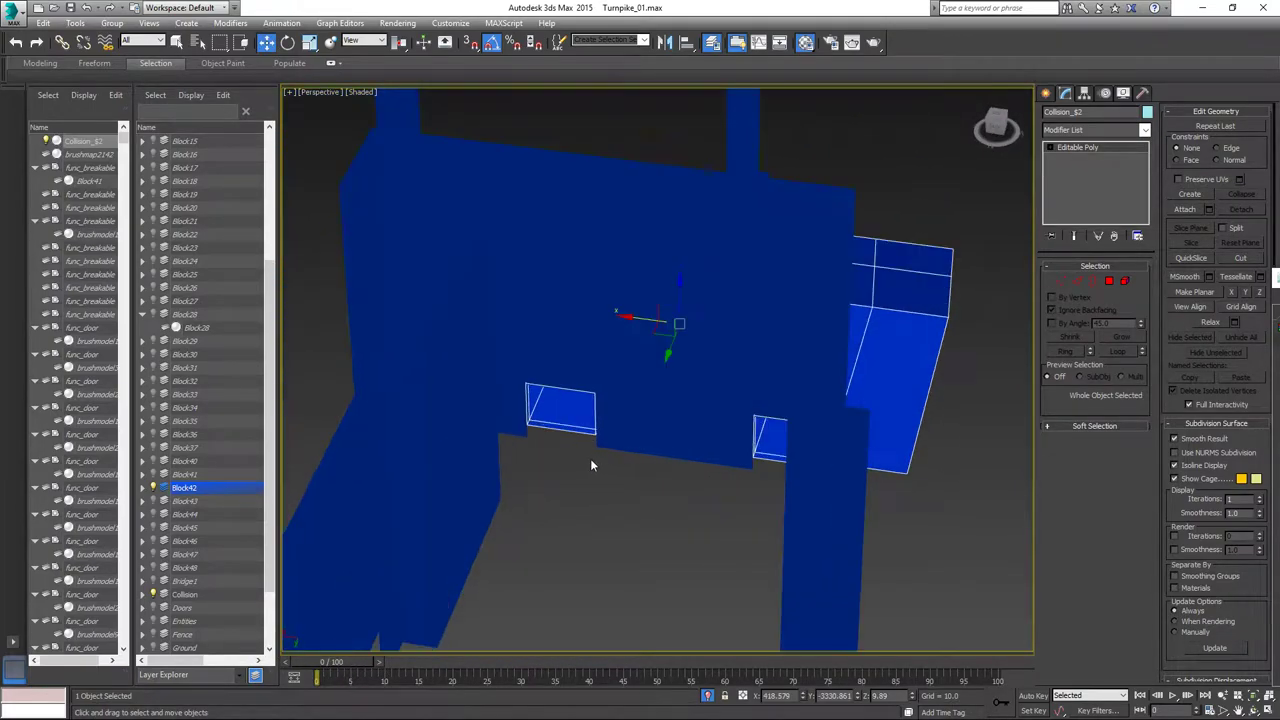
alt+middle_drag(578, 450, 554, 383)
scroll(554, 383, down, 5)
alt+middle_drag(724, 420, 920, 426)
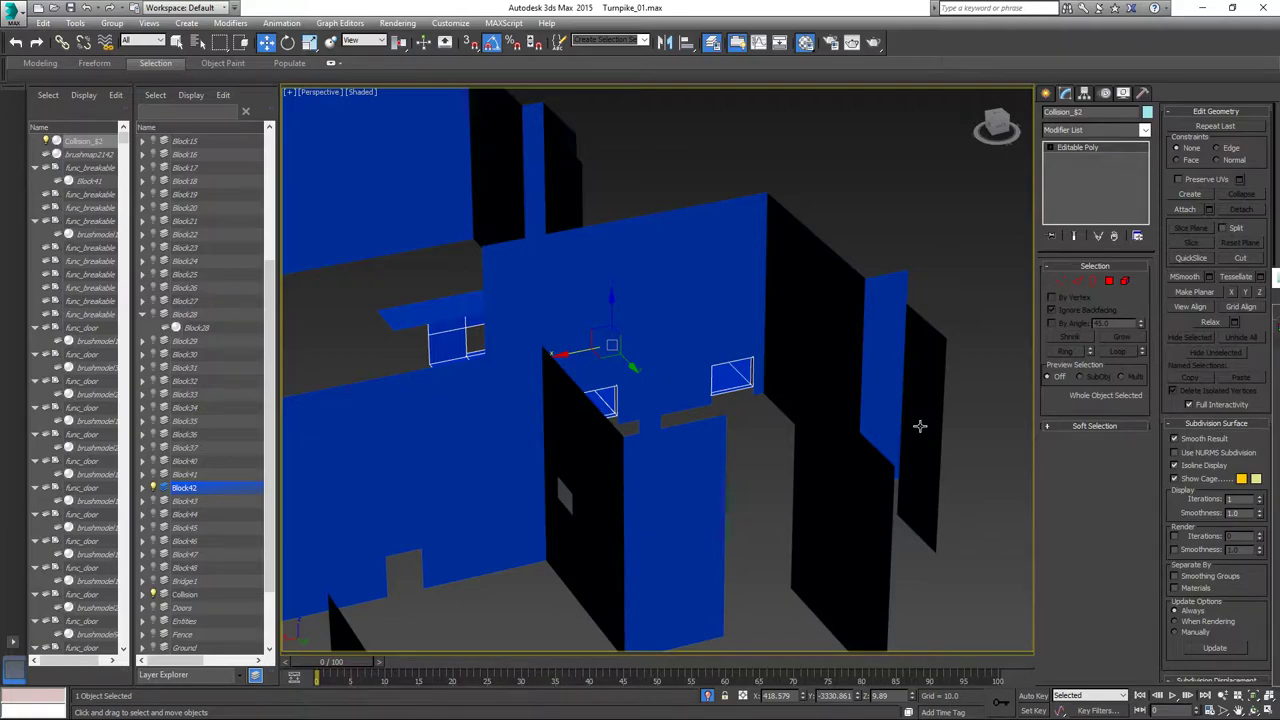
click(657, 298)
alt+middle_drag(897, 429, 718, 338)
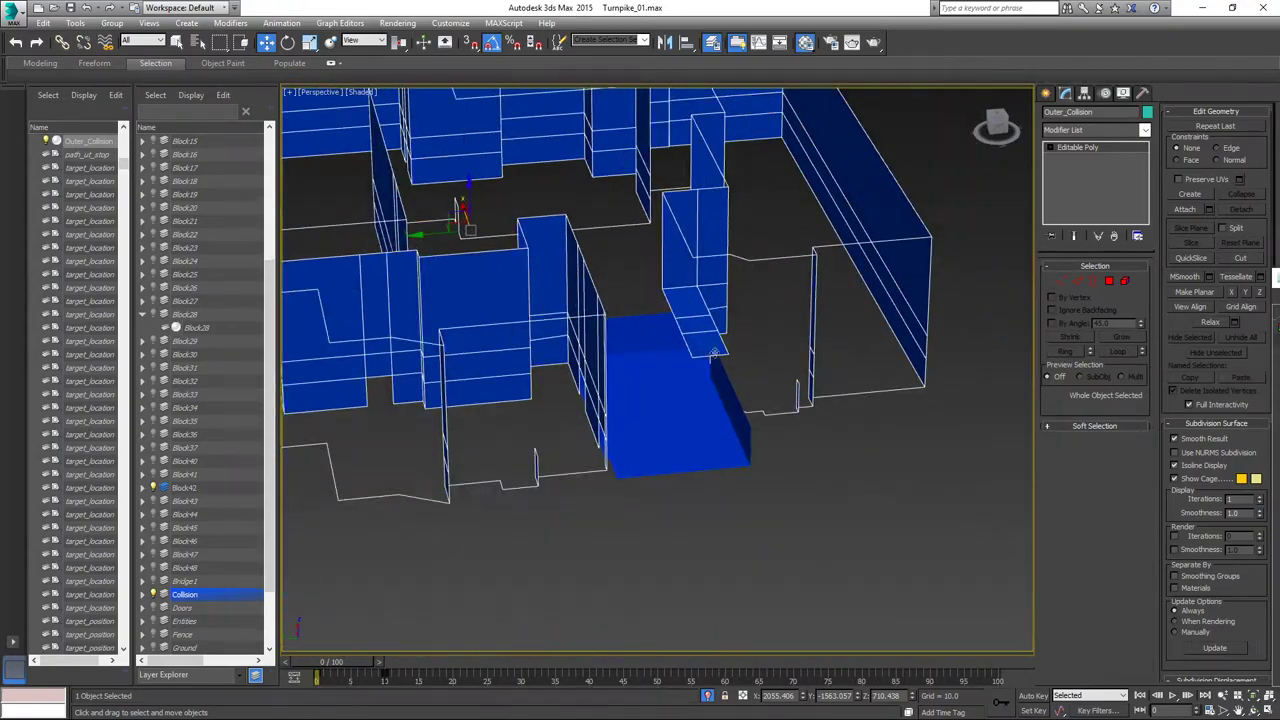
alt+middle_drag(684, 433, 708, 440)
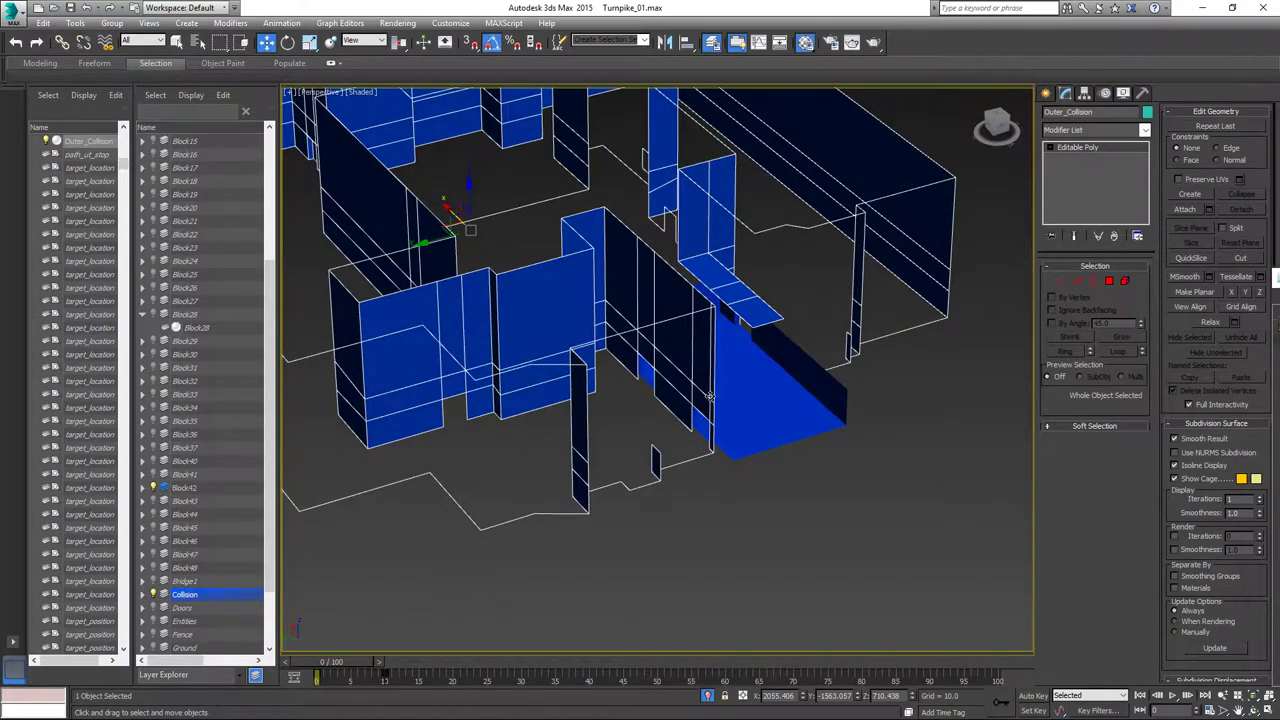
scroll(708, 396, up, 2)
mouse_move(703, 428)
alt+middle_down()
mouse_move(609, 429)
mouse_move(643, 407)
mouse_move(710, 427)
alt+middle_up()
click(1186, 209)
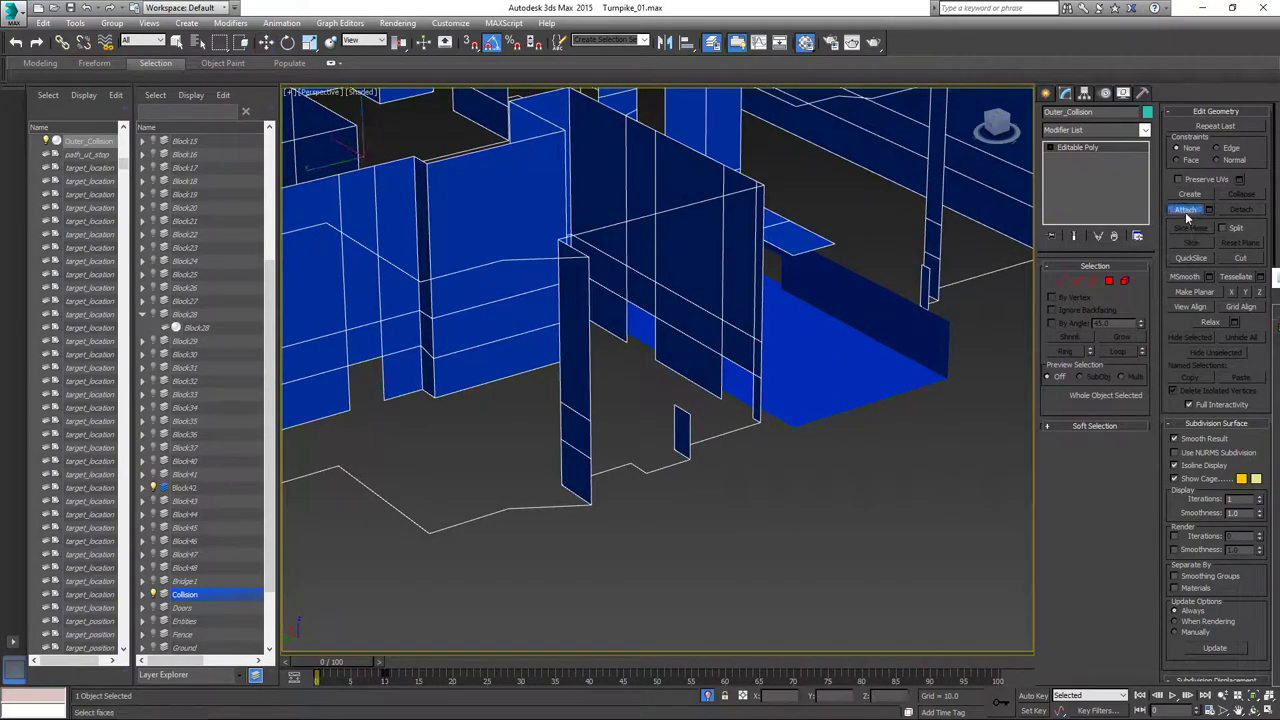
click(849, 331)
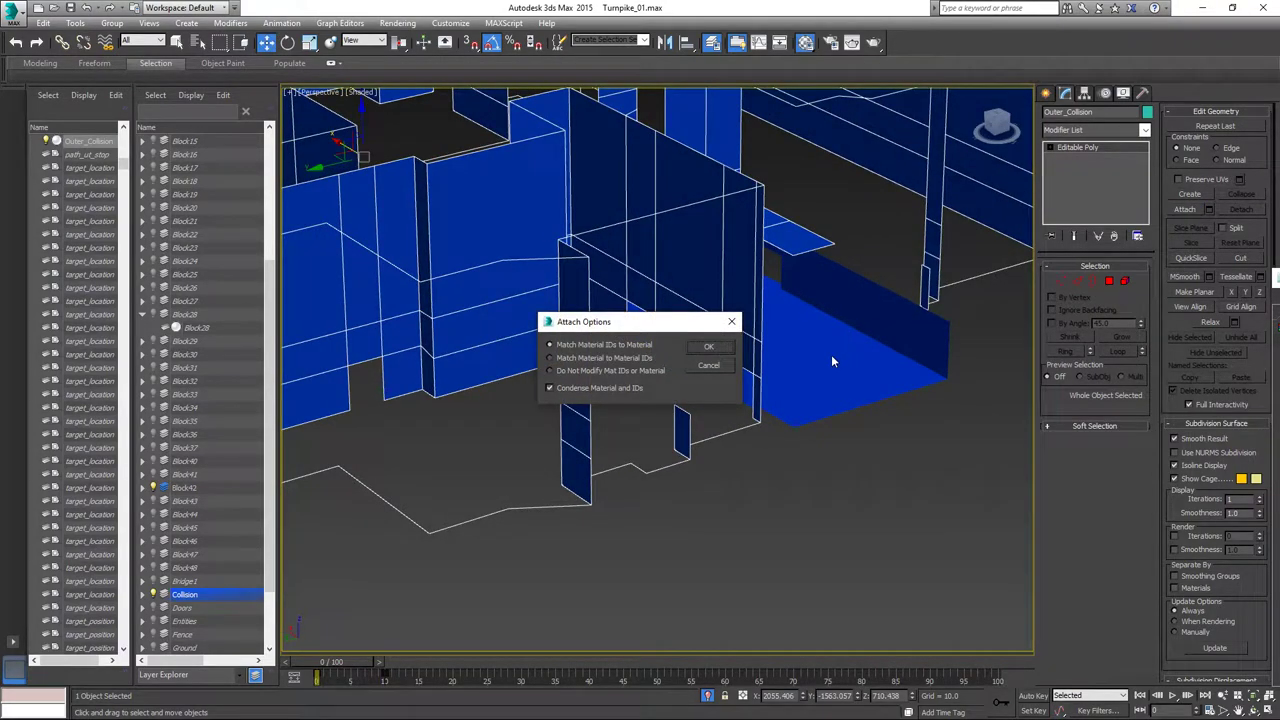
click(712, 366)
click(855, 494)
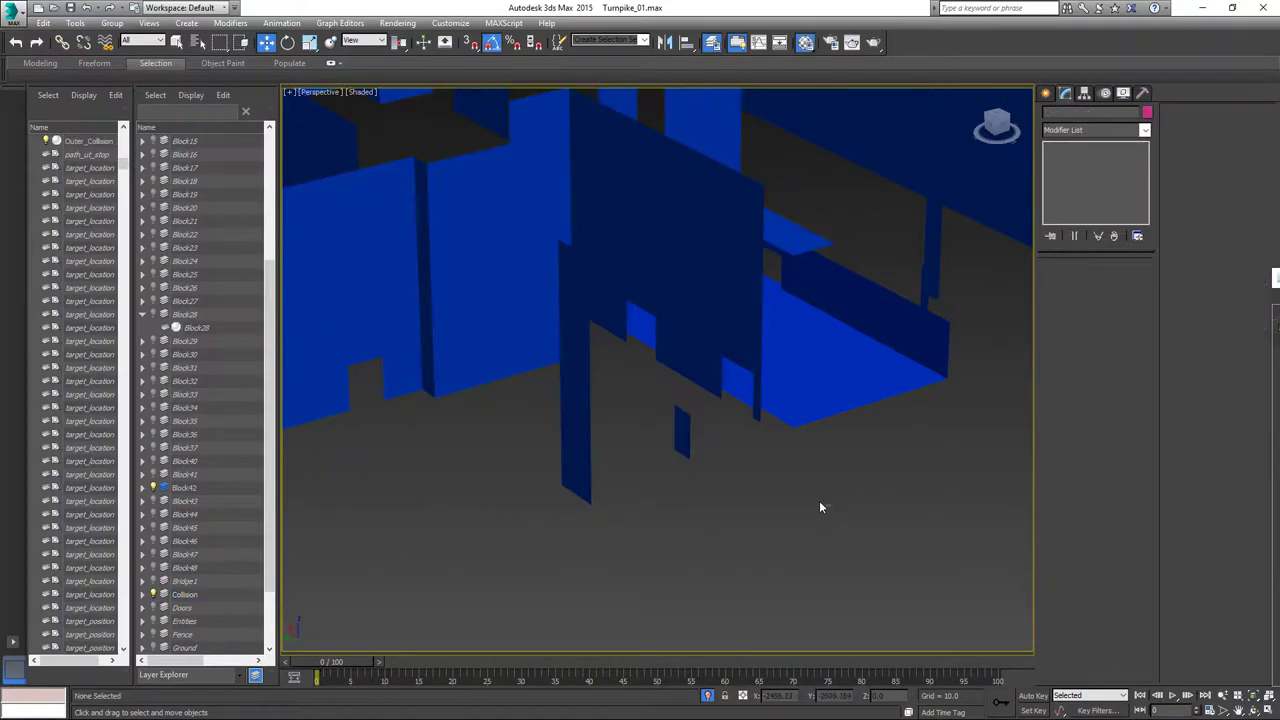
key(ctrl+a)
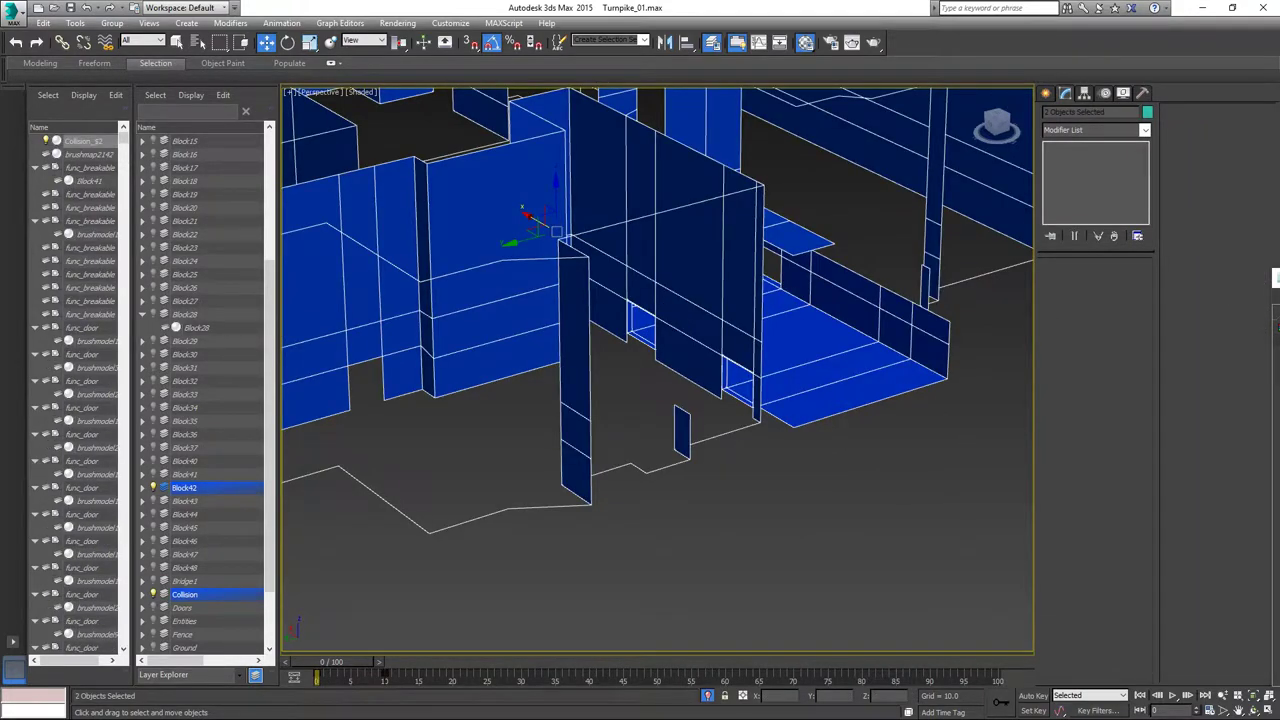
click(714, 320)
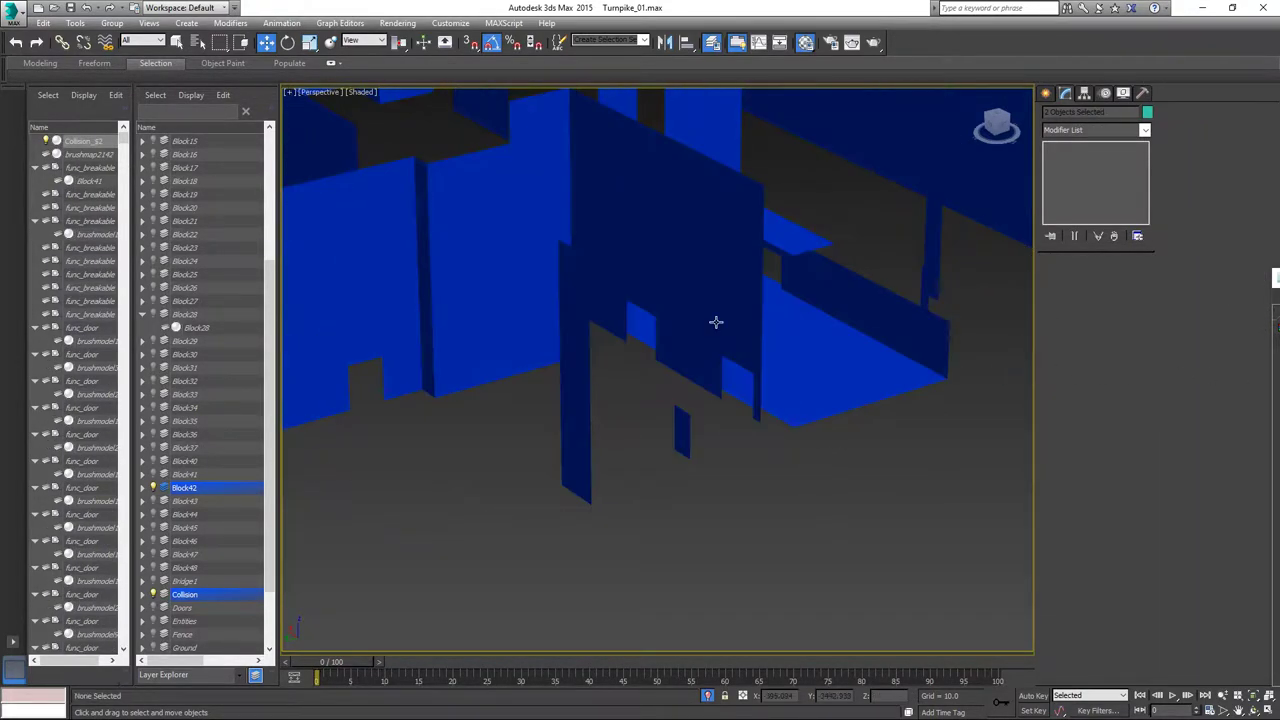
Attach the Collision_$2 mesh to the Outer_Collision editable poly and finish the attach operation.
click(1187, 210)
scroll(840, 391, up, 5)
scroll(768, 410, down, 8)
alt+middle_drag(760, 429, 731, 417)
right_click(731, 417)
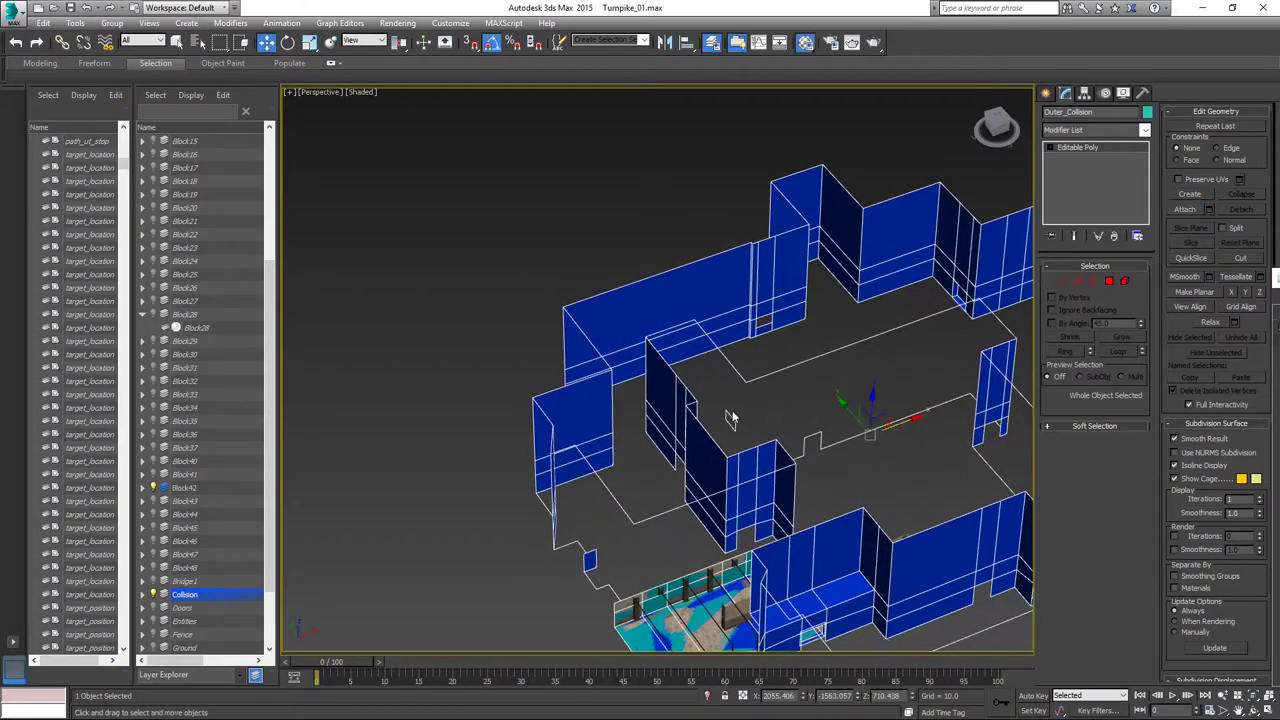
right_click(742, 345)
click(768, 227)
Select the open border of the recessed doorway in Outer_Collision and shift it along Y to meet the surrounding wall.
alt+middle_drag(613, 459, 700, 450)
scroll(732, 358, up, 10)
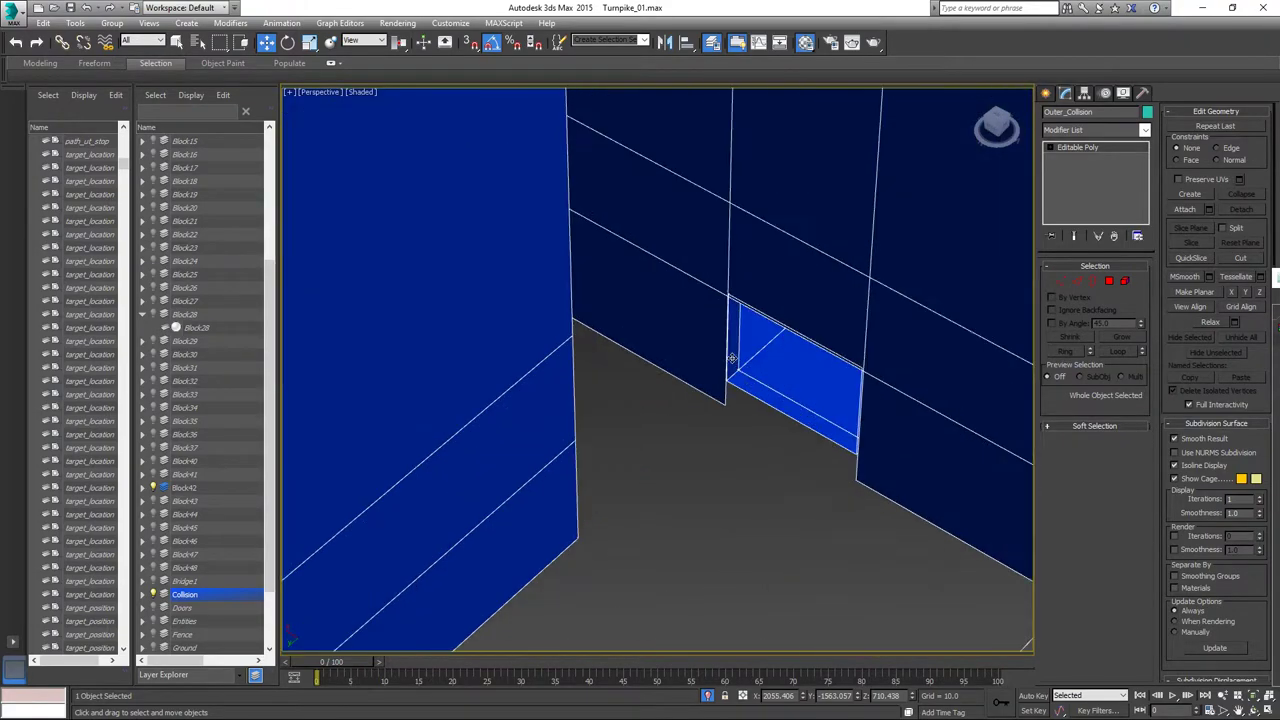
scroll(732, 358, up, 6)
middle_drag(709, 397, 519, 340)
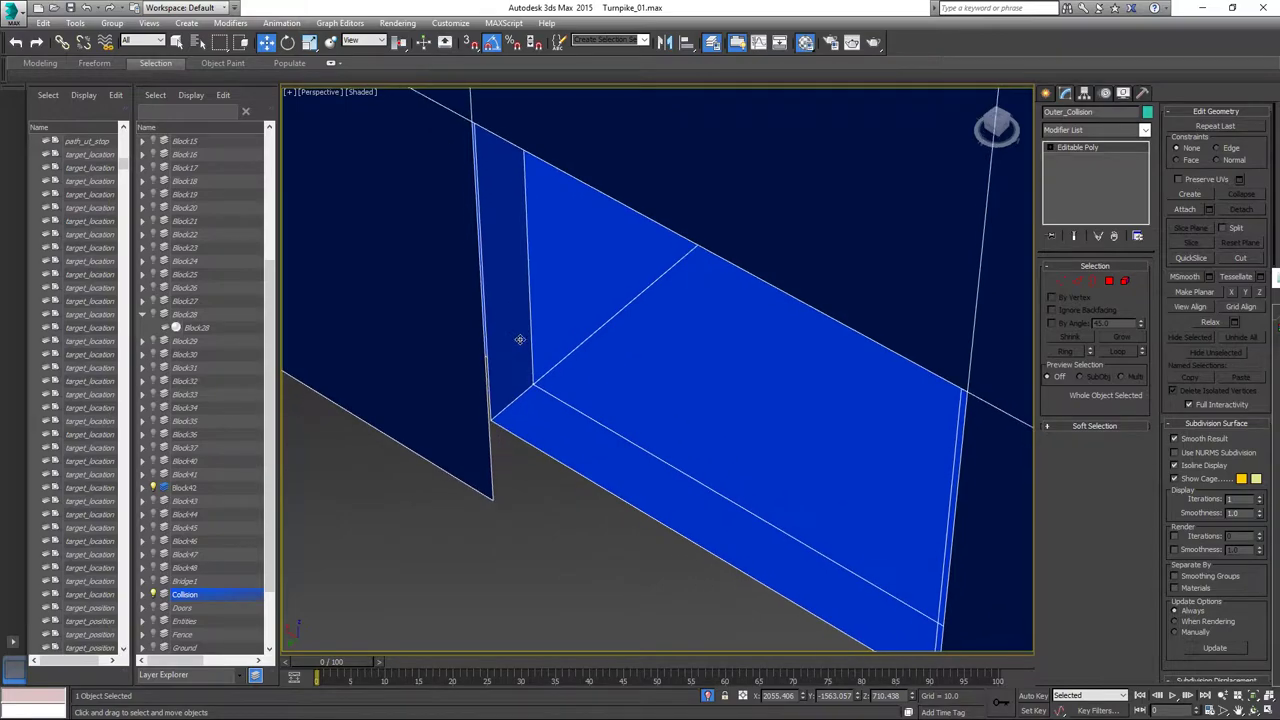
click(1093, 281)
click(549, 450)
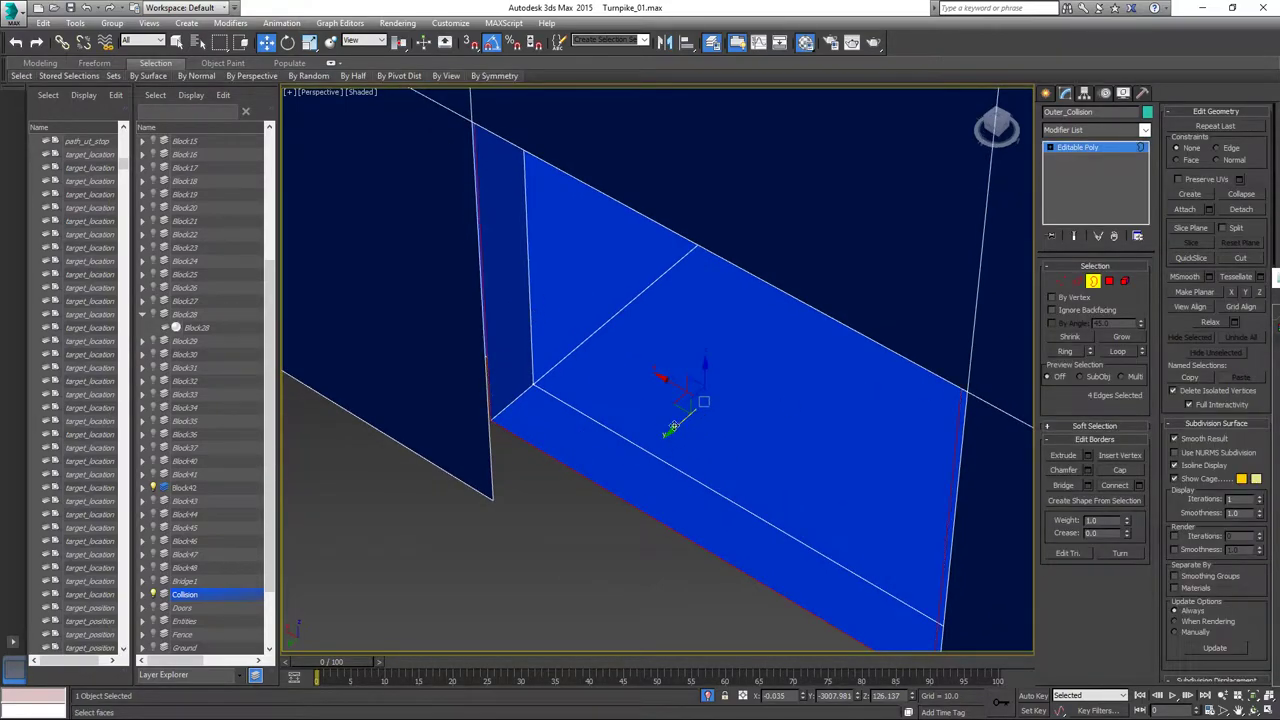
drag(673, 430, 676, 434)
scroll(704, 488, down, 5)
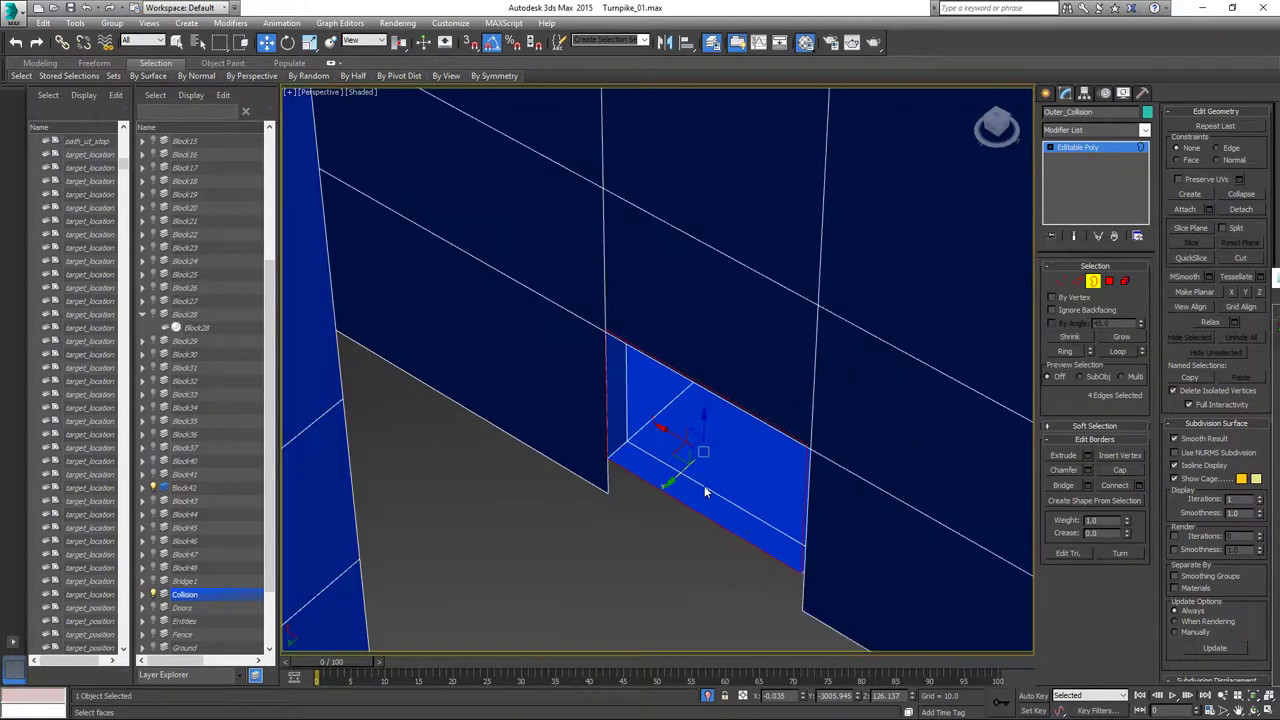
Select the border of the second recessed opening in the same wall and shift it along Y to line up with the wall.
middle_drag(870, 553, 419, 365)
scroll(655, 604, up, 2)
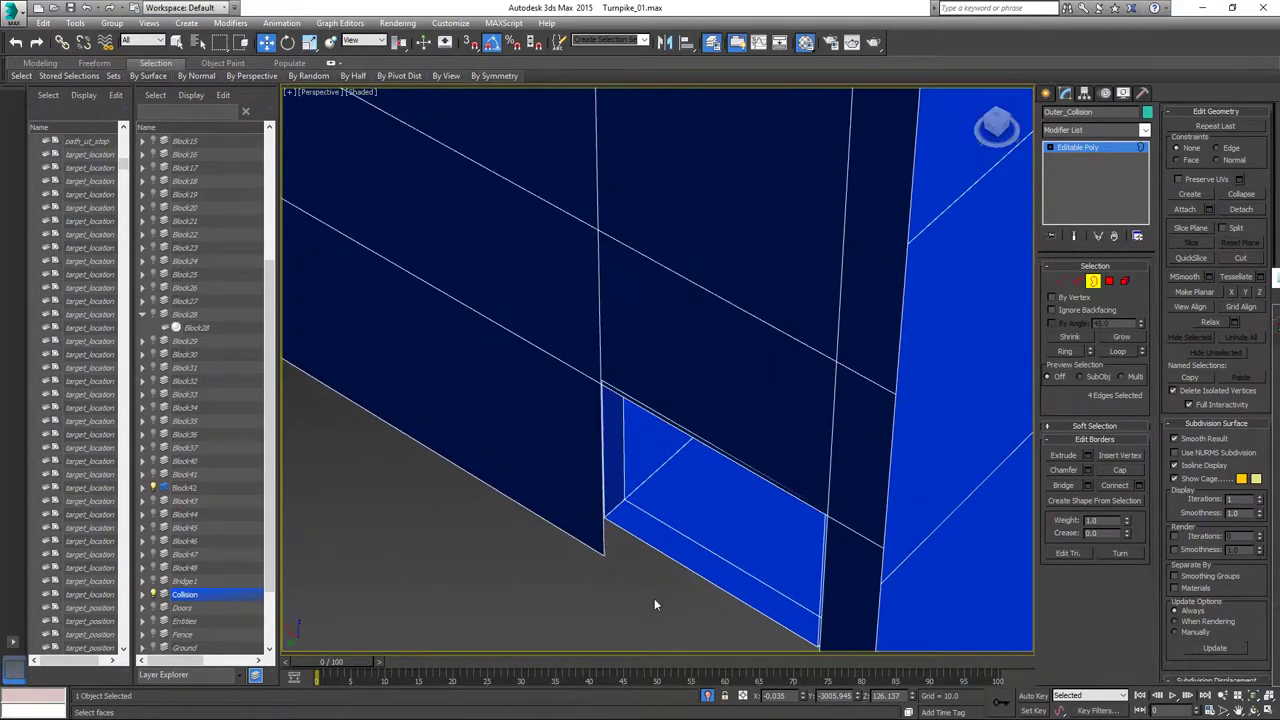
click(662, 558)
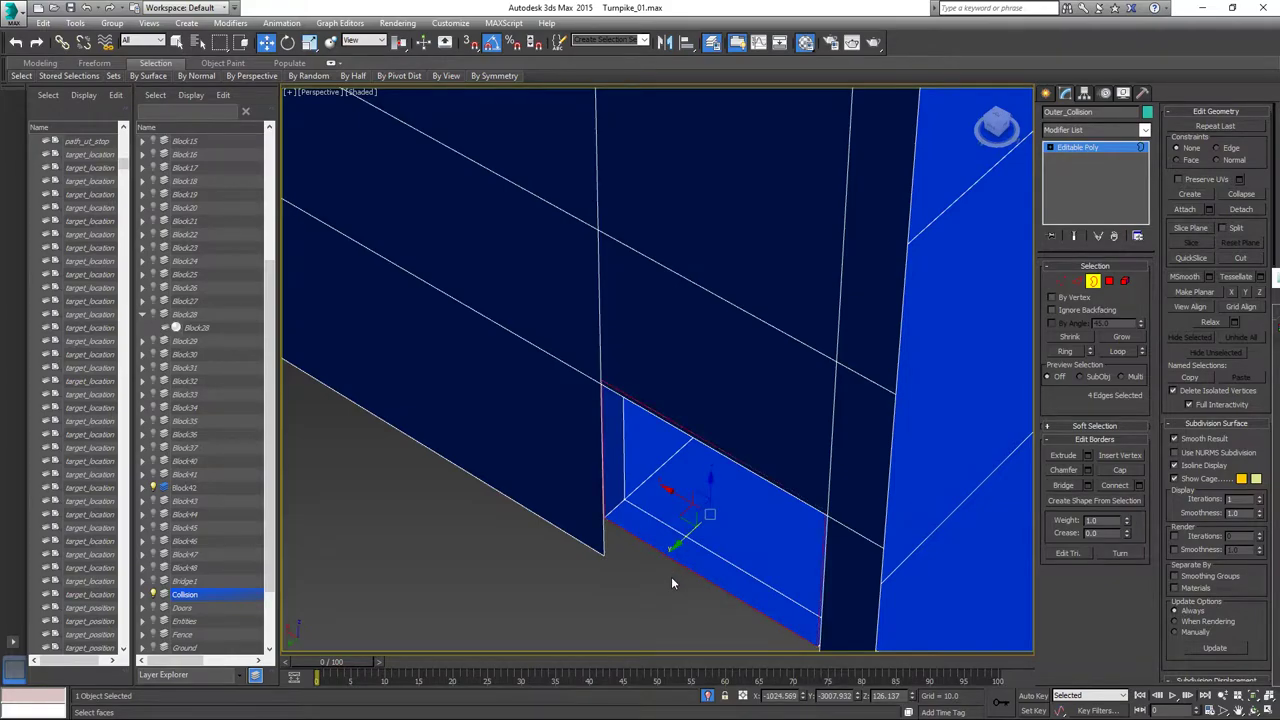
scroll(671, 576, up, 1)
drag(699, 513, 698, 516)
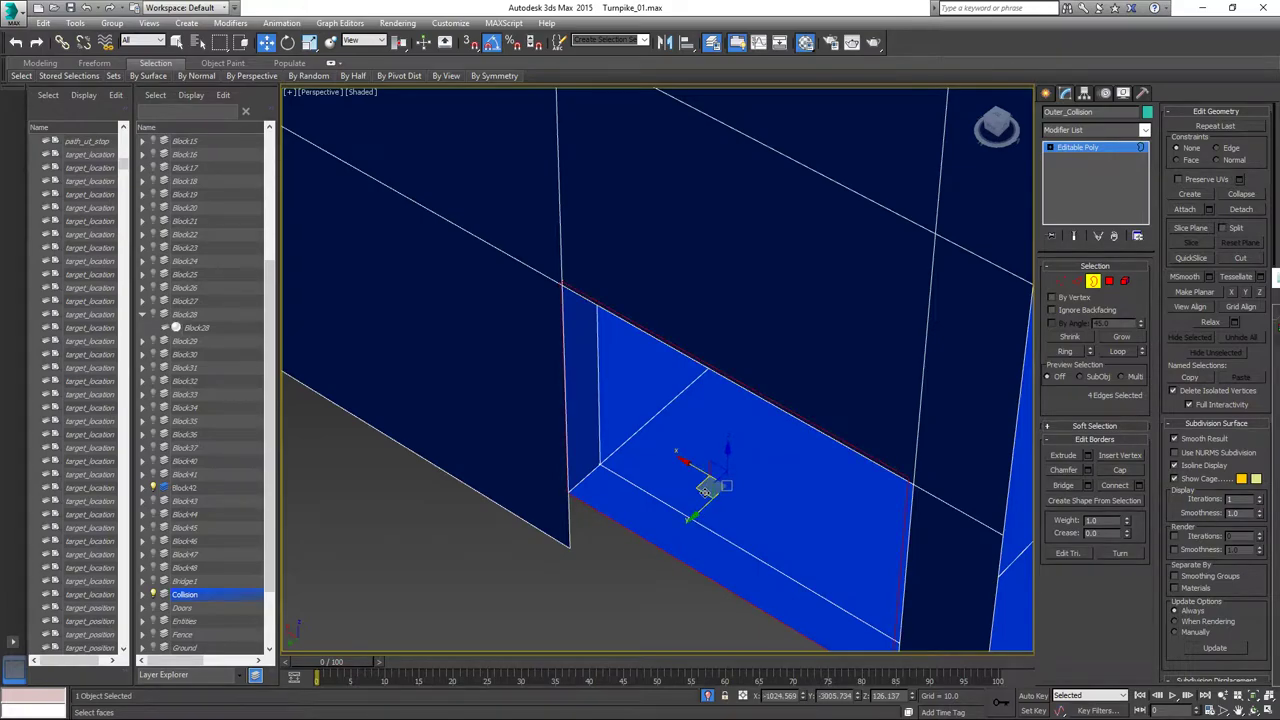
Remove the upper horizontal edge line that runs across the wall above the two doorway openings.
scroll(698, 516, down, 4)
alt+middle_drag(690, 514, 686, 447)
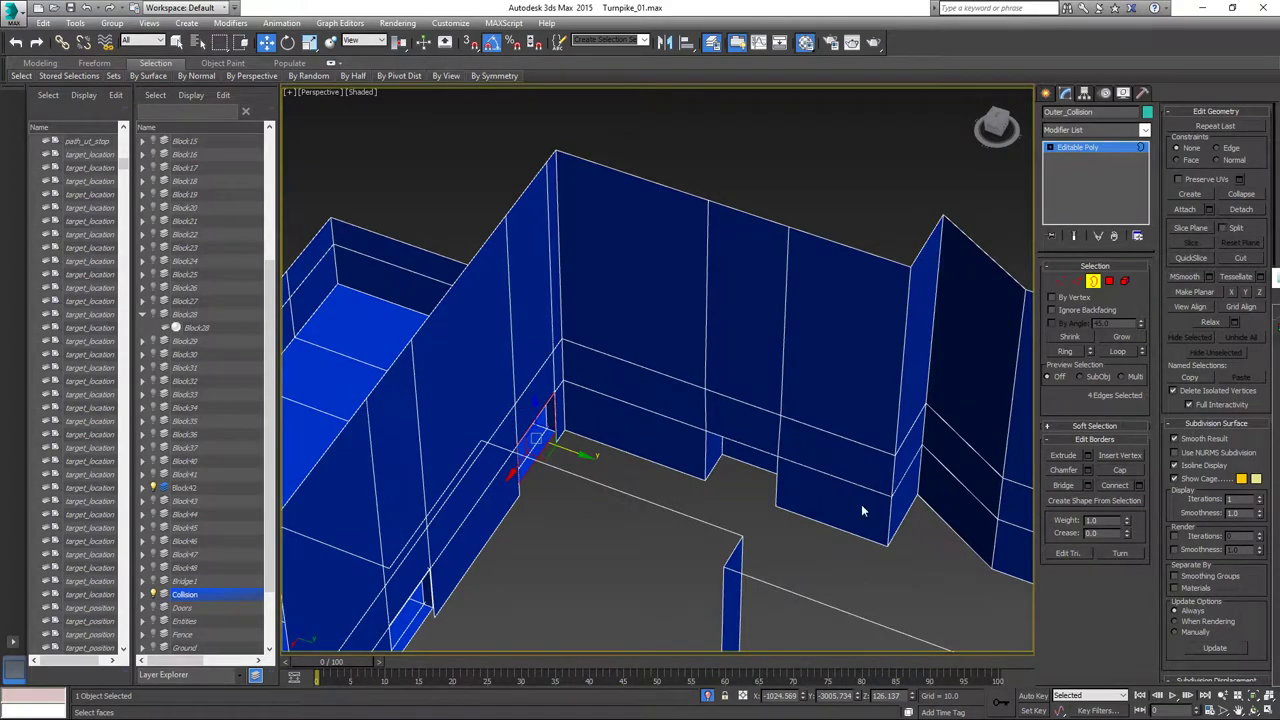
scroll(800, 500, down, 5)
alt+middle_drag(762, 506, 686, 506)
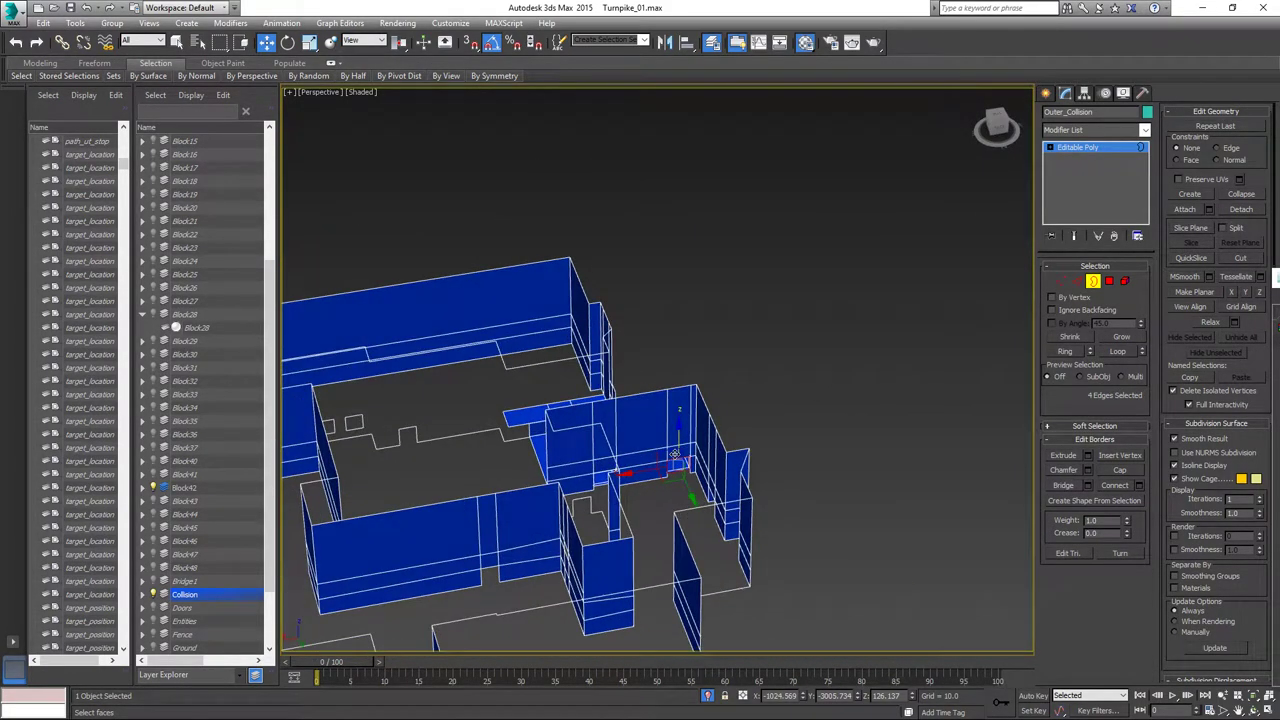
scroll(676, 452, up, 4)
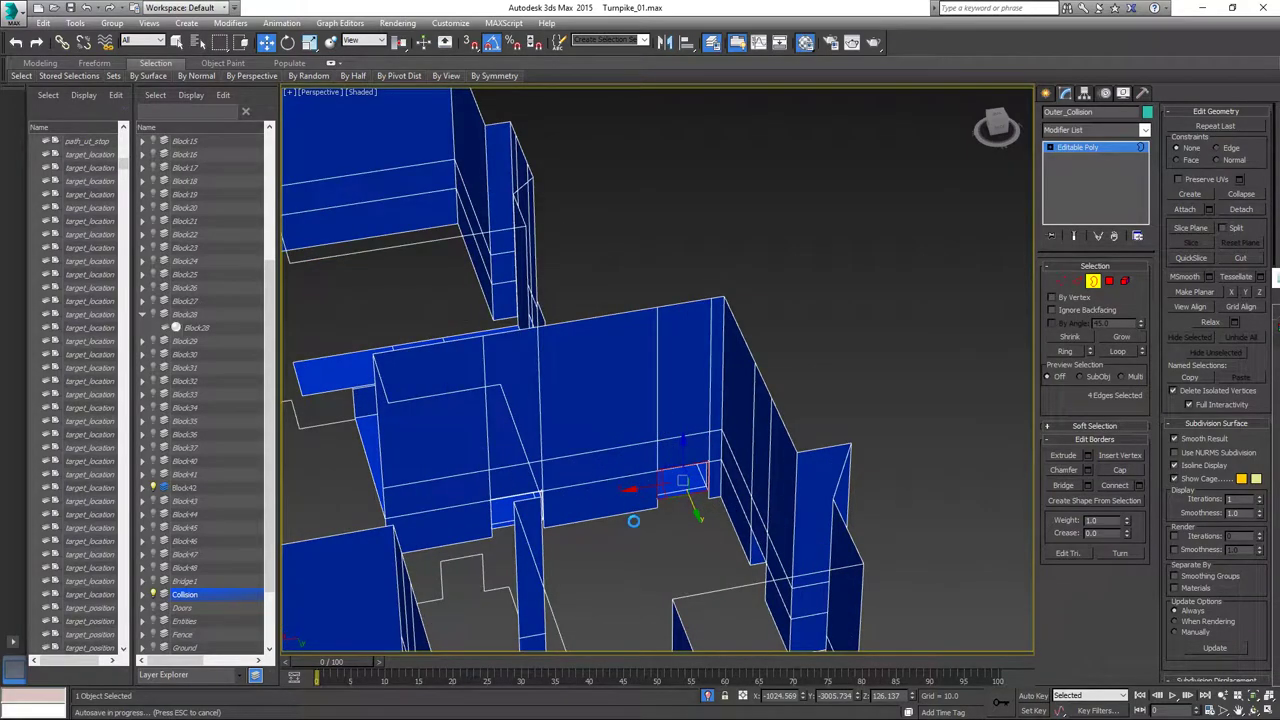
alt+middle_drag(633, 521, 593, 524)
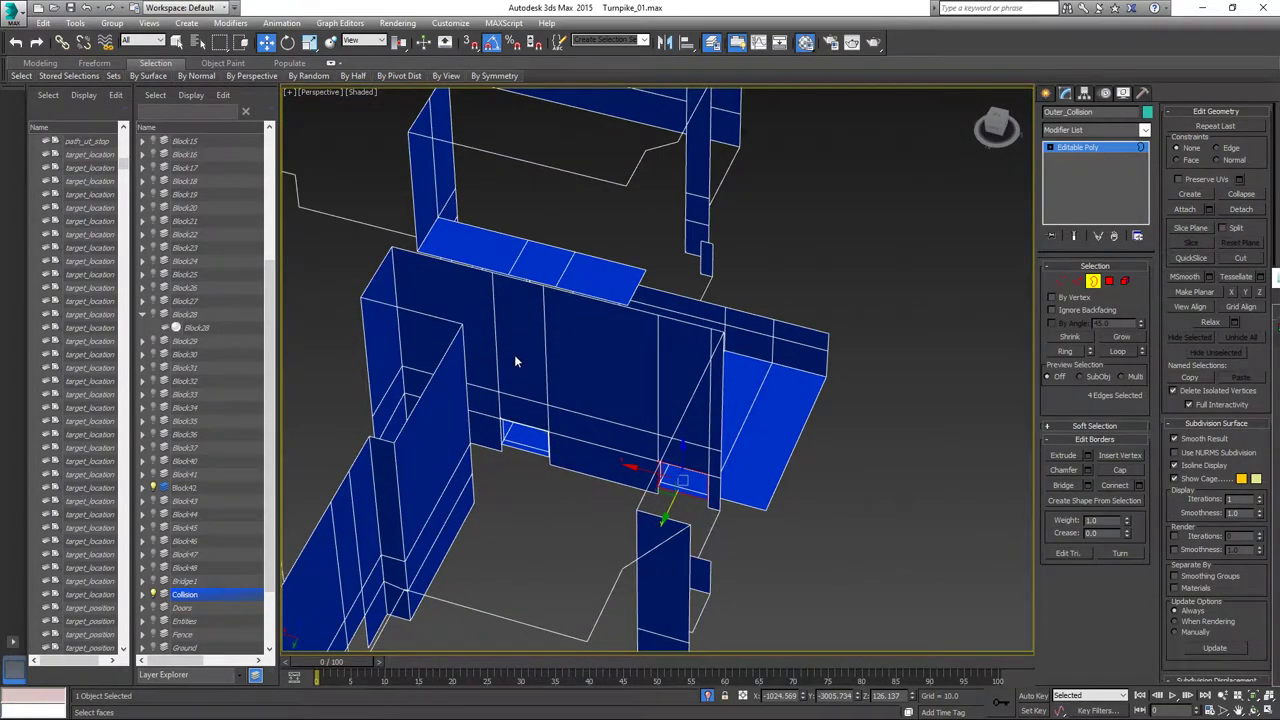
alt+middle_drag(494, 388, 517, 423)
scroll(530, 400, up, 3)
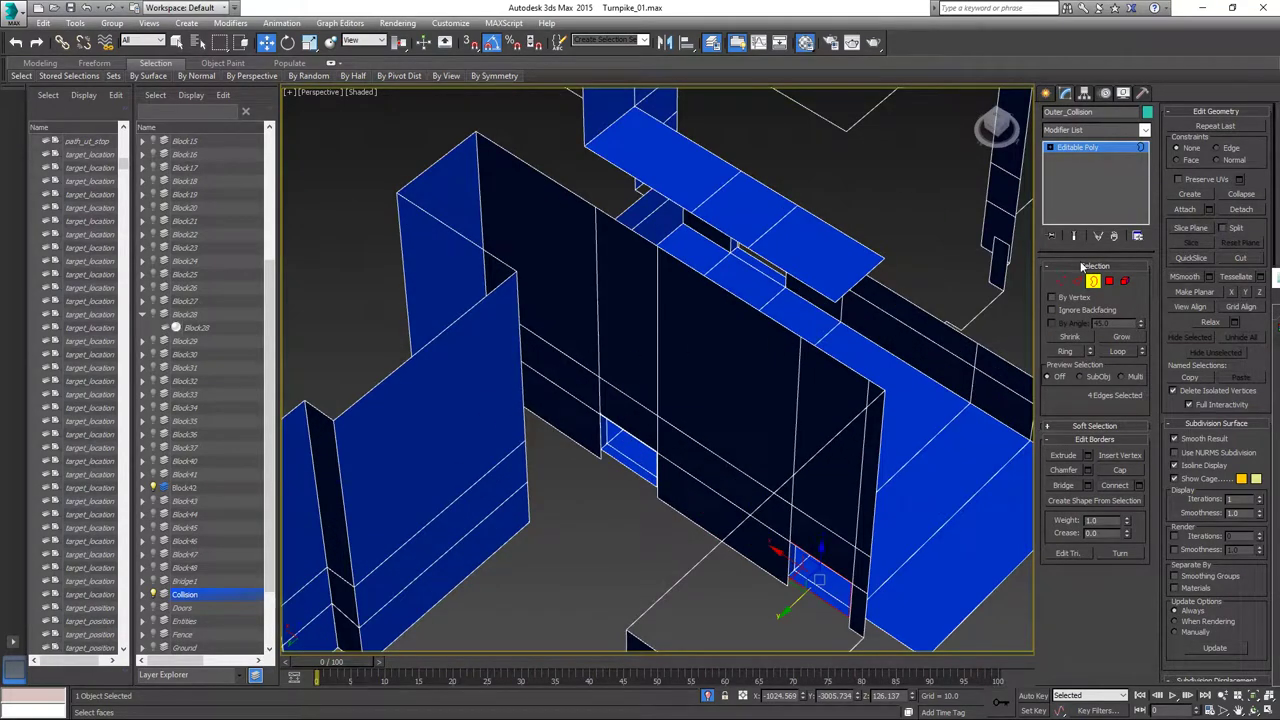
click(1077, 281)
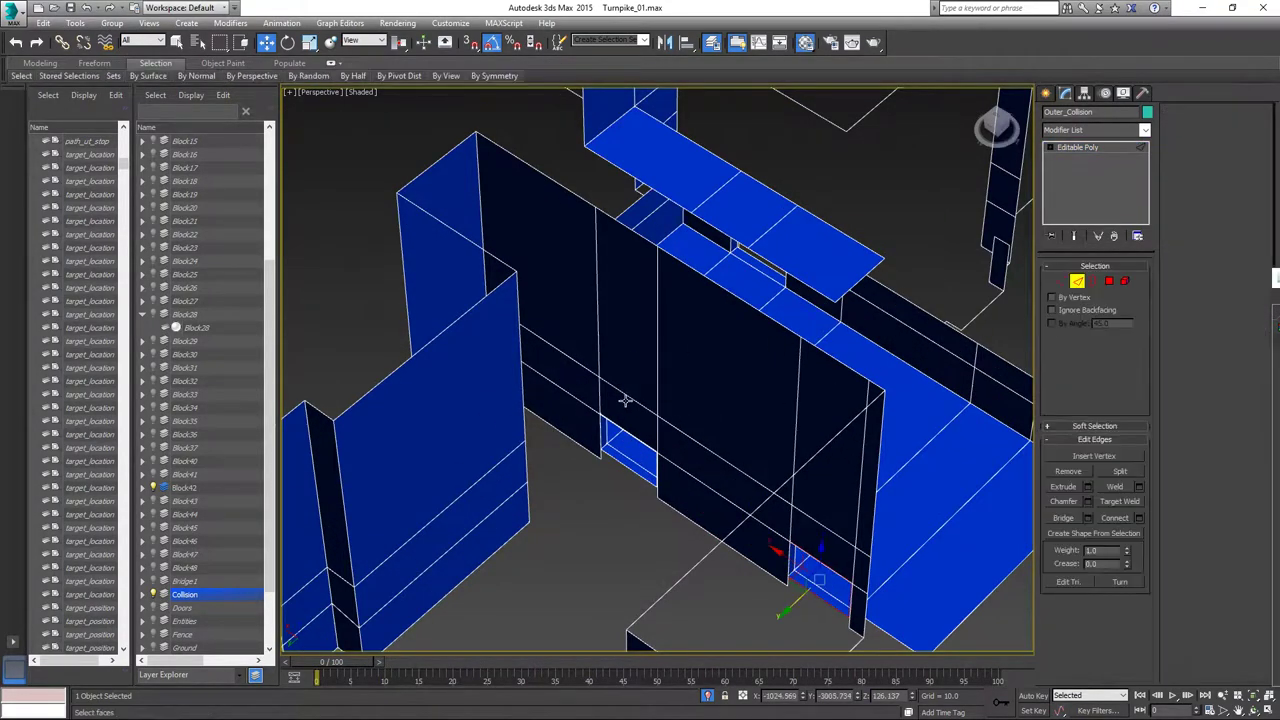
click(584, 370)
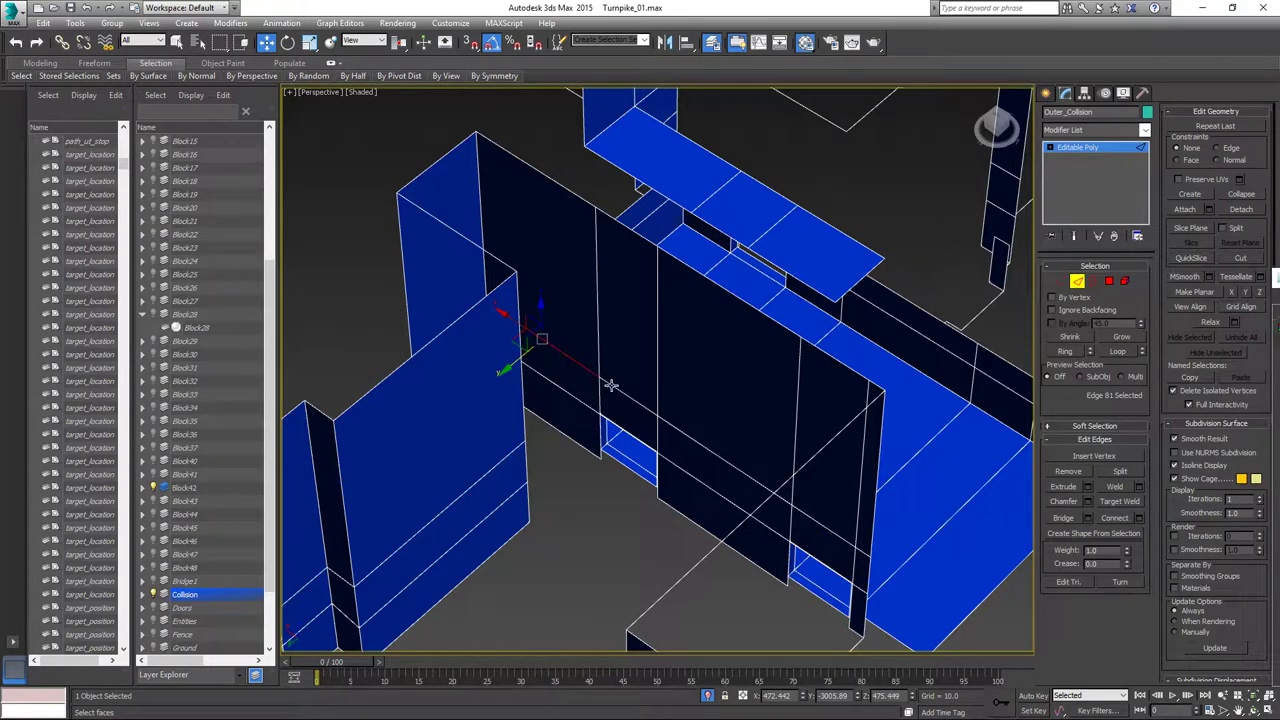
double_click(670, 422)
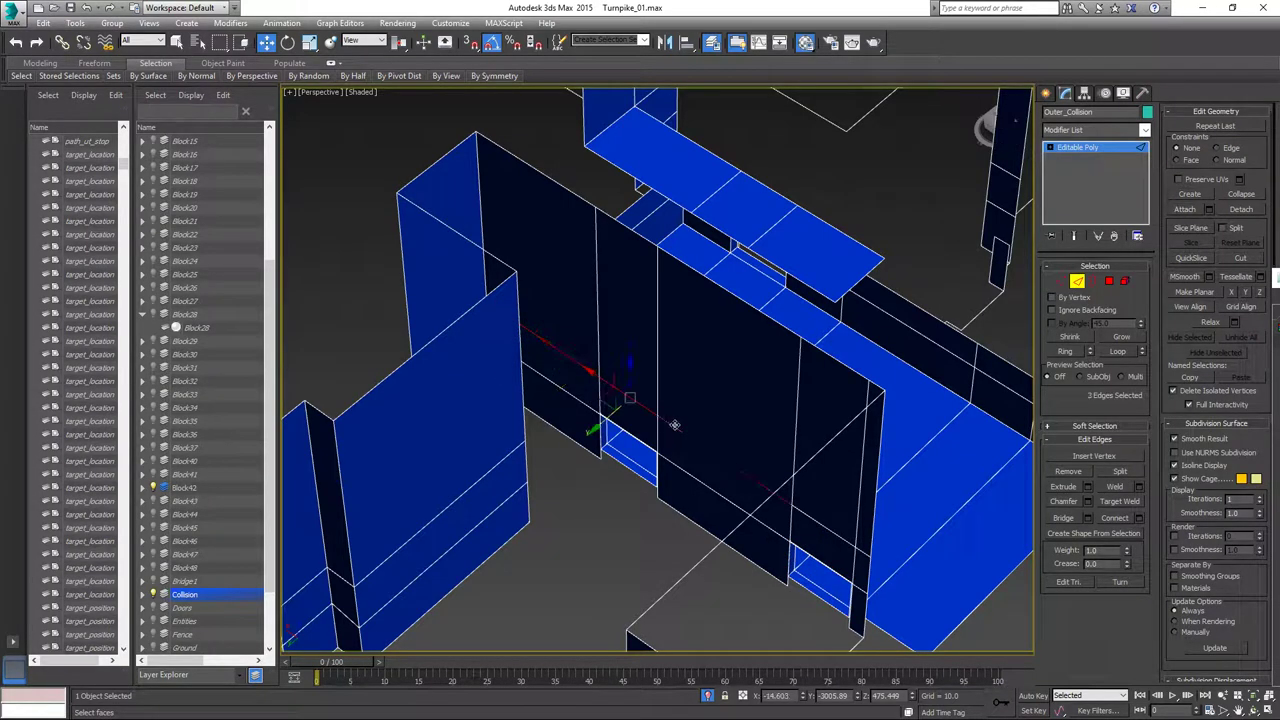
click(1069, 472)
alt+middle_drag(1023, 478, 1011, 343)
Check the wall polygons beside and above the two openings by selecting them one after another.
click(1110, 281)
click(781, 222)
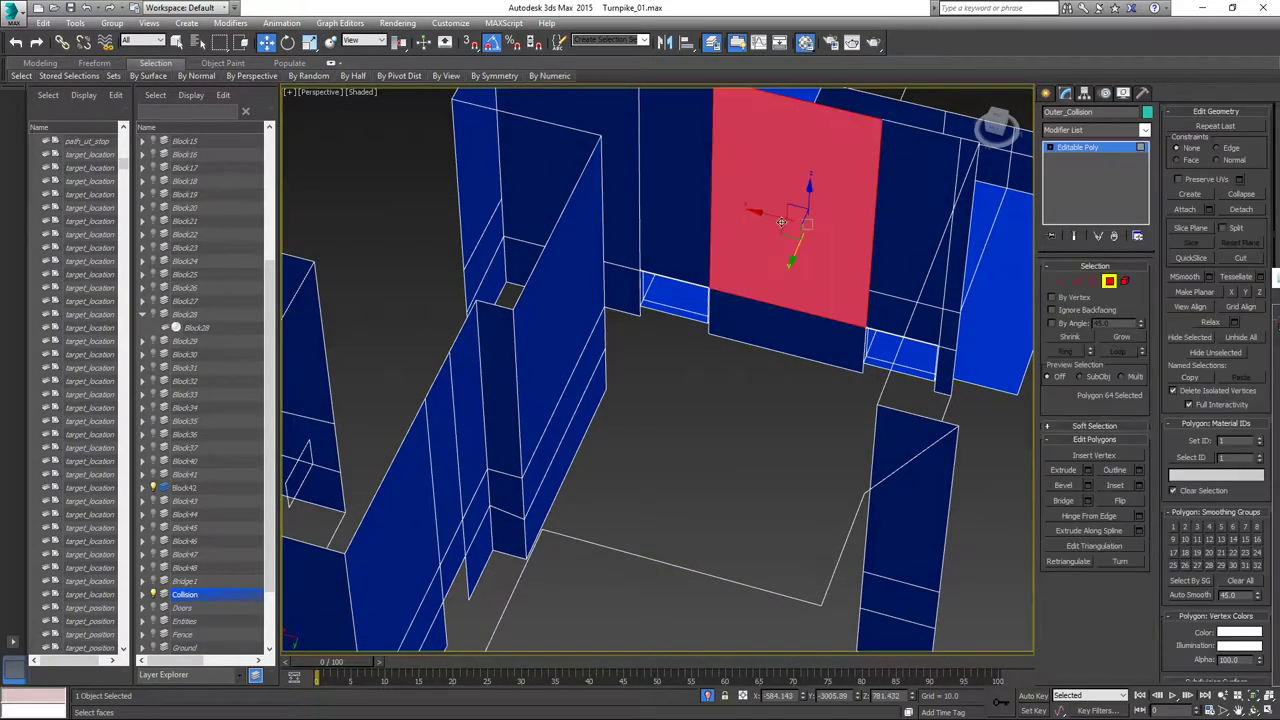
click(659, 221)
click(631, 198)
alt+middle_drag(720, 323, 815, 425)
middle_drag(815, 425, 1023, 352)
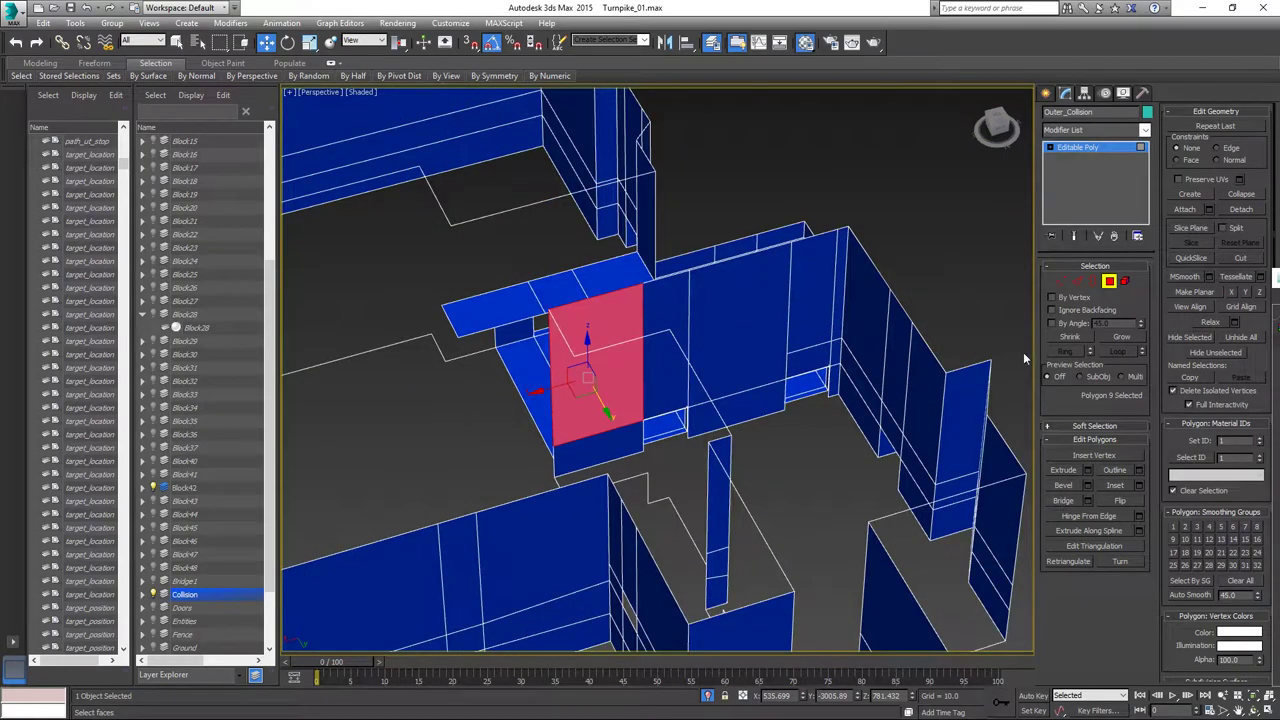
Leave polygon editing and reselect the whole Outer_Collision mesh.
click(1108, 283)
click(901, 248)
click(691, 383)
alt+middle_drag(691, 383, 748, 460)
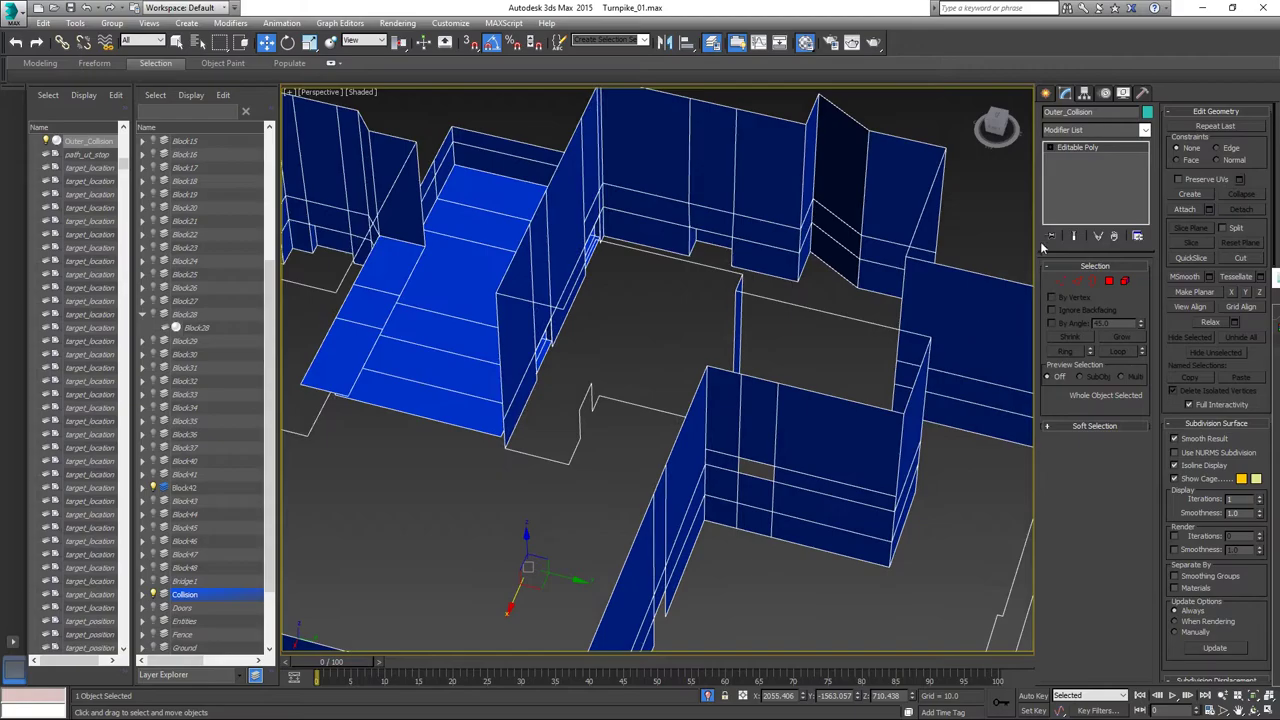
scroll(728, 450, down, 5)
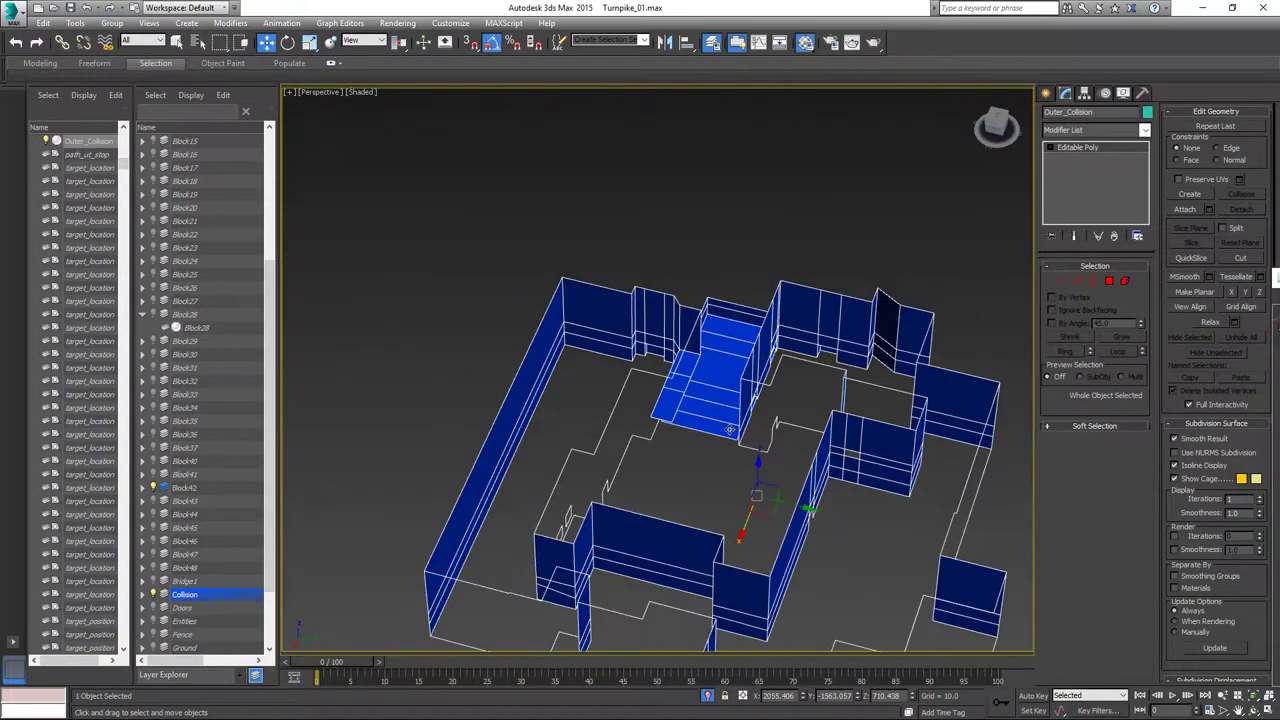
alt+middle_drag(716, 484, 838, 372)
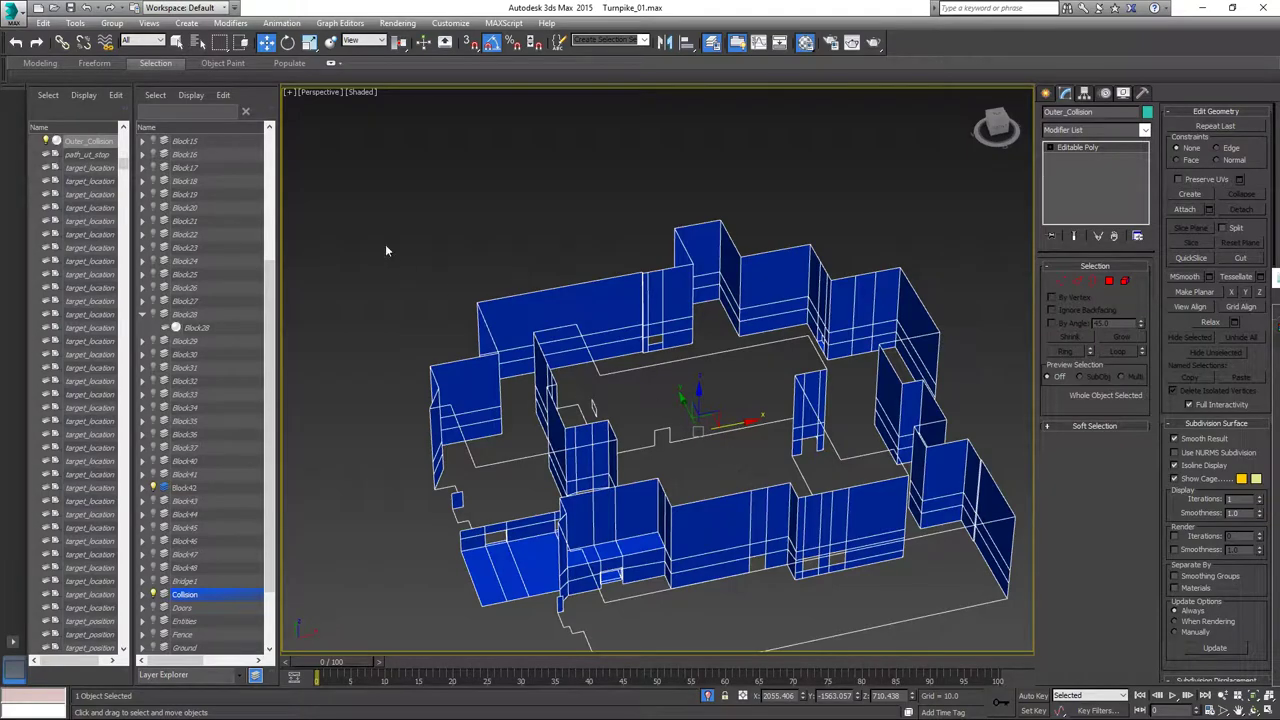
Export only the selected mesh as Outer_Collision.FBX, replacing the existing file and keeping the current FBX settings.
click(15, 12)
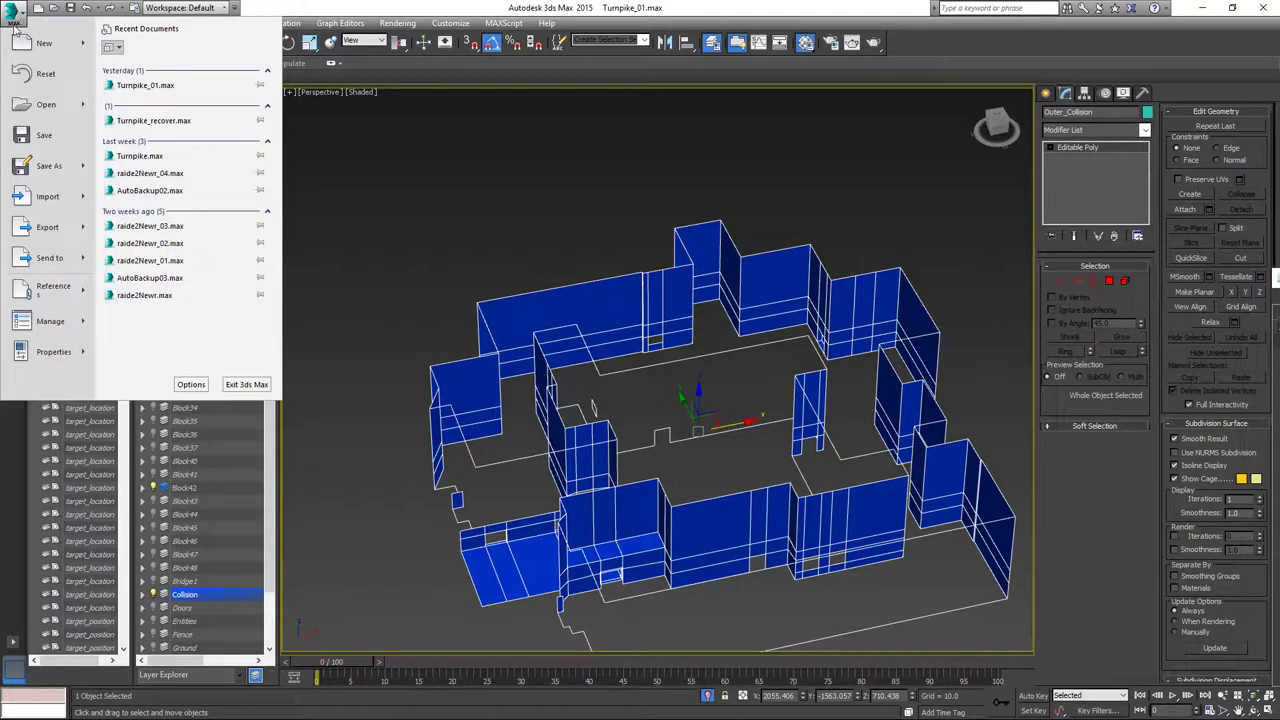
mouse_move(55, 228)
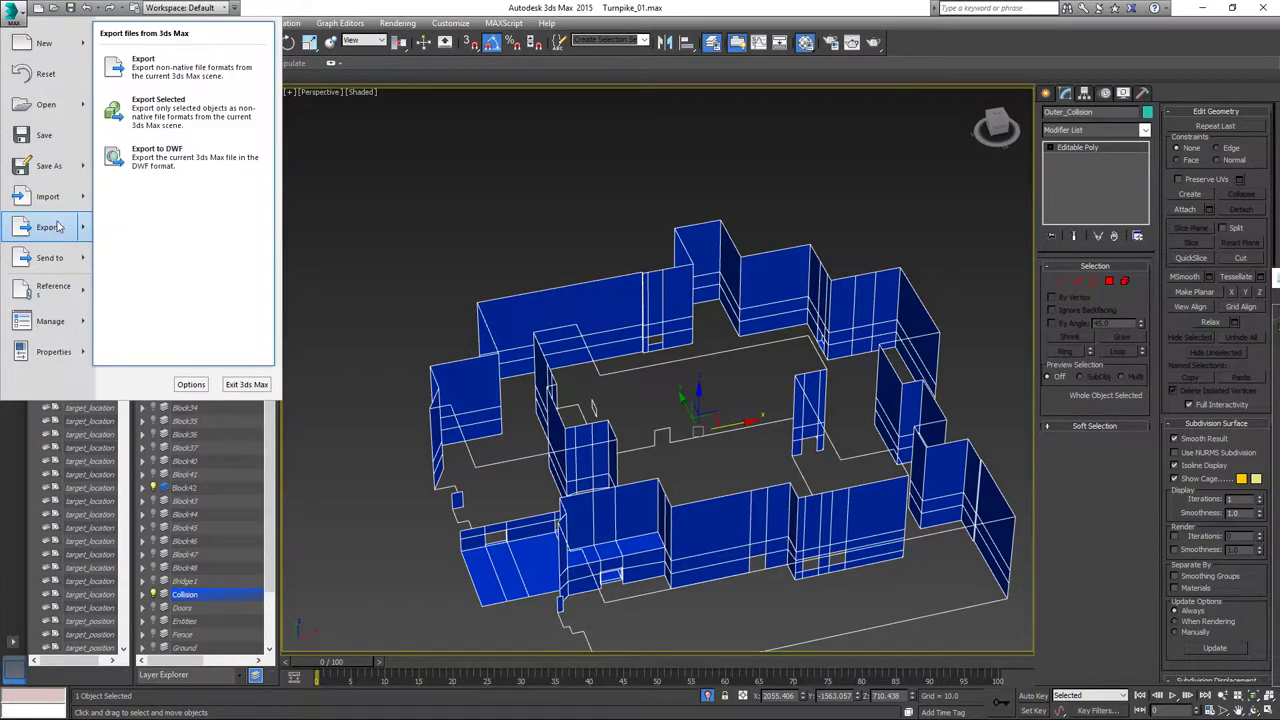
click(168, 115)
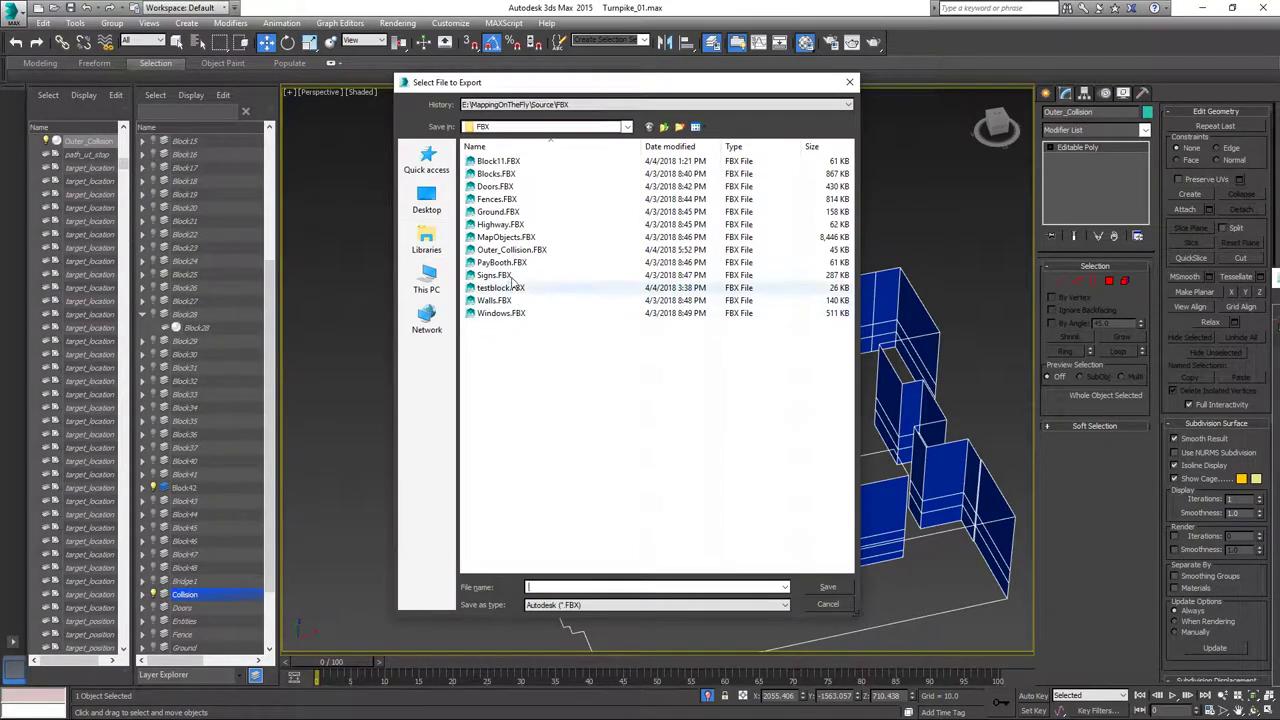
click(513, 250)
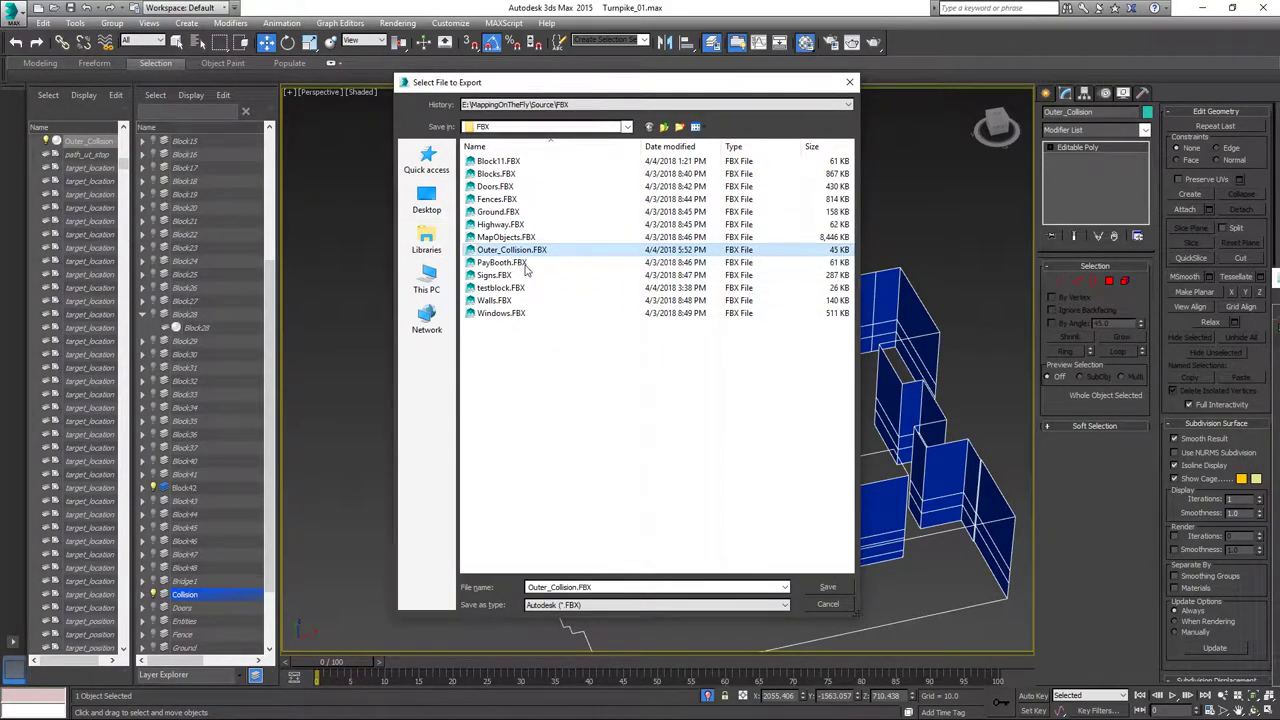
click(823, 590)
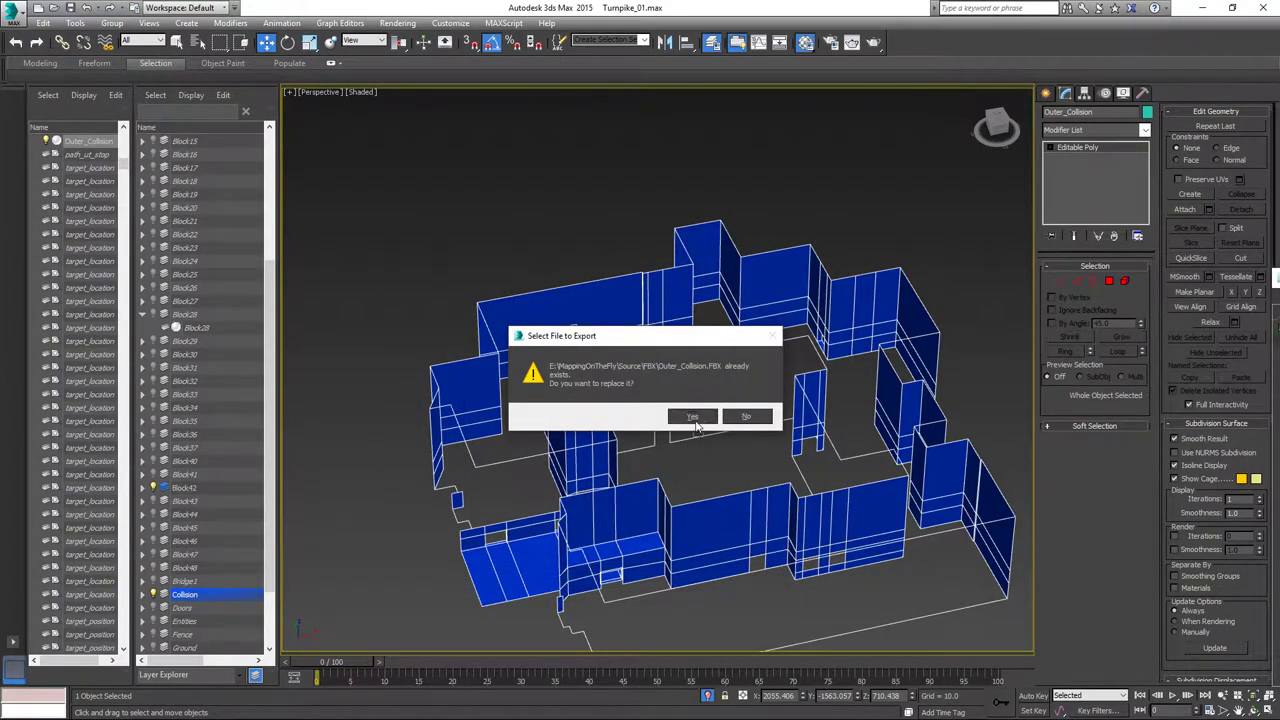
click(692, 417)
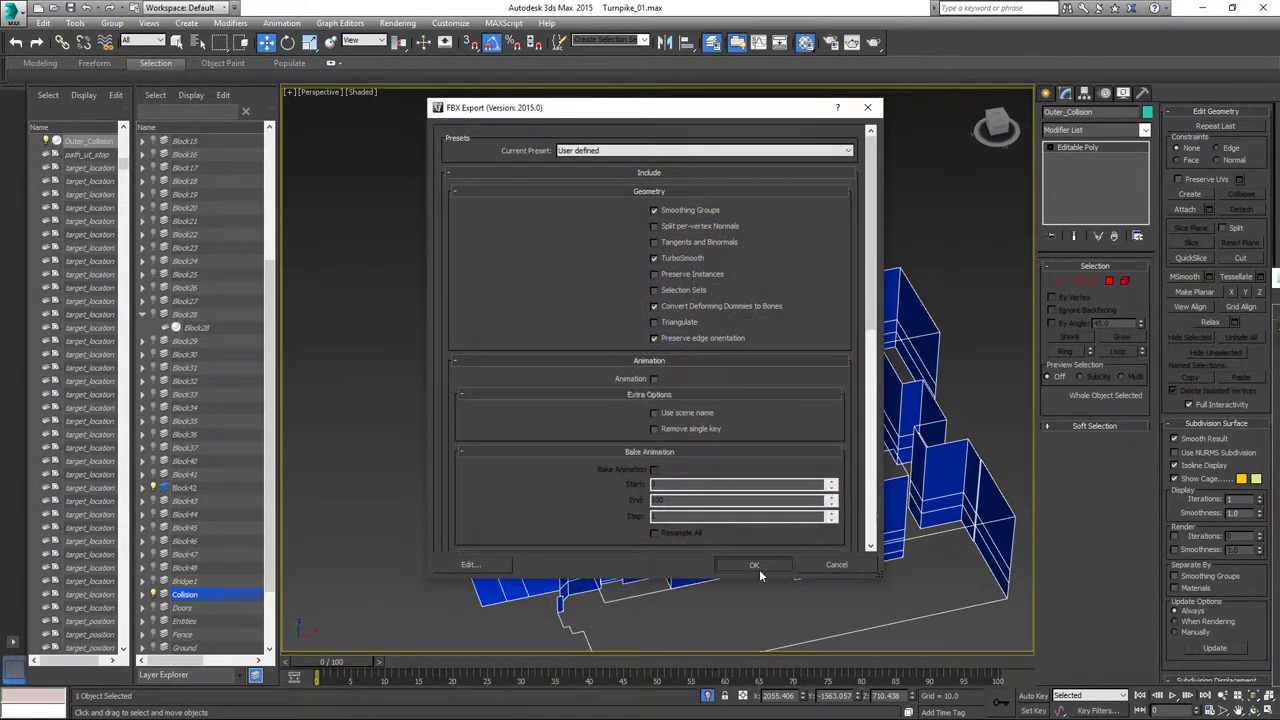
click(757, 567)
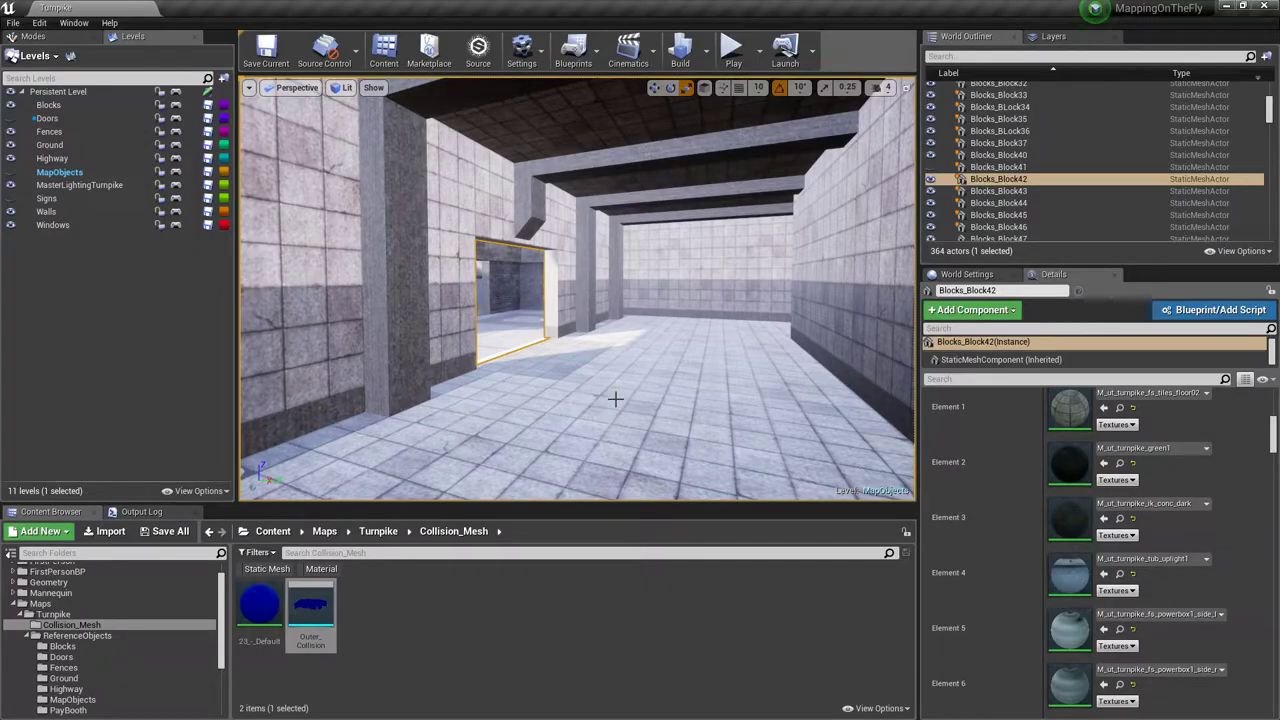
In Unreal Editor, reimport the Outer_Collision static mesh in the Collision_Mesh folder from its source FBX.
right_drag(611, 417, 580, 413)
mouse_move(318, 607)
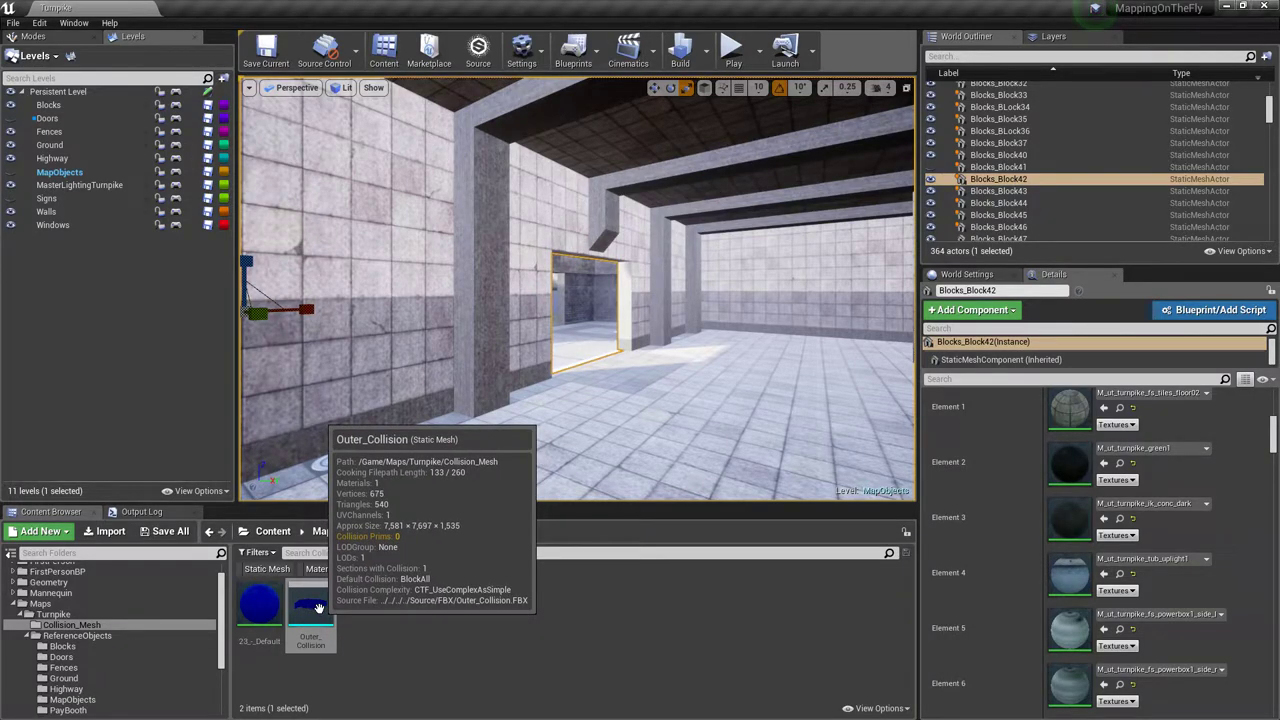
right_click(318, 607)
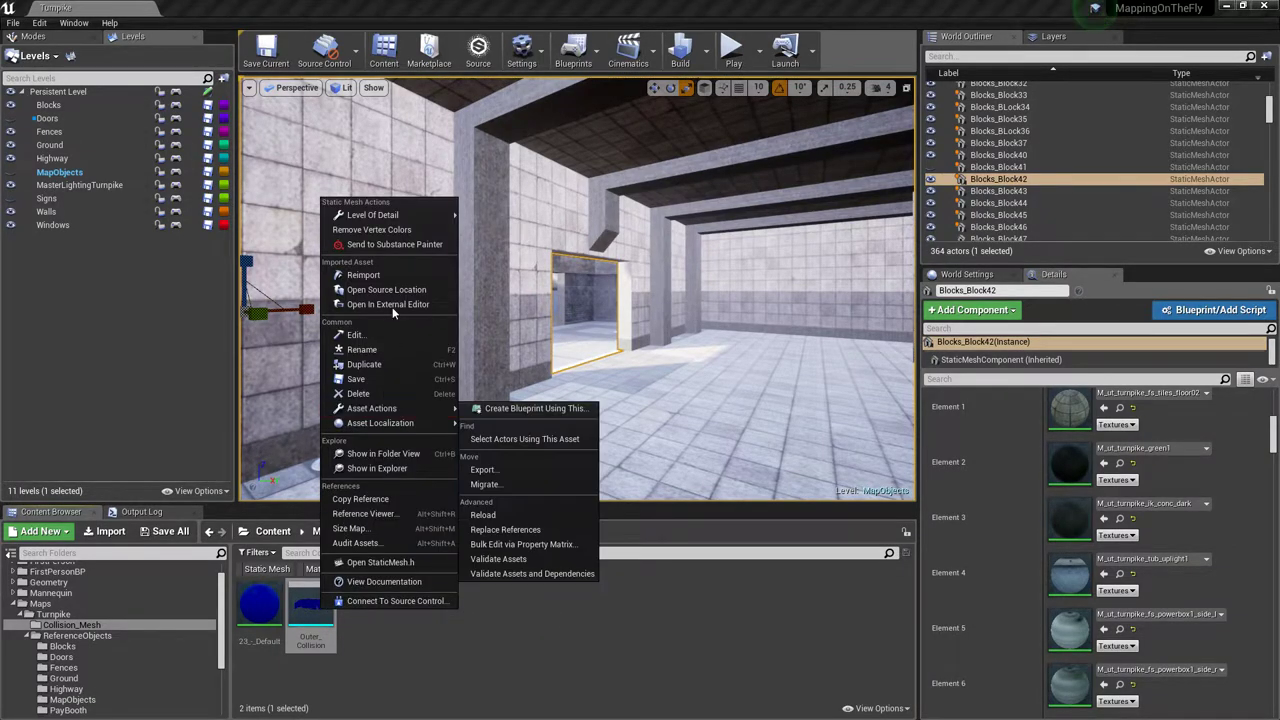
click(397, 276)
Play-test the level by running the character against the station's interior walls, pillars and beside the openings to check the reimported collision.
right_drag(400, 300, 726, 318)
key(w)
key(w)
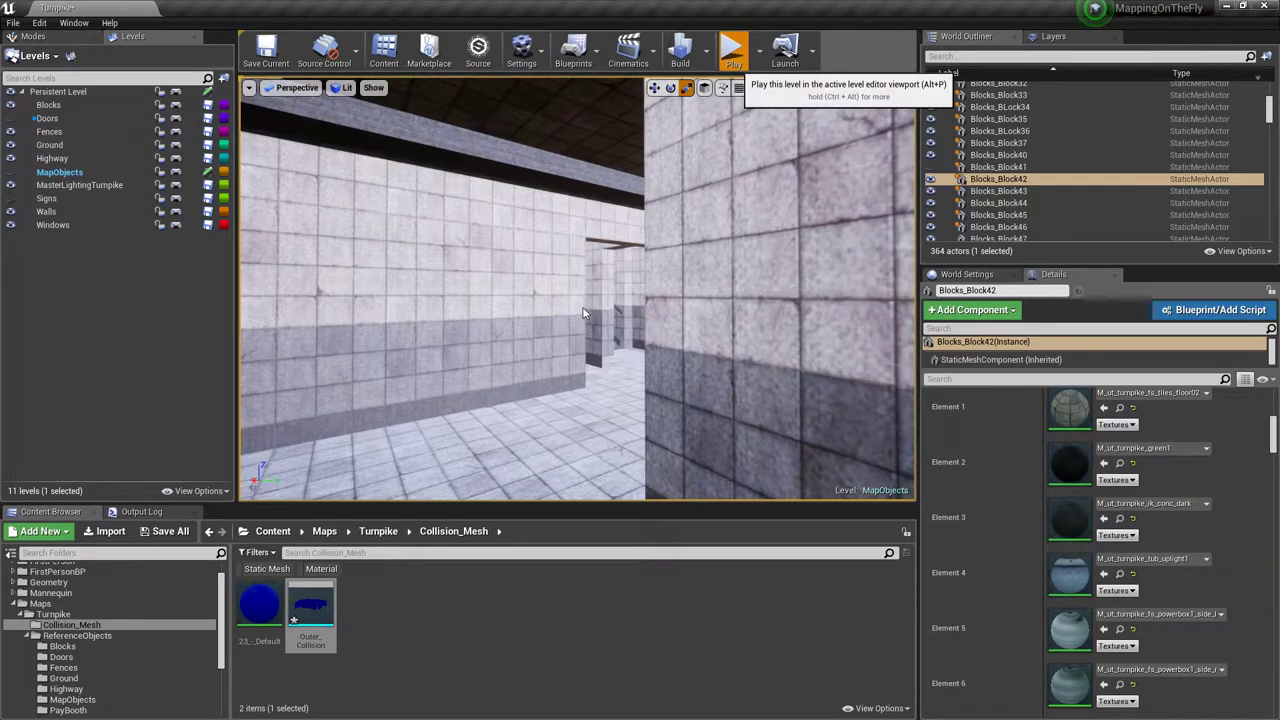
key(alt+p)
key(w)
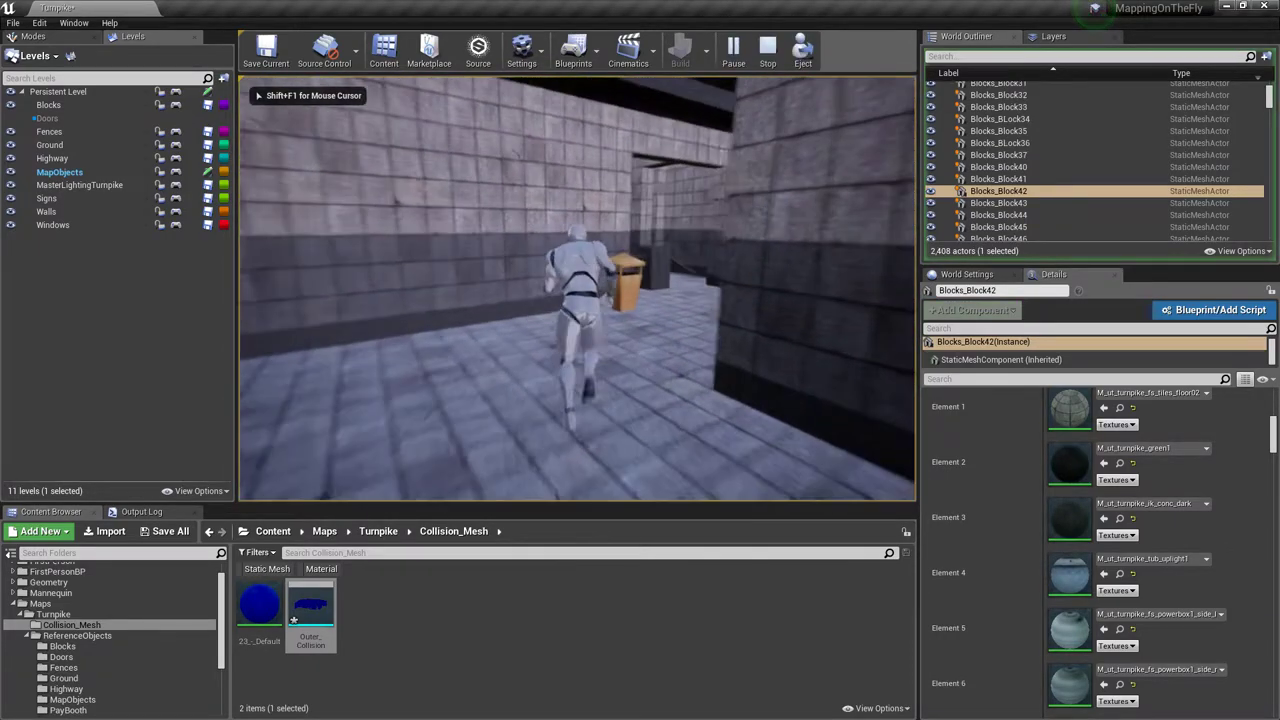
key(w)
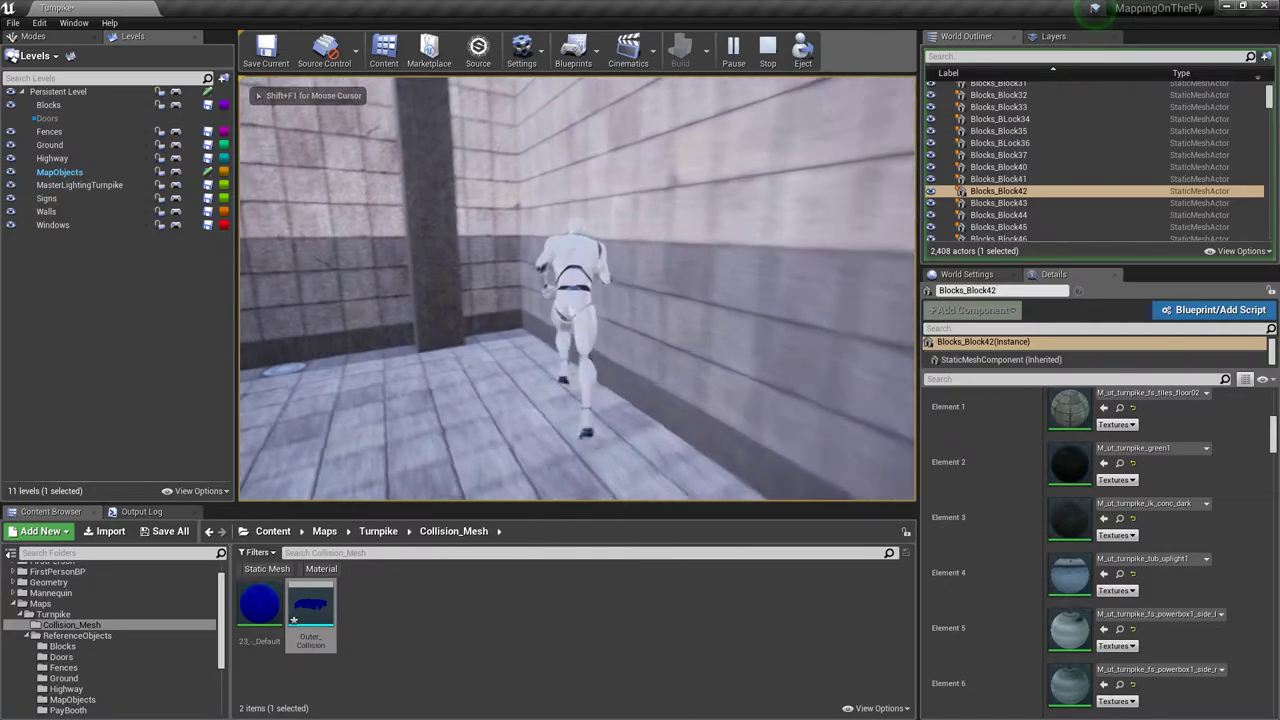
key(w)
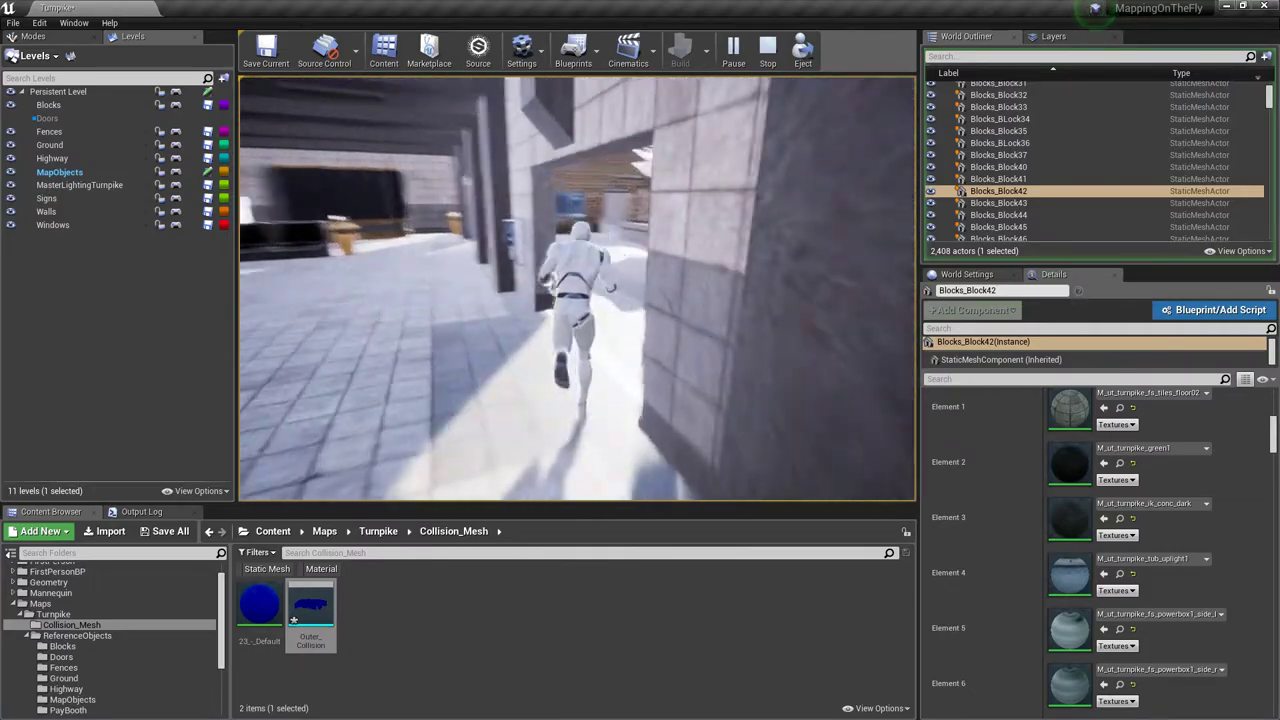
key(w)
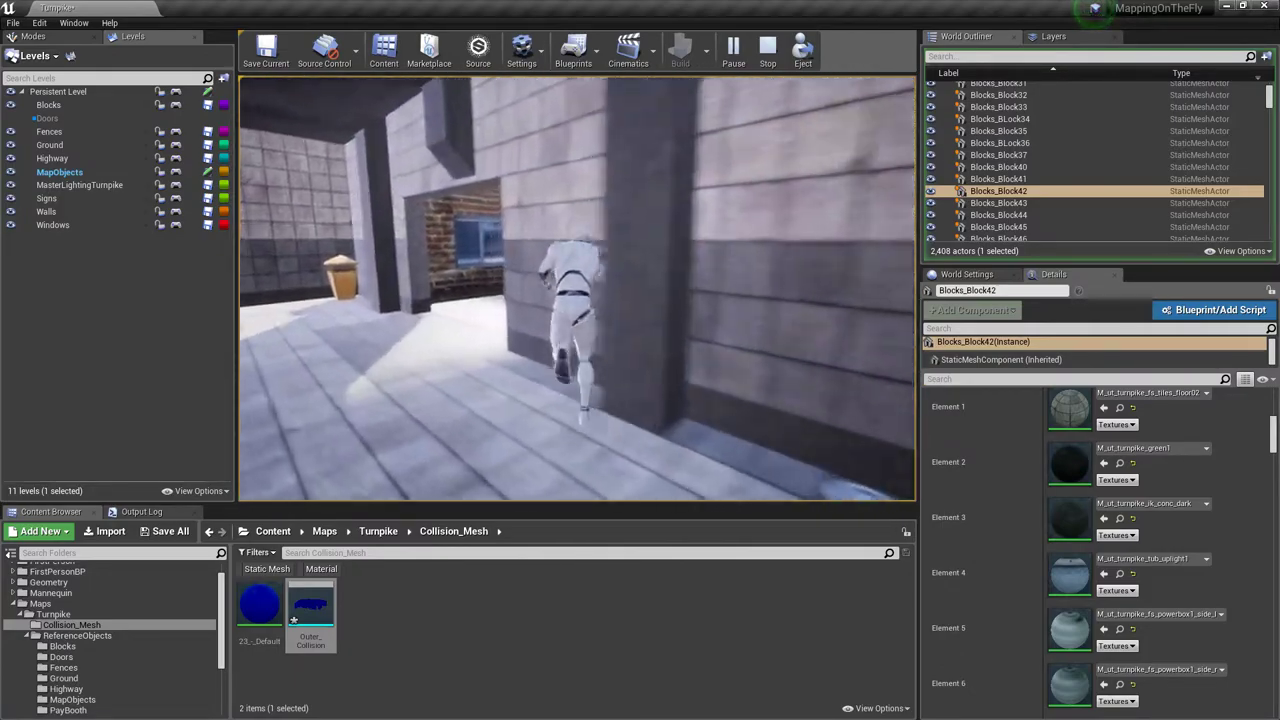
key(w)
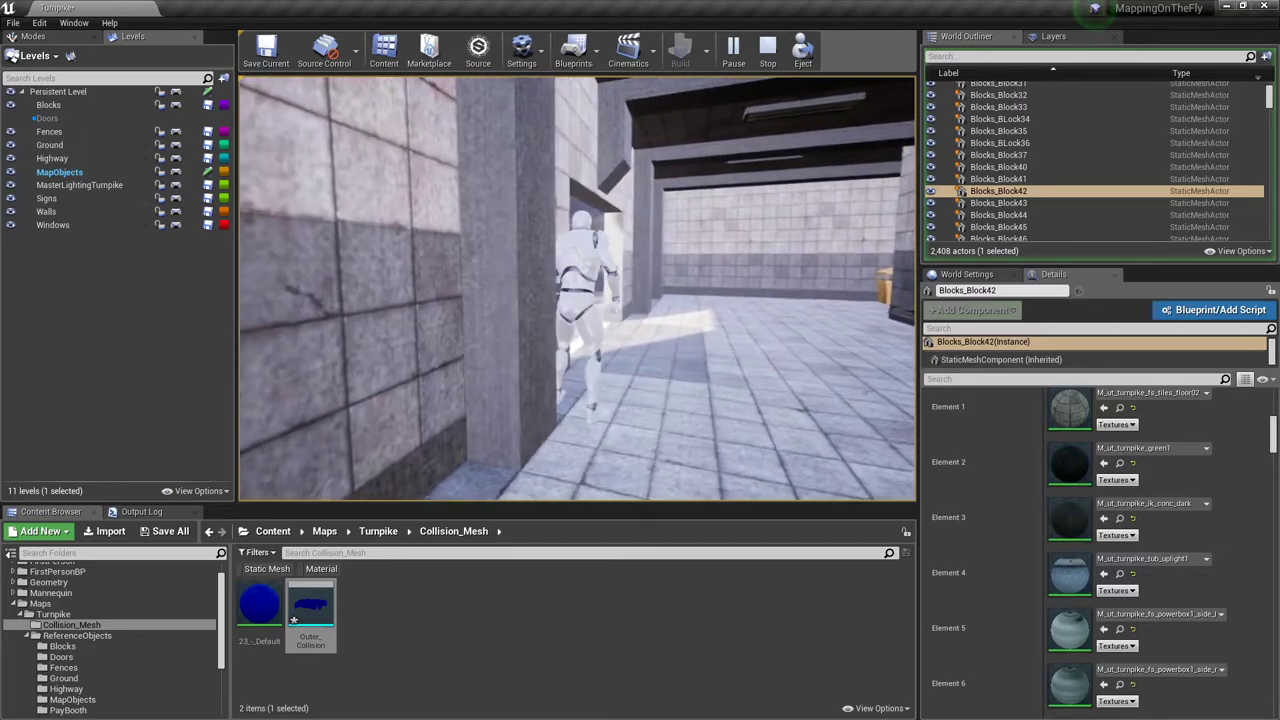
key(w)
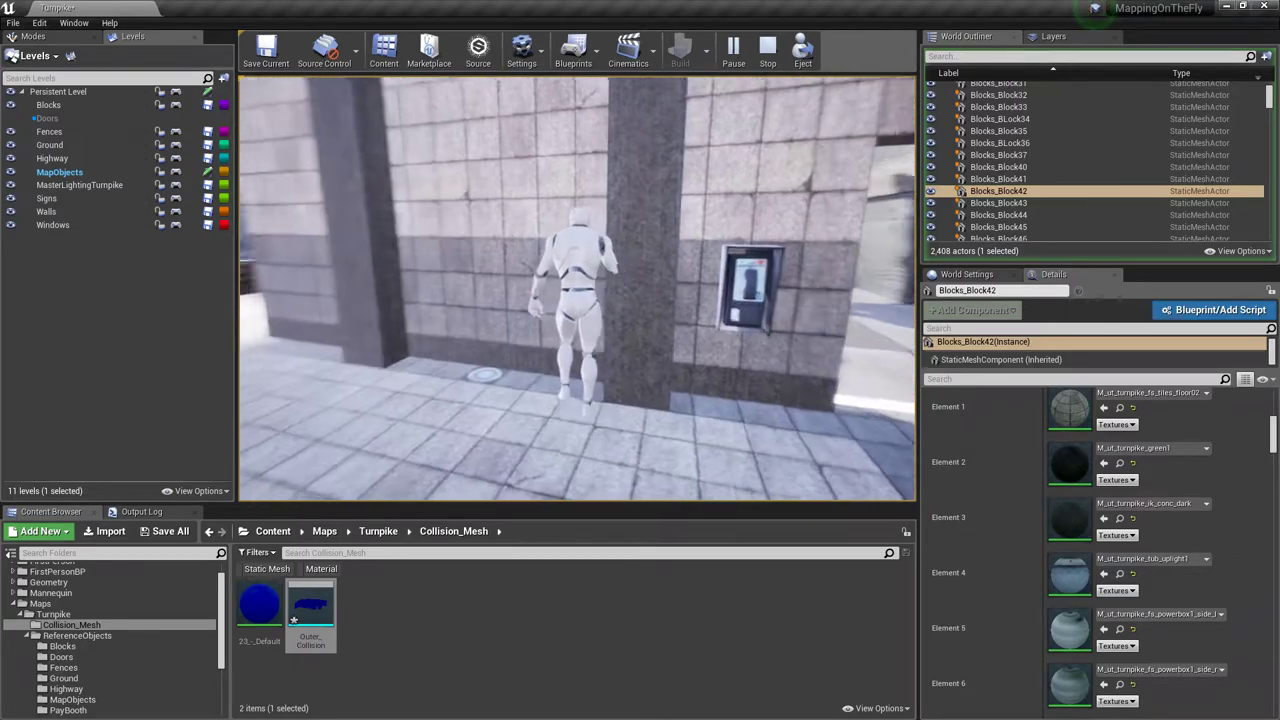
key(w)
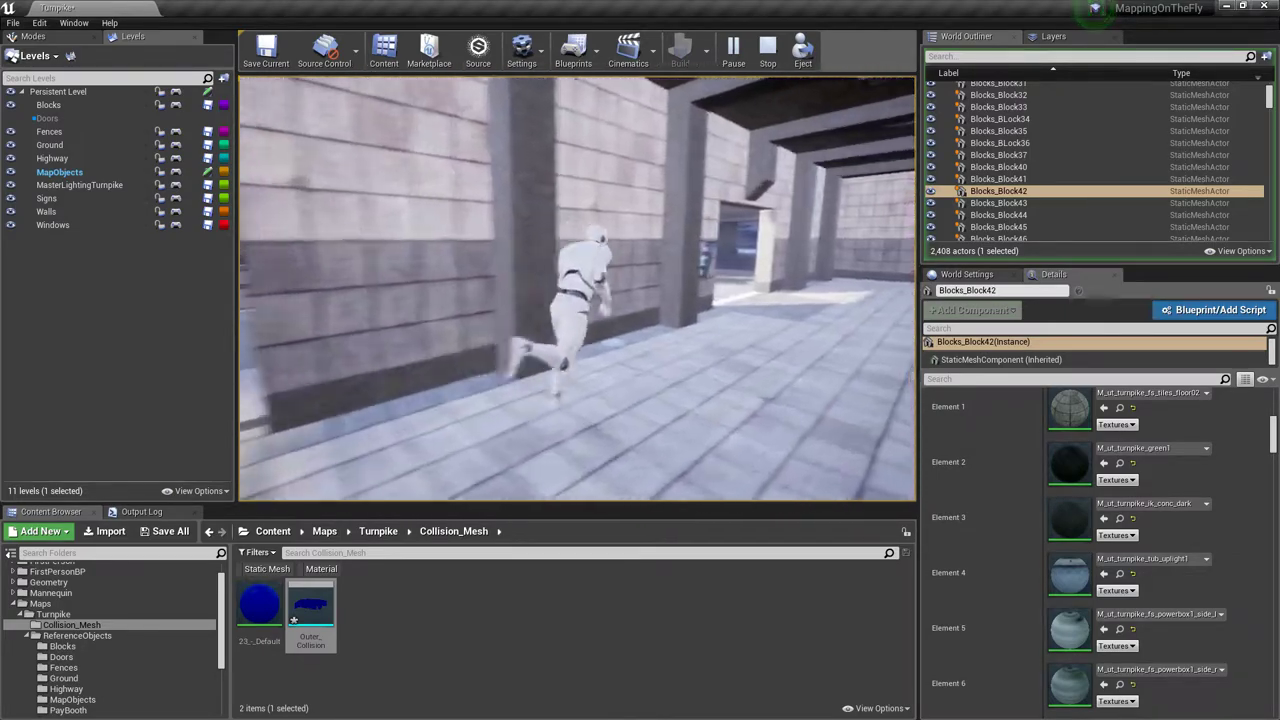
Finish the play test through the station corner, outdoor entrance, escalator hall and seating area, and reselect Blocks_Block42.
key(w)
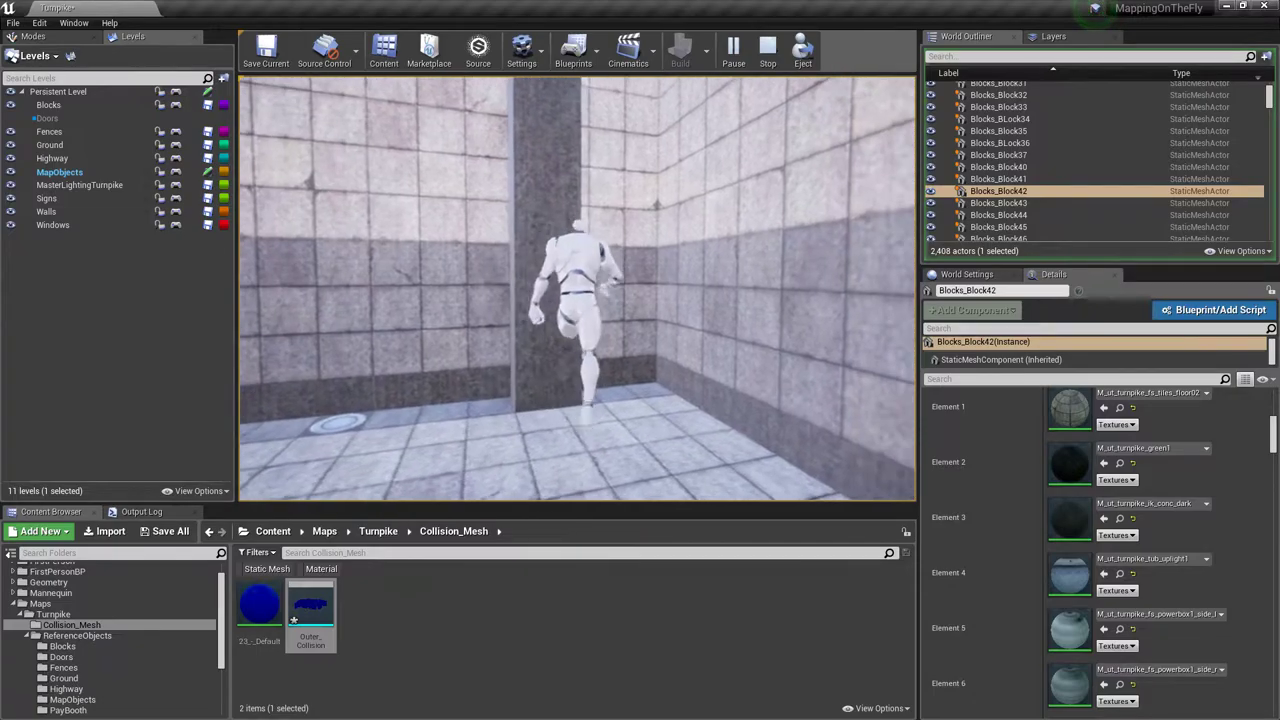
key(w)
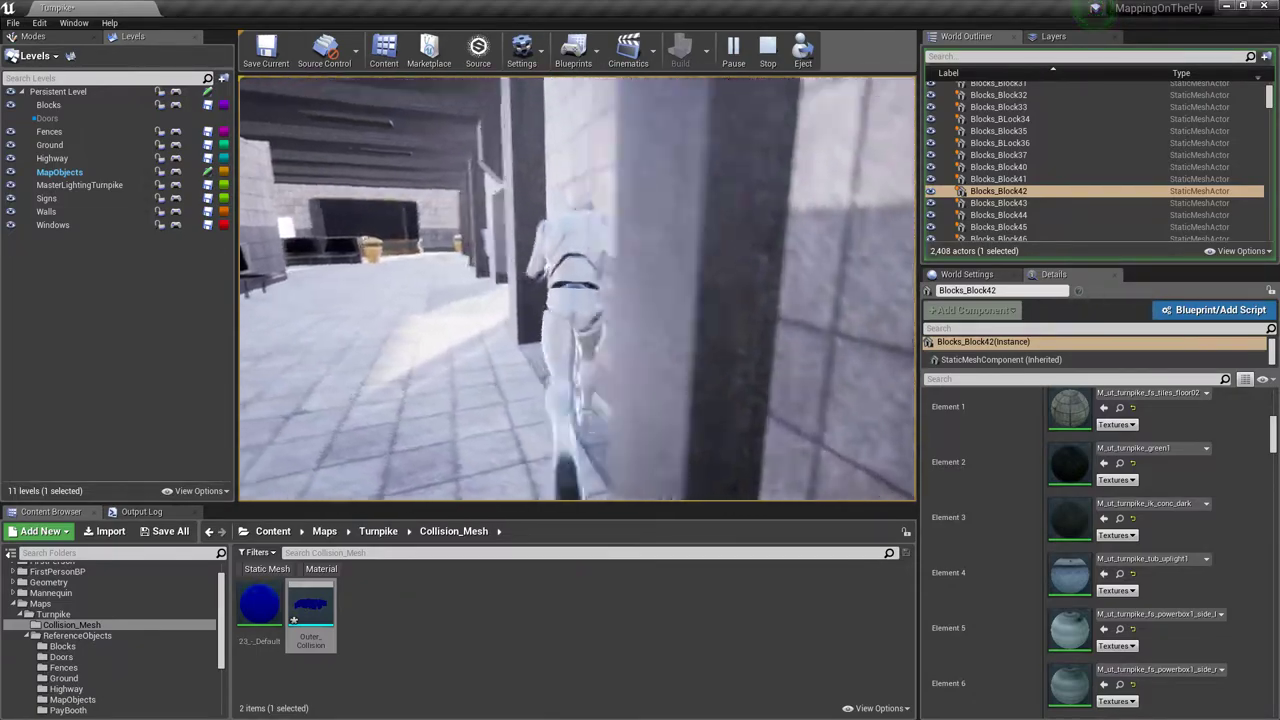
key(w)
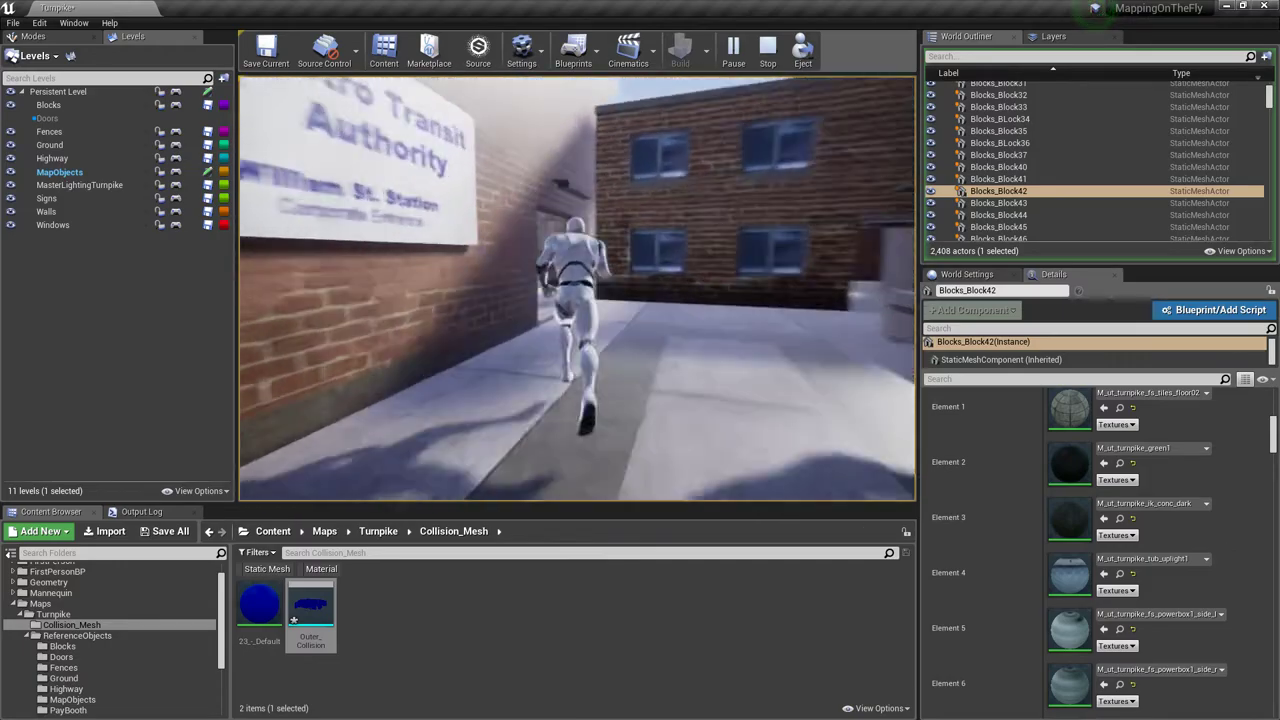
key(w)
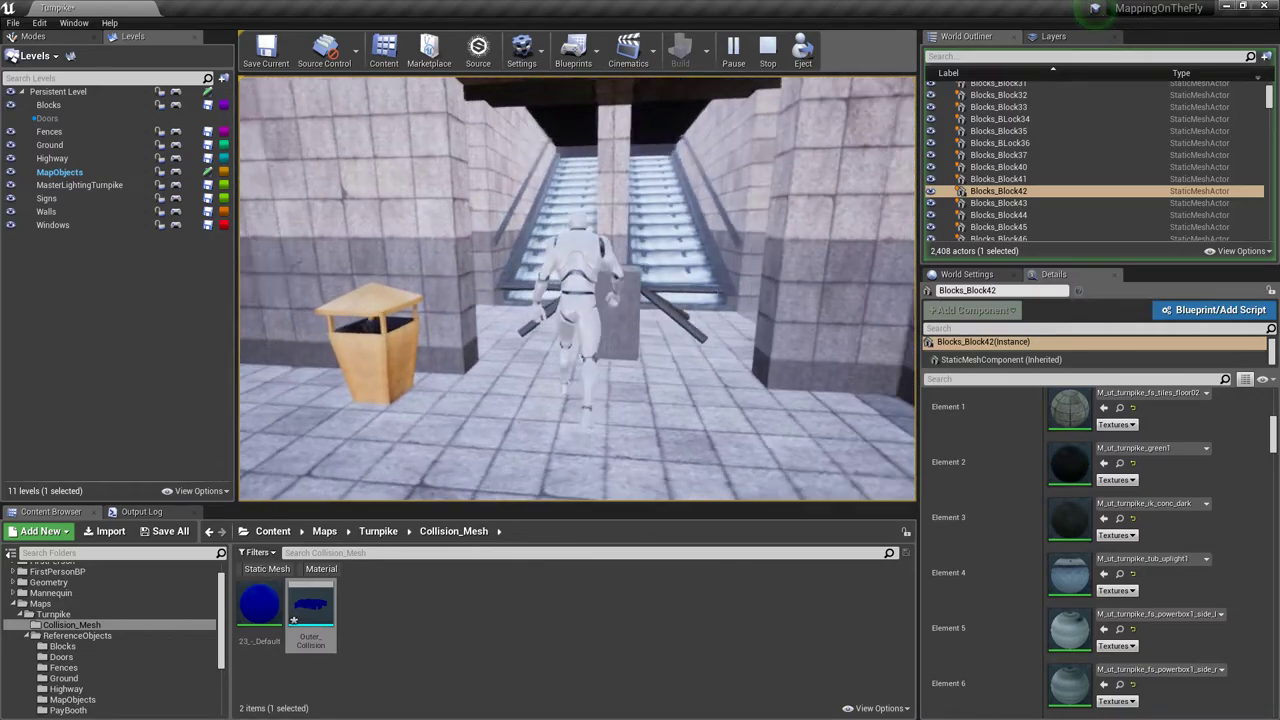
key(w)
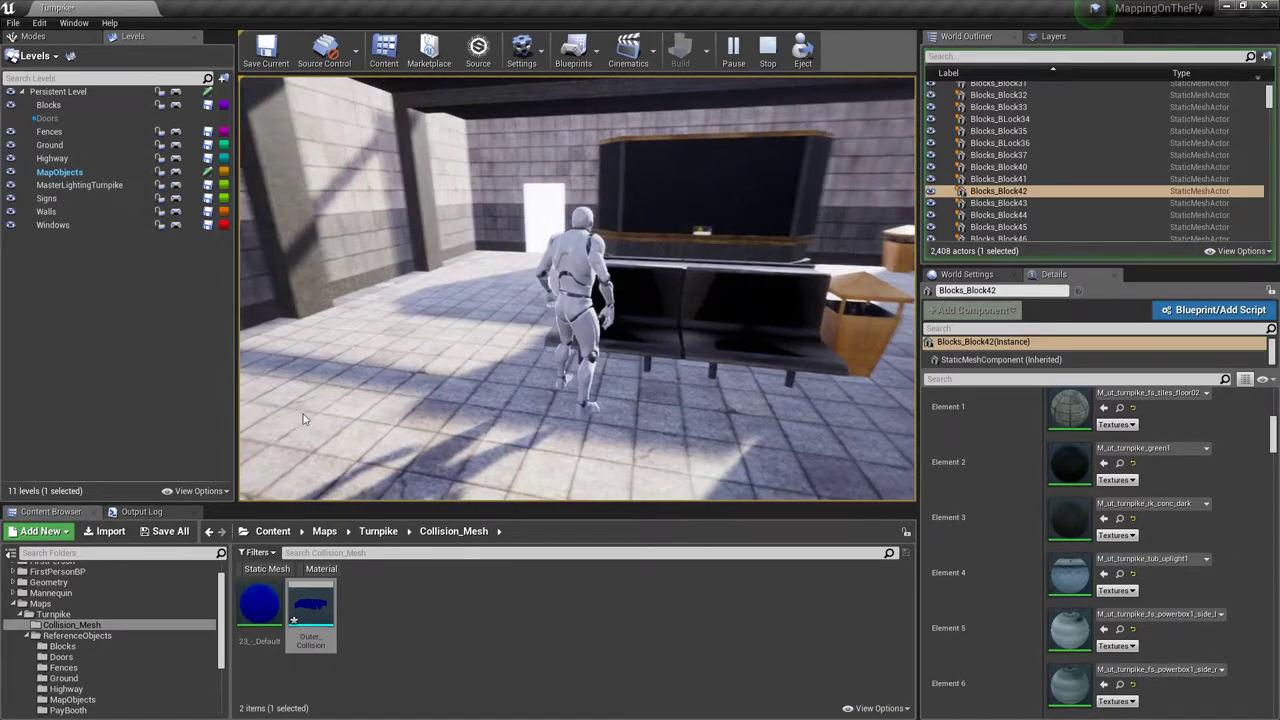
key(Escape)
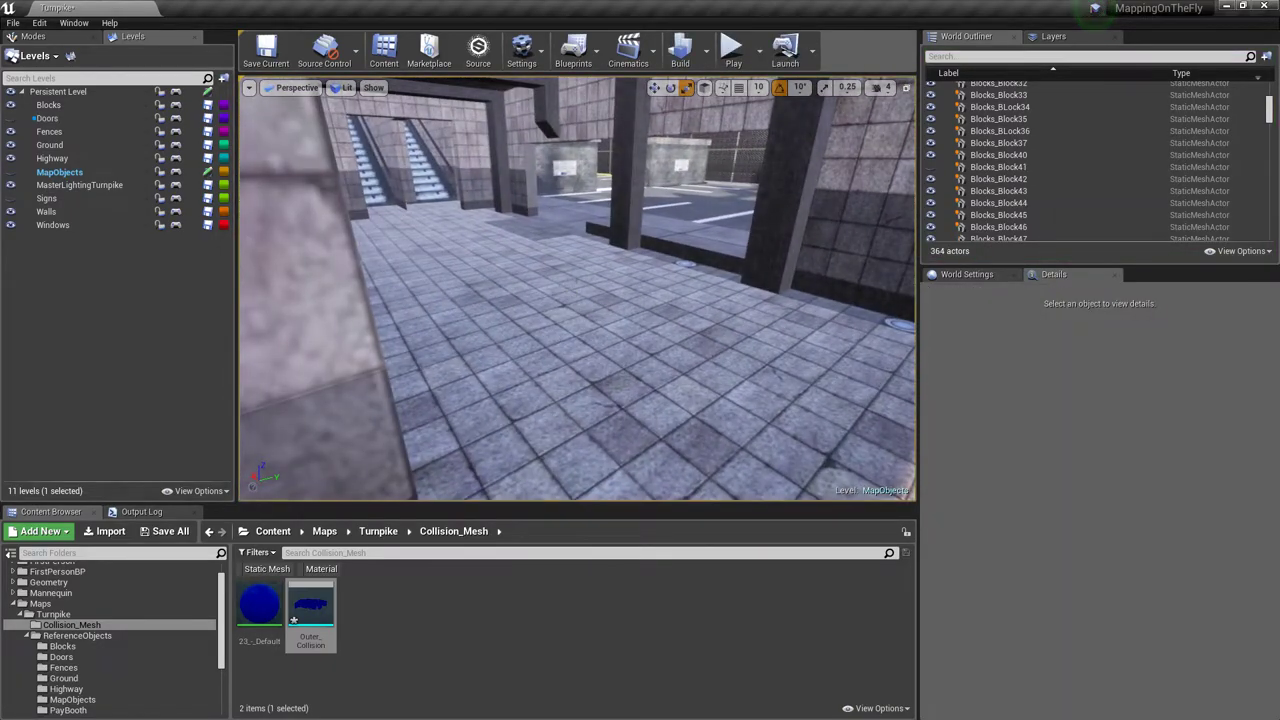
double_click(1000, 180)
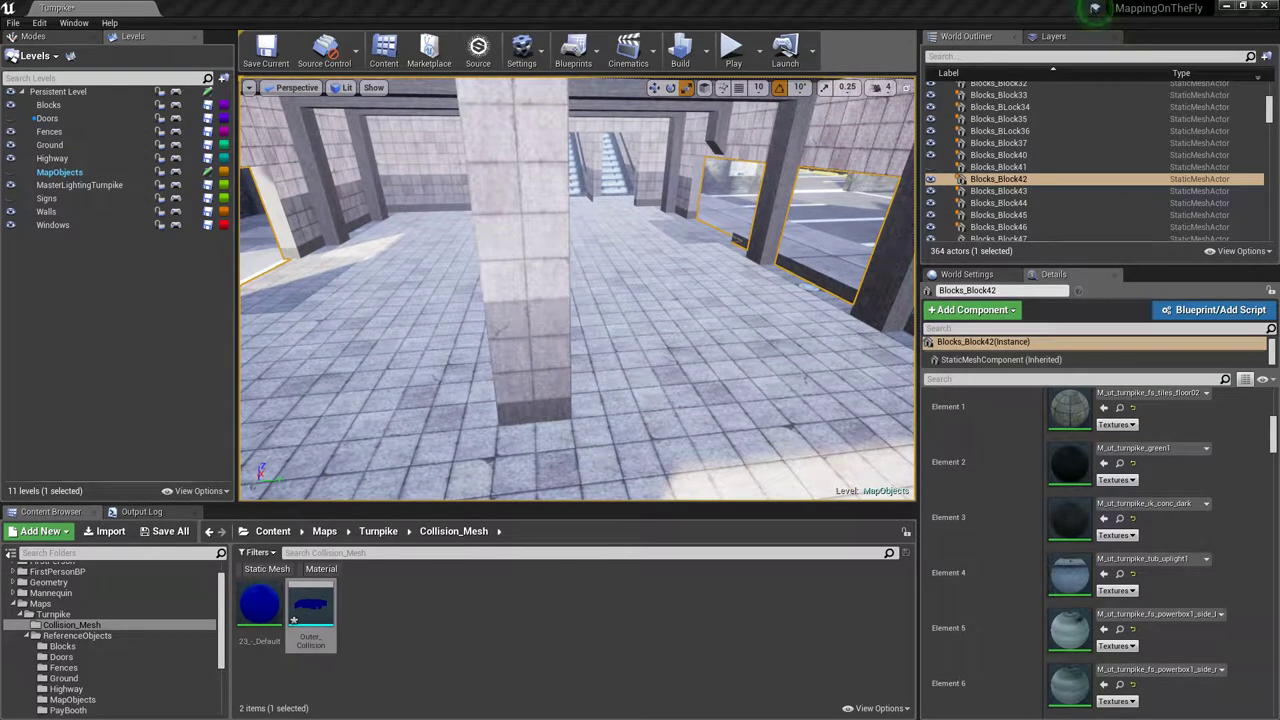
Switch to 3ds Max and end the isolation of Outer_Collision.
key(alt+Tab)
middle_drag(775, 494, 705, 432)
alt+middle_drag(561, 452, 608, 432)
right_click(608, 432)
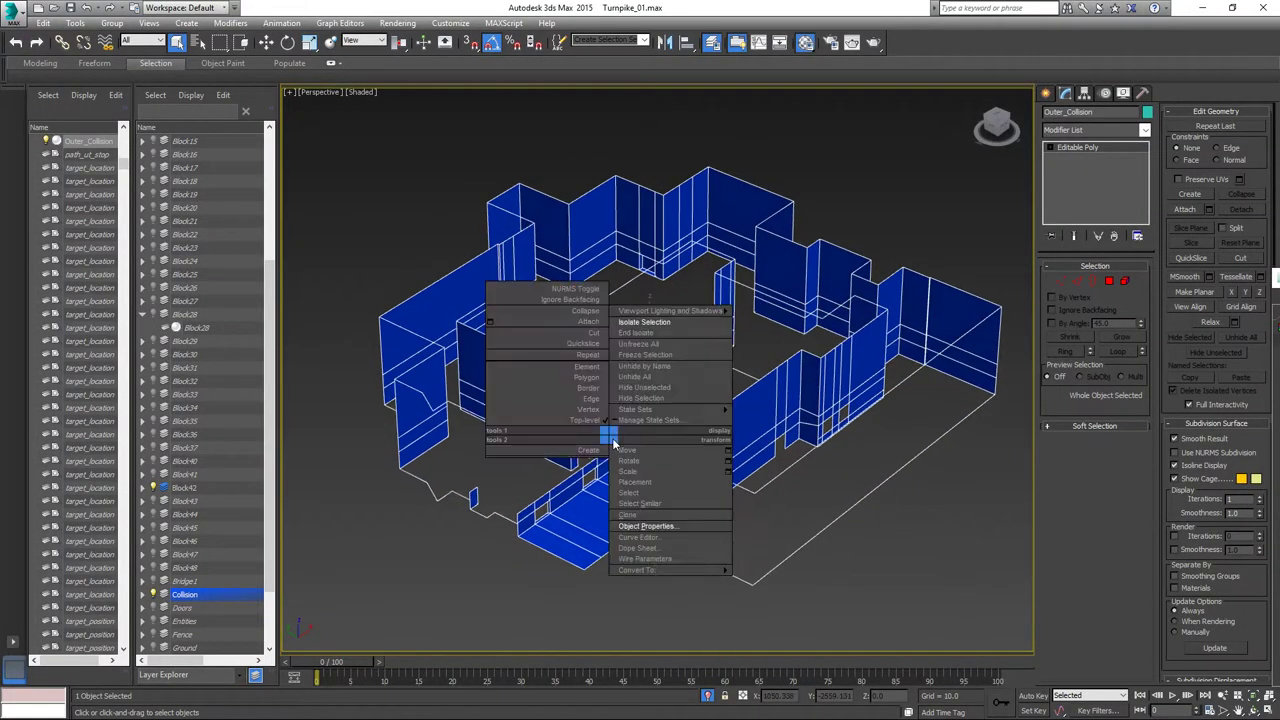
click(637, 334)
middle_drag(814, 555, 682, 417)
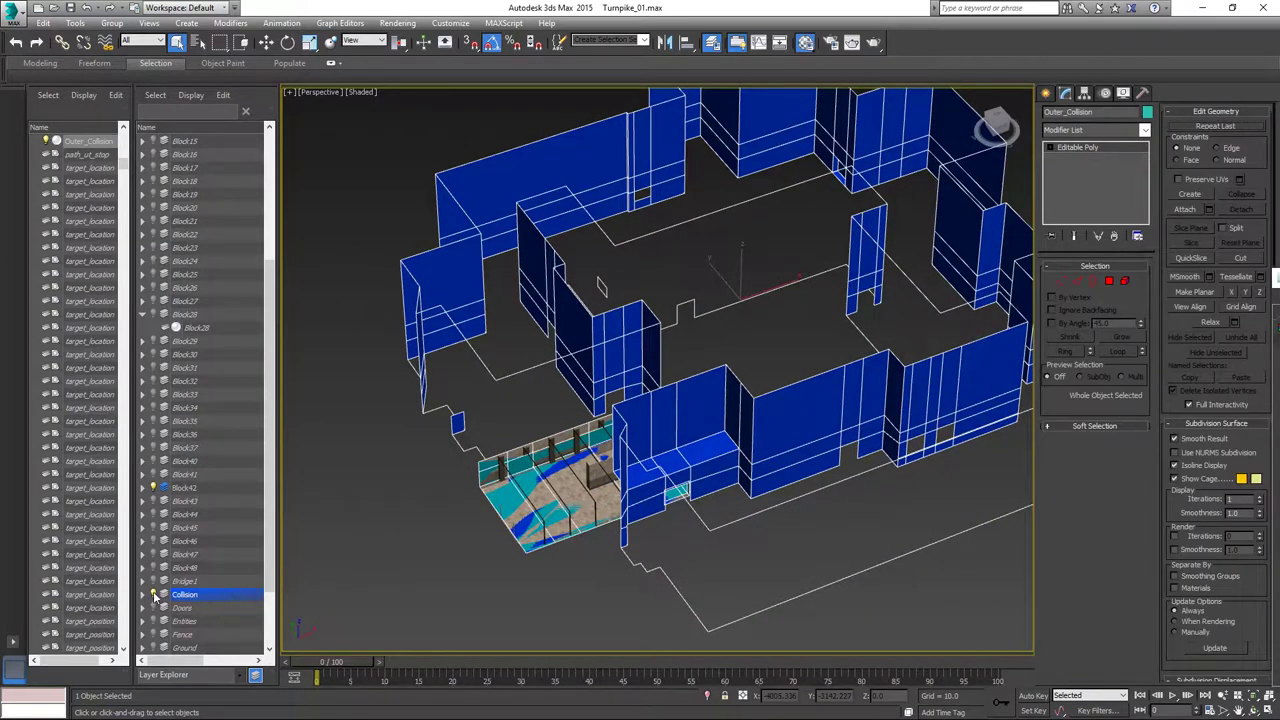
Hide the Collision layer and select the Box001 mesh around the station hall in the Block42 layer.
click(154, 596)
scroll(700, 470, up, 4)
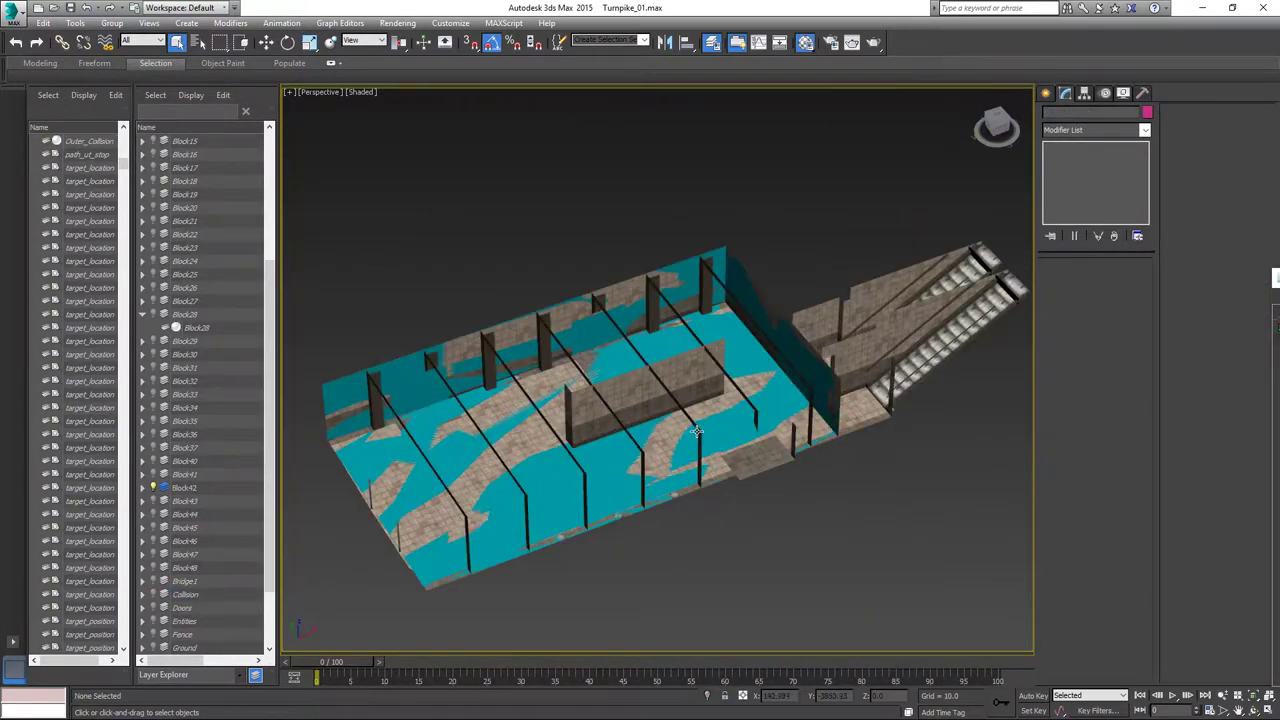
click(650, 329)
alt+middle_drag(648, 456, 663, 453)
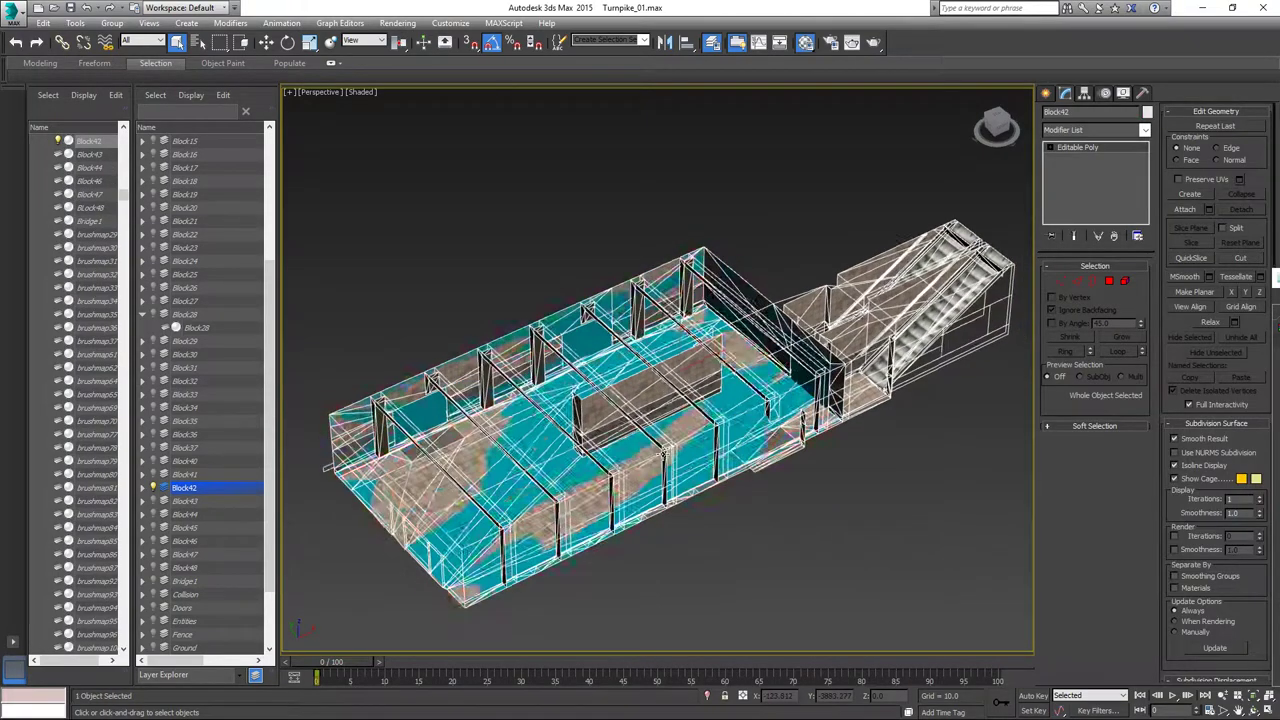
click(437, 402)
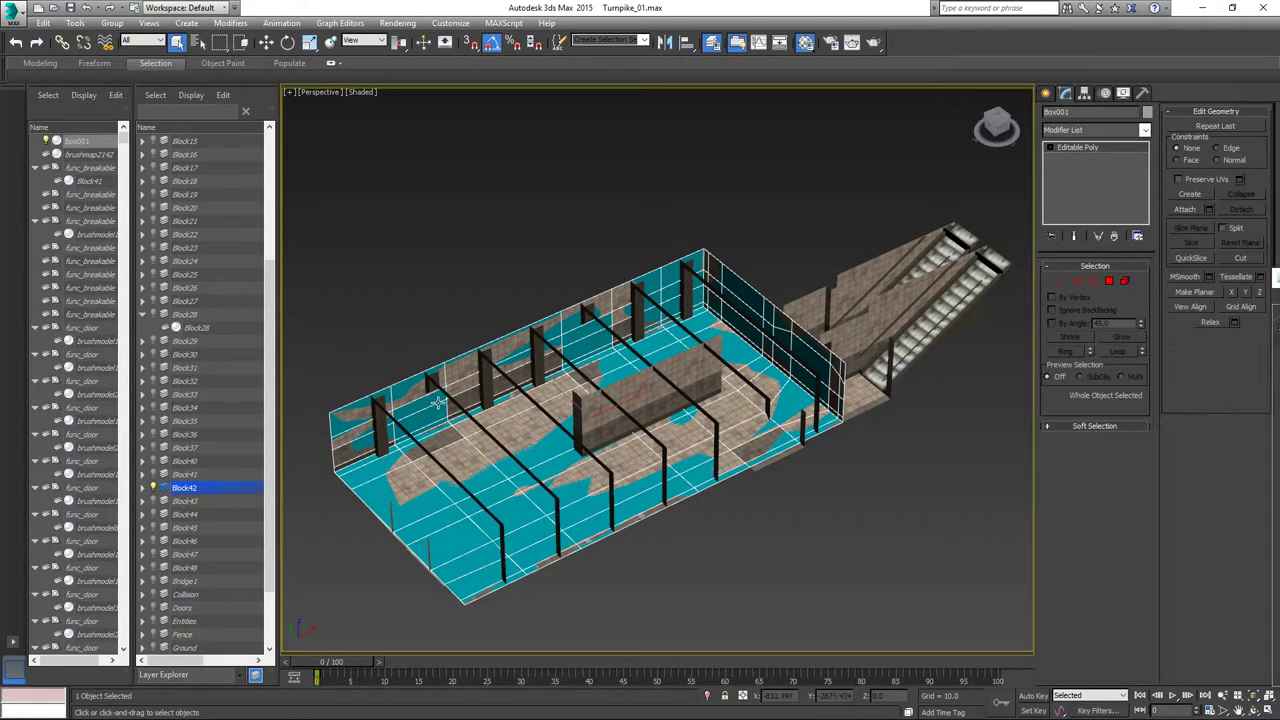
Isolate the room box to inspect its wall and floor divisions, and bring the rest of the scene back.
right_click(436, 322)
click(479, 296)
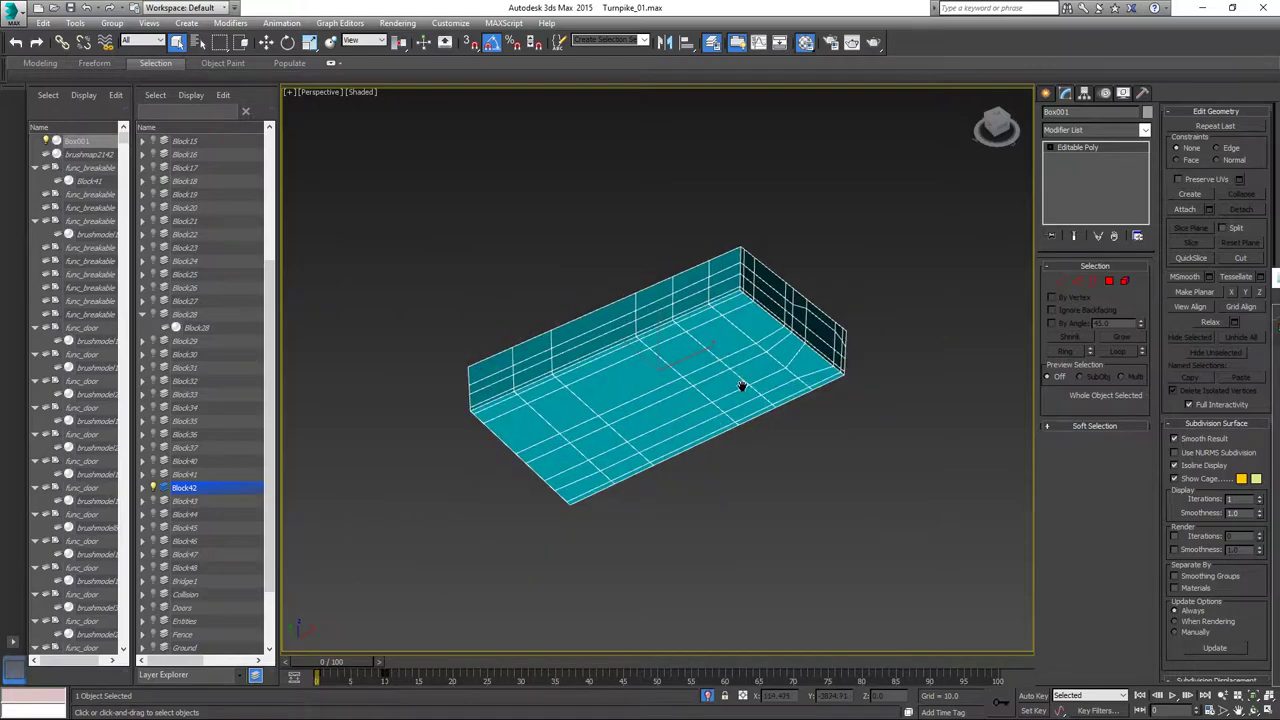
alt+middle_drag(740, 385, 692, 390)
right_click(682, 396)
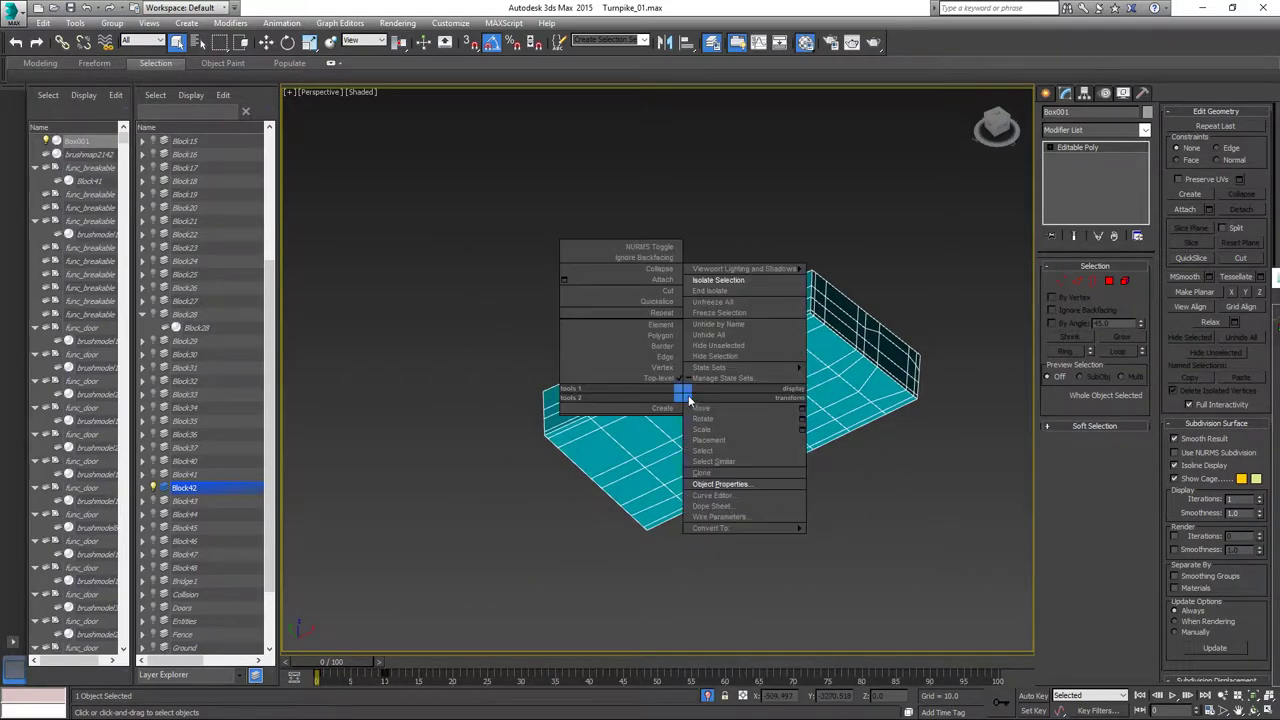
click(706, 291)
Switch the room box to polygon editing with backfacing polygons ignored.
middle_drag(638, 441, 760, 432)
scroll(594, 399, up, 2)
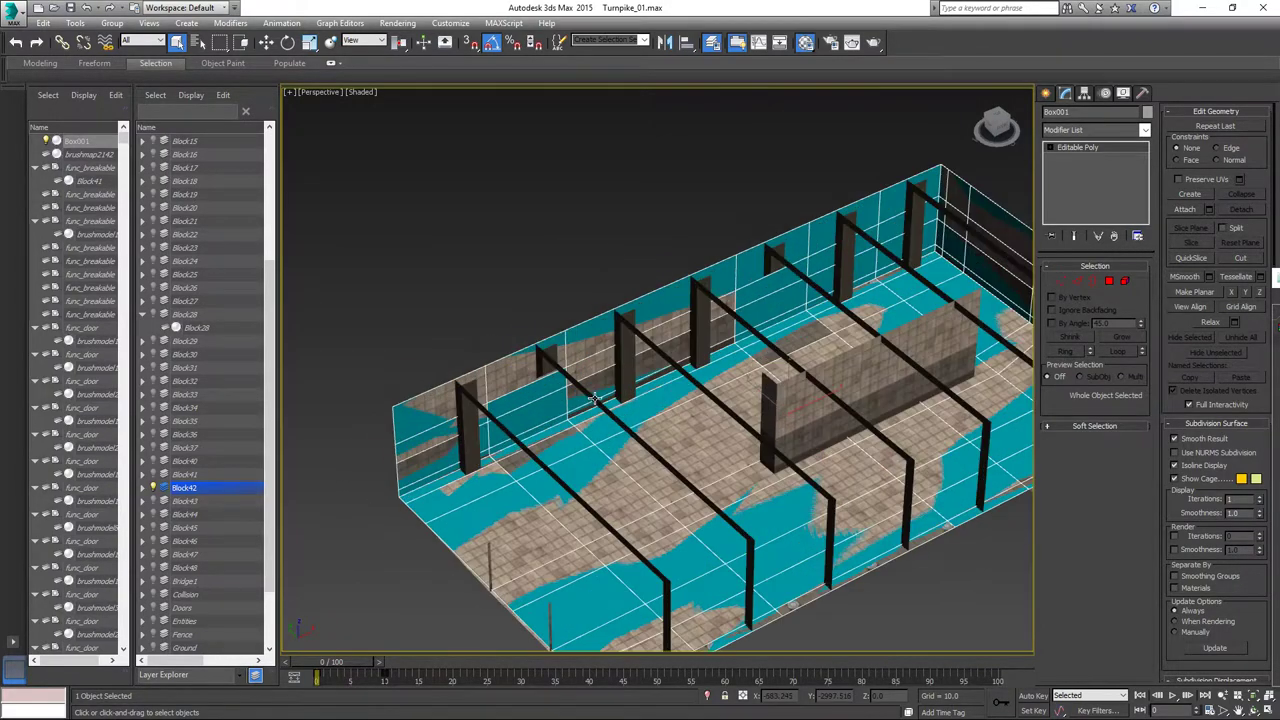
scroll(594, 398, up, 3)
click(1108, 284)
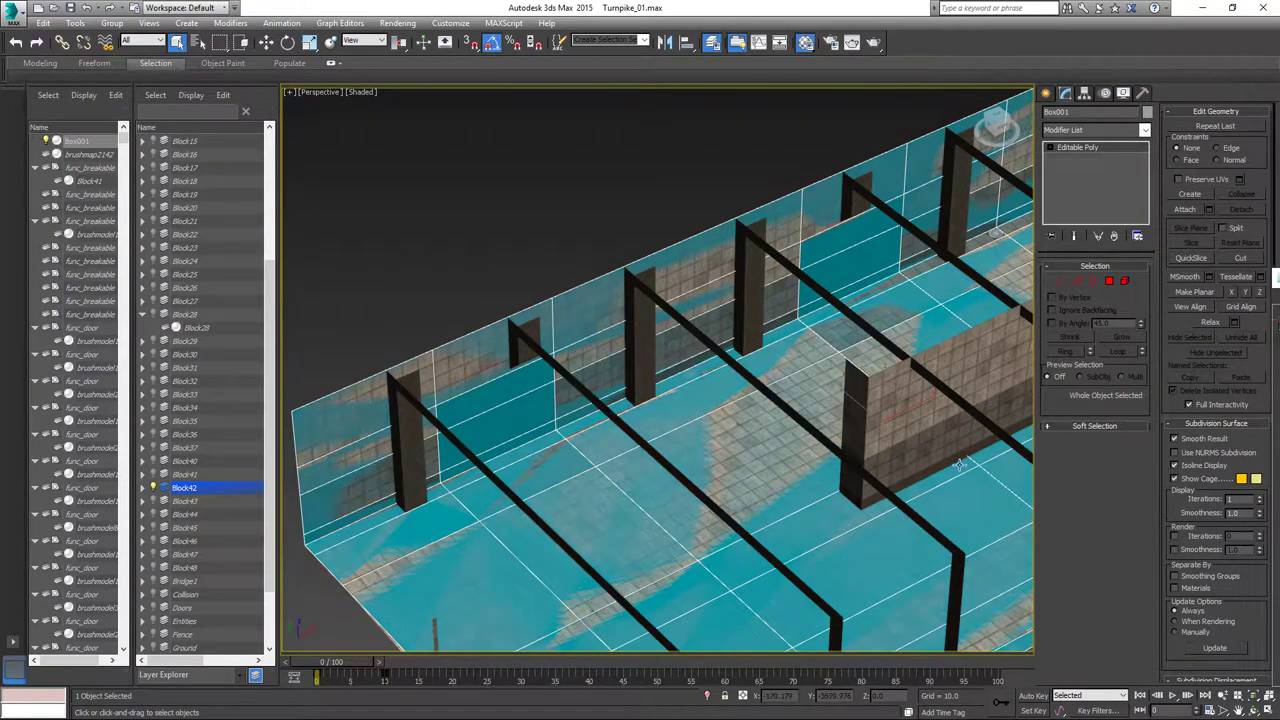
click(1108, 281)
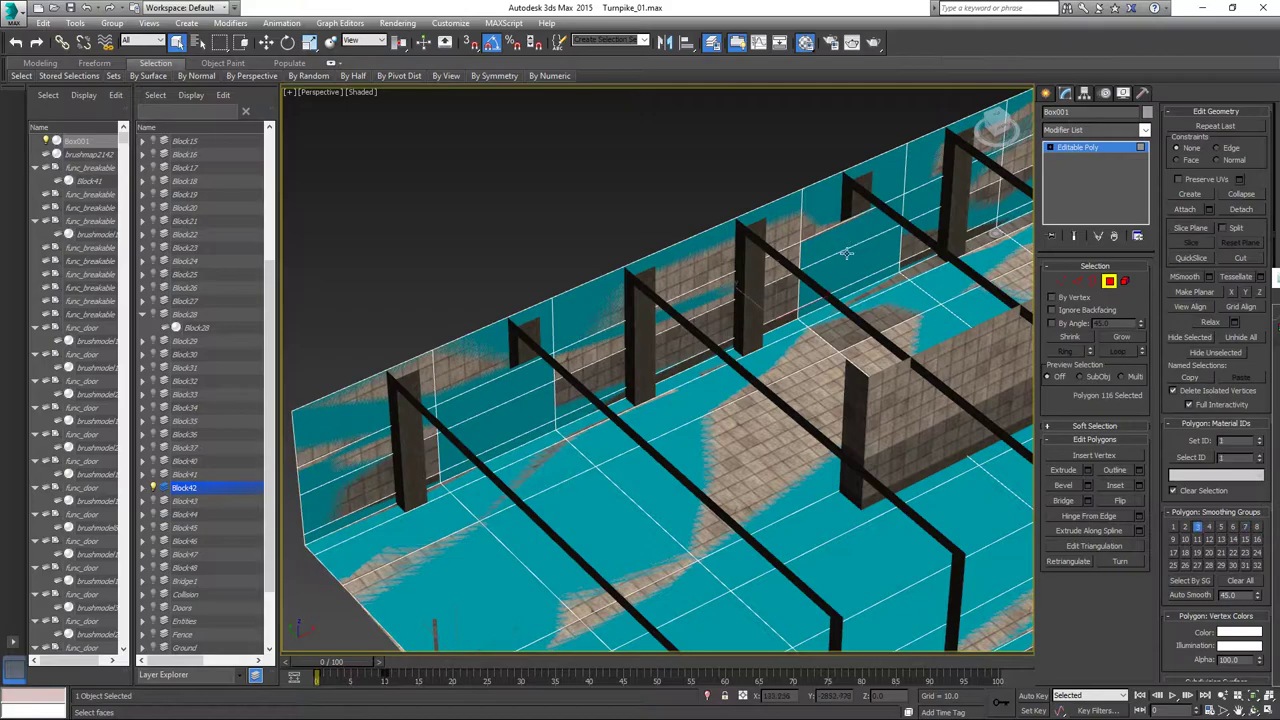
alt+middle_drag(849, 293, 766, 343)
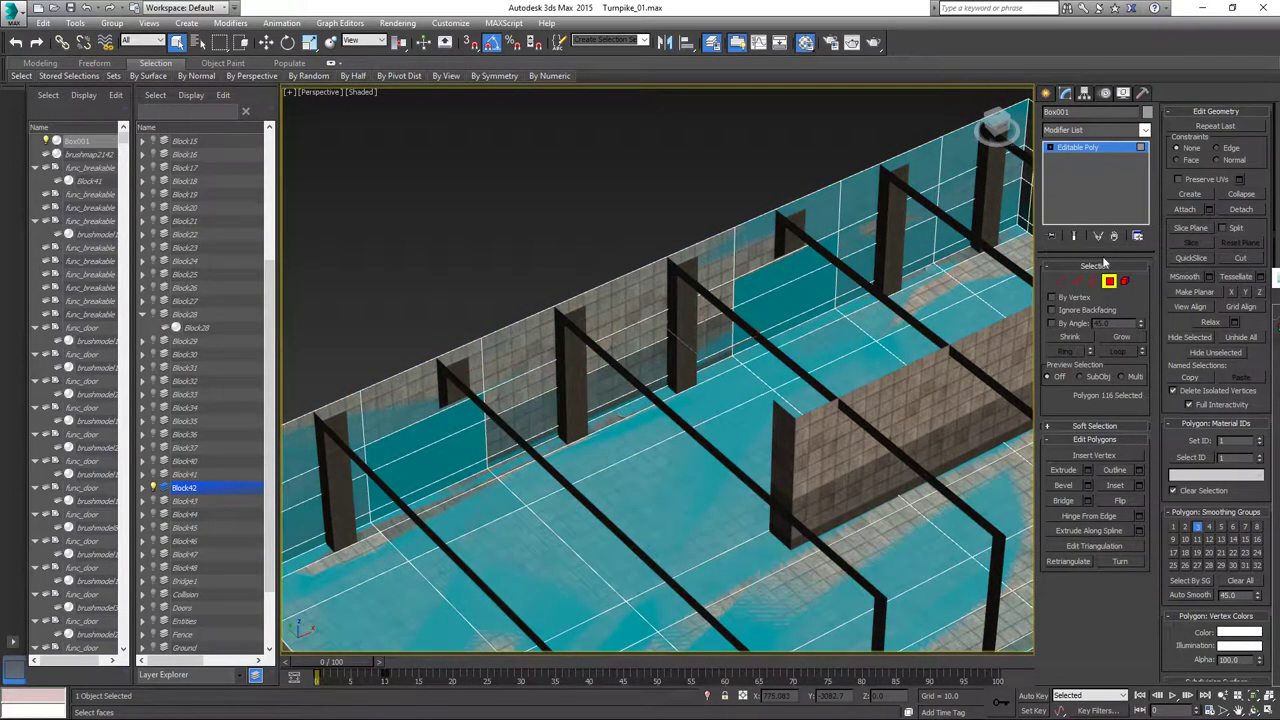
click(1052, 310)
Select the three stacked polygons at each of the two doorways along the first long wall.
click(786, 267)
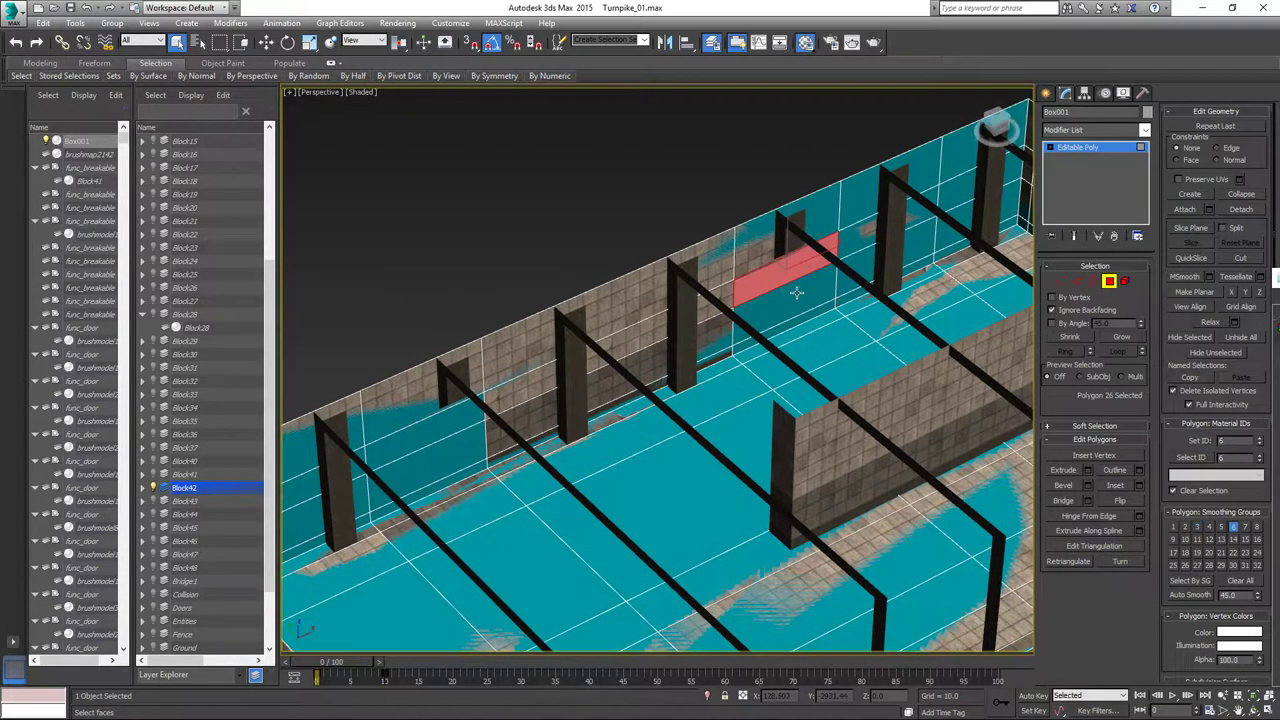
click(797, 292)
ctrl+click(804, 319)
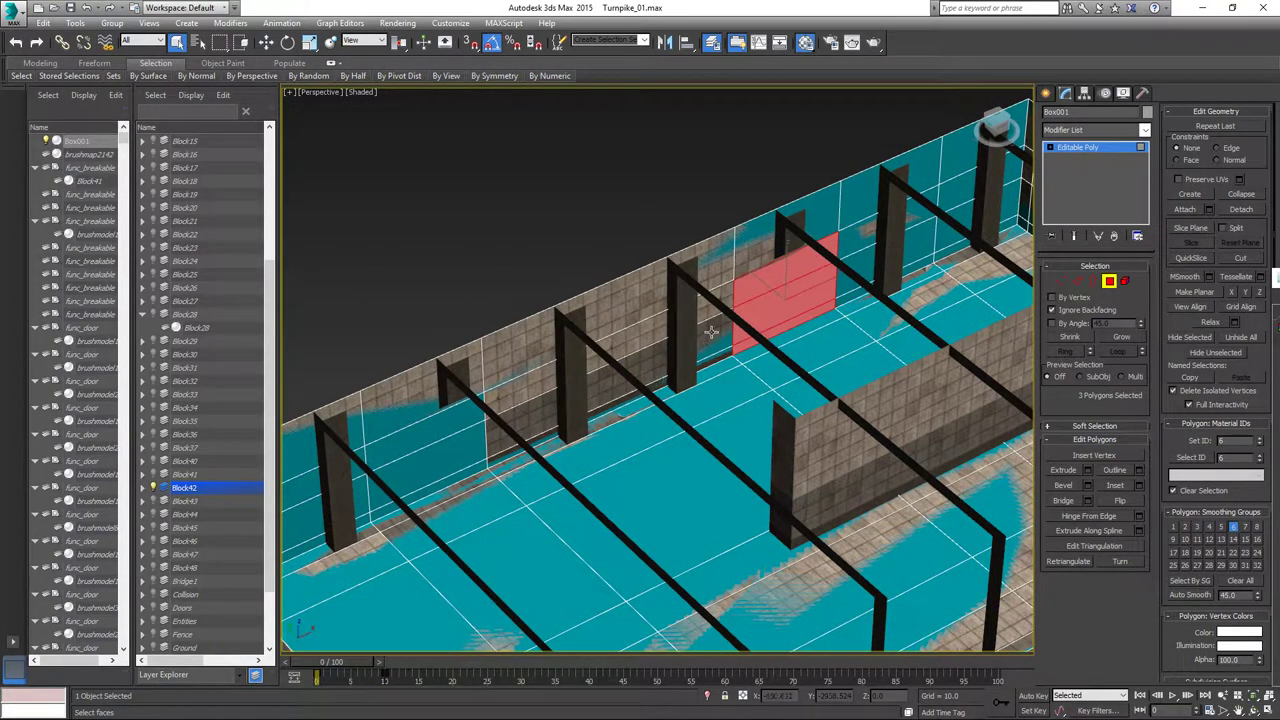
ctrl+click(445, 420)
ctrl+click(446, 453)
ctrl+click(454, 479)
Add the three stacked polygons at the doorway nearest the stairs on the opposite long wall to the selection.
alt+middle_drag(810, 434, 867, 417)
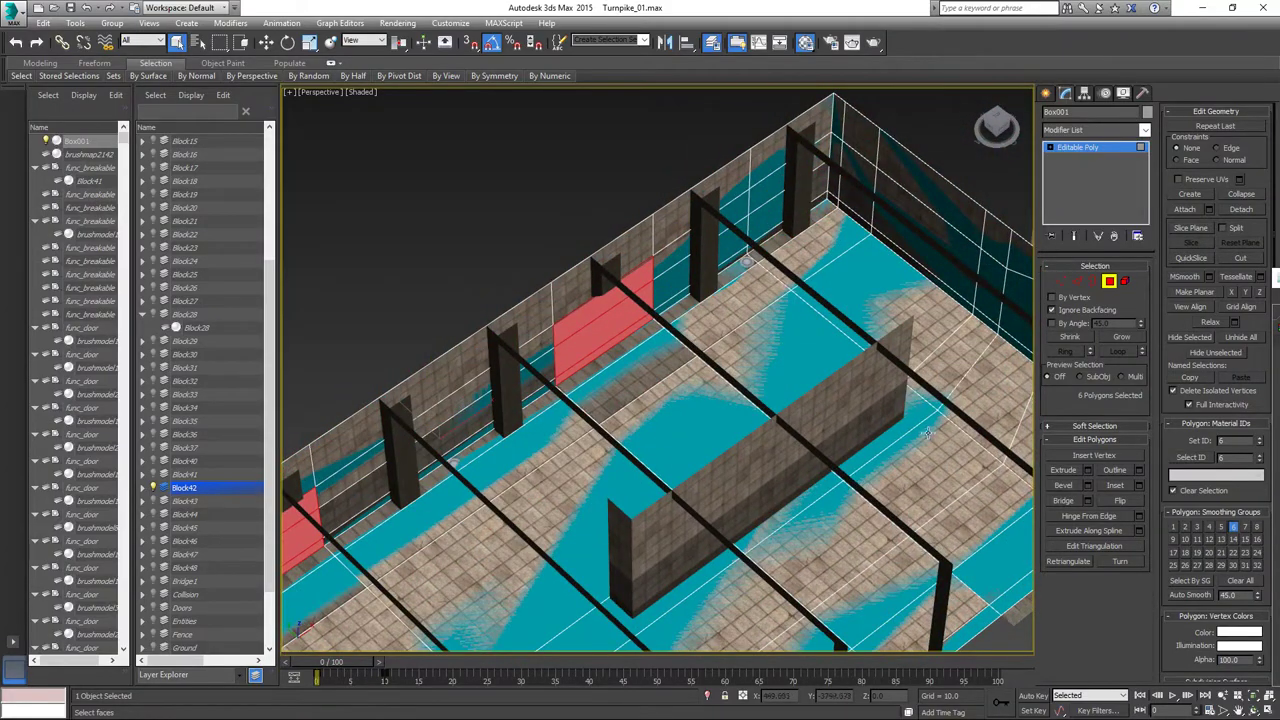
alt+middle_drag(662, 393, 778, 359)
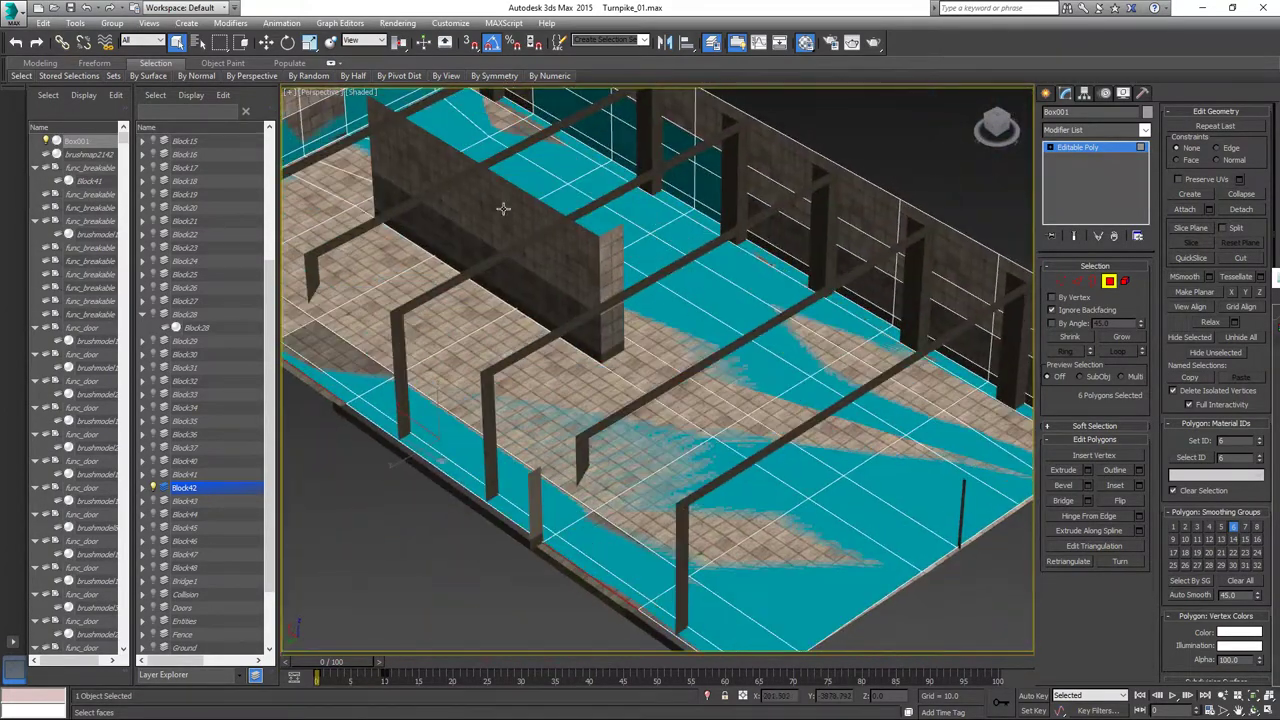
middle_drag(504, 209, 714, 497)
scroll(762, 368, up, 3)
ctrl+click(770, 300)
ctrl+click(756, 340)
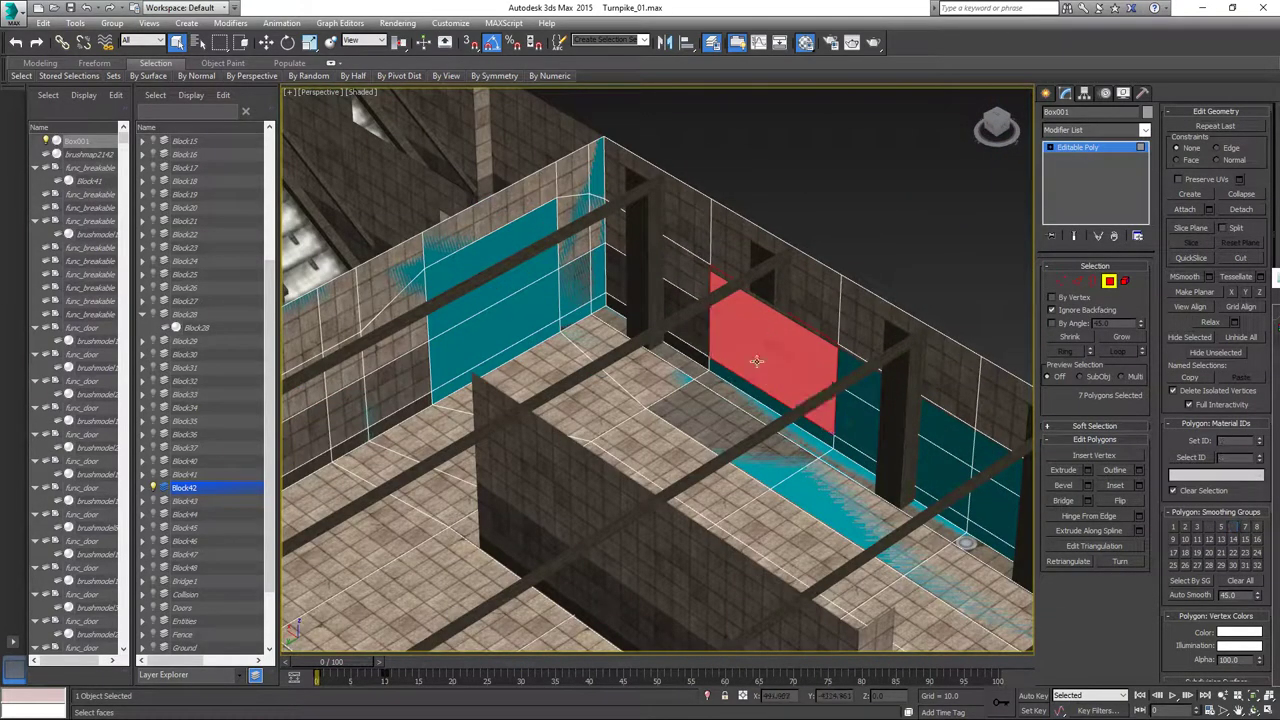
ctrl+click(746, 386)
Try to extrude the selected doorway polygons.
click(1089, 471)
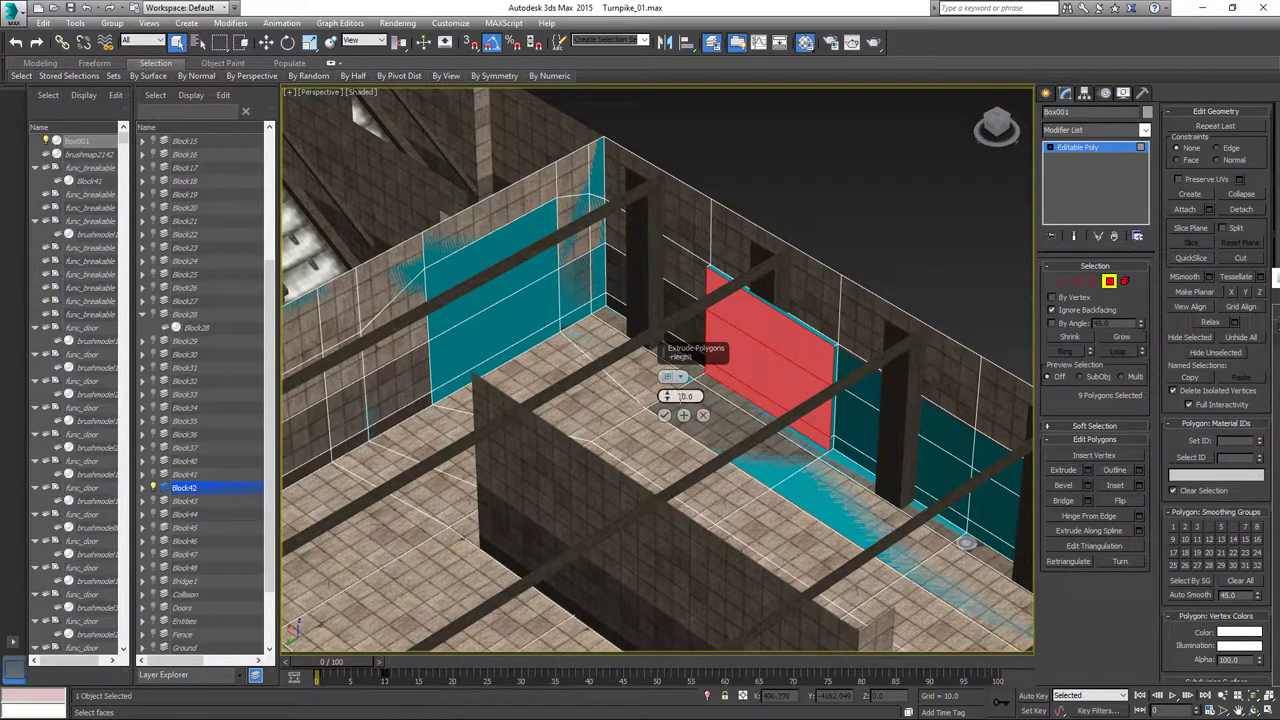
drag(668, 396, 650, 71)
alt+middle_drag(640, 230, 394, 89)
click(664, 415)
Add the three stacked doorway polygons on the end wall beside the stairs to the selection.
middle_drag(571, 271, 567, 233)
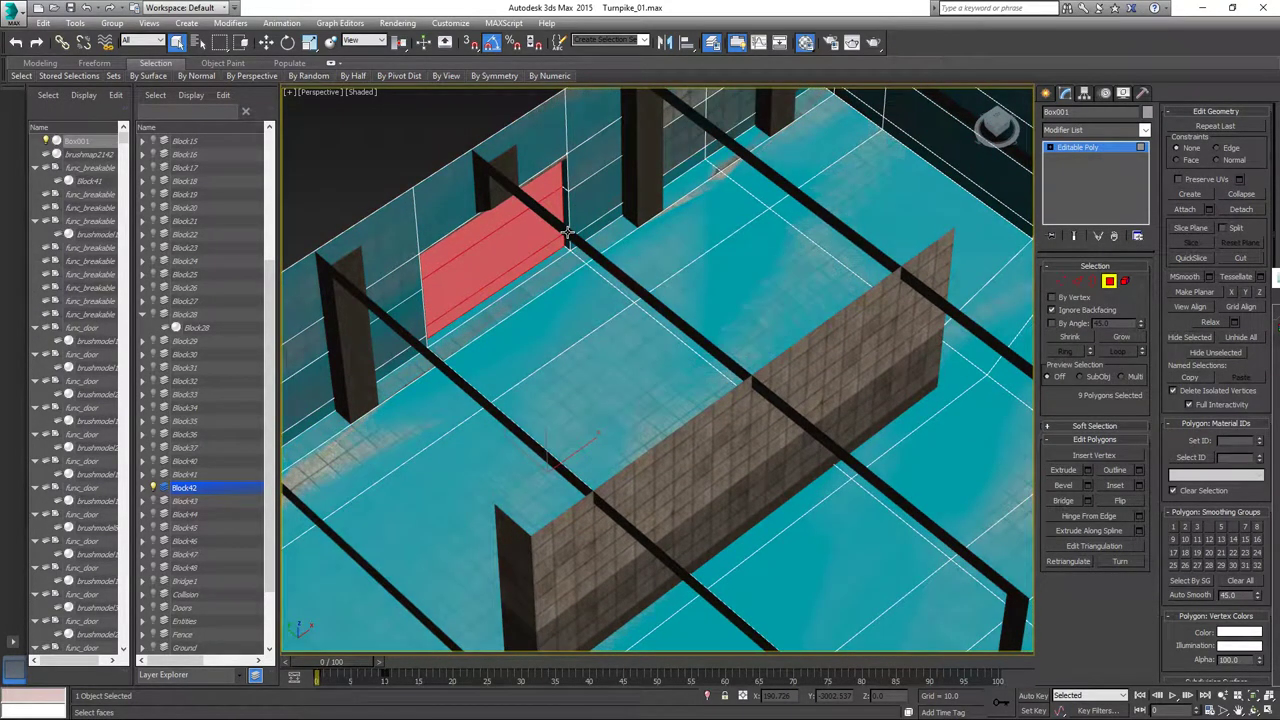
mouse_move(628, 266)
alt+middle_down()
mouse_move(788, 218)
mouse_move(651, 300)
mouse_move(700, 320)
mouse_move(684, 307)
mouse_move(670, 199)
mouse_move(635, 297)
alt+middle_up()
ctrl+click(670, 199)
ctrl+click(651, 223)
ctrl+click(633, 202)
Add the three stacked polygons at each of the two doorways on the end wall away from the stairs to the selection.
alt+middle_drag(597, 206, 388, 180)
middle_drag(388, 180, 688, 219)
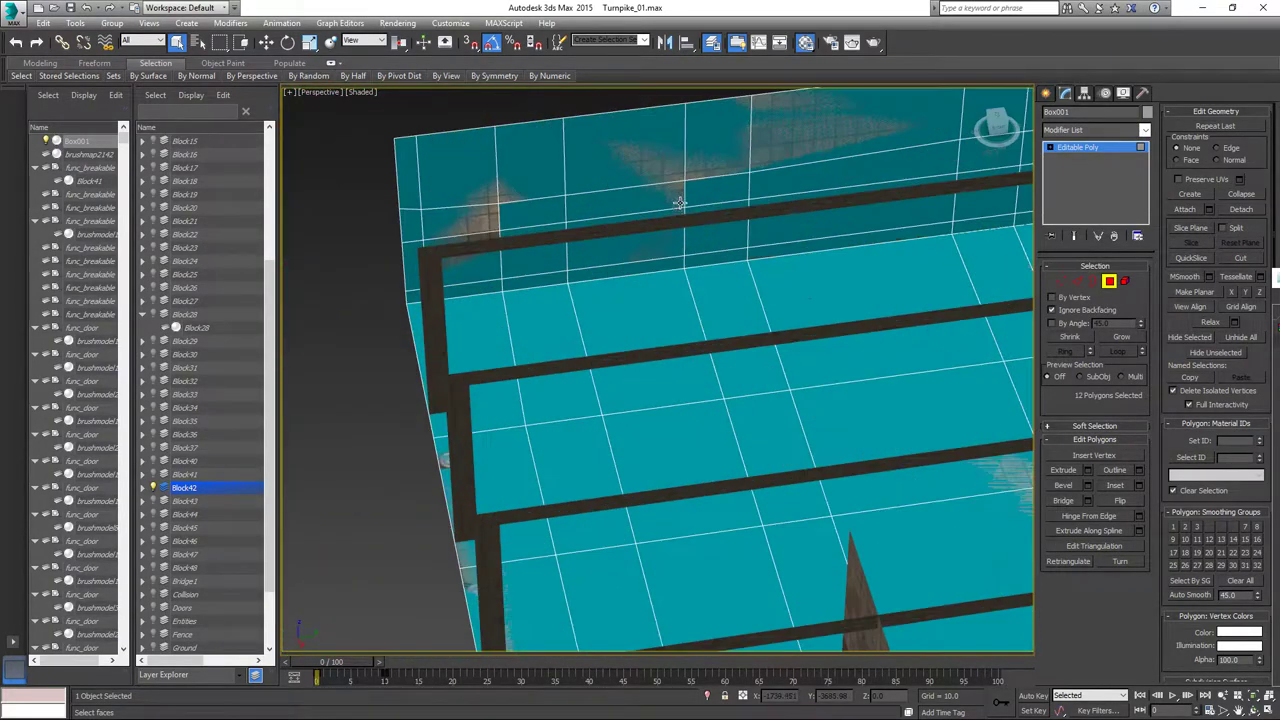
ctrl+click(710, 237)
ctrl+click(712, 193)
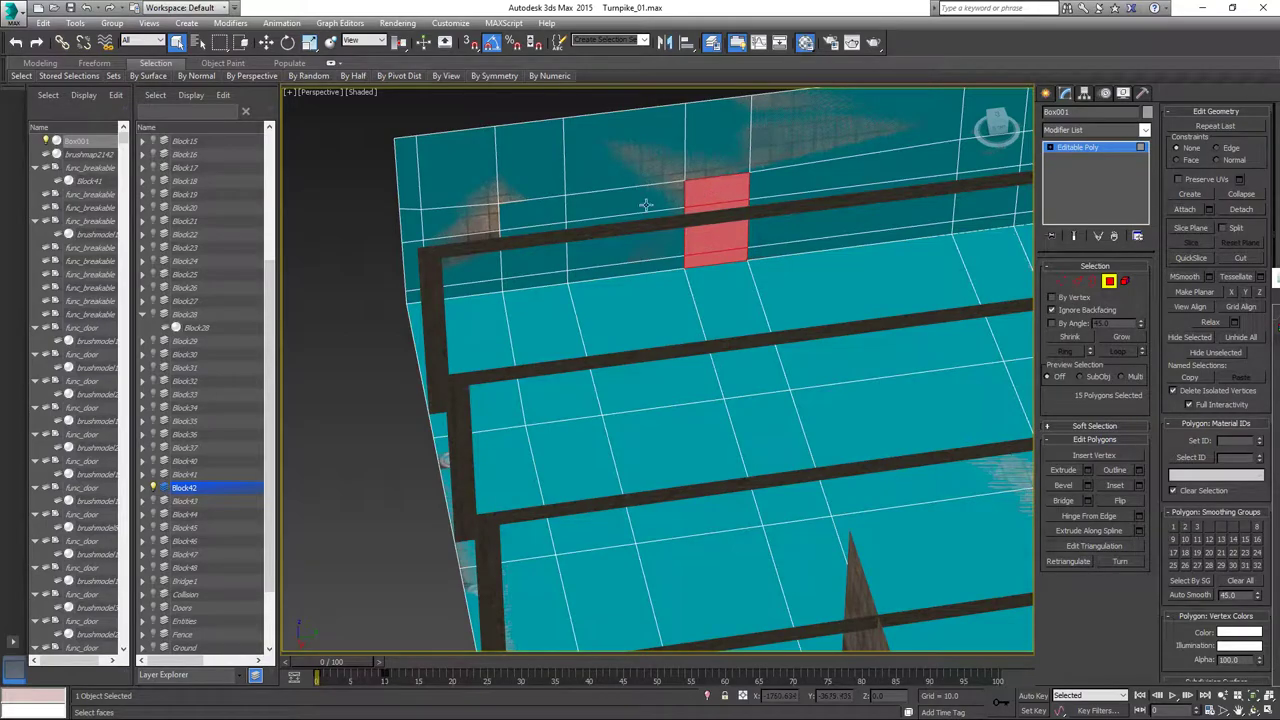
ctrl+click(540, 220)
ctrl+click(532, 256)
ctrl+click(538, 280)
alt+middle_drag(547, 283, 808, 331)
scroll(808, 331, down, 5)
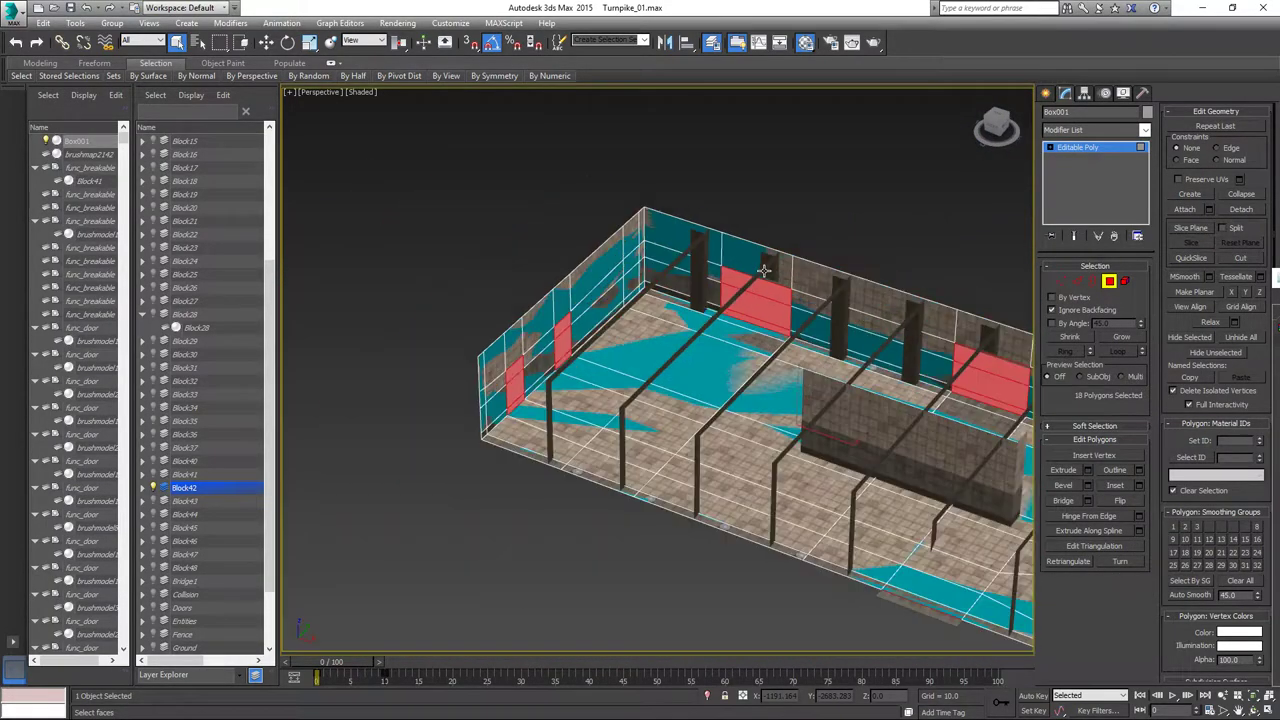
alt+middle_drag(728, 291, 648, 361)
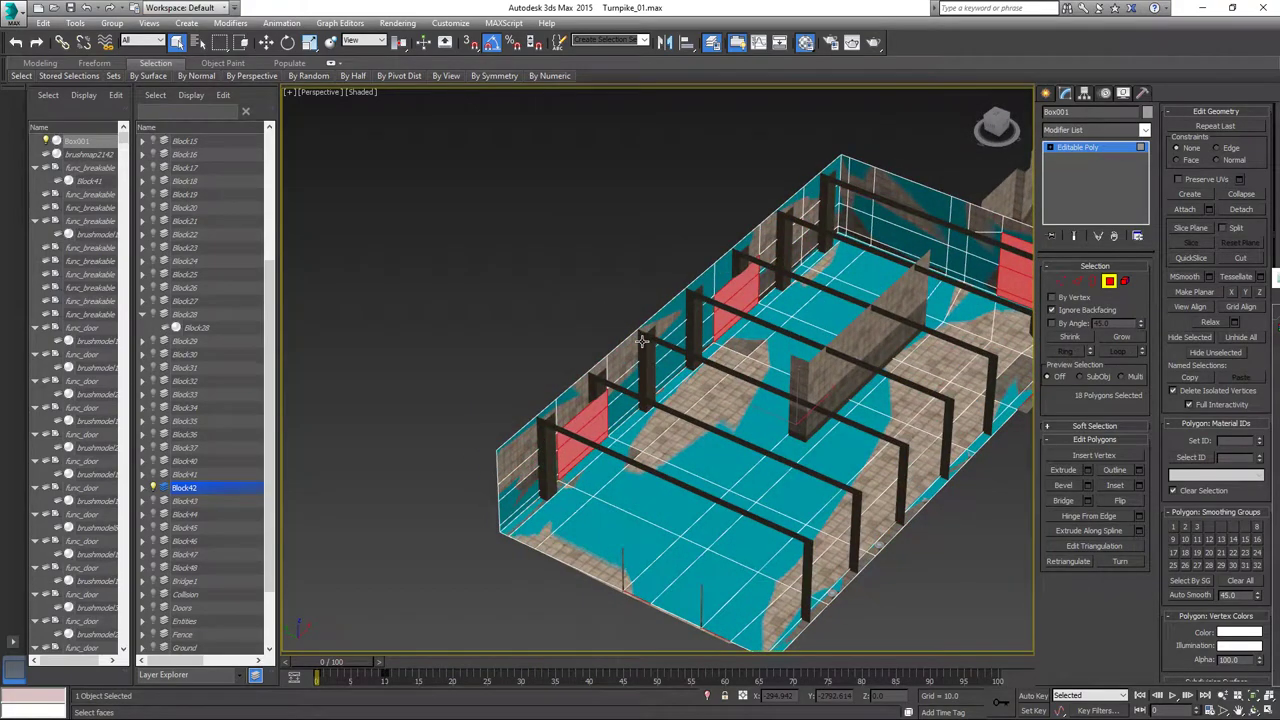
Delete the selected doorway polygons to open the doorways and leave polygon editing.
key(alt+x)
alt+middle_drag(923, 346, 749, 354)
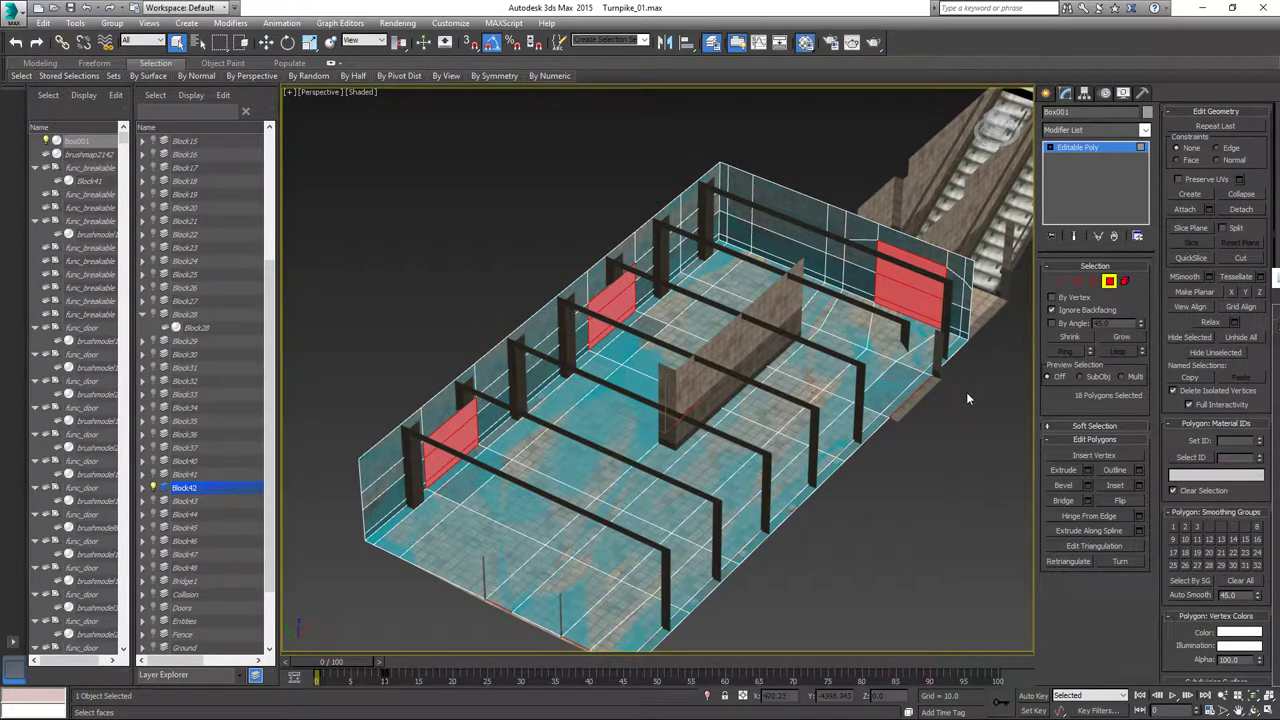
alt+middle_drag(918, 376, 975, 395)
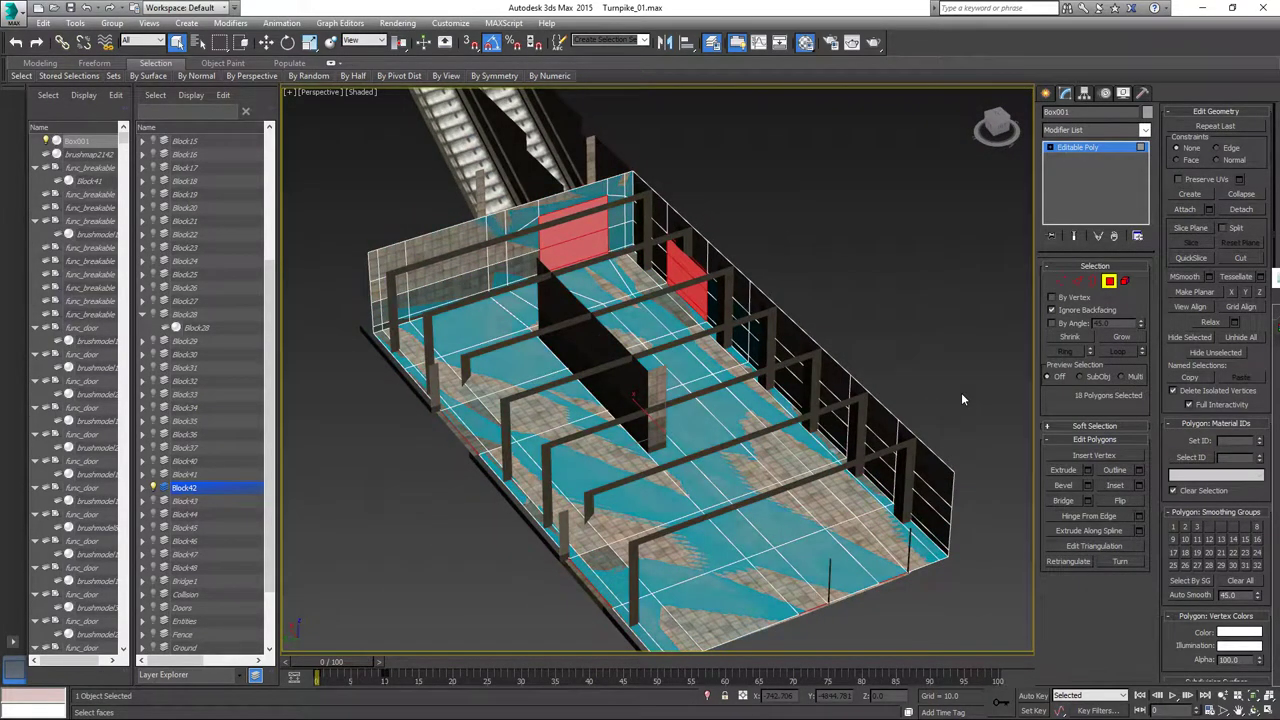
click(962, 399)
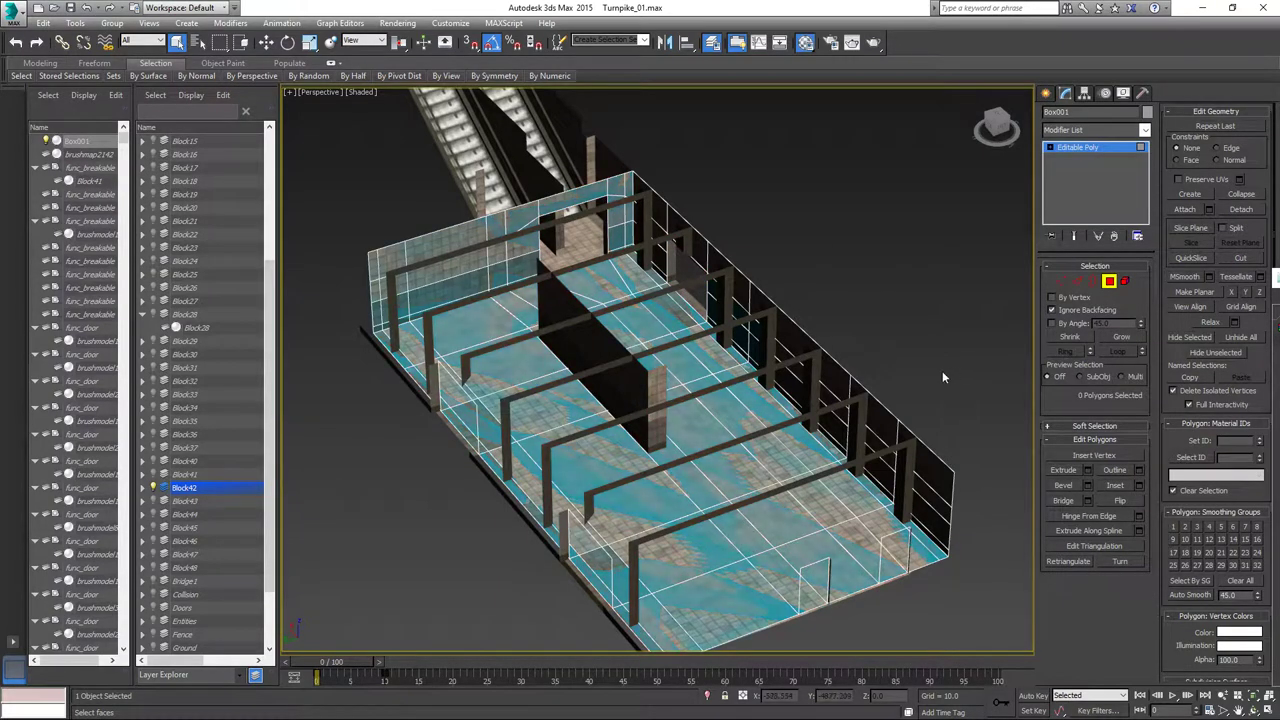
click(1109, 281)
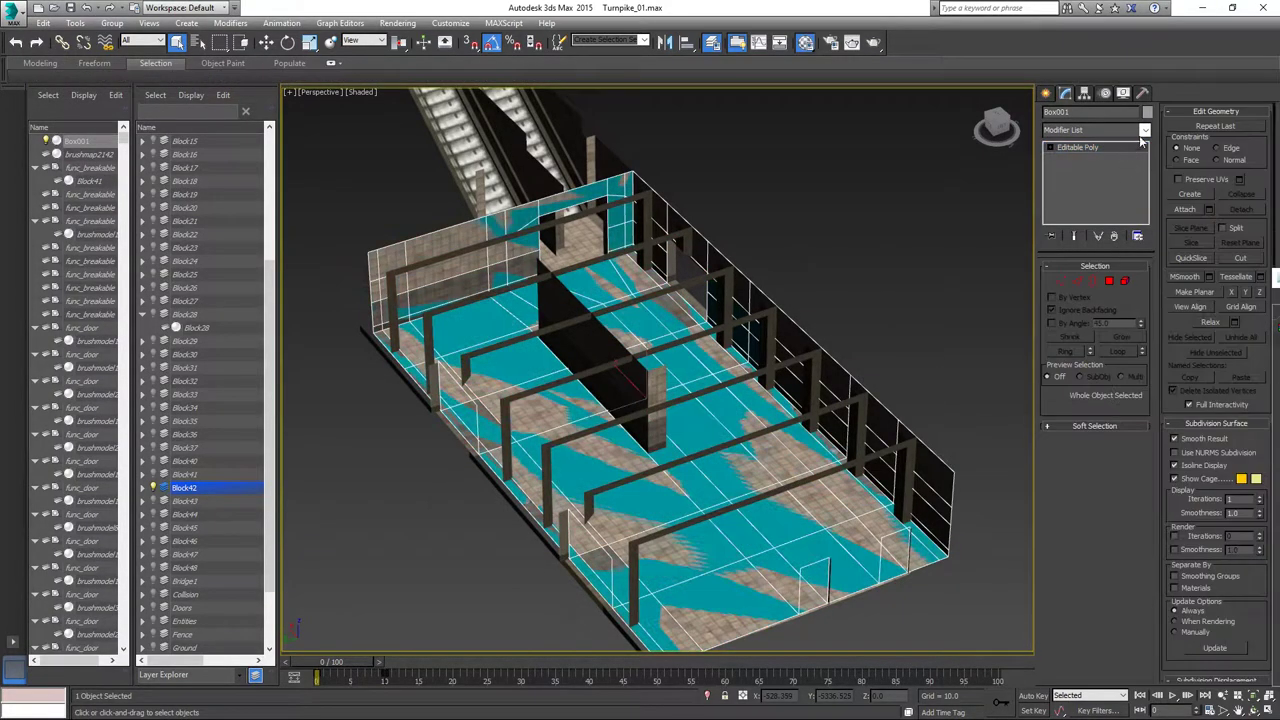
Apply a Shell modifier to the room box.
click(1144, 131)
scroll(1100, 495, down, 4)
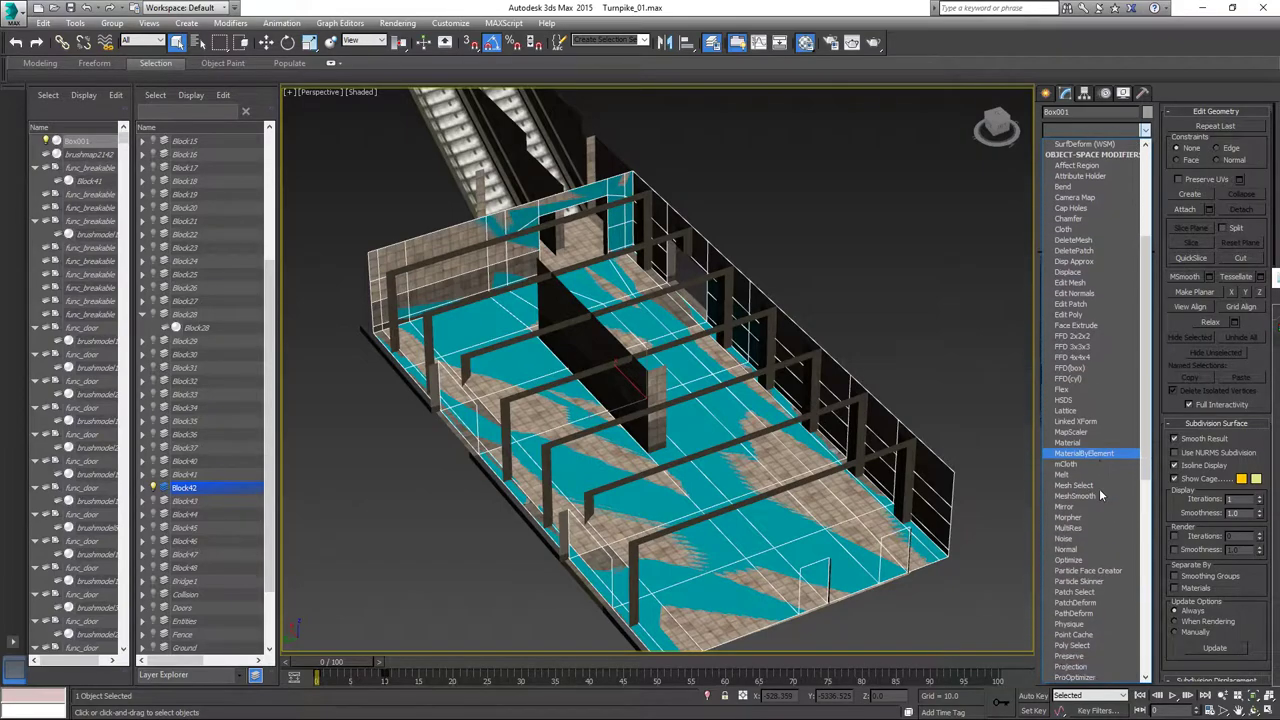
scroll(1100, 495, down, 6)
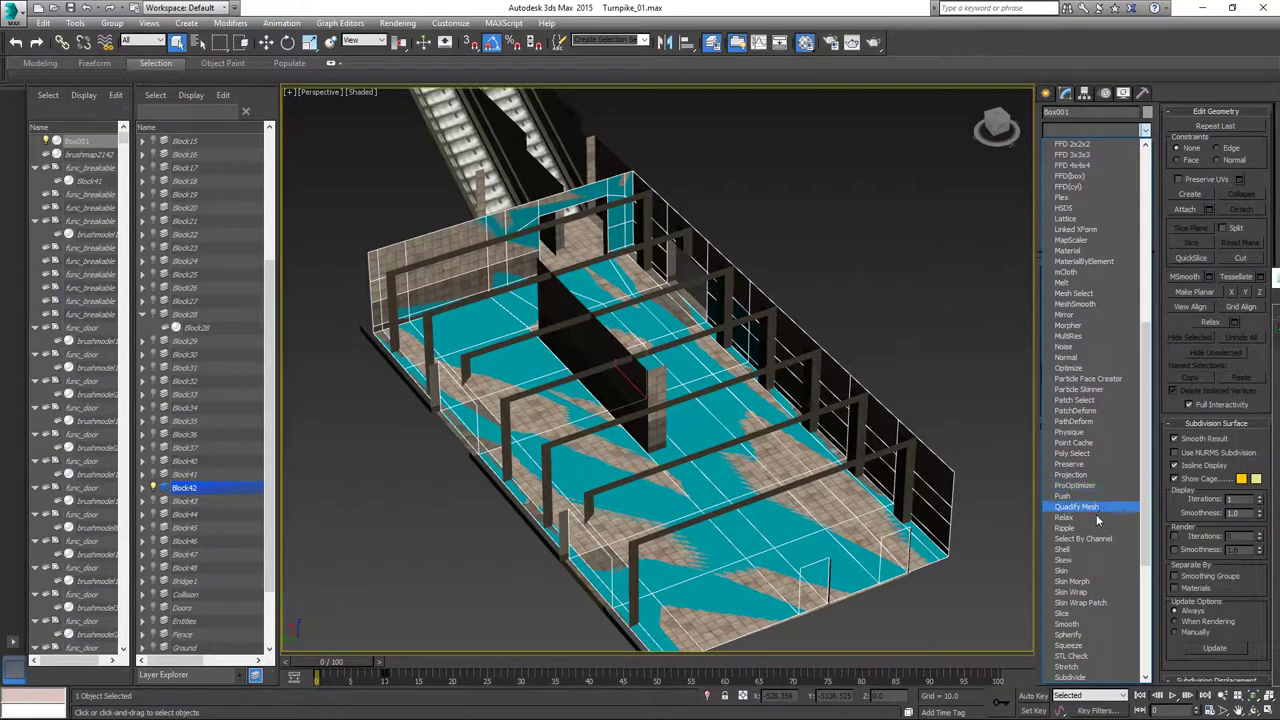
scroll(1095, 510, down, 2)
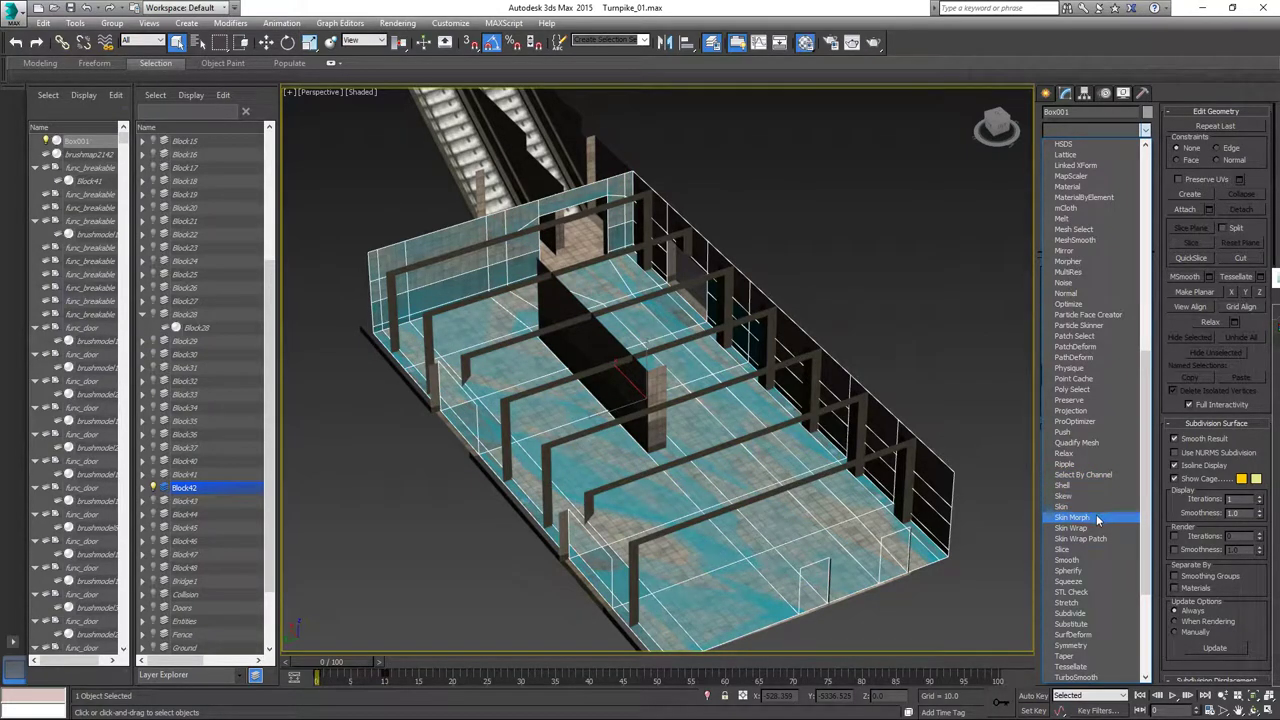
click(1092, 486)
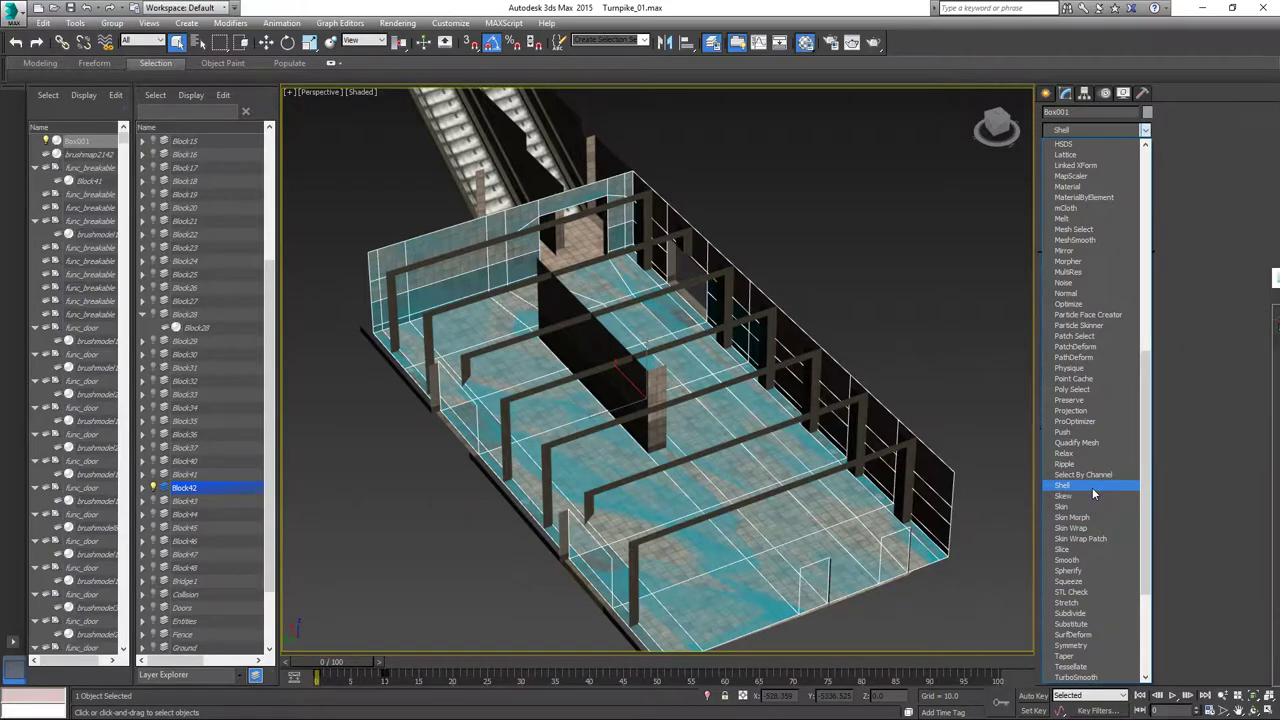
Set the Shell modifier's inner amount to 10, judging the wall thickness at the doorways.
alt+middle_drag(850, 557, 834, 519)
scroll(801, 449, up, 2)
middle_drag(811, 464, 906, 536)
scroll(906, 536, down, 2)
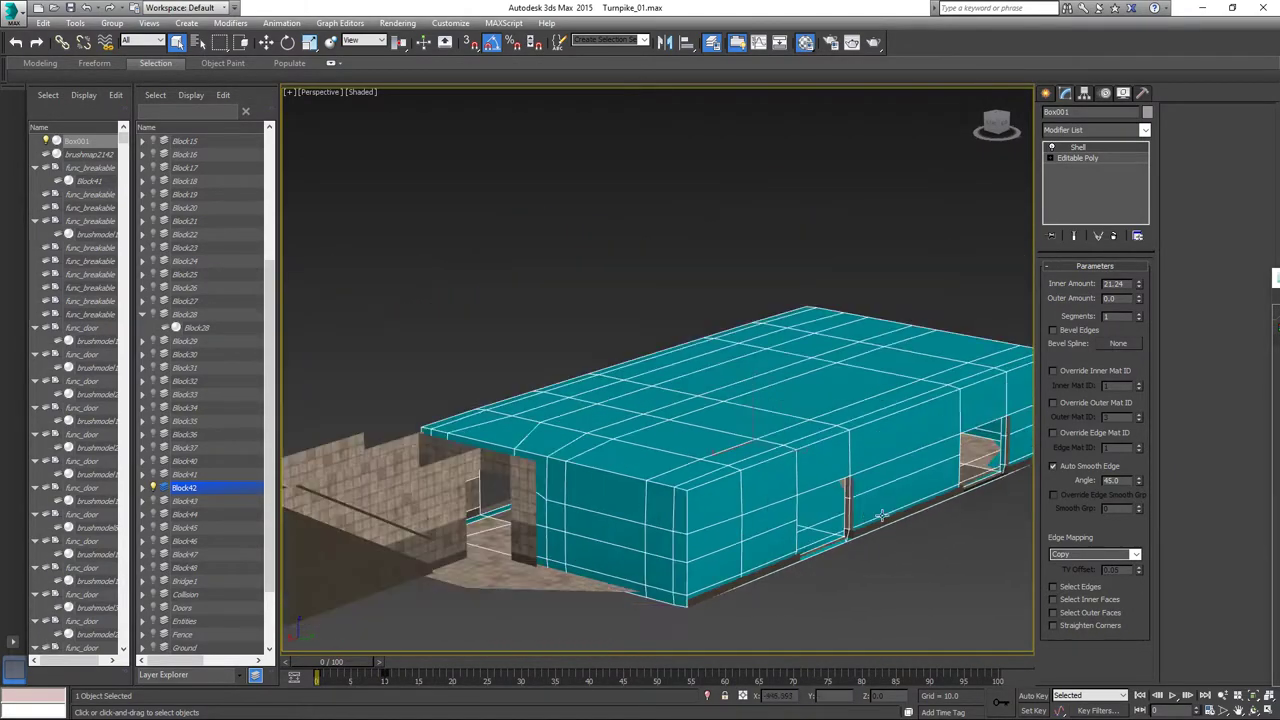
alt+middle_drag(804, 533, 1032, 537)
scroll(729, 548, up, 4)
middle_drag(940, 489, 450, 508)
middle_drag(862, 456, 786, 491)
scroll(851, 419, up, 3)
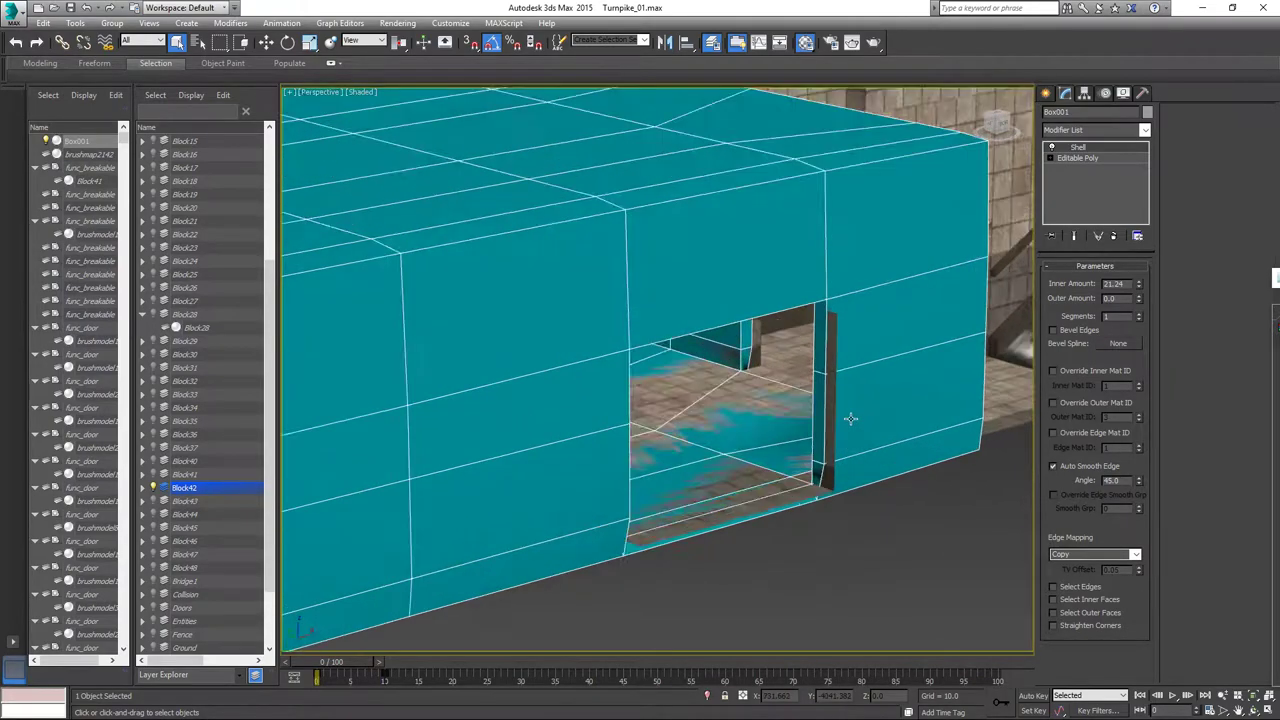
double_click(1128, 283)
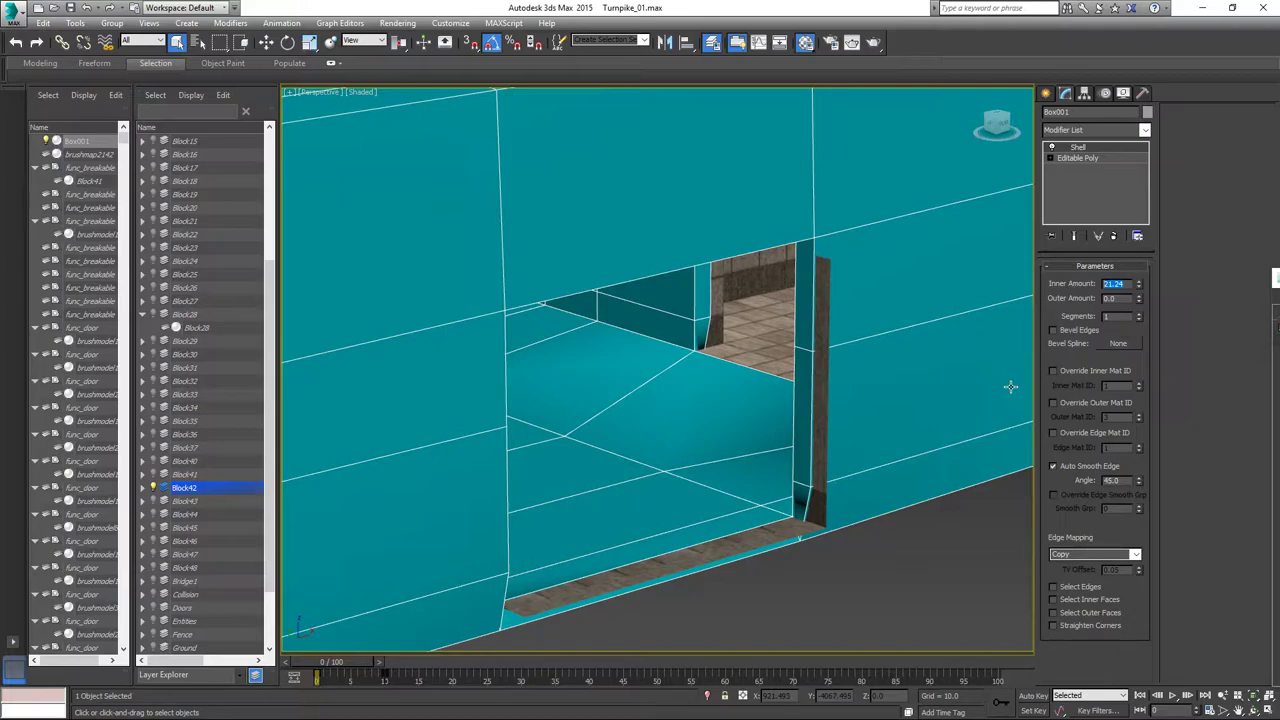
text(10)
key(Return)
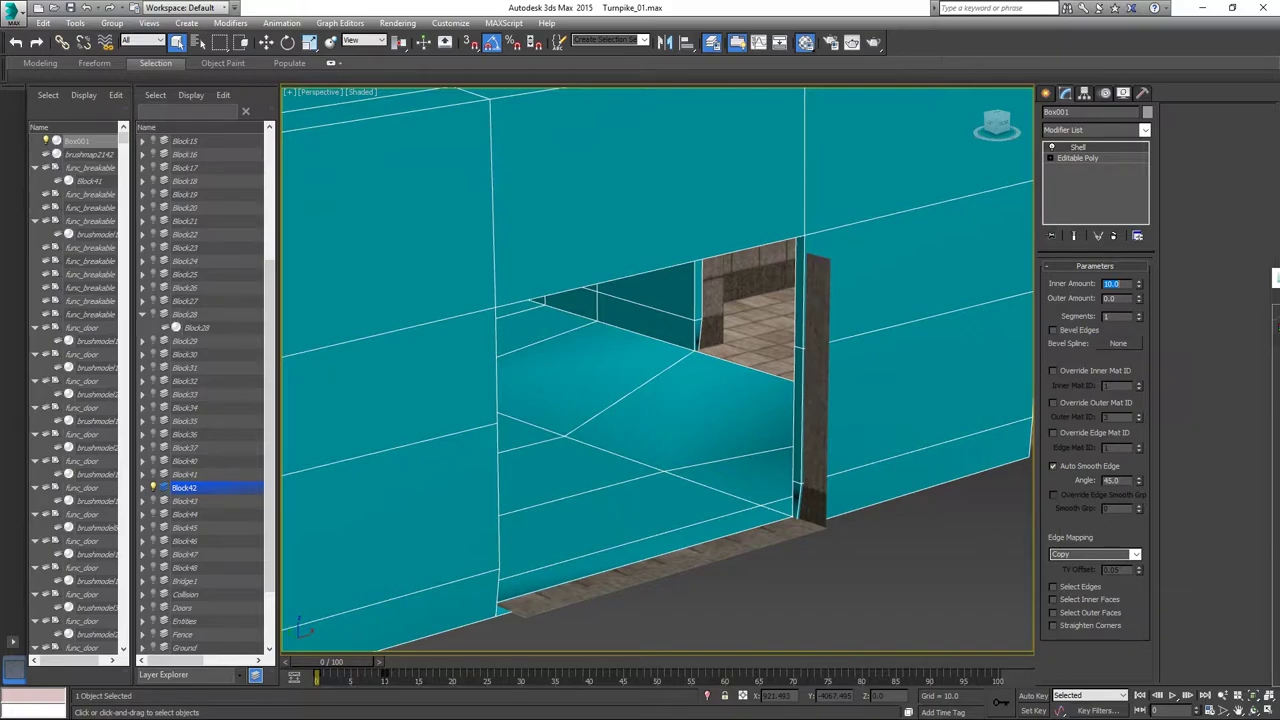
Set the Shell modifier's inner amount to 15, checking it against a doorway frame.
alt+middle_drag(839, 430, 908, 569)
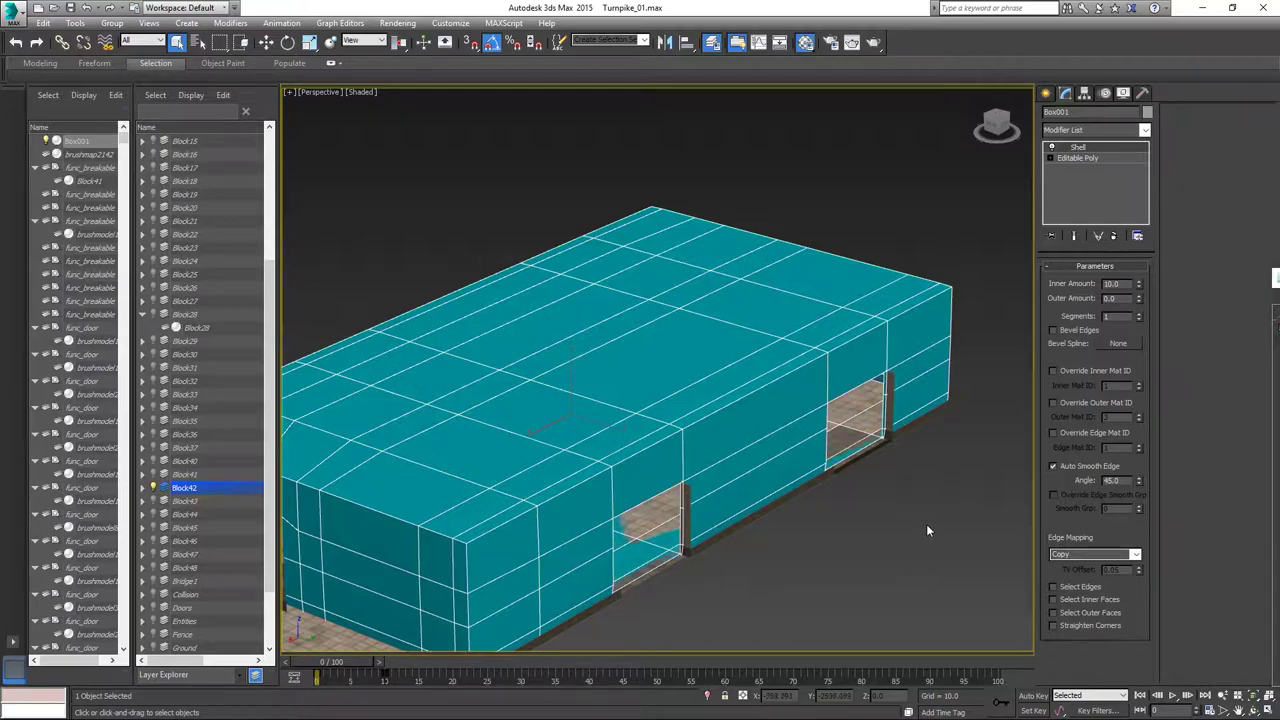
scroll(926, 524, up, 8)
alt+middle_drag(755, 395, 900, 537)
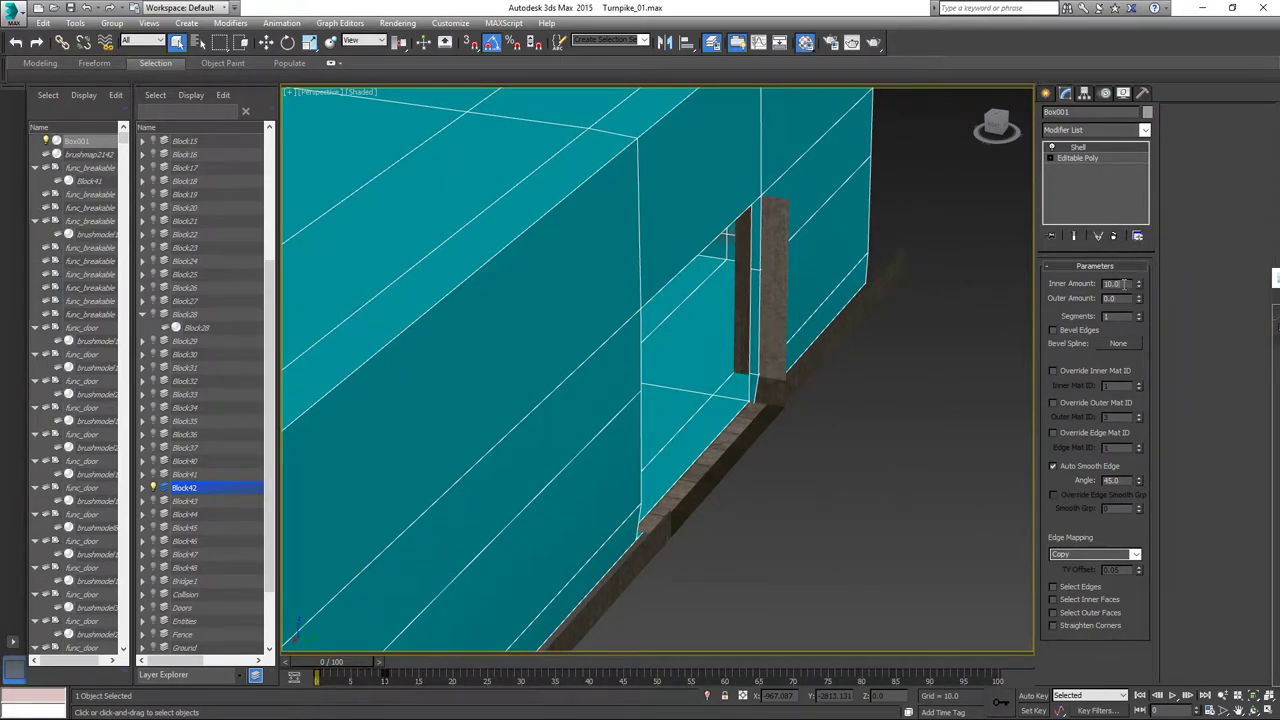
key(Return)
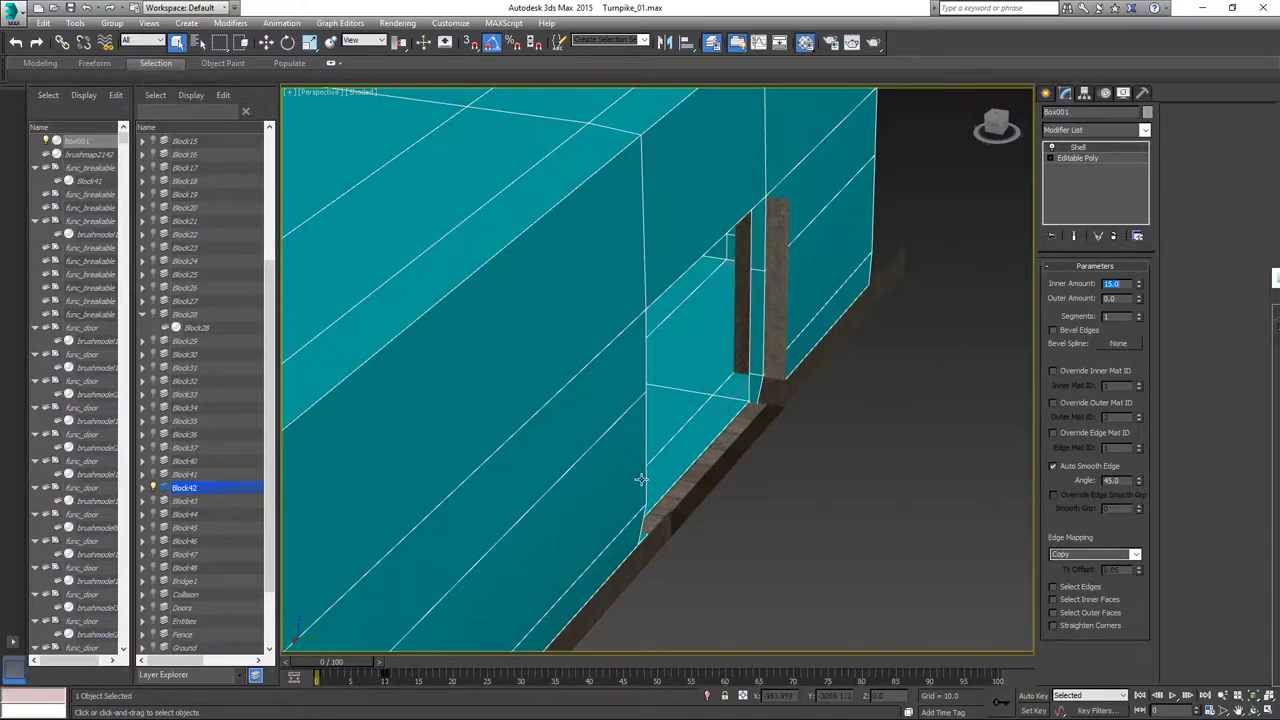
Convert the shelled room box to an Editable Poly.
middle_drag(842, 449, 834, 417)
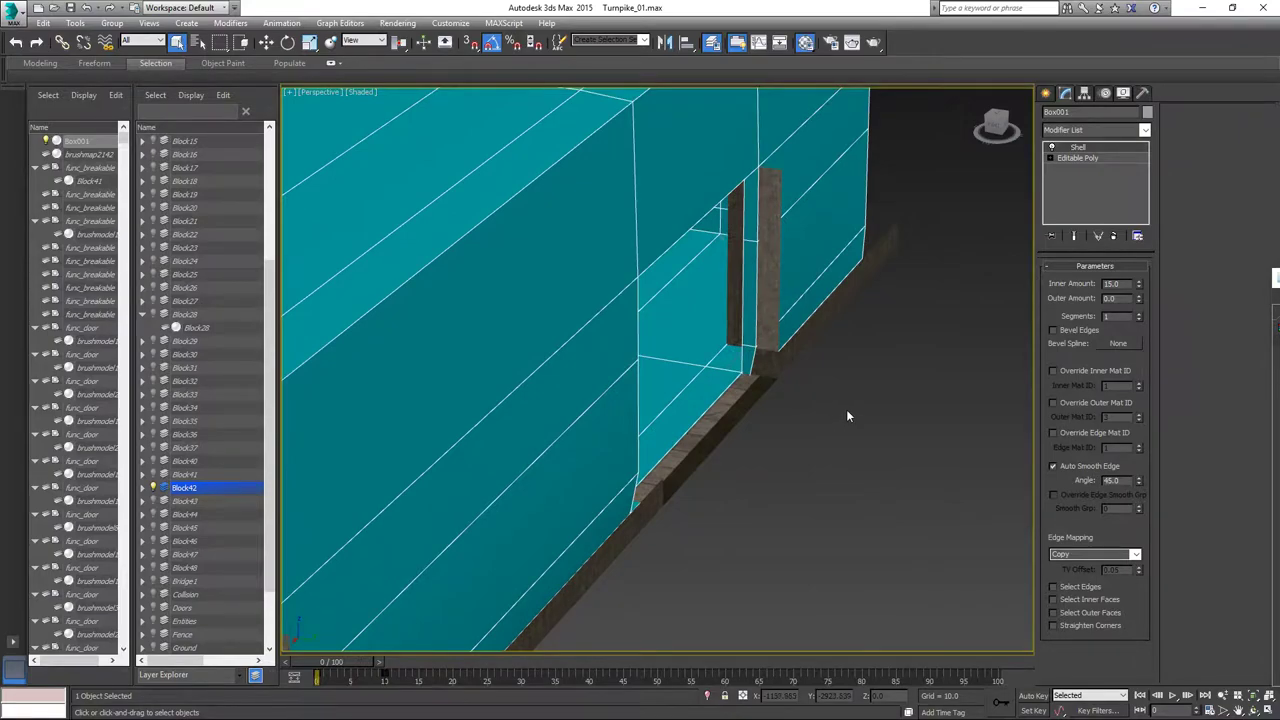
middle_drag(781, 473, 755, 474)
right_click(658, 402)
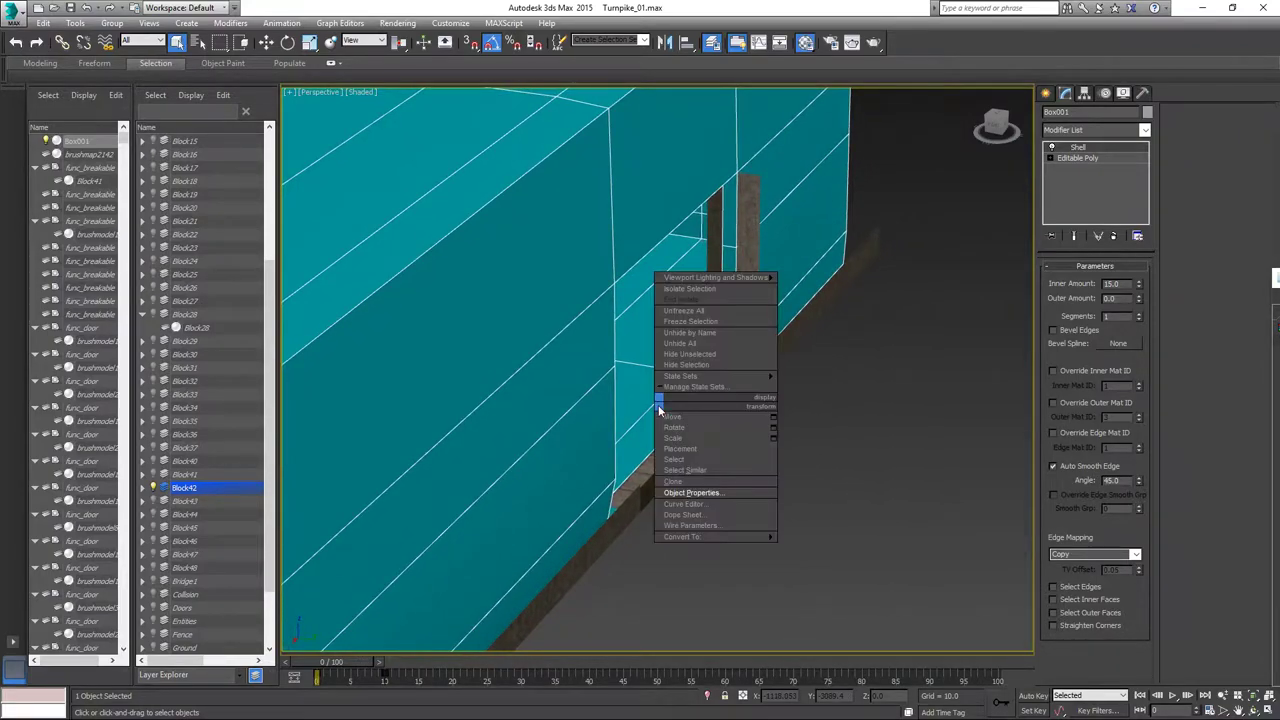
mouse_move(705, 536)
click(820, 545)
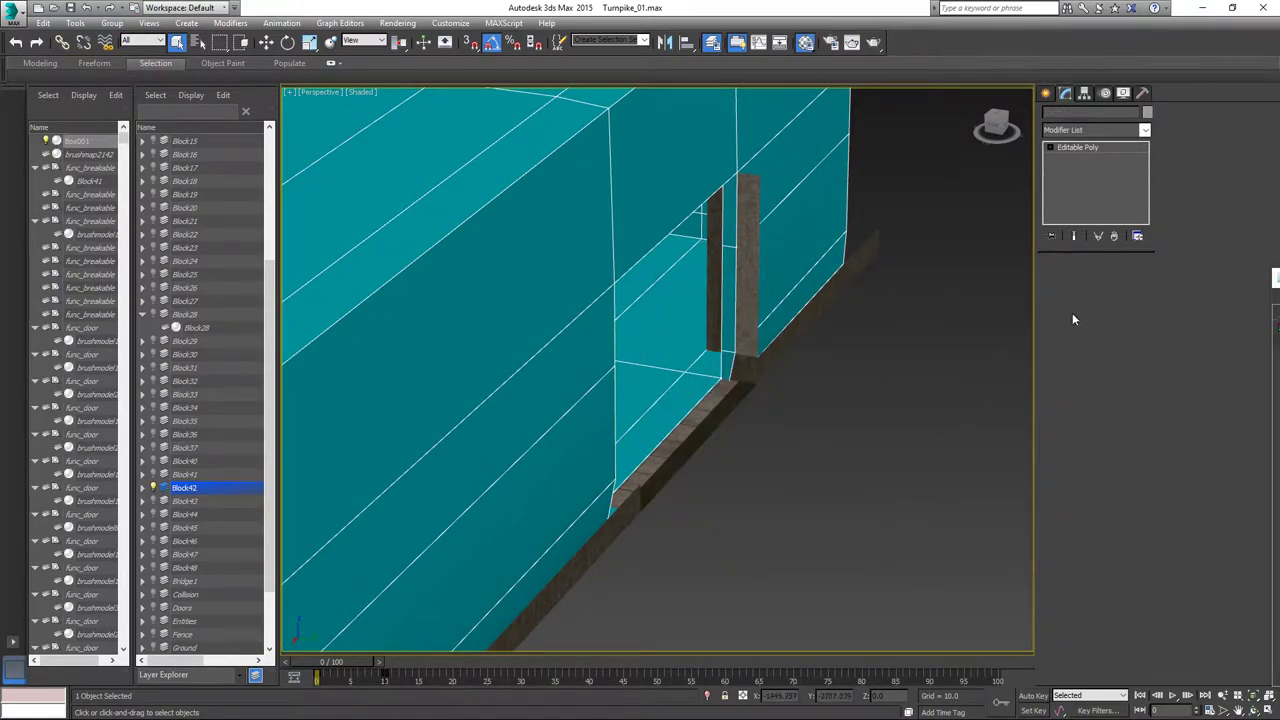
Select the four outer wall polygons of the room box beyond the far doorway.
click(1109, 282)
click(765, 108)
ctrl+click(777, 166)
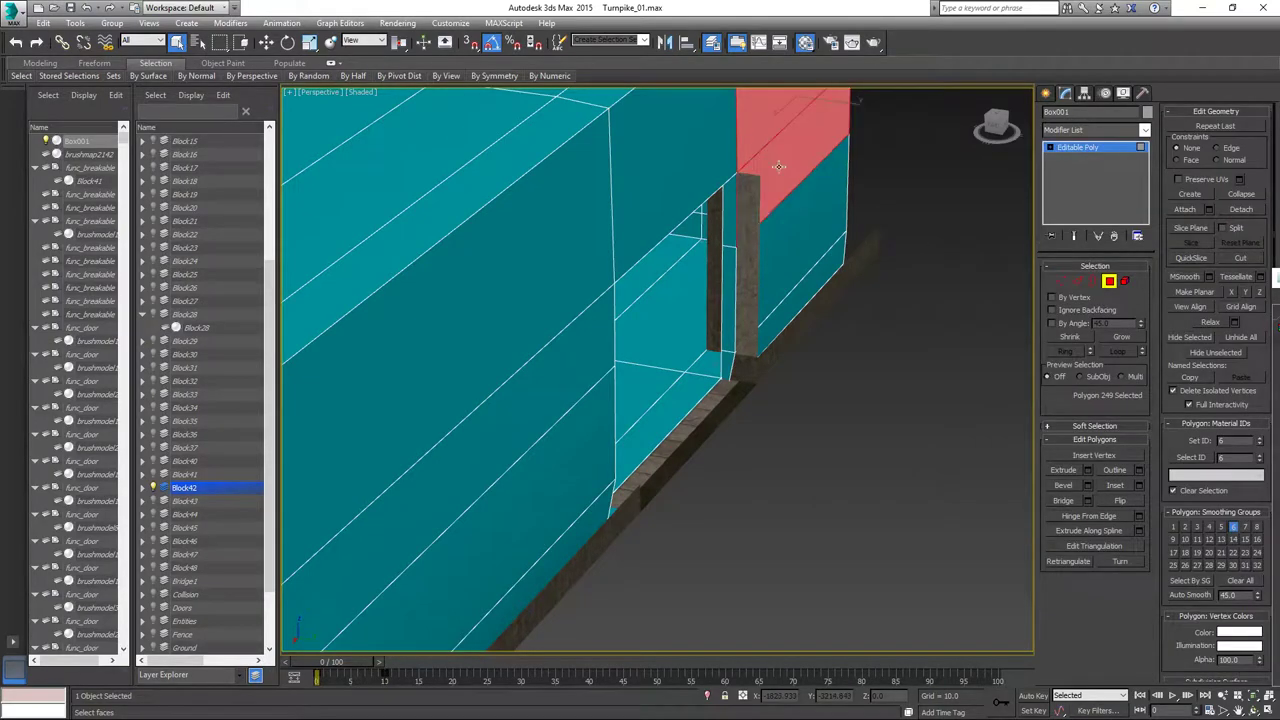
ctrl+click(799, 240)
ctrl+click(805, 308)
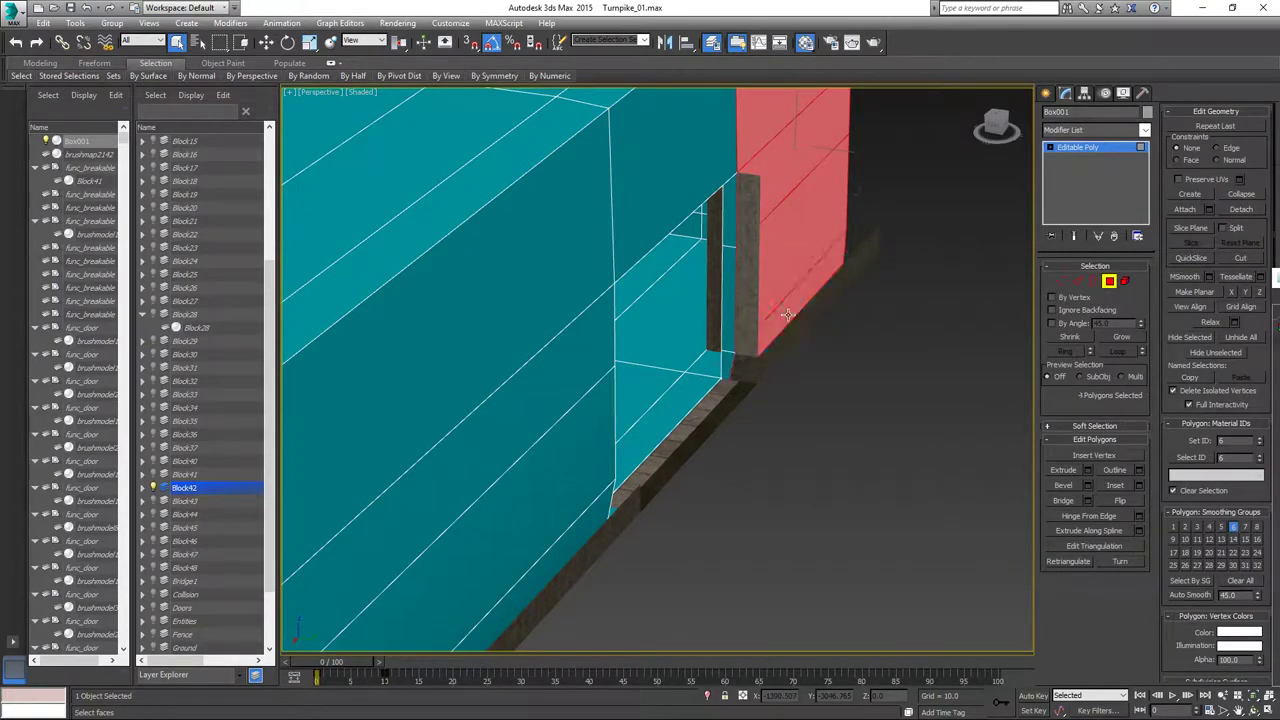
Add the outer wall polygons between the two doorways and the lower ones at the near end to the selection.
alt+middle_drag(790, 484, 797, 341)
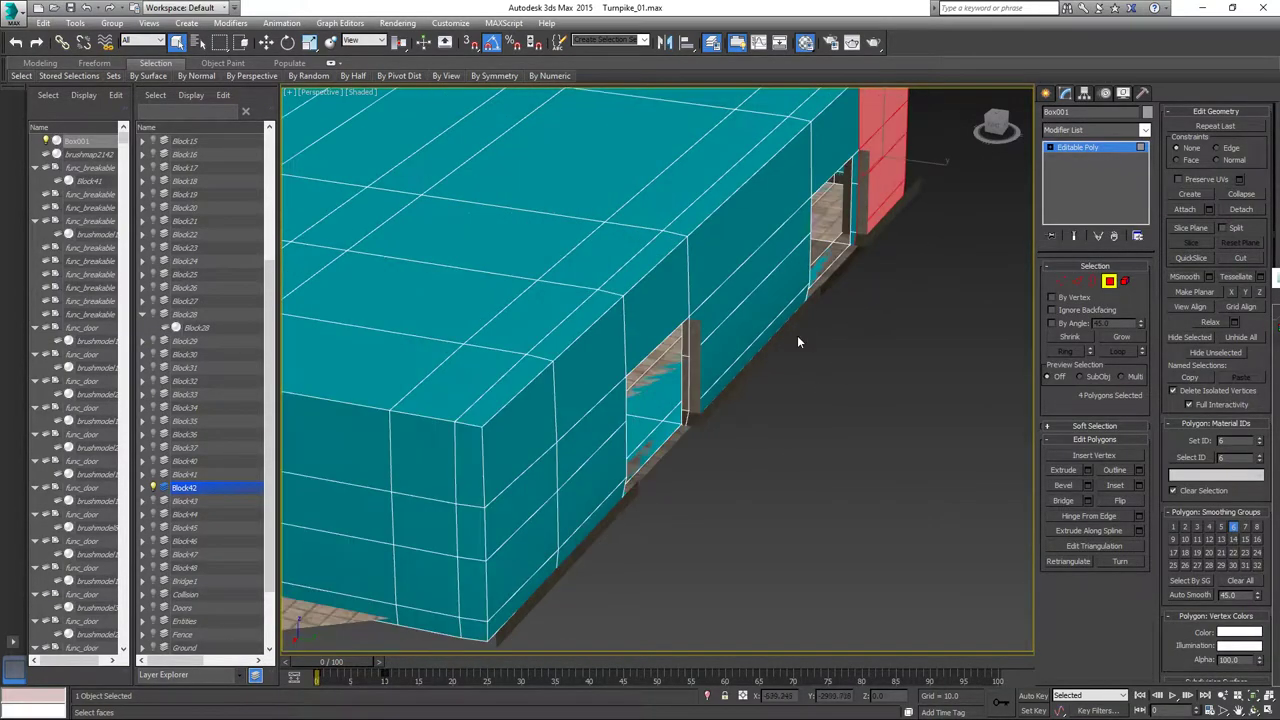
ctrl+click(737, 244)
ctrl+click(738, 284)
ctrl+click(748, 319)
ctrl+click(748, 362)
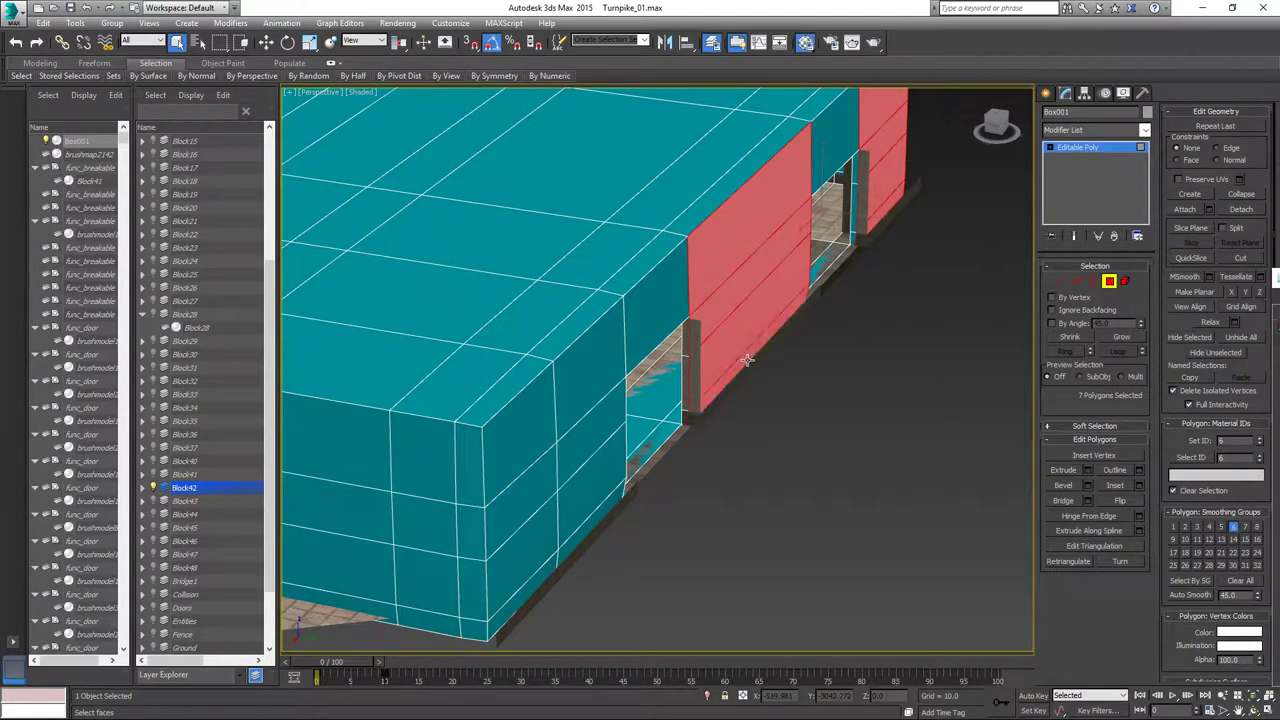
ctrl+click(594, 520)
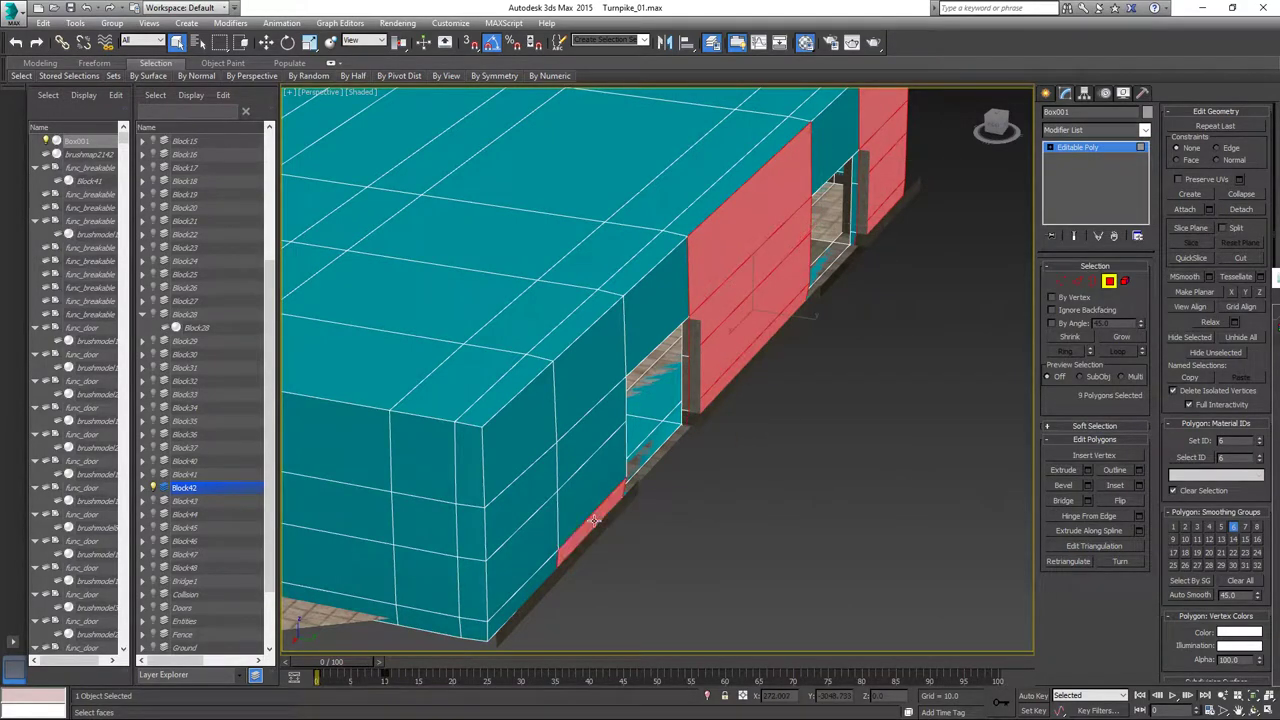
ctrl+click(538, 584)
ctrl+click(523, 549)
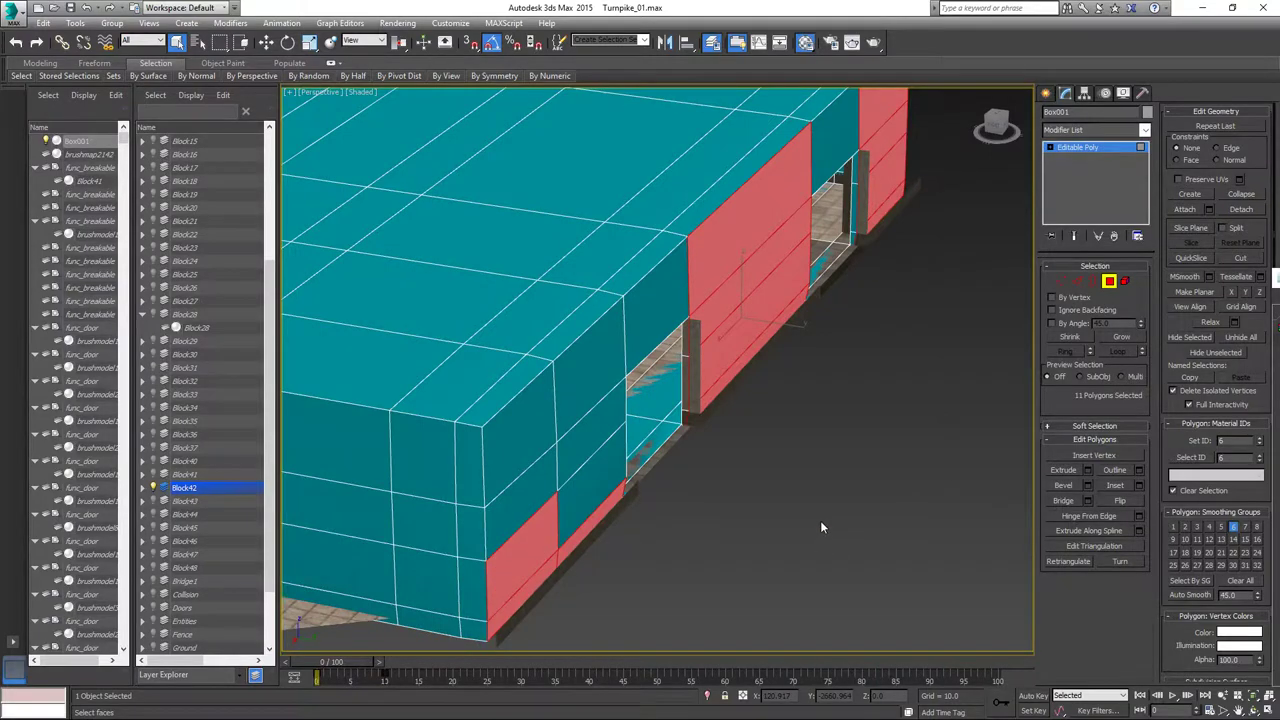
Create a single-segment plane about 412 units long on the ground outside the doorway wall.
middle_drag(820, 527, 622, 518)
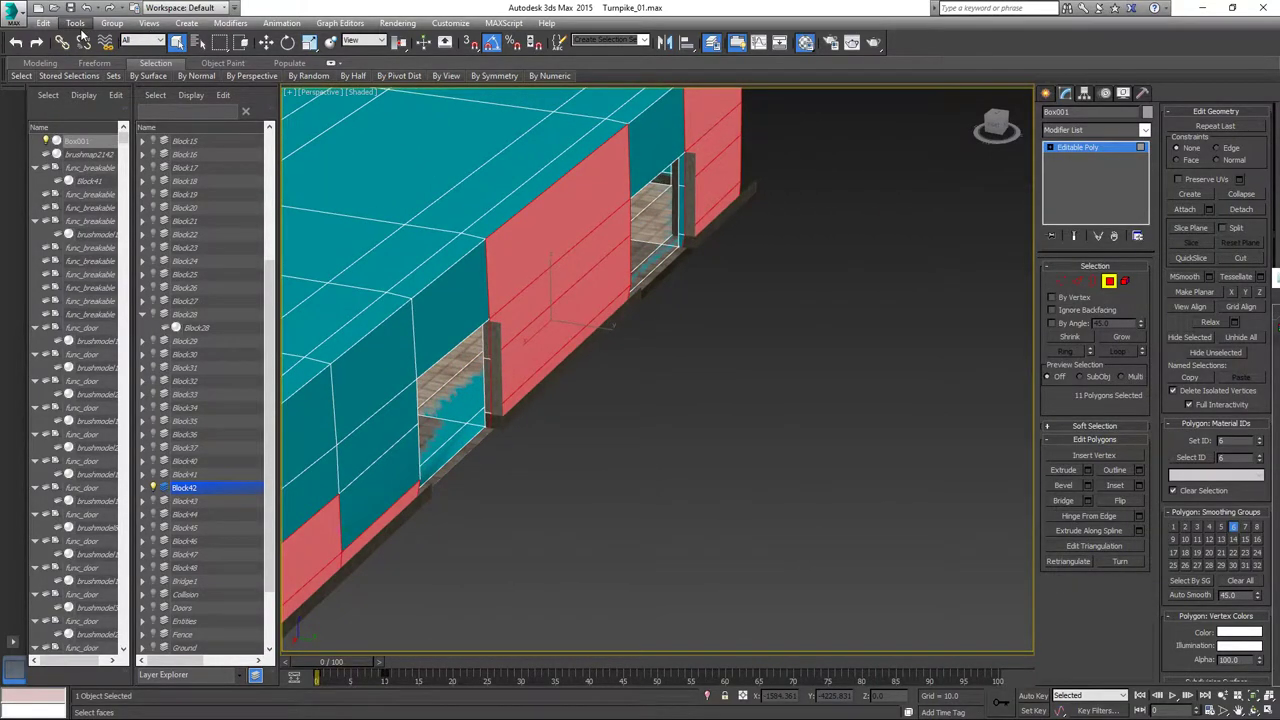
click(186, 23)
mouse_move(202, 42)
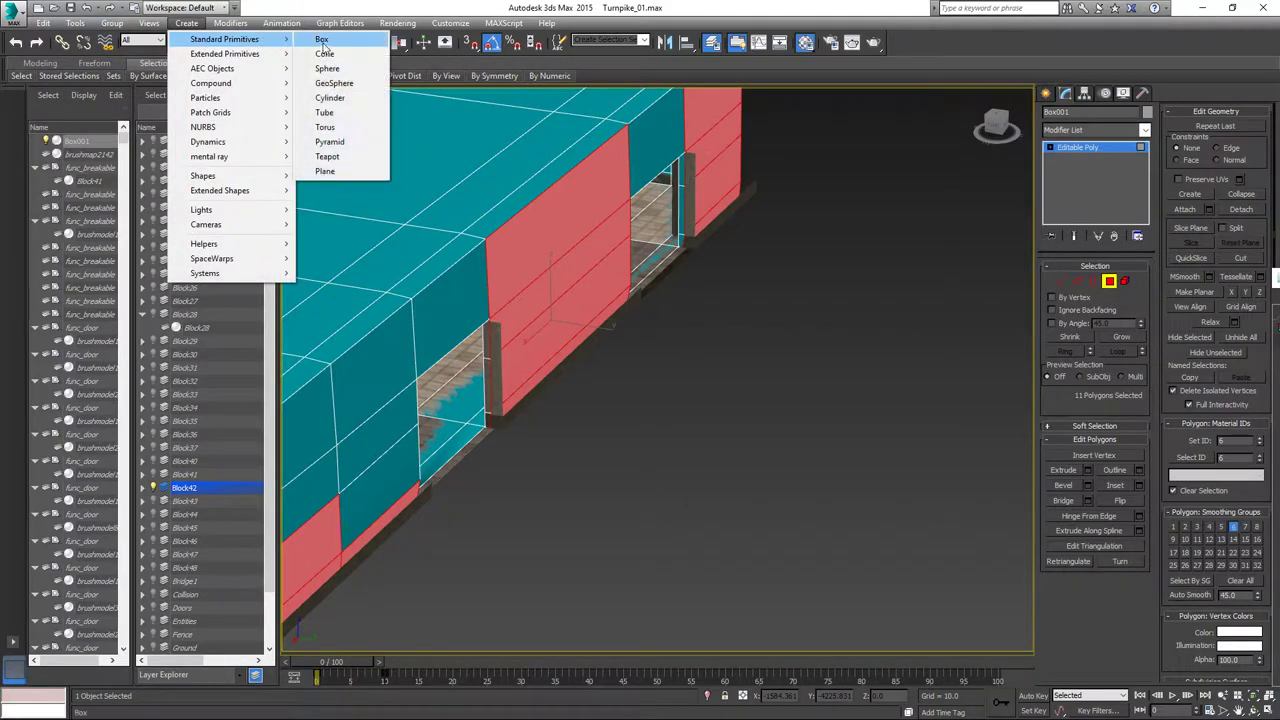
click(331, 174)
drag(771, 307, 862, 458)
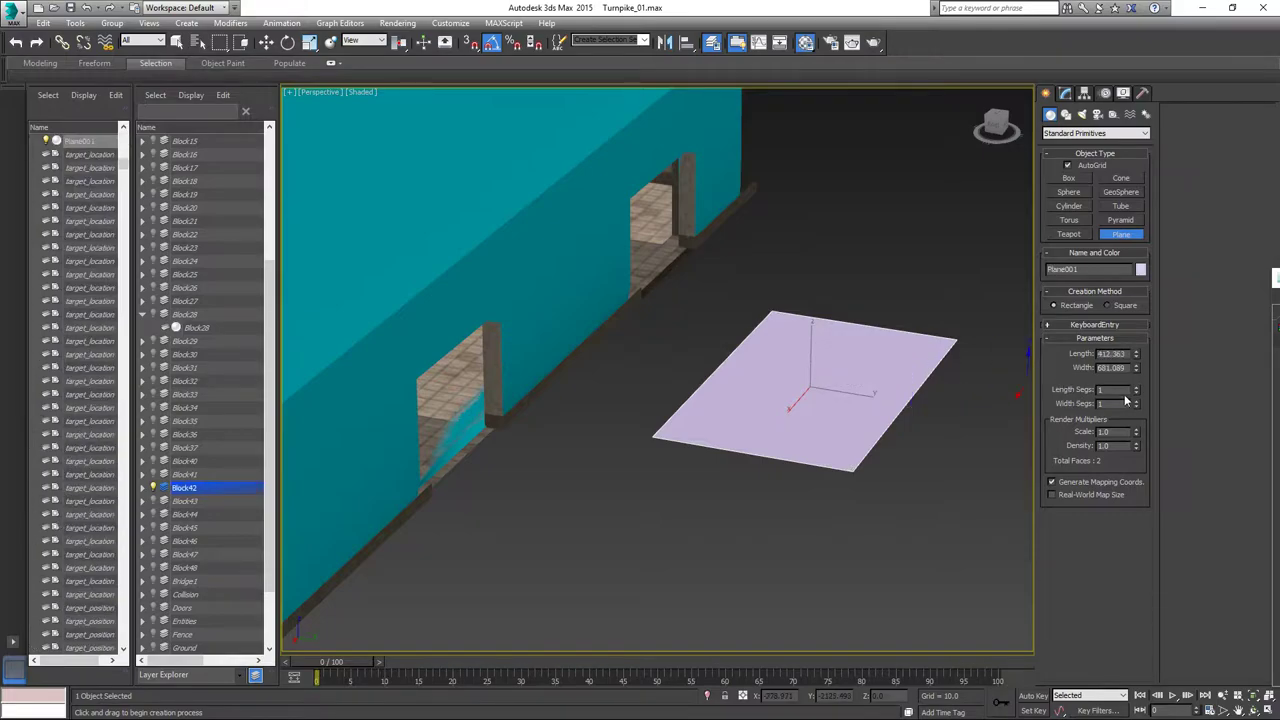
right_click(935, 360)
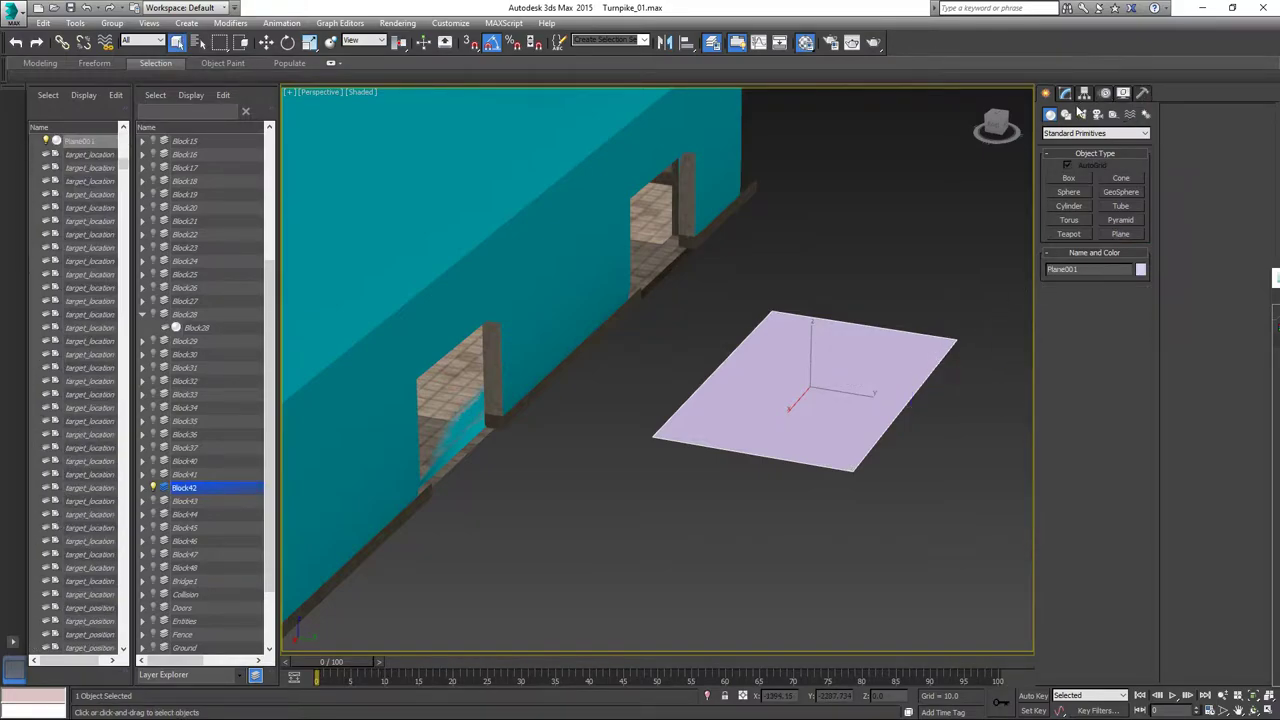
Convert the new plane to an Editable Poly.
click(1065, 92)
right_click(840, 395)
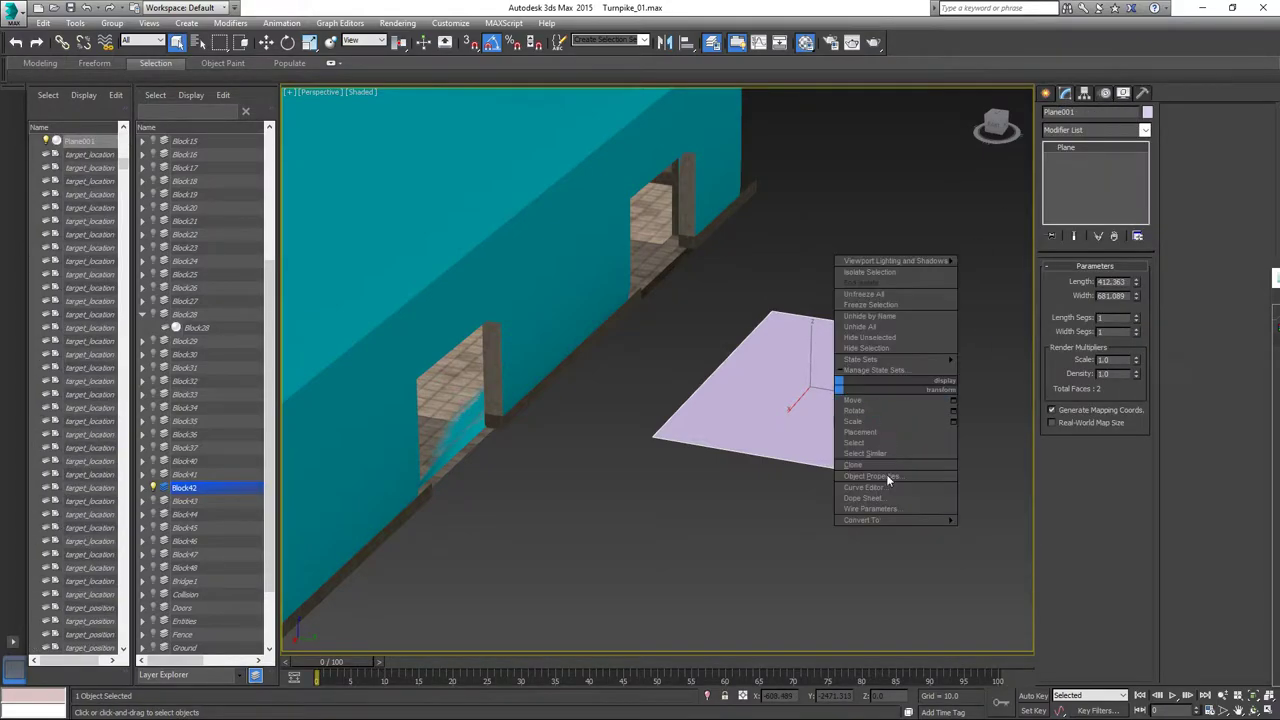
mouse_move(923, 520)
click(1012, 528)
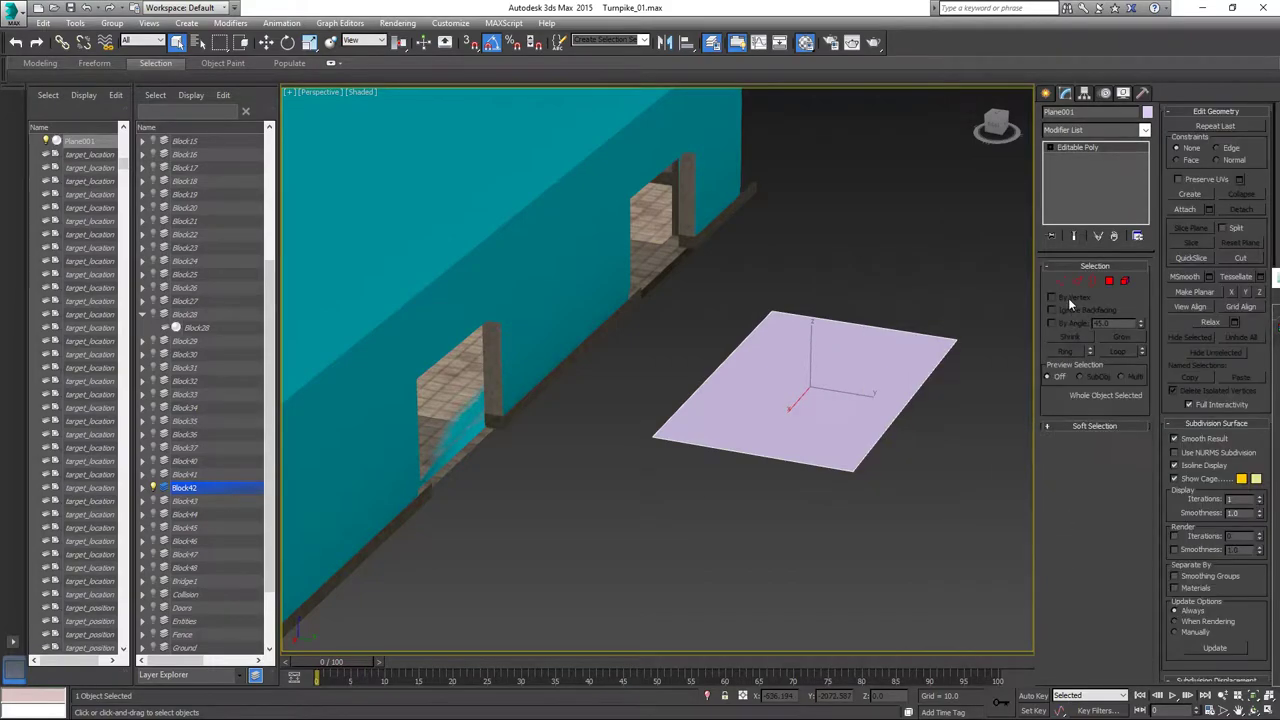
Lower one corner vertex of the plane below the others and raise it back to make the plane flat again.
click(1060, 281)
click(955, 340)
right_click(961, 287)
click(969, 299)
drag(960, 294, 937, 398)
alt+middle_drag(908, 500, 643, 508)
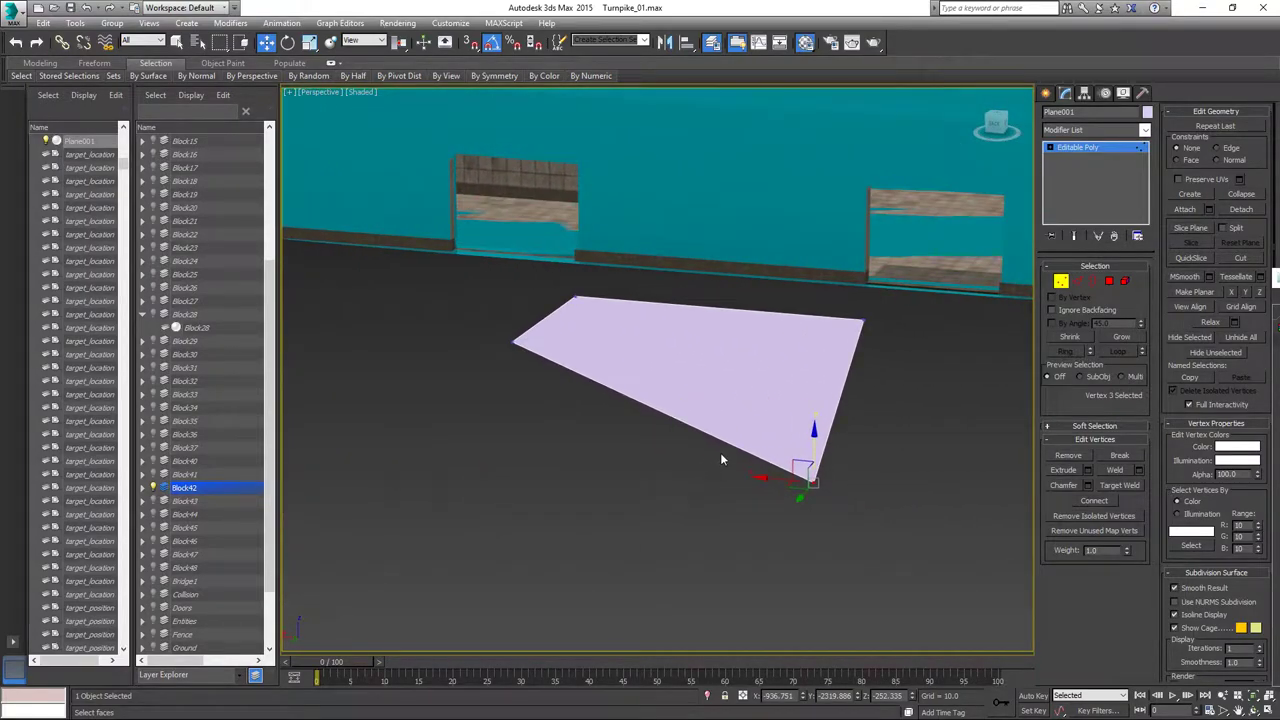
drag(813, 410, 577, 337)
alt+middle_drag(563, 362, 972, 462)
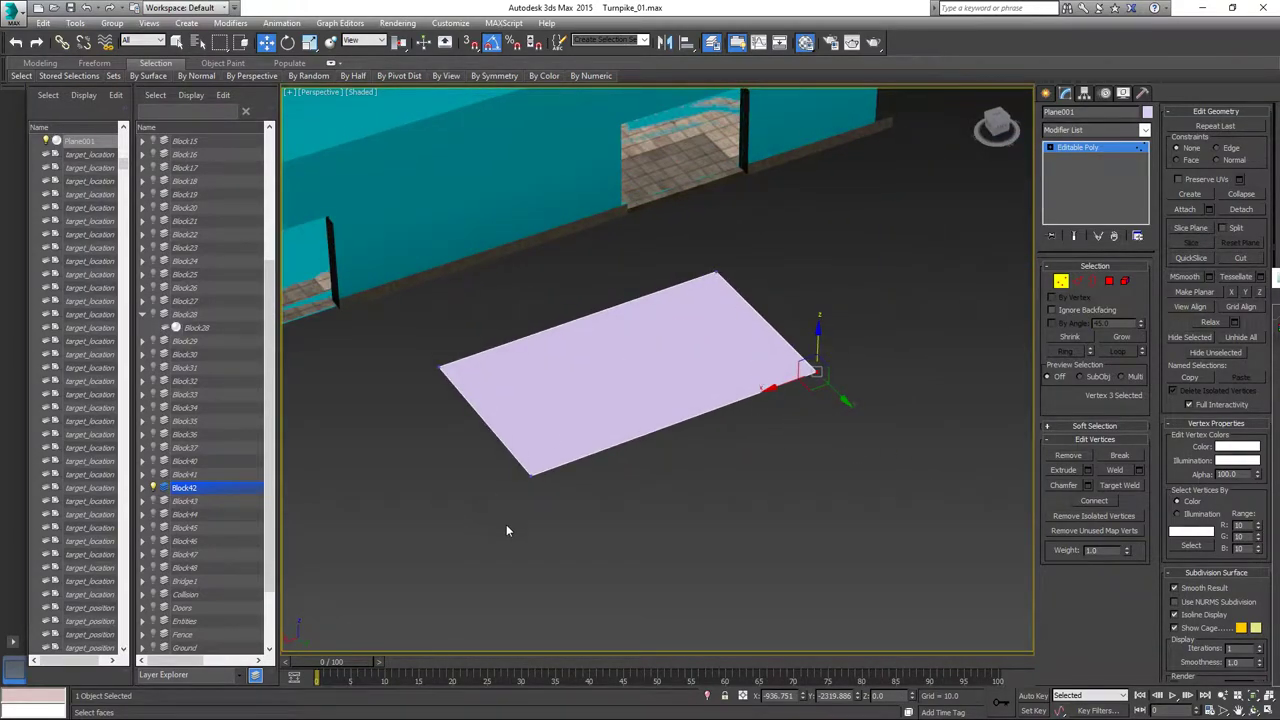
Reveal the flat plane's hidden diagonal with the Turn tool and lower its outer corner vertex to about Z -298.
click(1077, 281)
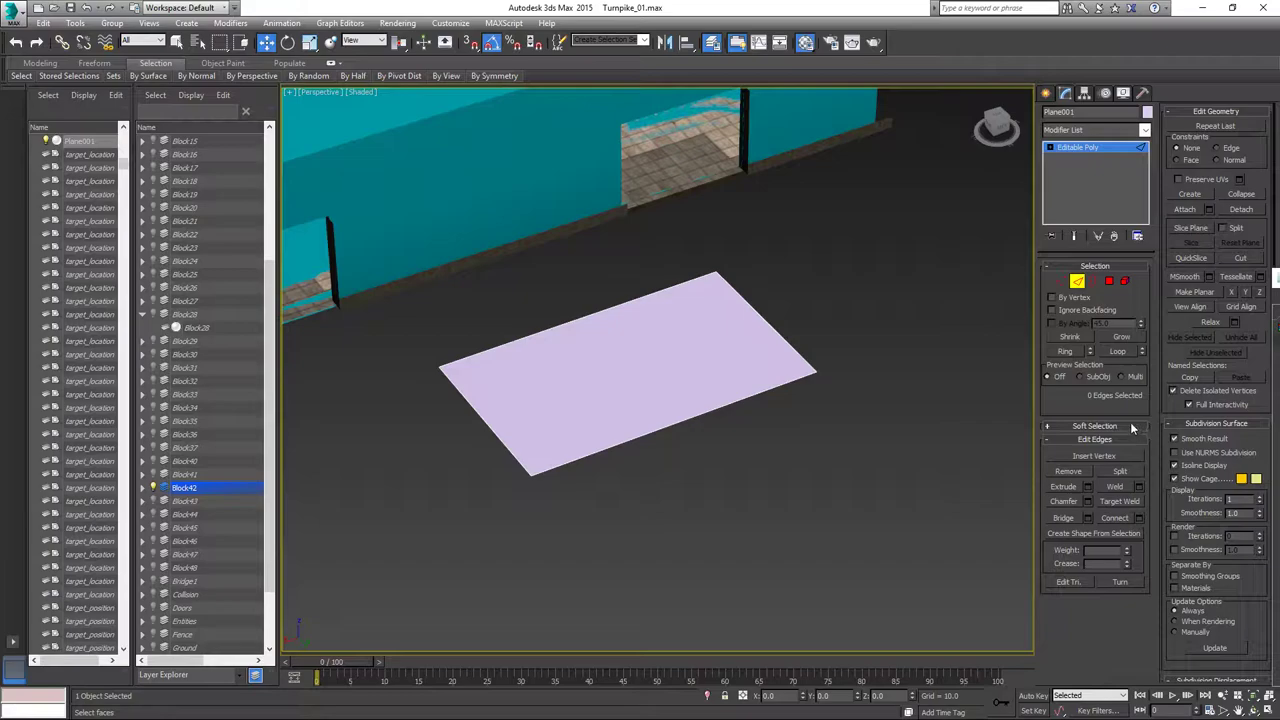
click(1120, 583)
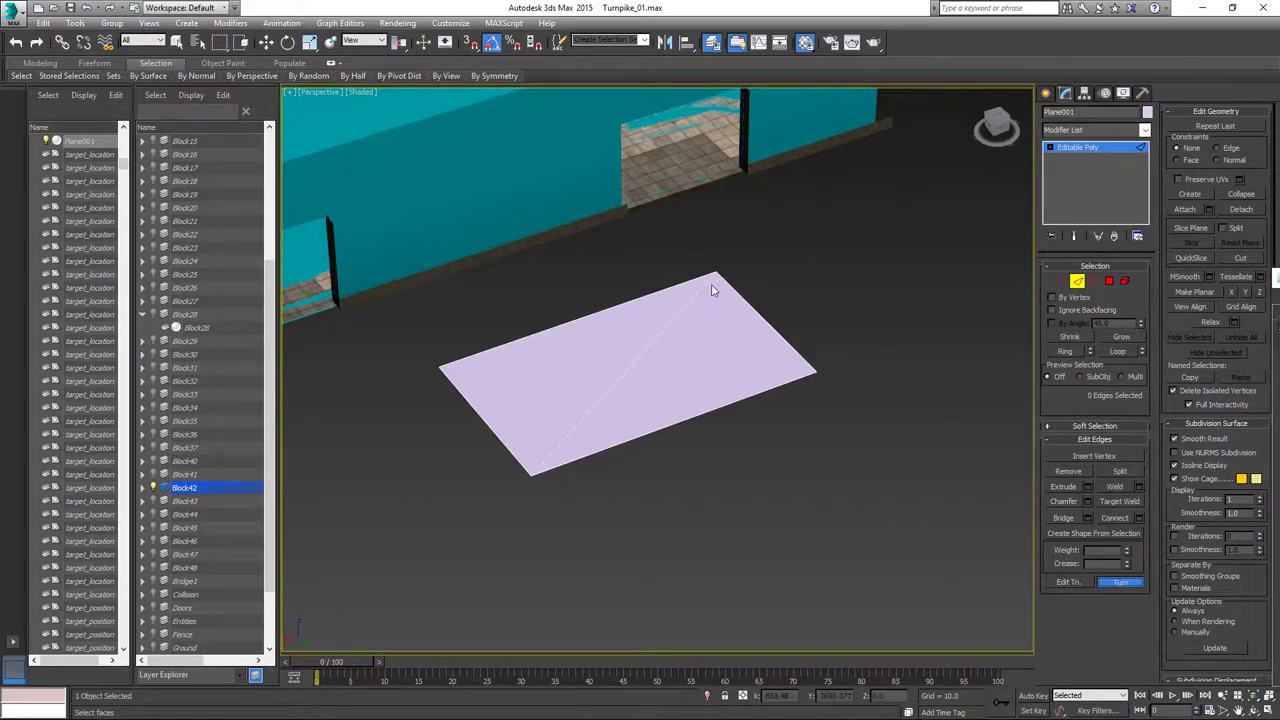
click(1061, 281)
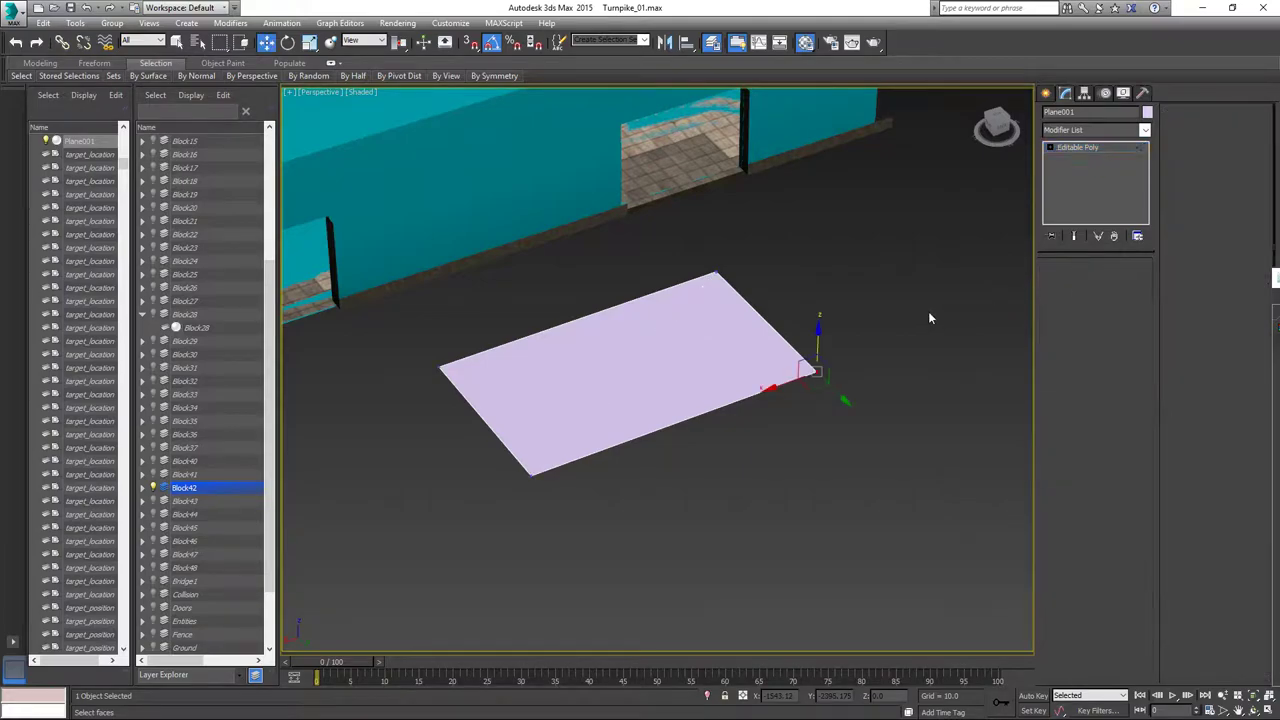
drag(907, 306, 770, 401)
drag(818, 330, 762, 458)
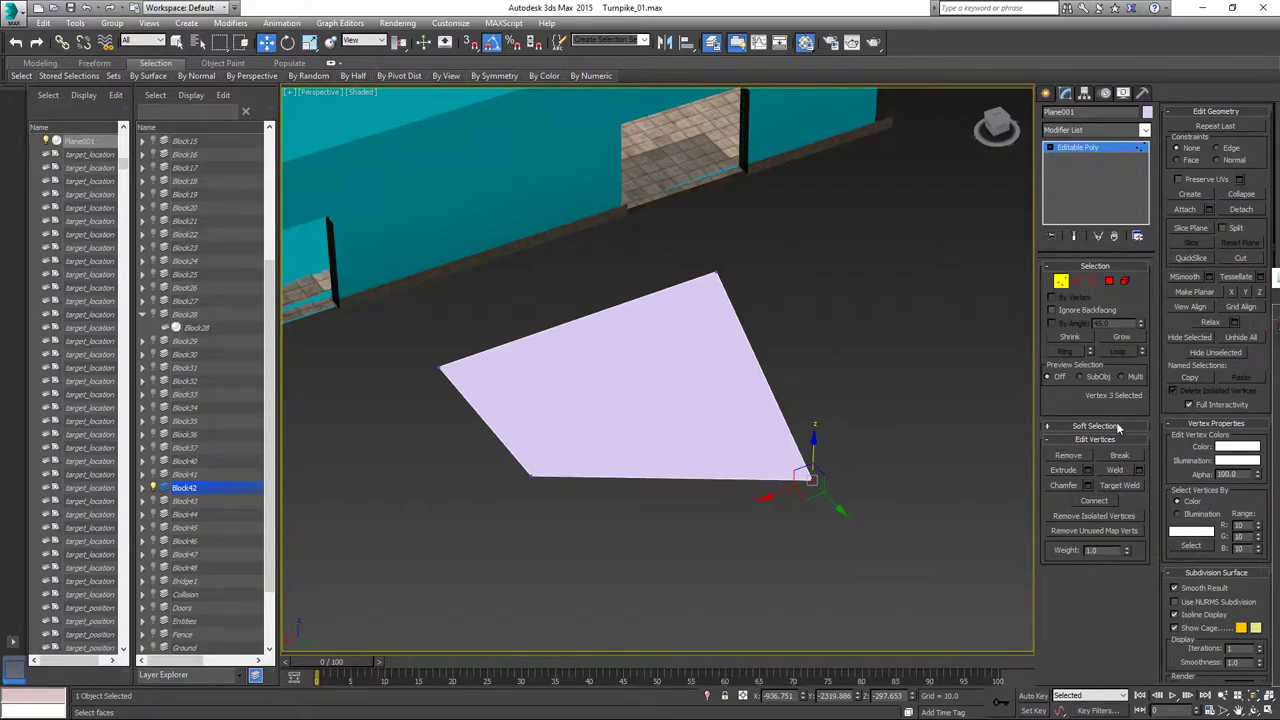
Examine the bent plane's hidden diagonal with the Turn tool from different angles.
click(1078, 284)
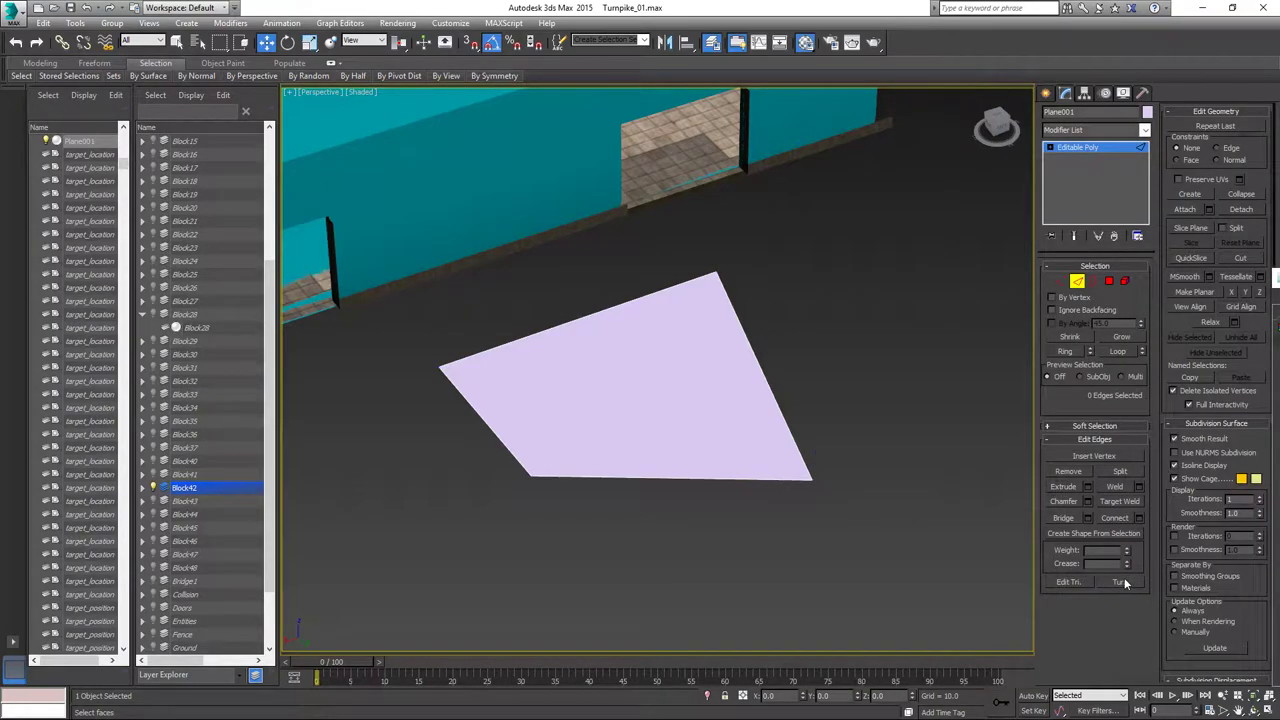
mouse_move(789, 474)
alt+middle_down()
mouse_move(700, 451)
mouse_move(680, 423)
mouse_move(591, 431)
mouse_move(791, 449)
mouse_move(799, 479)
alt+middle_up()
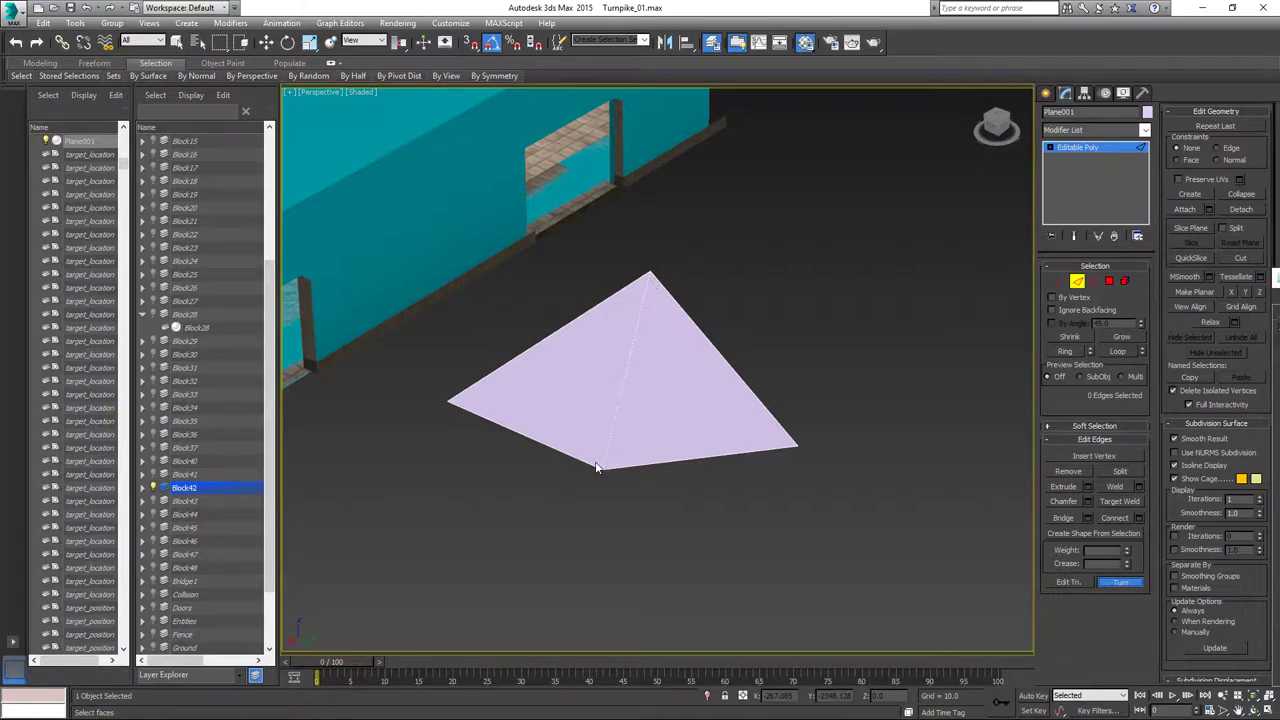
alt+middle_drag(600, 351, 785, 420)
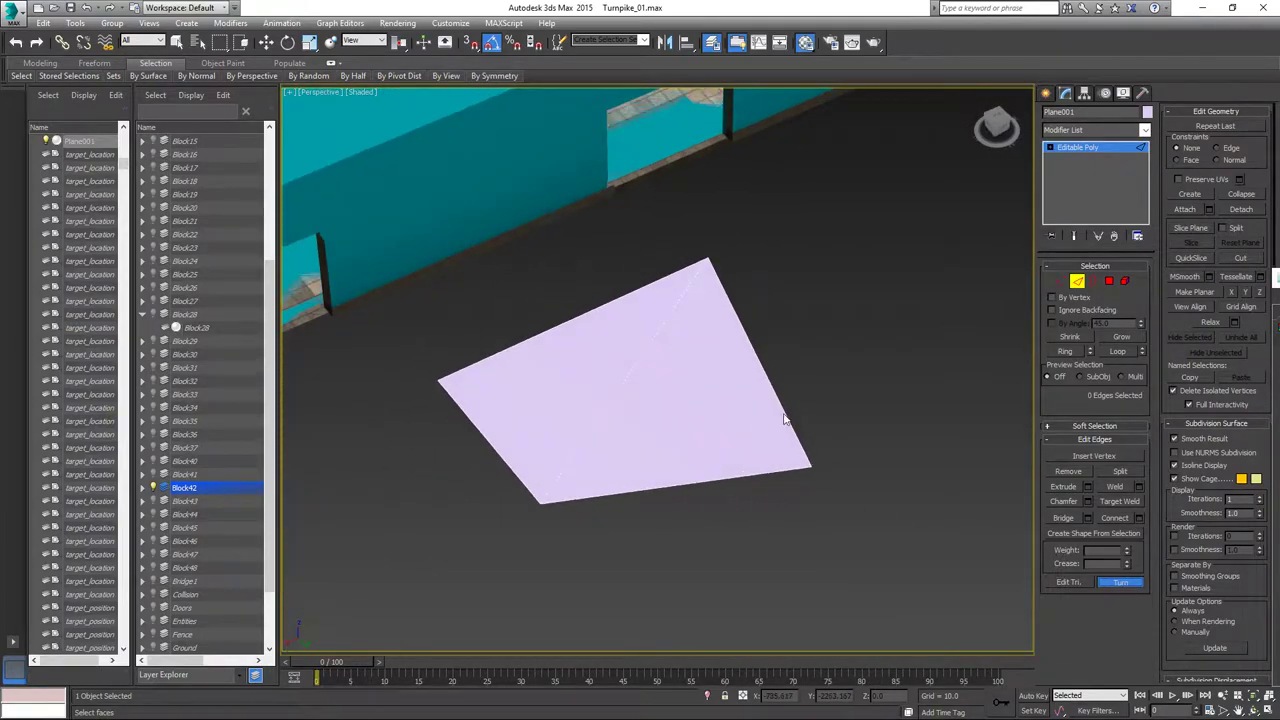
Connect two opposite edges of the bent plane with a new edge through its middle.
click(1092, 281)
drag(849, 306, 685, 412)
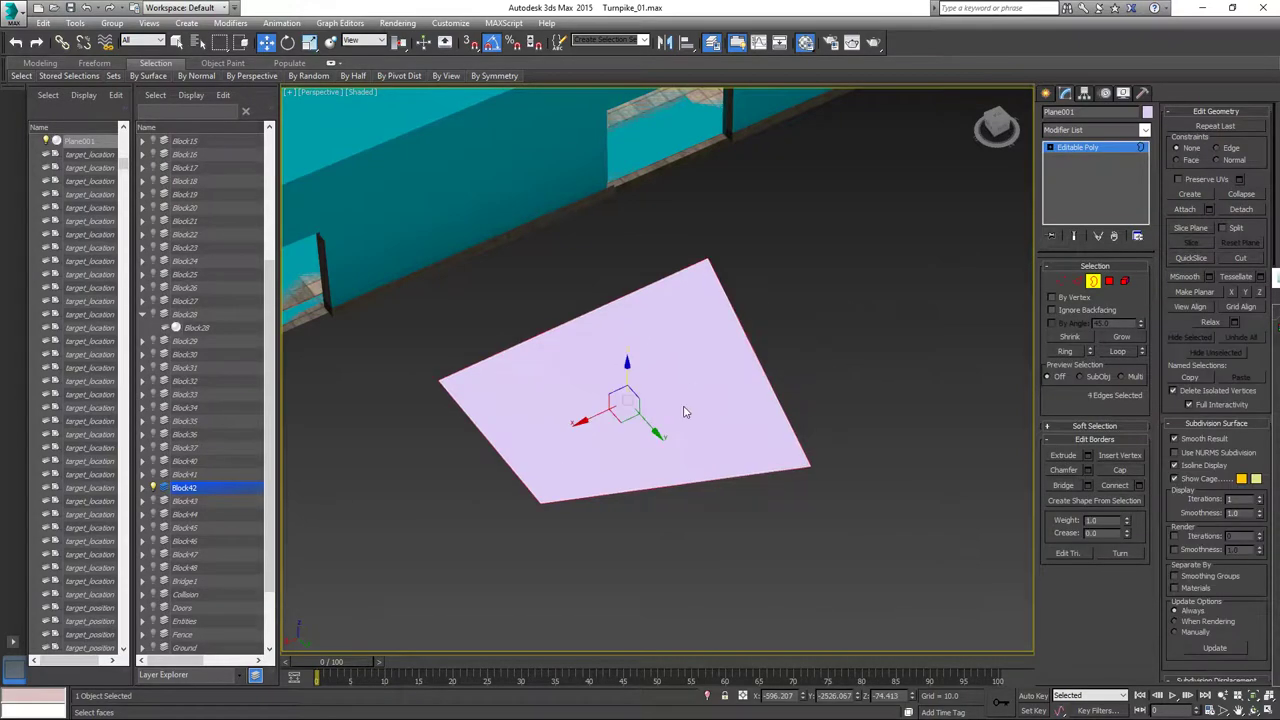
alt+middle_drag(709, 437, 571, 390)
click(1077, 281)
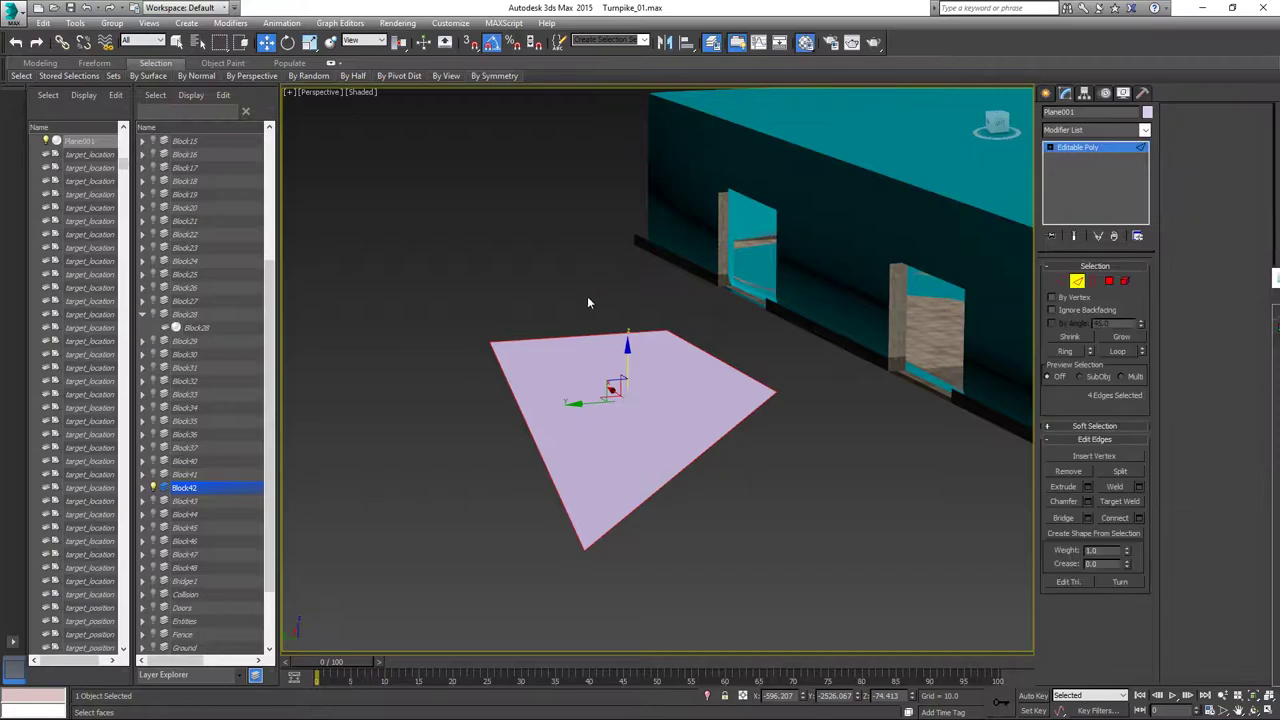
click(581, 335)
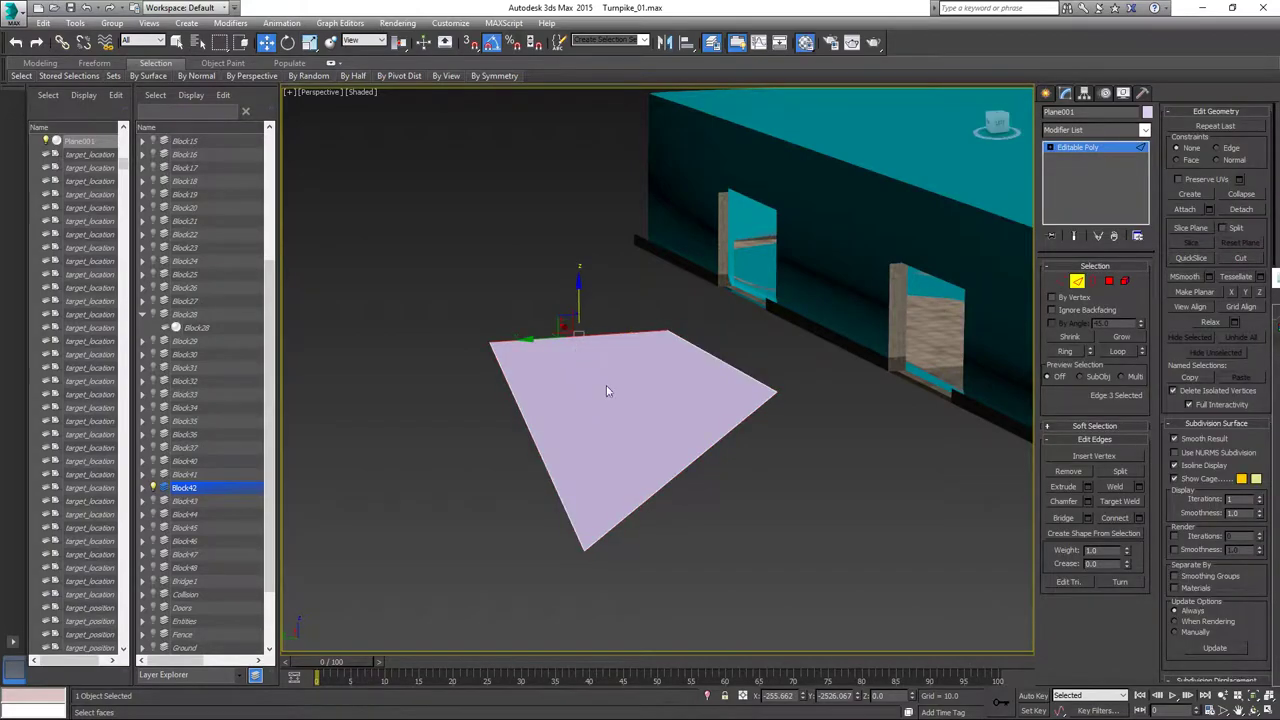
click(1066, 351)
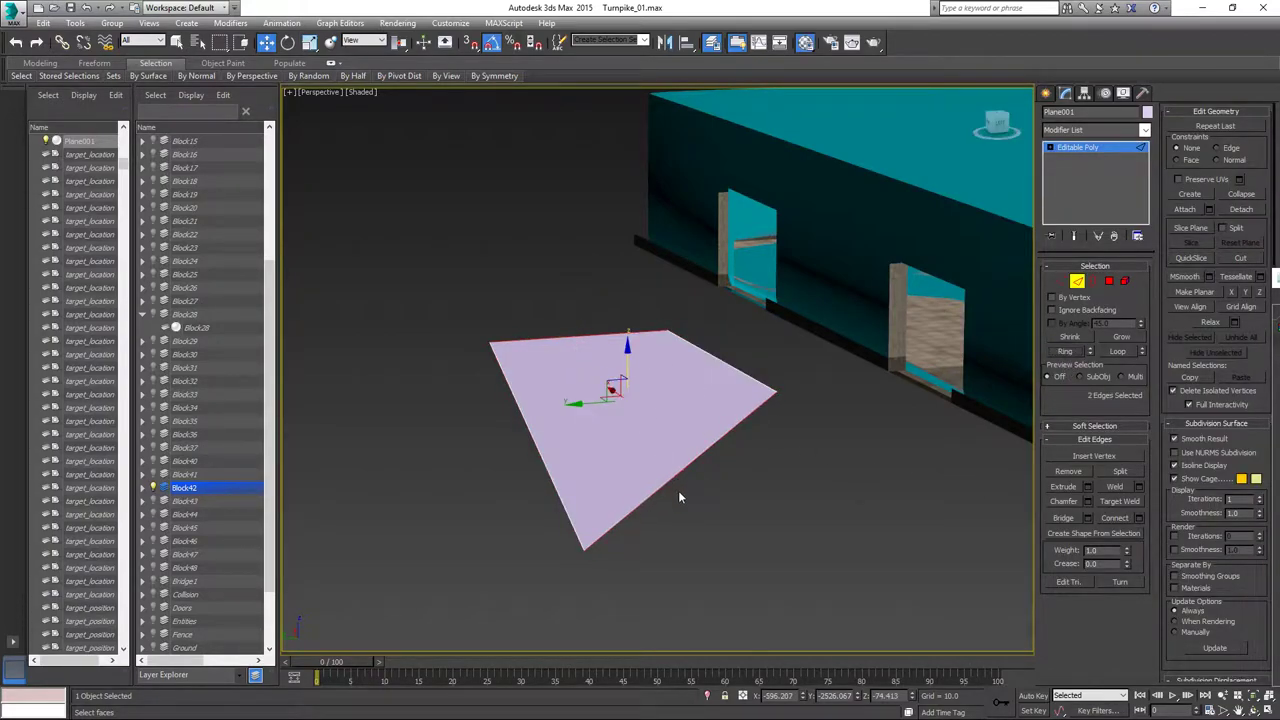
alt+middle_drag(697, 473, 839, 500)
click(1112, 518)
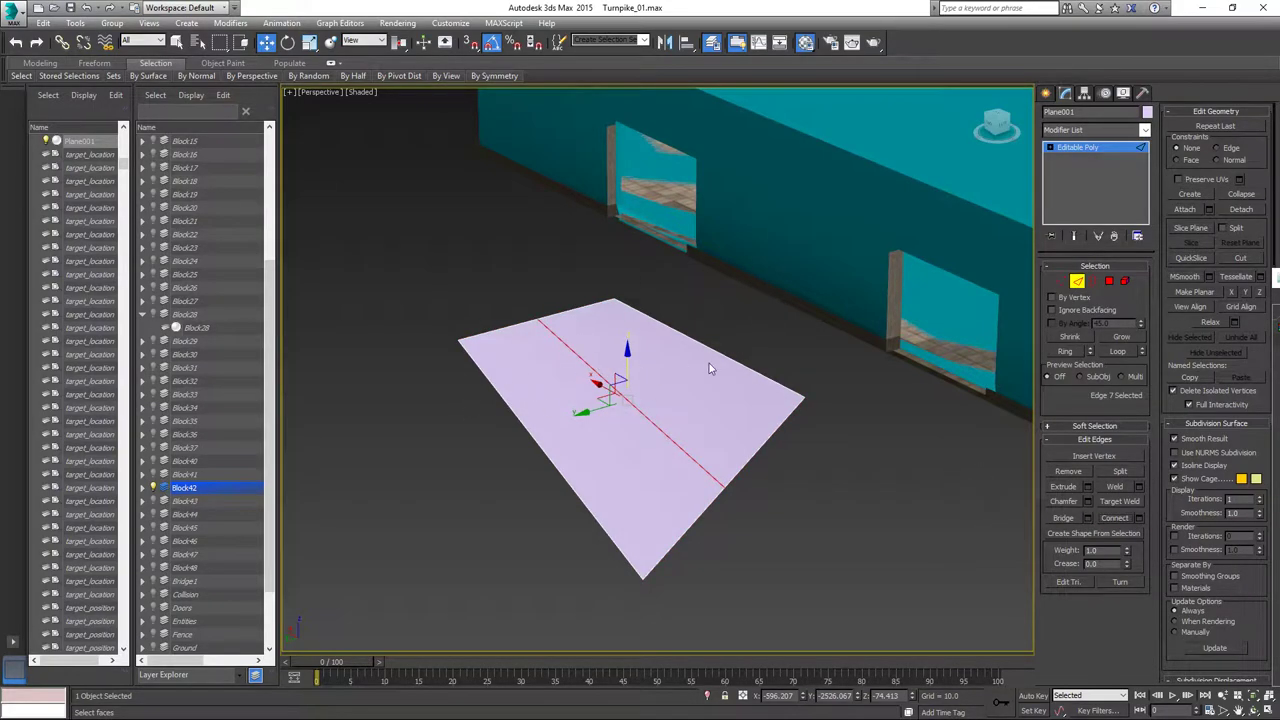
Select both polygons of the plane and make them planar along the Z axis.
click(1108, 281)
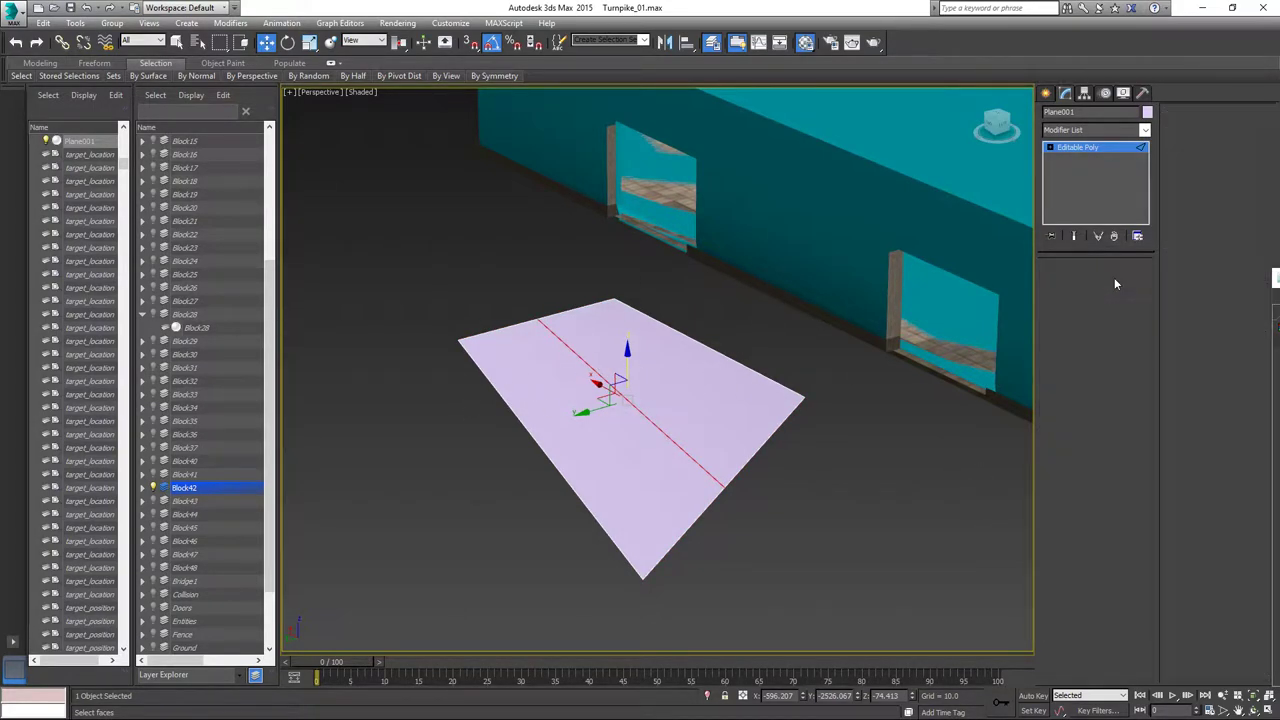
click(621, 372)
ctrl+click(567, 420)
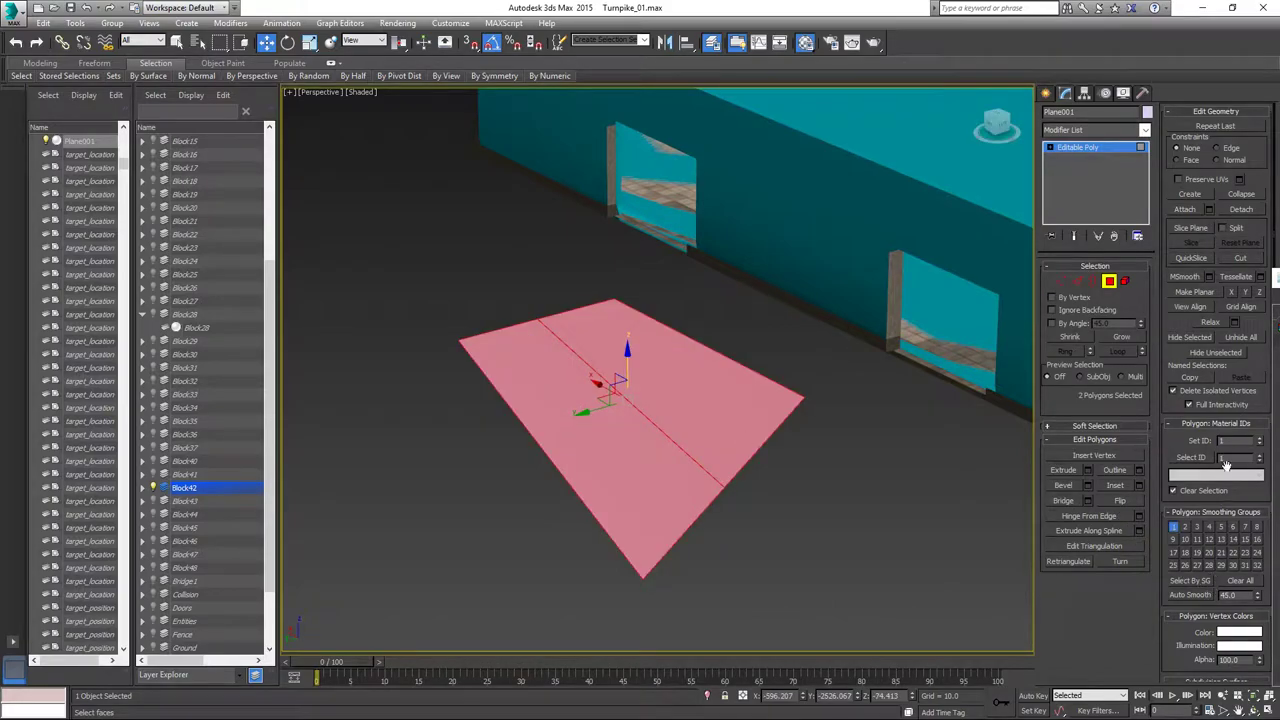
click(1259, 292)
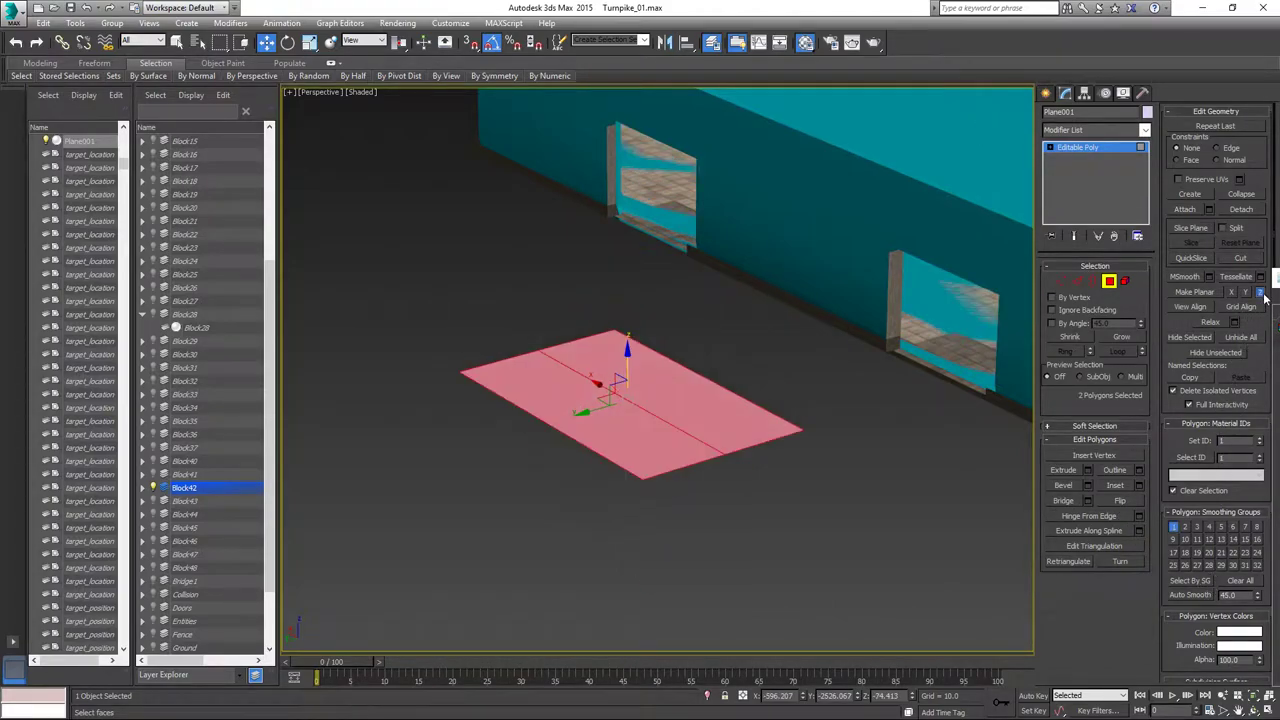
mouse_move(670, 451)
alt+middle_down()
mouse_move(814, 426)
mouse_move(871, 431)
mouse_move(877, 449)
mouse_move(790, 455)
alt+middle_up()
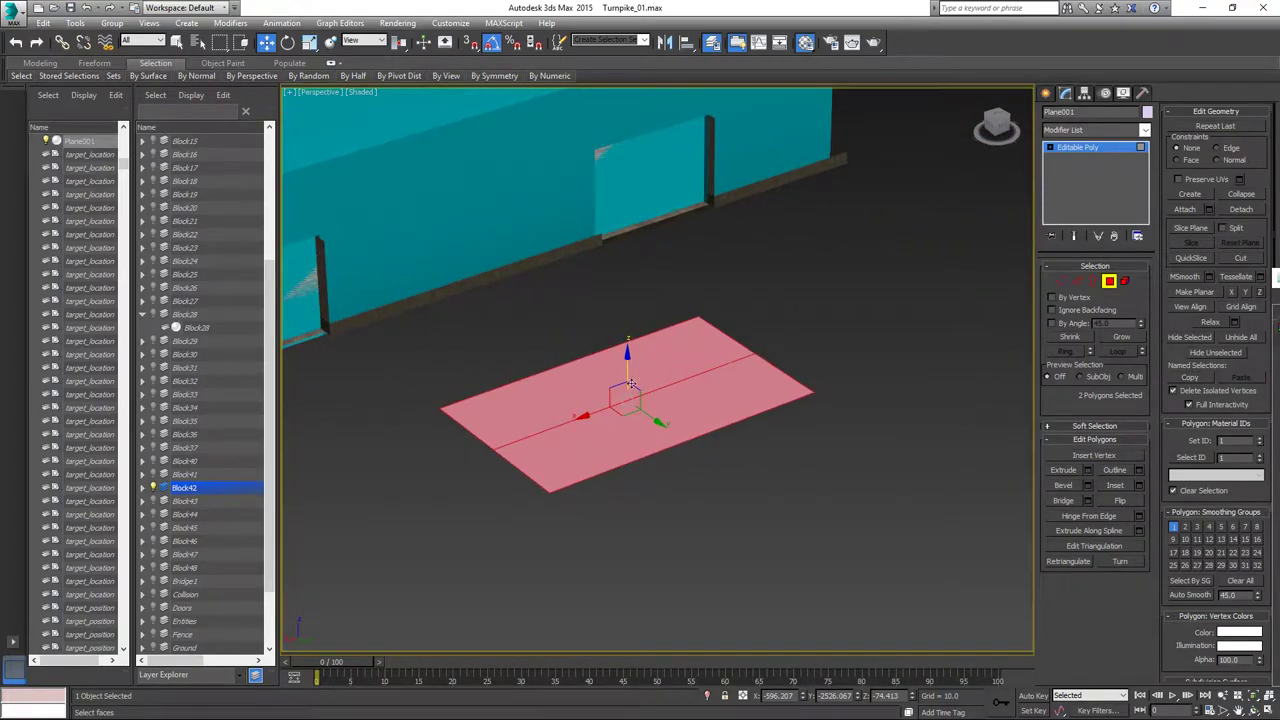
Leave polygon editing and delete the test plane.
click(1109, 281)
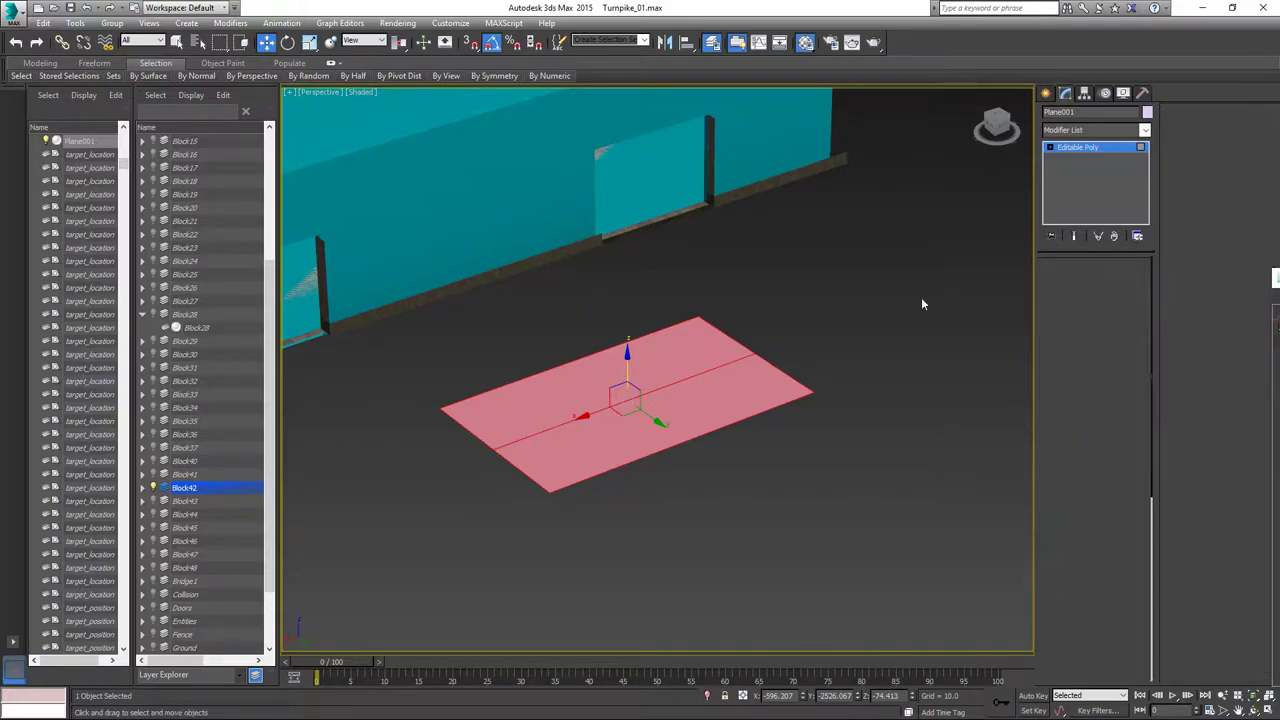
alt+middle_drag(646, 311, 673, 327)
key(Delete)
Reselect the room box and add the polygons above the doorways and the remaining near-end wall polygons to its polygon selection.
click(673, 327)
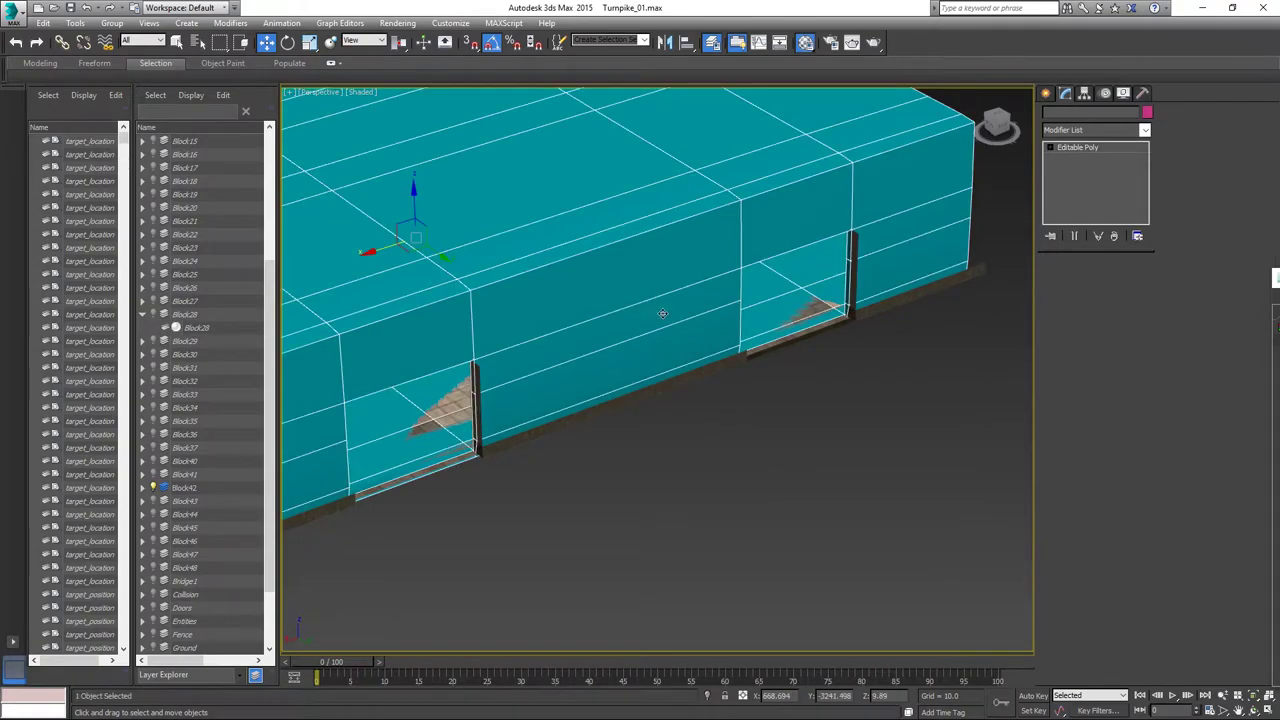
click(1109, 281)
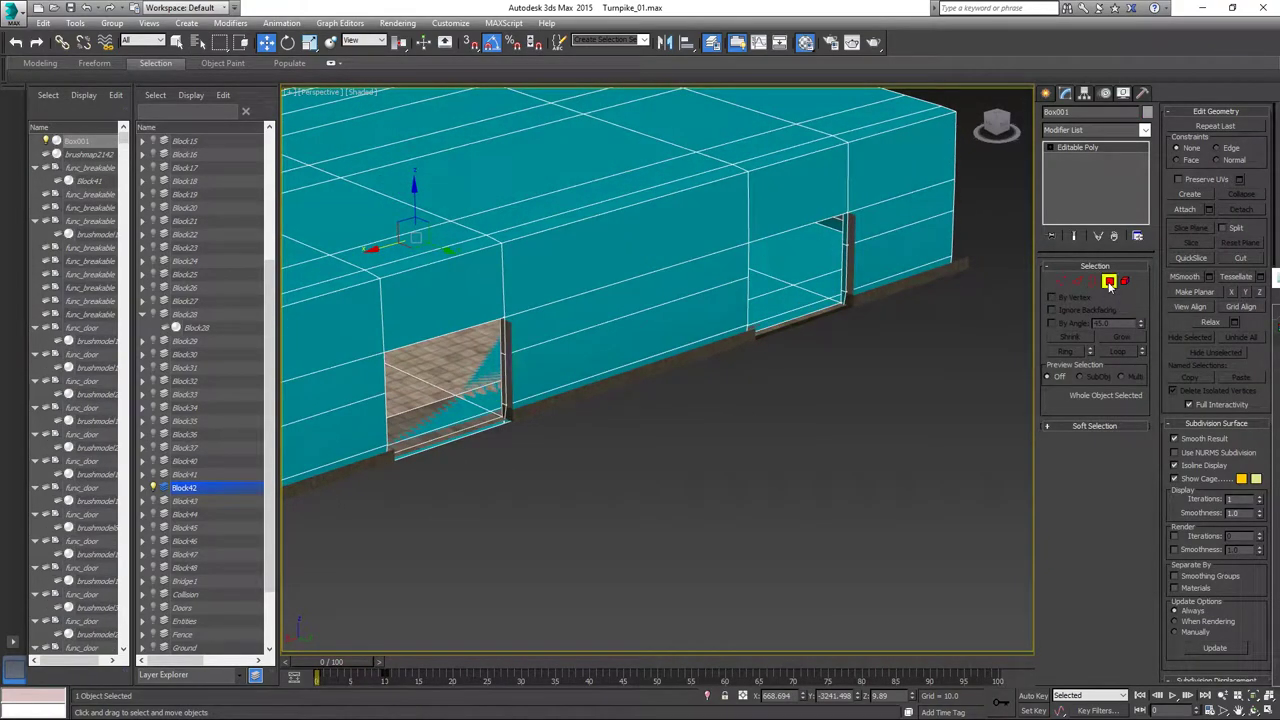
ctrl+click(800, 203)
ctrl+click(465, 300)
ctrl+click(308, 343)
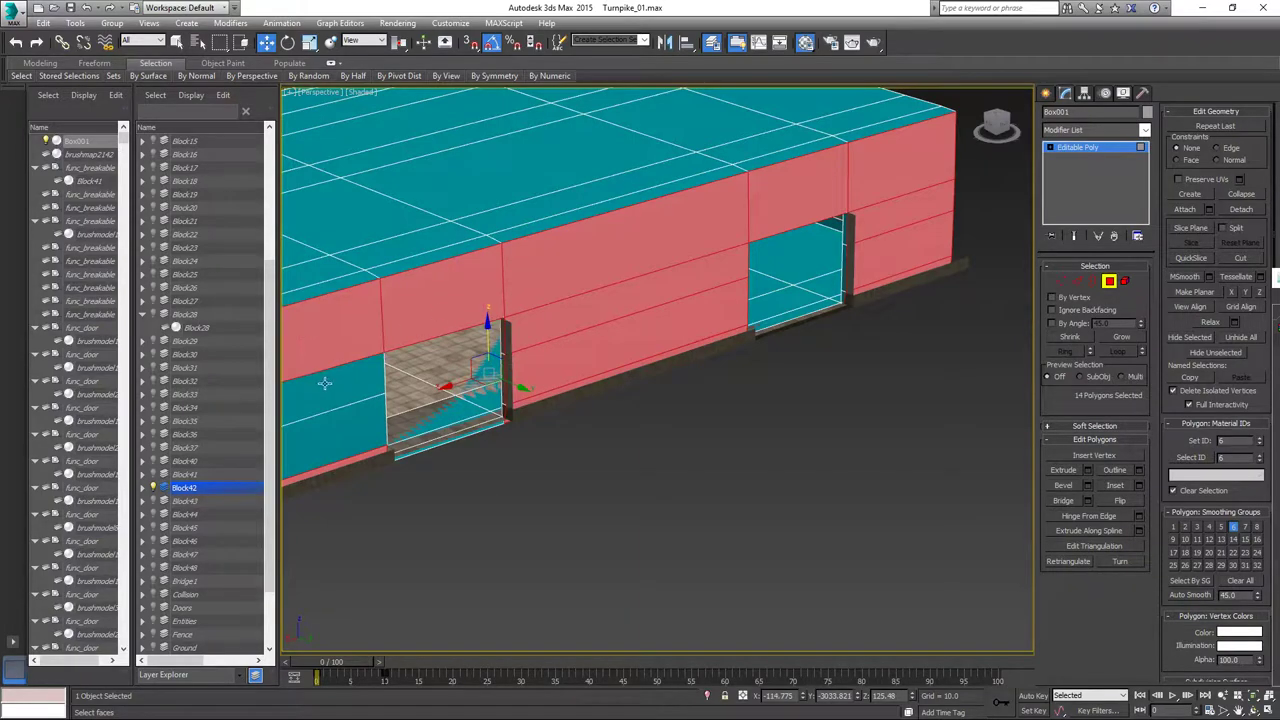
ctrl+click(324, 381)
ctrl+click(341, 432)
Make the selected outer wall polygons planar along the Y axis, undoing a trial along X.
alt+middle_drag(543, 512, 652, 350)
click(1231, 292)
key(ctrl+z)
click(1246, 293)
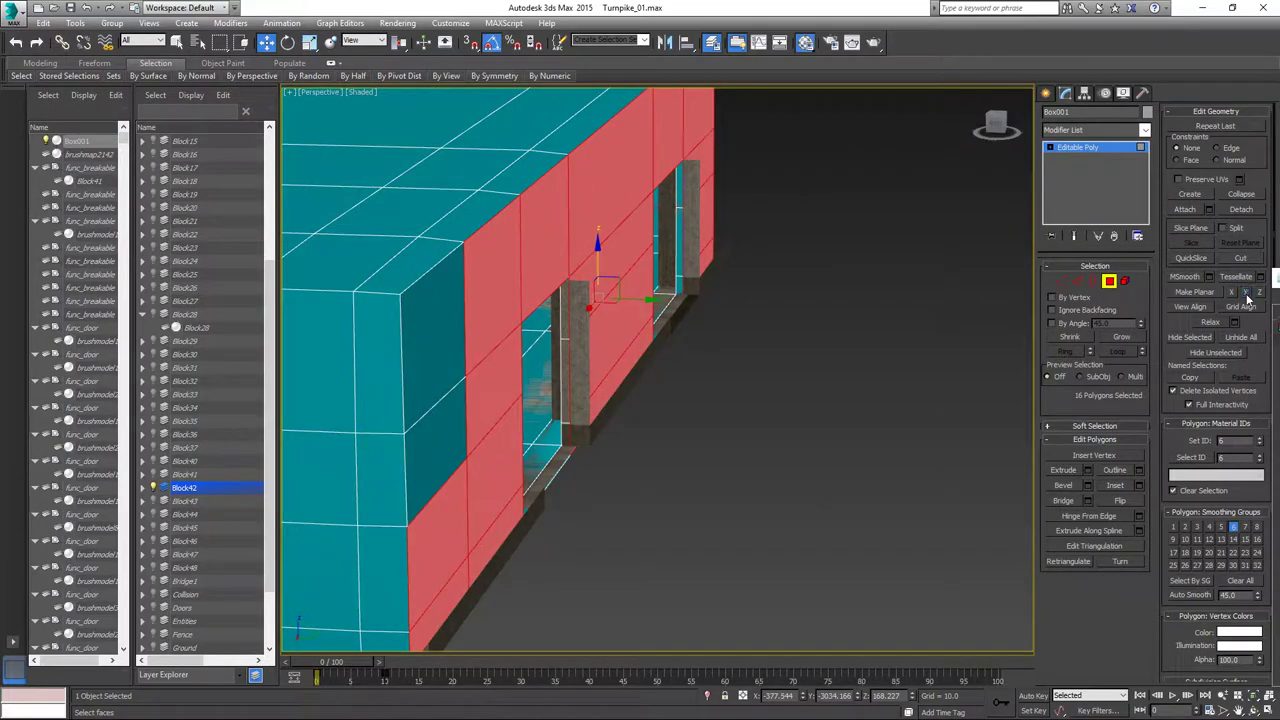
Add the two remaining upper polygons at the wall's near end to the selection and make it planar along the Y axis.
ctrl+click(437, 420)
ctrl+click(436, 358)
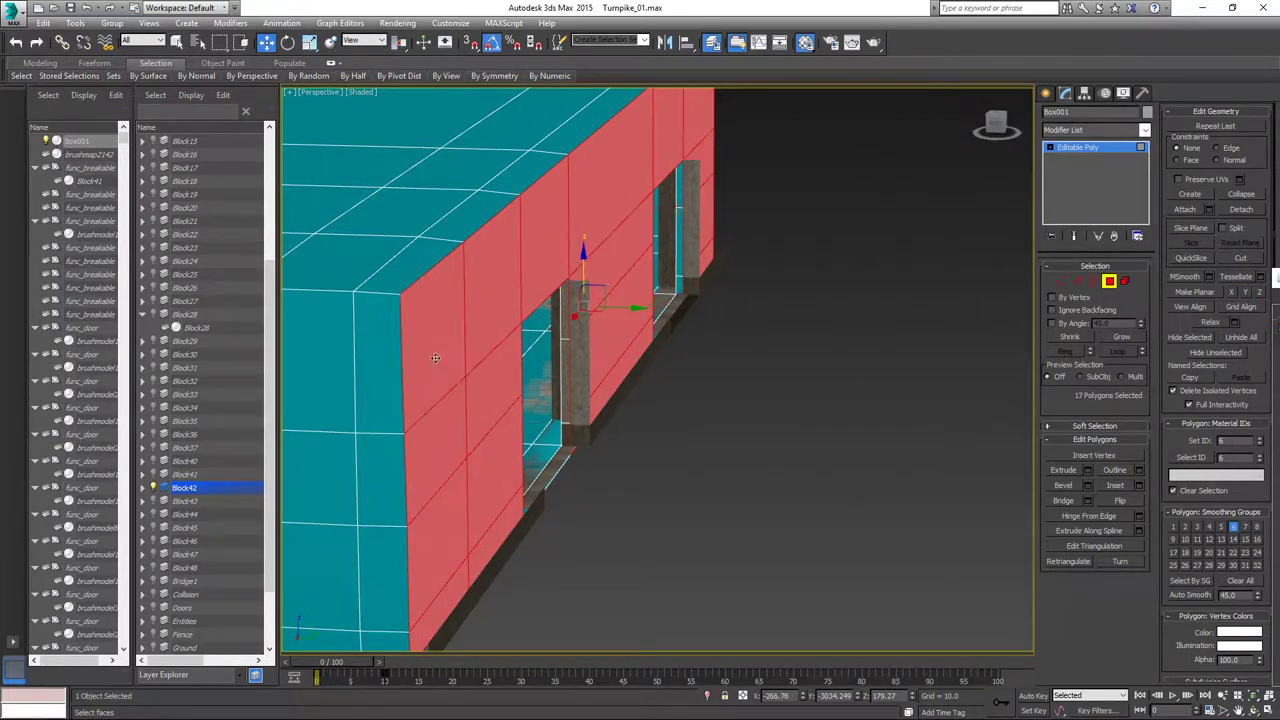
click(1249, 298)
middle_drag(718, 463, 819, 352)
scroll(807, 344, down, 2)
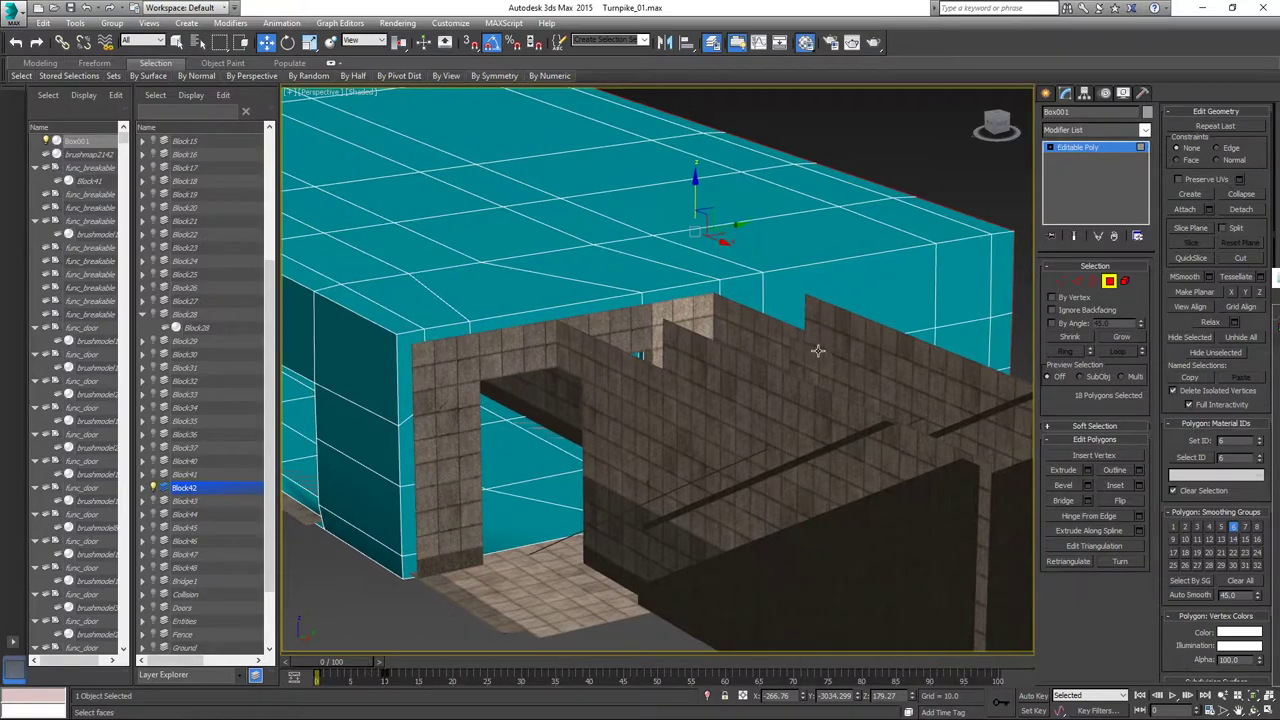
Isolate the room box so the surrounding map geometry is out of the way.
right_click(470, 290)
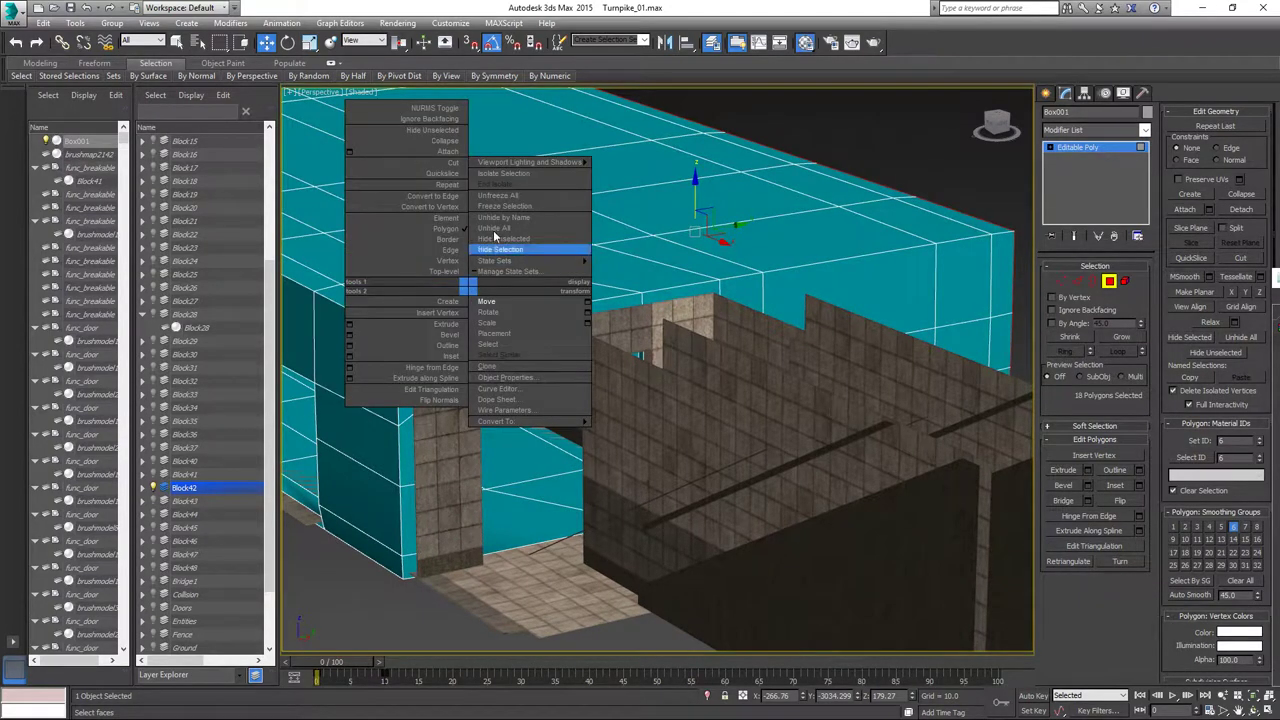
click(494, 172)
middle_drag(687, 422, 740, 281)
Select all 12 polygons in the three columns of the wide-doorway end wall farthest from its opening.
click(900, 305)
ctrl+click(952, 299)
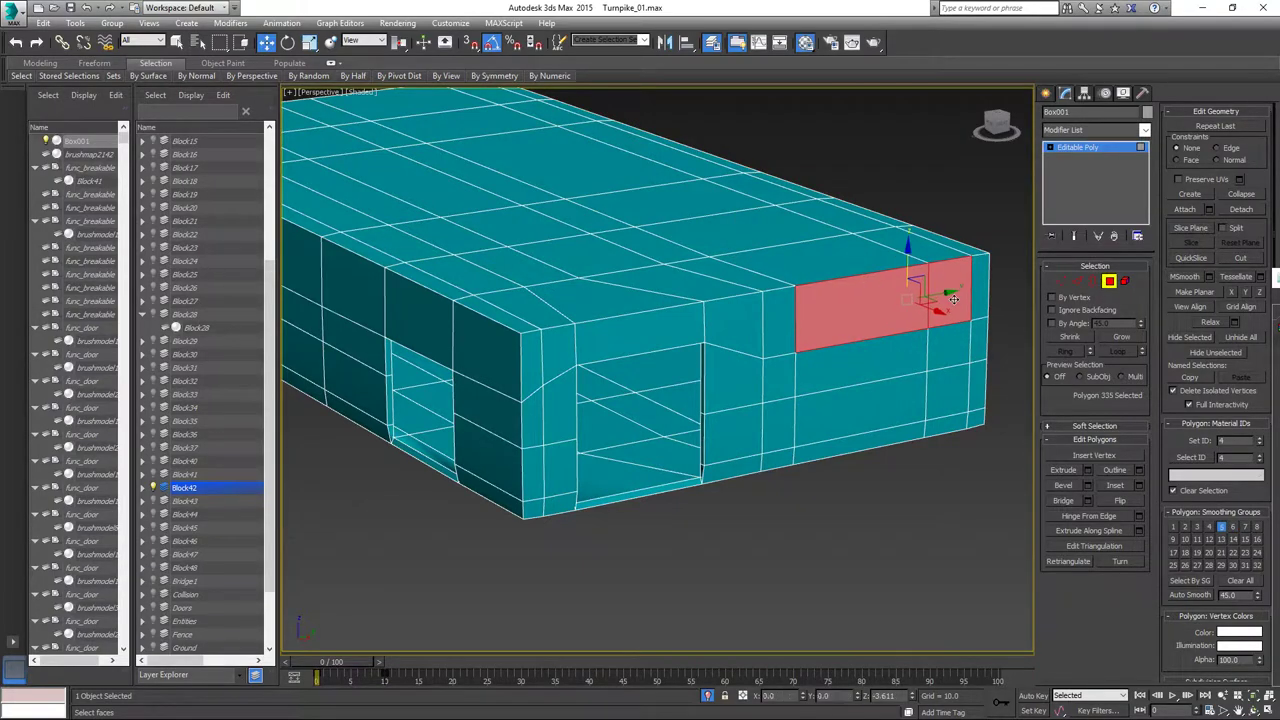
ctrl+click(980, 290)
ctrl+click(982, 345)
ctrl+click(978, 400)
ctrl+click(950, 420)
ctrl+click(954, 390)
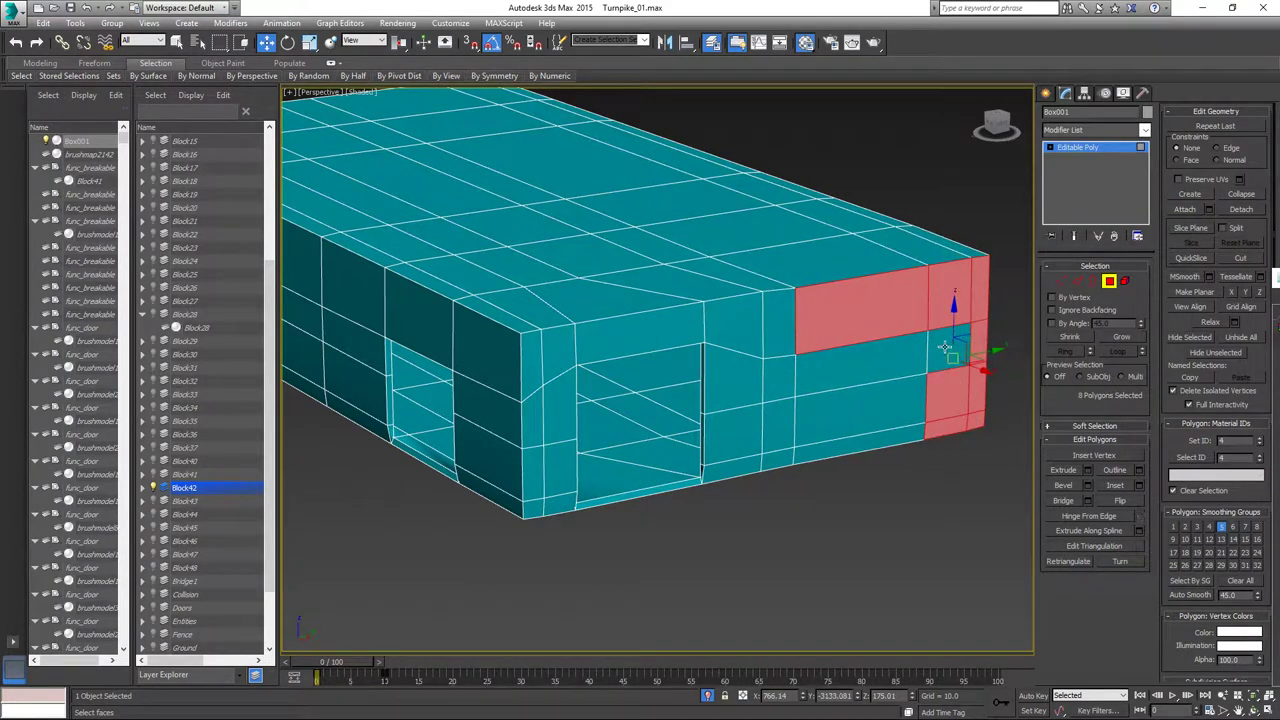
ctrl+click(944, 344)
ctrl+click(890, 368)
ctrl+click(880, 407)
ctrl+click(863, 445)
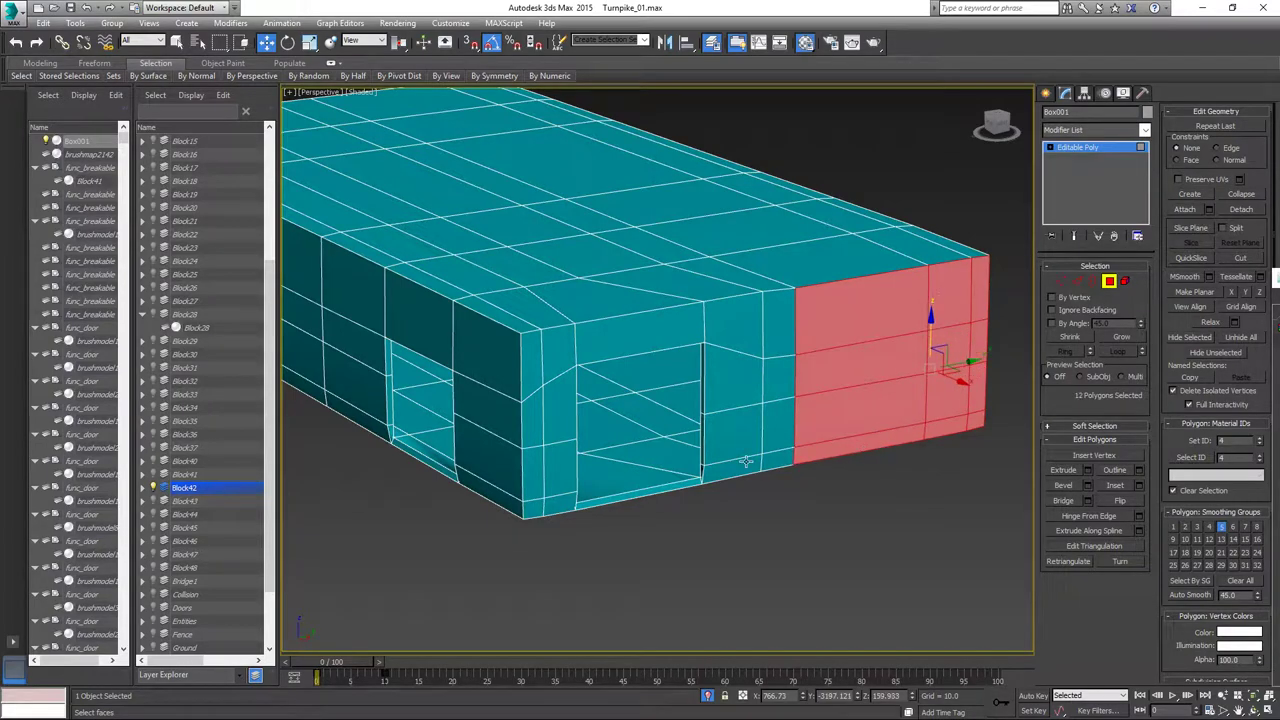
Add the two polygon columns beside the wide doorway and the polygon above the opening to the selection.
ctrl+click(746, 462)
ctrl+click(774, 460)
ctrl+click(781, 428)
ctrl+click(735, 435)
ctrl+click(735, 380)
ctrl+click(735, 325)
ctrl+click(775, 330)
ctrl+click(773, 378)
ctrl+click(633, 333)
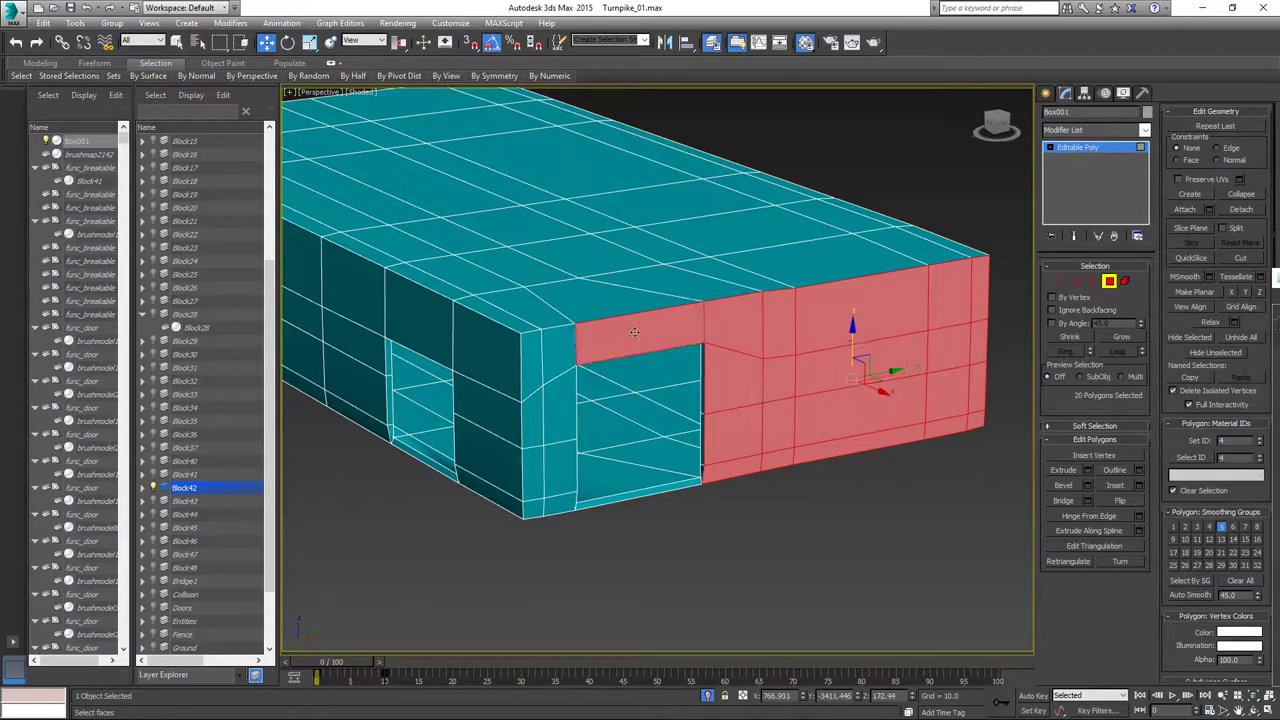
Add the remaining corner polygons on the doorway's other side and make the whole end wall planar along the X axis.
ctrl+click(545, 362)
ctrl+click(533, 366)
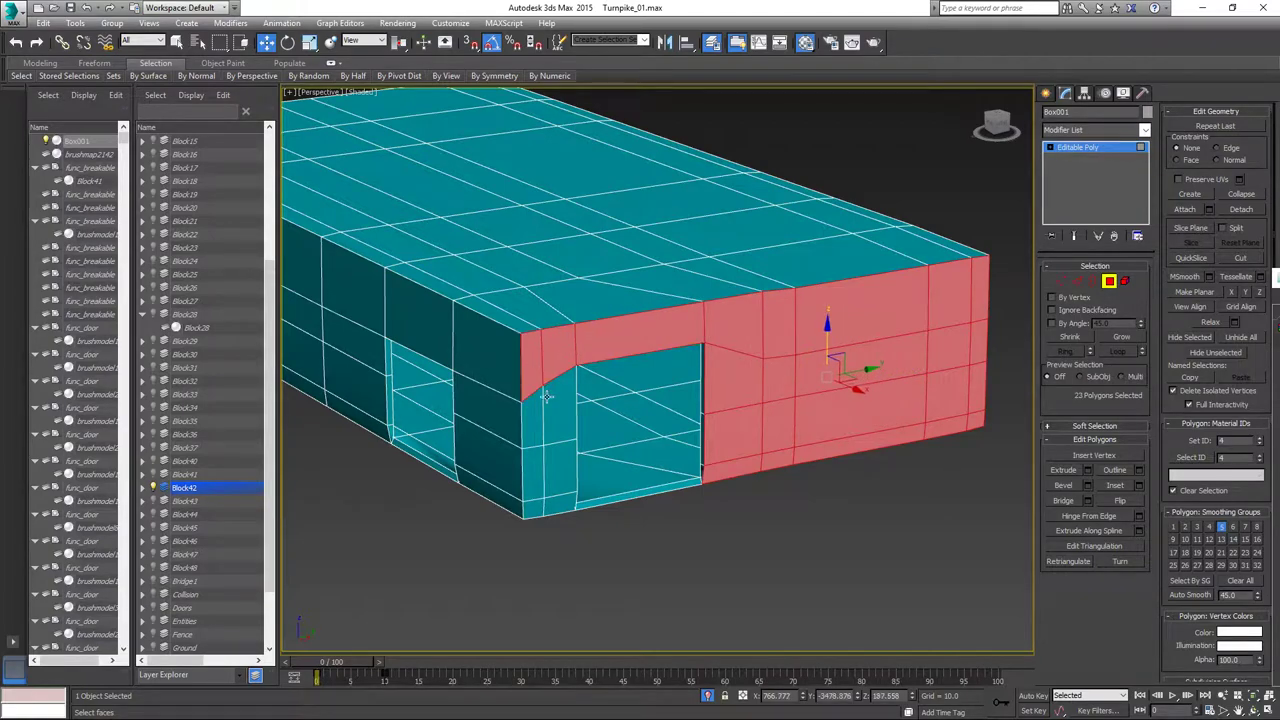
ctrl+click(534, 414)
ctrl+click(561, 406)
ctrl+click(555, 467)
ctrl+click(531, 483)
ctrl+click(539, 506)
ctrl+click(558, 503)
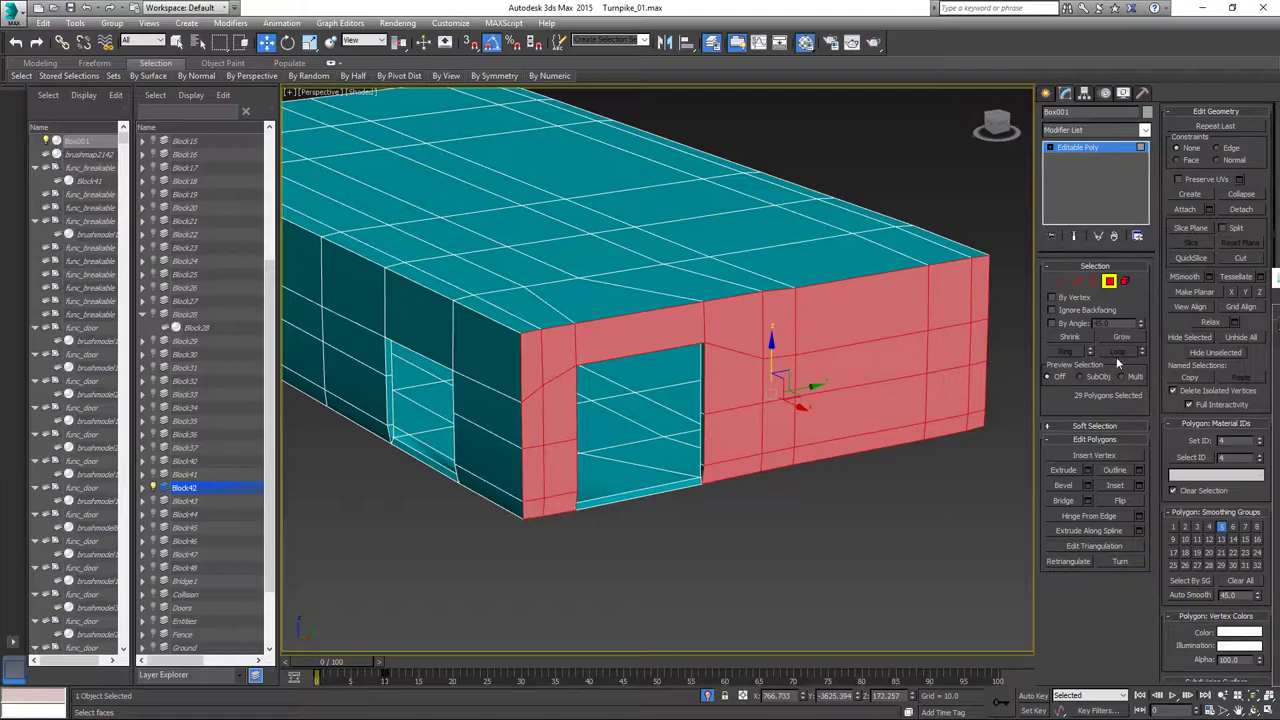
click(1231, 294)
Try selecting the adjoining long side wall with By Angle selection at 45 degrees.
alt+middle_drag(600, 408, 803, 337)
click(803, 337)
ctrl+click(645, 318)
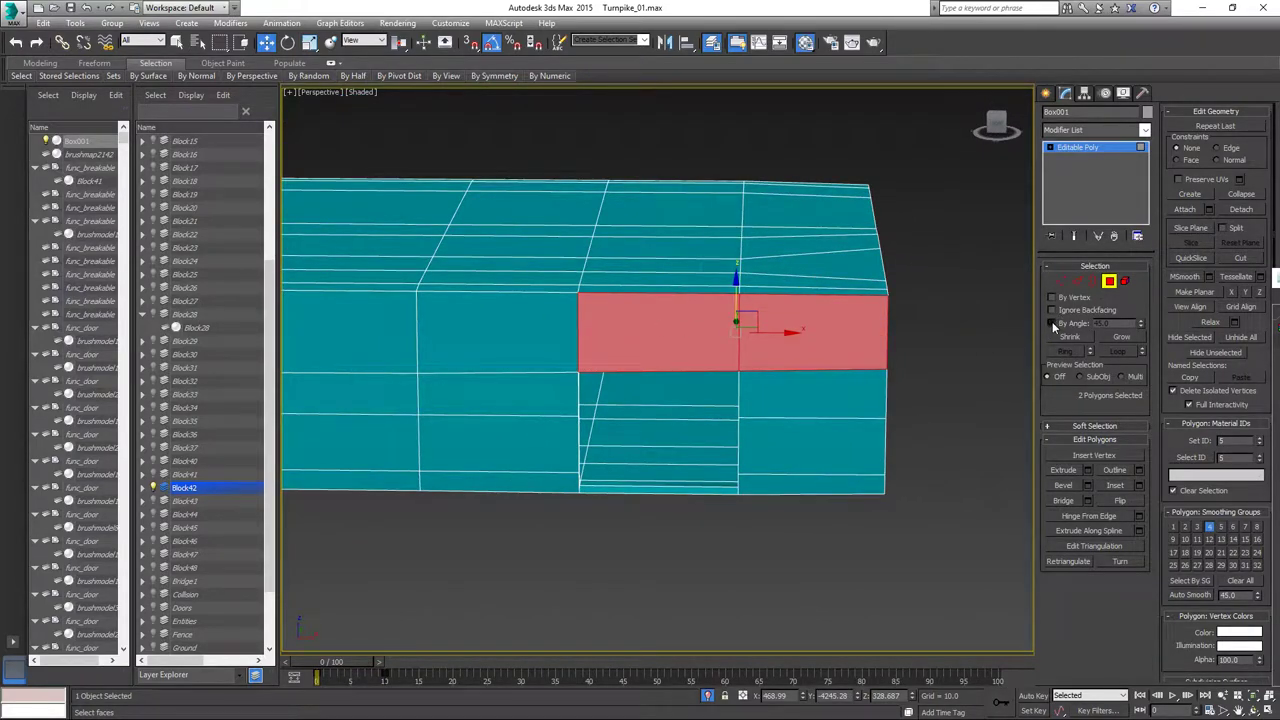
click(914, 383)
click(837, 380)
alt+middle_drag(837, 380, 967, 519)
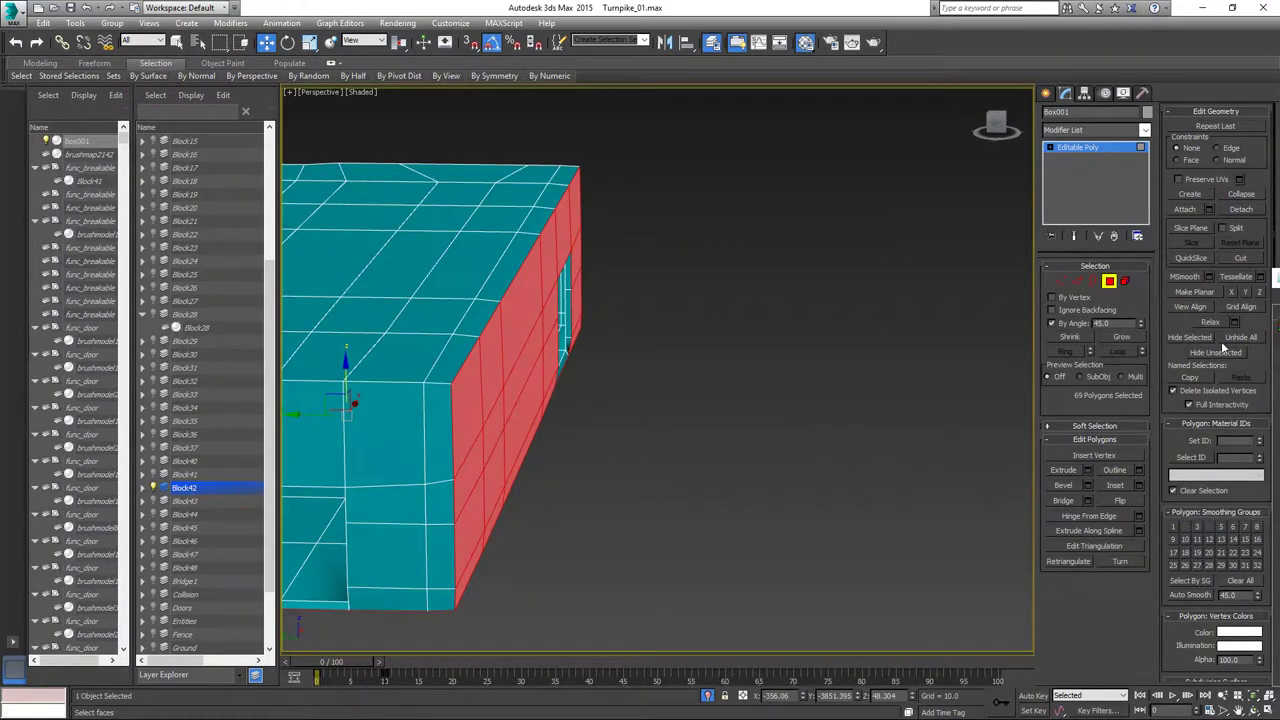
Try making the angle-based selection planar along the X, Y and Z axes in turn, undoing each trial.
click(1232, 292)
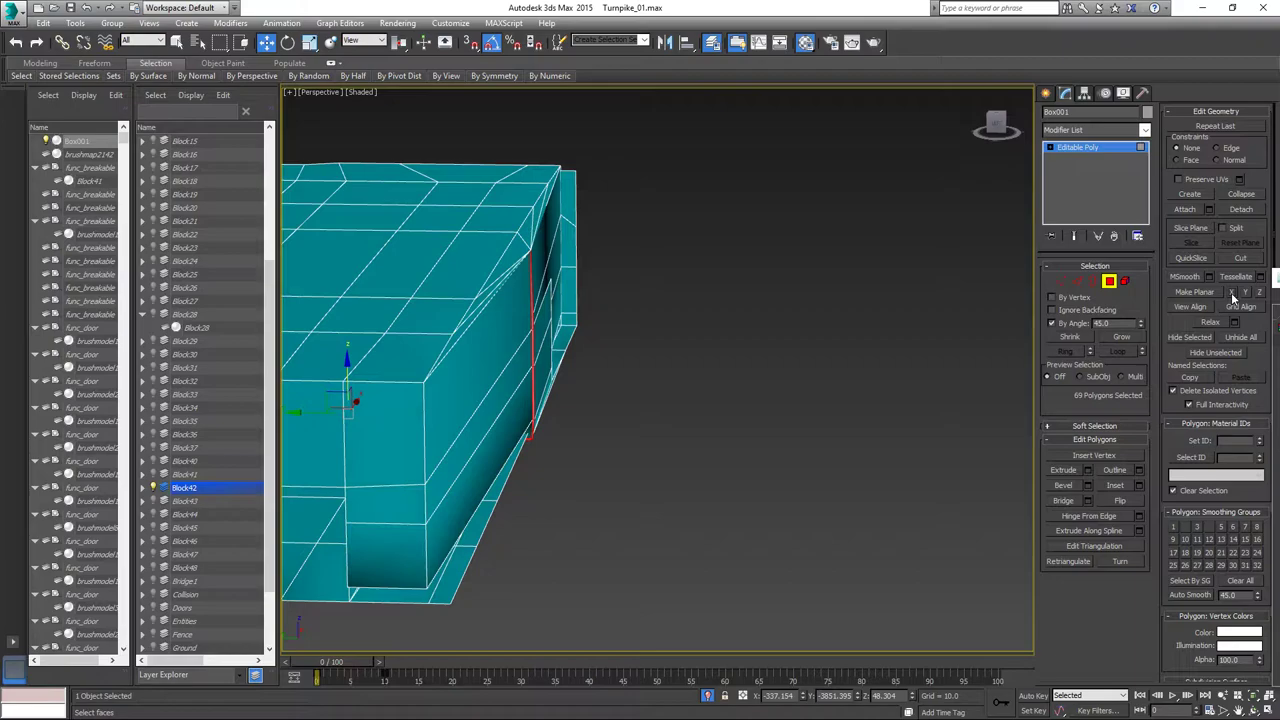
key(ctrl+z)
click(1246, 293)
key(ctrl+z)
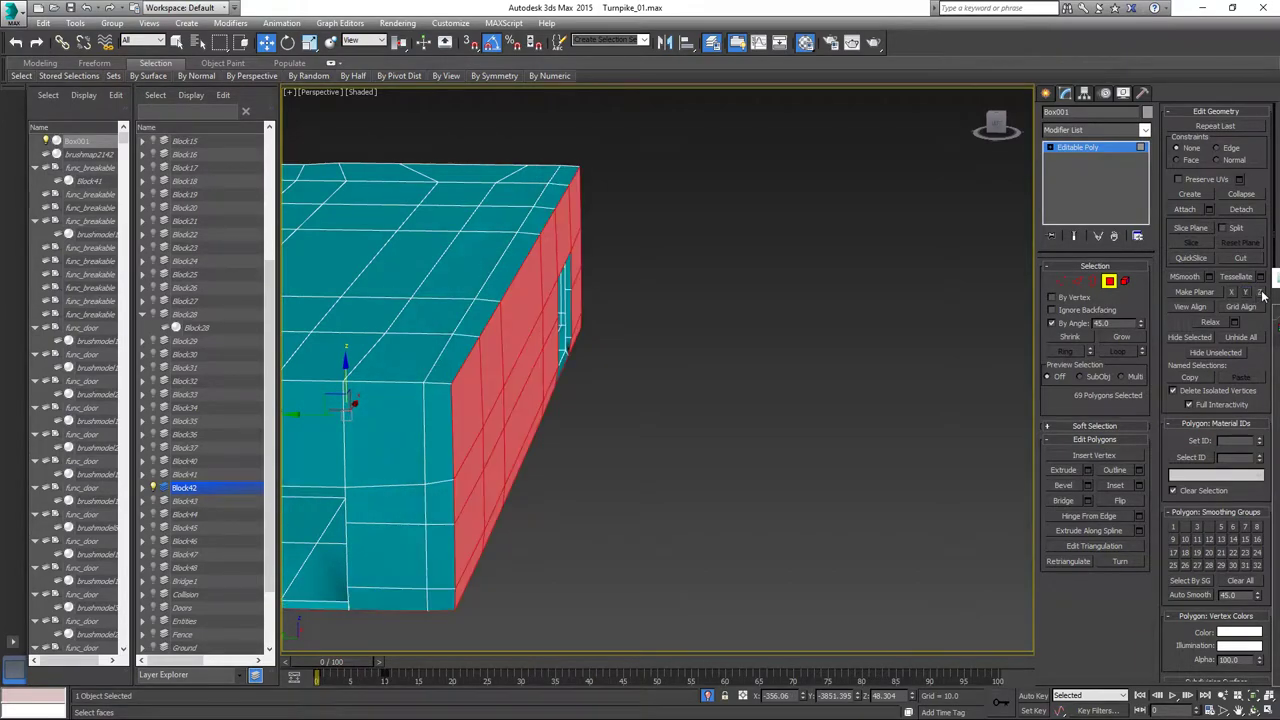
click(1259, 292)
key(ctrl+z)
click(1247, 295)
key(ctrl+z)
Reselect the long side wall by angle with the angle threshold set to 10 degrees.
middle_drag(622, 475, 724, 469)
click(724, 469)
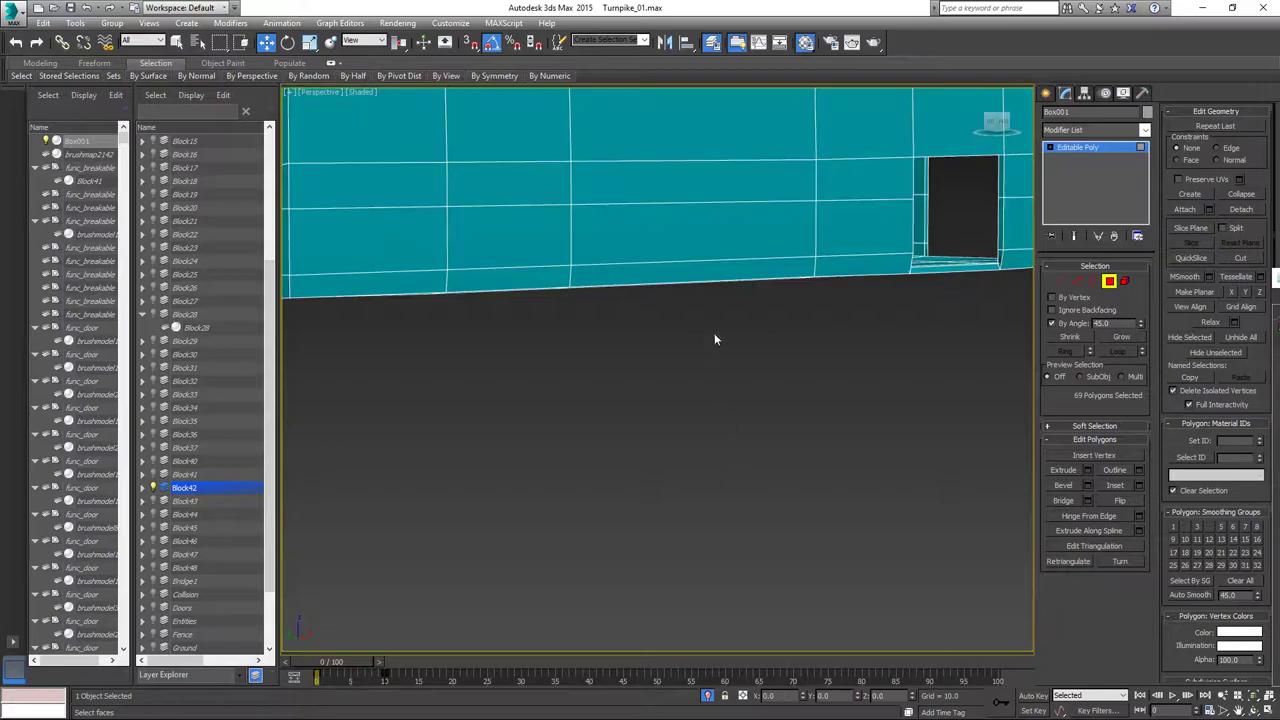
click(718, 166)
mouse_move(720, 383)
alt+middle_down()
mouse_move(766, 349)
mouse_move(735, 400)
alt+middle_up()
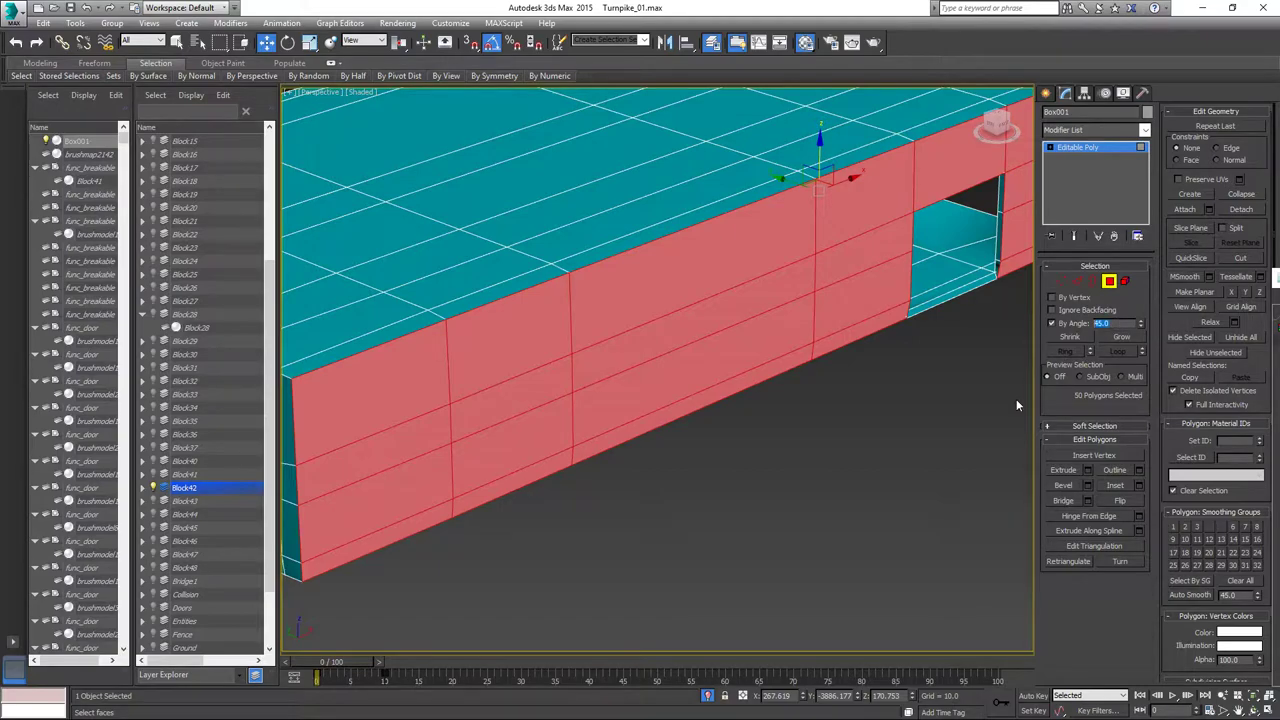
text(10)
key(Return)
click(804, 460)
click(766, 266)
alt+middle_drag(857, 511, 928, 495)
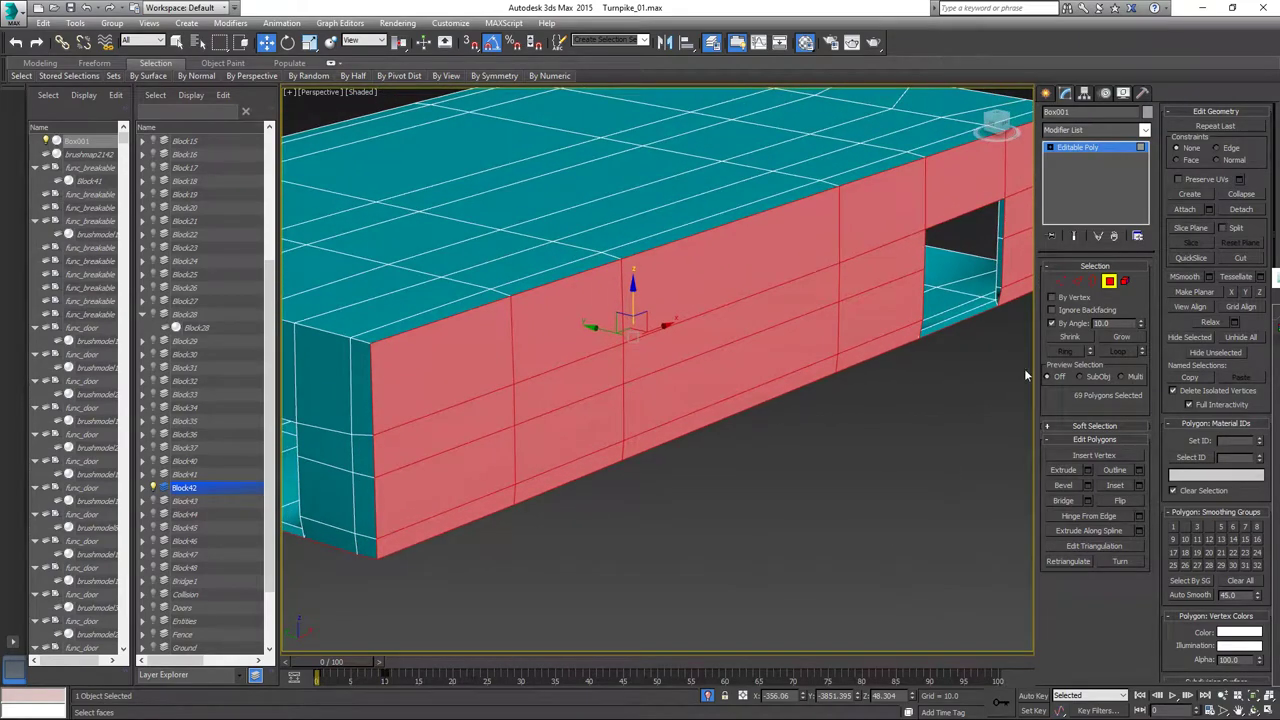
Turn off By Angle selection and select the polygons in the two end columns of the long side wall individually.
click(1052, 323)
click(888, 479)
click(475, 390)
ctrl+click(450, 458)
ctrl+click(456, 500)
ctrl+click(445, 535)
ctrl+click(565, 475)
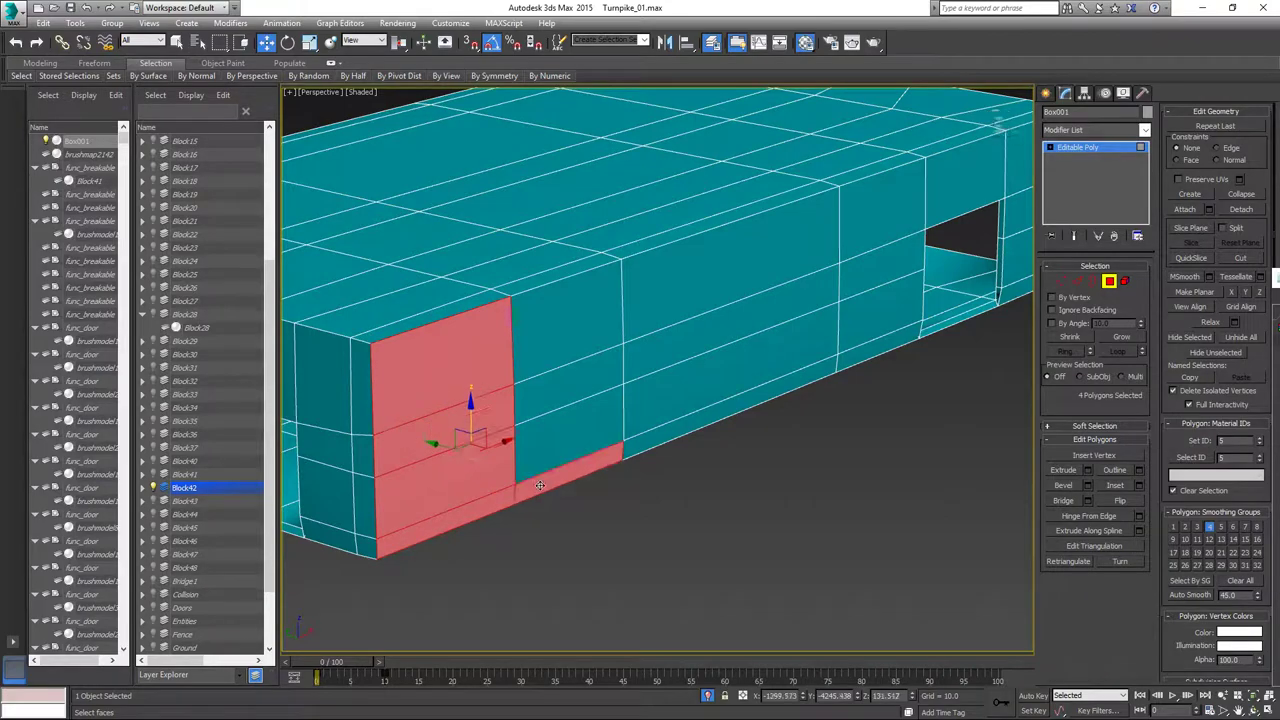
ctrl+click(570, 433)
ctrl+click(594, 327)
Add the long wall's wide third column and the lower two polygons of the column beside the doorway to the selection.
ctrl+click(689, 309)
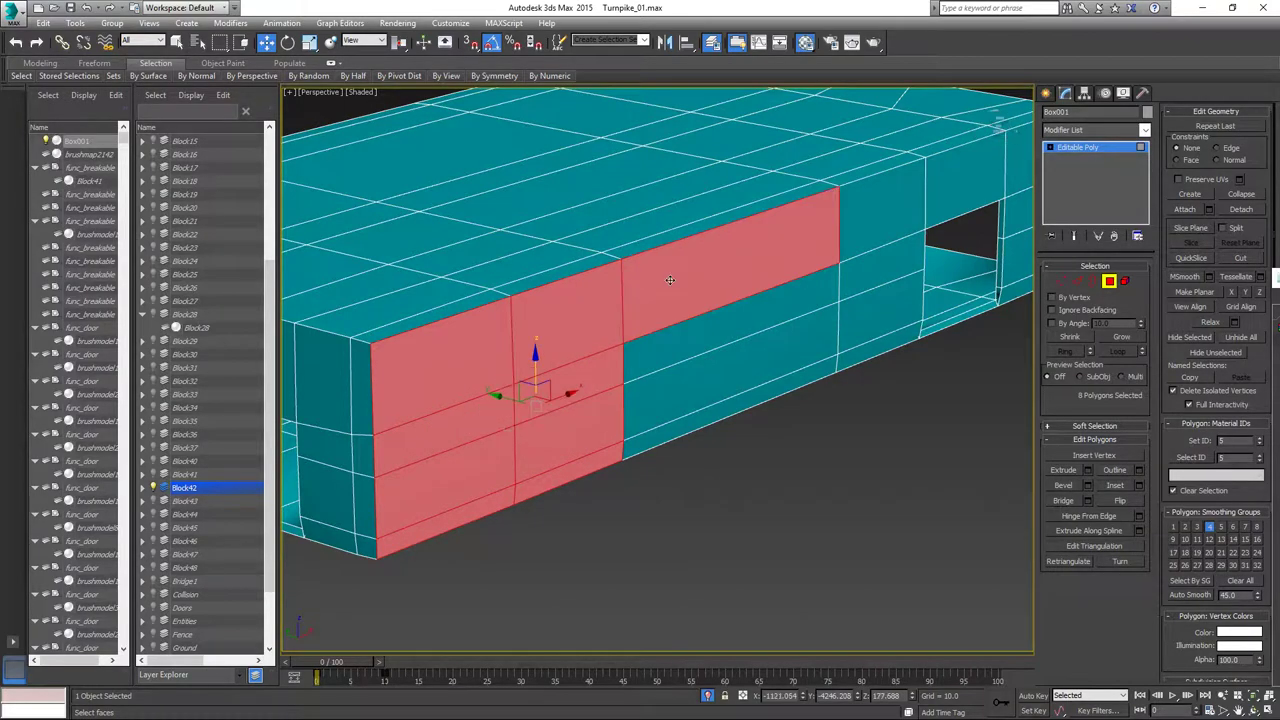
ctrl+click(698, 333)
ctrl+click(717, 366)
ctrl+click(729, 400)
ctrl+click(863, 347)
ctrl+click(873, 305)
key(ctrl+z)
ctrl+click(882, 294)
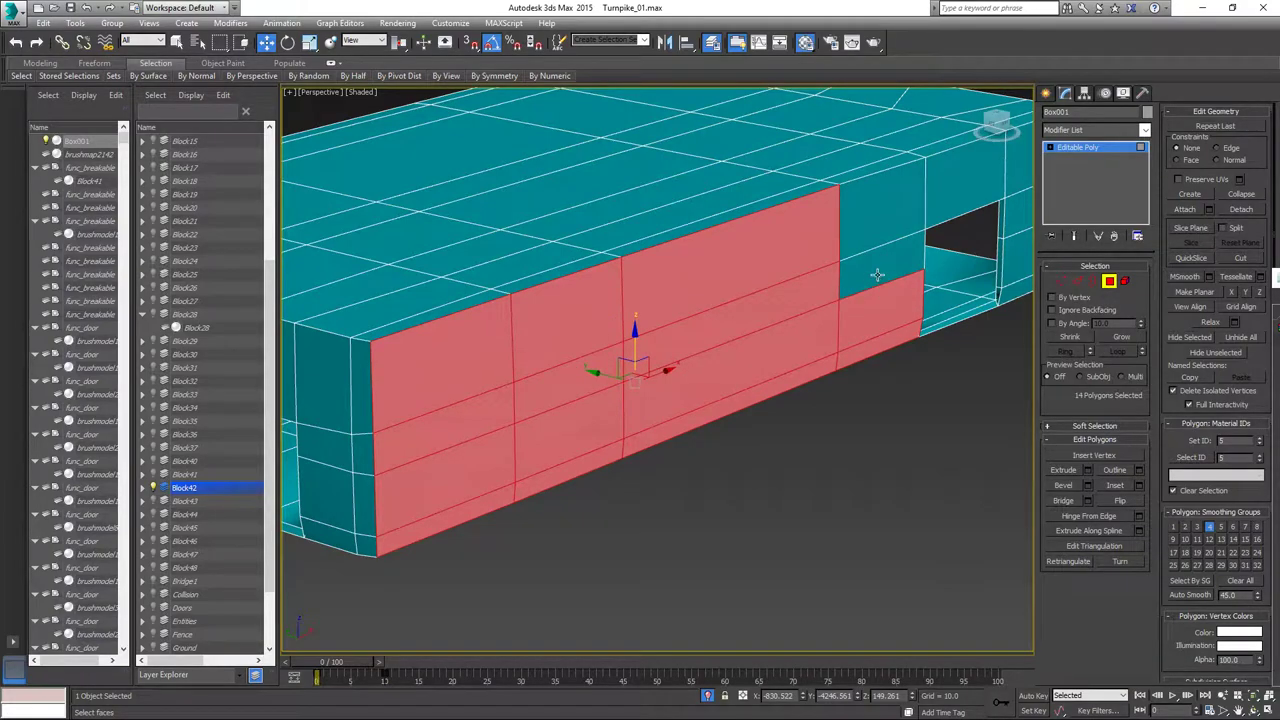
Add the remaining polygons before, above and beyond the doorway, and make the long side wall planar along the Y axis.
ctrl+click(877, 262)
ctrl+click(876, 234)
ctrl+click(938, 204)
middle_drag(958, 297, 764, 292)
ctrl+click(777, 274)
ctrl+click(801, 322)
ctrl+click(800, 360)
ctrl+click(804, 403)
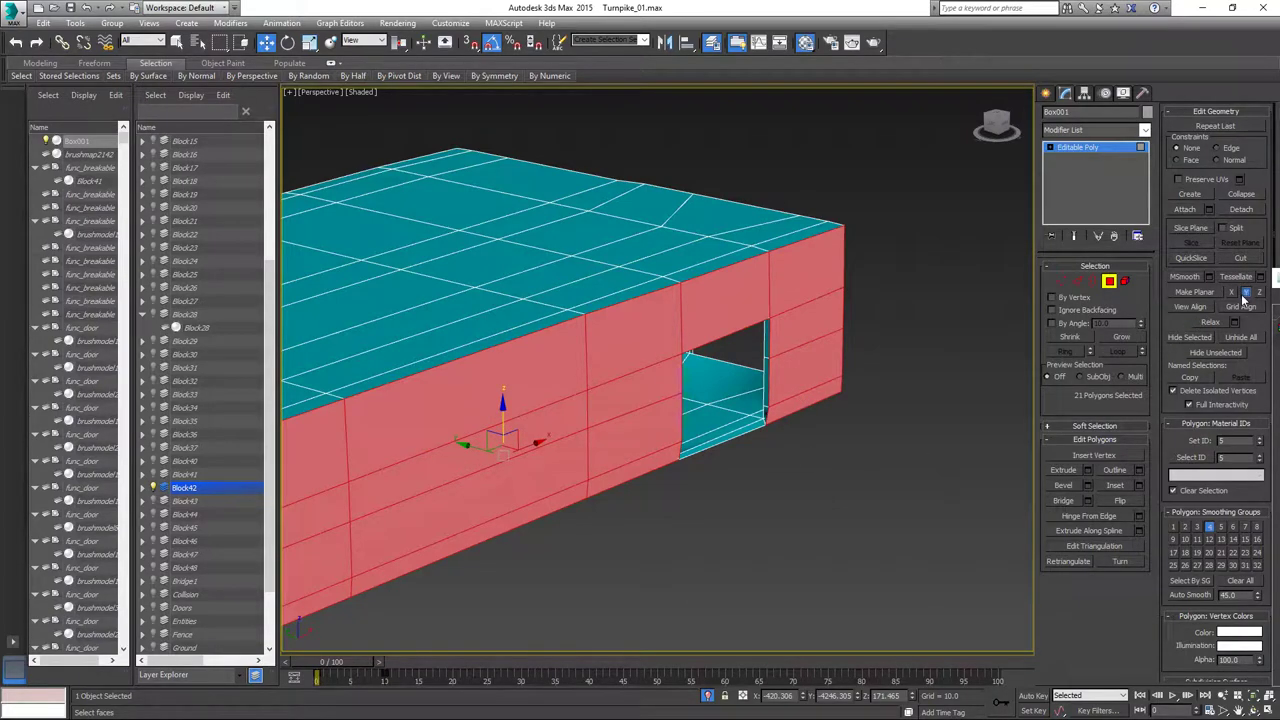
Select the full top row of polygons on the end wall with the two narrow doorways.
alt+middle_drag(534, 500, 791, 424)
scroll(683, 509, down, 5)
alt+middle_drag(683, 509, 683, 457)
scroll(683, 457, up, 2)
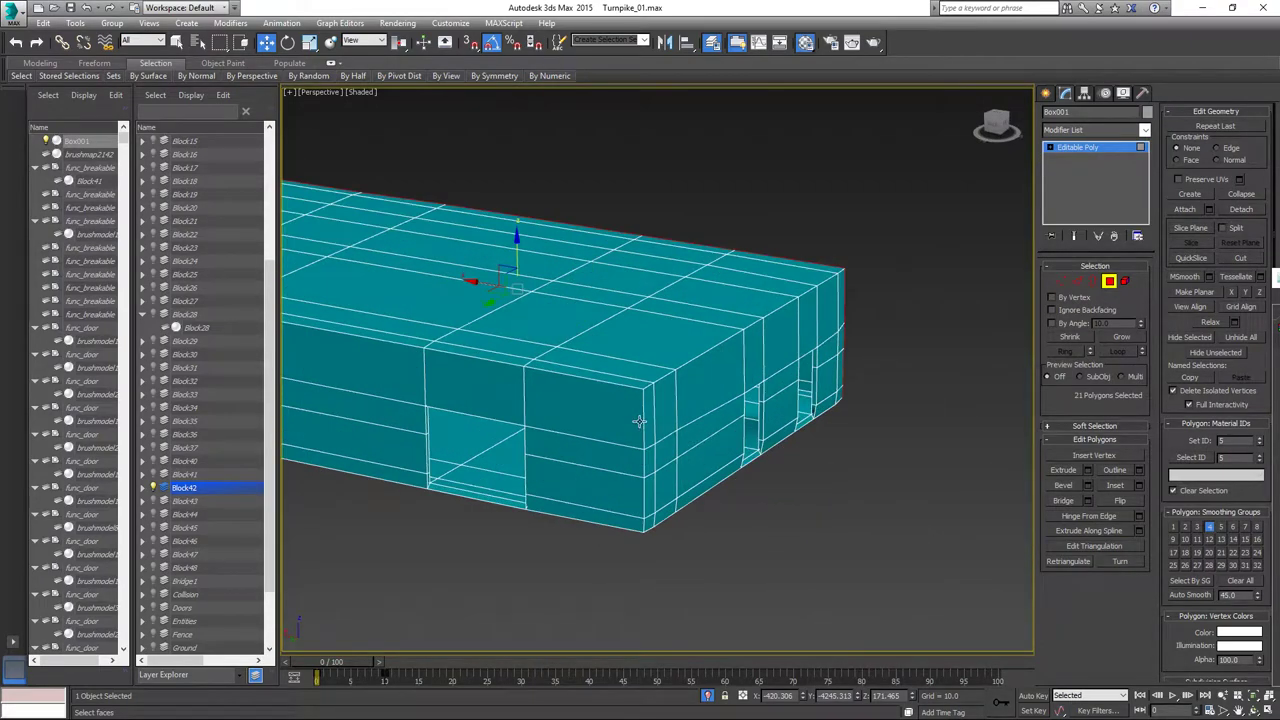
click(648, 410)
ctrl+click(665, 400)
ctrl+click(710, 385)
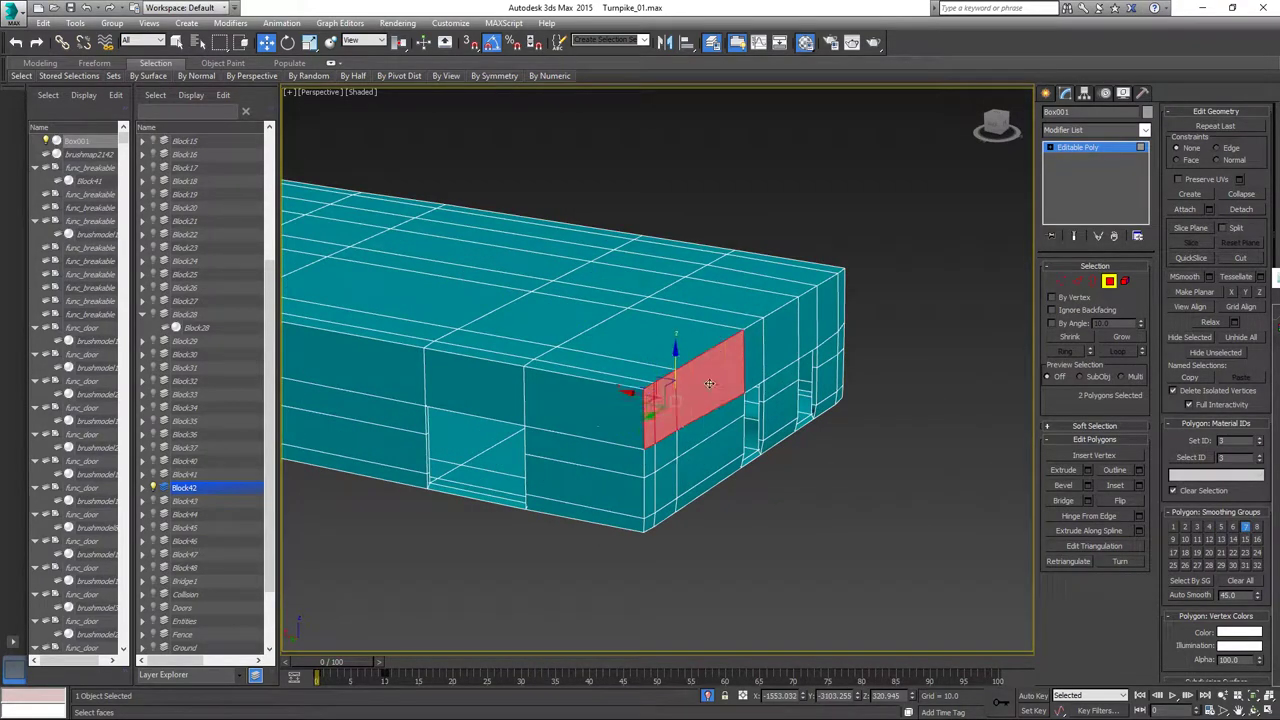
ctrl+click(766, 349)
ctrl+click(756, 350)
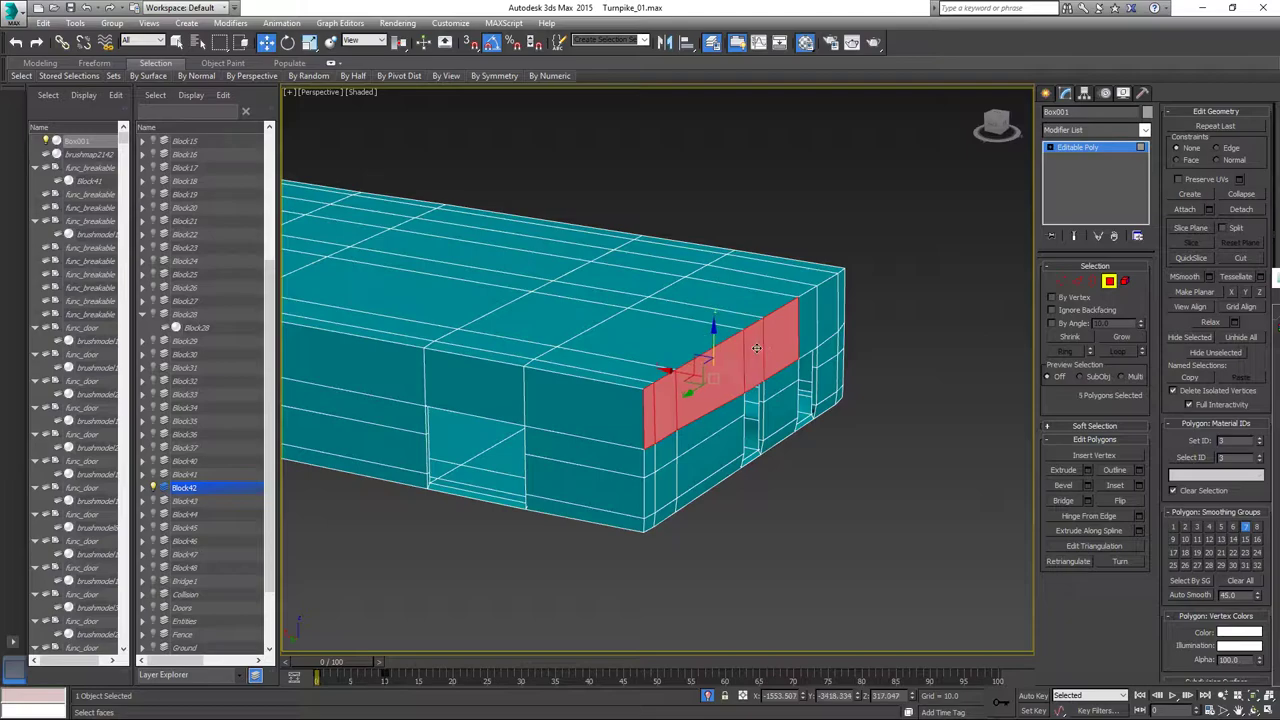
ctrl+click(805, 323)
ctrl+click(826, 306)
ctrl+click(840, 292)
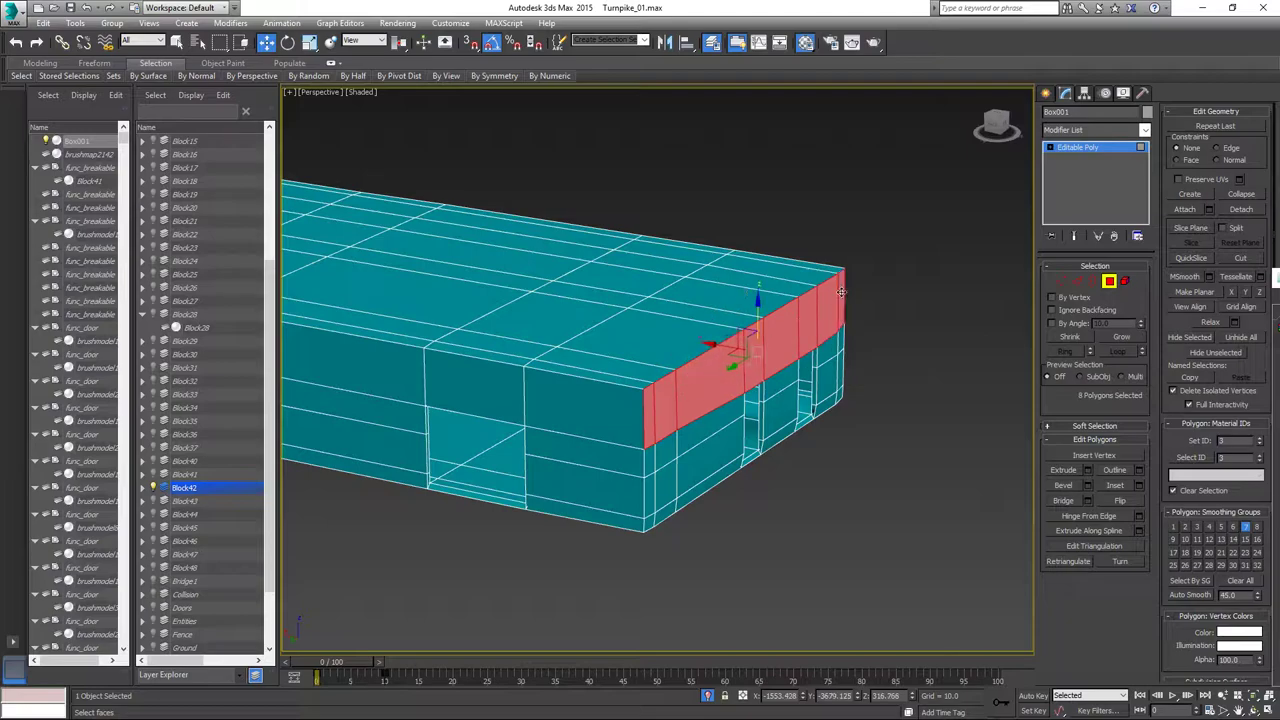
Add the polygons below the top row at the far corner and between the two doorways to the selection.
ctrl+click(839, 359)
ctrl+click(837, 370)
ctrl+click(838, 366)
ctrl+click(841, 372)
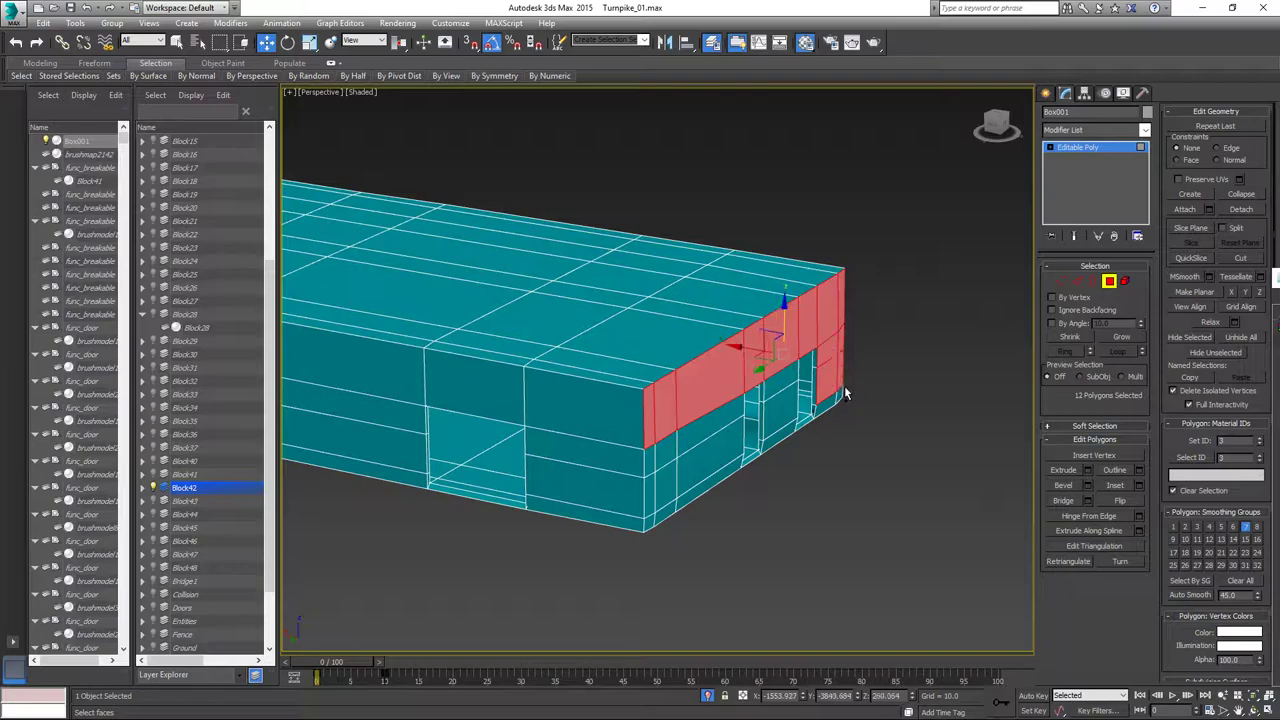
ctrl+click(839, 394)
ctrl+click(822, 403)
ctrl+click(786, 432)
ctrl+click(784, 421)
ctrl+click(784, 384)
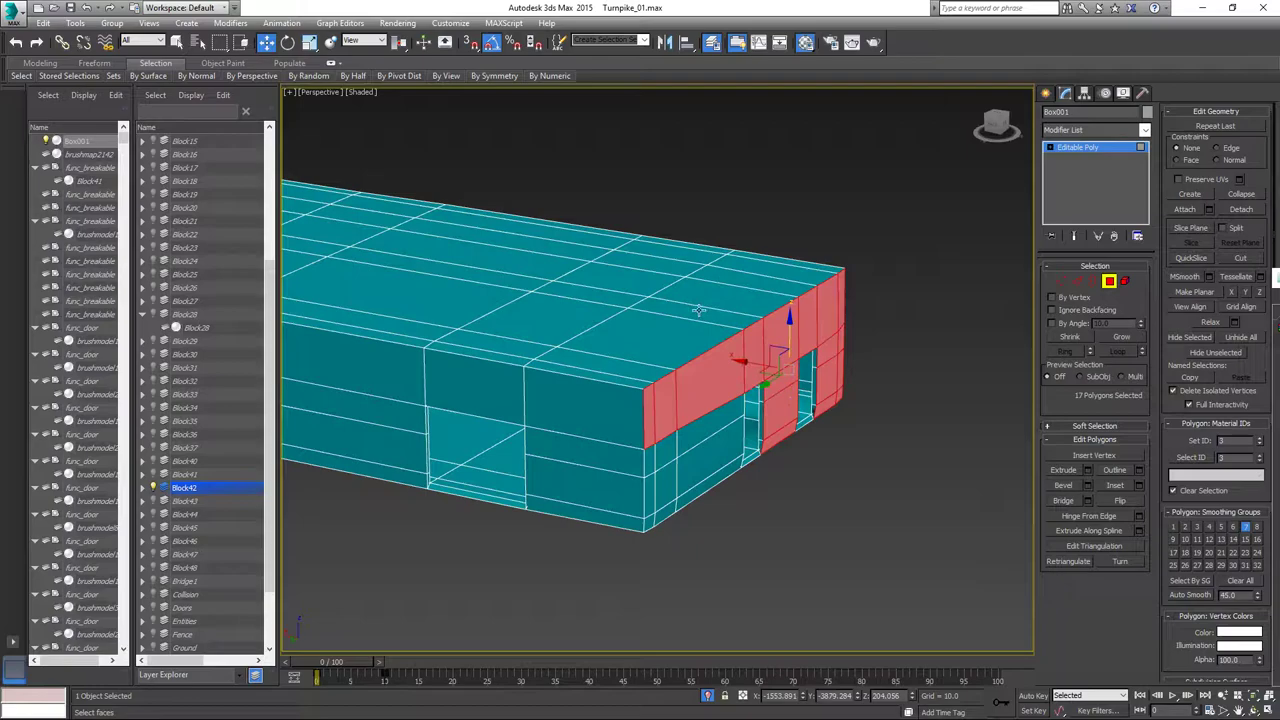
Add the remaining polygons between the nearer doorway and the near corner to complete the end wall's selection.
ctrl+click(730, 424)
ctrl+click(720, 465)
ctrl+click(707, 487)
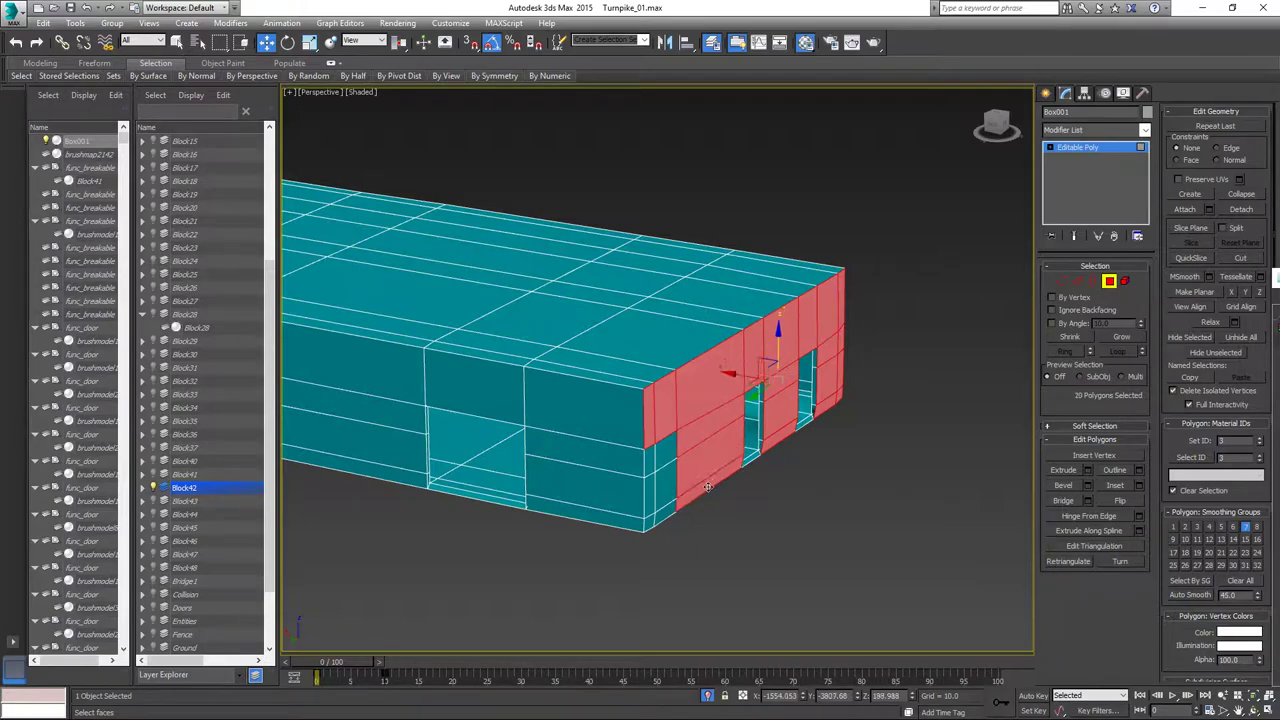
ctrl+click(668, 510)
ctrl+click(670, 482)
ctrl+click(660, 460)
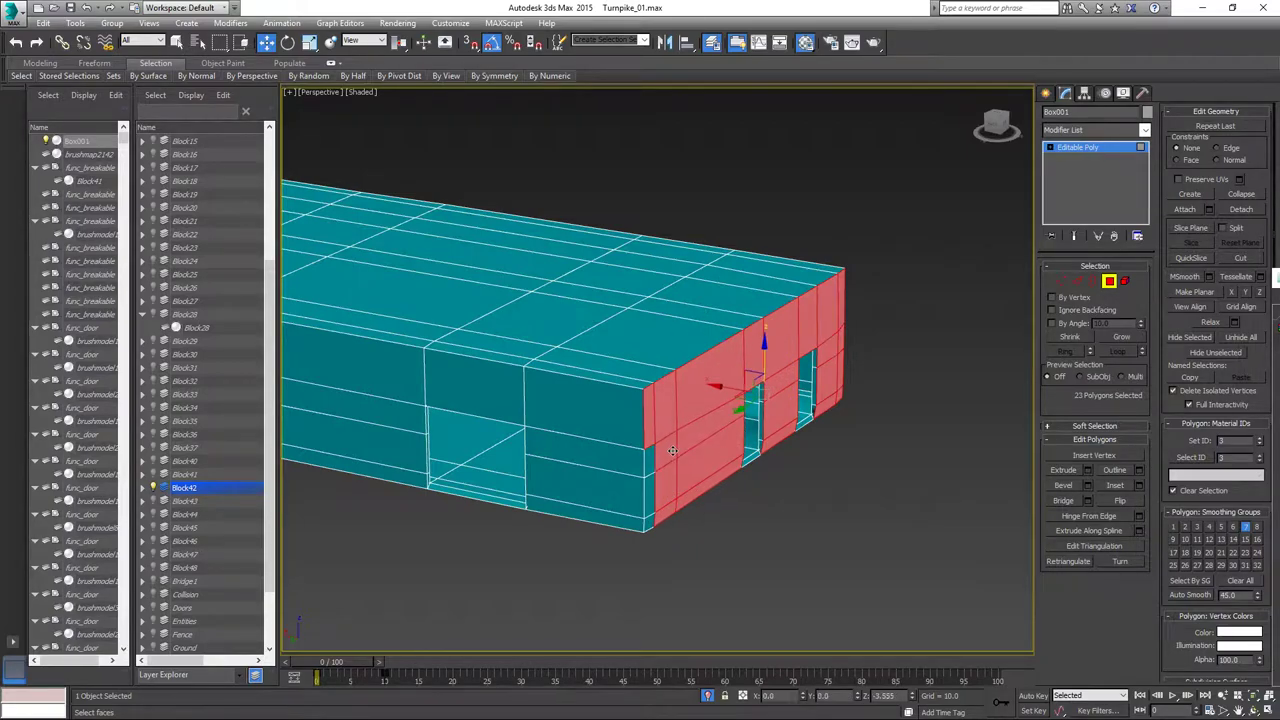
ctrl+click(648, 468)
ctrl+click(652, 490)
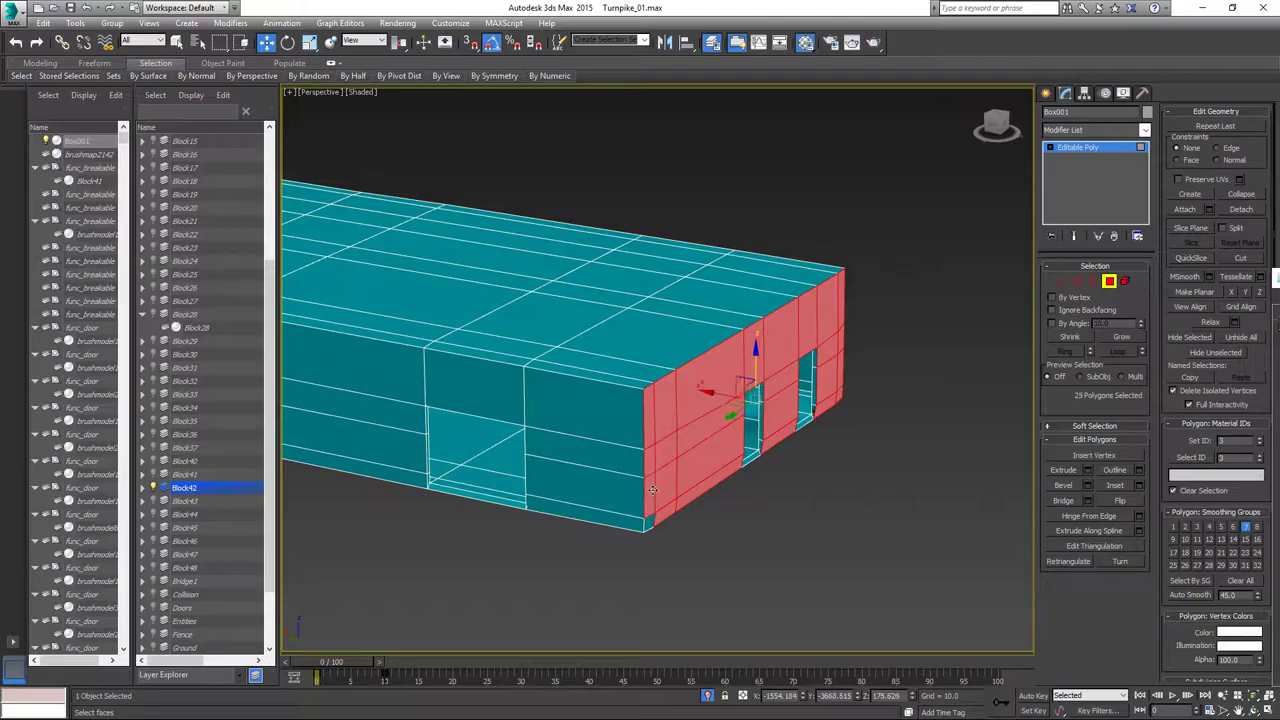
ctrl+click(659, 519)
key(ctrl+z)
ctrl+click(649, 523)
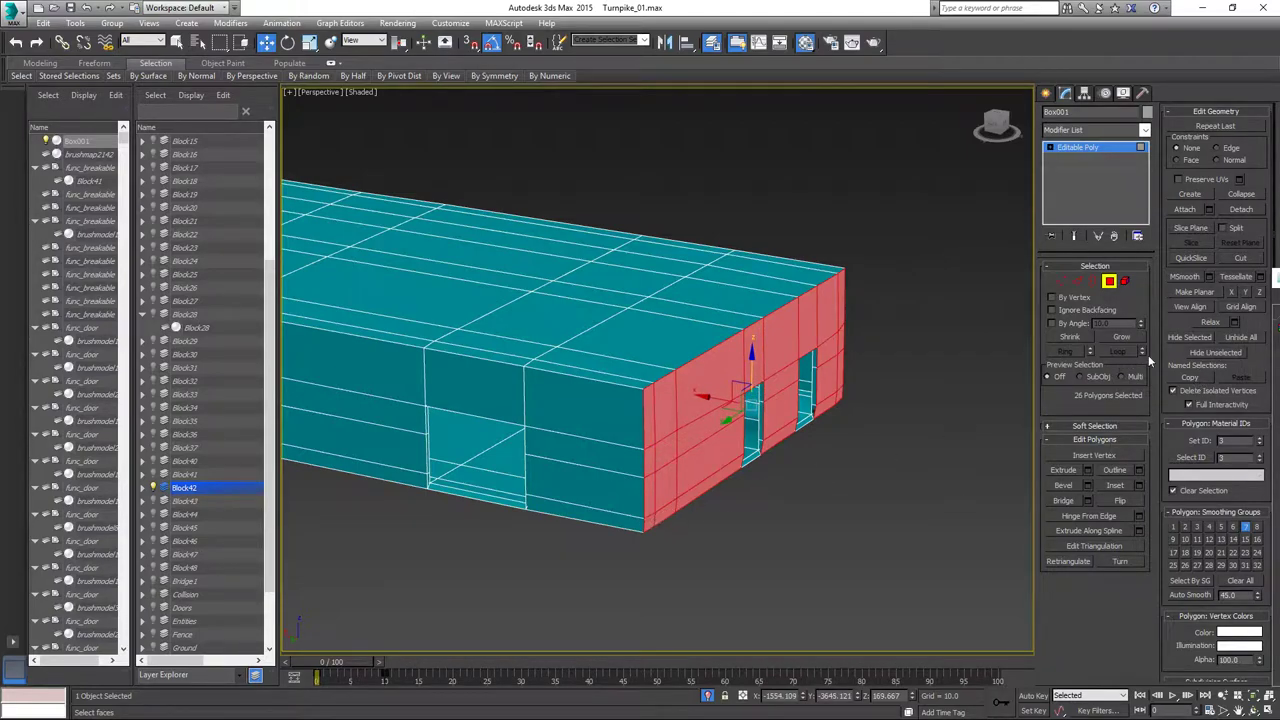
Make the selected end wall polygons planar along the X axis, undoing a trial along Y, and check the box from above.
click(1248, 294)
key(ctrl+z)
mouse_move(810, 500)
alt+middle_down()
mouse_move(800, 451)
mouse_move(908, 486)
mouse_move(883, 534)
mouse_move(810, 521)
alt+middle_up()
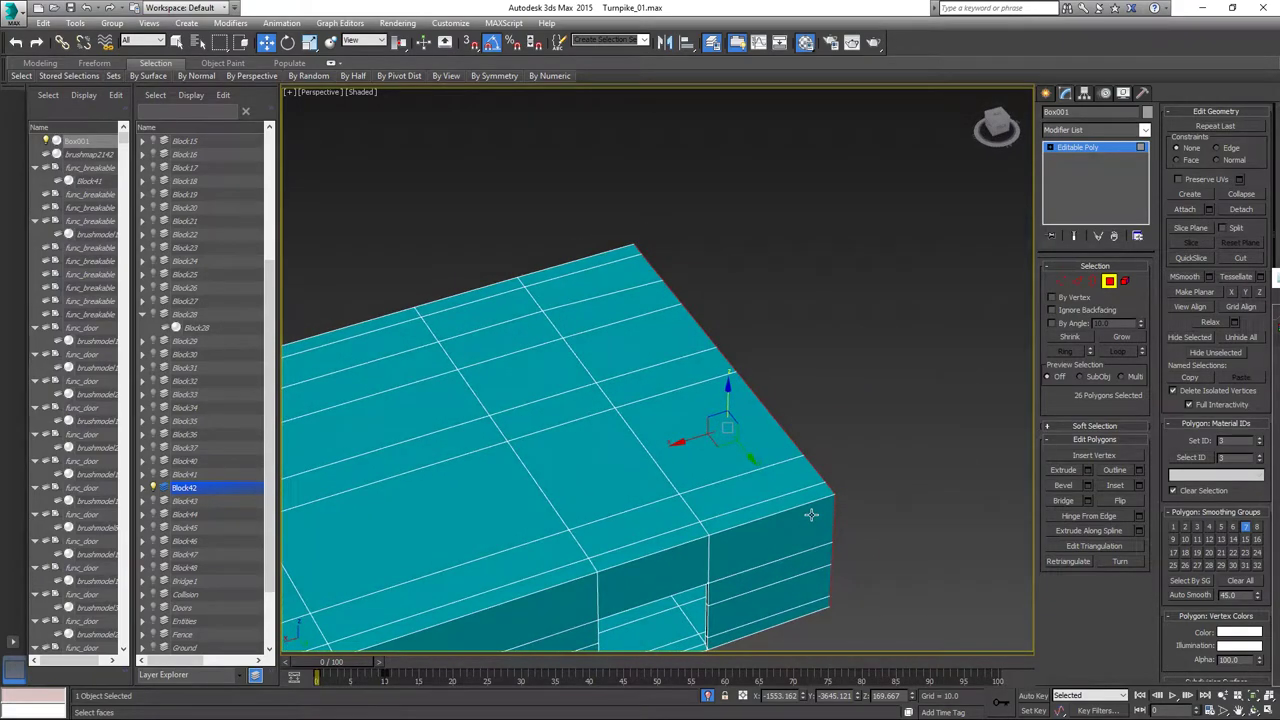
key(t)
key(z)
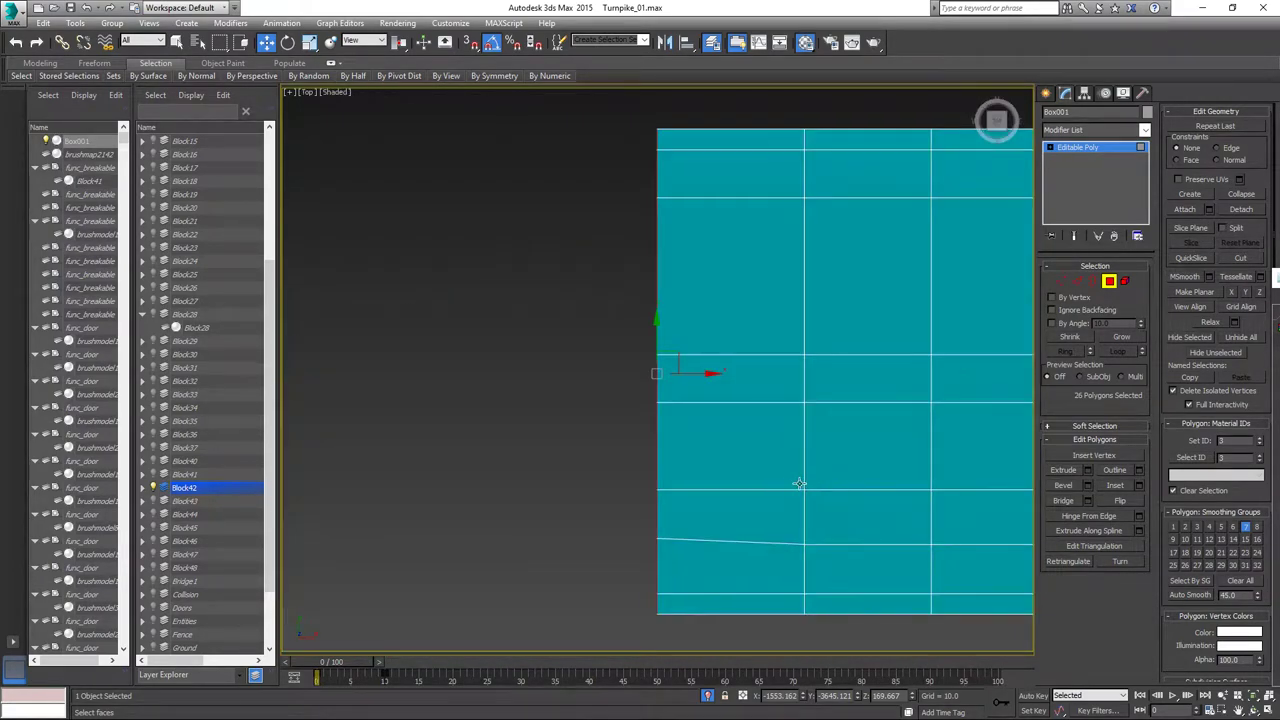
scroll(757, 475, up, 2)
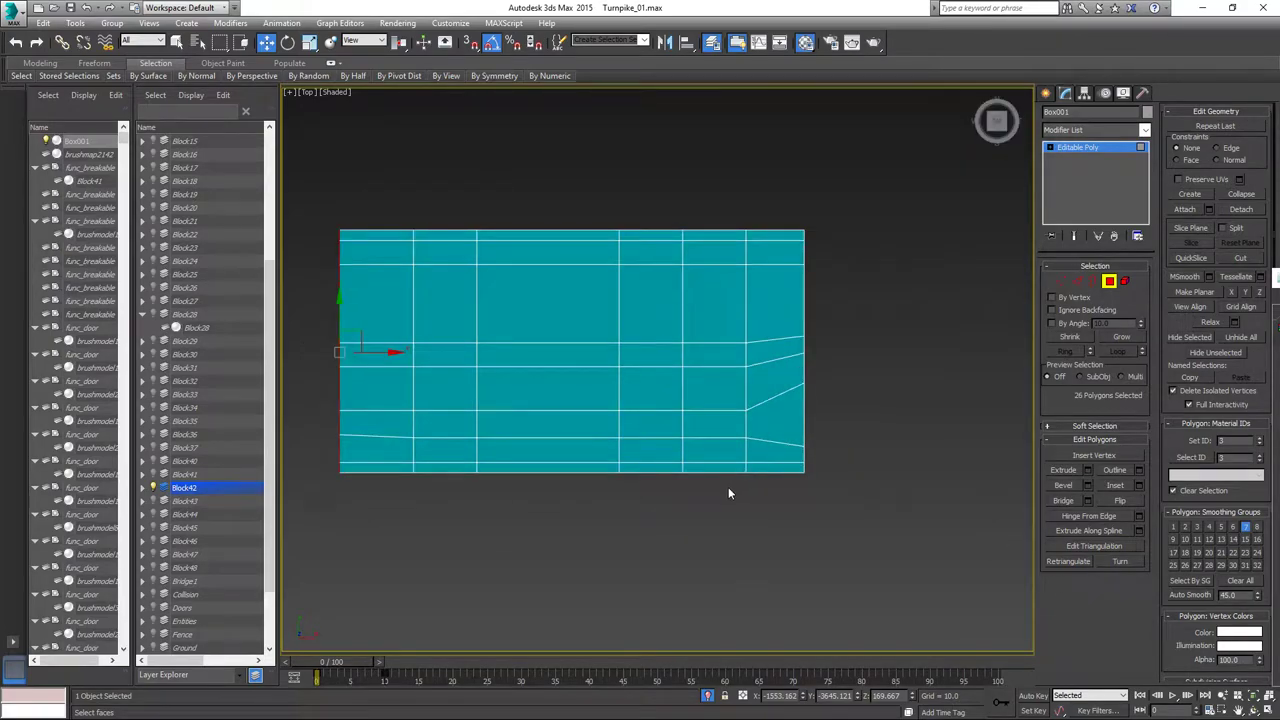
Scrub the timeline to frame 15 and look at the room box from its front side.
drag(320, 665, 390, 660)
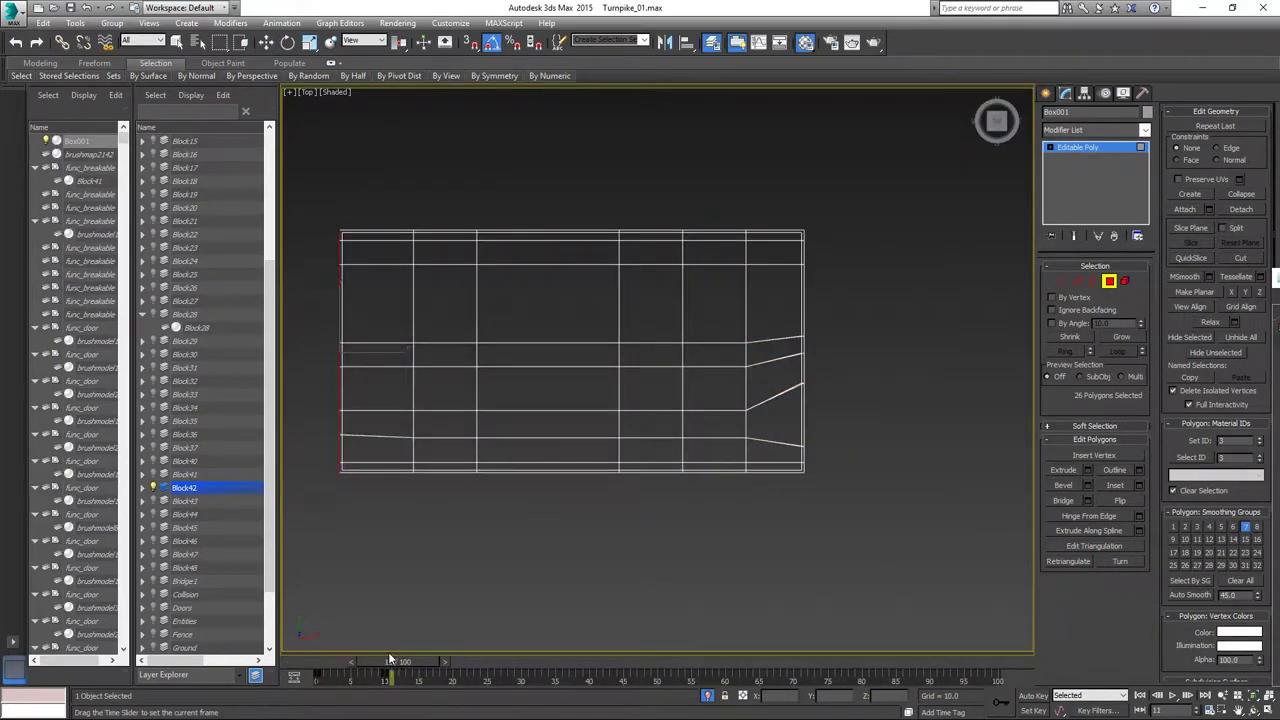
mouse_move(386, 652)
mouse_down()
mouse_move(422, 649)
mouse_move(397, 652)
mouse_move(407, 647)
mouse_up()
key(w)
alt+middle_drag(725, 444, 744, 318)
click(987, 121)
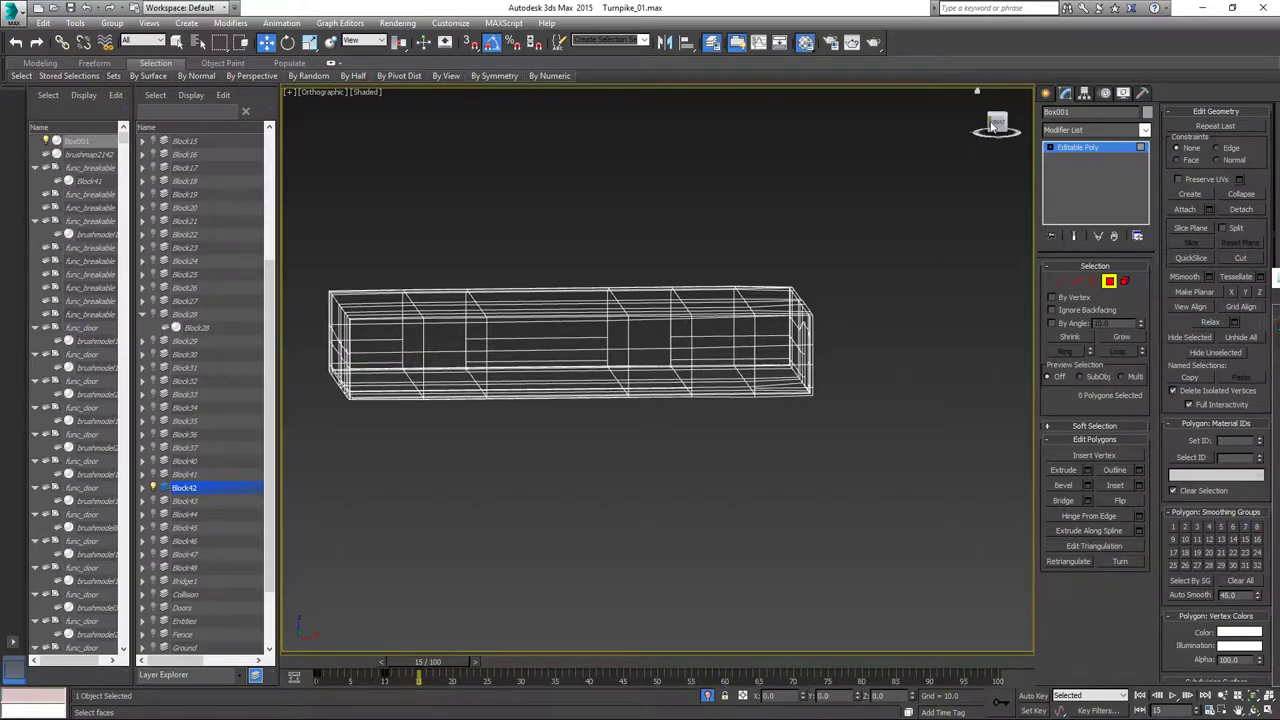
Leave polygon editing on the room box and return the timeline to frame 0.
click(996, 122)
alt+middle_drag(680, 387, 744, 458)
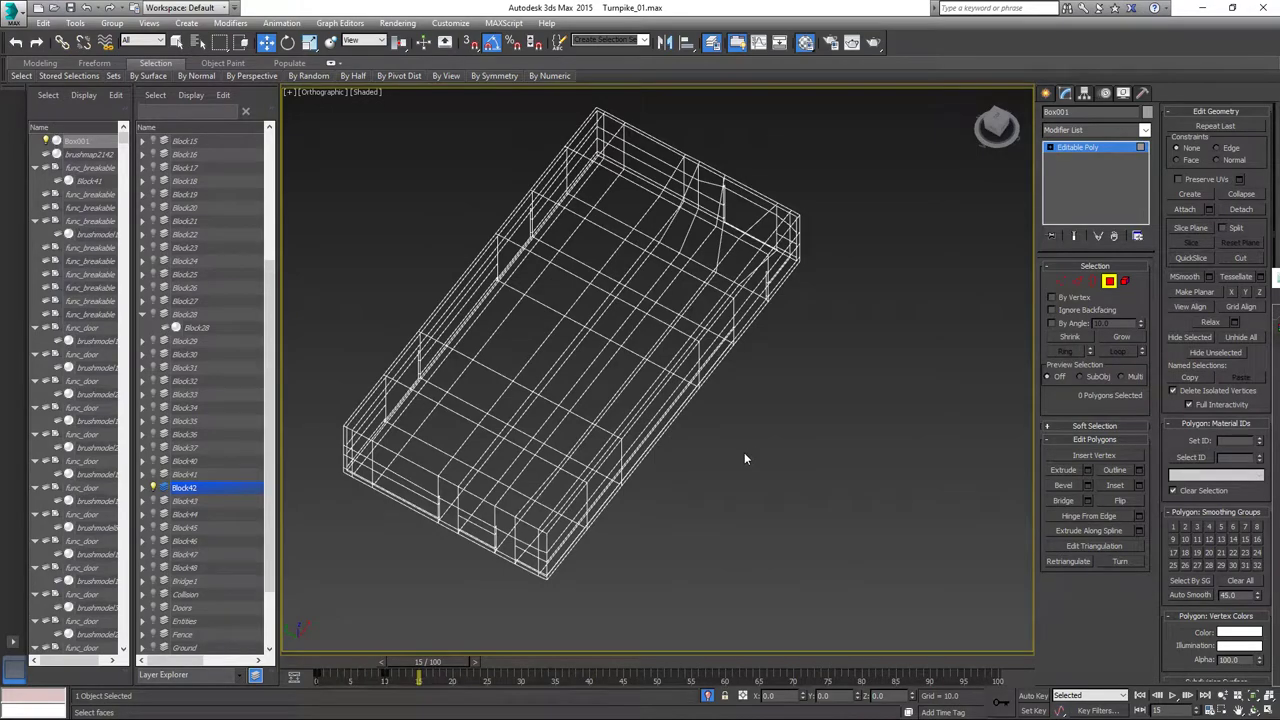
key(F3)
click(1112, 281)
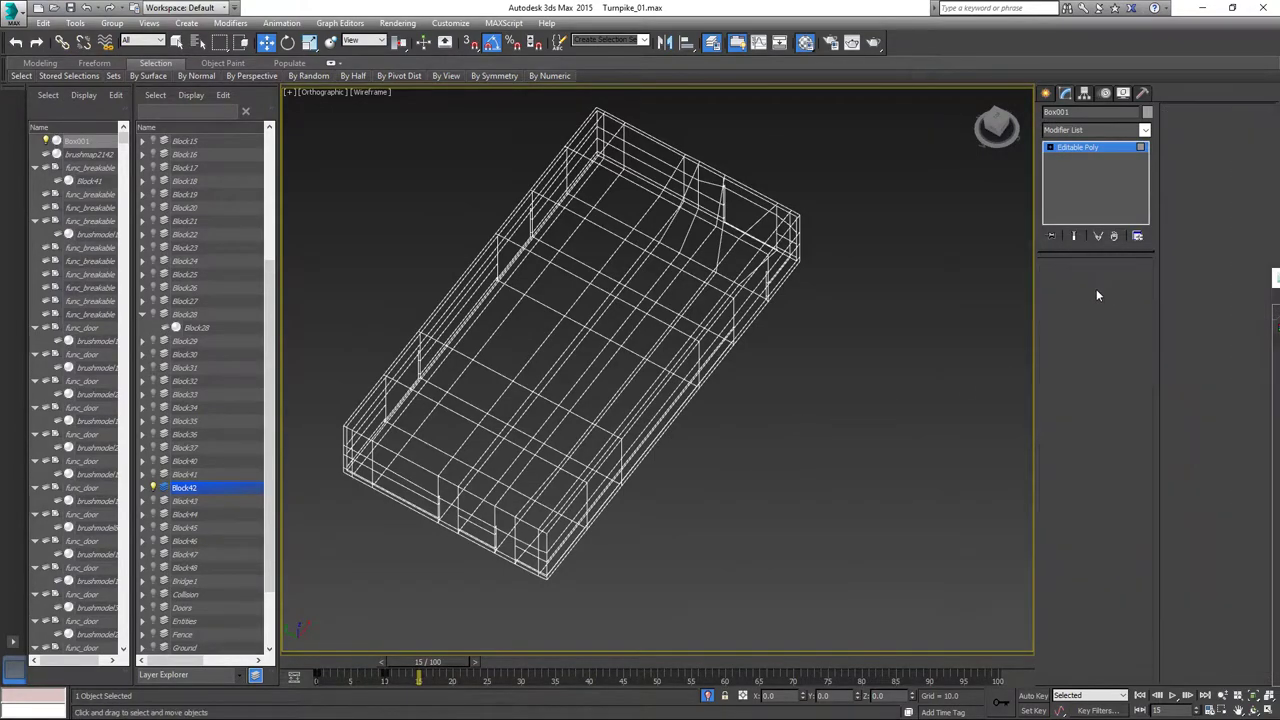
key(F3)
middle_drag(849, 381, 829, 403)
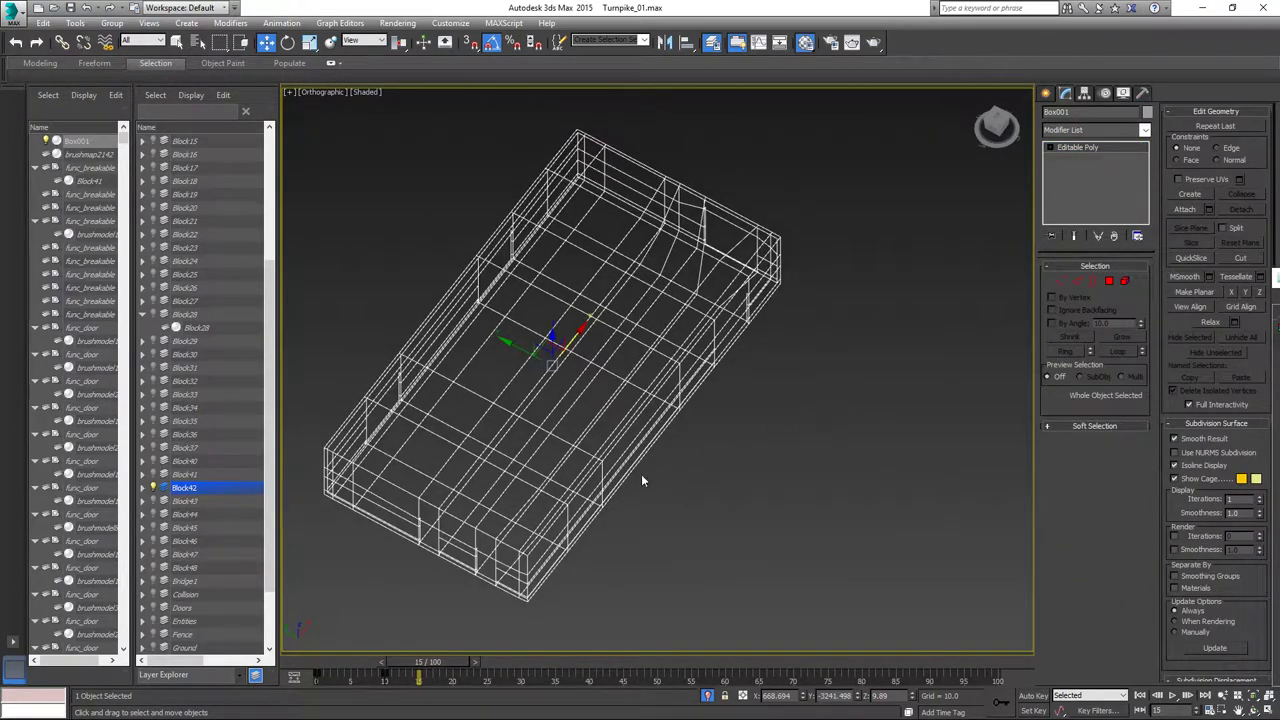
drag(434, 666, 222, 682)
Try selecting the ring of short vertical edges at the foot of the wall beside the doorway.
mouse_move(613, 537)
alt+middle_down()
mouse_move(795, 452)
mouse_move(768, 438)
alt+middle_up()
scroll(768, 438, up, 2)
scroll(767, 443, up, 10)
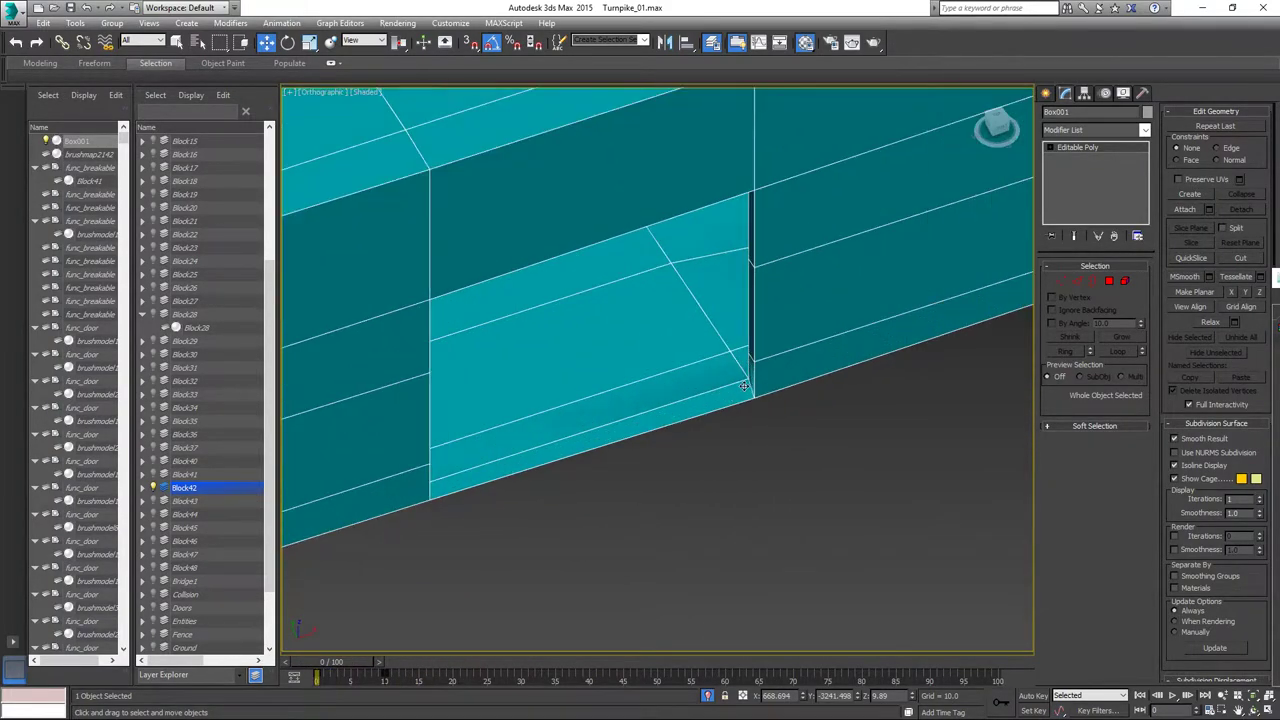
middle_drag(788, 263, 793, 470)
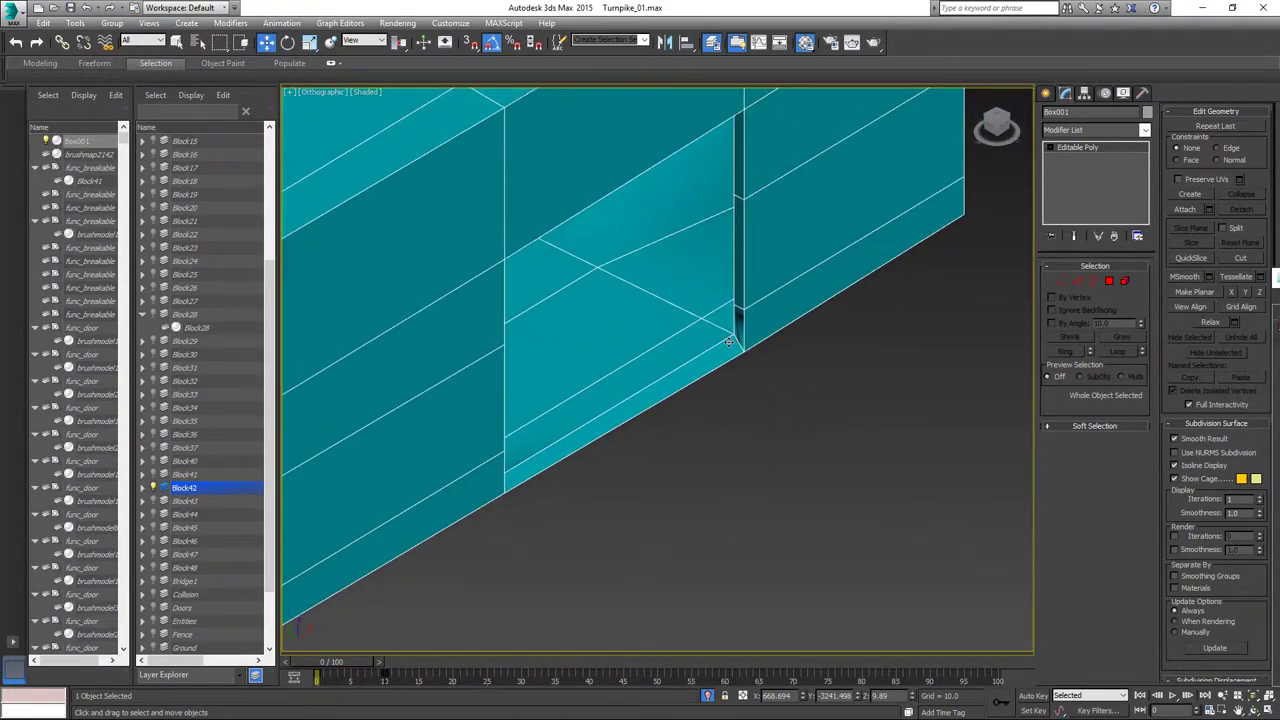
click(1077, 282)
click(745, 334)
click(1064, 350)
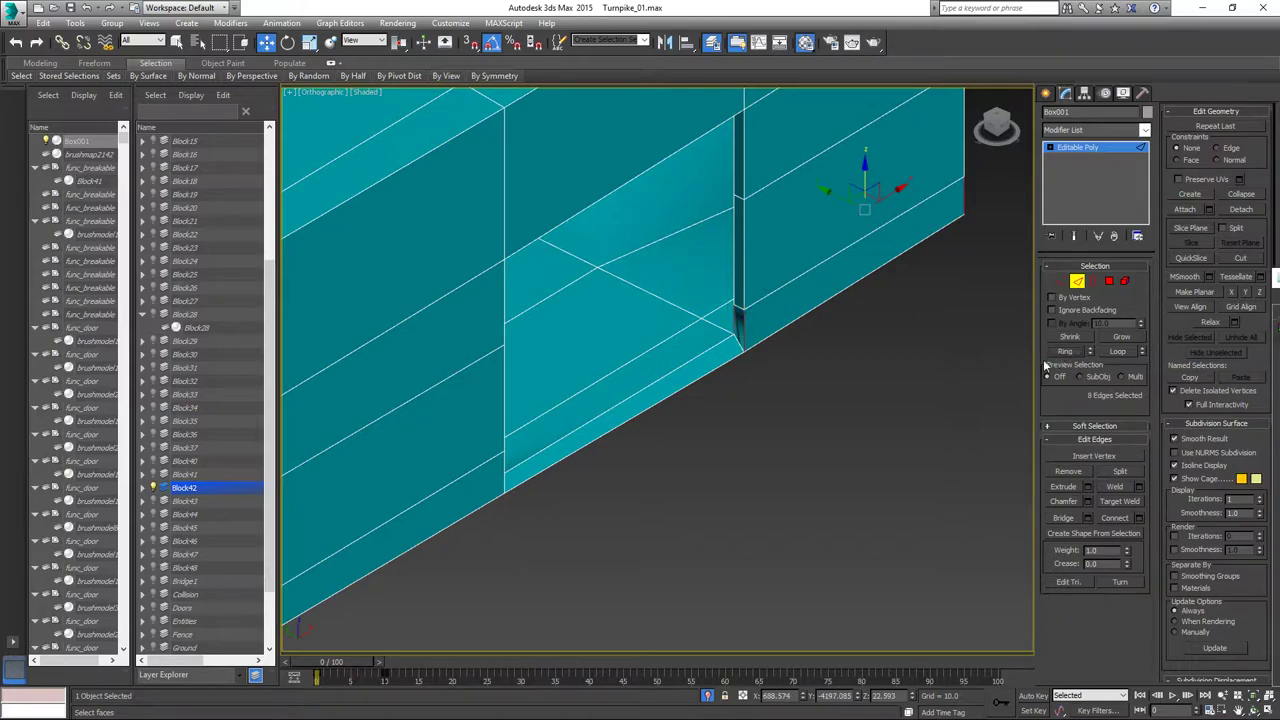
Add another short base edge farther along the walls to the edge selection and look at the end wall straight on.
middle_drag(622, 391, 671, 339)
scroll(671, 339, down, 5)
middle_drag(542, 516, 817, 389)
scroll(622, 435, up, 3)
ctrl+click(547, 446)
alt+middle_drag(548, 446, 720, 409)
middle_drag(835, 358, 829, 361)
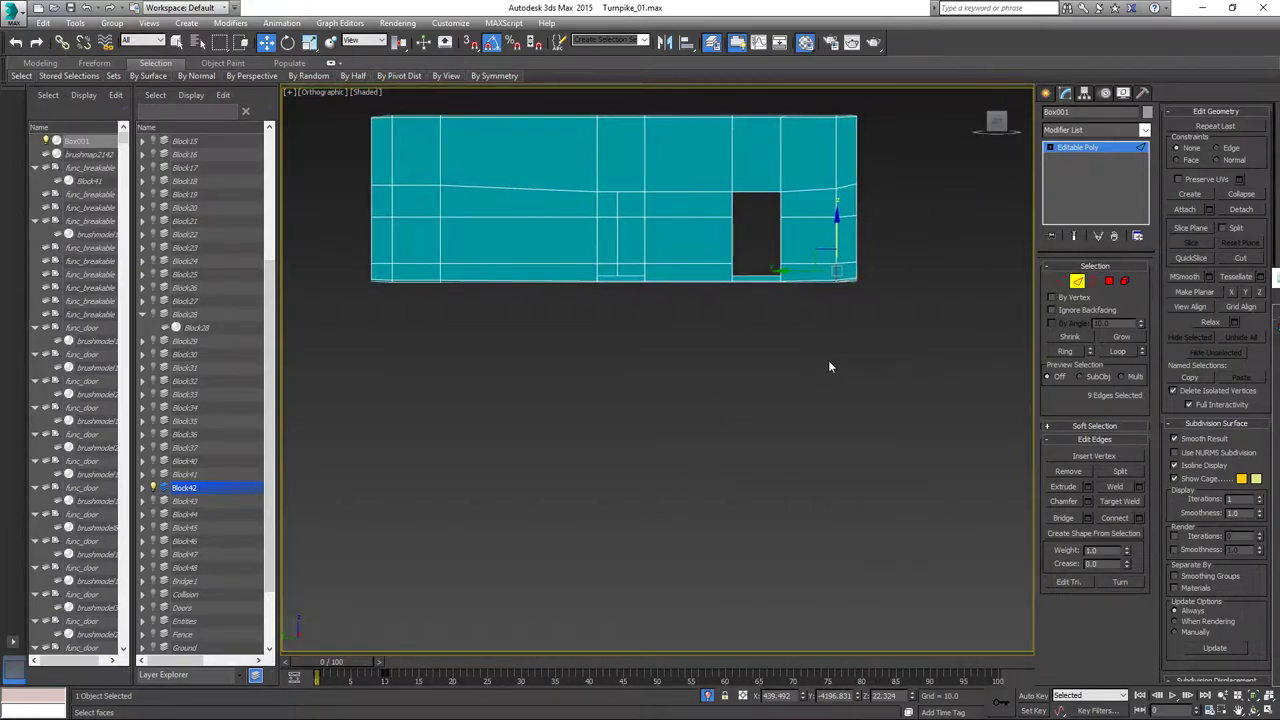
Examine the box's underside and the slanted bottom edges of its walls from below and in the front view.
click(1061, 281)
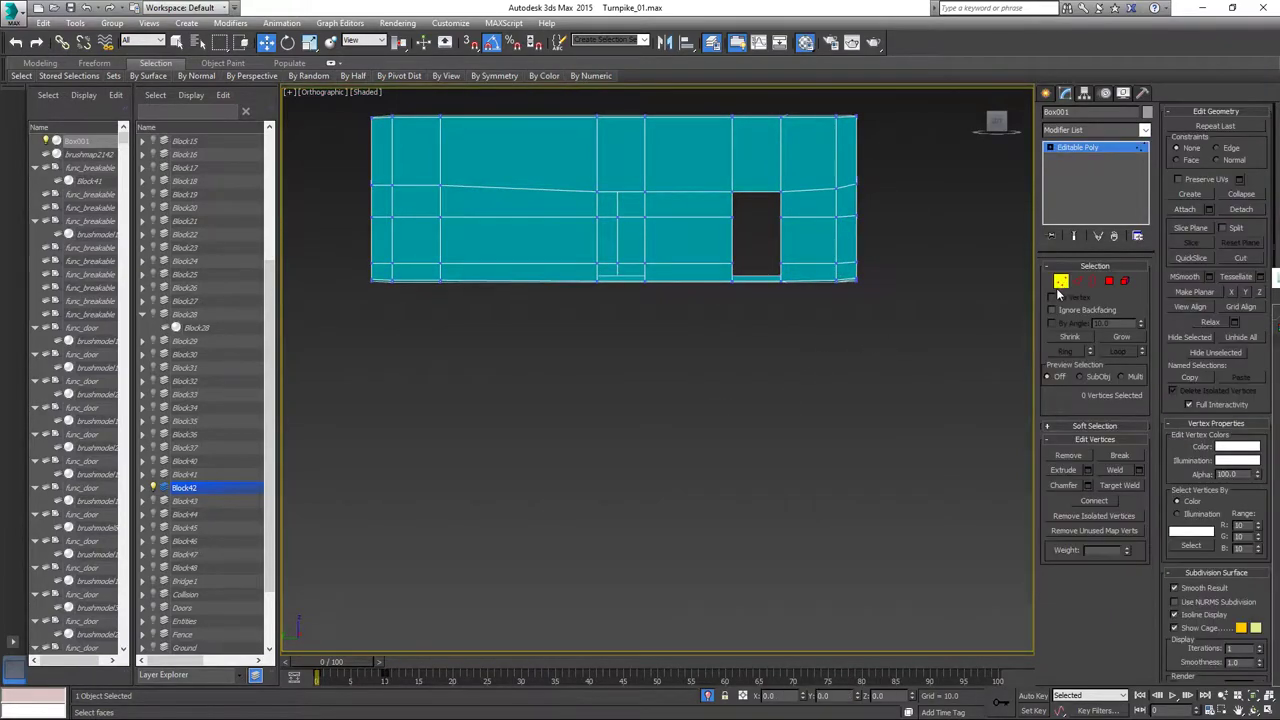
click(1108, 282)
alt+middle_drag(774, 357, 783, 343)
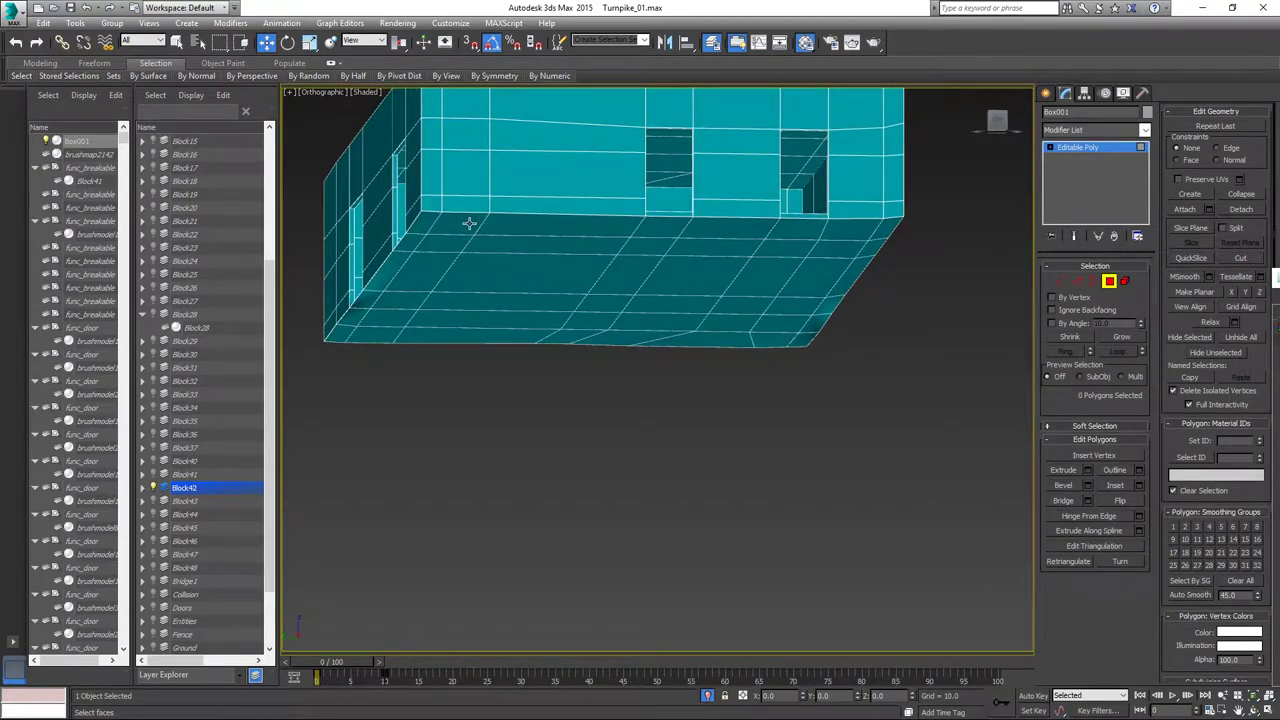
alt+middle_drag(716, 353, 728, 378)
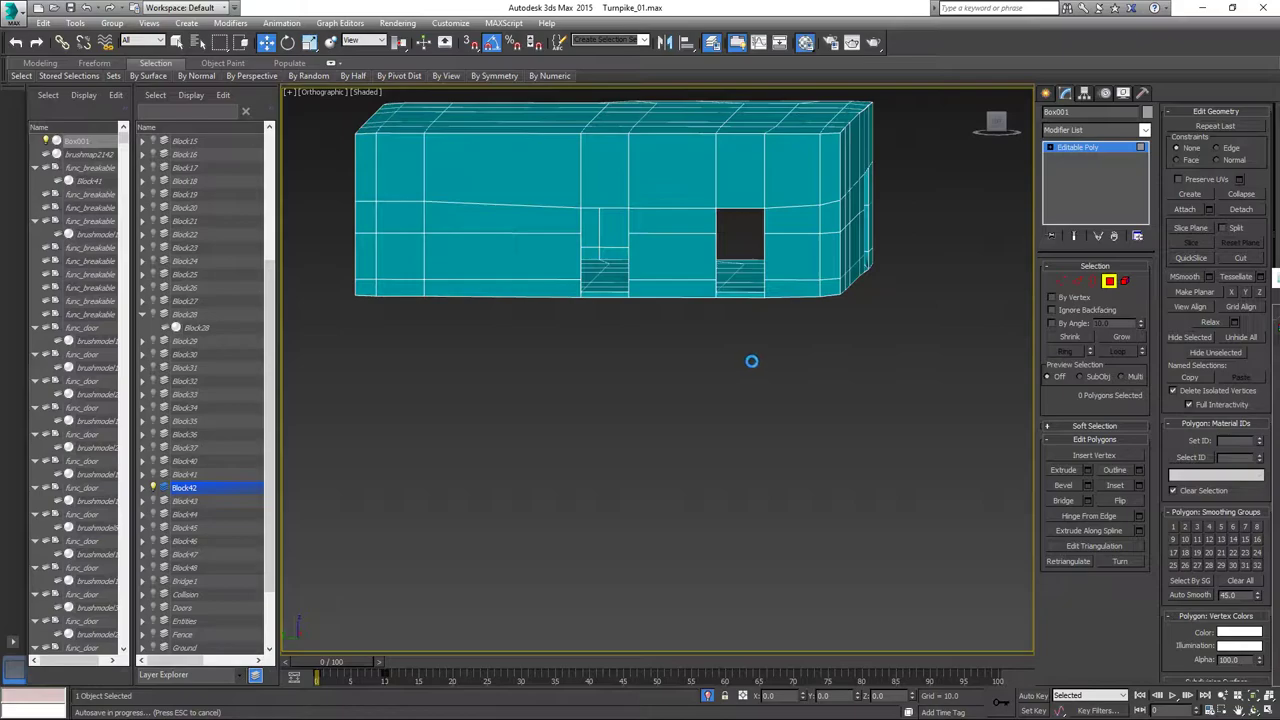
middle_drag(804, 353, 762, 397)
key(f)
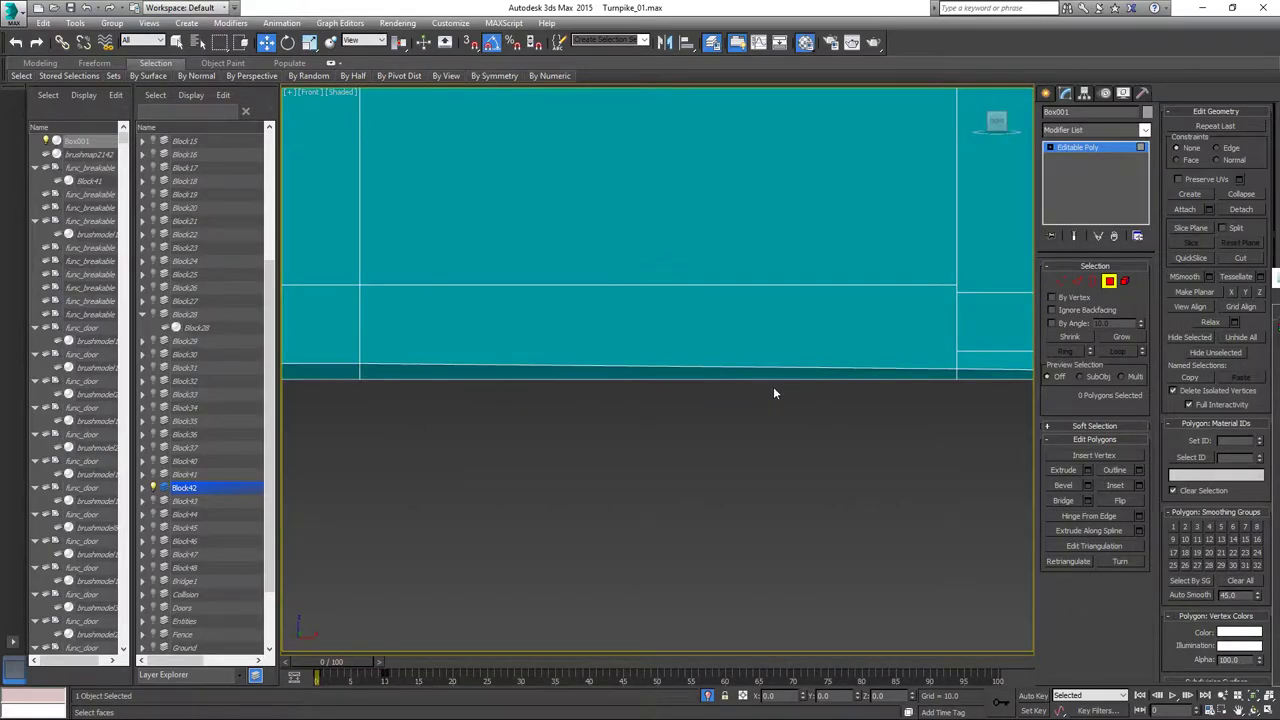
scroll(668, 400, down, 4)
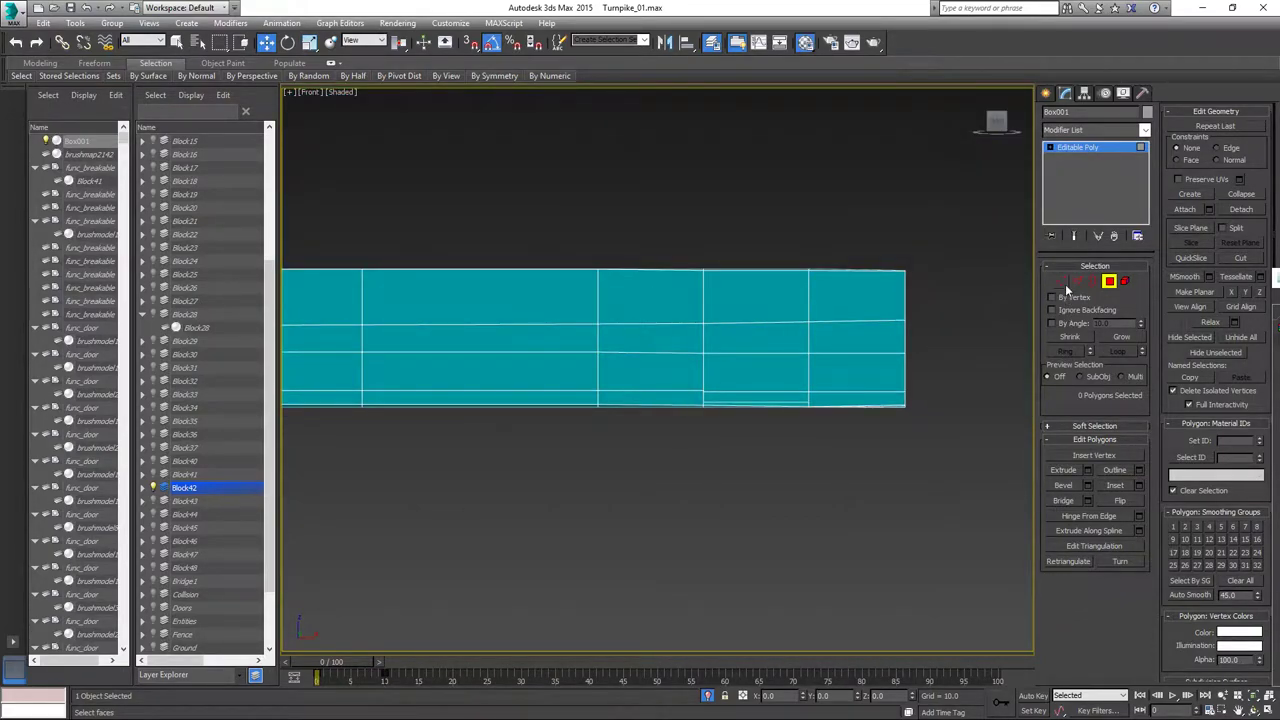
click(1062, 282)
scroll(912, 446, up, 5)
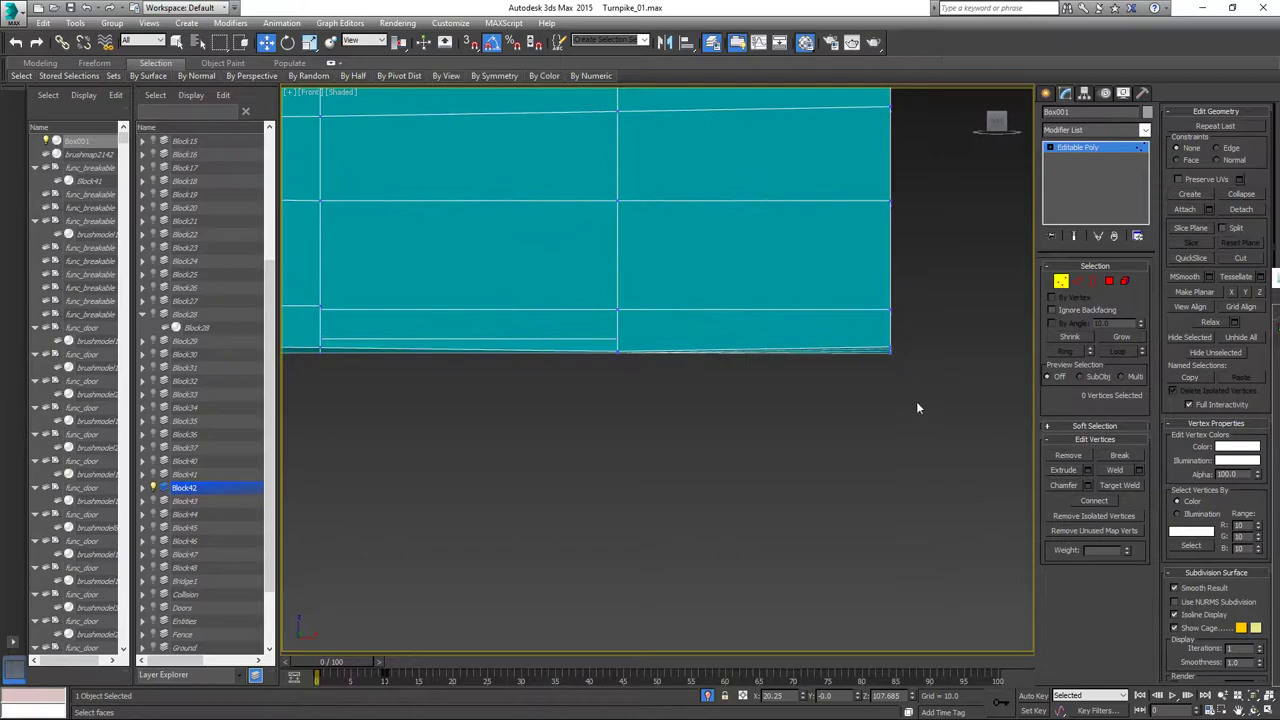
mouse_move(878, 388)
alt+middle_down()
mouse_move(862, 360)
mouse_move(908, 363)
mouse_move(928, 381)
mouse_move(880, 363)
mouse_move(871, 384)
alt+middle_up()
Select all floor polygons on the underside using By Angle at 10 and make them planar along the Z axis.
click(1106, 281)
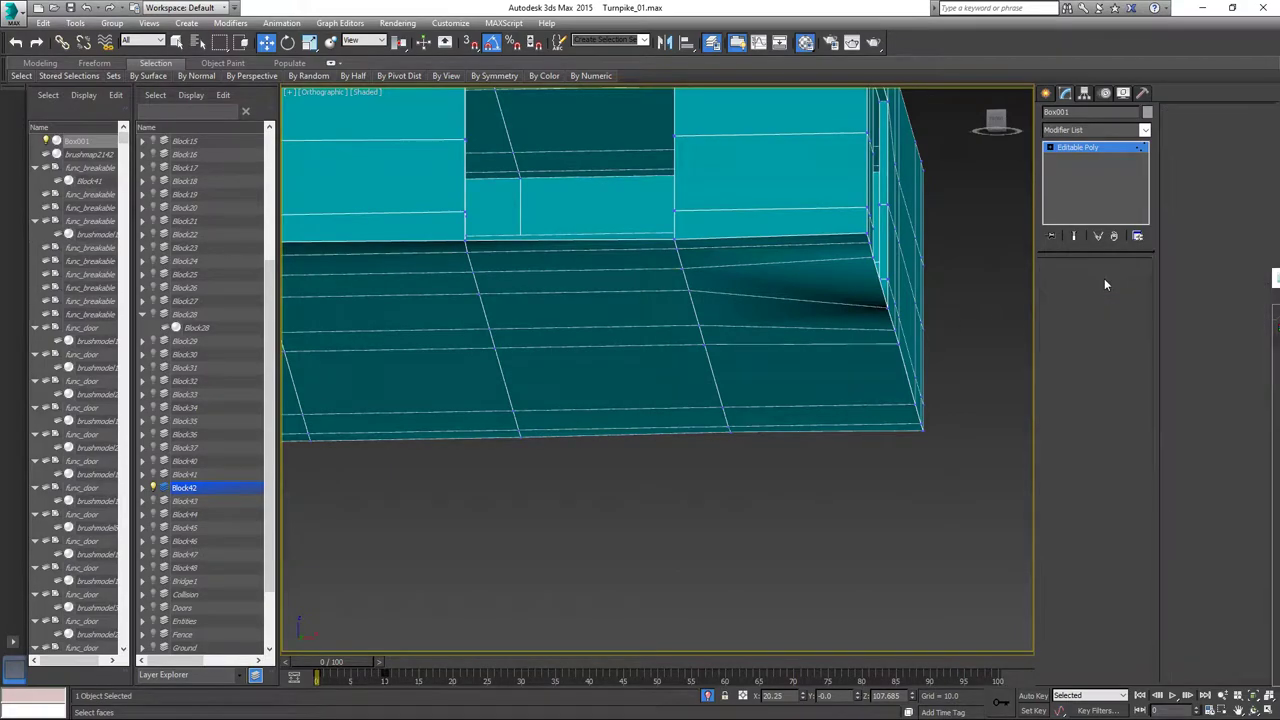
click(800, 295)
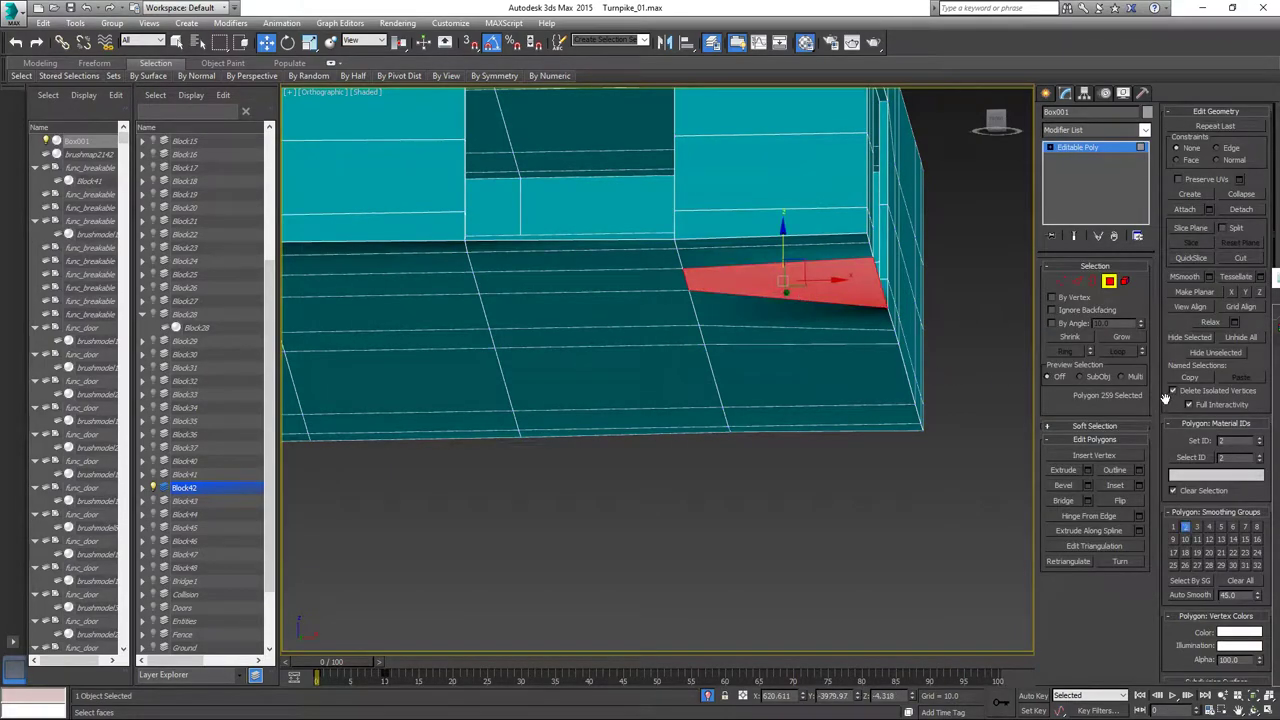
click(1051, 323)
click(757, 337)
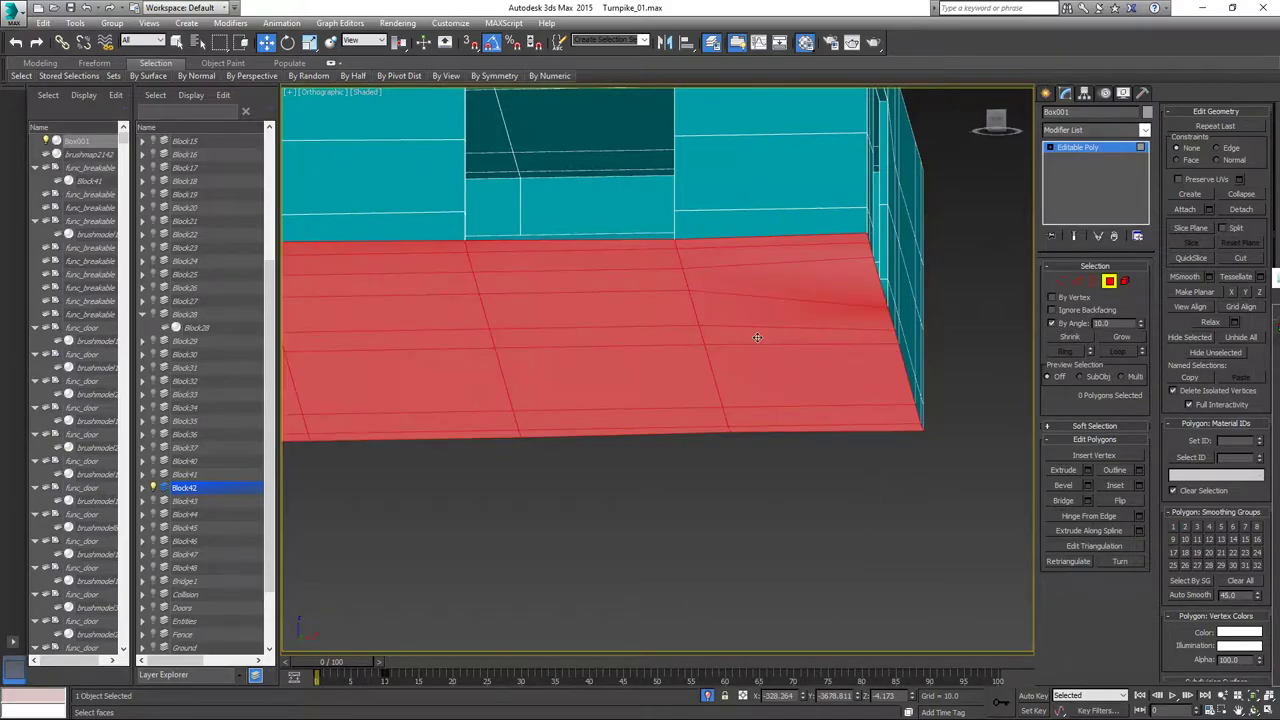
alt+middle_drag(779, 376, 869, 349)
alt+middle_drag(754, 330, 788, 361)
click(1261, 292)
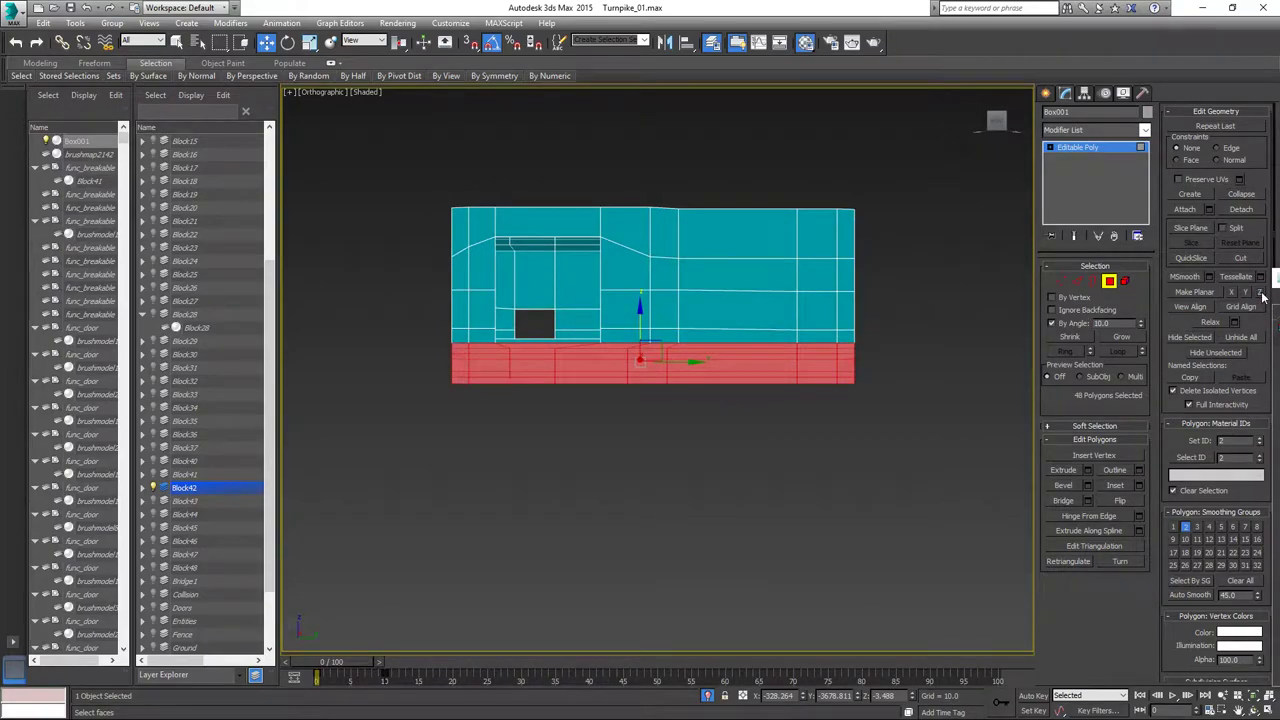
Select all polygons of the box's flat top and make them planar along the Z axis.
alt+middle_drag(764, 326, 756, 386)
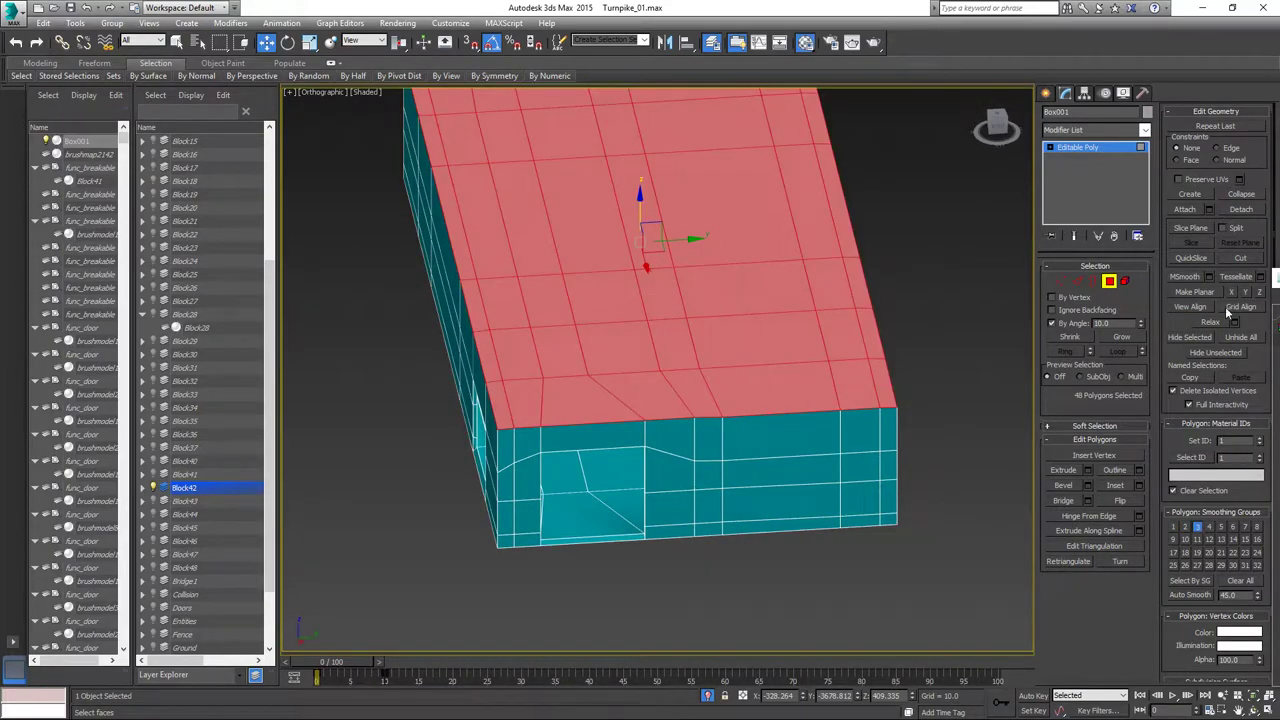
click(1261, 293)
alt+middle_drag(726, 459, 629, 428)
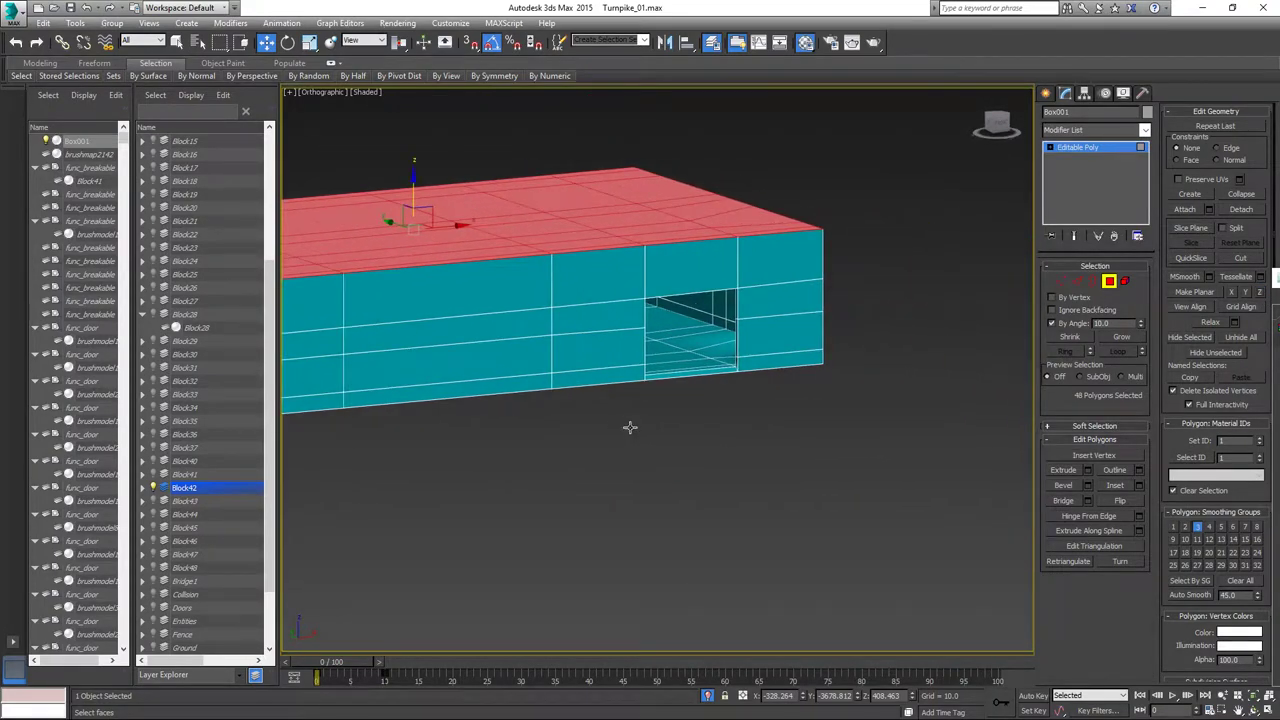
Select two short vertical edges in the bottom row of the long wall, near the doorway and farther along the wall.
scroll(766, 351, up, 5)
click(1077, 281)
click(950, 333)
middle_drag(443, 412, 903, 357)
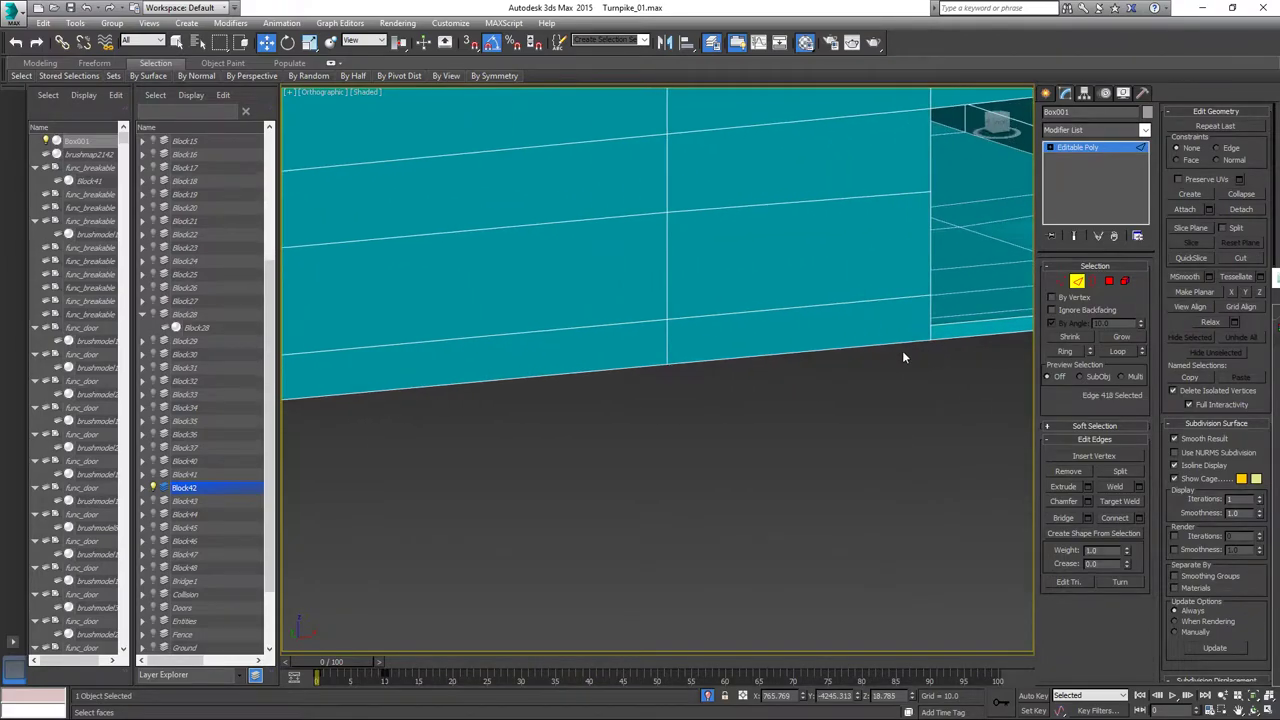
ctrl+click(667, 340)
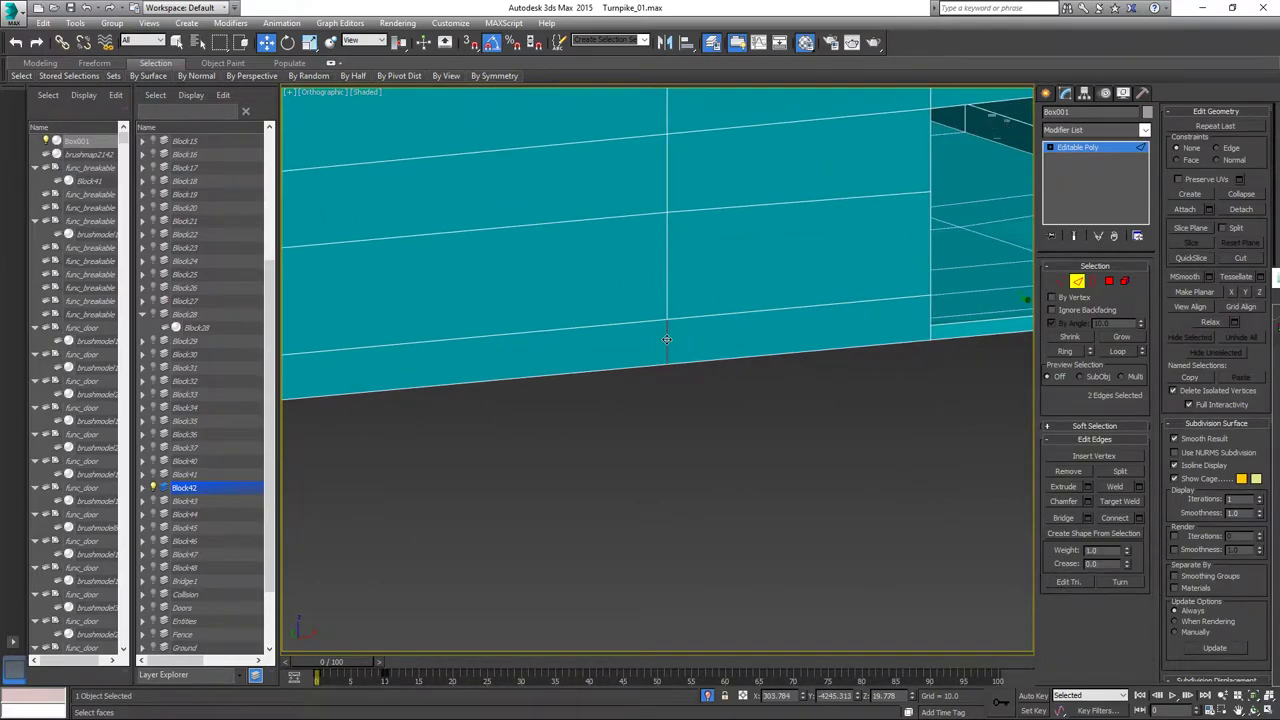
scroll(426, 412, down, 5)
middle_drag(428, 438, 755, 418)
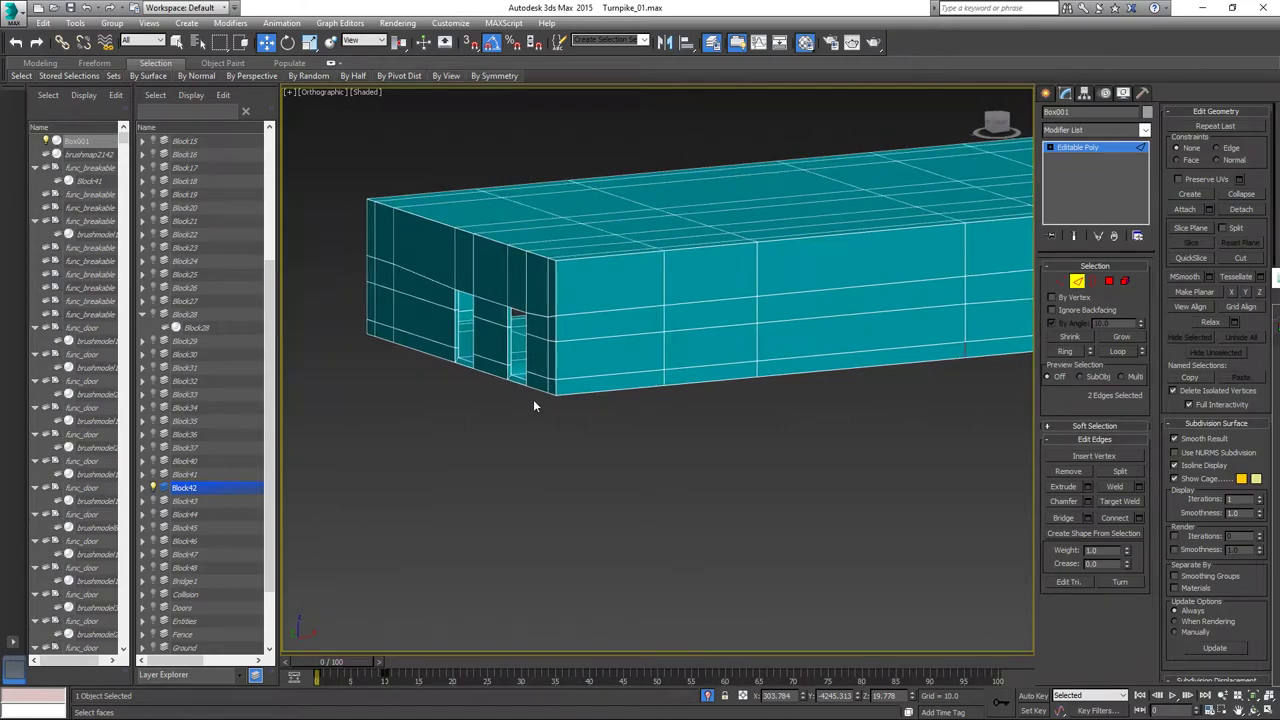
Add a short vertical edge from the bottom row near the two-doorway end and expand the selection to edge rings.
scroll(540, 404, up, 3)
middle_drag(478, 388, 704, 430)
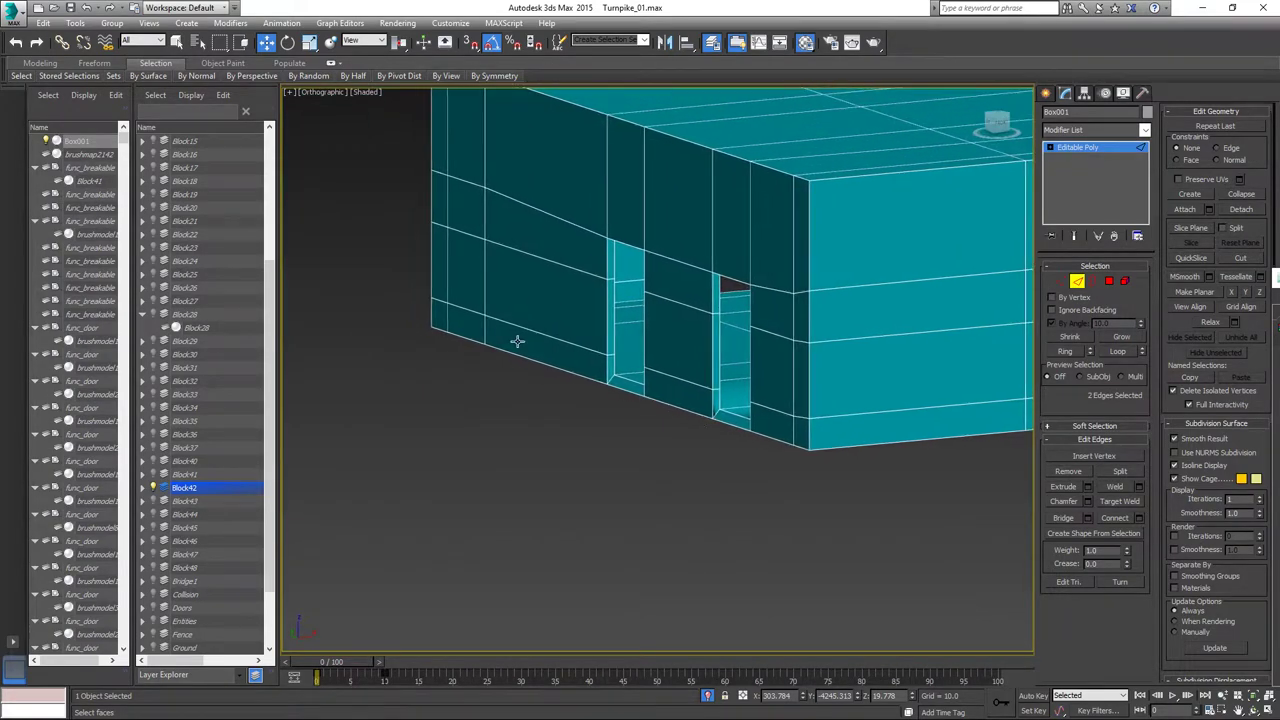
alt+middle_drag(523, 357, 684, 397)
ctrl+click(1007, 362)
click(1064, 351)
Add the missing short bottom-row edges beside the other side's doorway and extend the selection with their rings.
alt+middle_drag(817, 437, 567, 347)
alt+middle_drag(590, 389, 740, 400)
middle_drag(818, 420, 600, 389)
scroll(778, 385, up, 2)
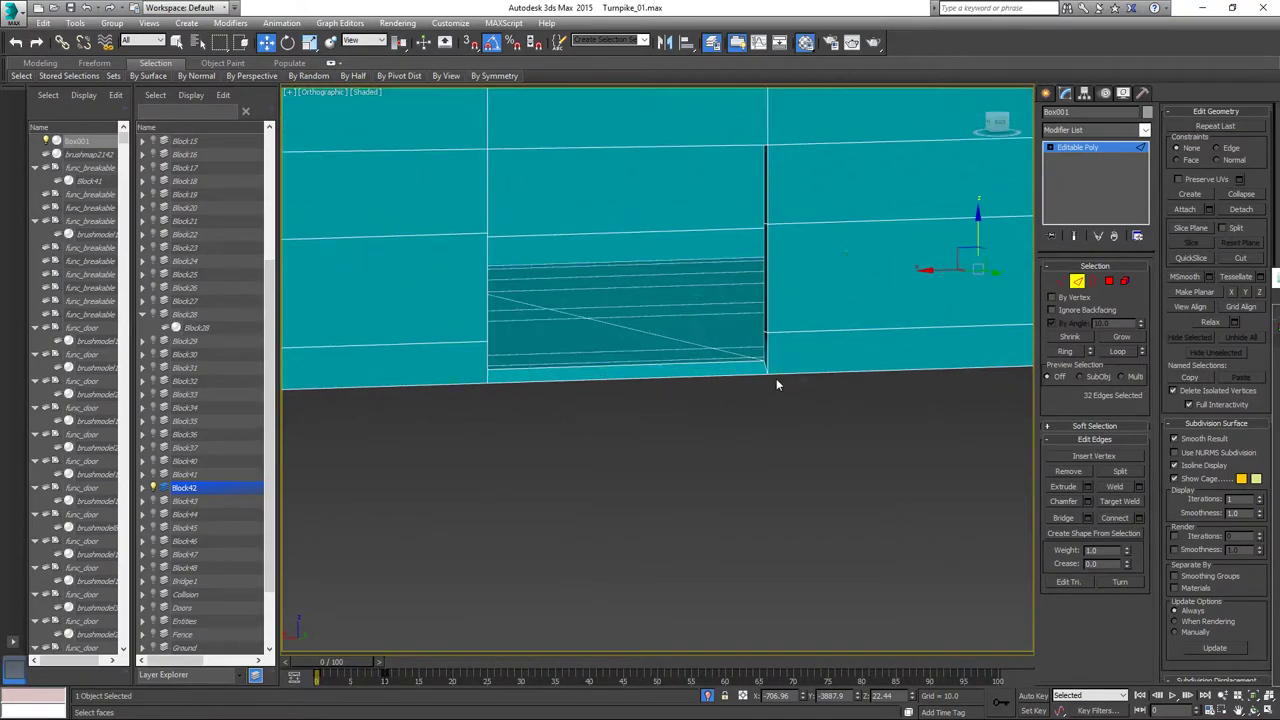
ctrl+click(763, 352)
mouse_move(900, 408)
alt+middle_down()
mouse_move(686, 408)
mouse_move(903, 384)
alt+middle_up()
ctrl+click(945, 370)
alt+middle_drag(460, 412, 850, 373)
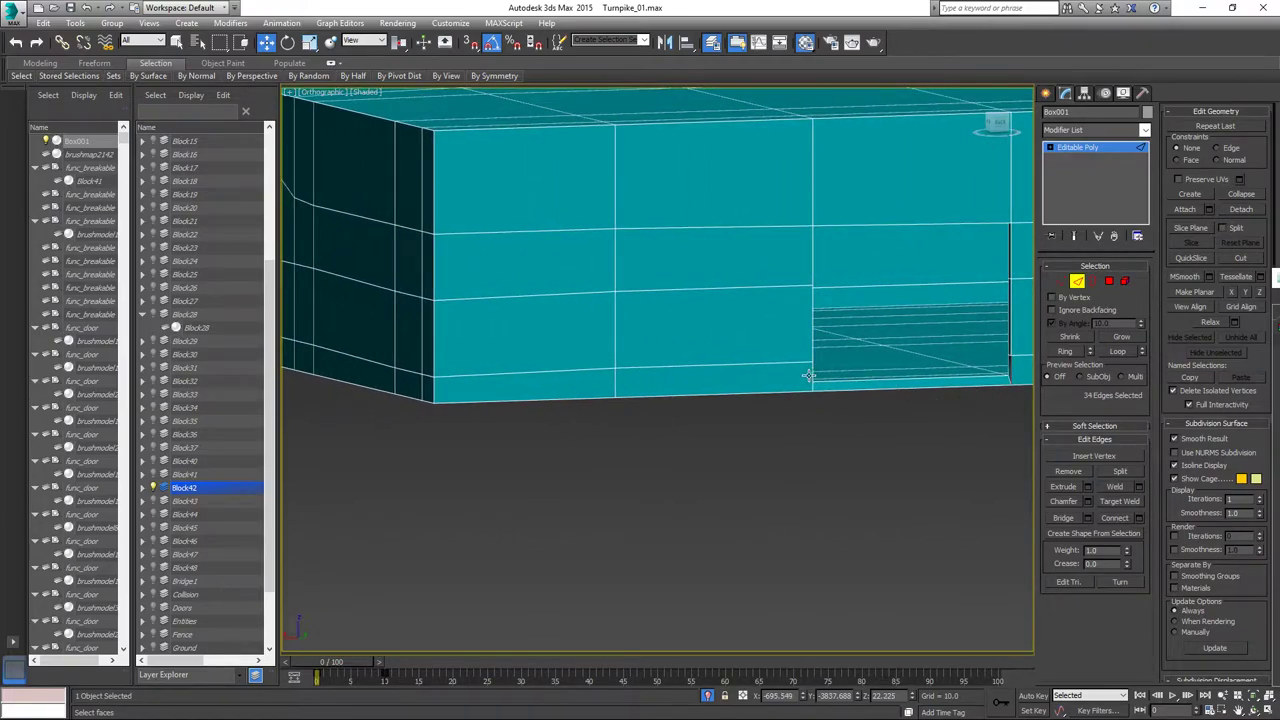
ctrl+click(616, 380)
click(1066, 352)
Connect the selected bottom-row edges with a new horizontal edge line and move it down about 15 units along Z.
alt+middle_drag(560, 415, 414, 446)
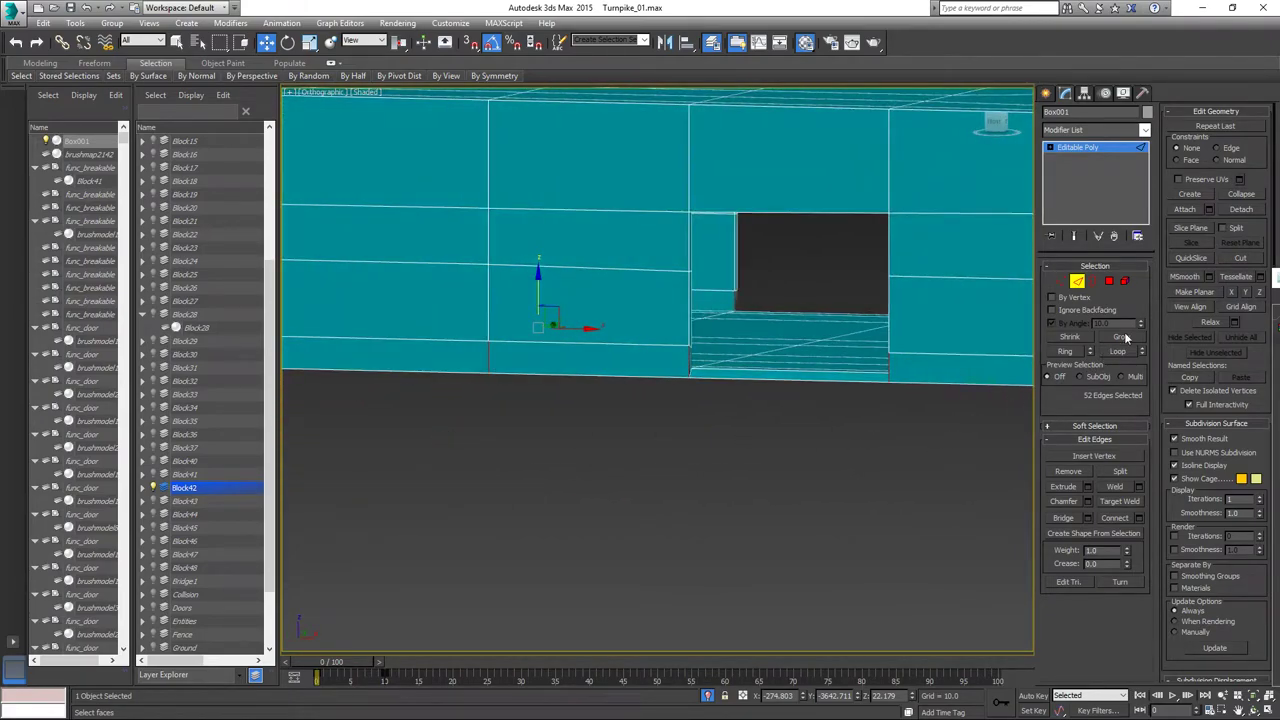
click(1114, 518)
alt+middle_drag(621, 402, 574, 374)
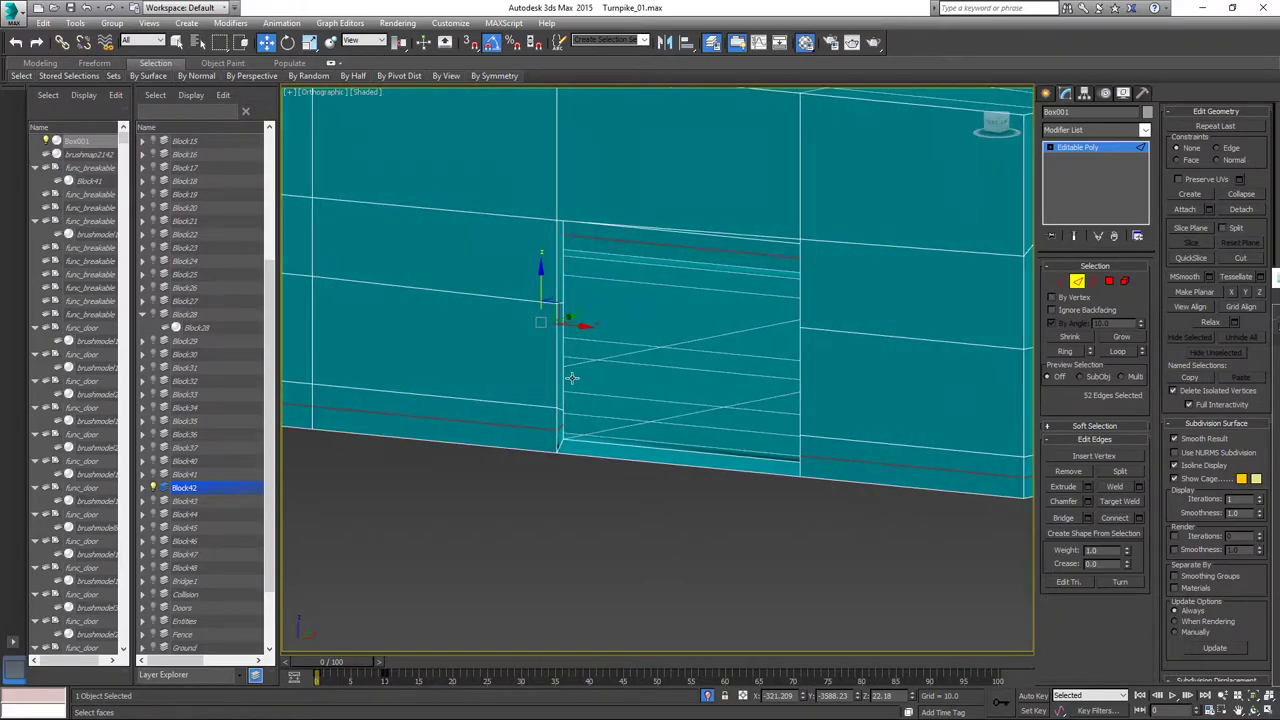
right_click(543, 318)
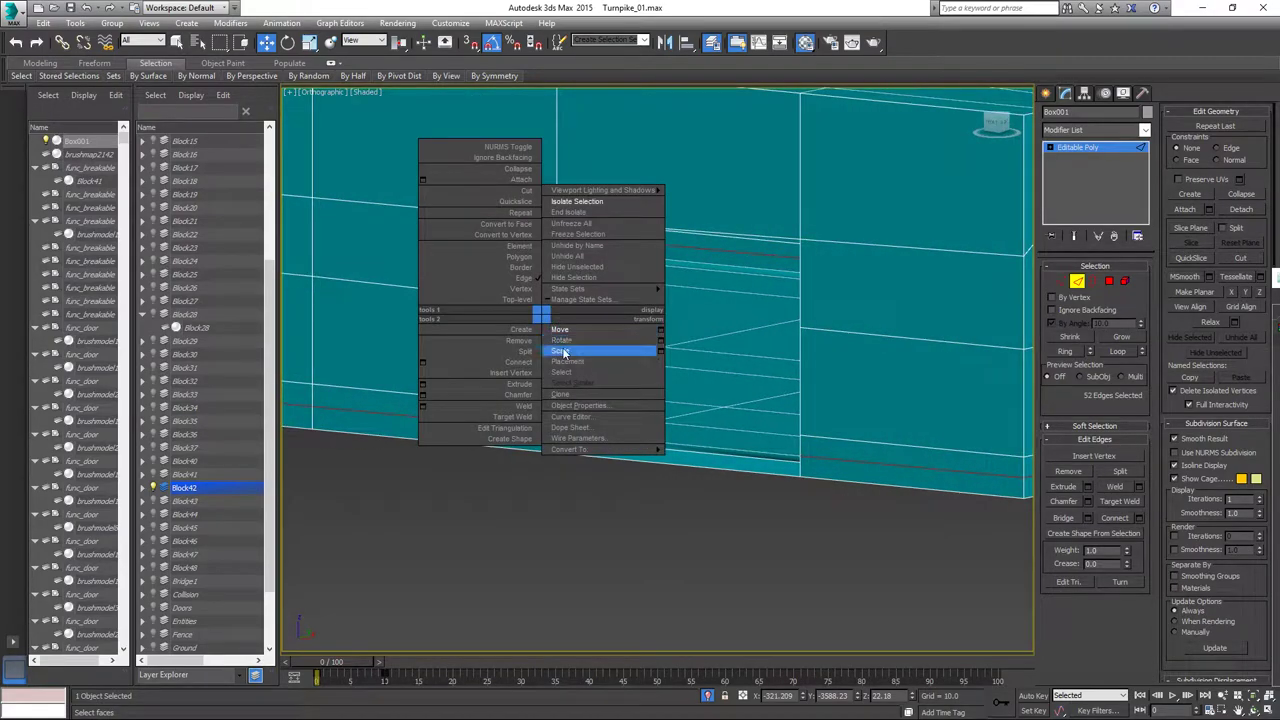
click(564, 328)
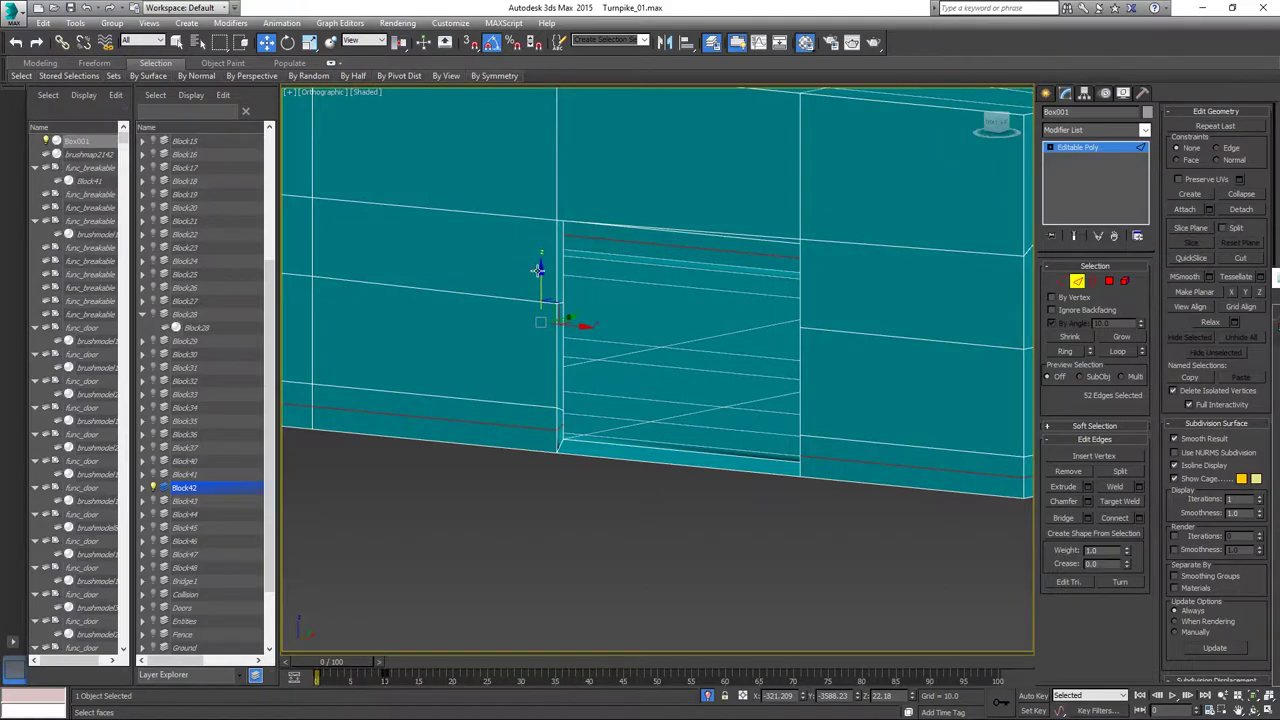
drag(540, 270, 536, 281)
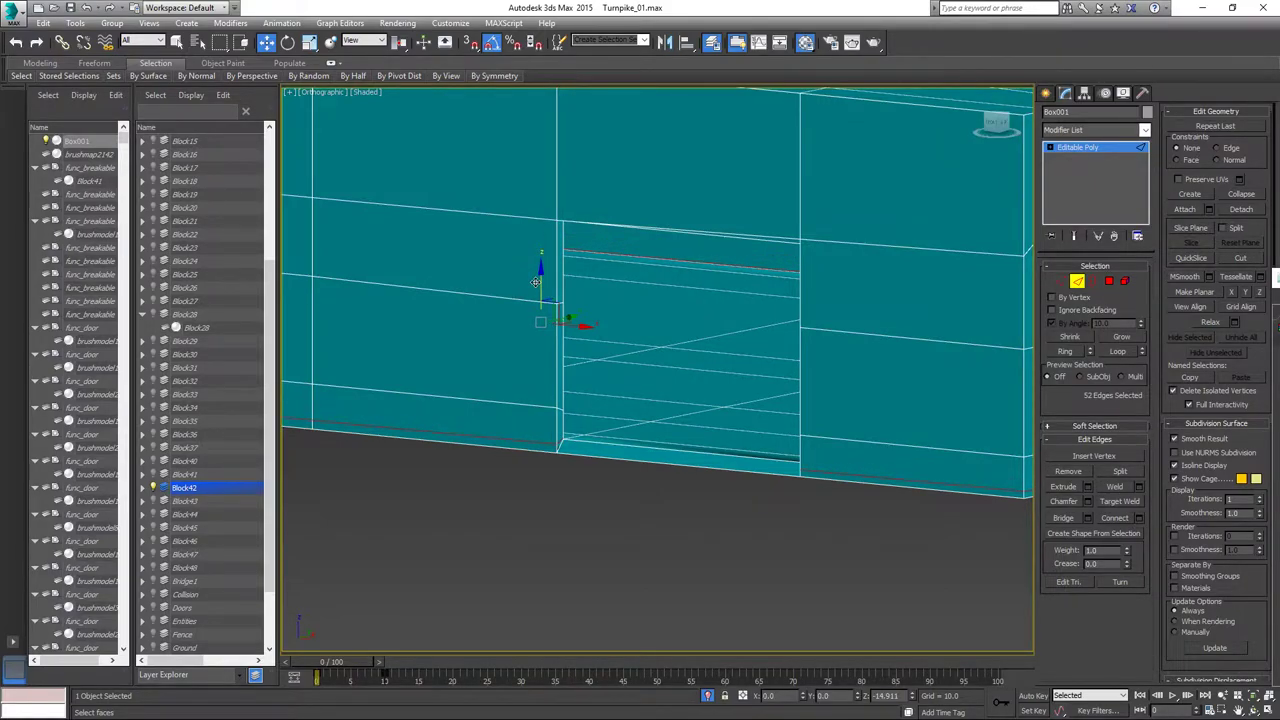
Check the lowered edge line around the doorways, then undo the move and the connection back to the selected bottom-row edges.
alt+middle_drag(583, 309, 612, 398)
scroll(771, 481, down, 3)
scroll(563, 435, down, 5)
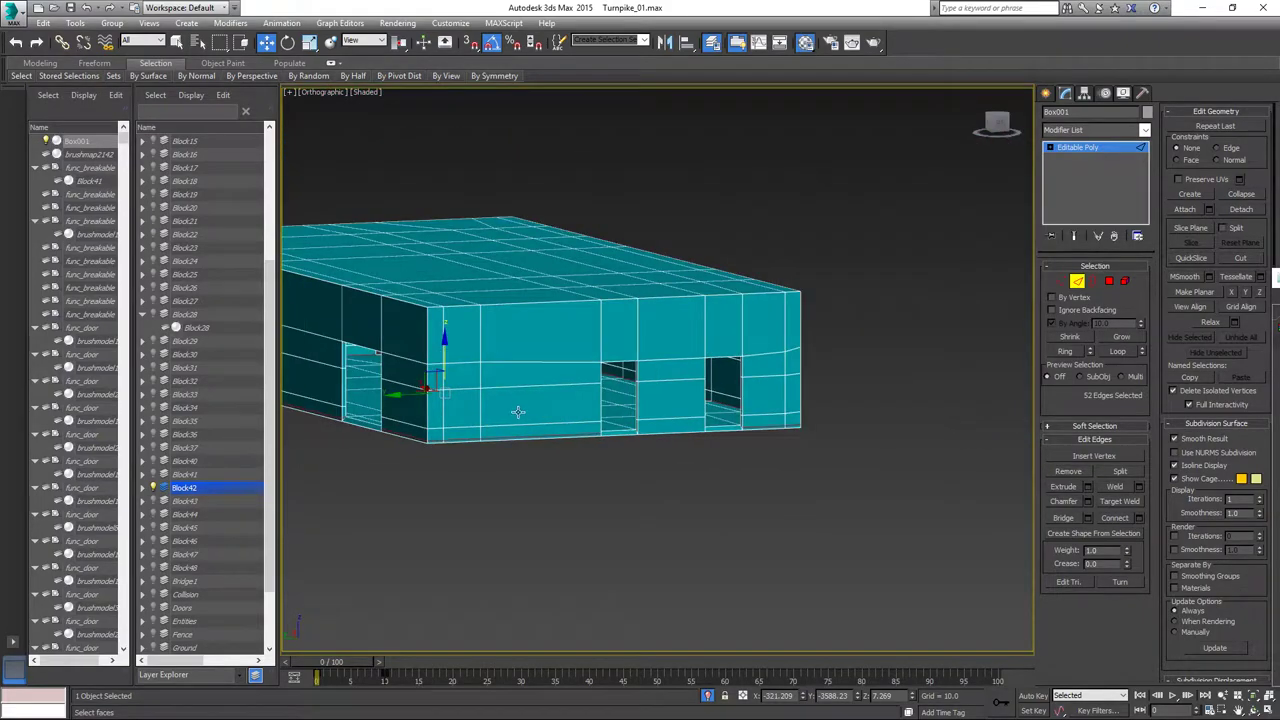
middle_drag(362, 412, 520, 406)
scroll(560, 409, up, 5)
middle_drag(631, 417, 776, 443)
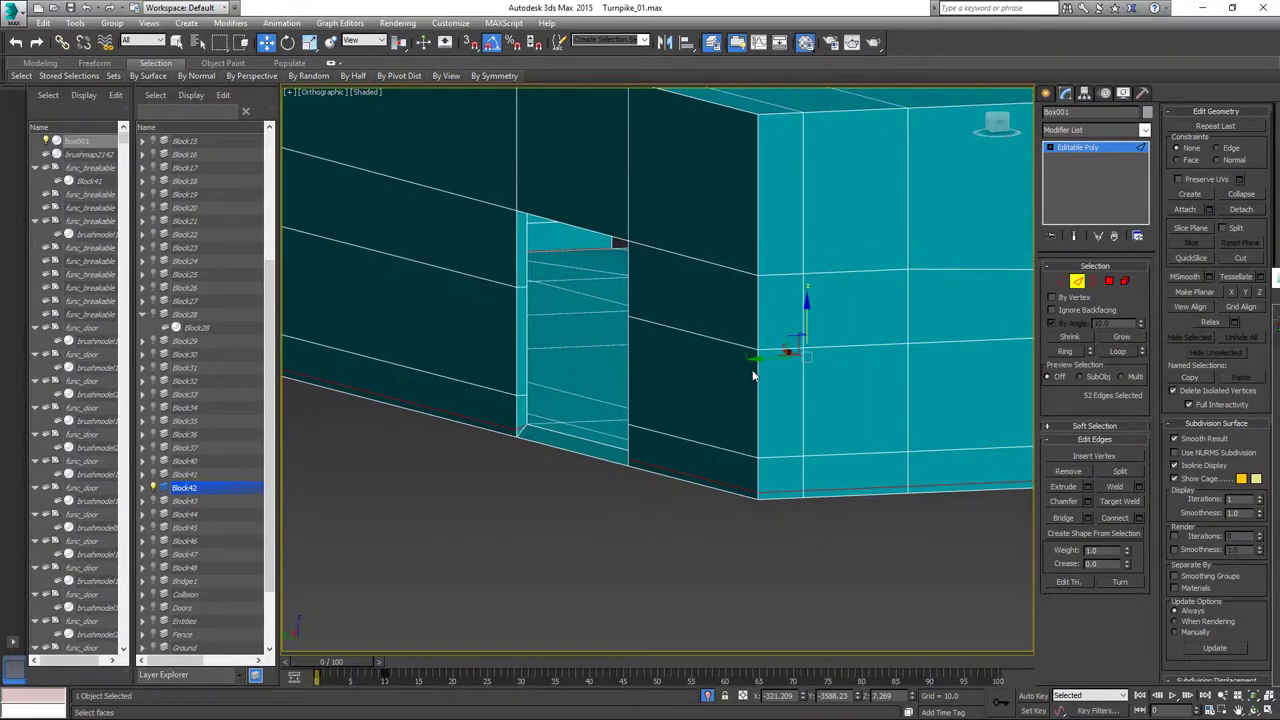
click(631, 505)
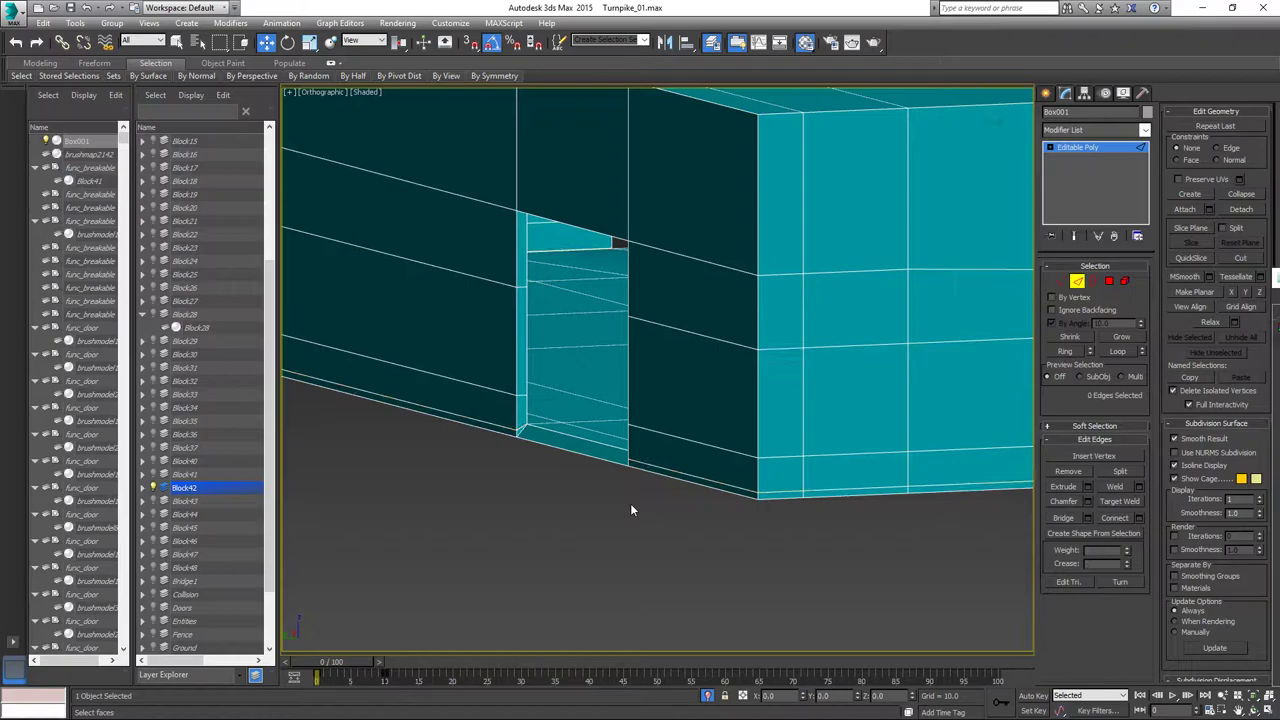
key(ctrl+z)
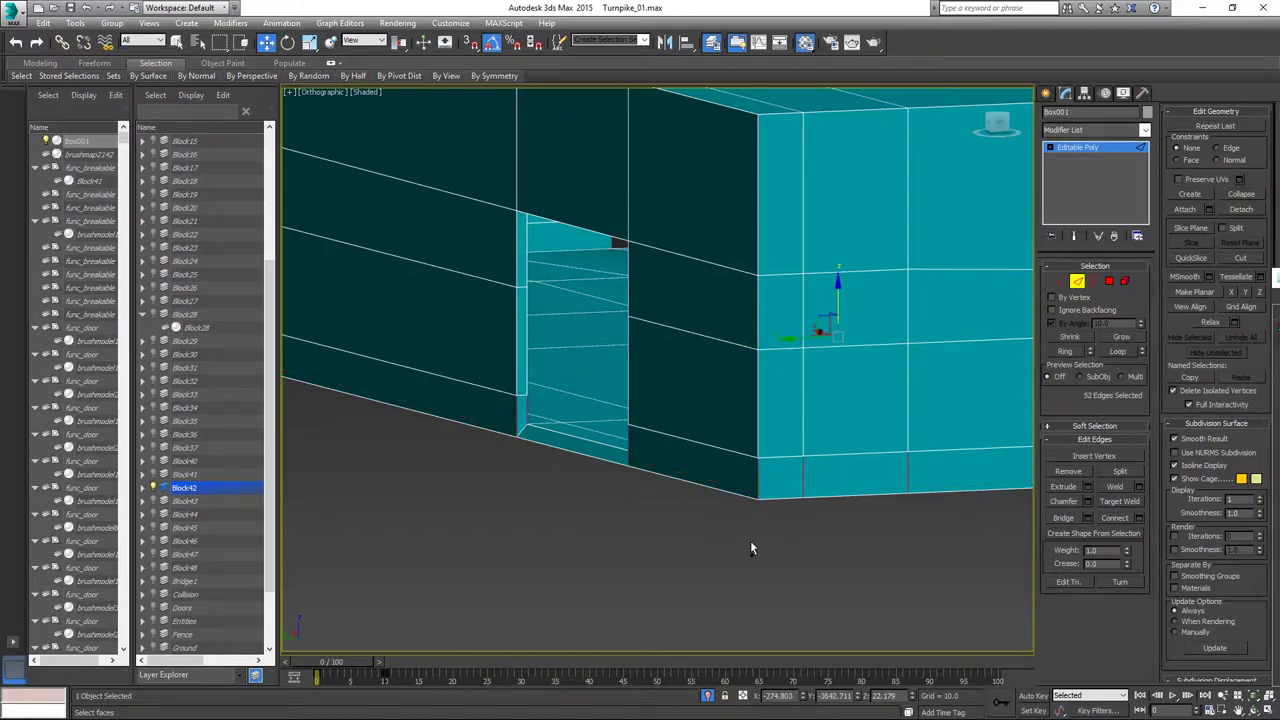
alt+middle_drag(734, 543, 640, 489)
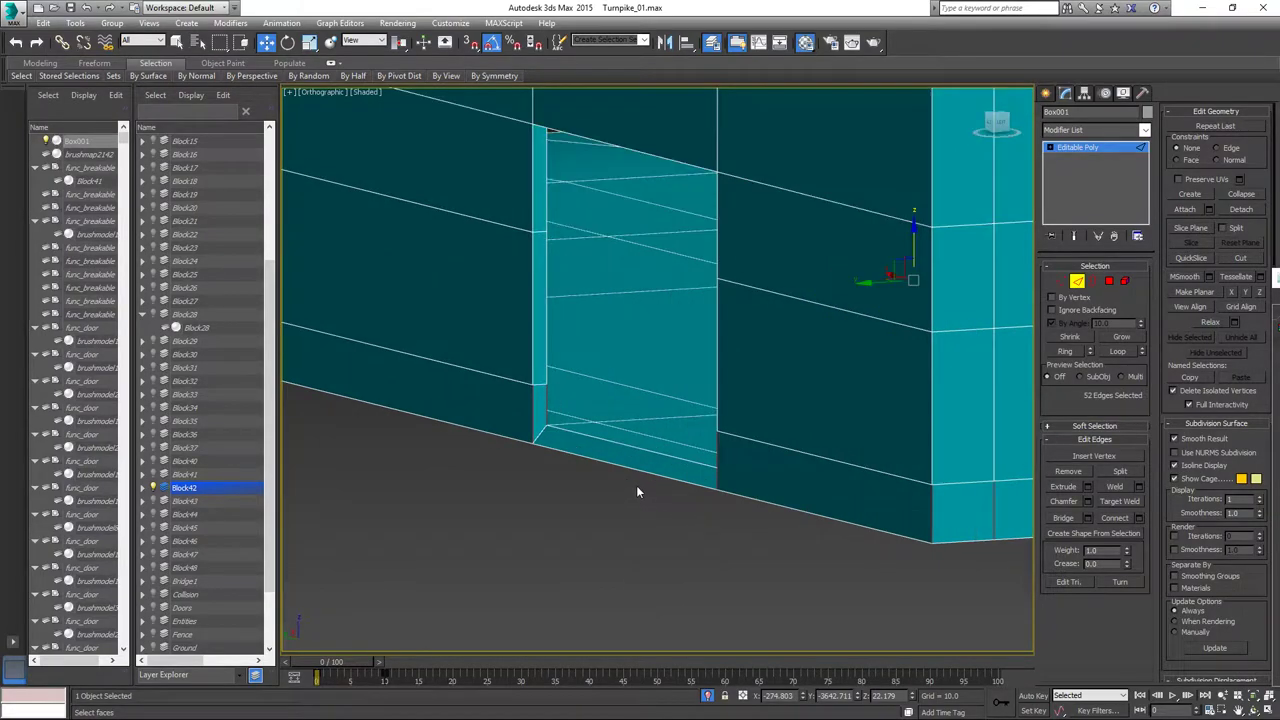
Delete the four narrow threshold polygons across the bottoms of the doorways on the long sides and the single-doorway end.
click(1109, 281)
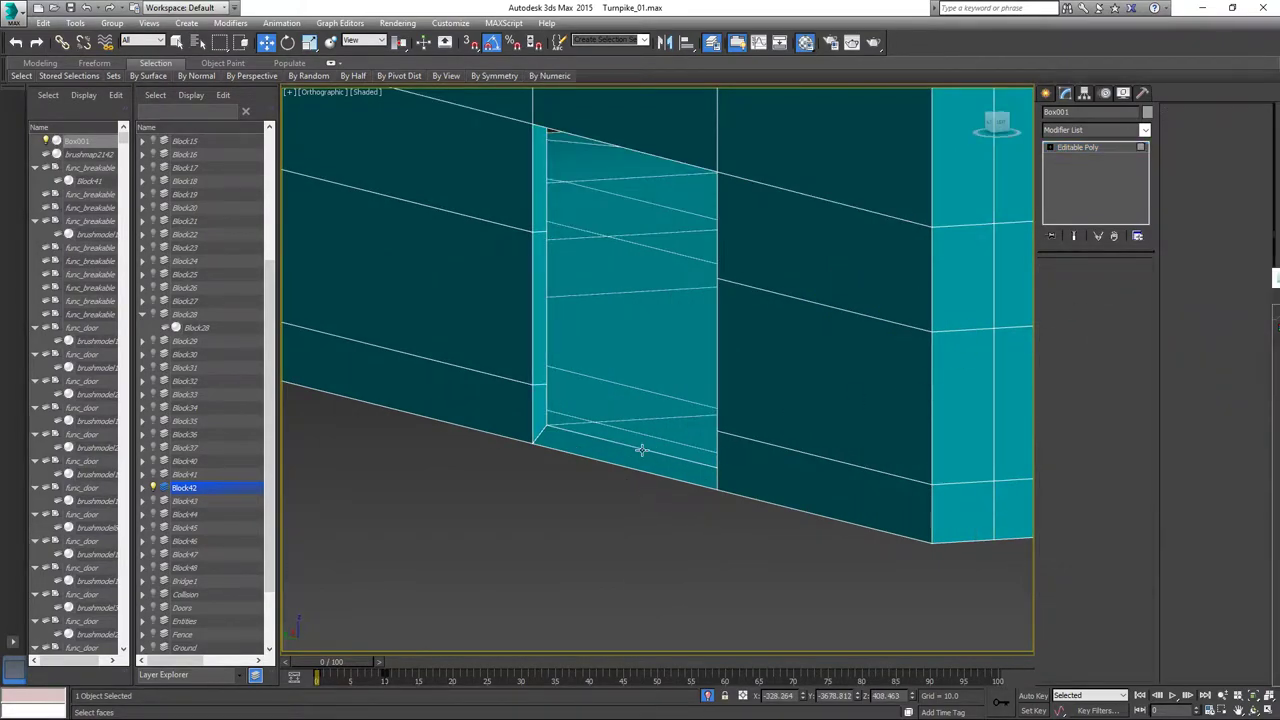
click(622, 452)
alt+middle_drag(581, 517, 824, 457)
scroll(686, 434, up, 3)
ctrl+click(676, 444)
scroll(626, 526, down, 5)
alt+middle_drag(478, 565, 613, 522)
scroll(674, 535, up, 2)
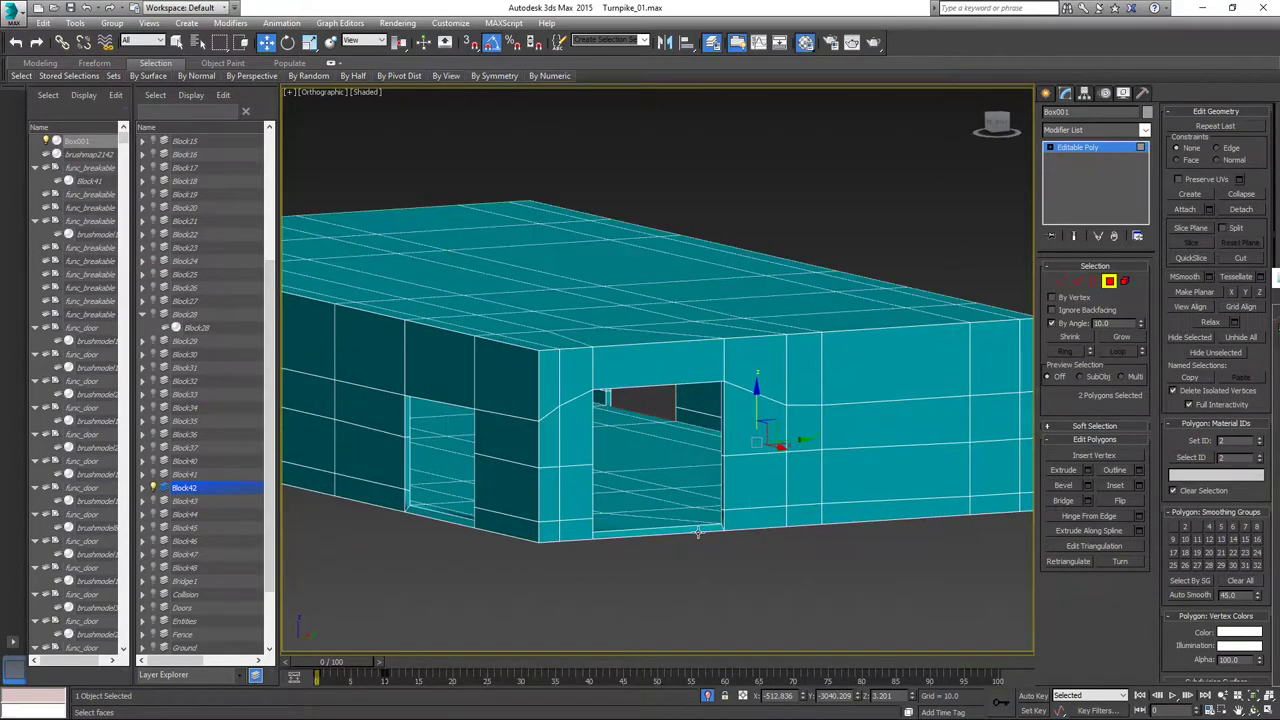
click(690, 527)
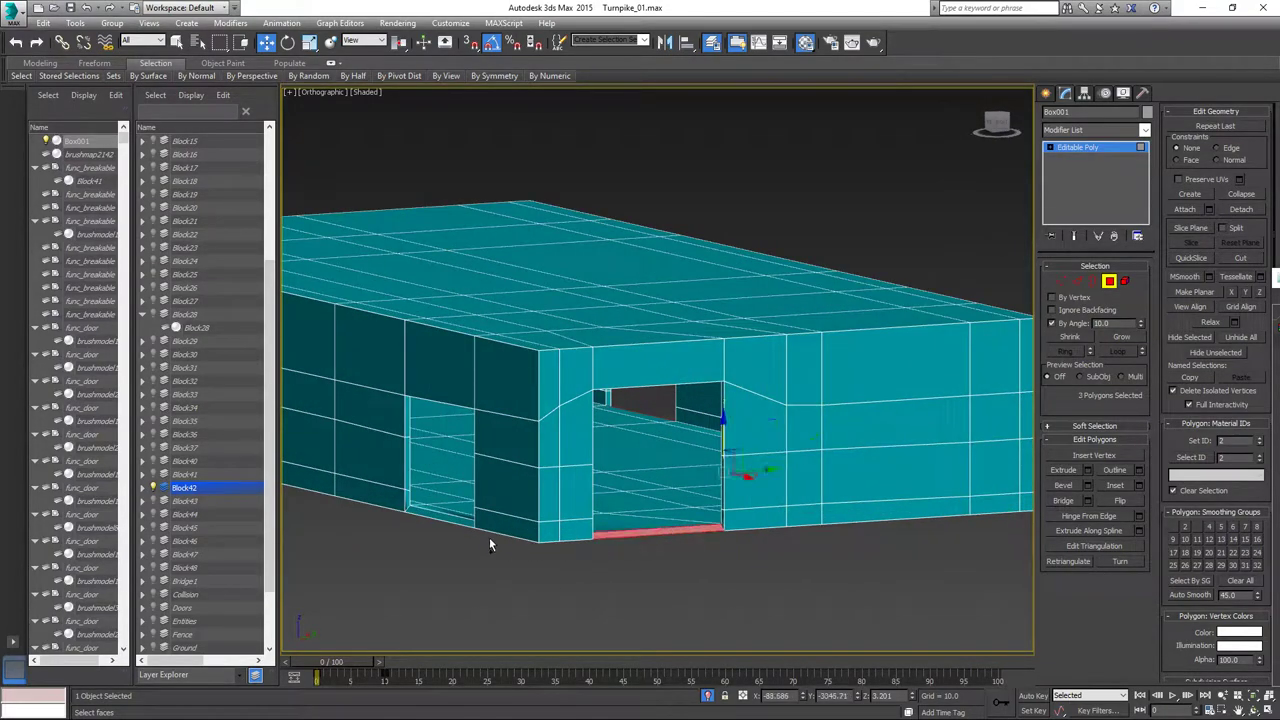
ctrl+click(457, 519)
key(Delete)
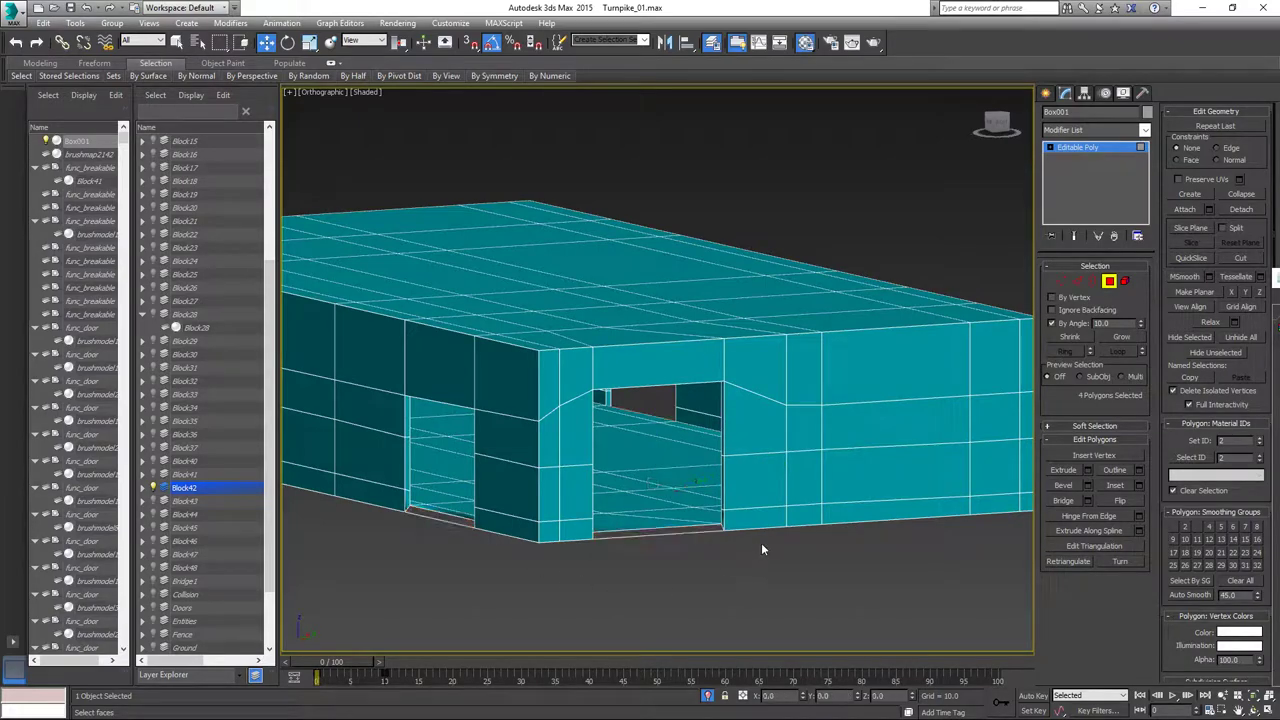
Select the short bottom-row edges on both sides of the single-doorway end's opening and extend the selection with their rings.
scroll(768, 560, up, 6)
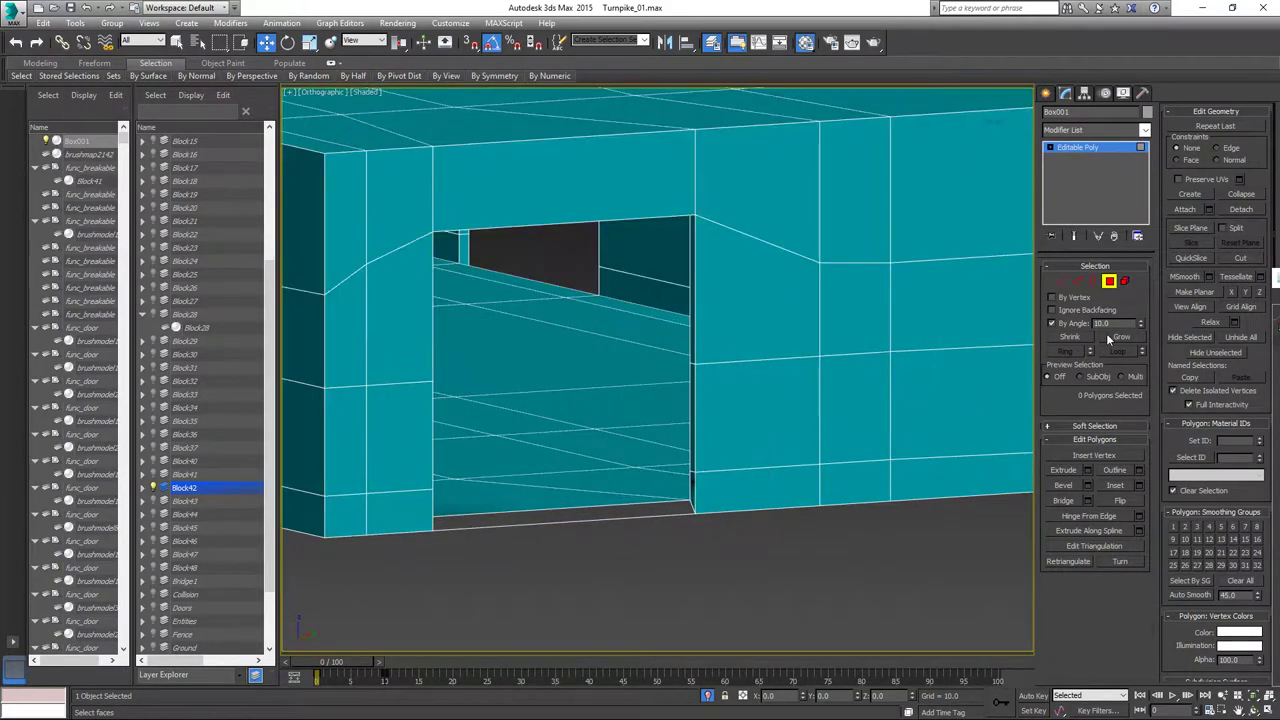
click(1077, 281)
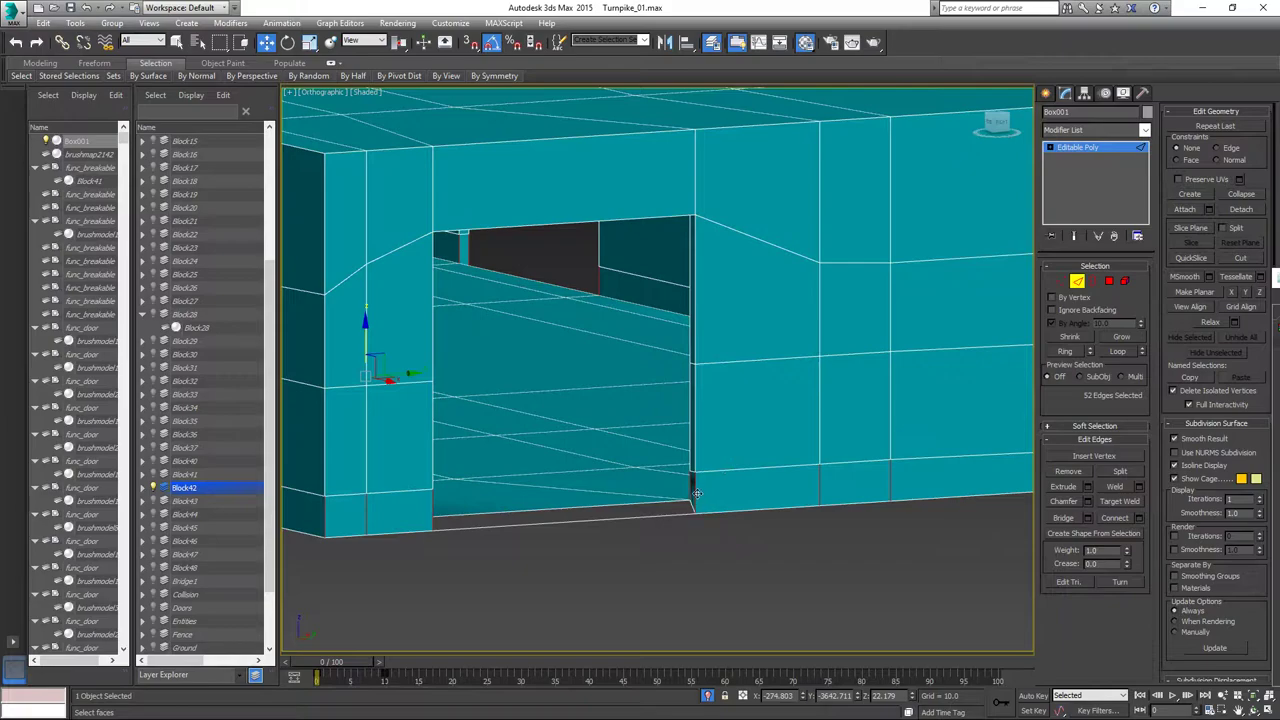
click(698, 487)
click(691, 486)
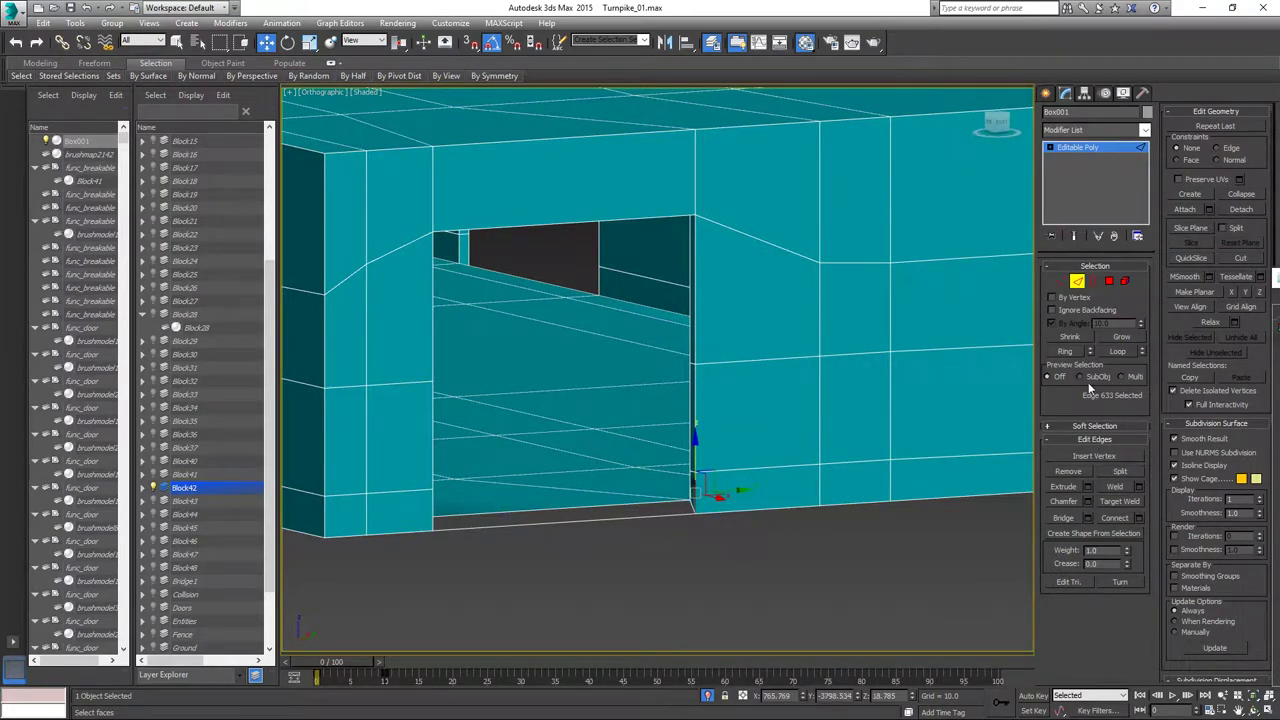
click(1064, 350)
ctrl+click(432, 505)
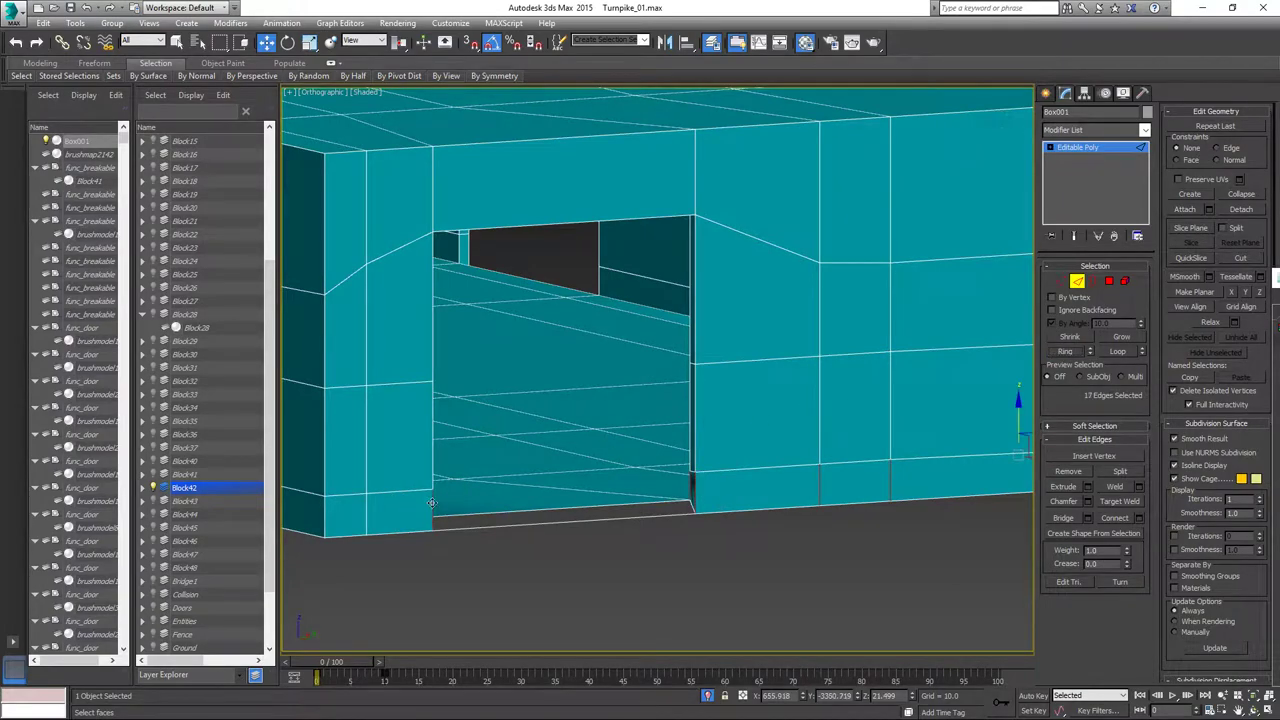
click(1064, 350)
Add the missing short bottom-row edges beside the long-side doorway and the first doorway of the two-doorway end to the selection.
alt+middle_drag(620, 540, 766, 443)
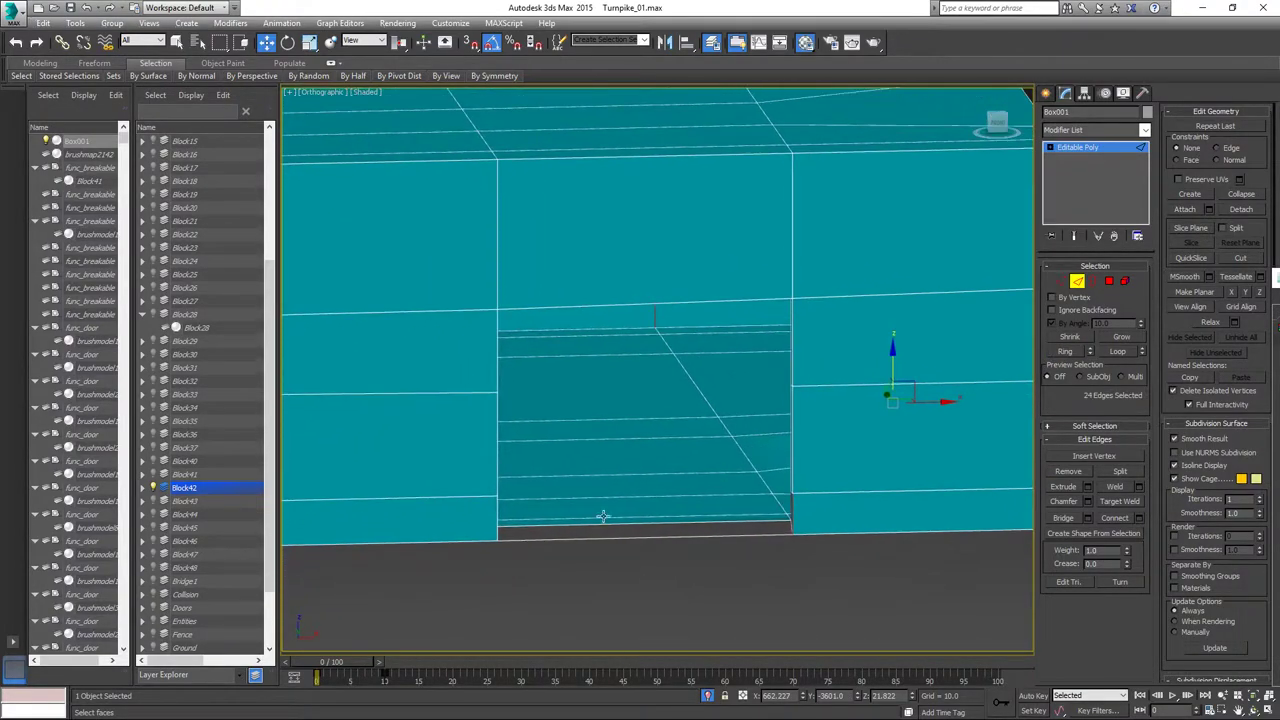
ctrl+click(495, 515)
middle_drag(534, 566, 838, 538)
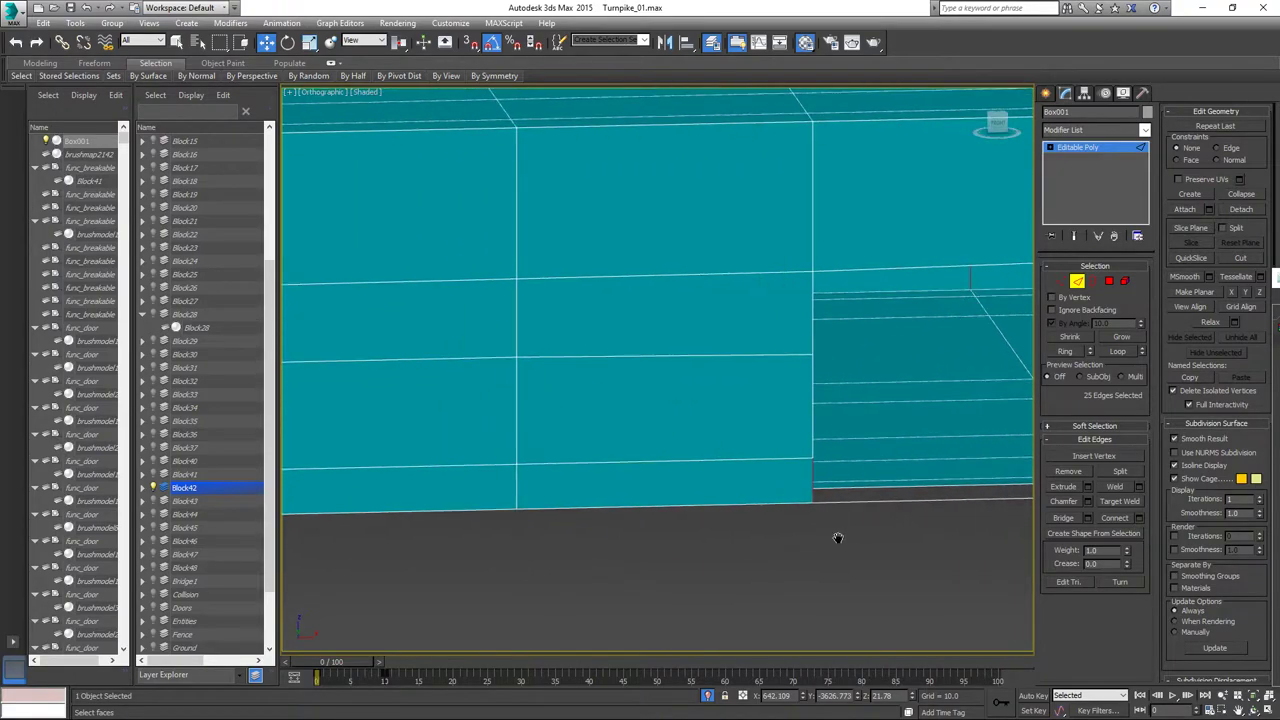
scroll(655, 537, down, 5)
middle_drag(549, 549, 852, 508)
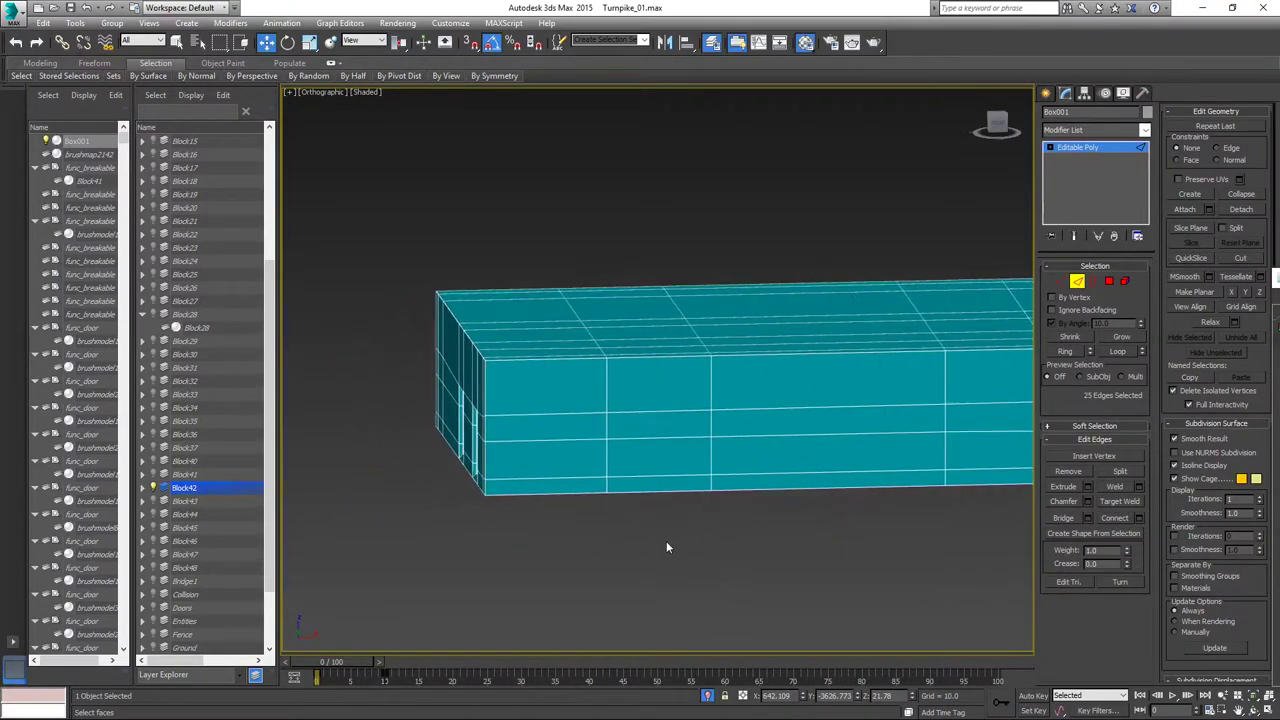
alt+middle_drag(666, 539, 716, 533)
scroll(632, 476, up, 6)
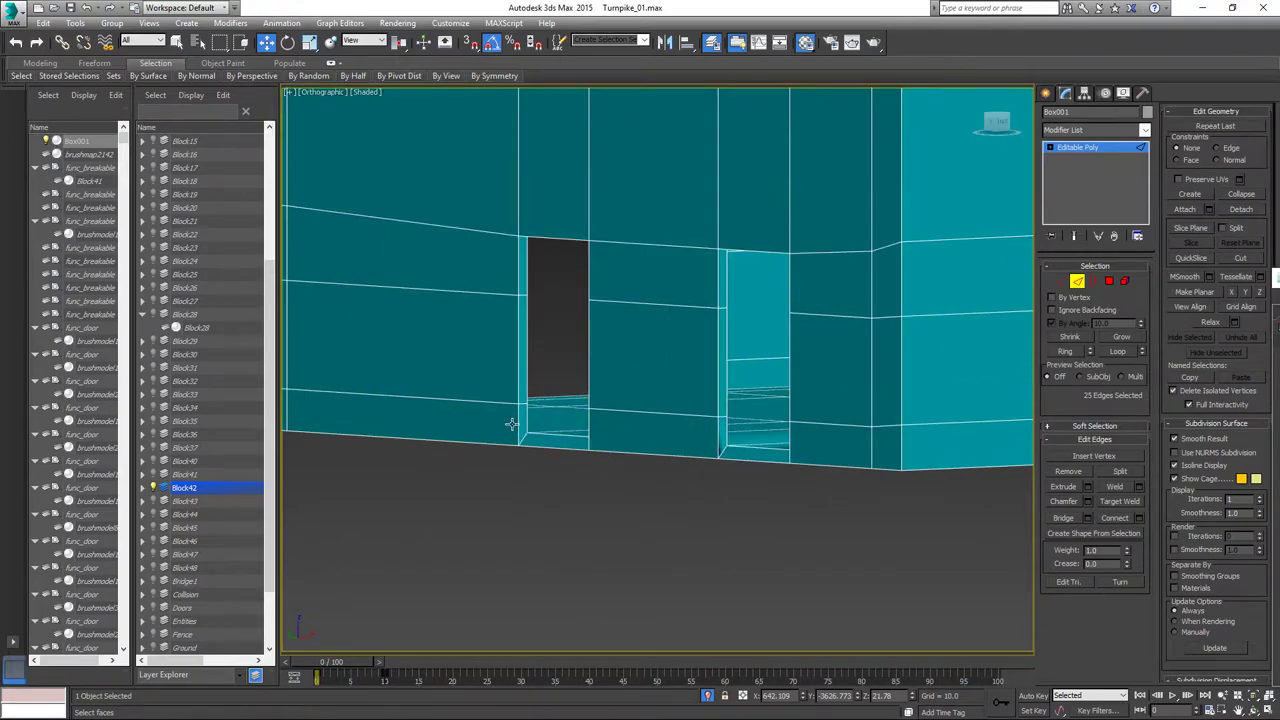
ctrl+click(517, 419)
alt+middle_drag(517, 419, 613, 351)
scroll(489, 520, up, 3)
Delete the two threshold polygons at the bottoms of the doorways on the two-doorway end.
click(1109, 281)
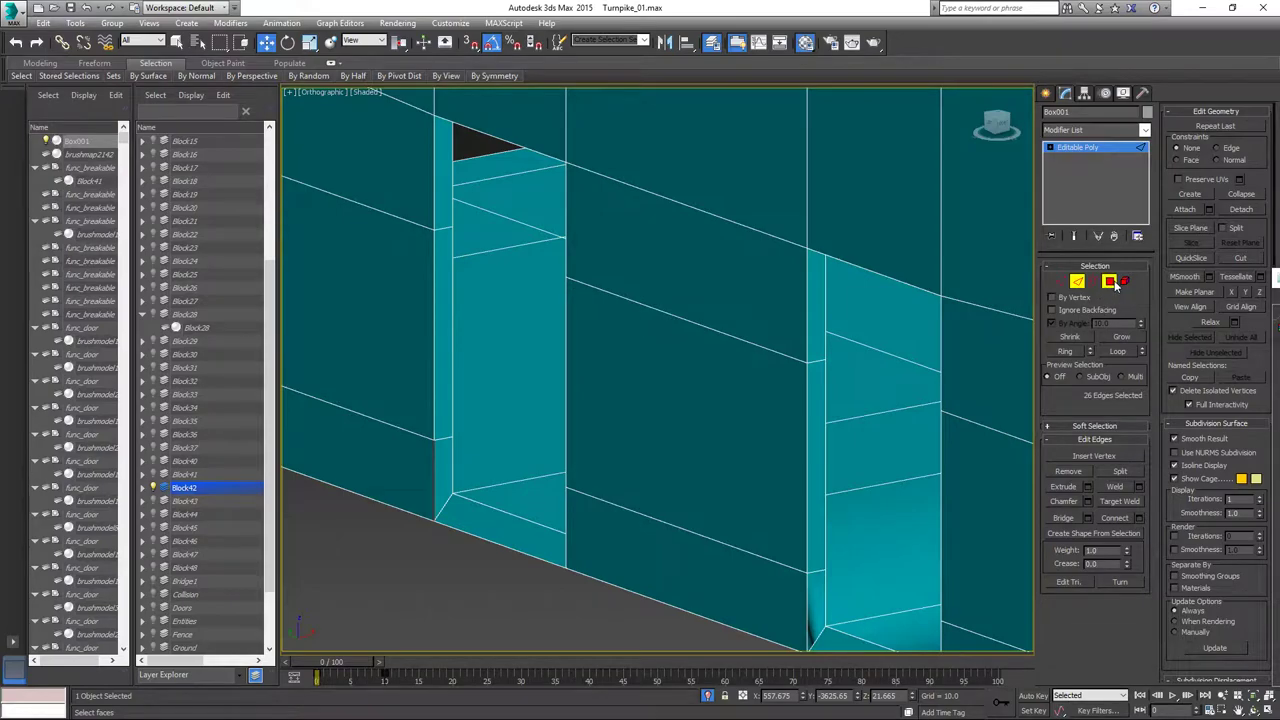
click(445, 476)
alt+middle_drag(477, 485, 678, 497)
click(815, 526)
scroll(872, 539, down, 2)
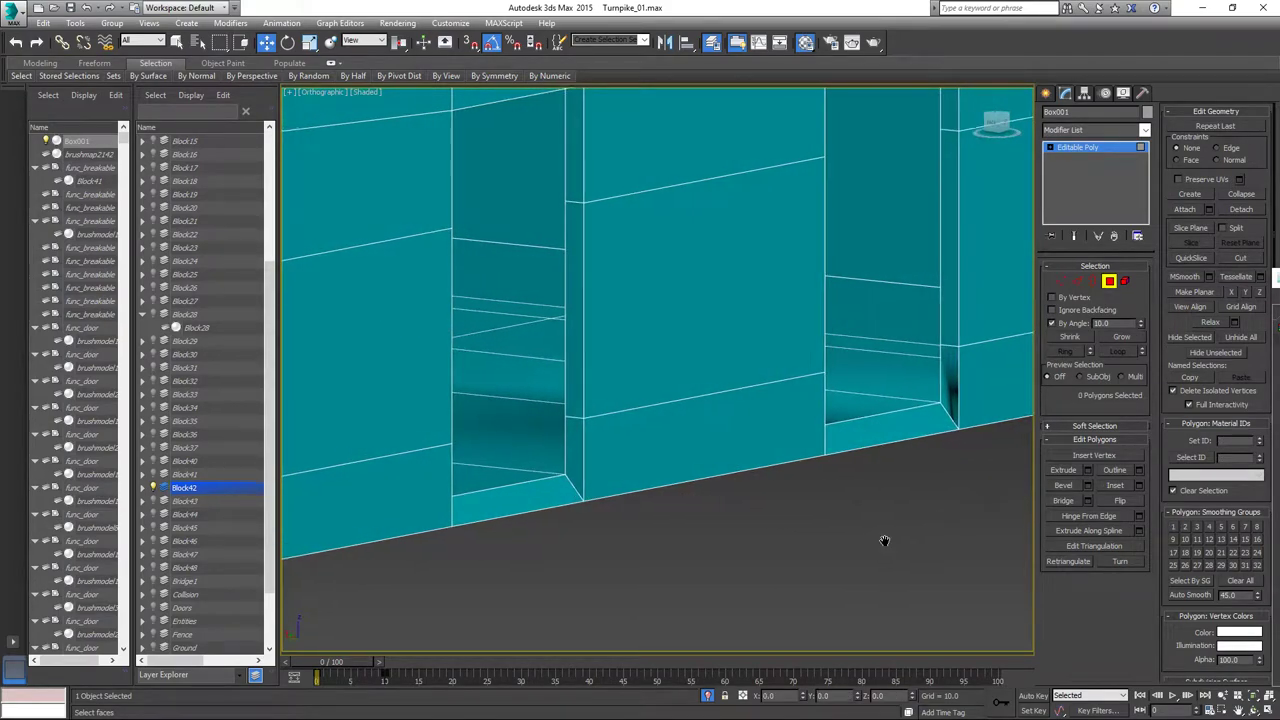
alt+middle_drag(883, 537, 662, 585)
scroll(662, 585, up, 5)
click(815, 540)
ctrl+click(500, 594)
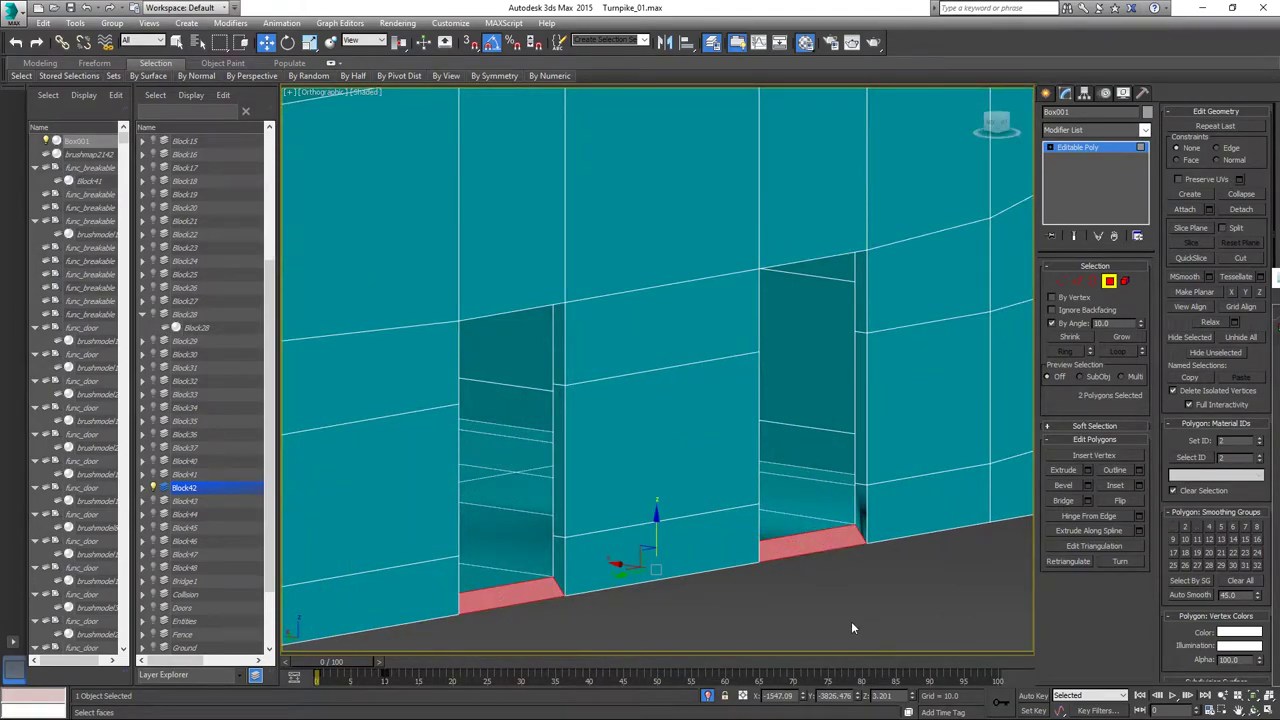
key(Delete)
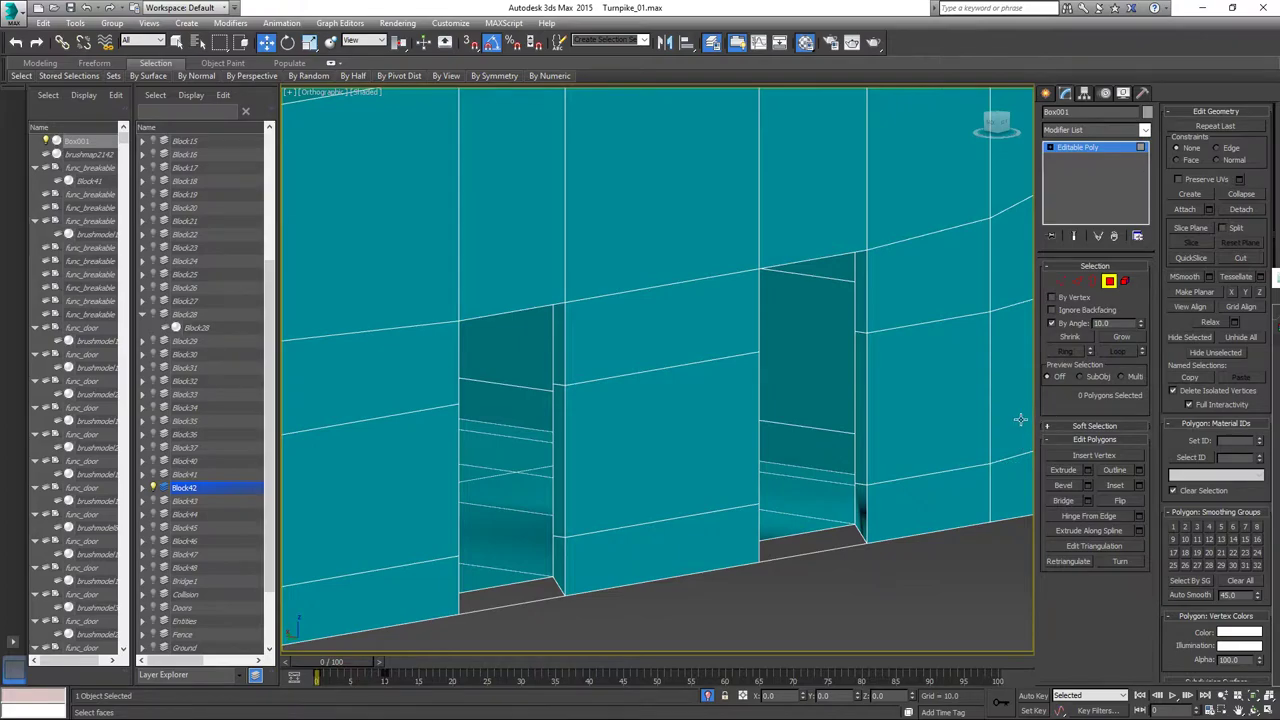
middle_drag(957, 471, 838, 495)
scroll(800, 500, down, 5)
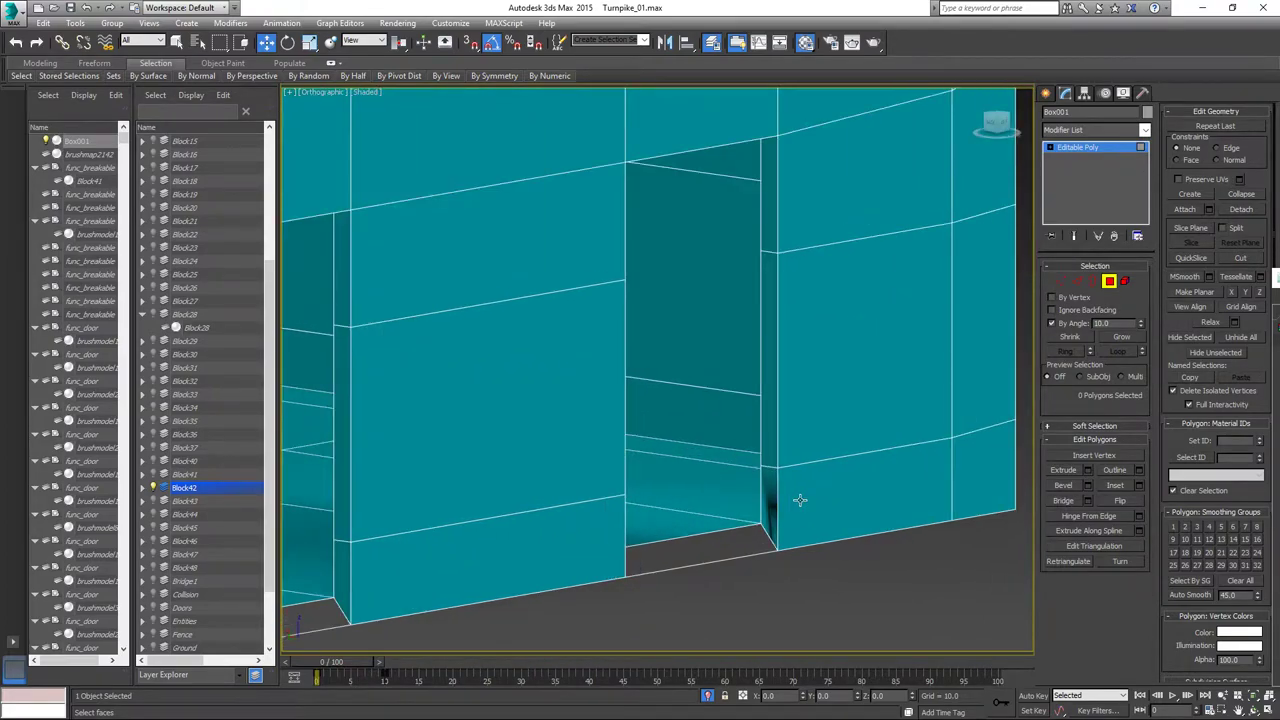
Undo the deletion of the two thresholds at the two-doorway end and leave polygon editing with the room object selected.
key(ctrl+z)
key(ctrl+z)
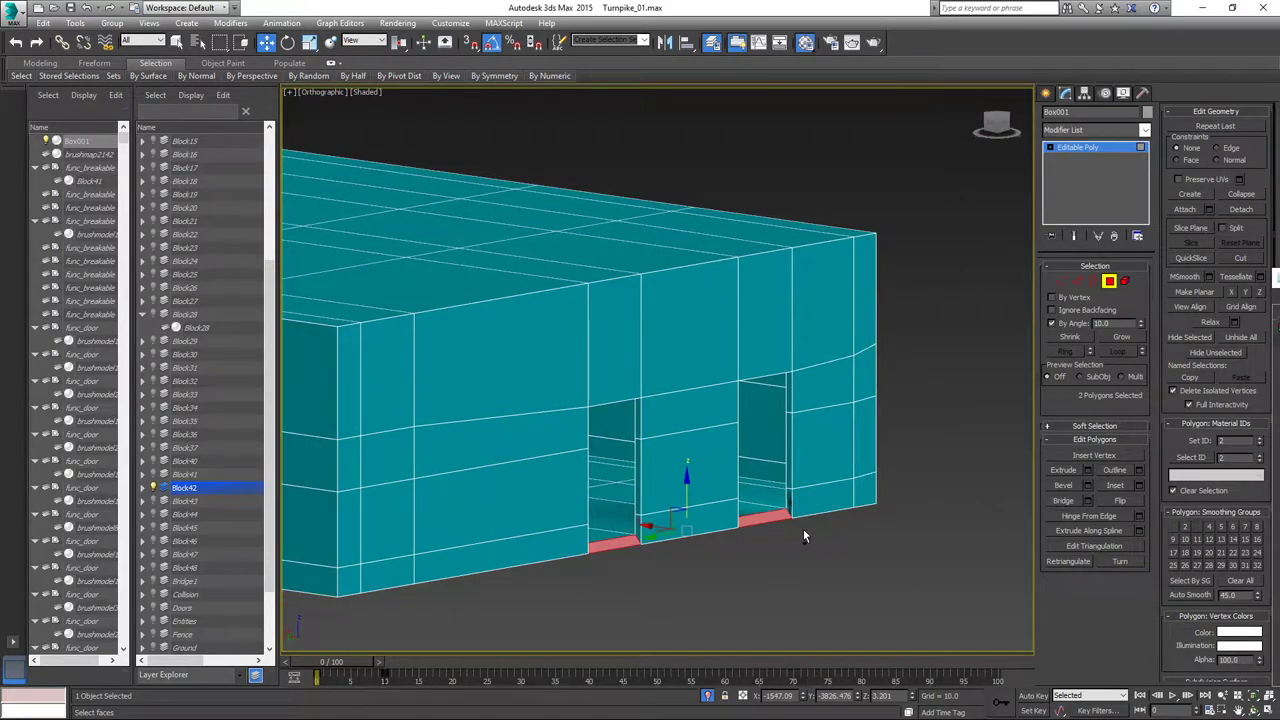
click(1108, 281)
key(ctrl+z)
key(ctrl+z)
key(ctrl+z)
key(ctrl+z)
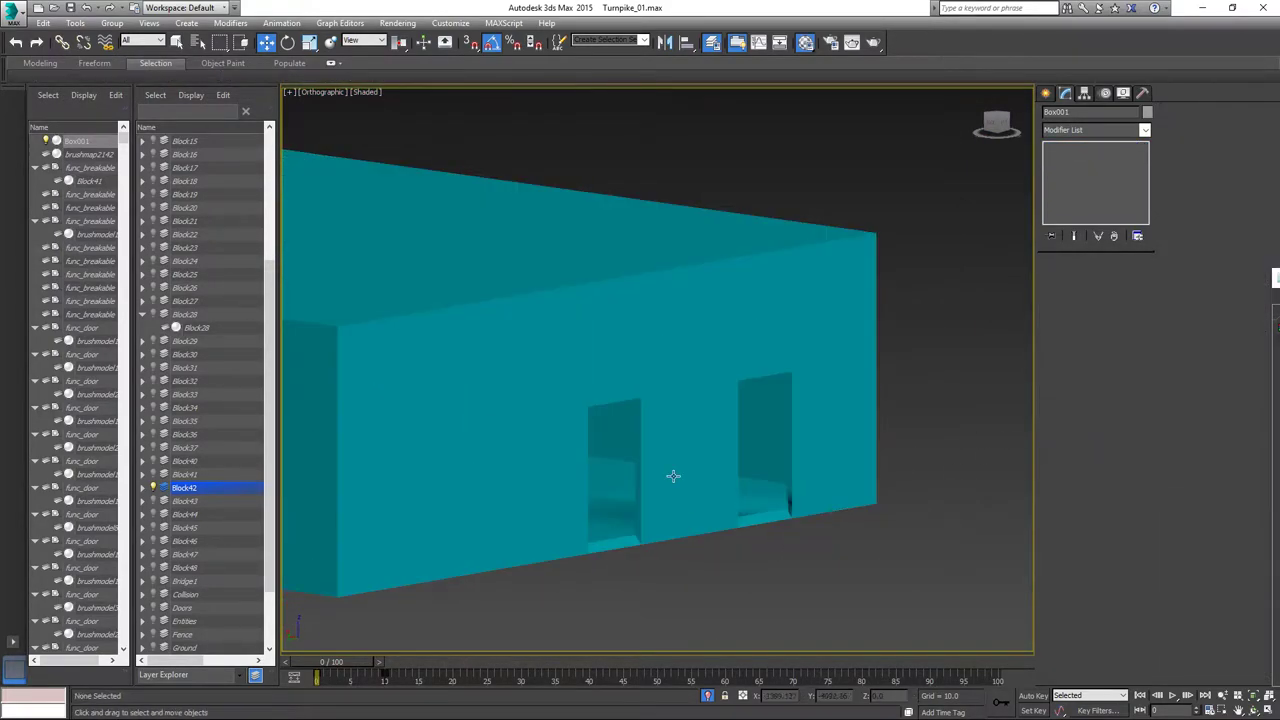
key(ctrl+z)
key(ctrl+z)
key(ctrl+z)
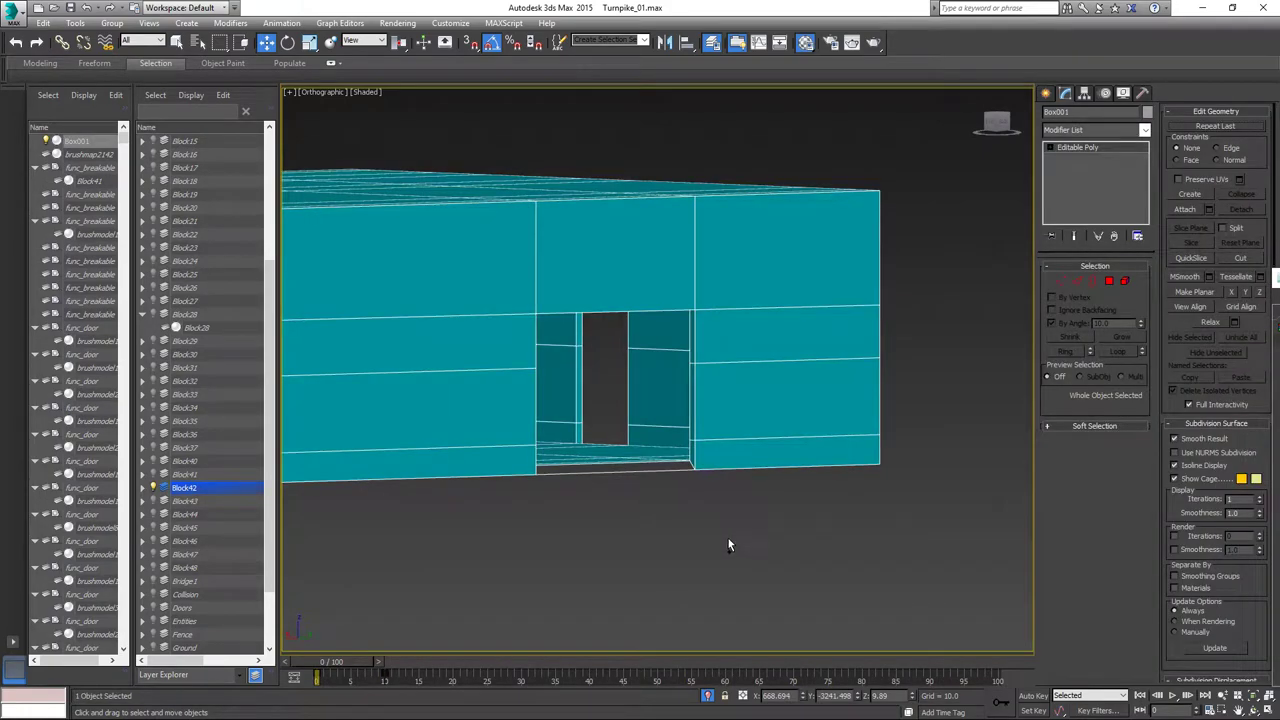
Rename the room object as Block42 and switch the Block42 layer's visibility off and back on.
alt+middle_drag(697, 534, 820, 523)
scroll(618, 554, down, 4)
alt+middle_drag(512, 600, 900, 508)
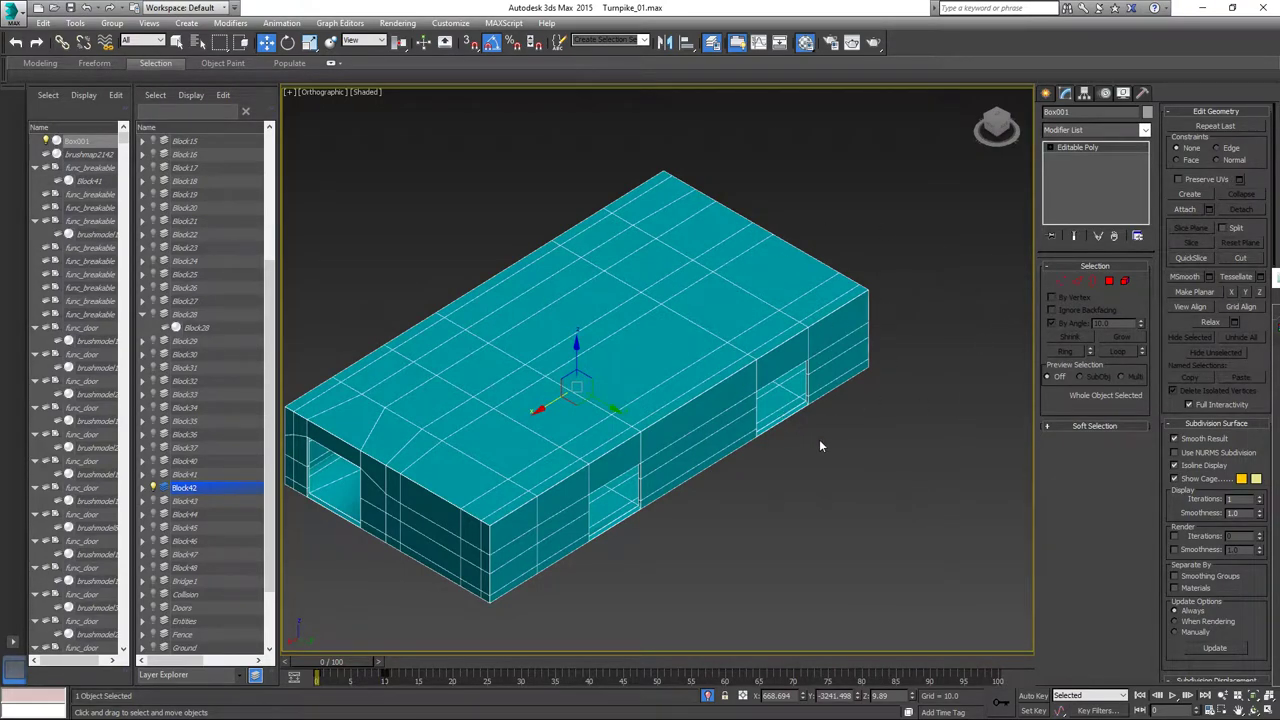
alt+middle_drag(798, 463, 808, 460)
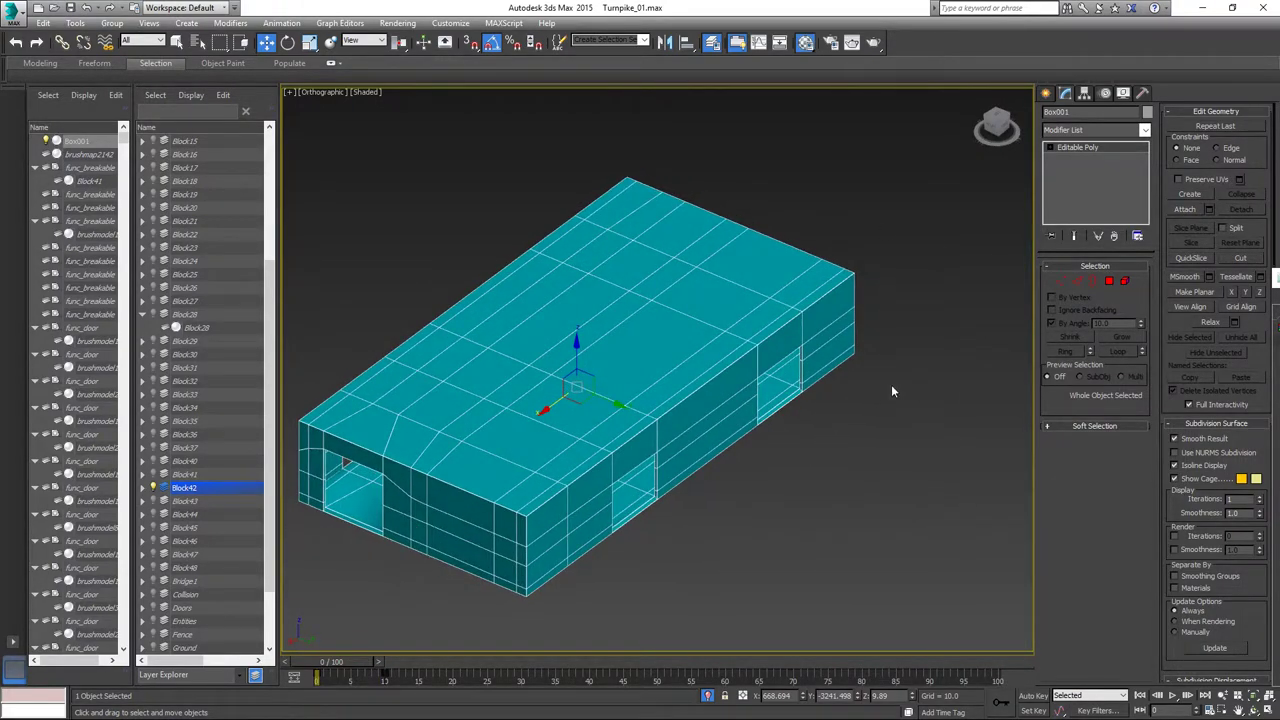
drag(1098, 112, 941, 173)
text(Block42)
click(154, 487)
click(154, 487)
click(504, 415)
Add an Unwrap UVW modifier to Block42 and select all its polygons in the UV editor.
click(1145, 132)
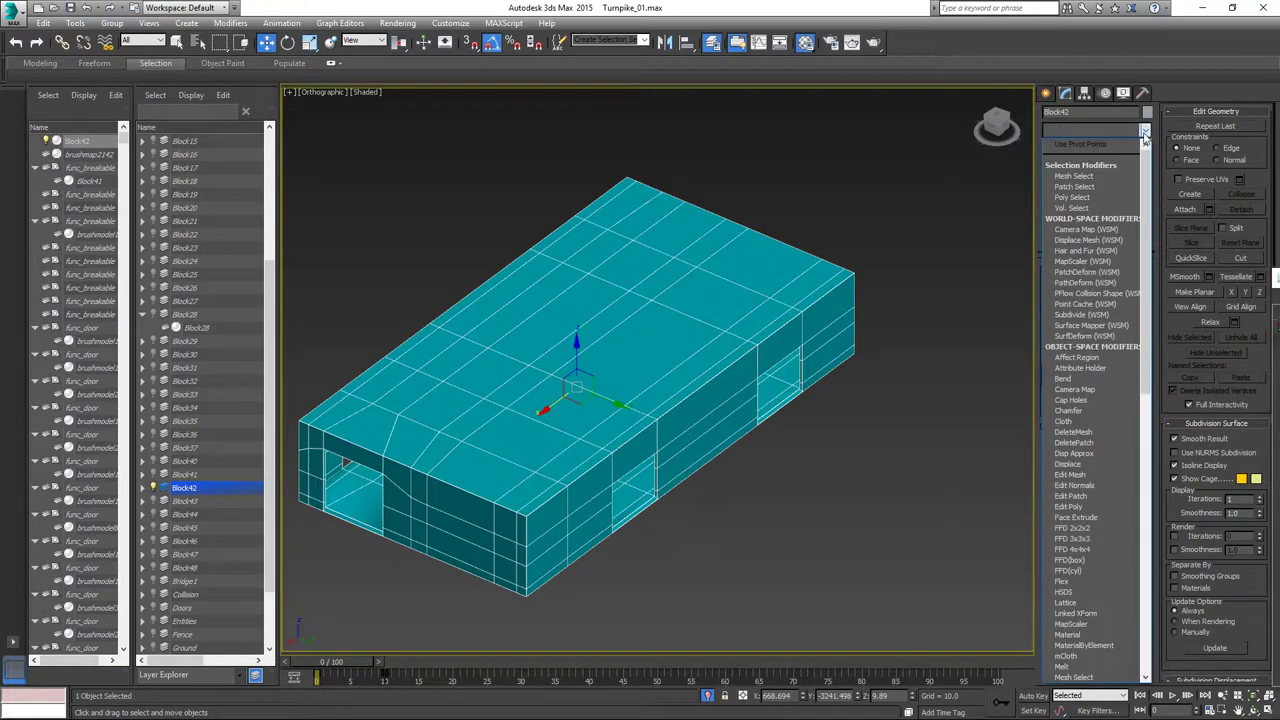
key(u)
key(Return)
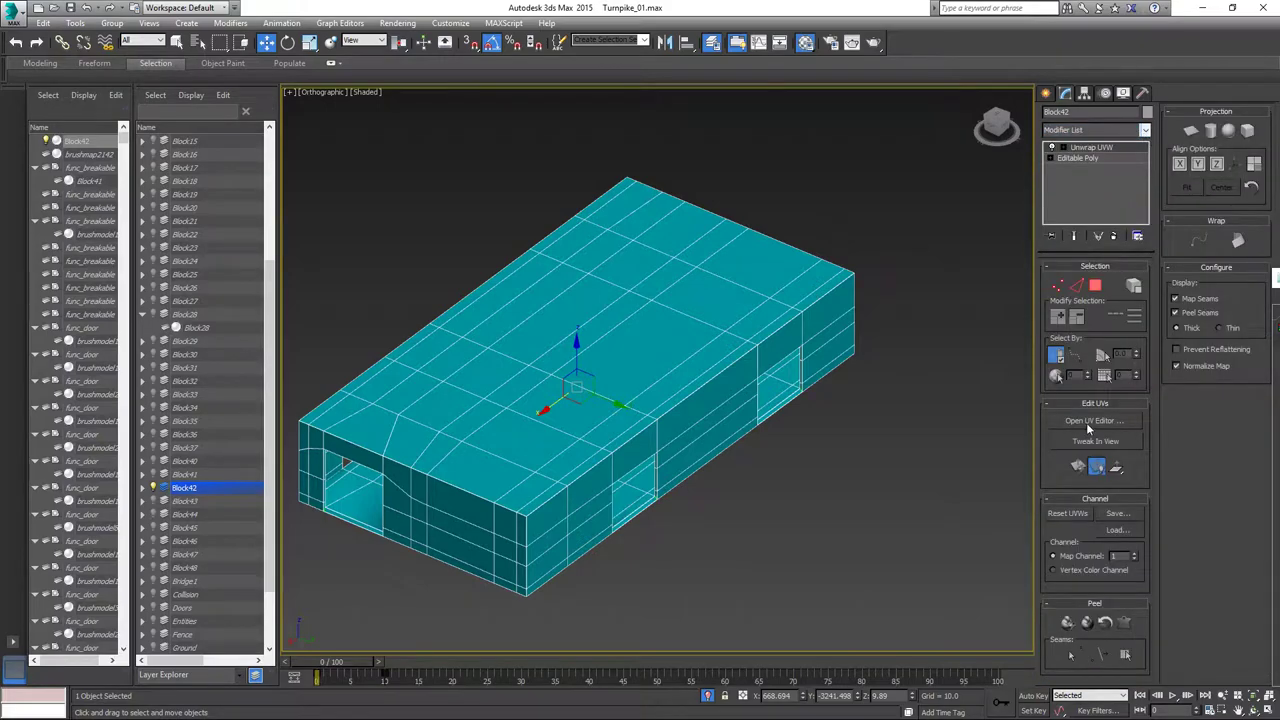
click(1091, 421)
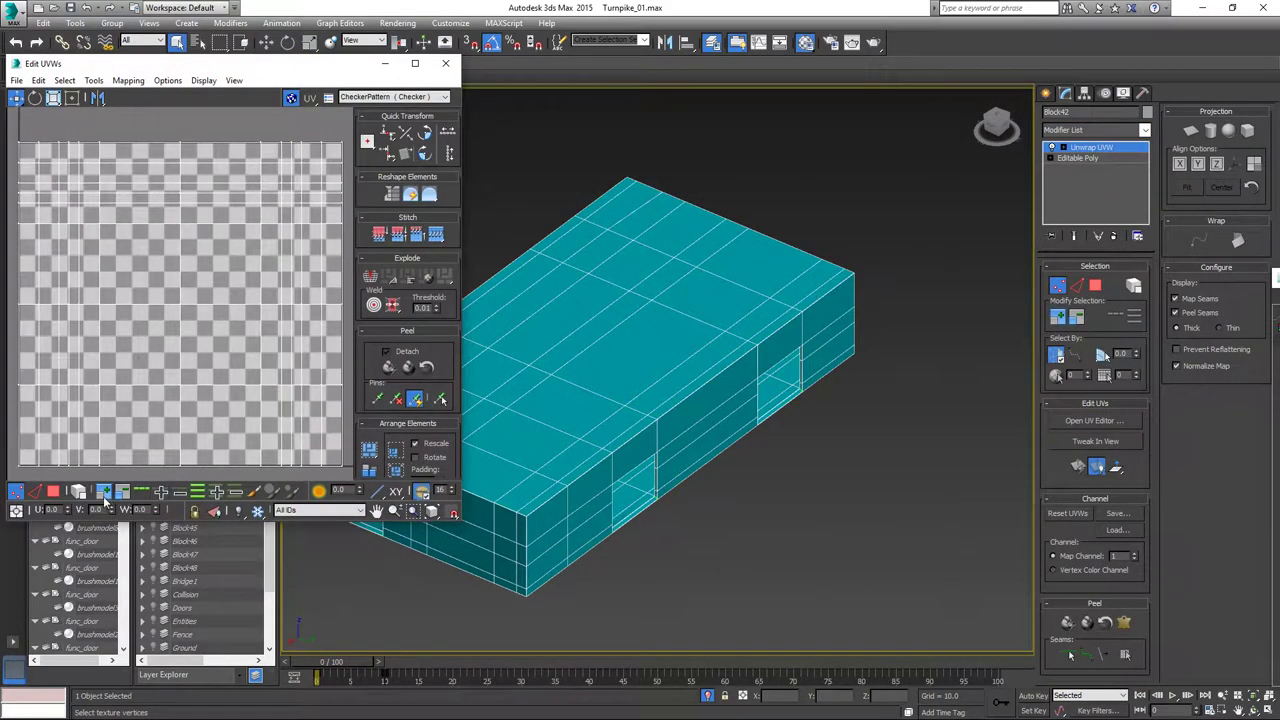
click(54, 491)
key(ctrl+a)
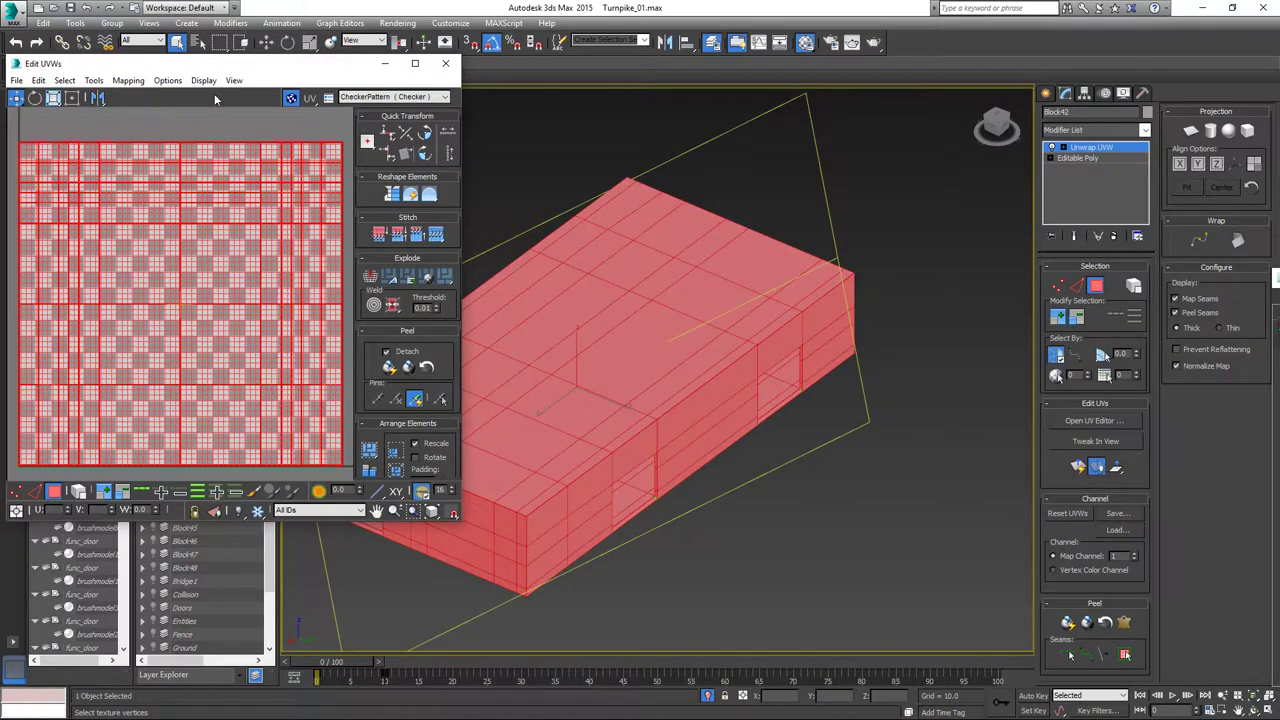
Flatten-map the selected polygons with a 45 degree polygon angle and 0.02 spacing, and convert the object to an Editable Poly.
click(130, 81)
click(166, 94)
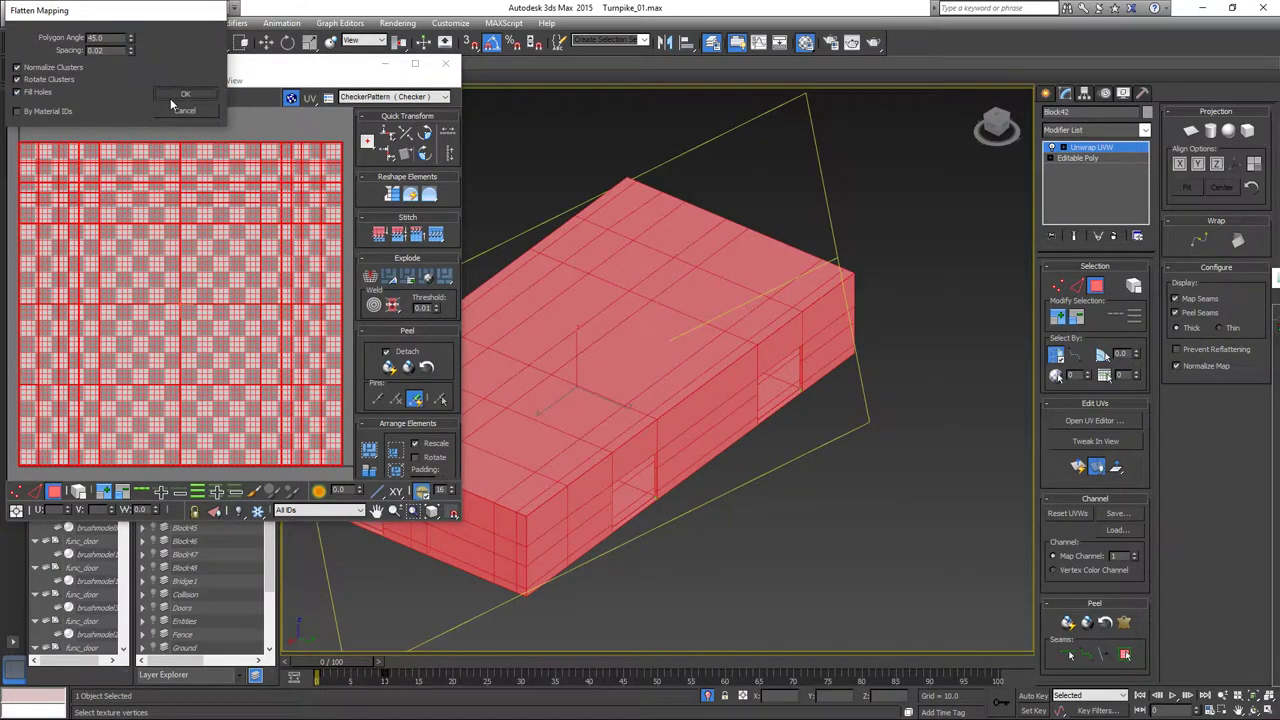
click(182, 93)
click(445, 63)
right_click(795, 231)
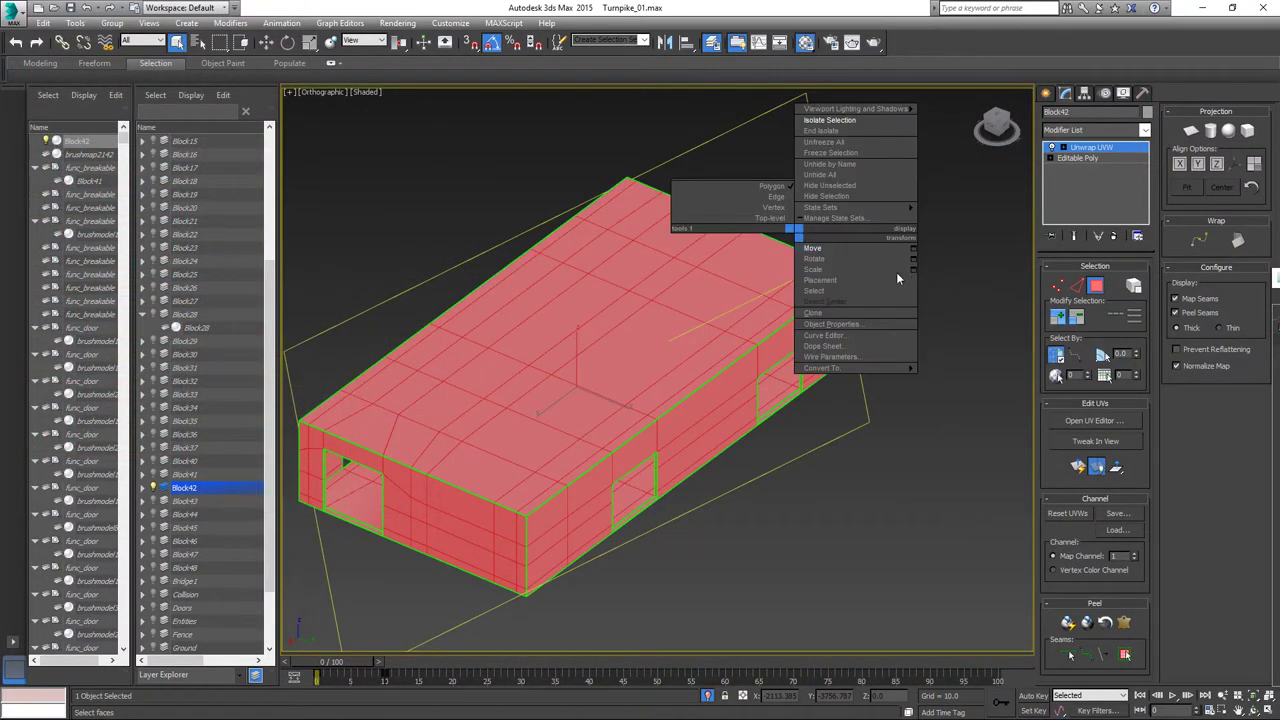
mouse_move(877, 372)
click(960, 380)
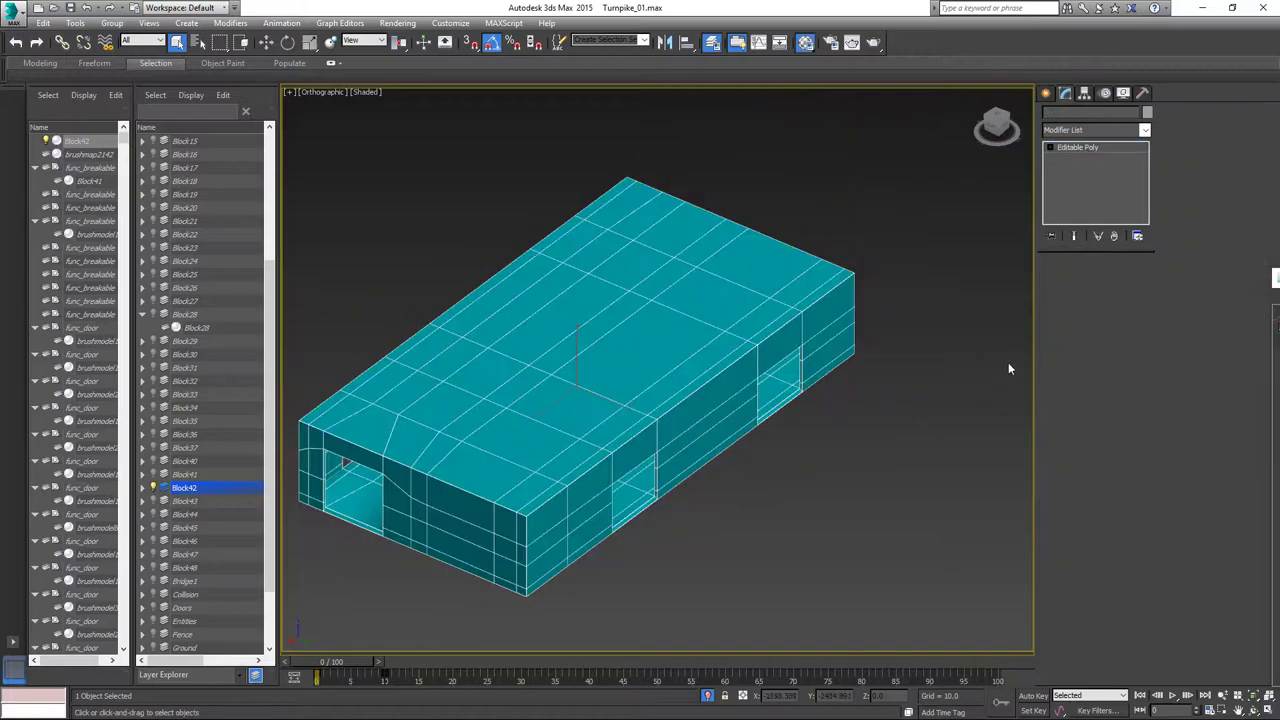
Add a new Unwrap UVW modifier and set it to map channel 2, abandoning the current channel's UV changes.
click(1145, 132)
key(u)
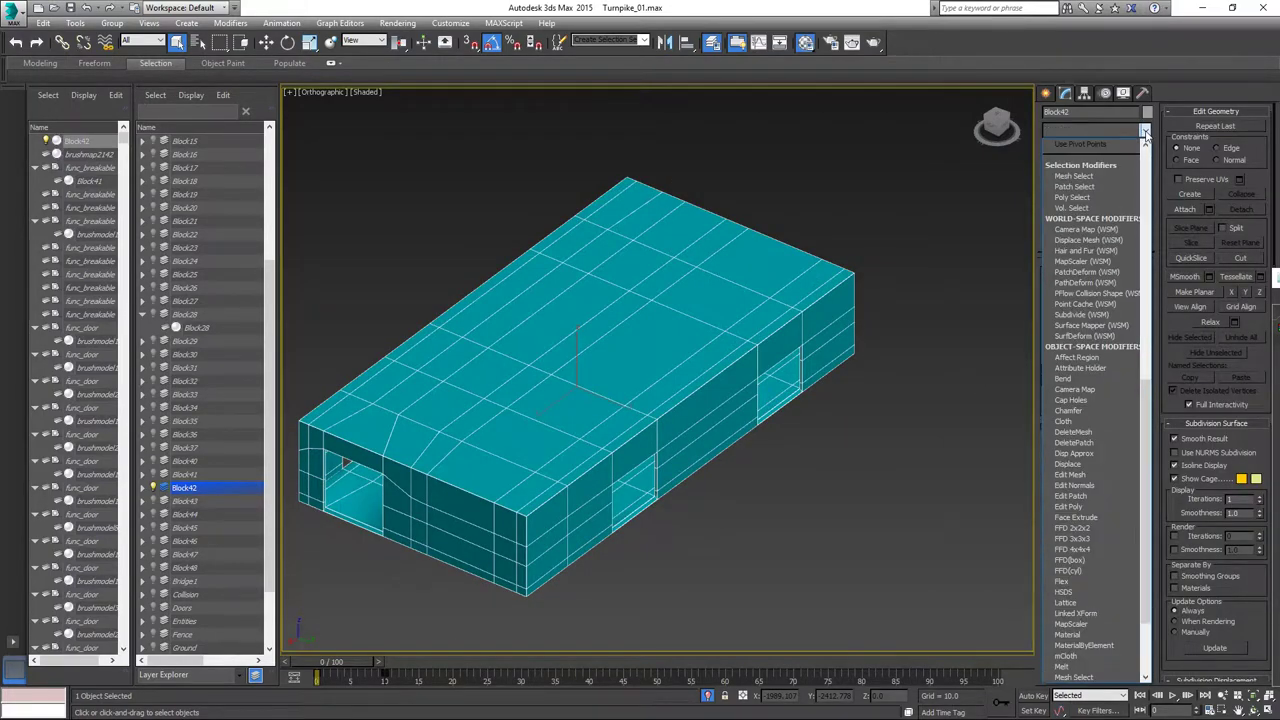
key(Return)
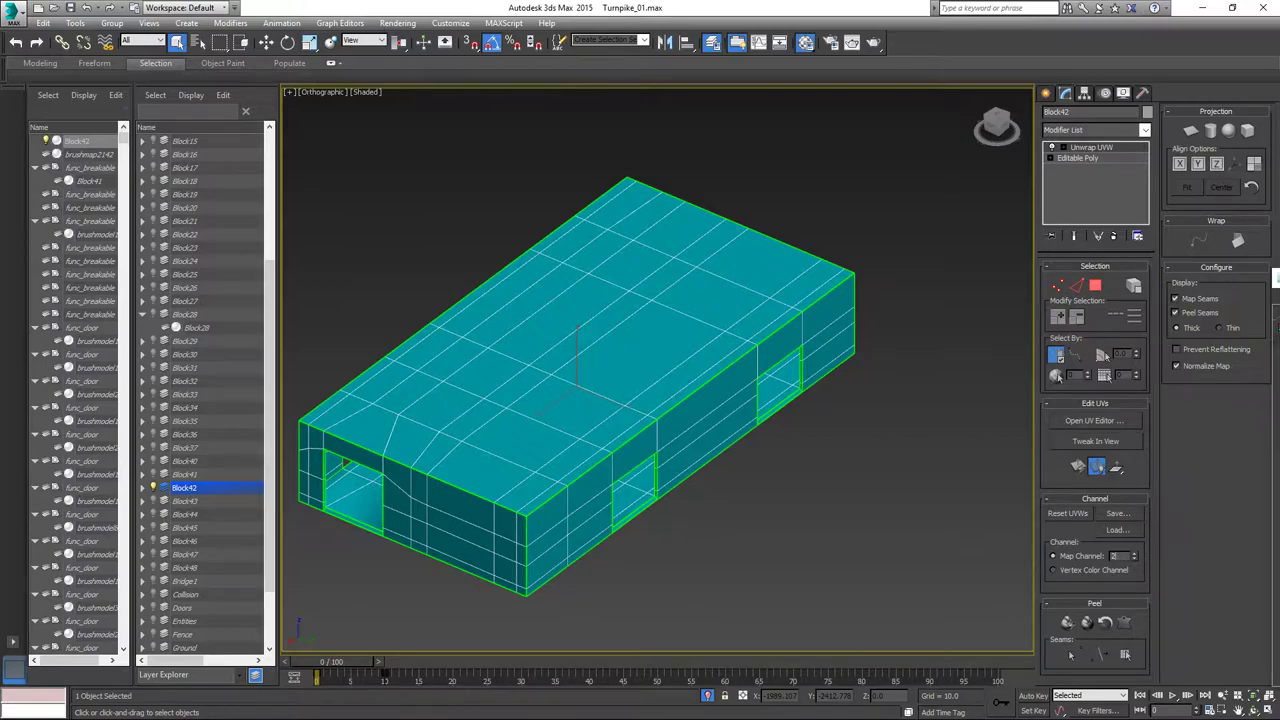
click(1131, 554)
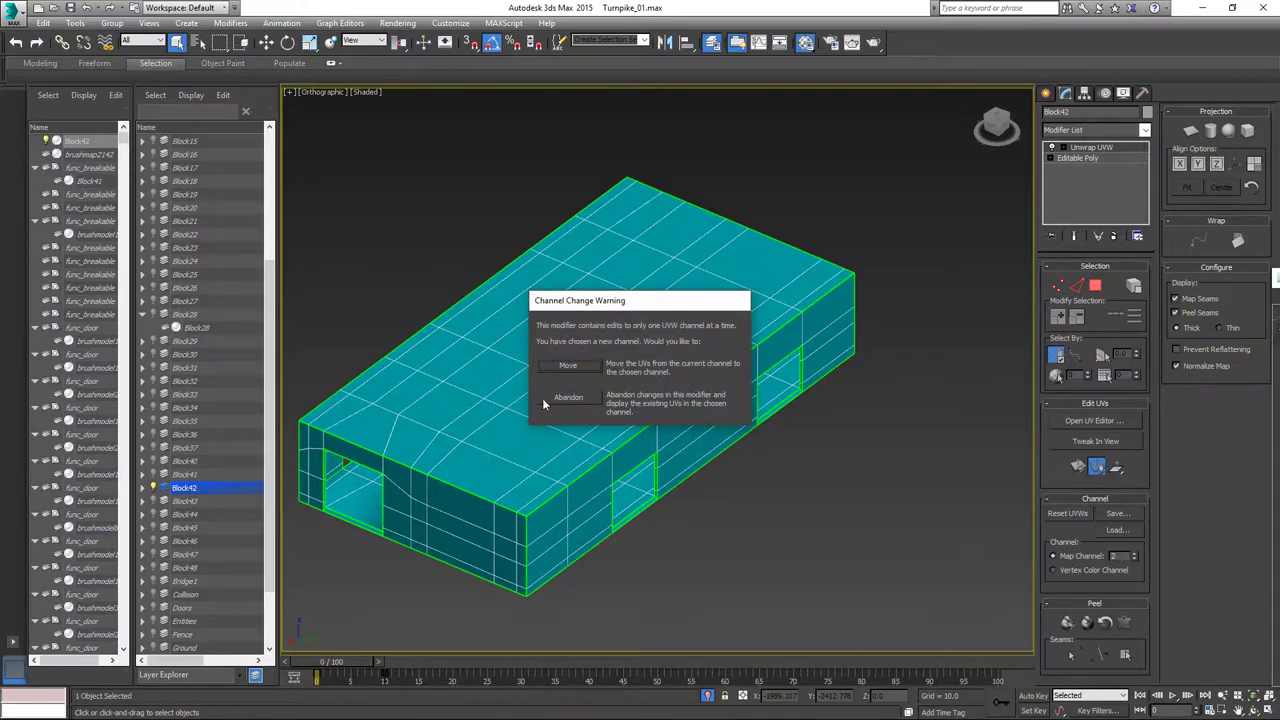
click(567, 397)
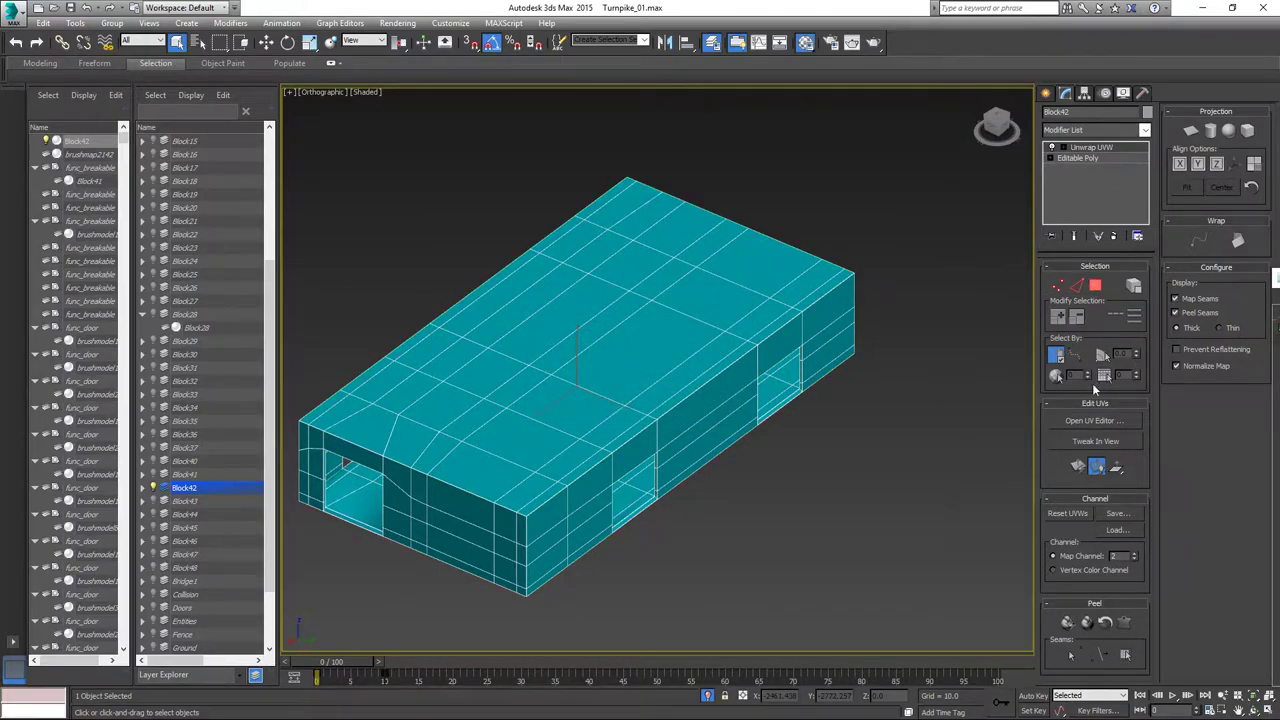
Flatten-map all of Block42's polygons on map channel 2 with a 45 degree polygon angle and 0.02 spacing.
click(1094, 420)
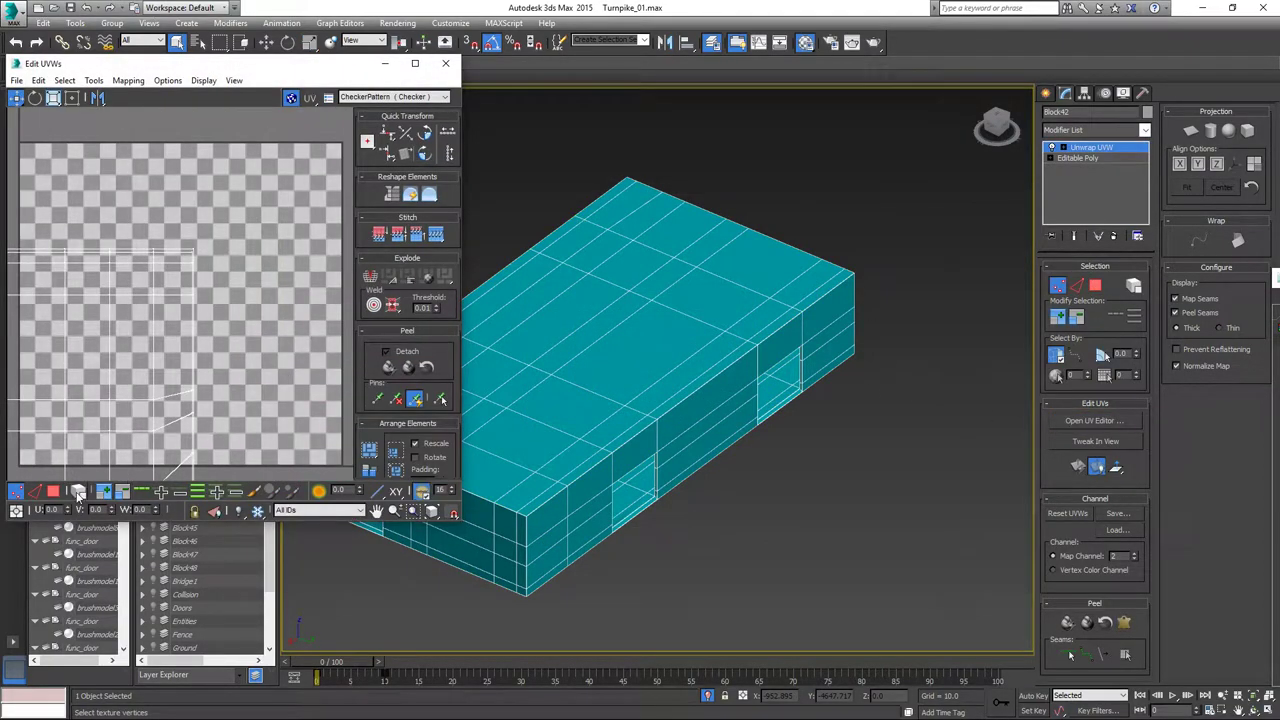
click(53, 491)
key(ctrl+a)
click(130, 82)
click(205, 95)
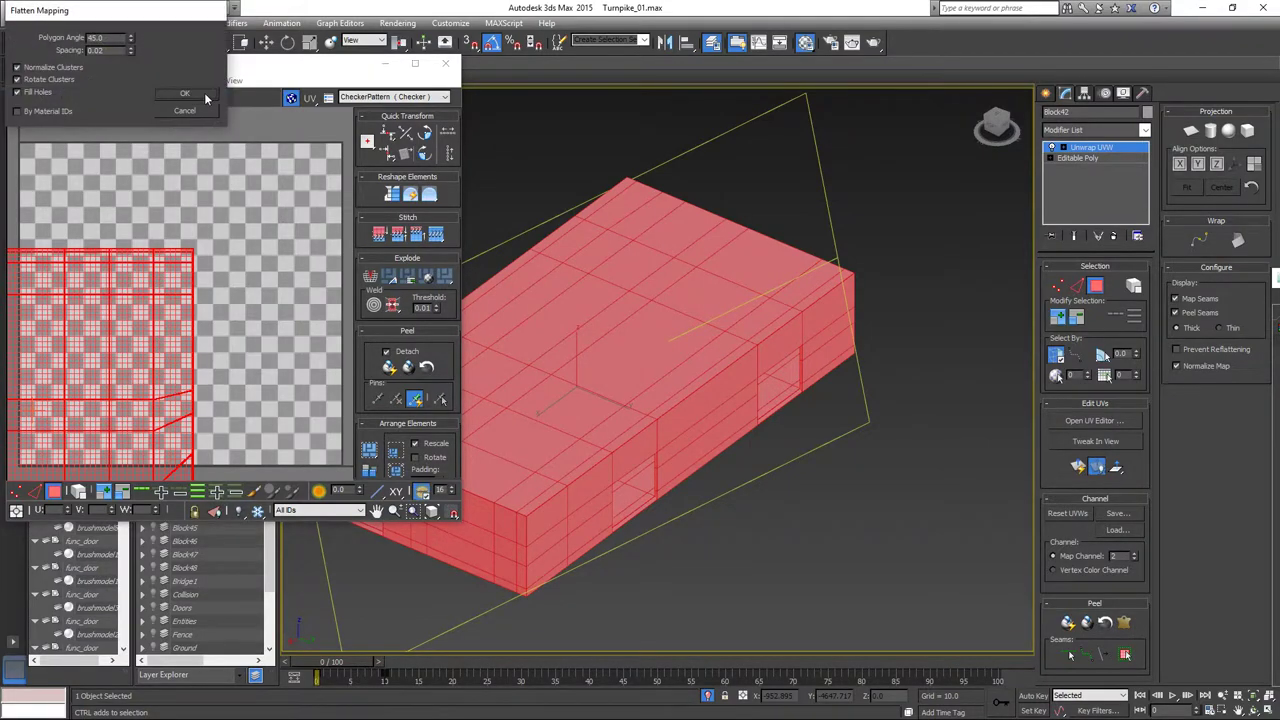
click(200, 94)
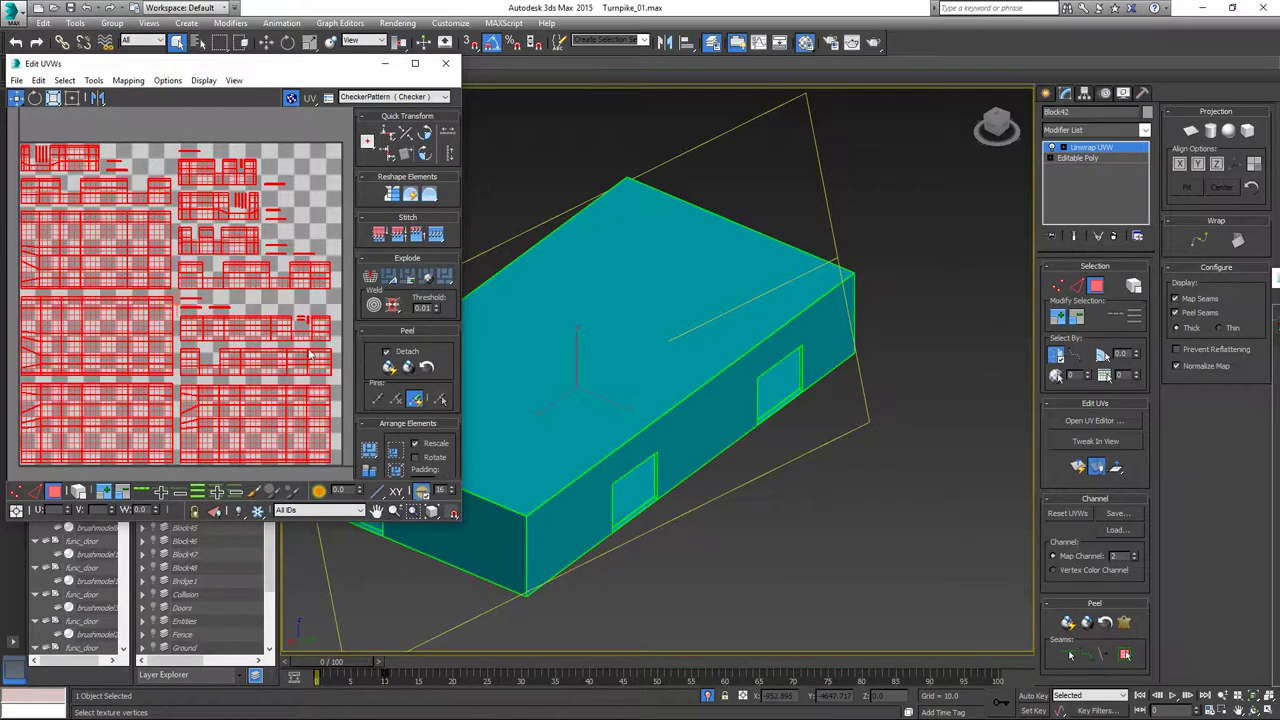
Close the UV editor and convert Block42 to an Editable Poly to collapse the channel 2 unwrap.
click(445, 63)
right_click(692, 282)
mouse_move(760, 417)
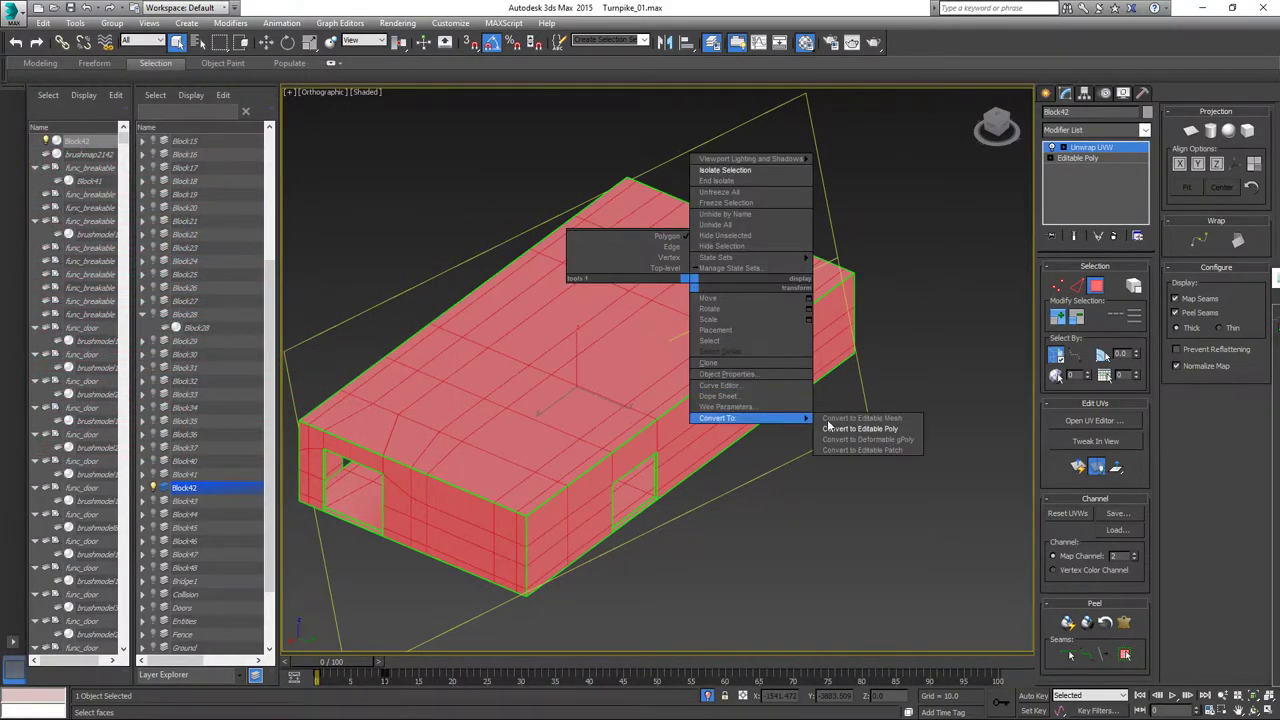
click(860, 428)
alt+middle_drag(698, 548, 914, 523)
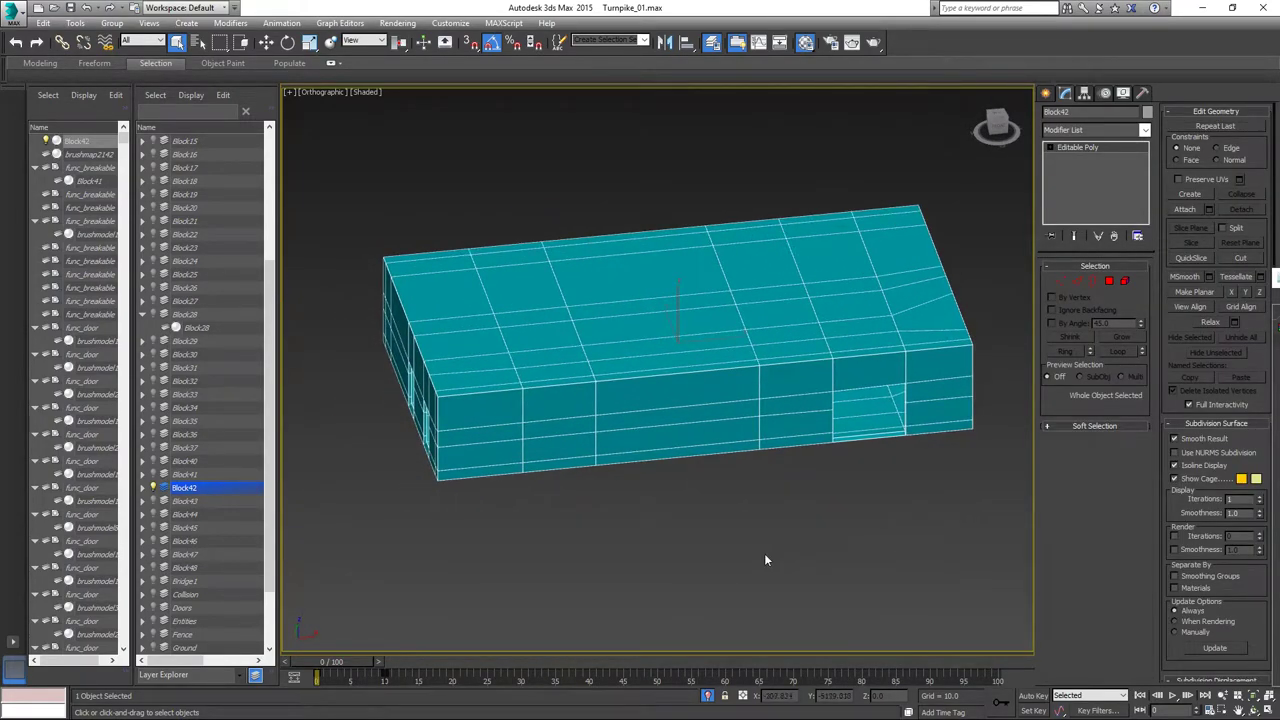
Start exporting only the selected Block42 object as FBX and create a folder named Detail in the FBX directory.
click(15, 18)
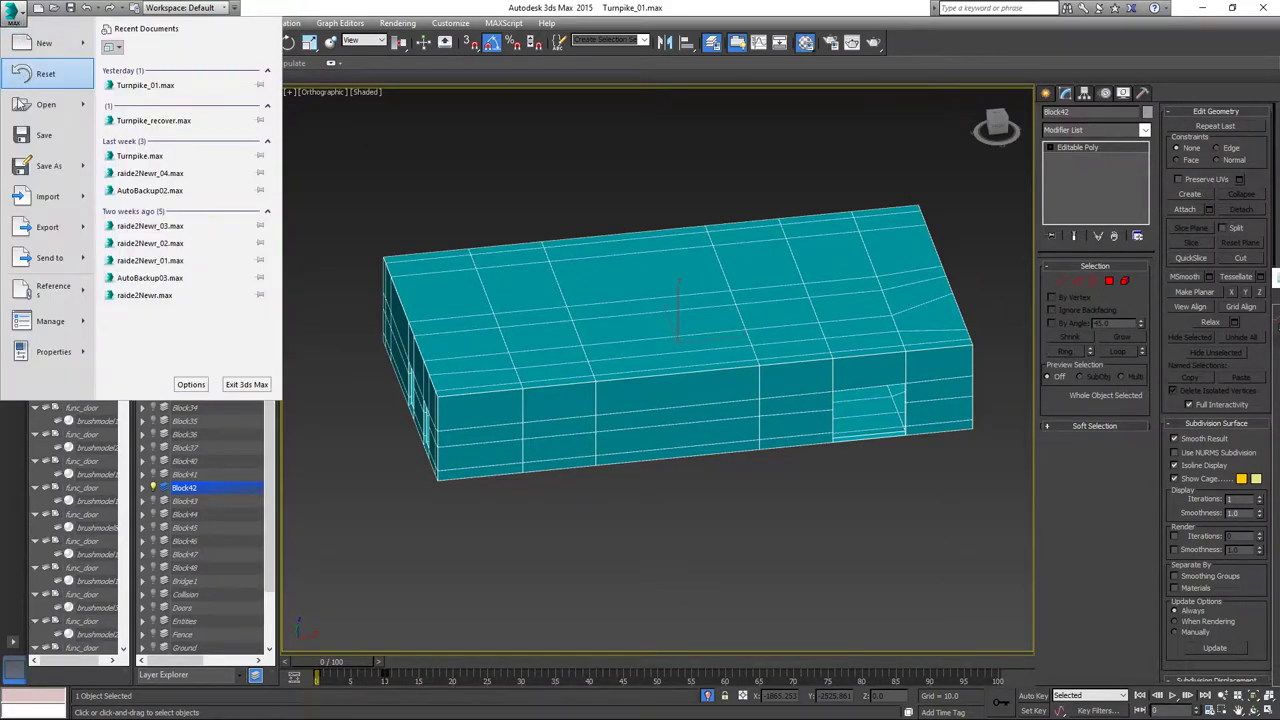
mouse_move(28, 232)
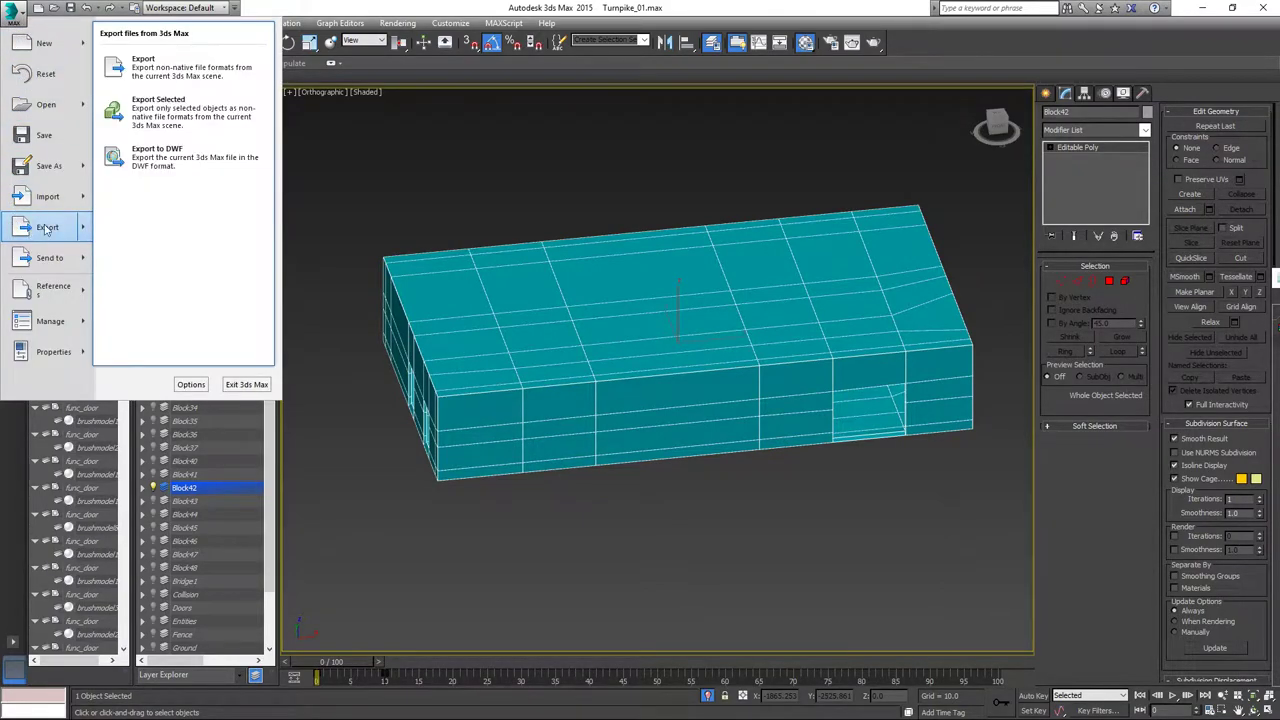
click(193, 105)
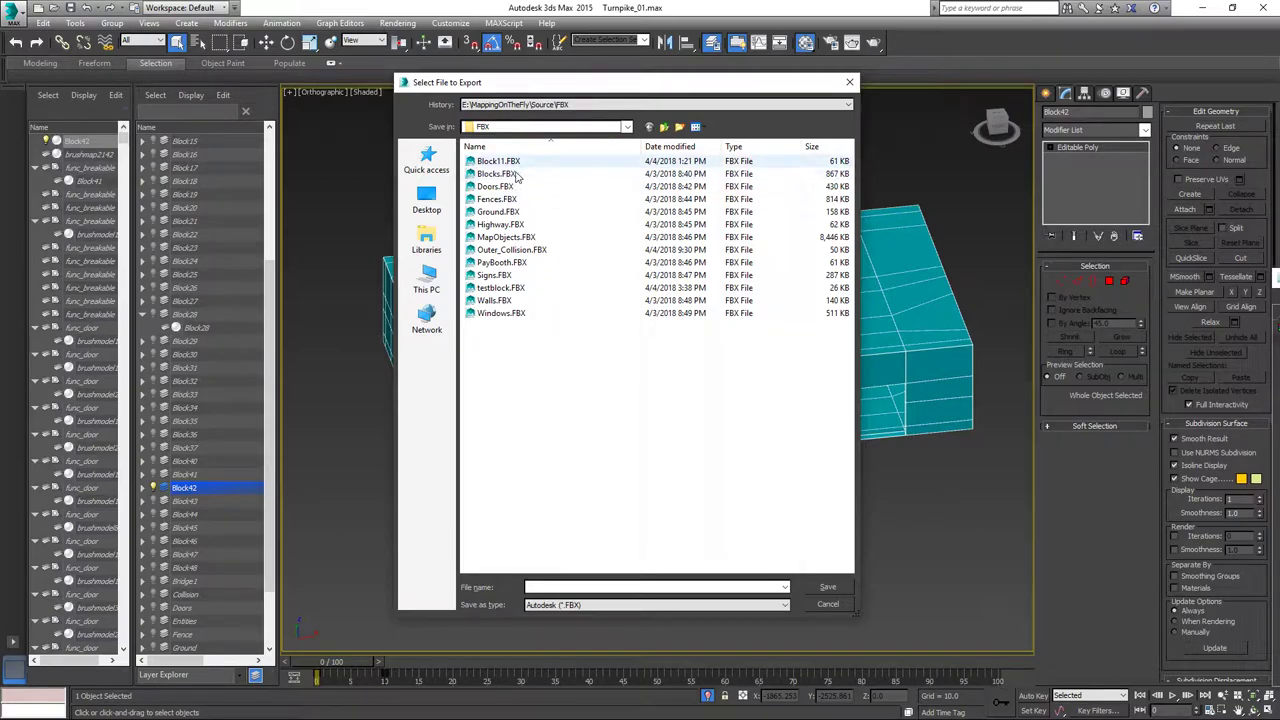
right_click(488, 384)
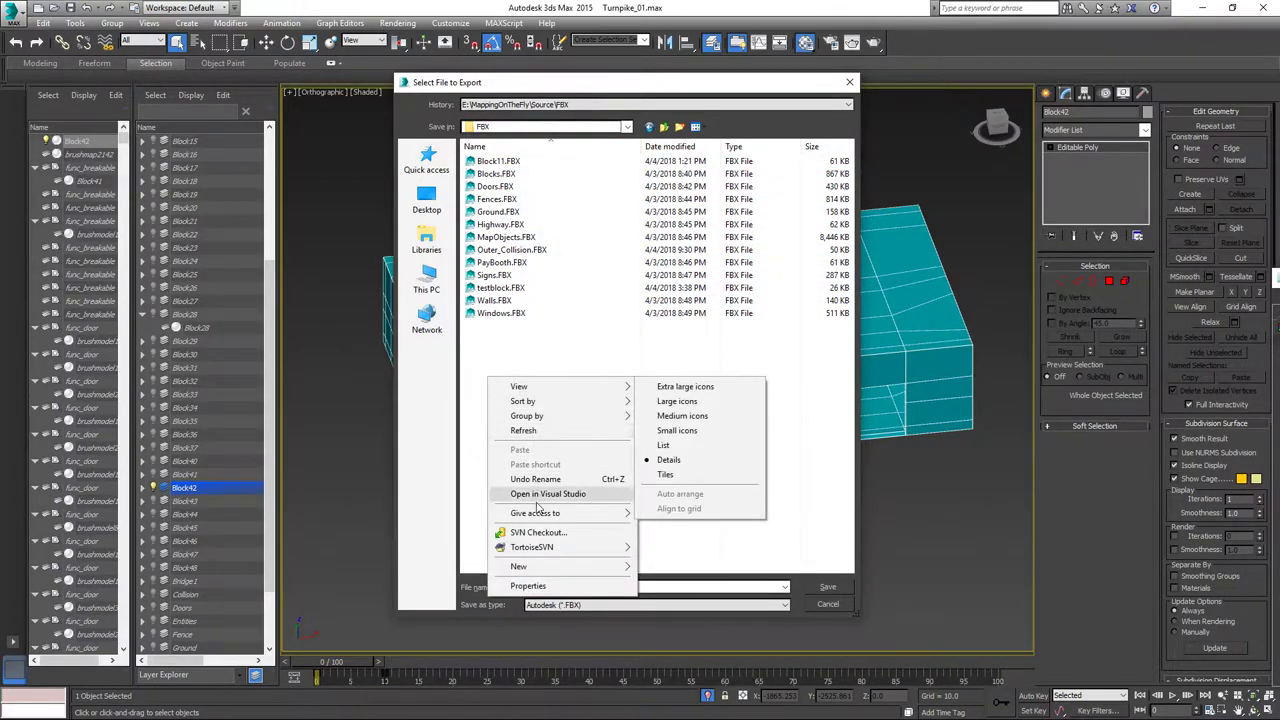
mouse_move(622, 571)
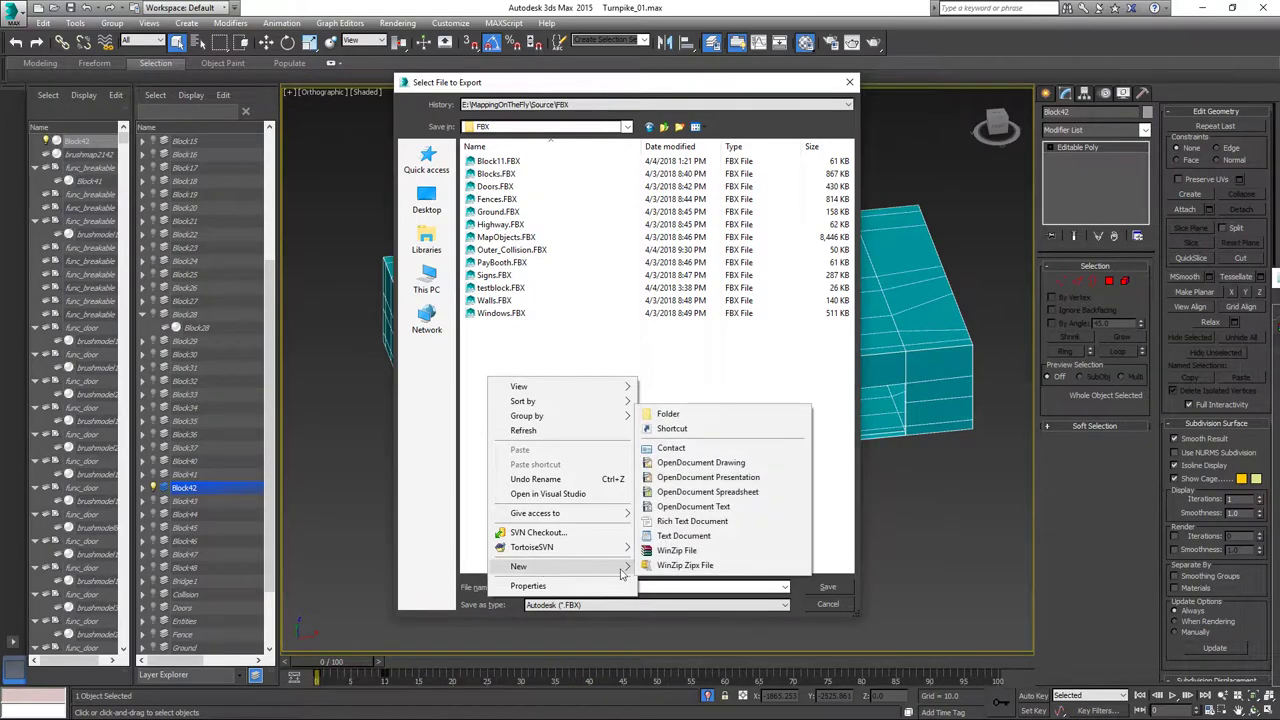
click(680, 413)
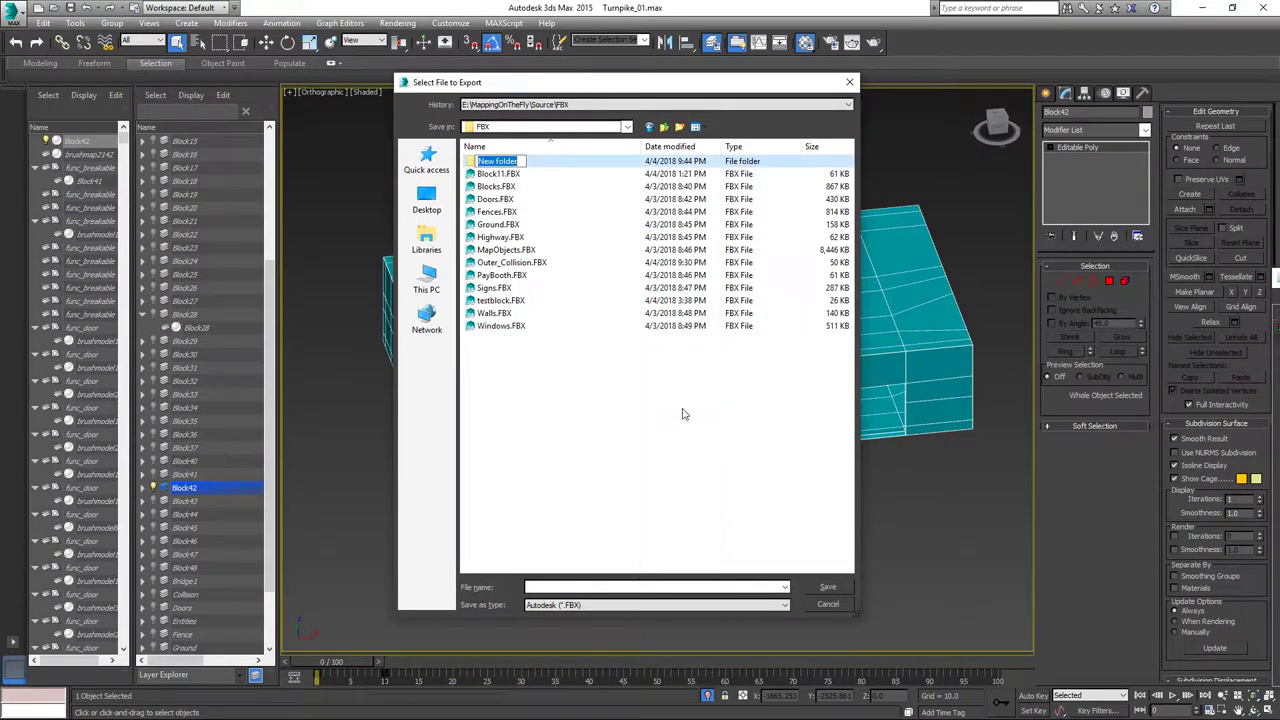
text(Detail)
key(Return)
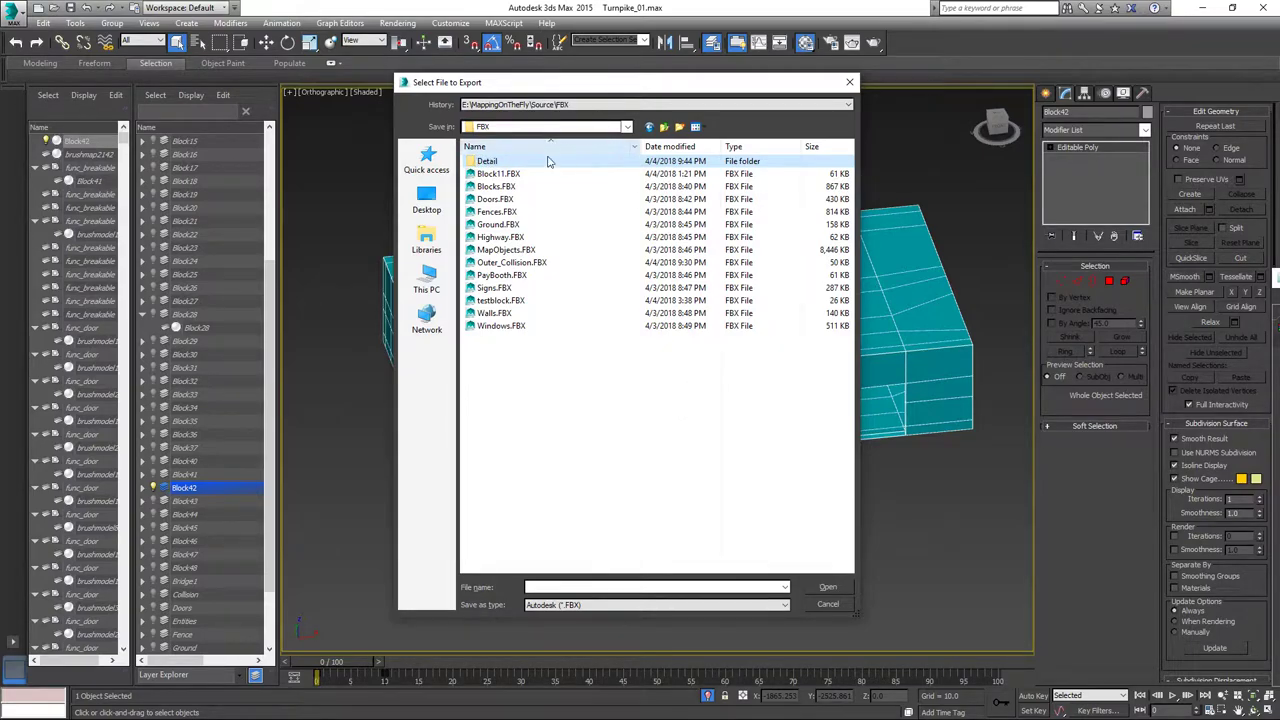
key(Return)
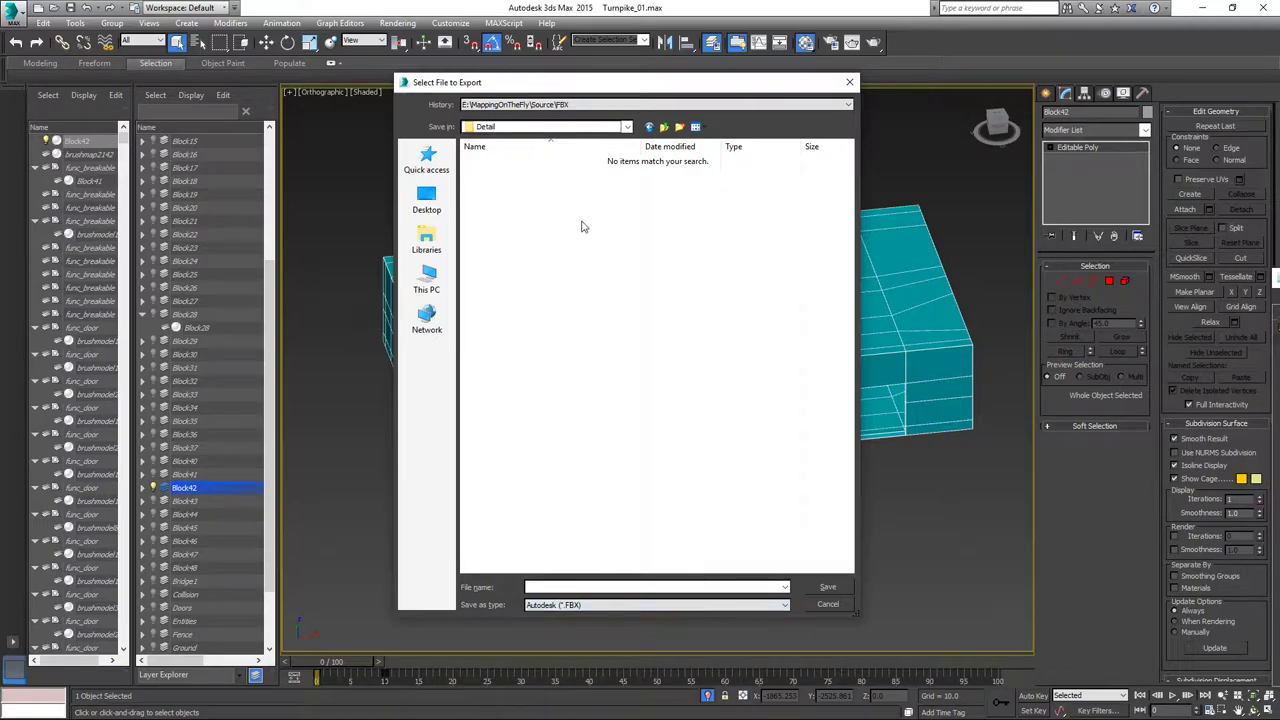
key(BackSpace)
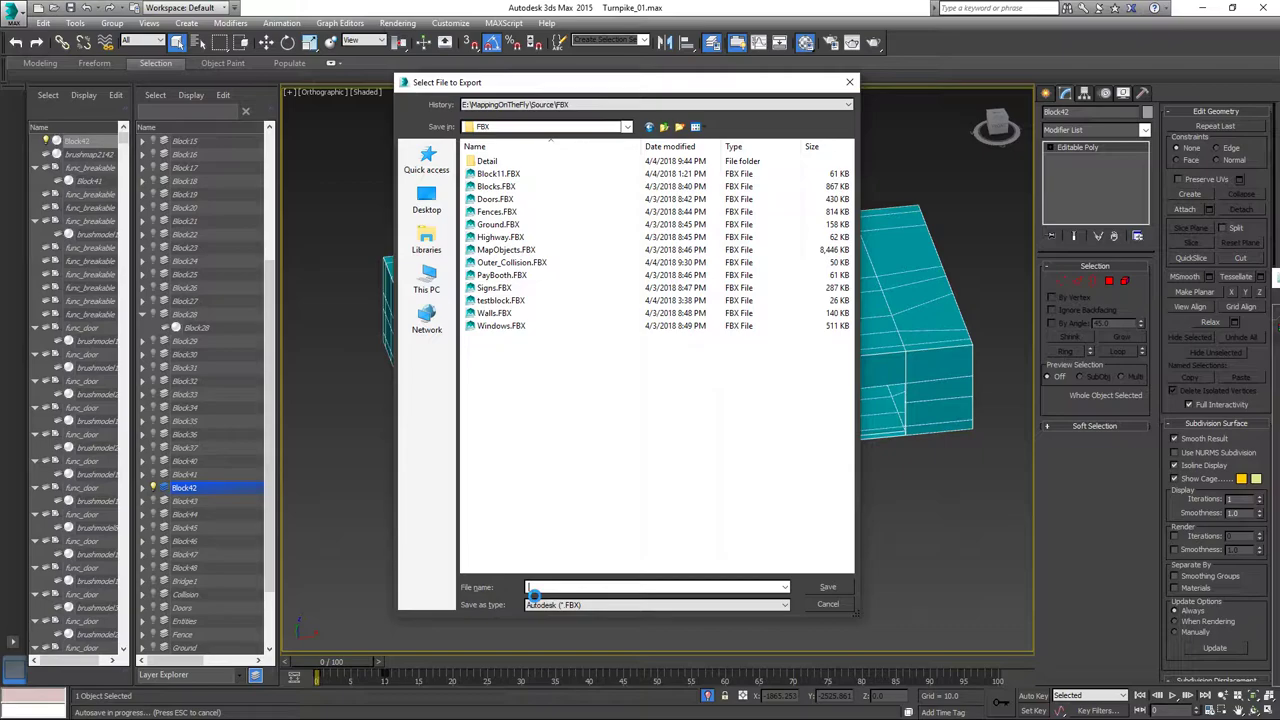
text(Block)
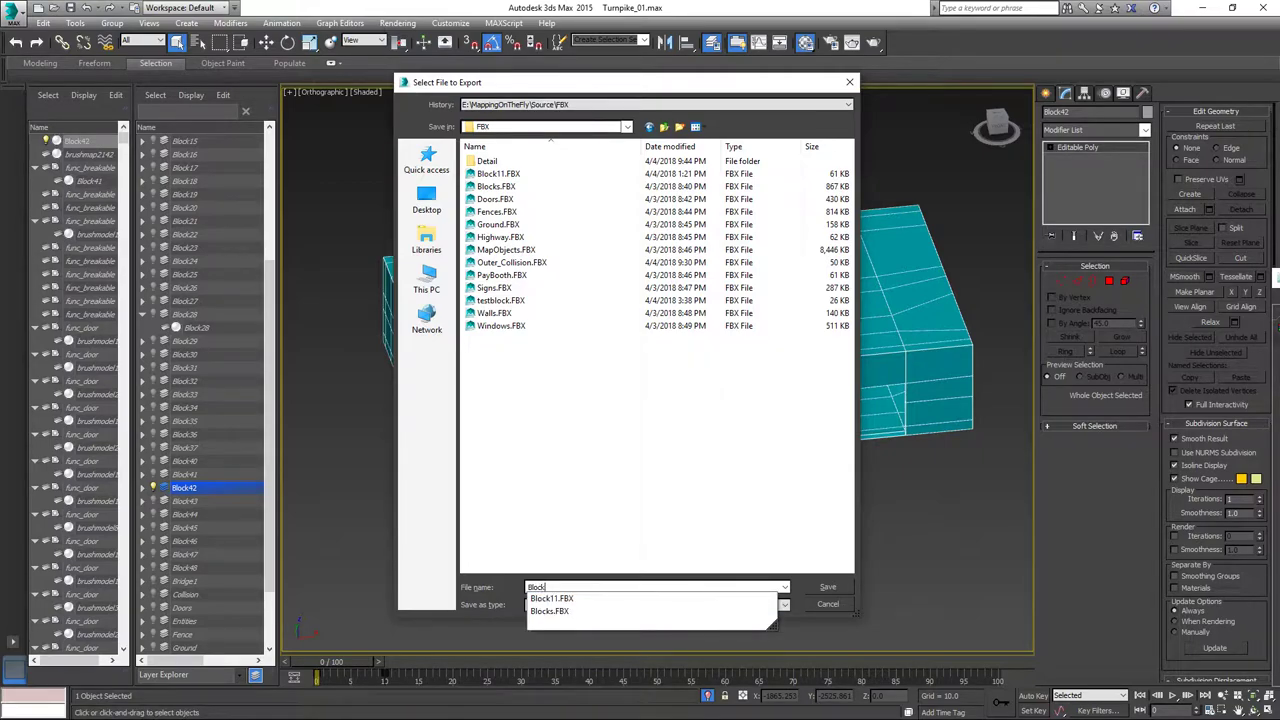
text(42)
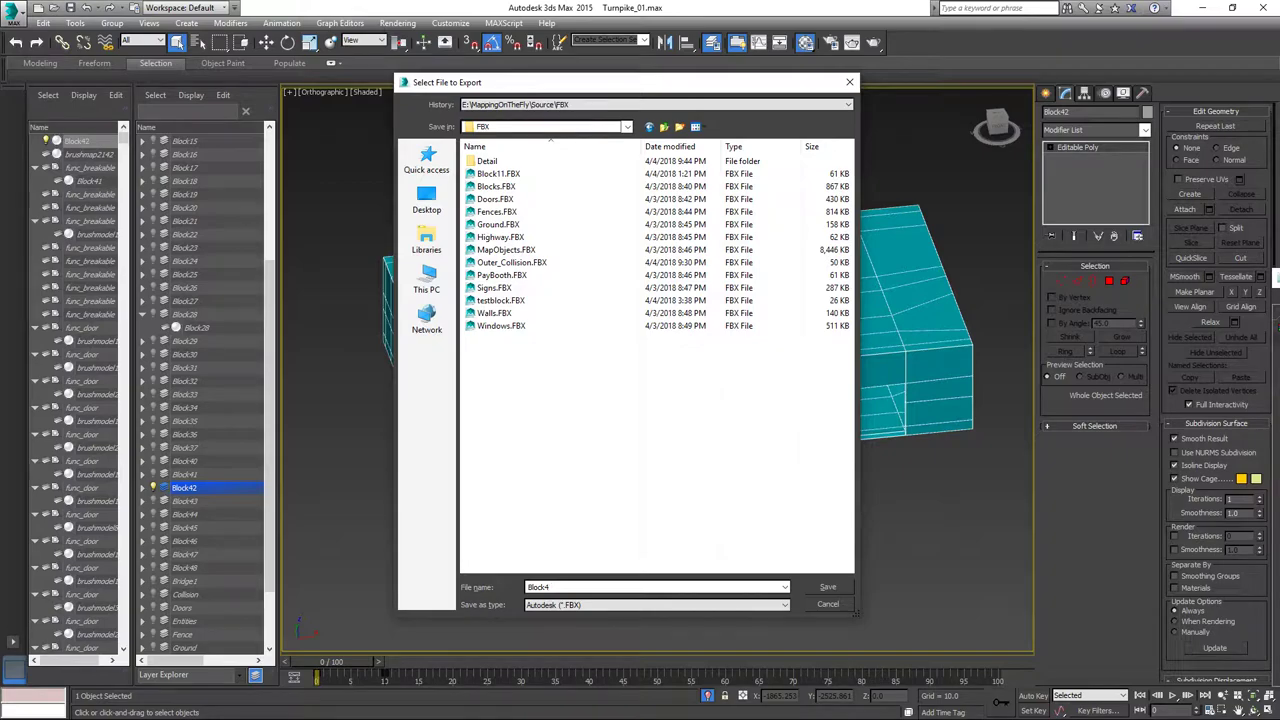
right_click(569, 406)
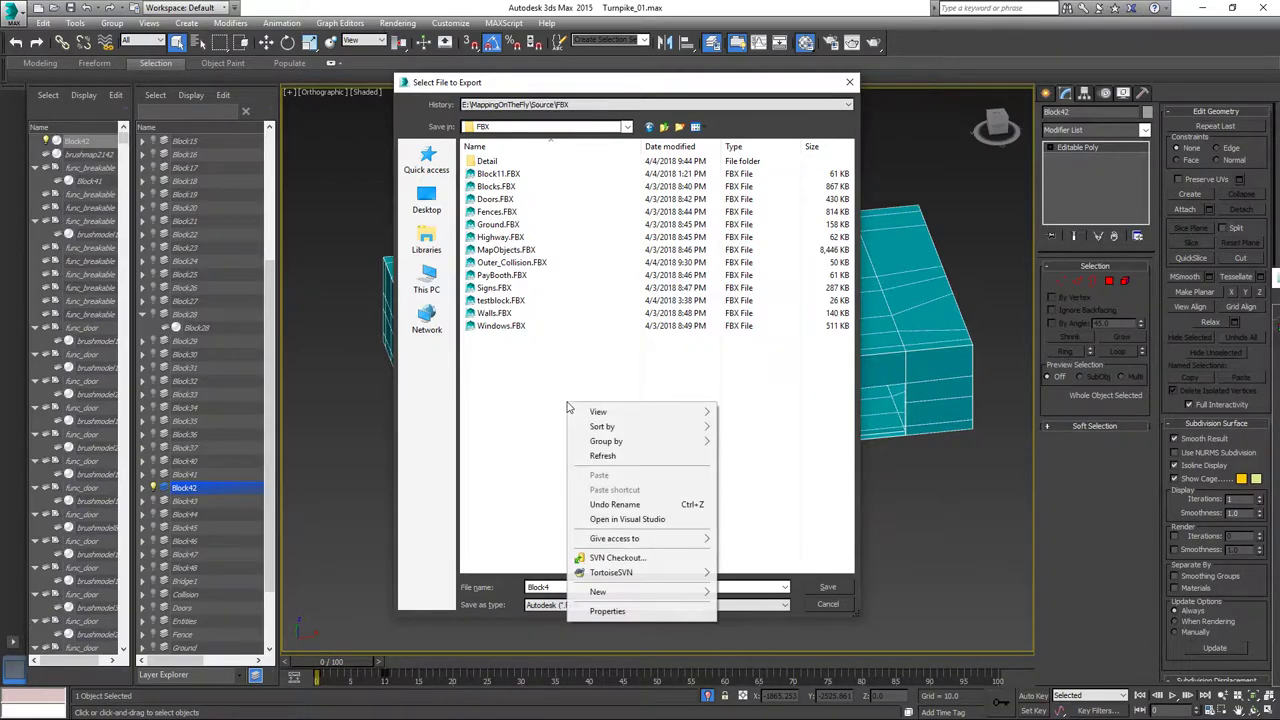
Rename the Detail export folder as Block42 and open it.
click(487, 160)
click(487, 160)
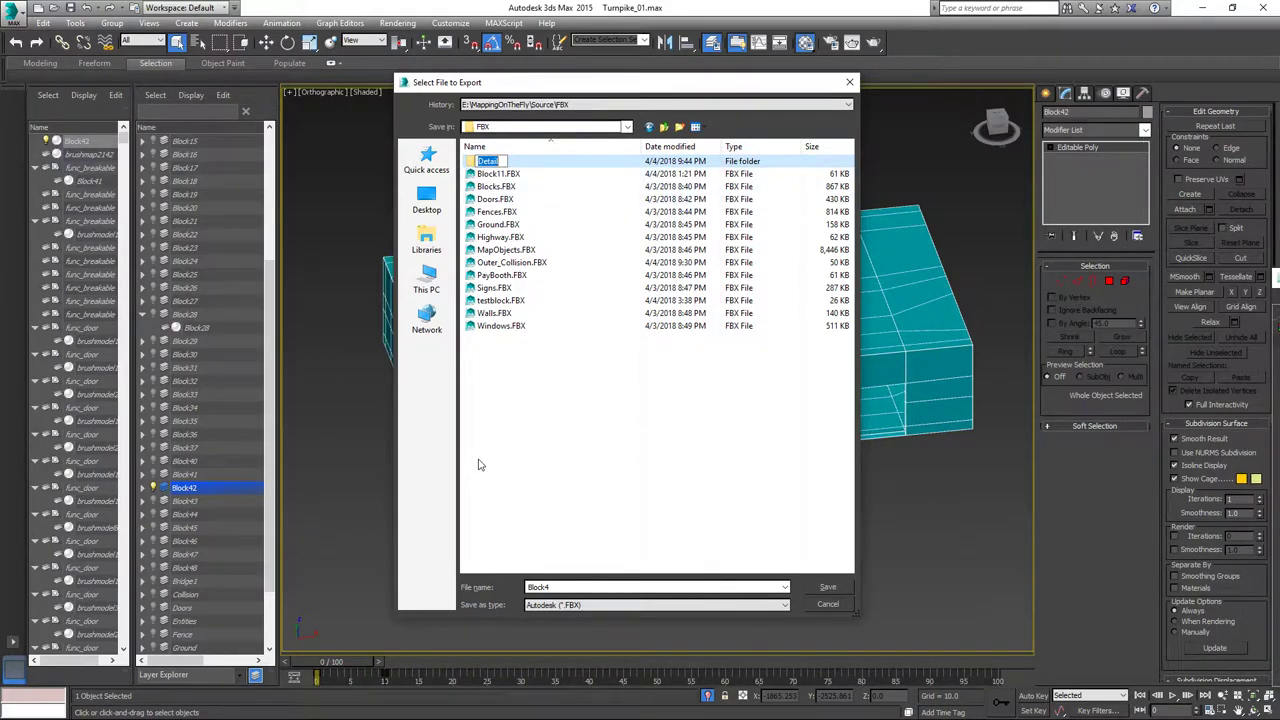
text(Block42)
key(Return)
double_click(490, 161)
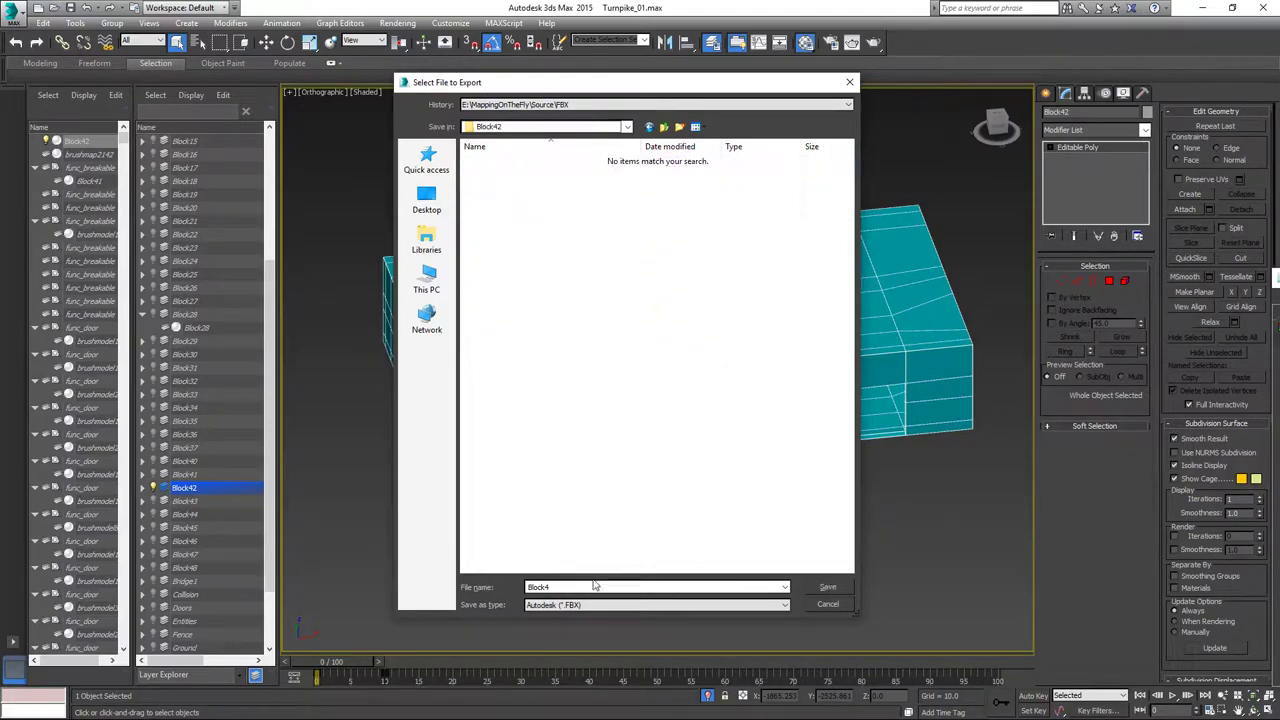
Name the export file Block42 and export it as FBX with the existing user-defined export settings.
double_click(594, 588)
text(Block42)
key(Return)
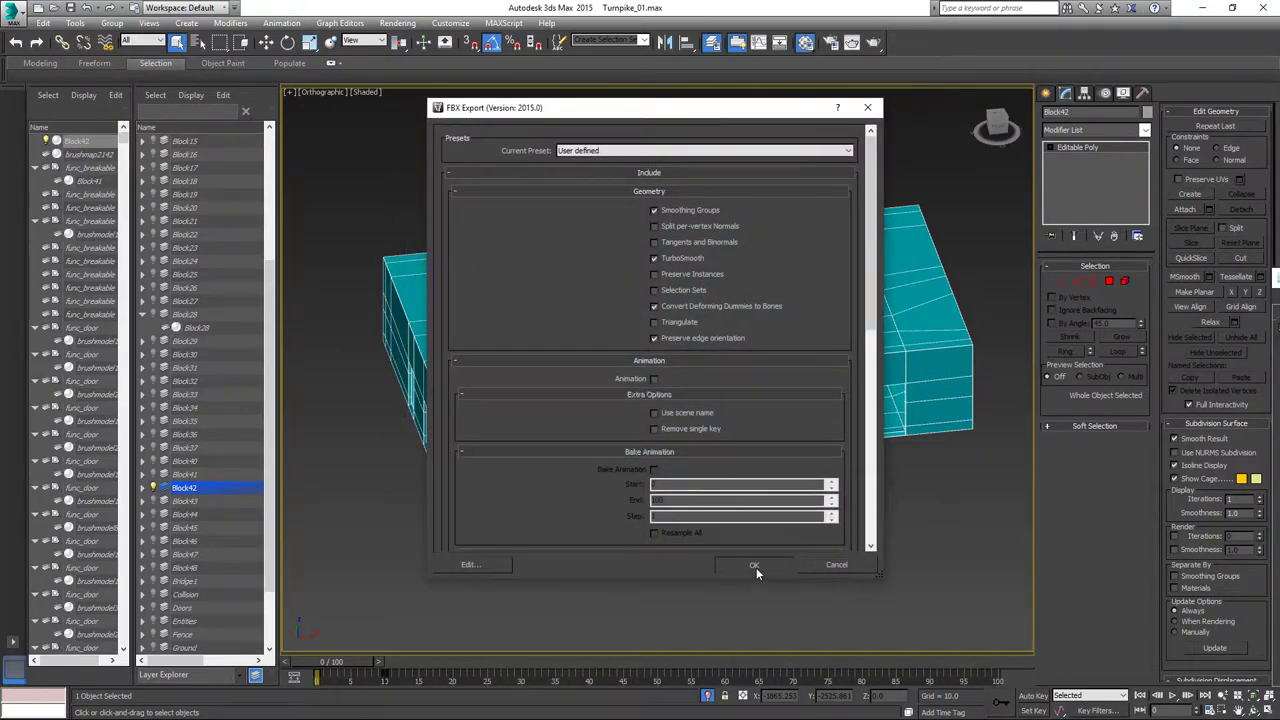
click(754, 565)
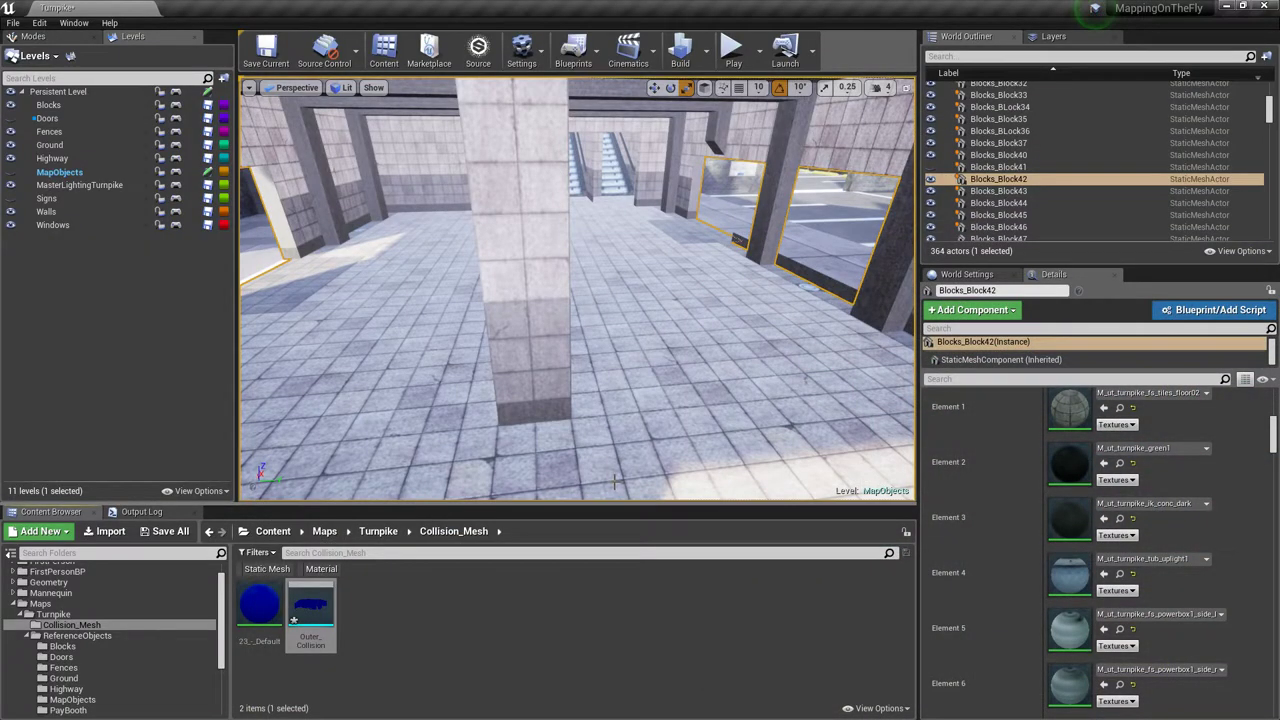
Switch to Unreal Editor and create a folder named Mesh inside the Turnpike content folder.
right_drag(634, 445, 627, 421)
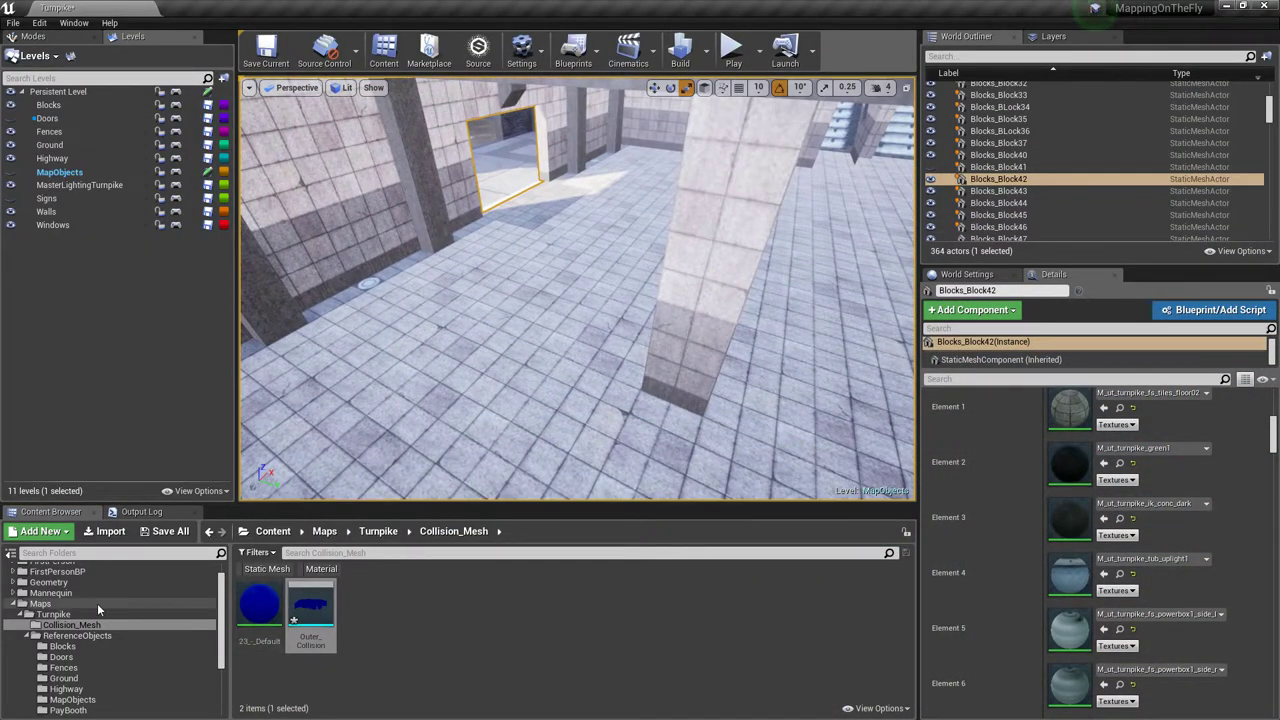
click(55, 614)
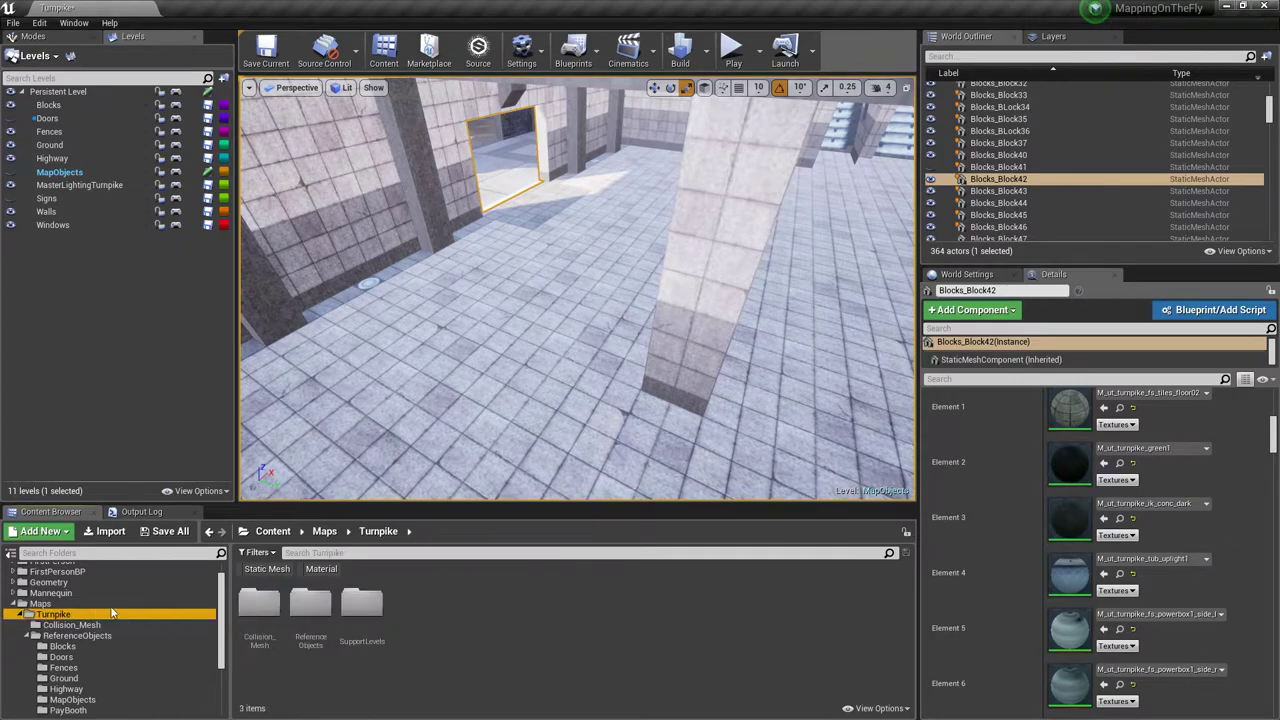
right_click(455, 642)
click(500, 266)
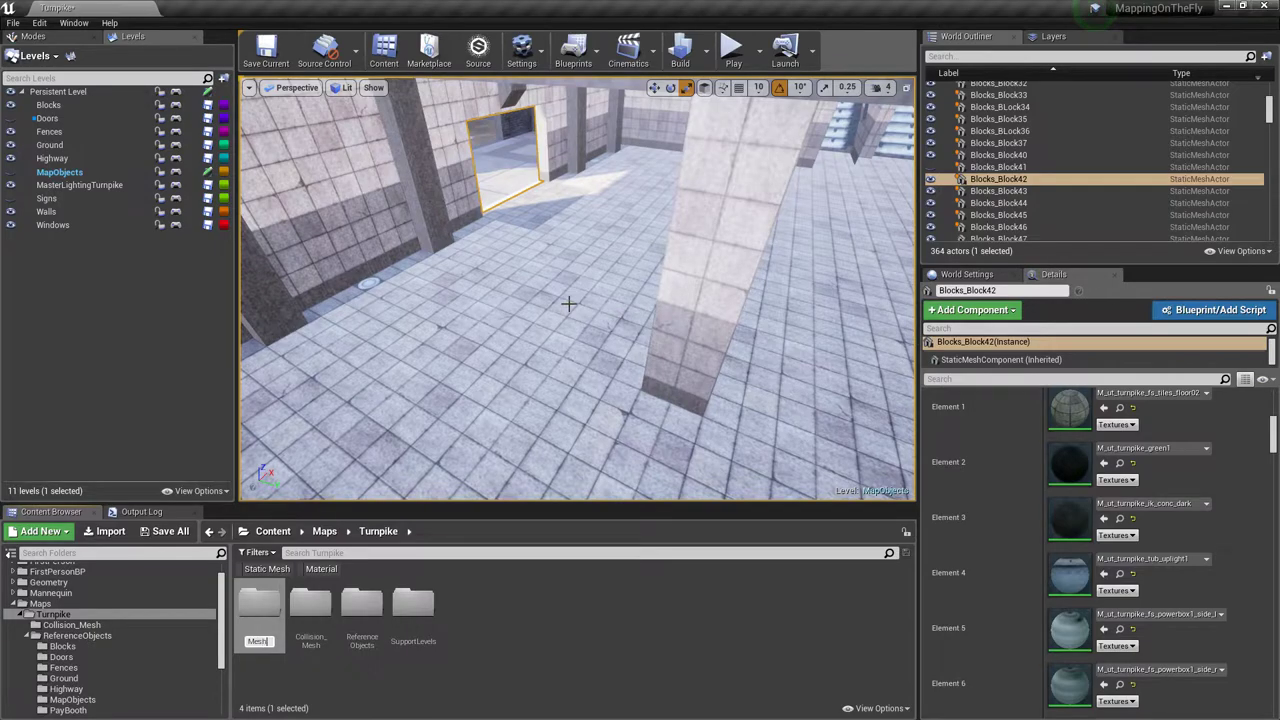
key(Return)
Create a subfolder named BLock42 inside the new Mesh folder.
double_click(304, 601)
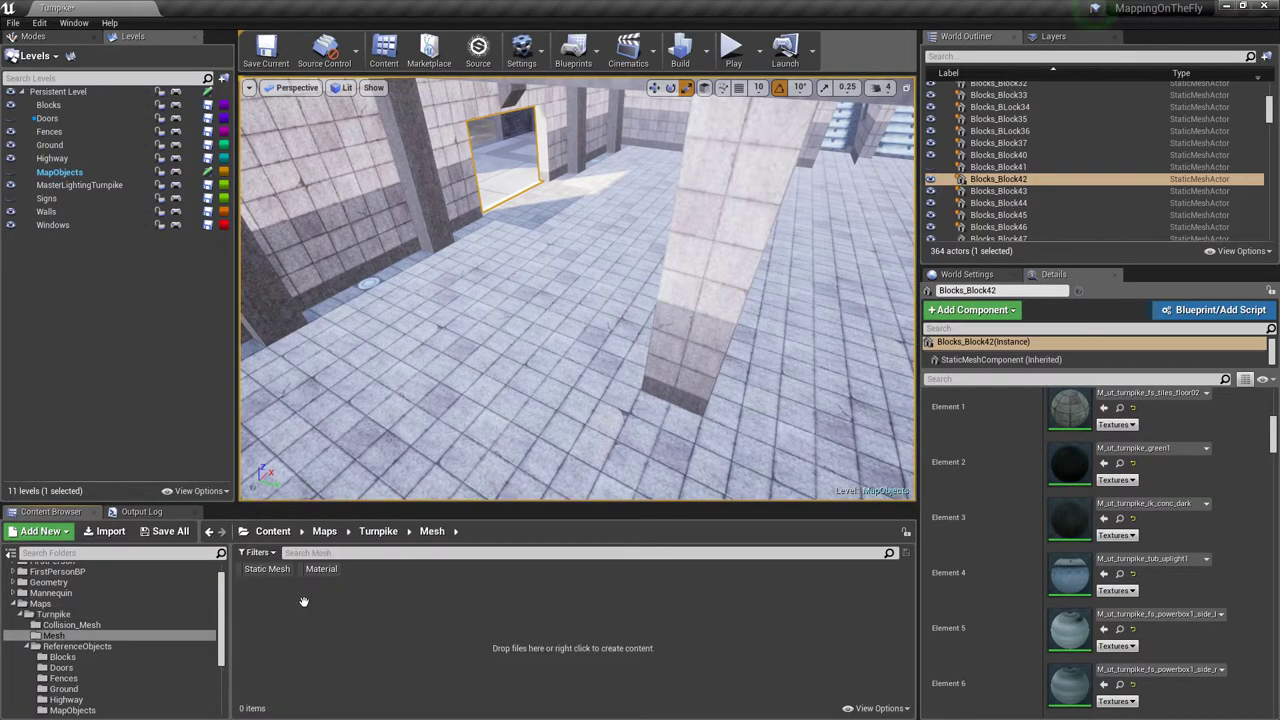
right_click(315, 604)
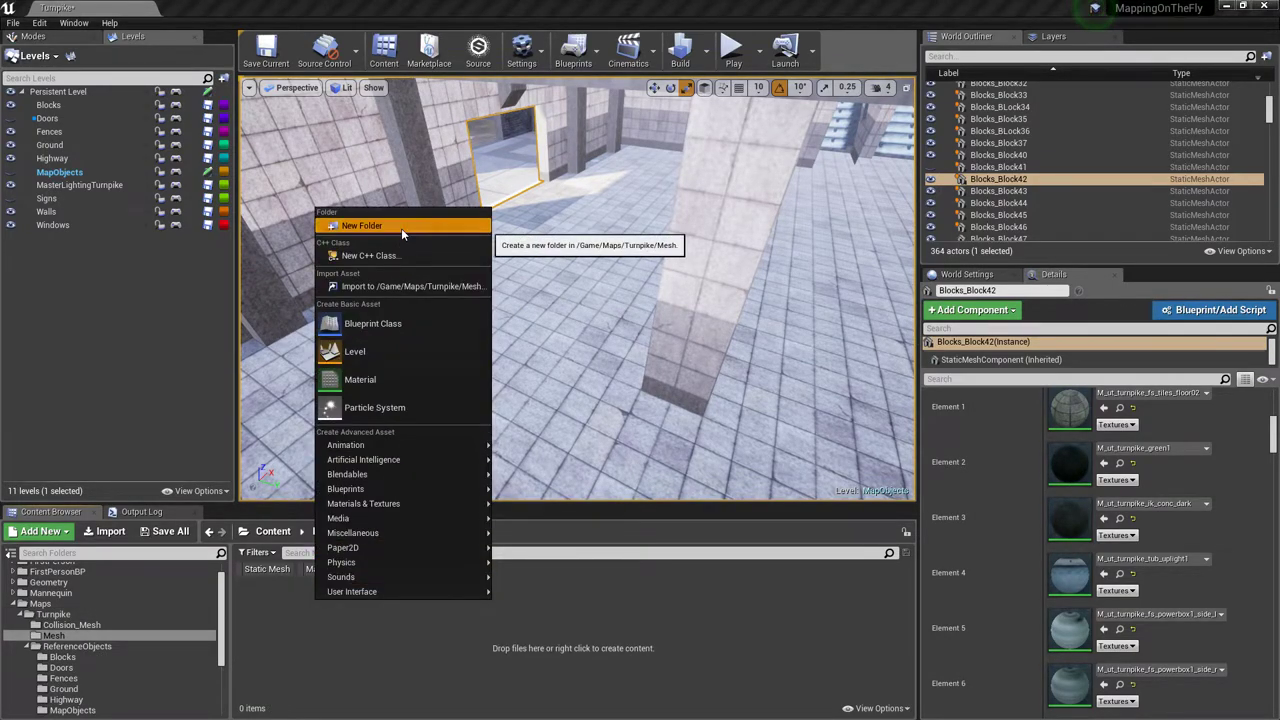
click(401, 228)
text(BLock42)
key(Return)
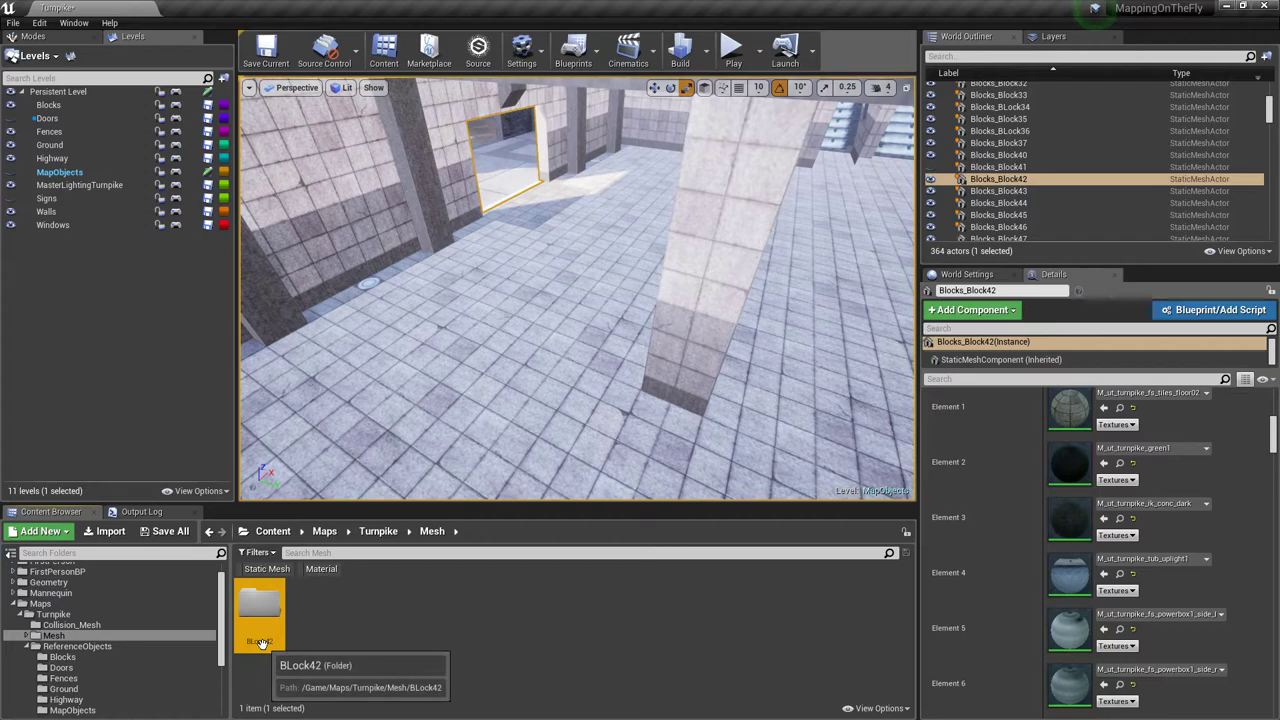
key(F2)
key(Home)
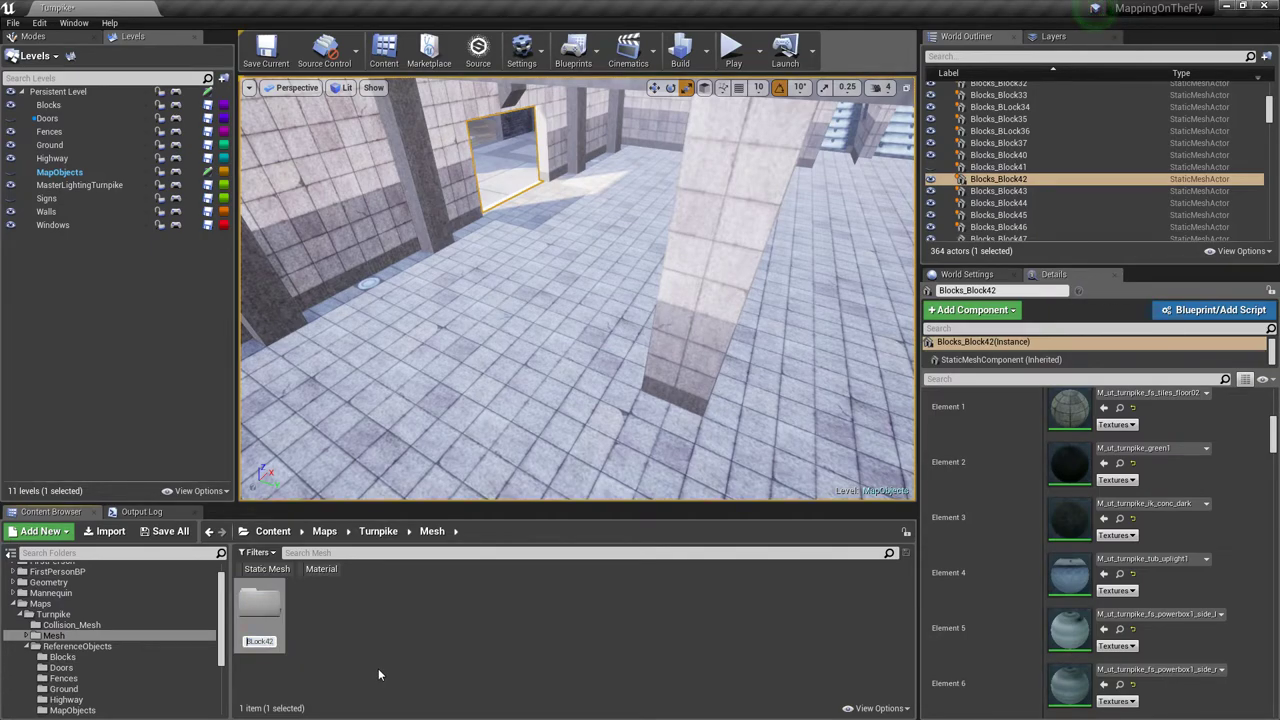
key(Return)
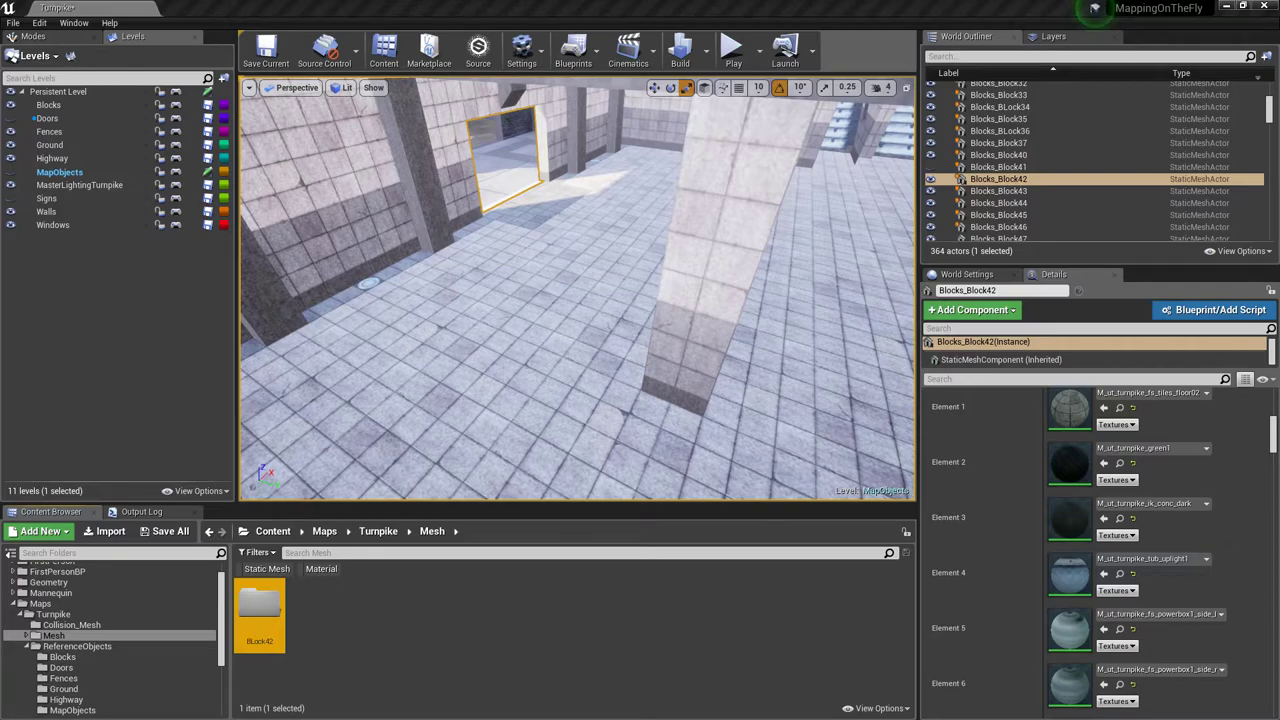
Open the exported Block42 folder in File Explorer, select Block42.FBX, and open the BLock42 content folder in Unreal Editor.
key(alt+Tab)
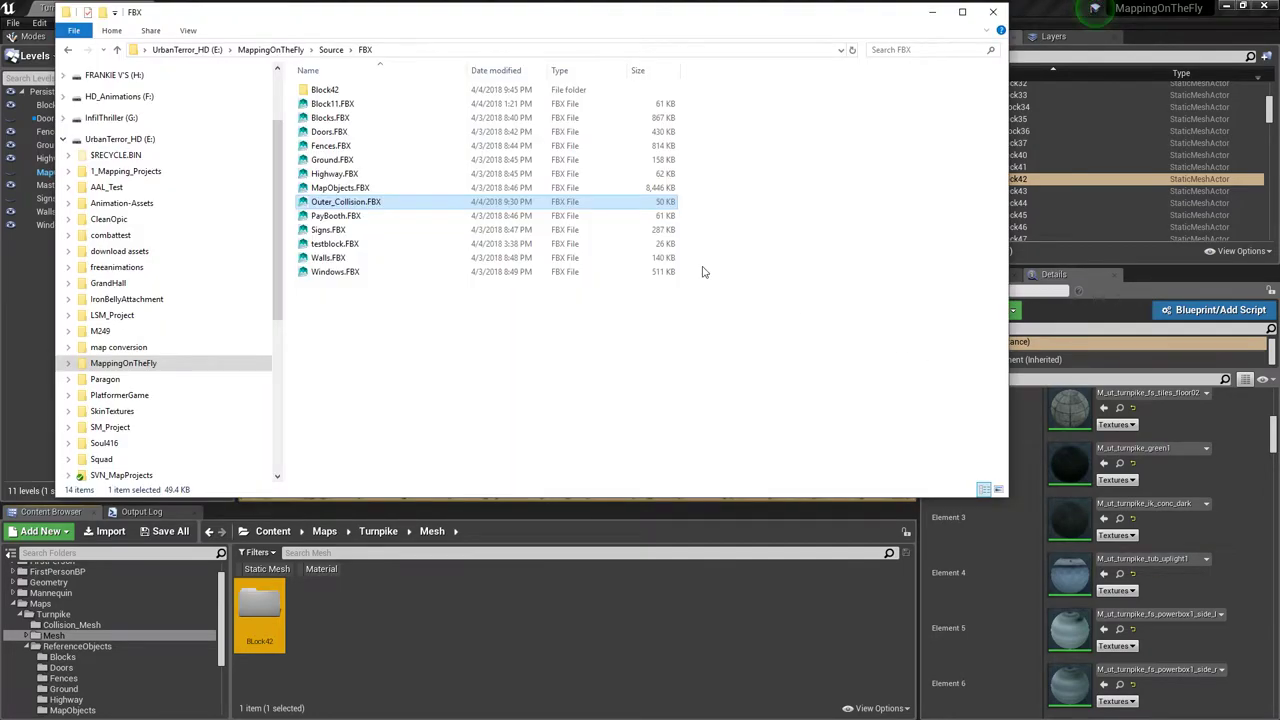
double_click(324, 90)
click(343, 95)
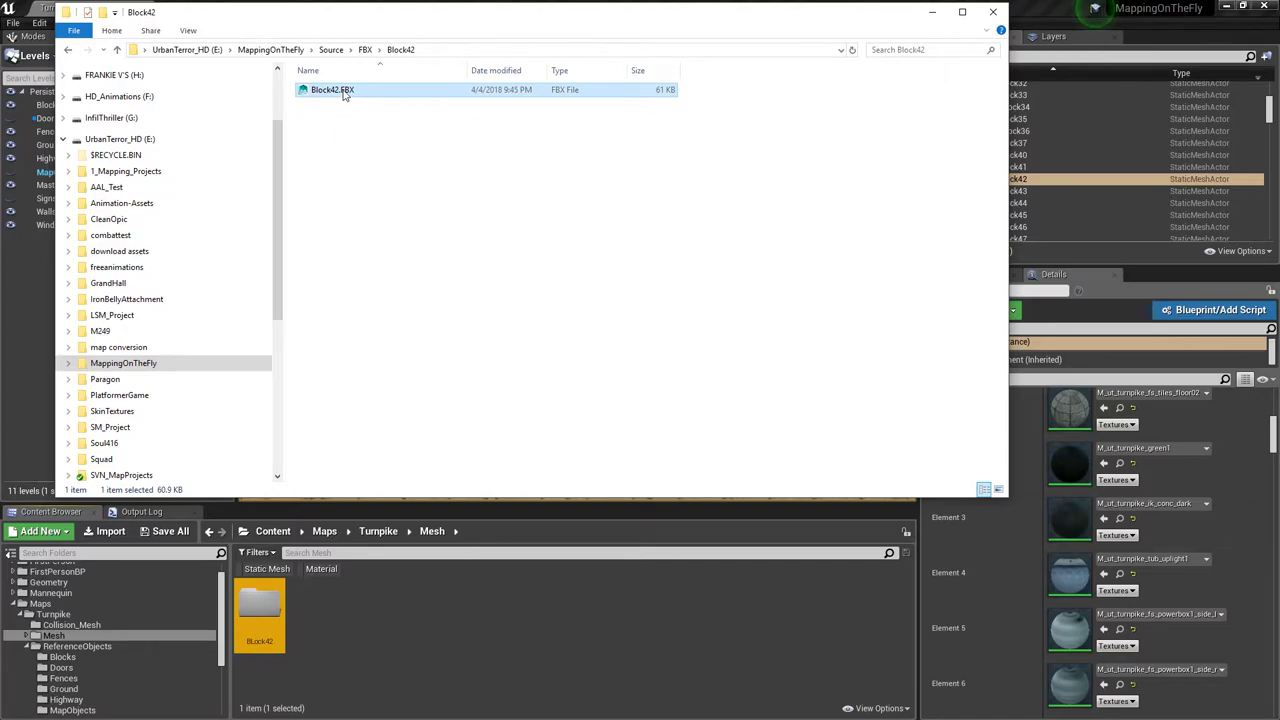
double_click(262, 616)
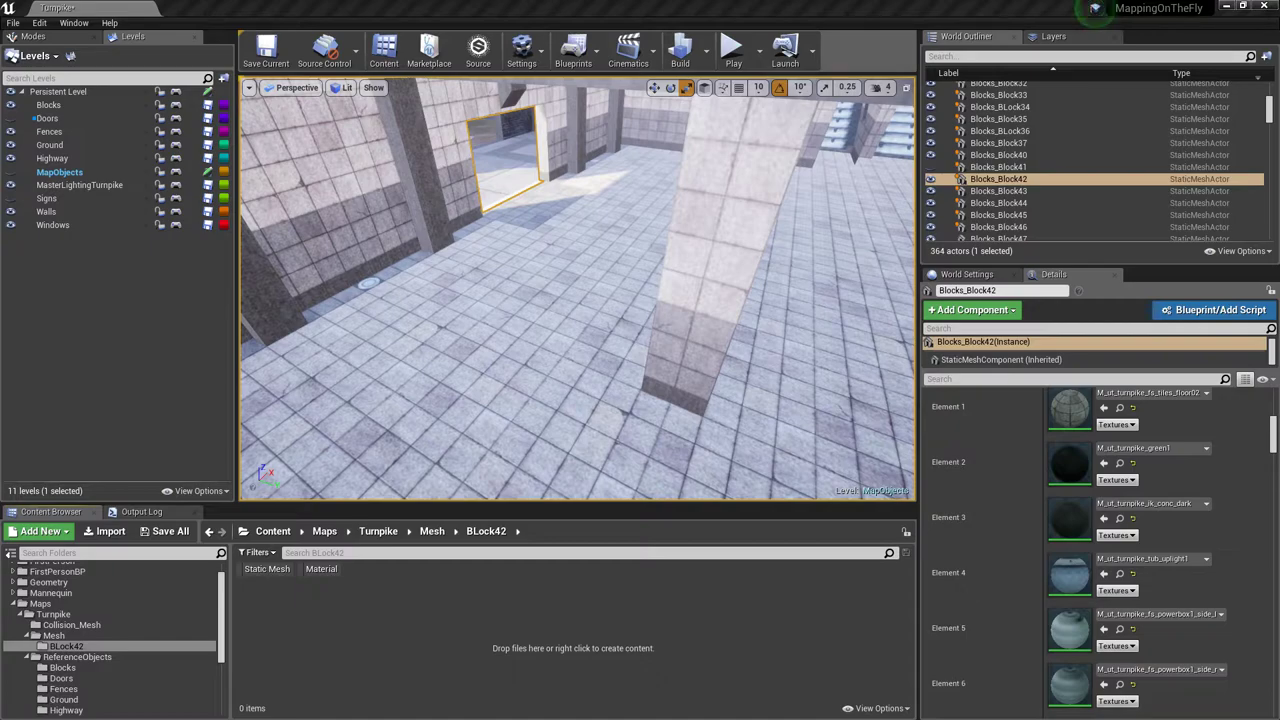
Import Block42.FBX from File Explorer into the BLock42 content folder as a static mesh, without automatically generated collision.
key(alt+Tab)
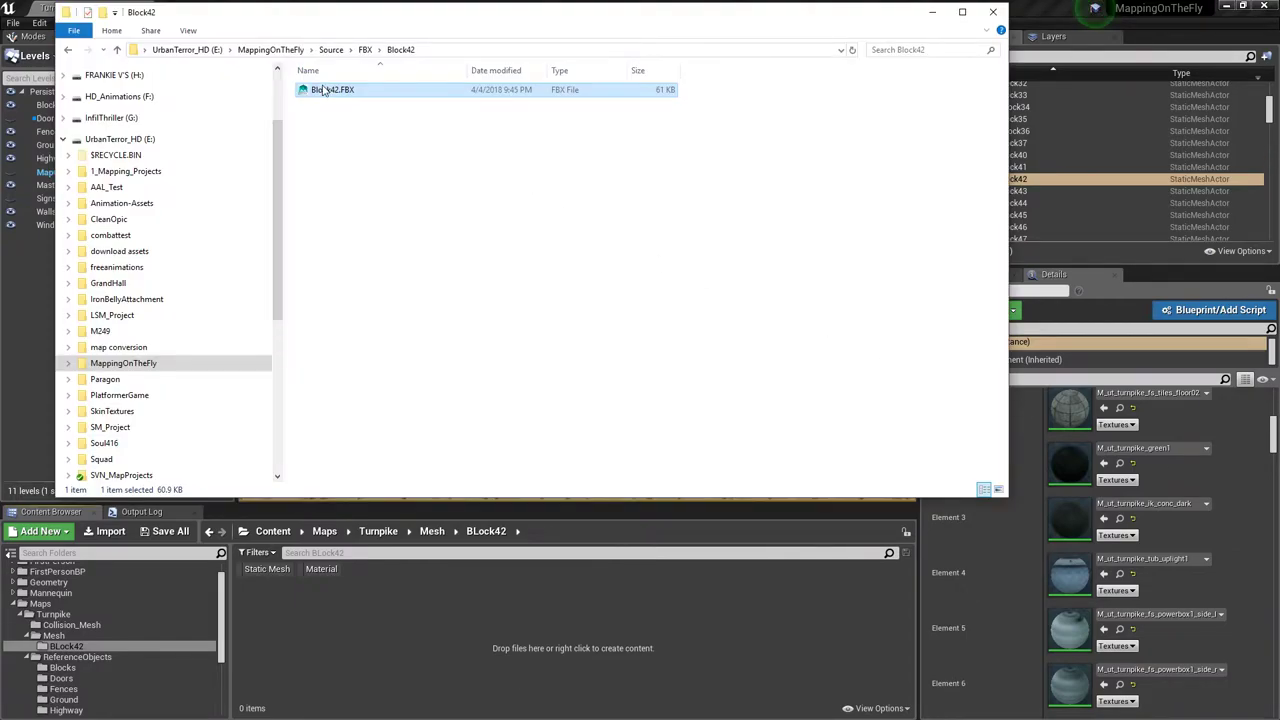
drag(321, 94, 484, 596)
drag(421, 631, 420, 632)
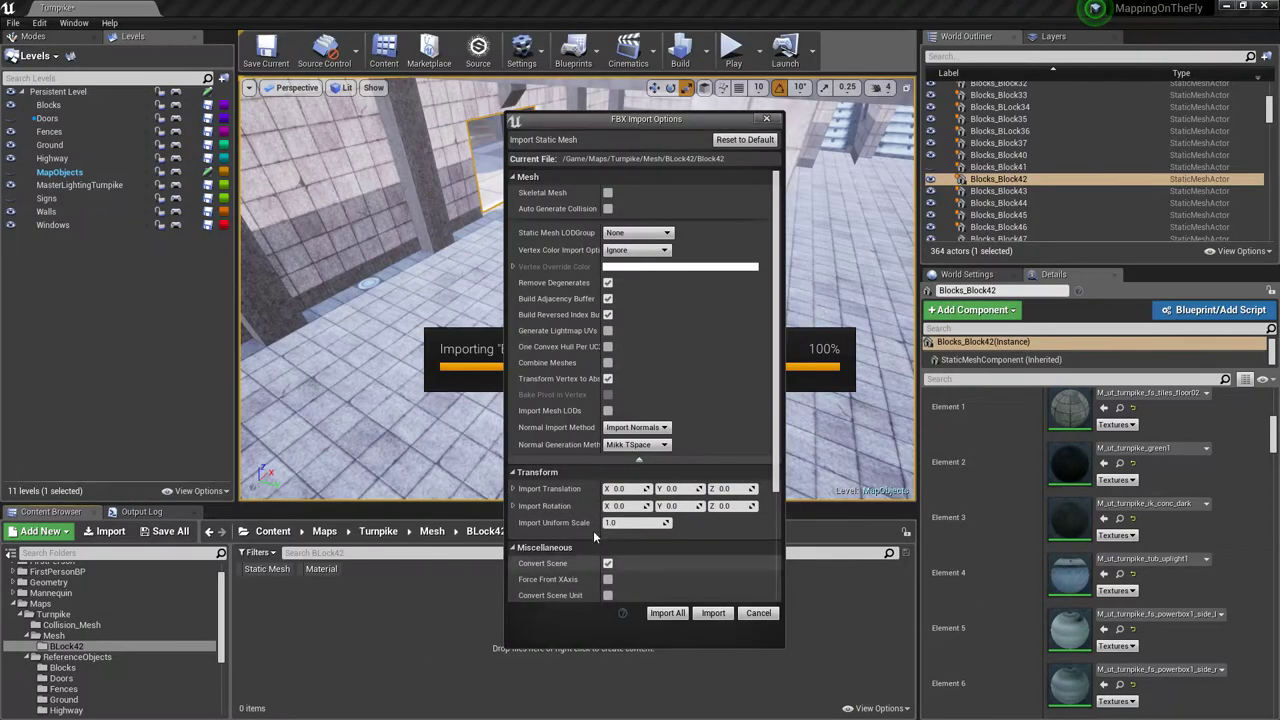
click(713, 613)
mouse_move(312, 603)
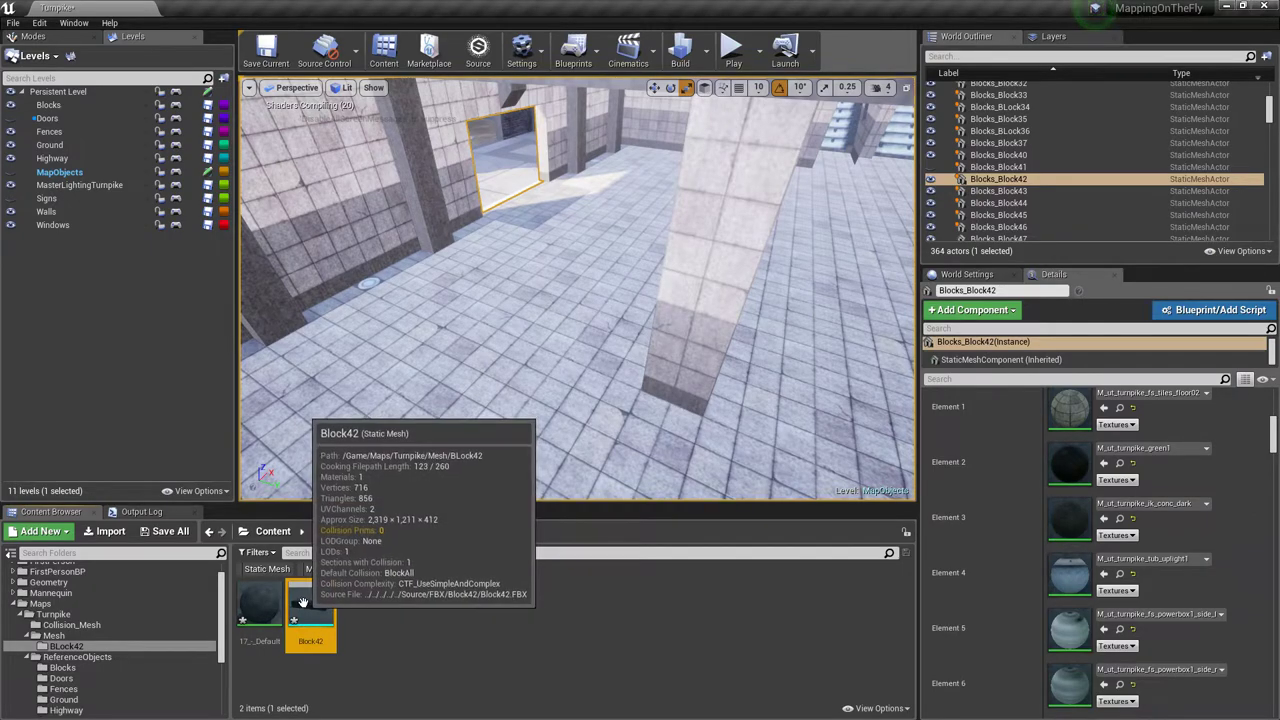
Place copies of the imported Block42 static mesh on the room floor and review the reference block's static mesh and materials.
drag(312, 603, 555, 413)
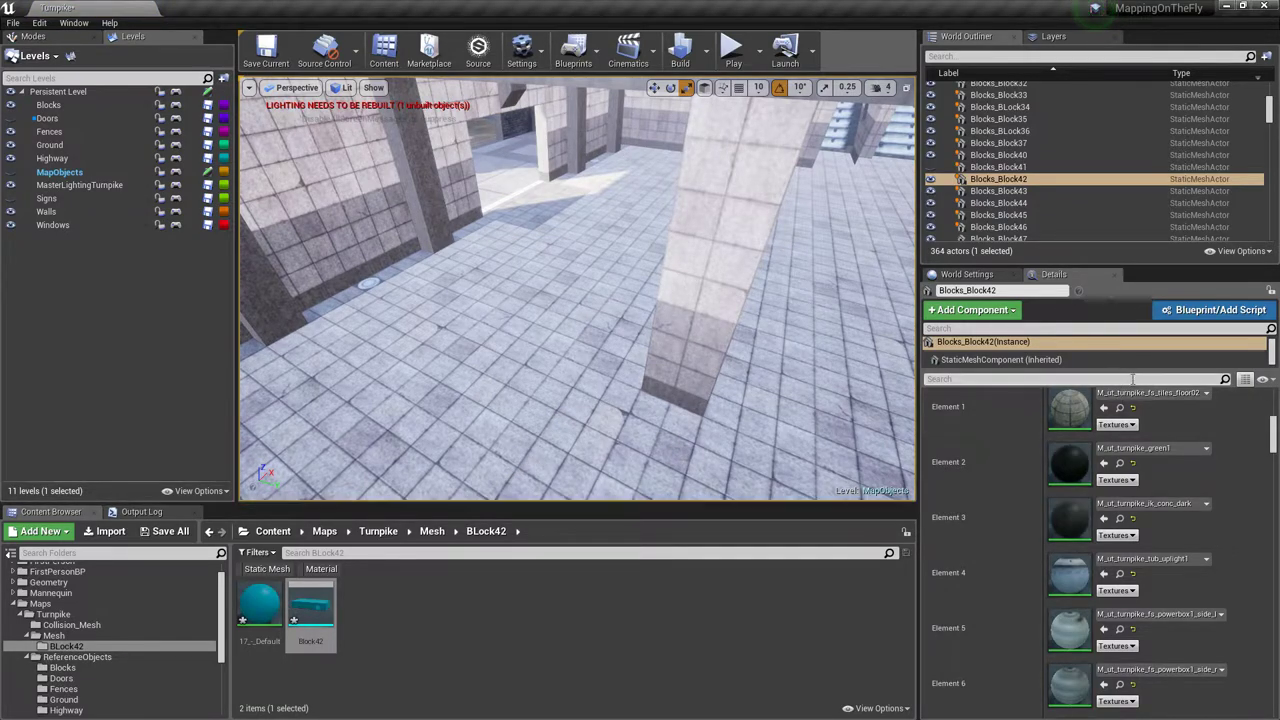
drag(1272, 440, 1272, 410)
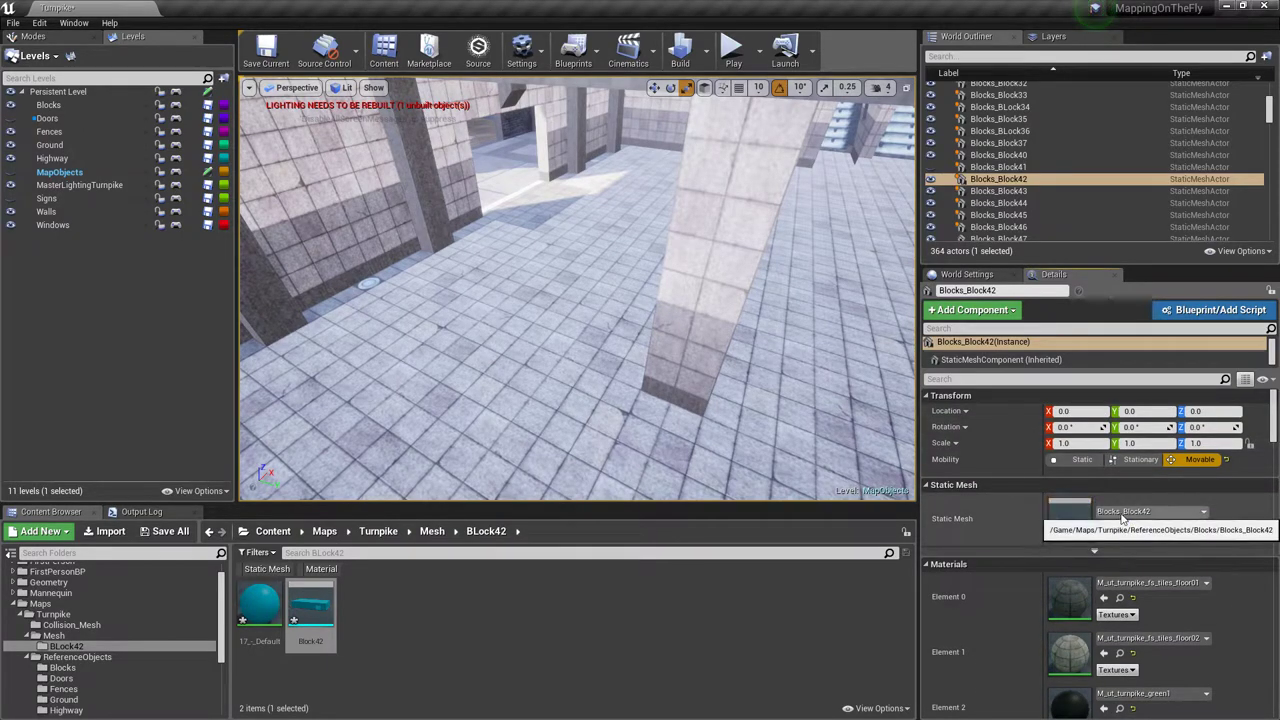
scroll(1130, 553, down, 6)
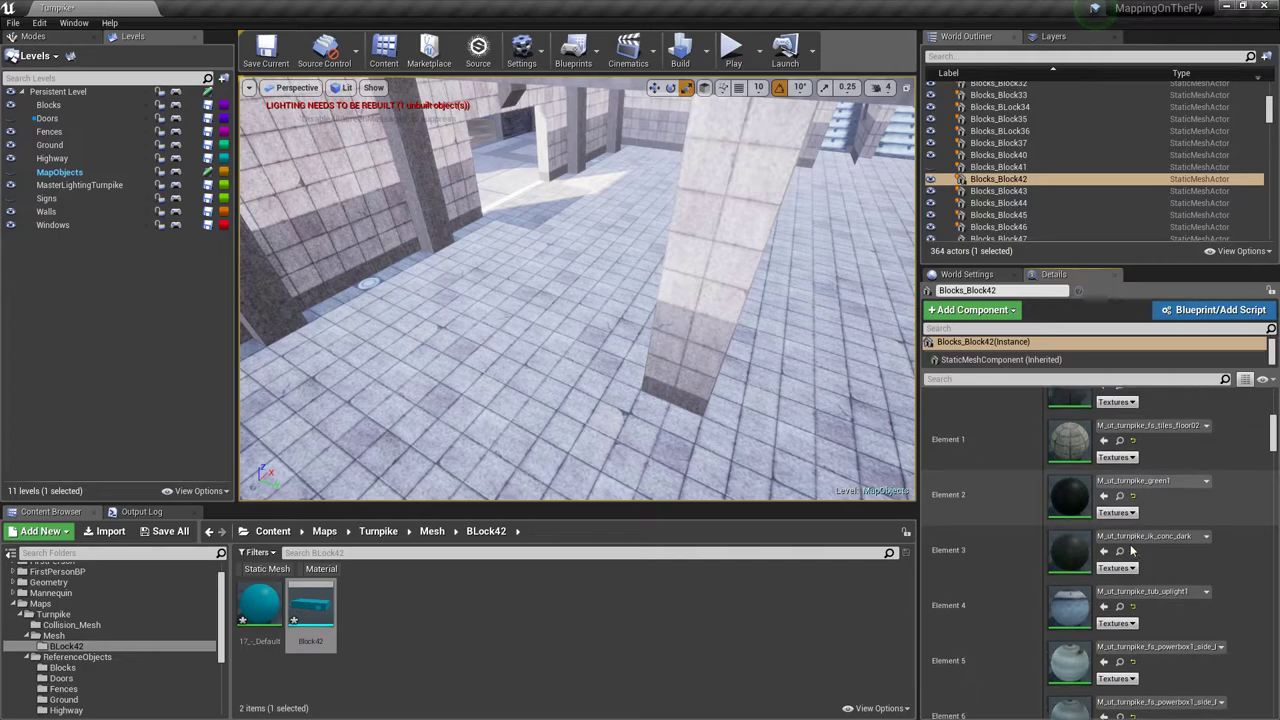
scroll(1118, 556, down, 5)
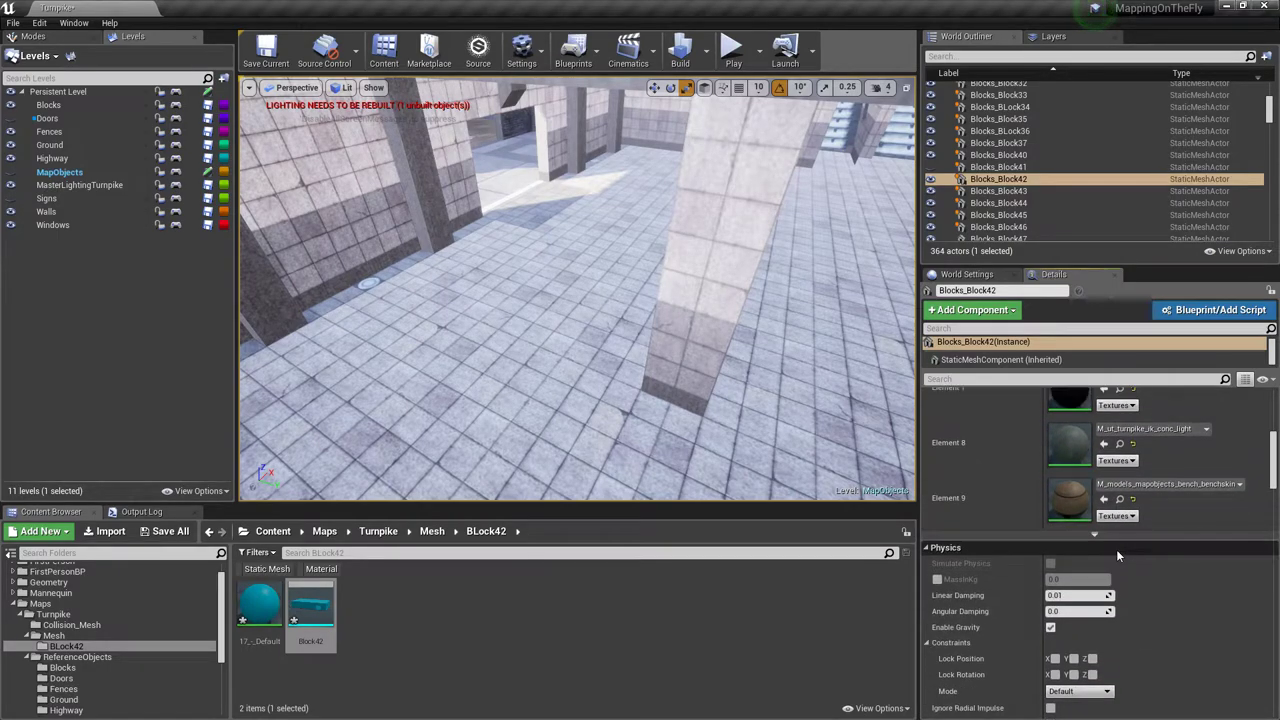
scroll(1116, 549, up, 5)
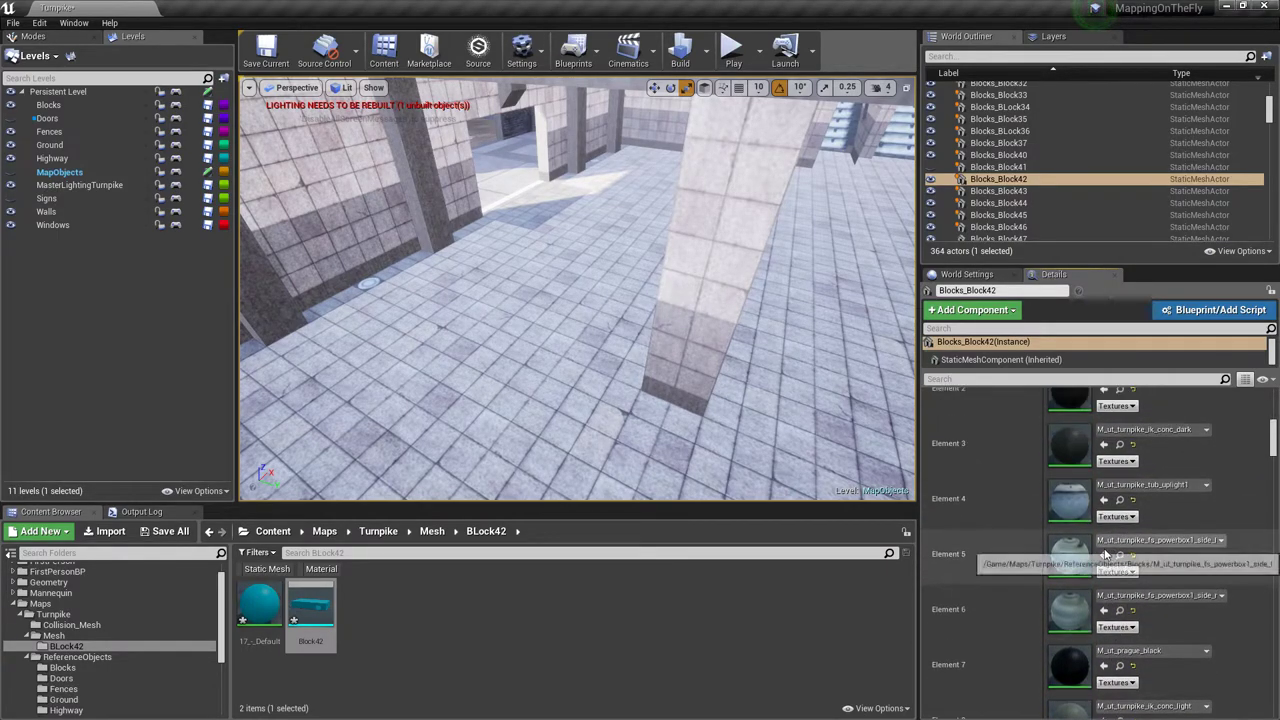
scroll(1100, 550, up, 4)
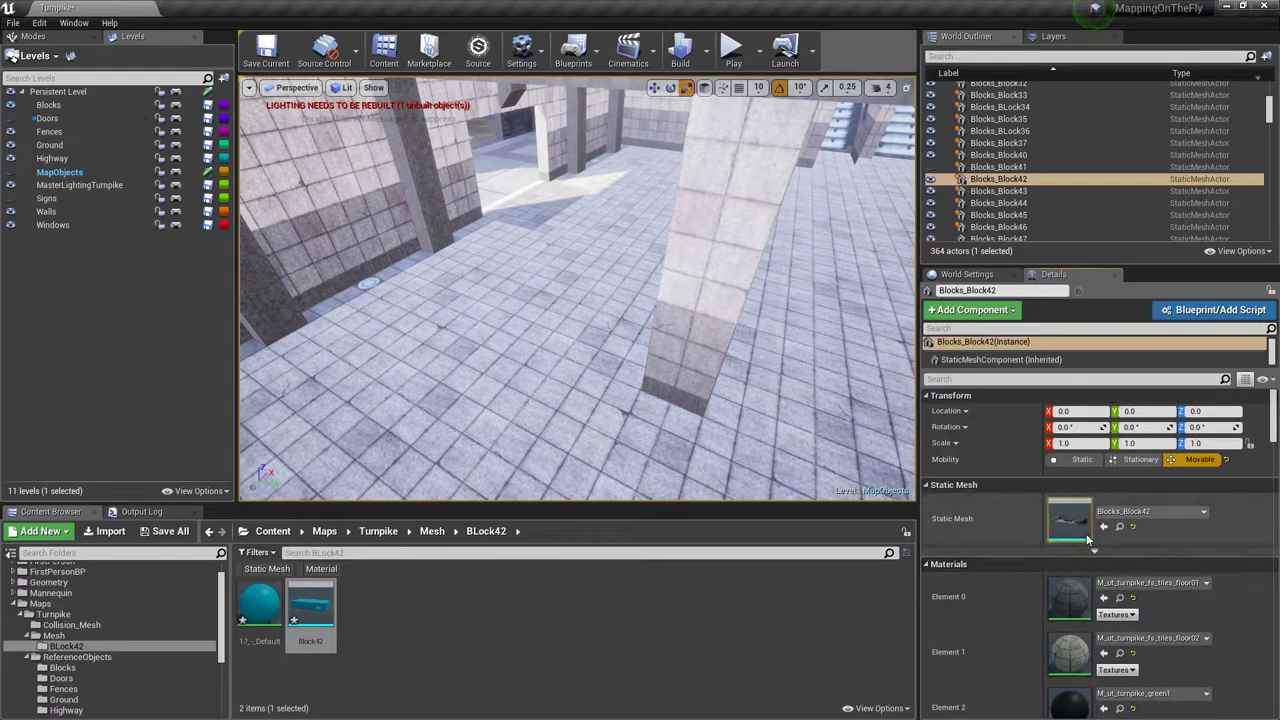
drag(310, 608, 530, 314)
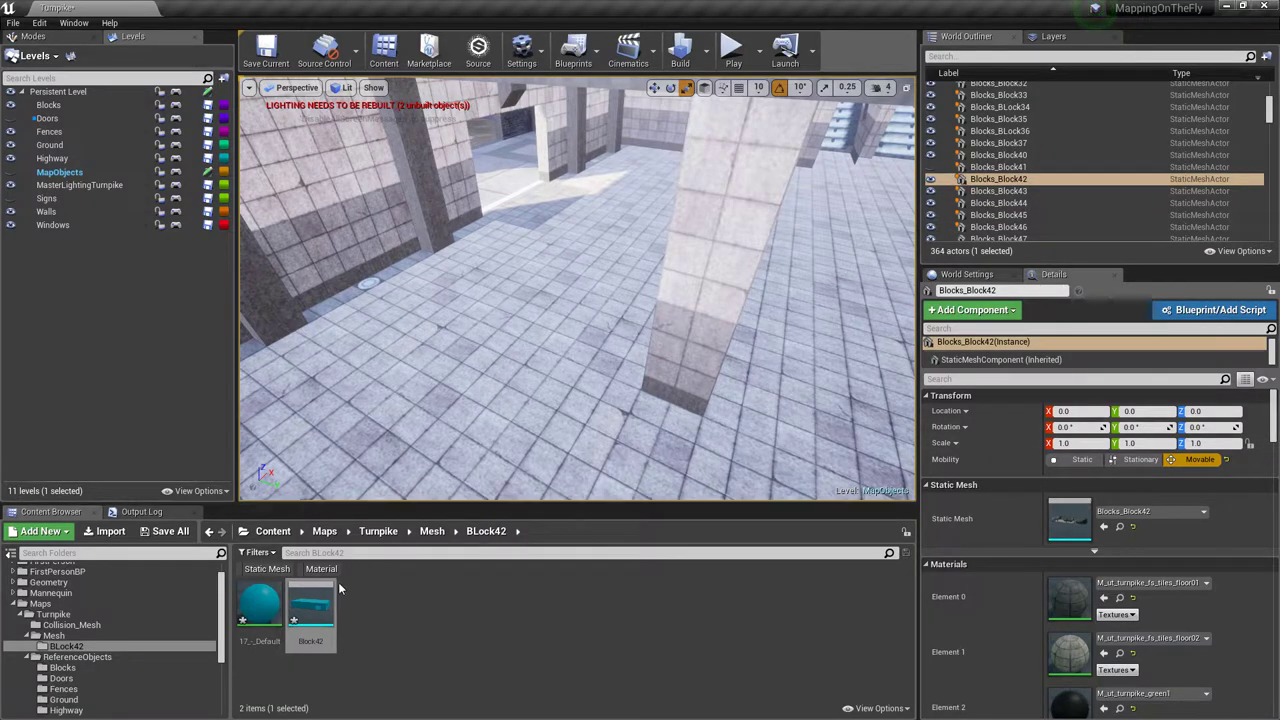
click(397, 676)
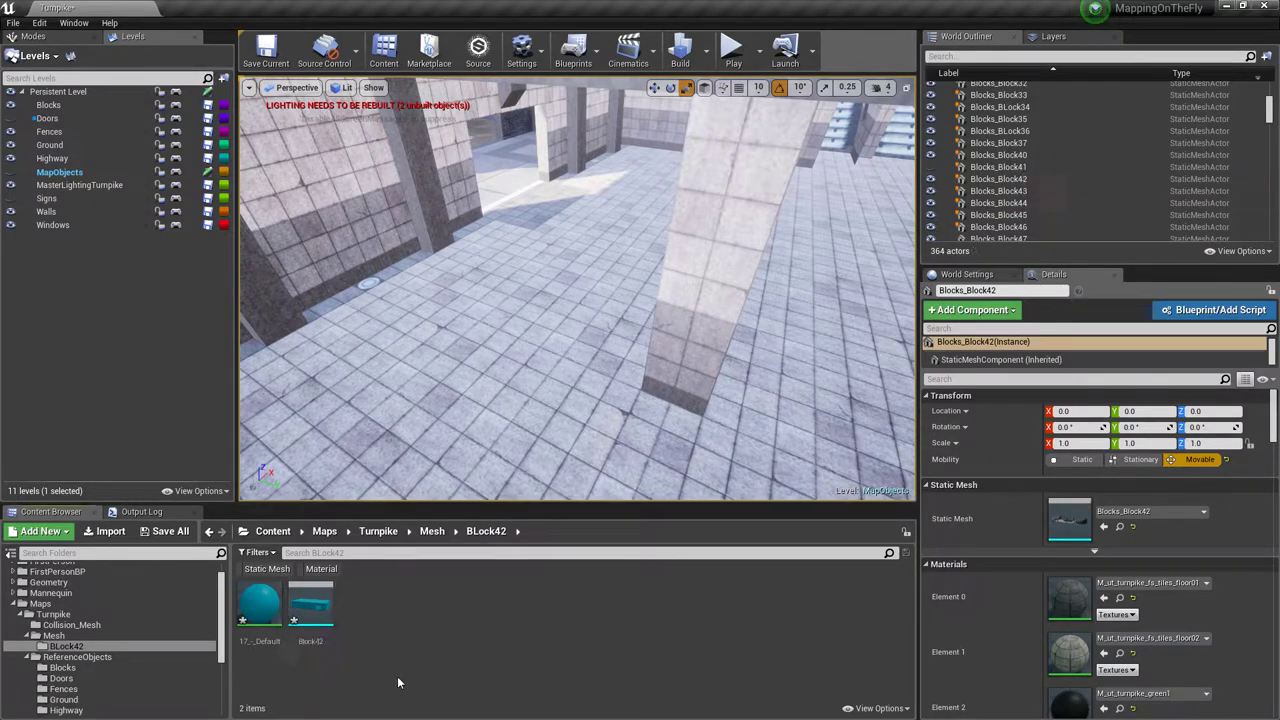
Delete the Blocks_Block42 reference actor from the level.
click(530, 324)
key(f)
right_drag(577, 300, 461, 300)
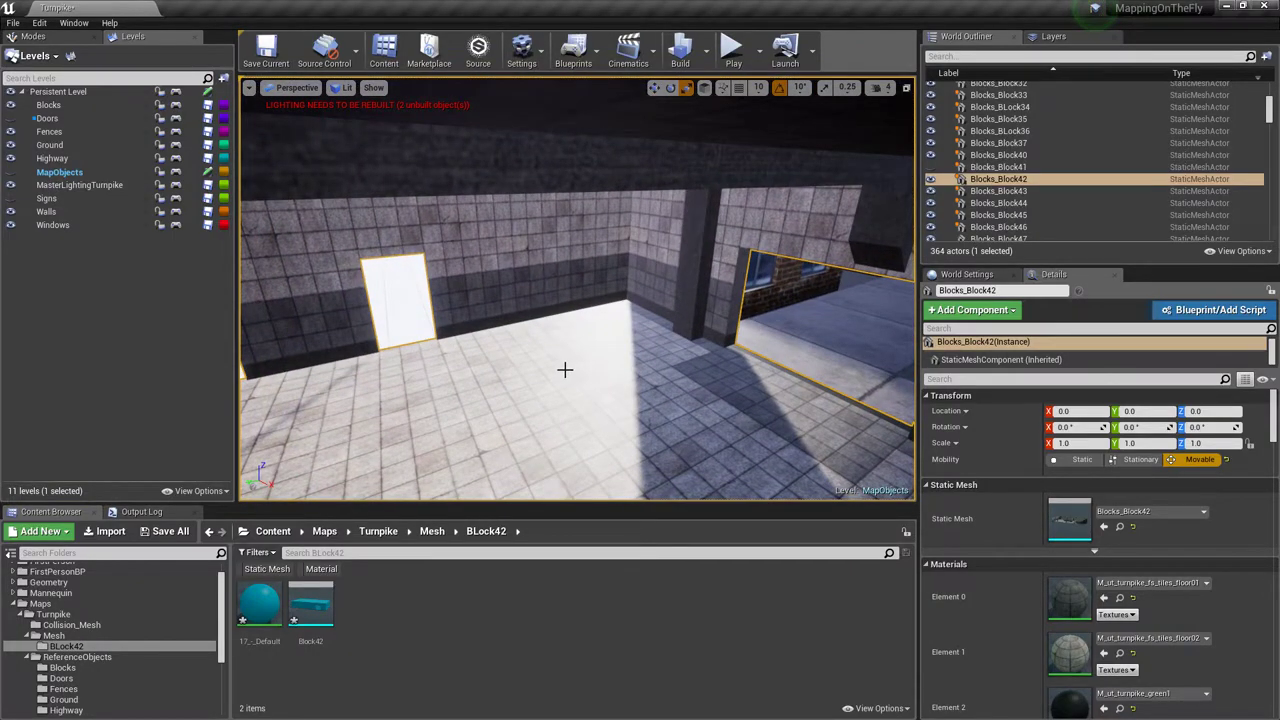
key(Delete)
Place another copy of the Block42 static mesh in the emptied area of the level.
click(310, 607)
drag(596, 393, 596, 400)
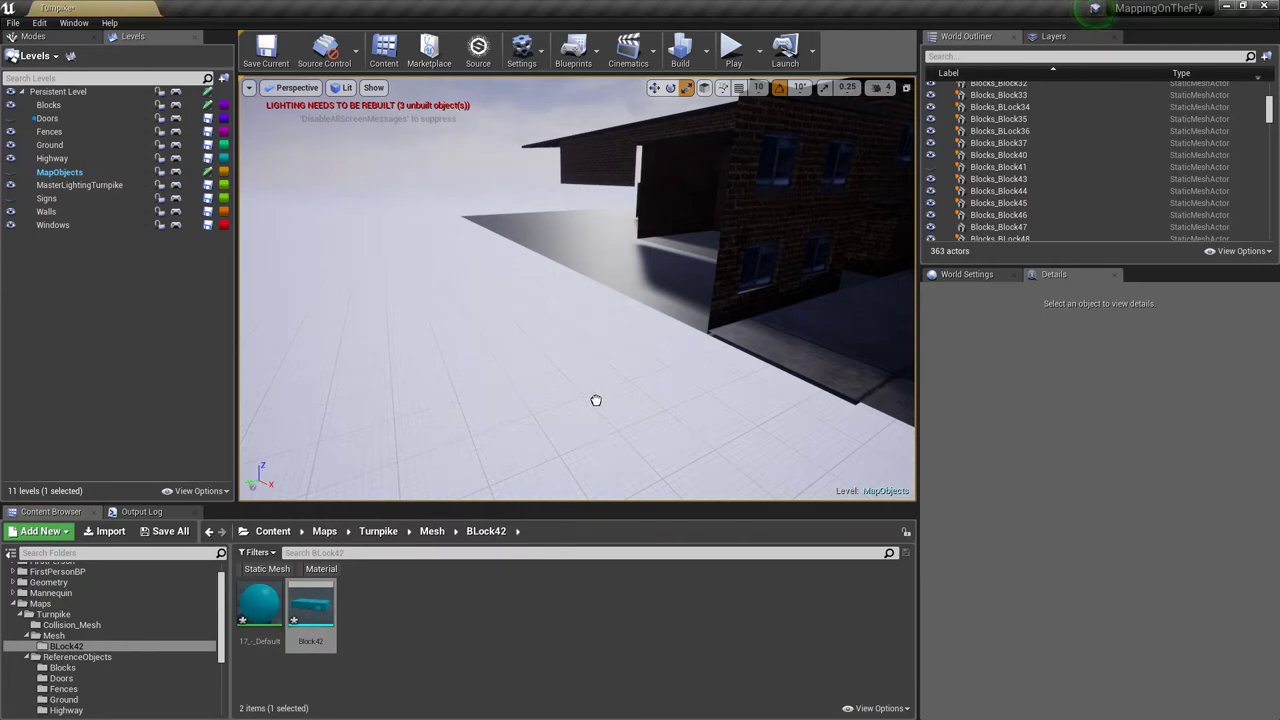
drag(430, 353, 468, 460)
Delete the surplus Block42 copies and reset the remaining one's location to 0, 0, 0.
right_drag(702, 390, 930, 360)
right_drag(577, 290, 850, 295)
right_drag(585, 238, 637, 368)
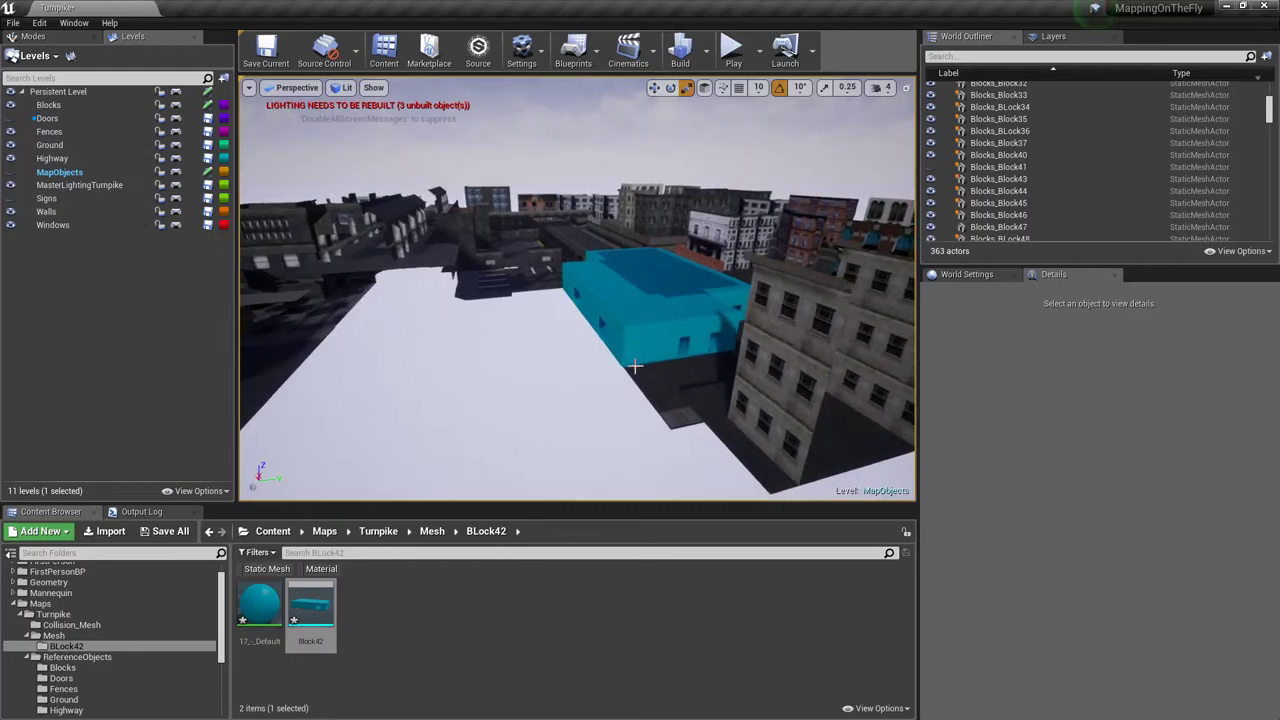
click(639, 317)
key(Delete)
click(668, 310)
key(Delete)
click(668, 296)
key(Delete)
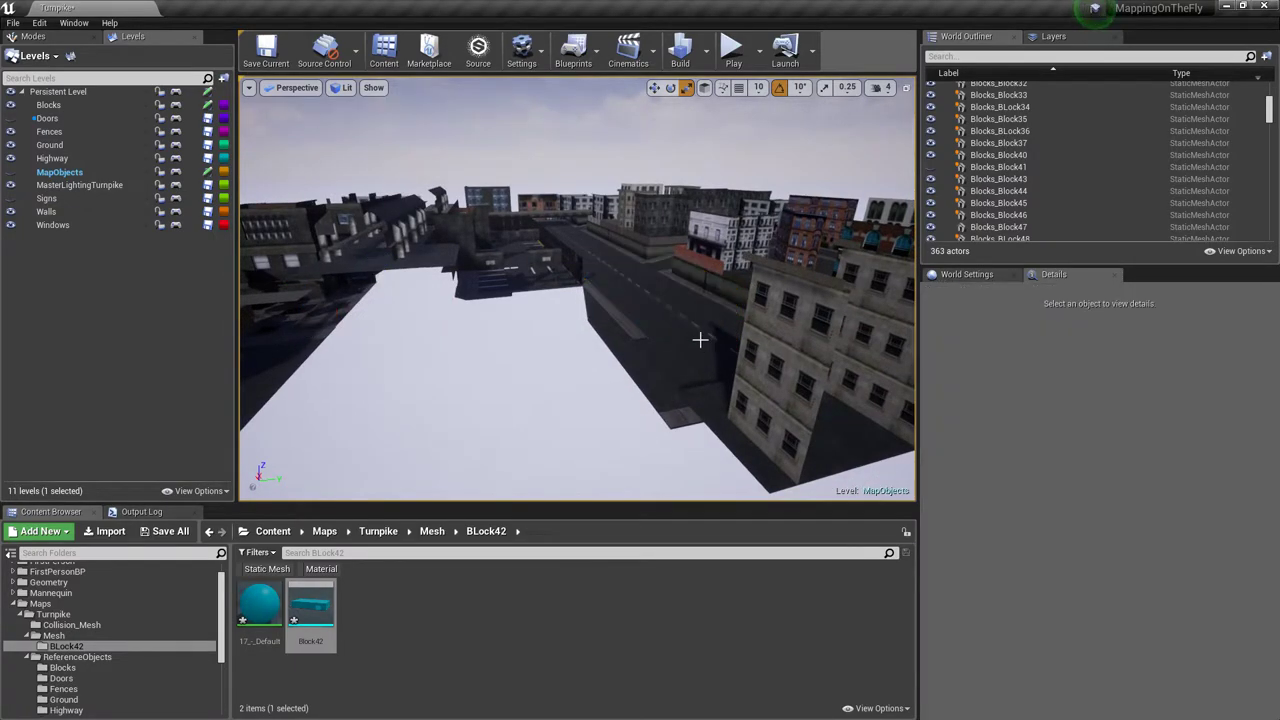
key(ctrl+z)
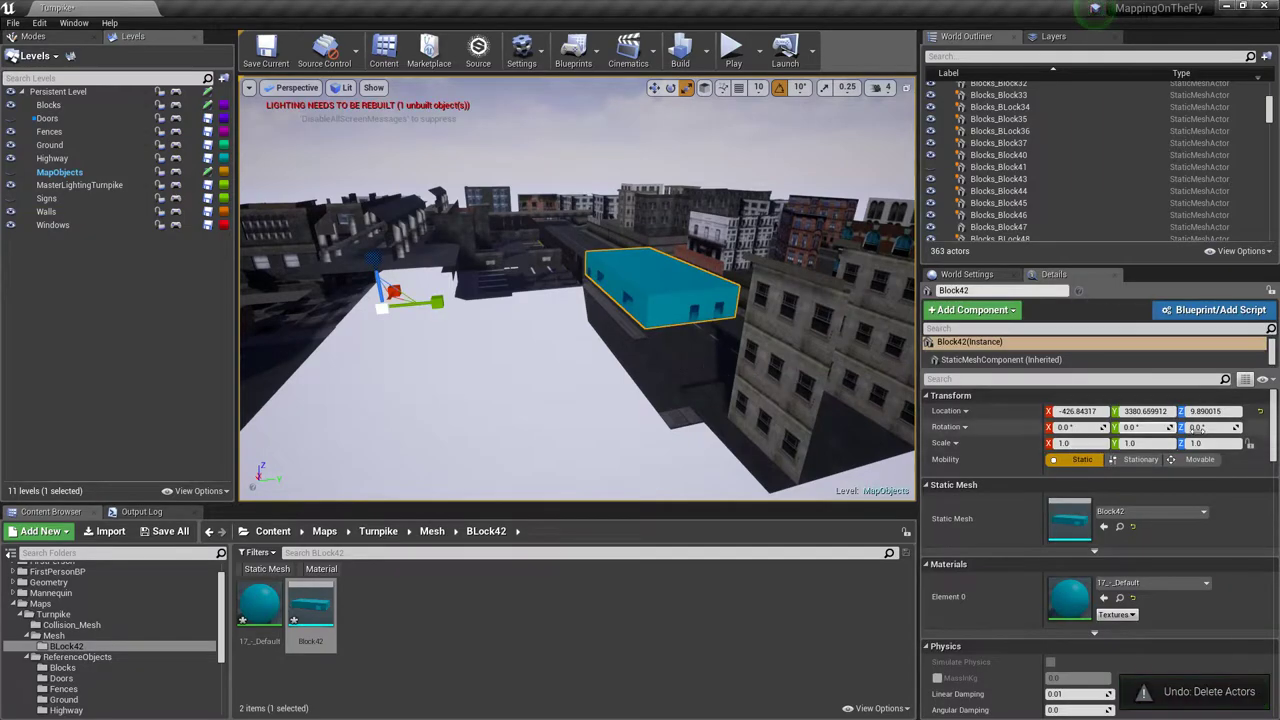
click(1260, 412)
Play-test the level from the parking lot, running the character into and through the new Block42 room, and end the play session.
right_drag(576, 368, 465, 382)
key(w)
key(w)
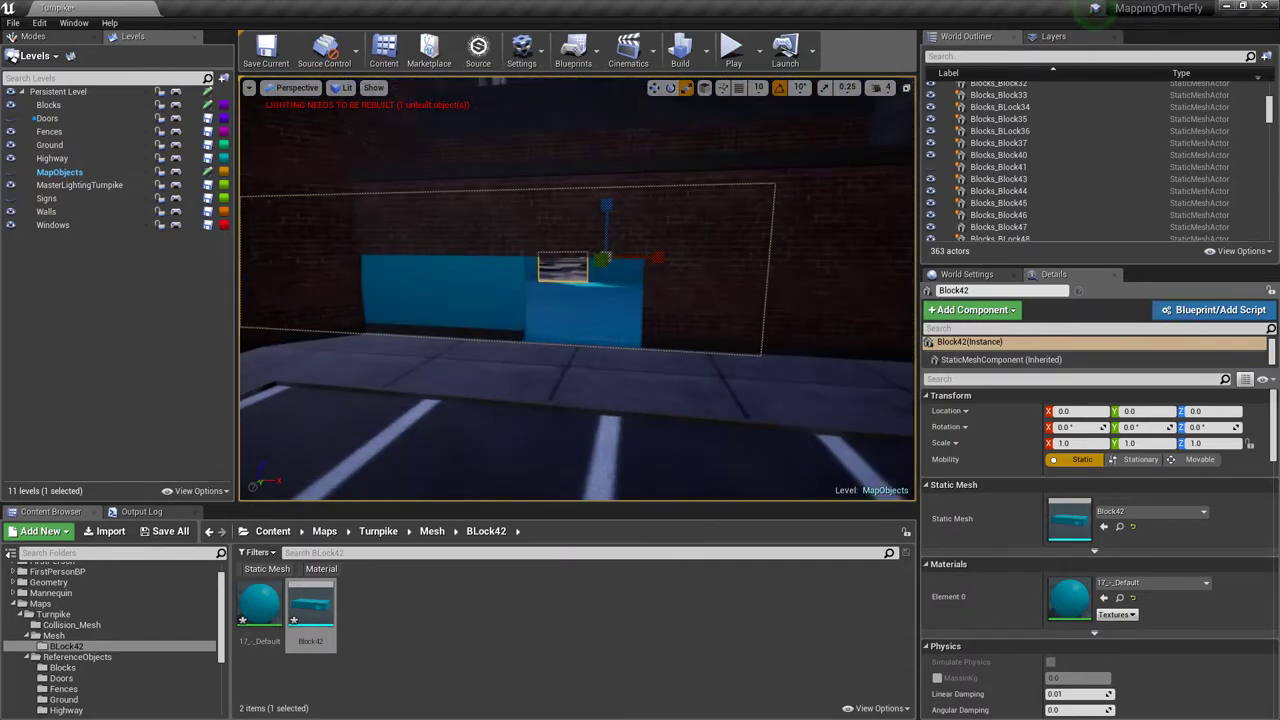
click(578, 371)
key(w)
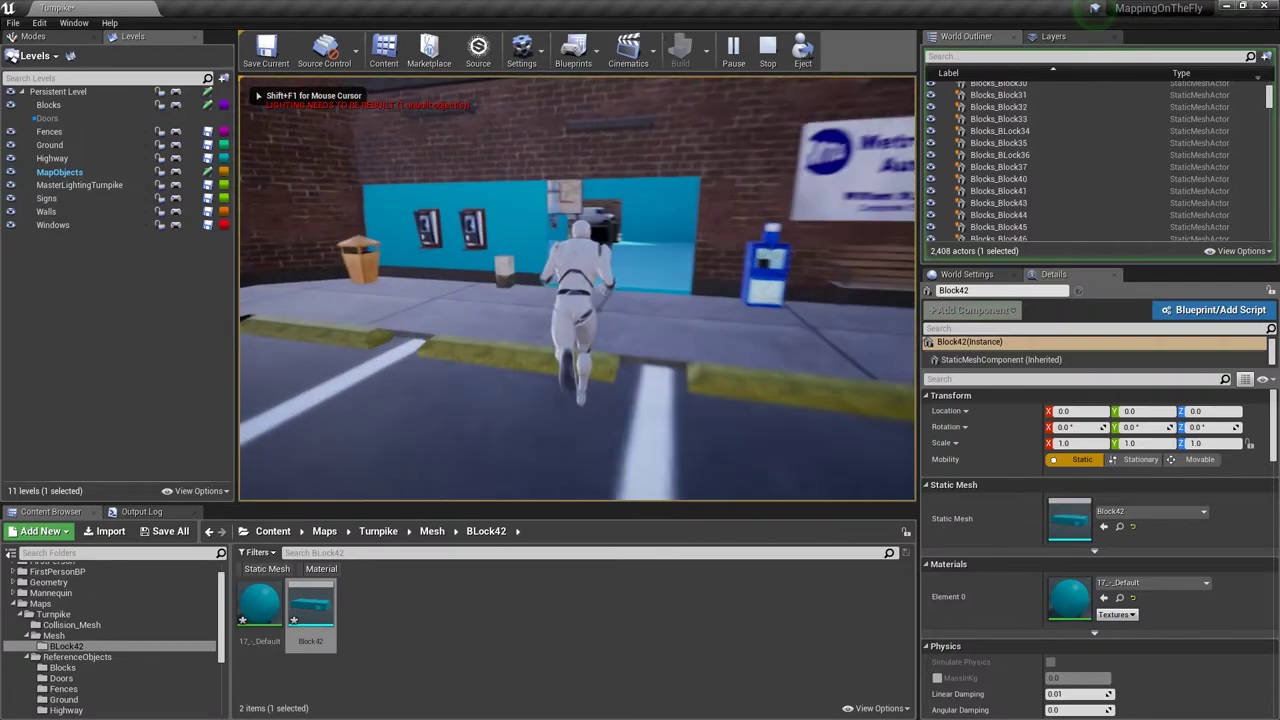
key(w)
key(d)
key(w)
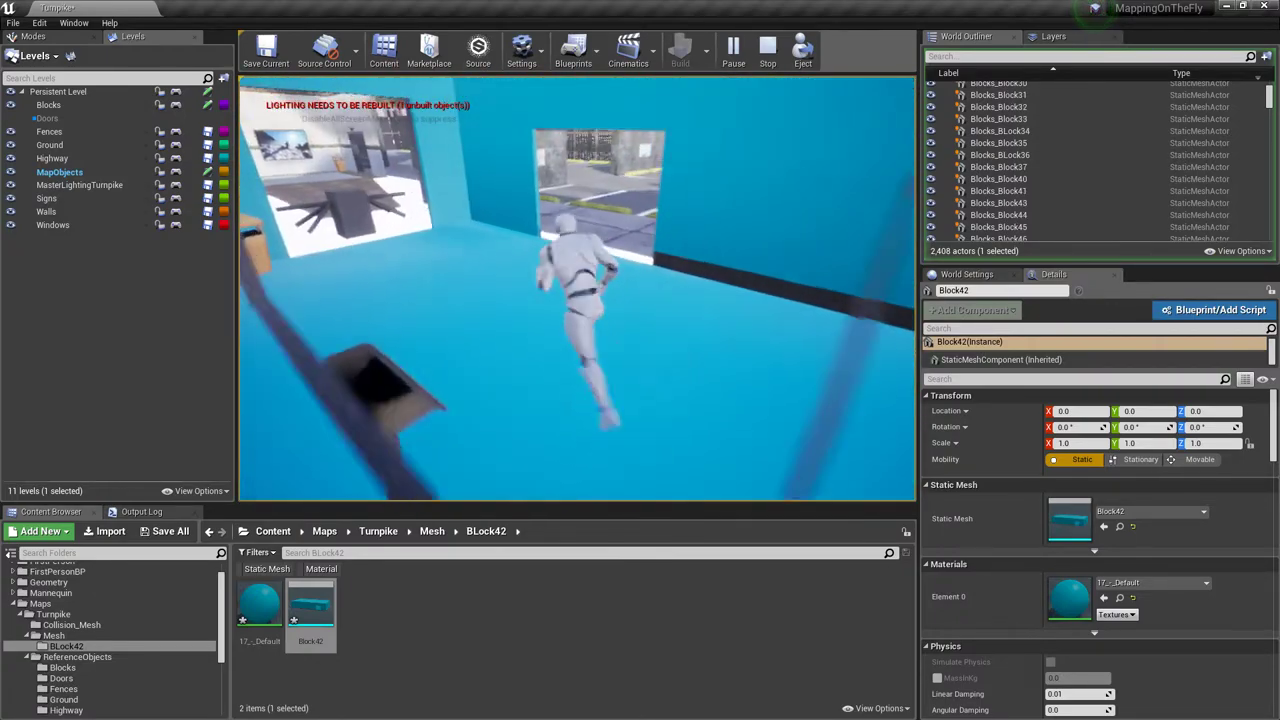
key(w)
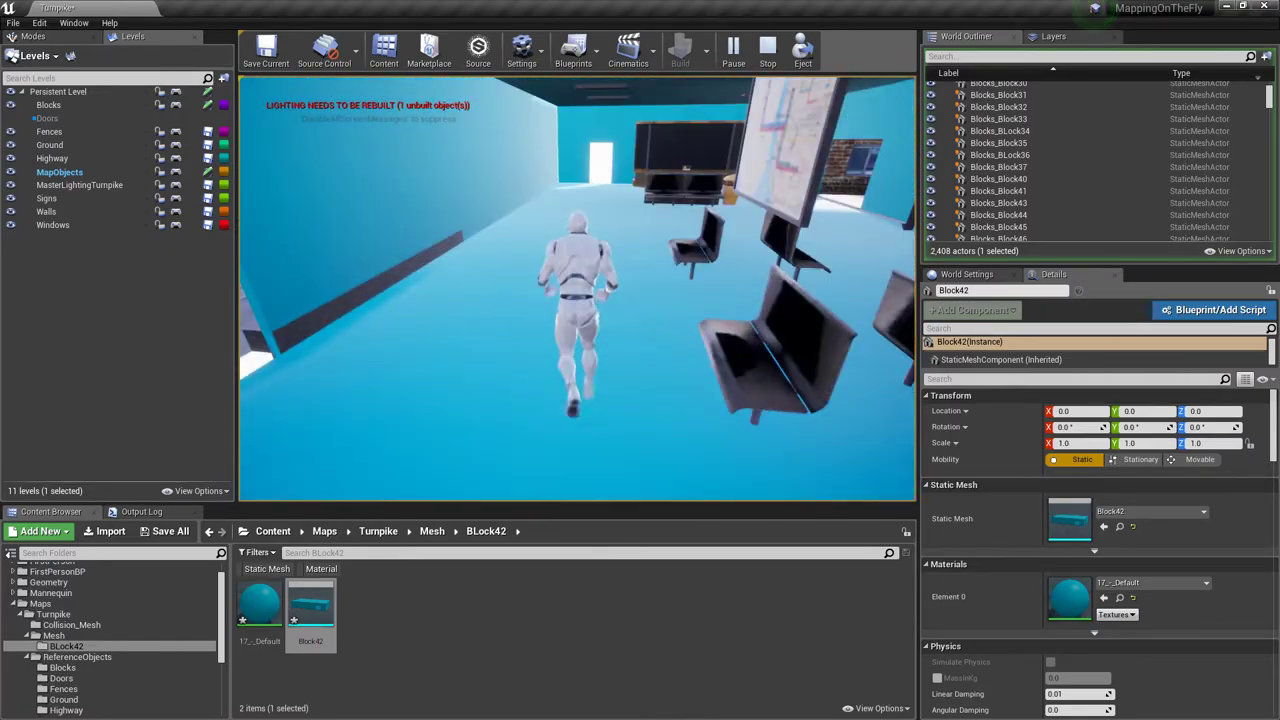
key(Escape)
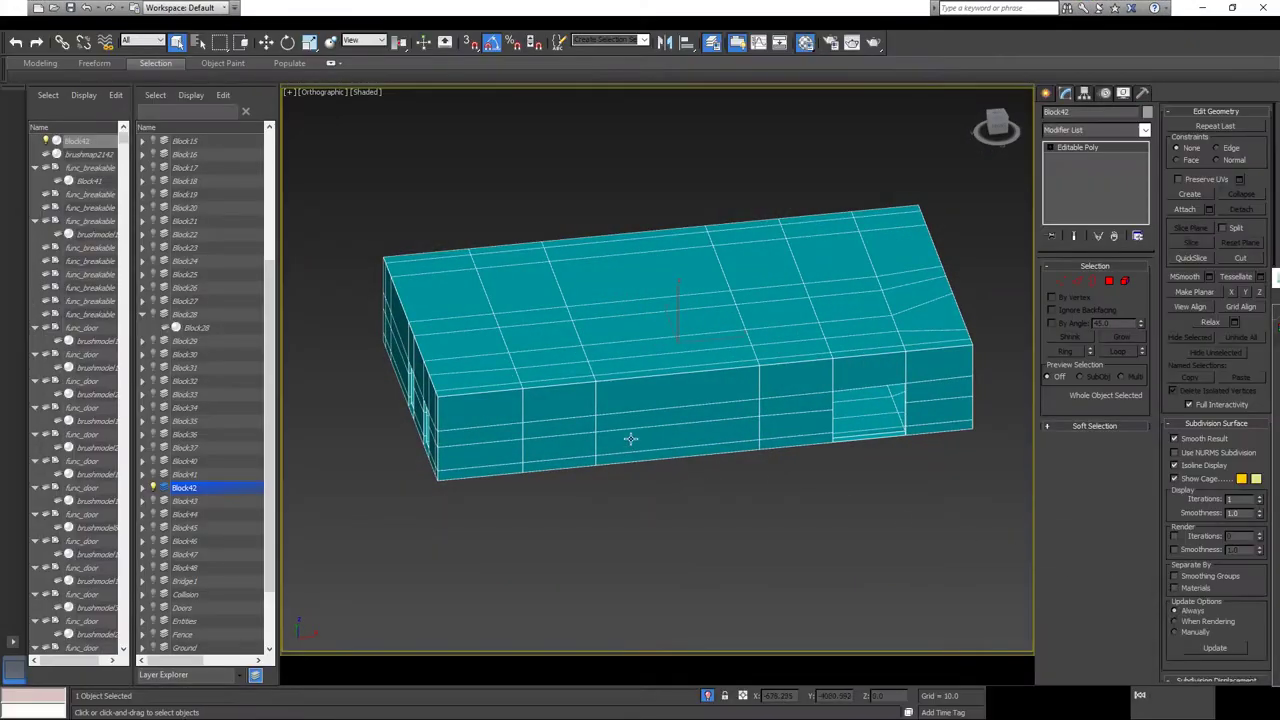
Switch to 3ds Max and end the isolation of Block42.
alt+middle_drag(628, 437, 688, 452)
drag(321, 668, 381, 676)
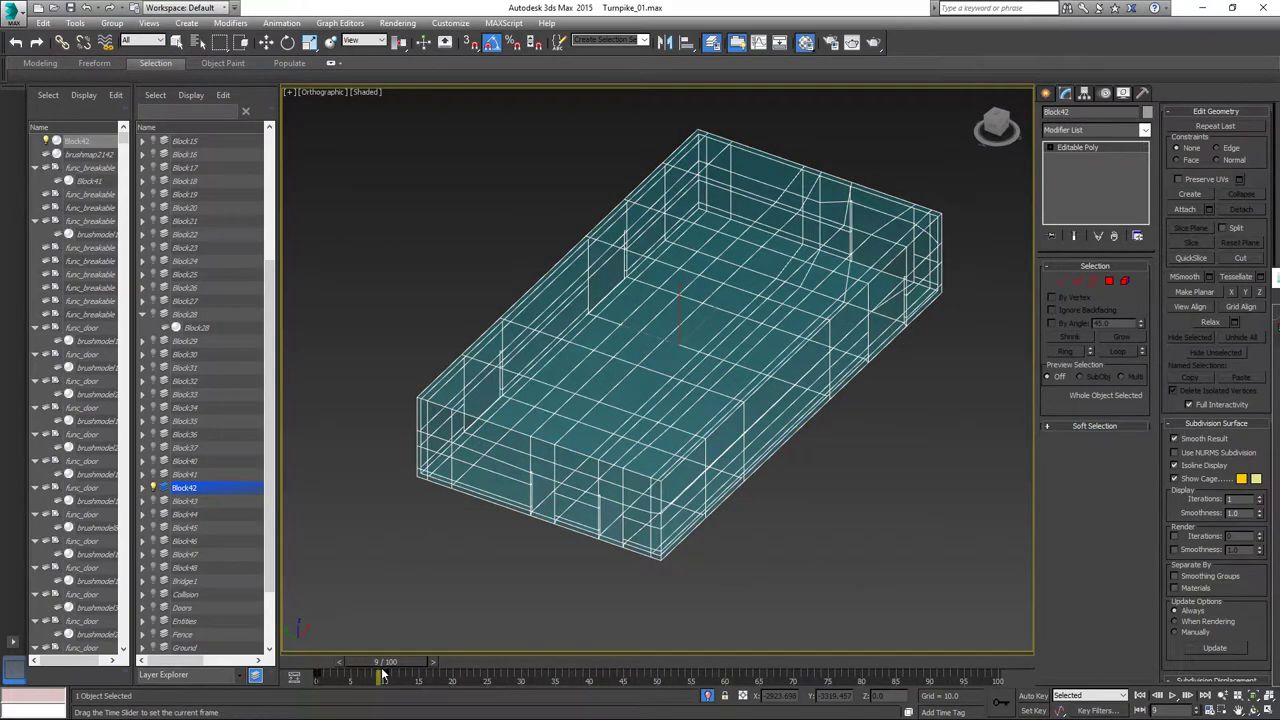
alt+middle_drag(627, 552, 822, 580)
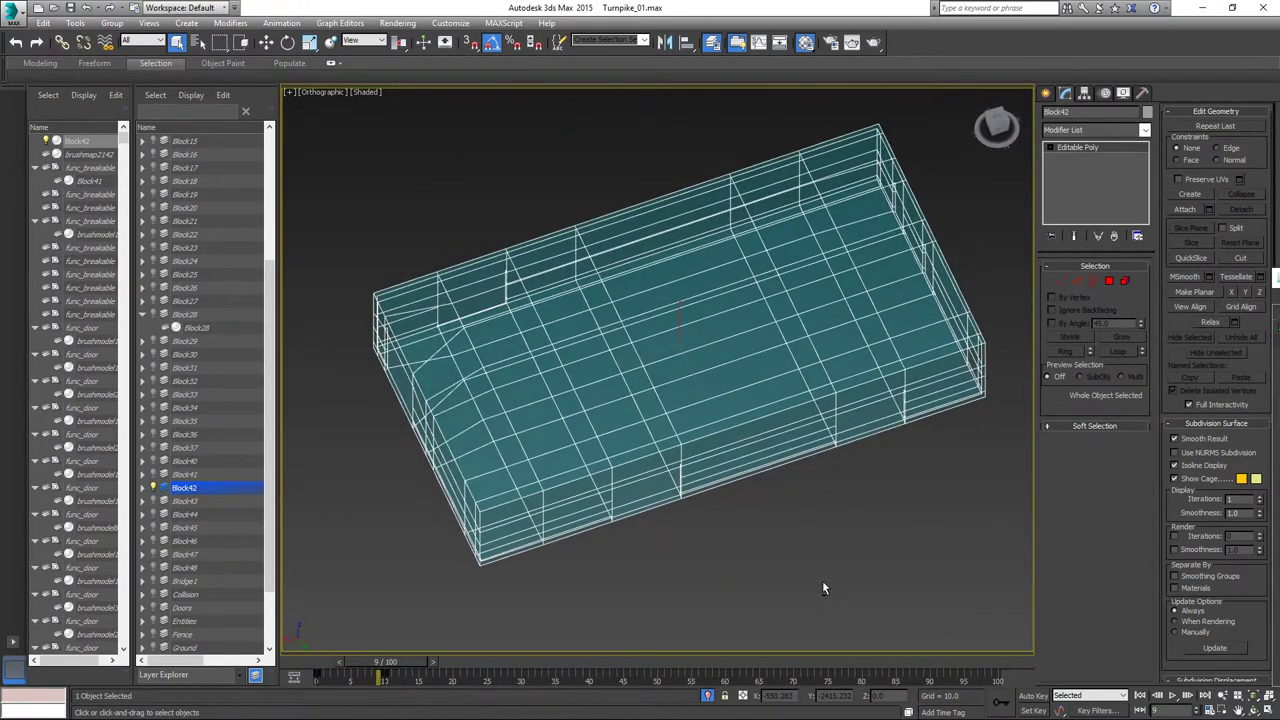
right_click(710, 500)
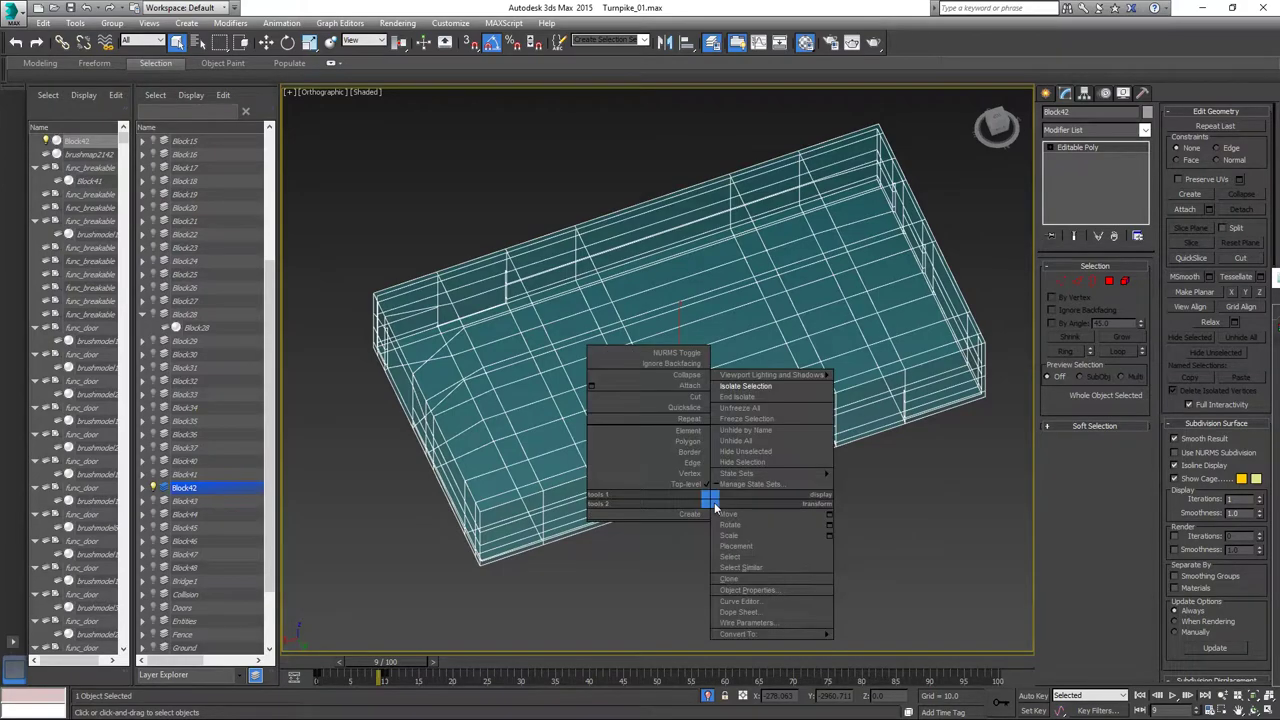
click(752, 397)
alt+middle_drag(624, 412, 605, 451)
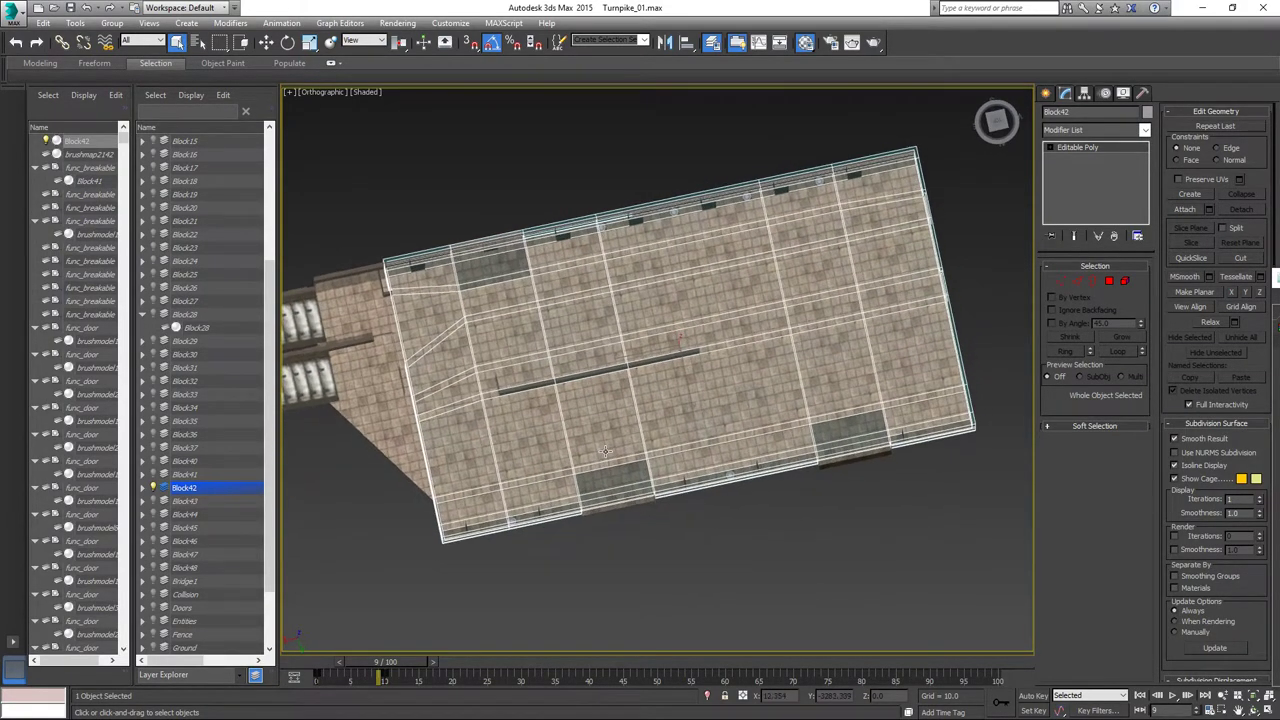
alt+middle_drag(520, 401, 548, 379)
key(t)
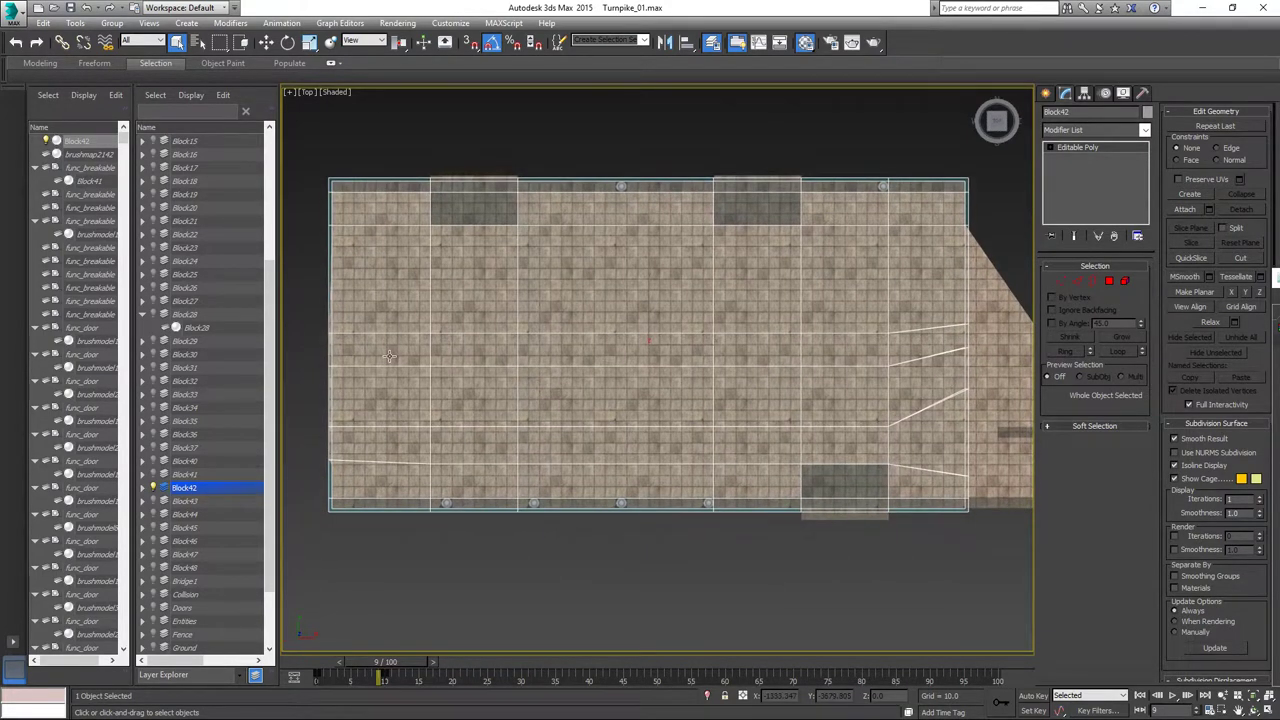
click(187, 24)
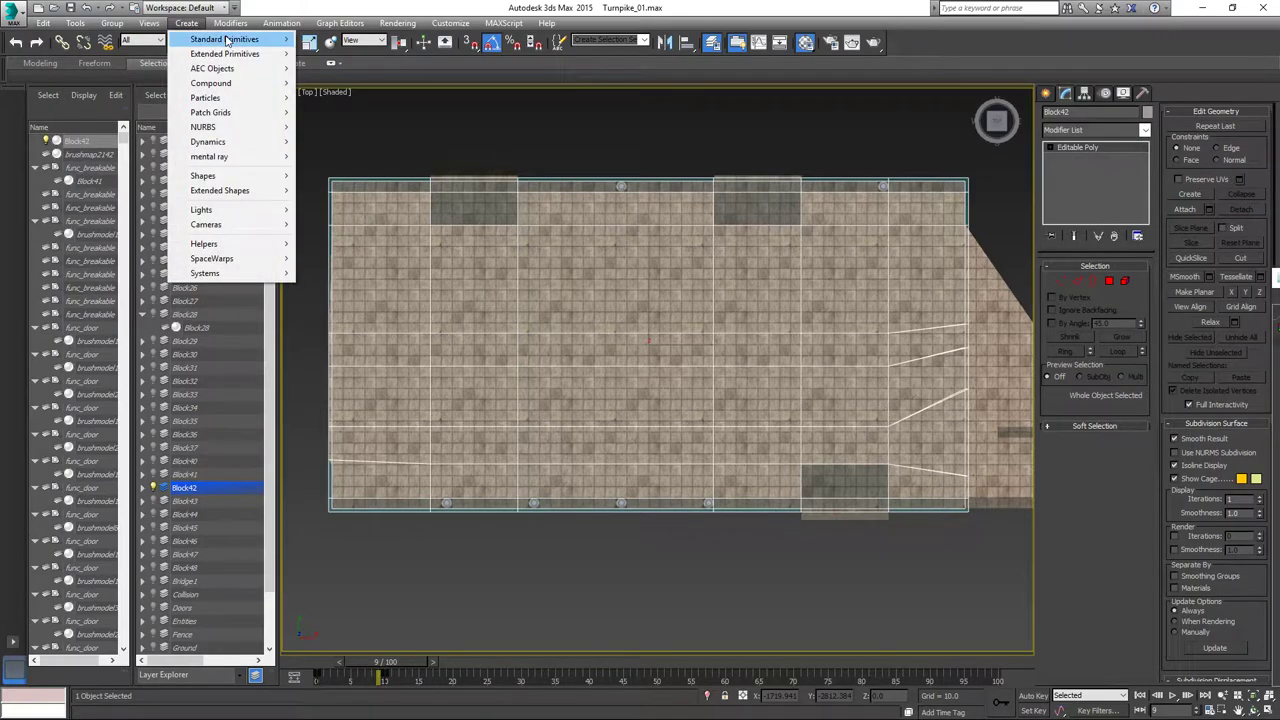
mouse_move(272, 40)
click(322, 40)
drag(550, 283, 765, 408)
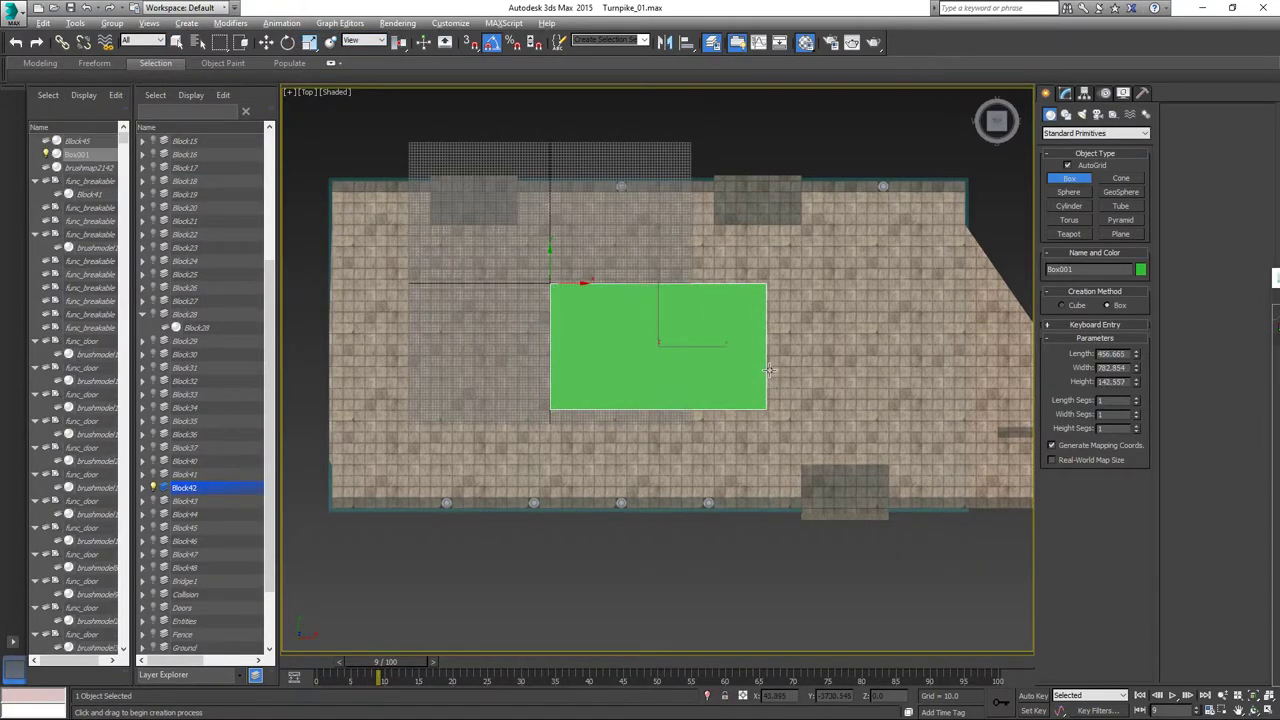
click(769, 373)
alt+middle_drag(782, 501, 764, 352)
key(Delete)
Create a box about 147 long, 139 wide and 31 high over the end of the freestanding interior wall.
key(t)
key(z)
scroll(764, 352, up, 10)
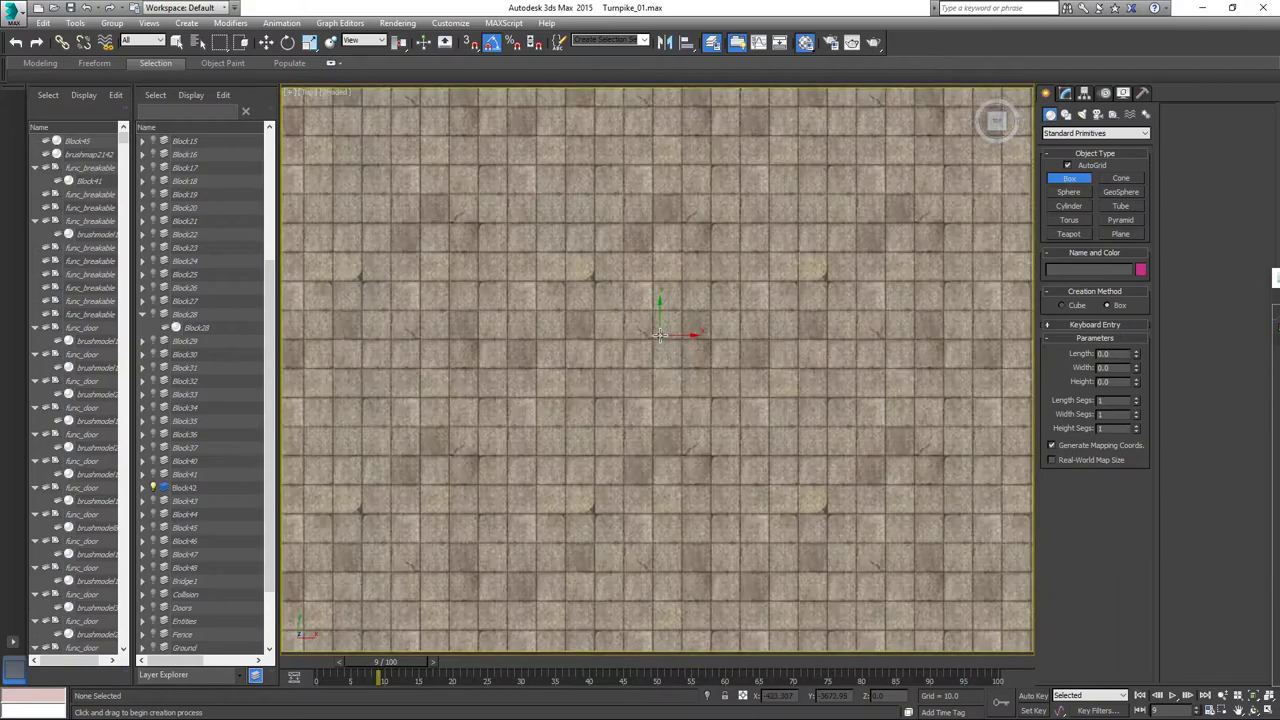
drag(582, 267, 728, 420)
click(729, 388)
alt+middle_drag(786, 443, 831, 340)
middle_drag(744, 374, 723, 252)
Finish box creation and convert the new box to an Editable Poly.
right_click(607, 276)
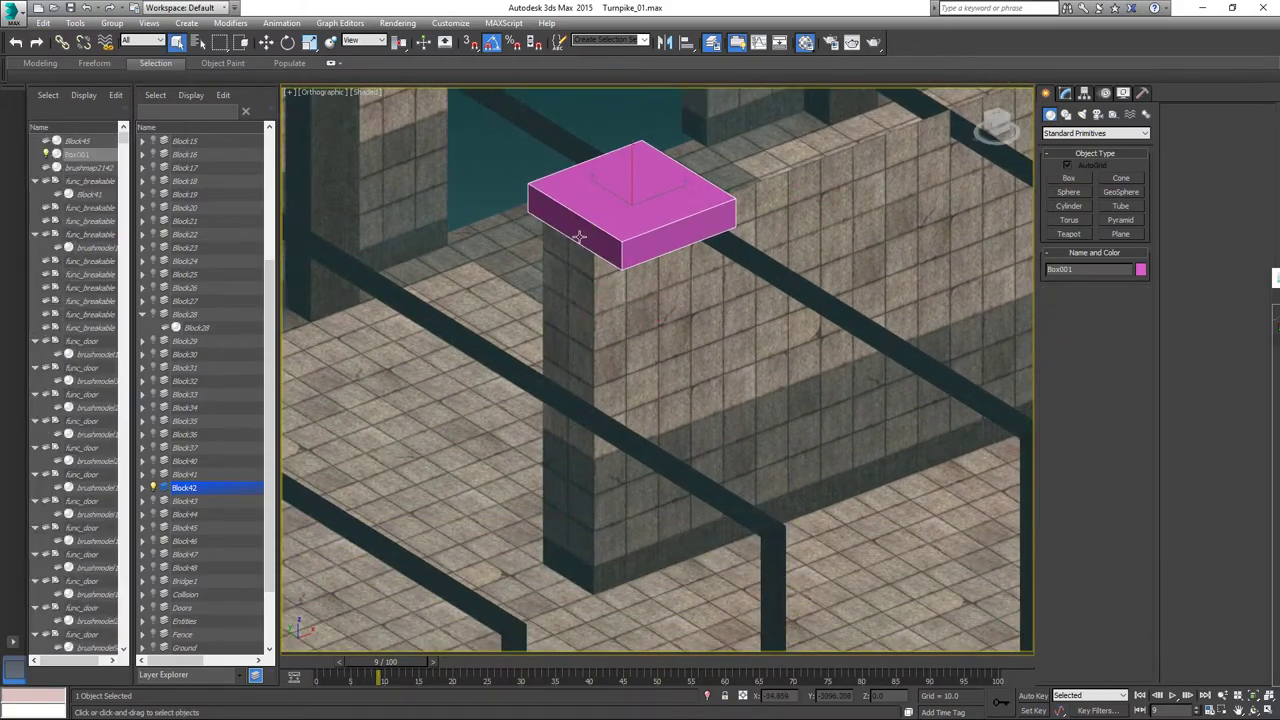
right_click(531, 208)
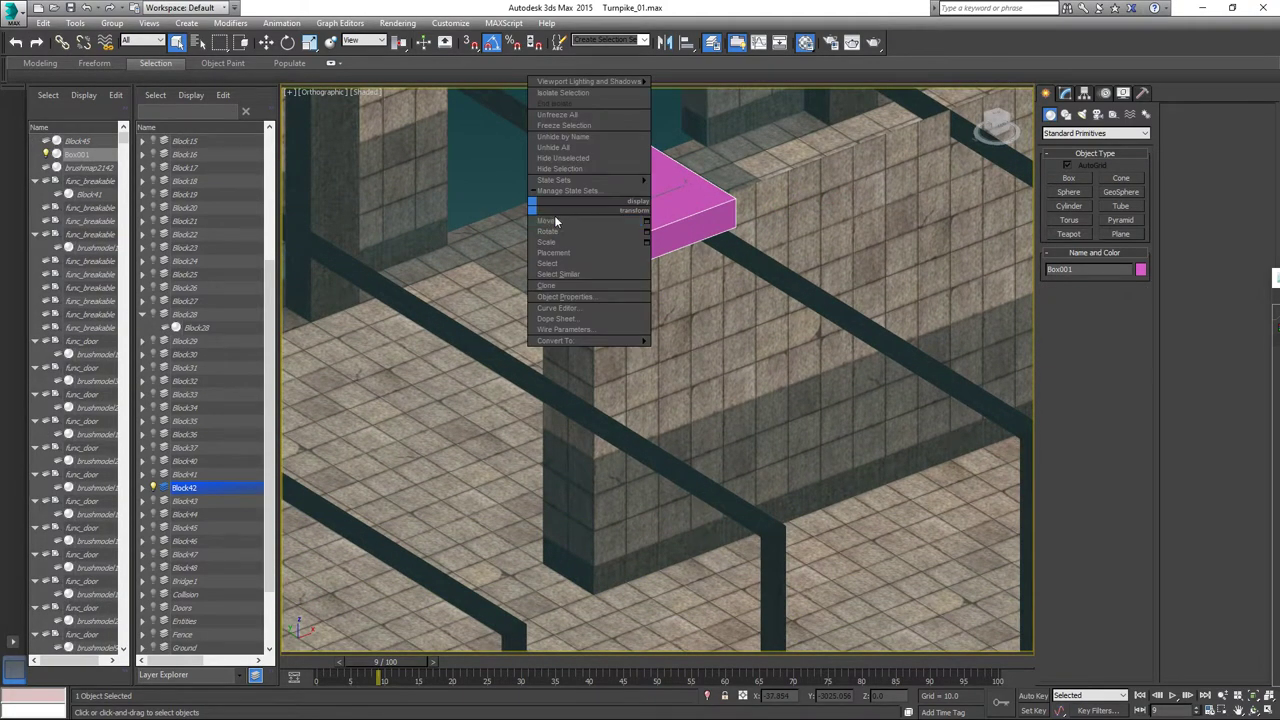
mouse_move(563, 340)
click(672, 350)
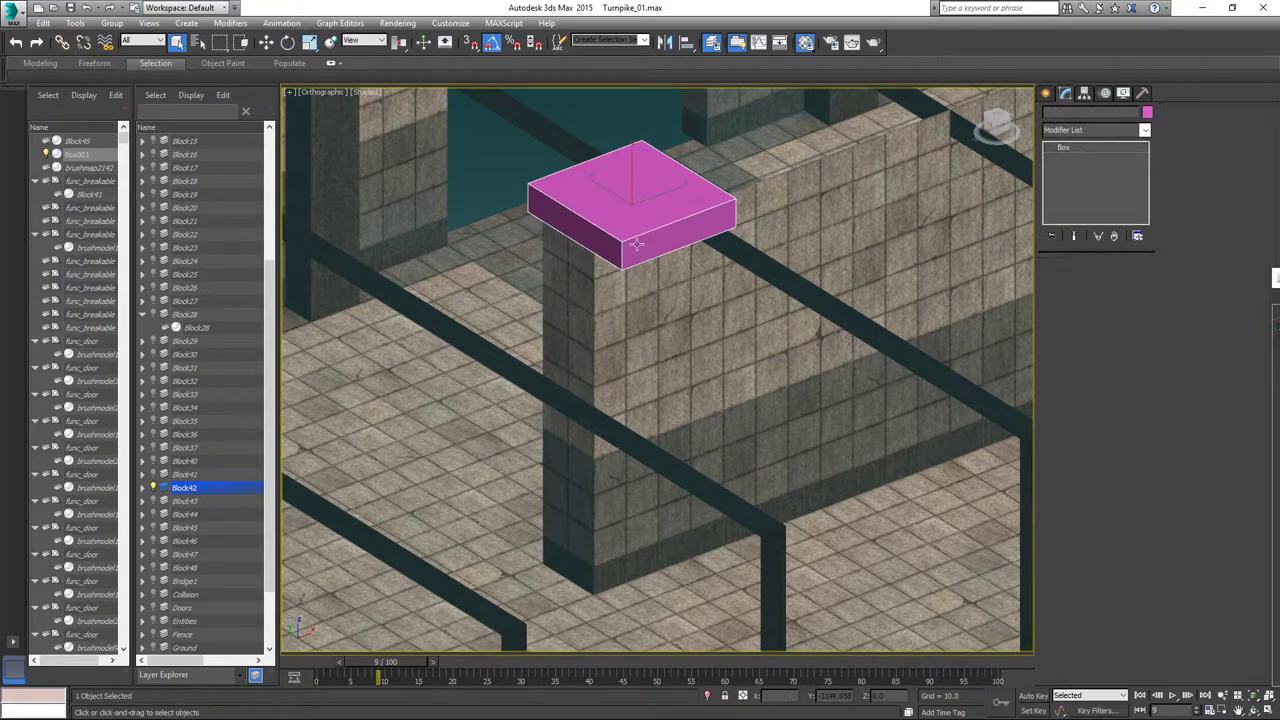
right_click(618, 207)
mouse_move(675, 334)
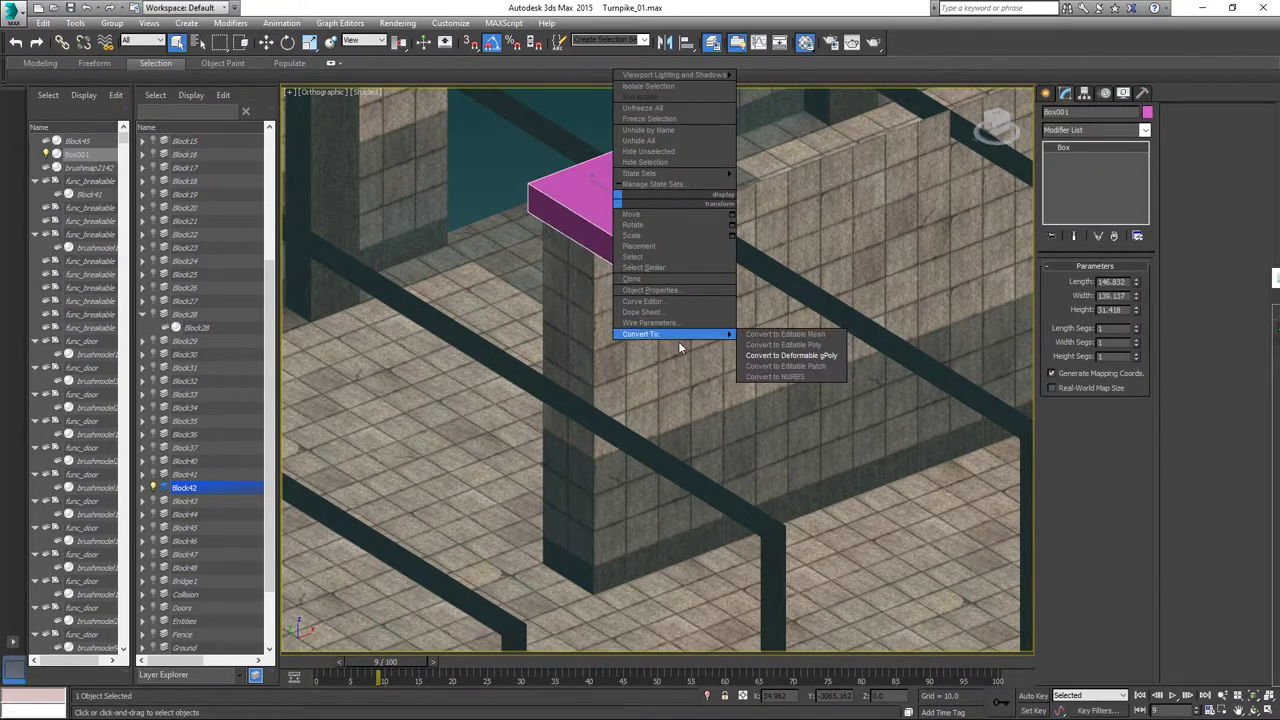
click(758, 344)
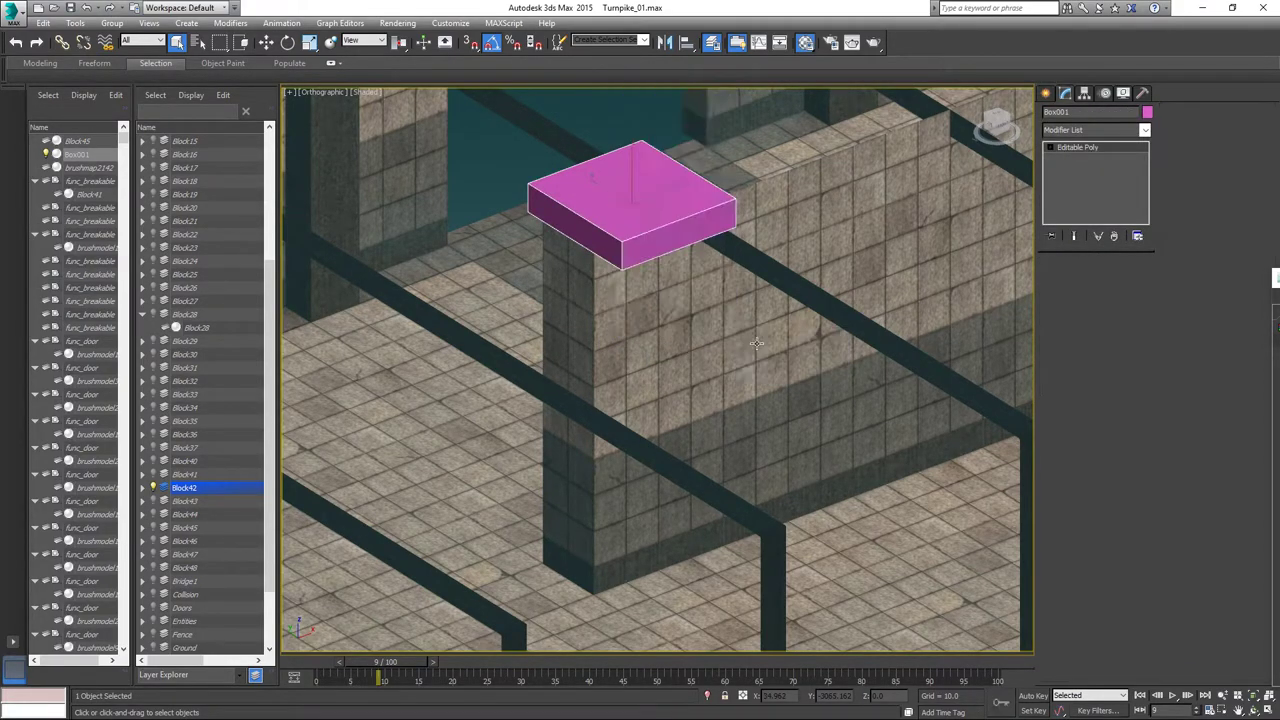
Move the box down with vertex snapping so its corner meets the floor corner at the base of the interior wall.
right_click(530, 213)
click(560, 216)
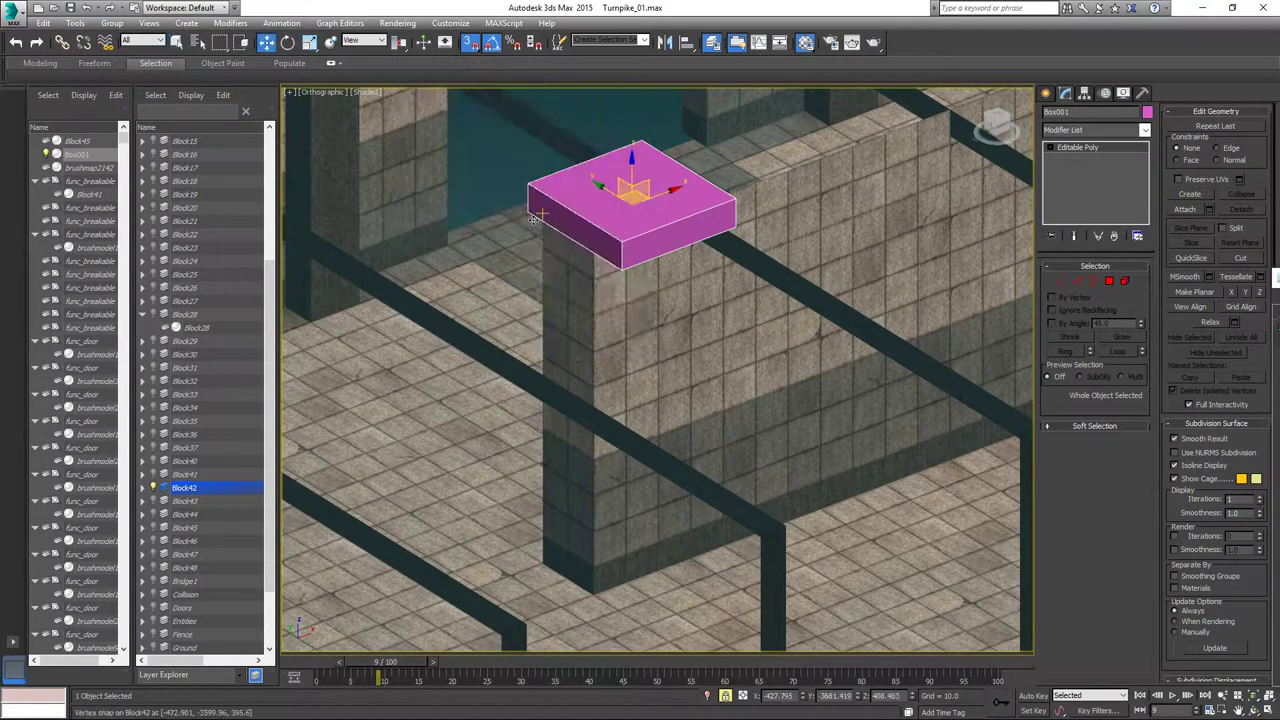
drag(526, 213, 535, 556)
alt+middle_drag(764, 572, 780, 582)
right_click(673, 547)
mouse_move(744, 685)
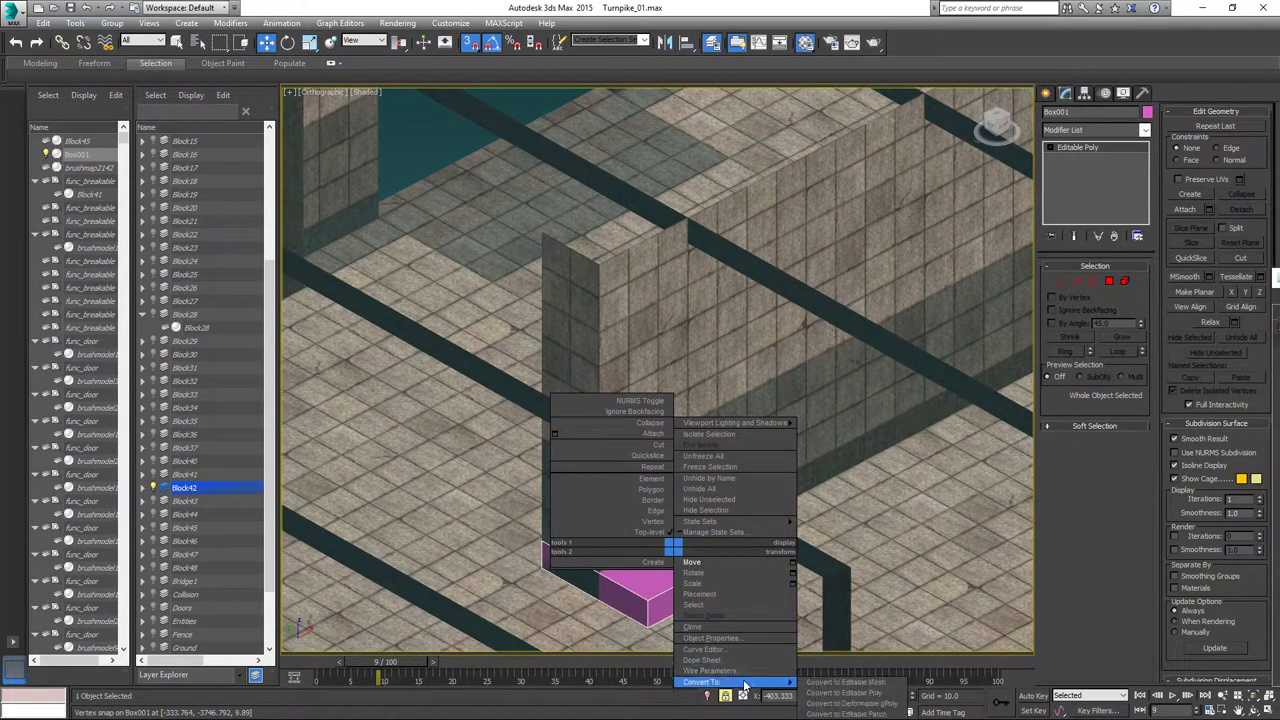
click(845, 682)
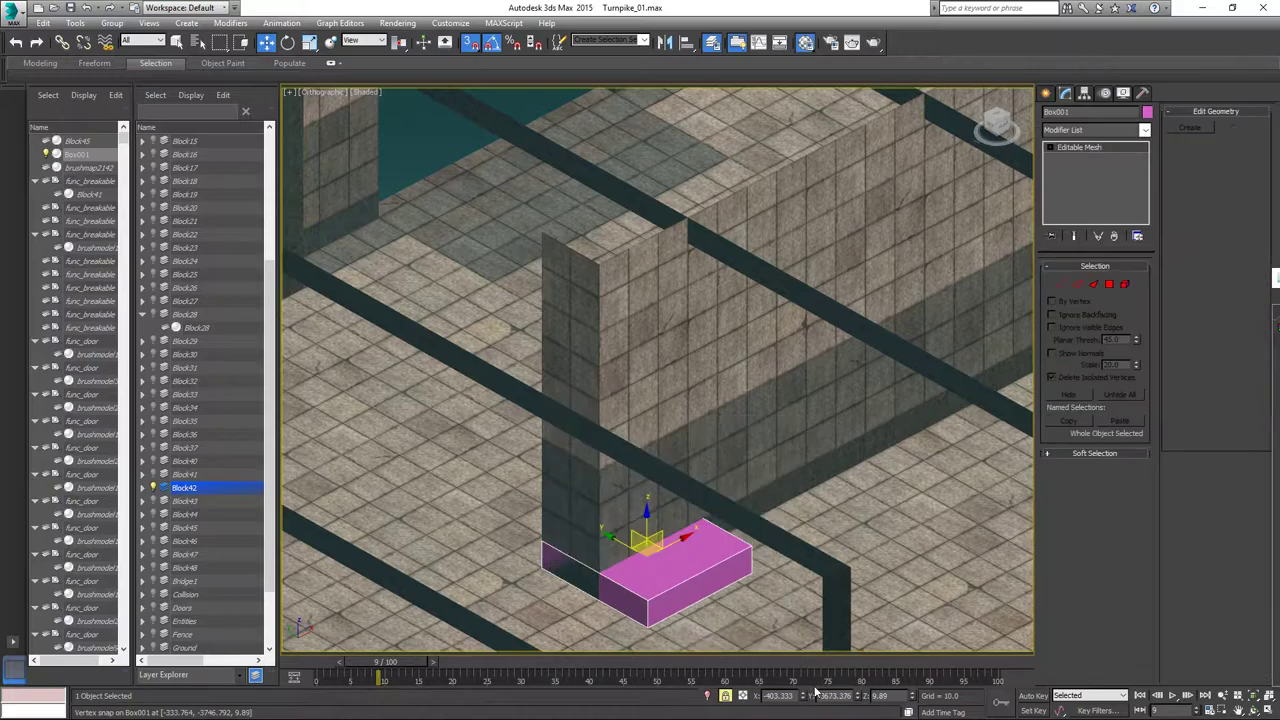
key(ctrl+z)
Convert the box to an Editable Poly and move its outer long side polygon inward about 65 units, flush with the wall face.
right_click(690, 577)
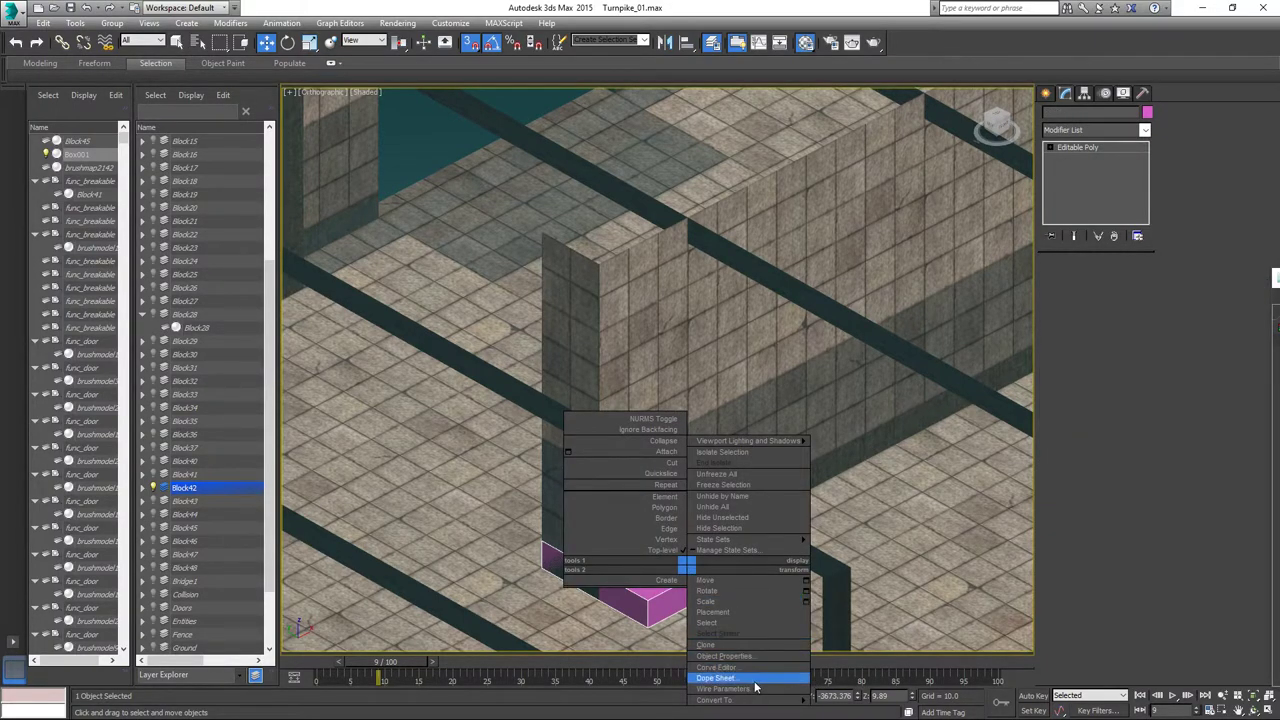
mouse_move(748, 704)
click(857, 689)
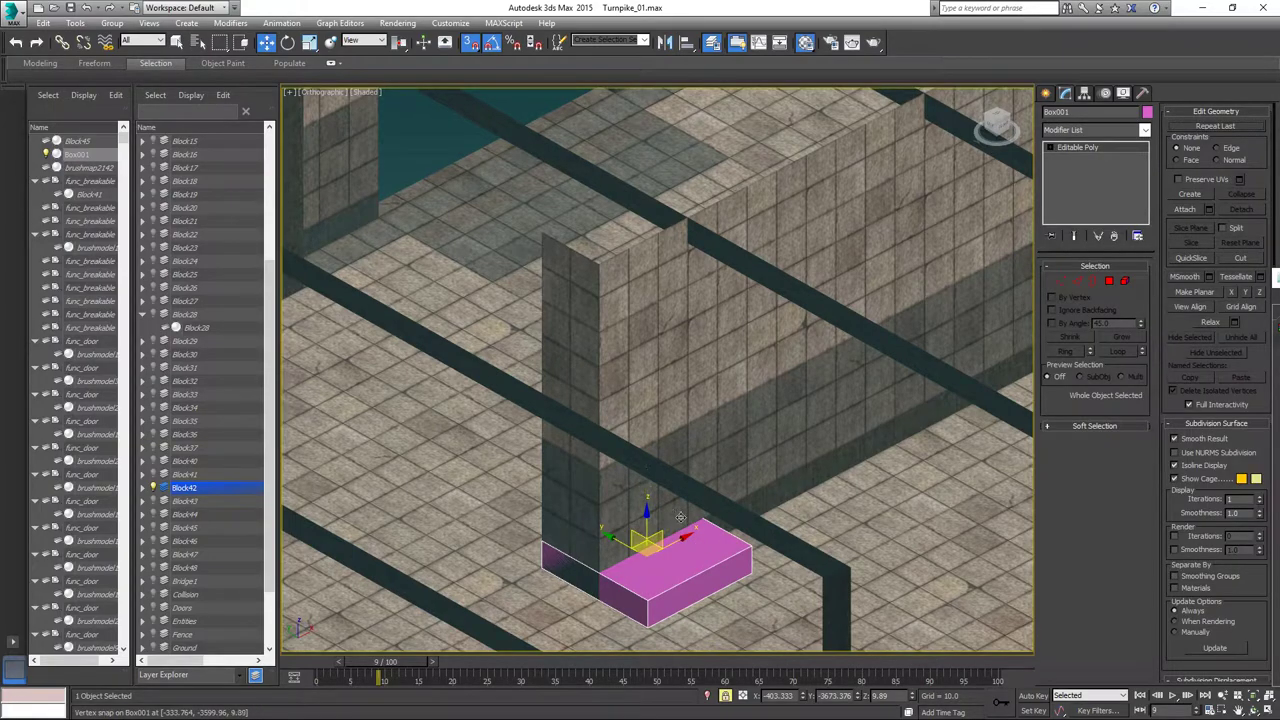
click(685, 591)
click(685, 591)
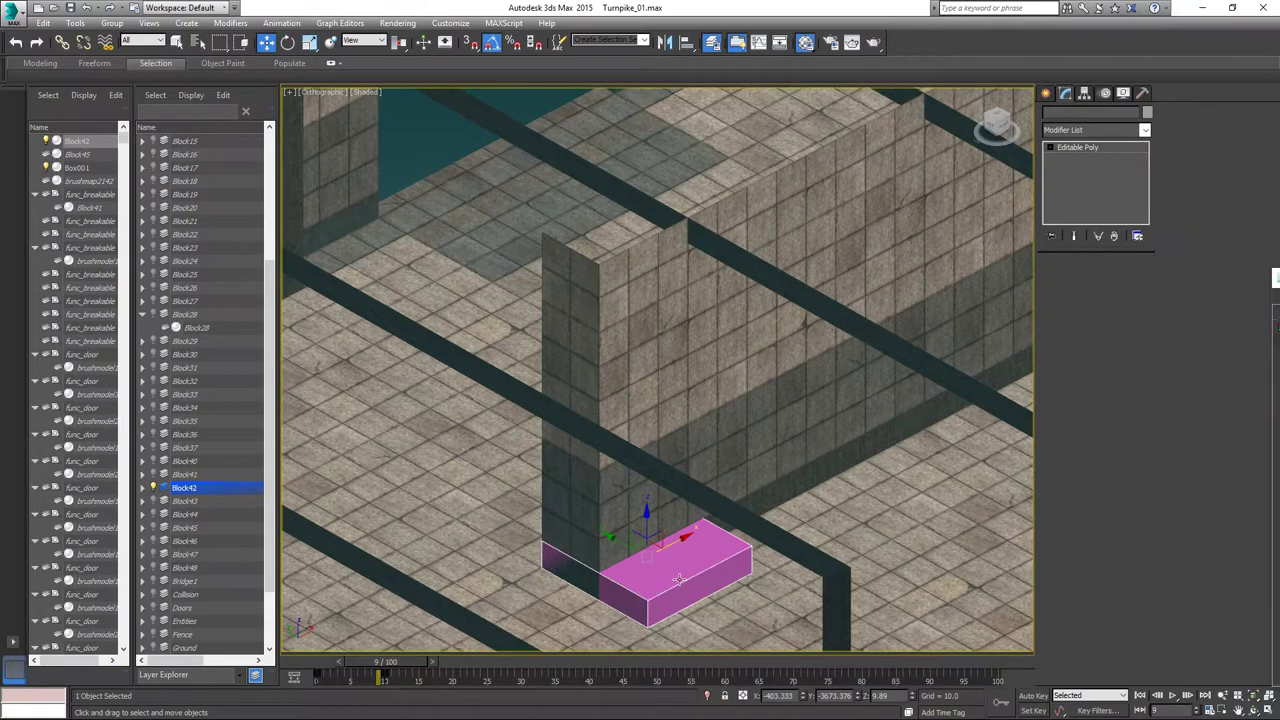
click(1109, 281)
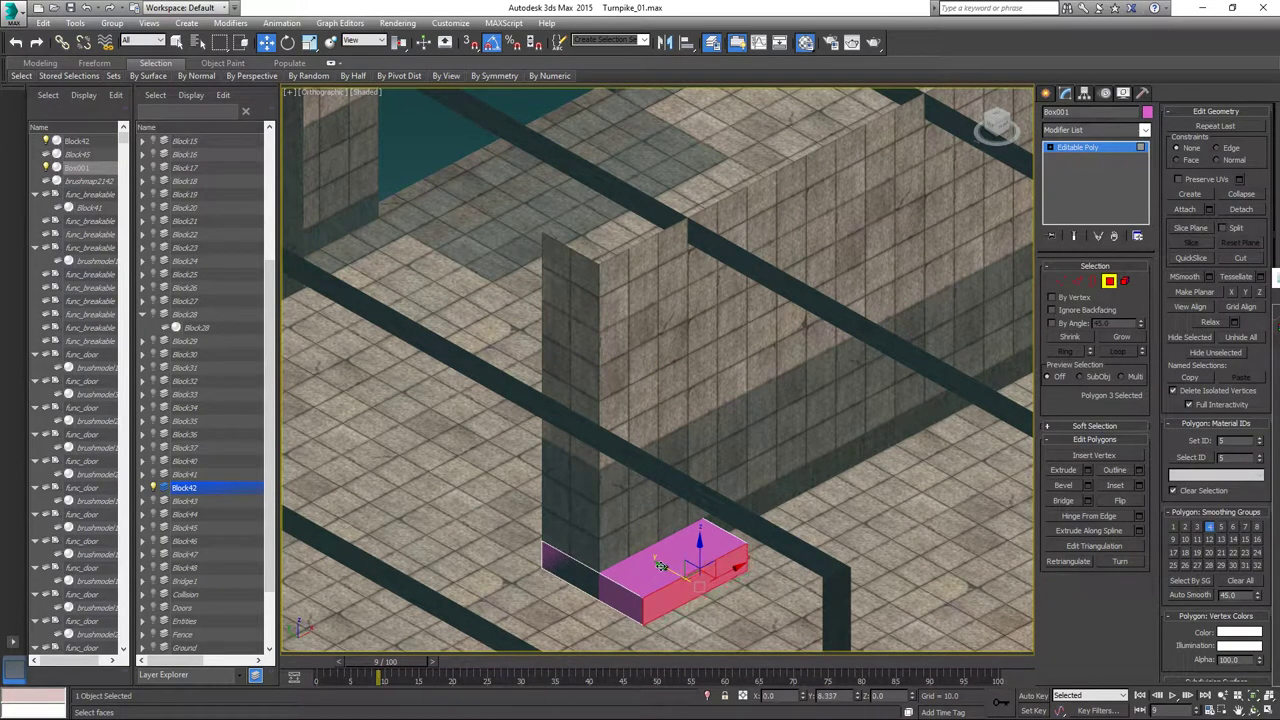
drag(661, 566, 627, 555)
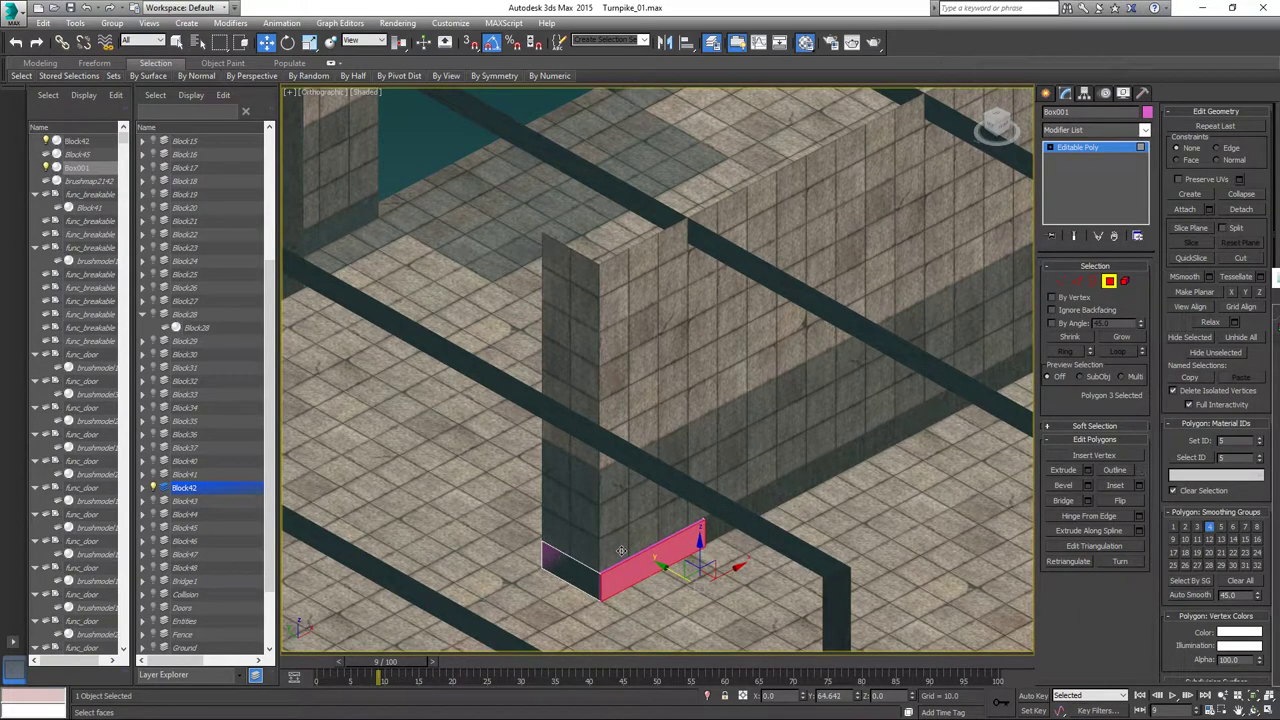
Raise the box's top polygon about 350 units and move its far end polygon about 732 units to fill the interior wall.
click(608, 552)
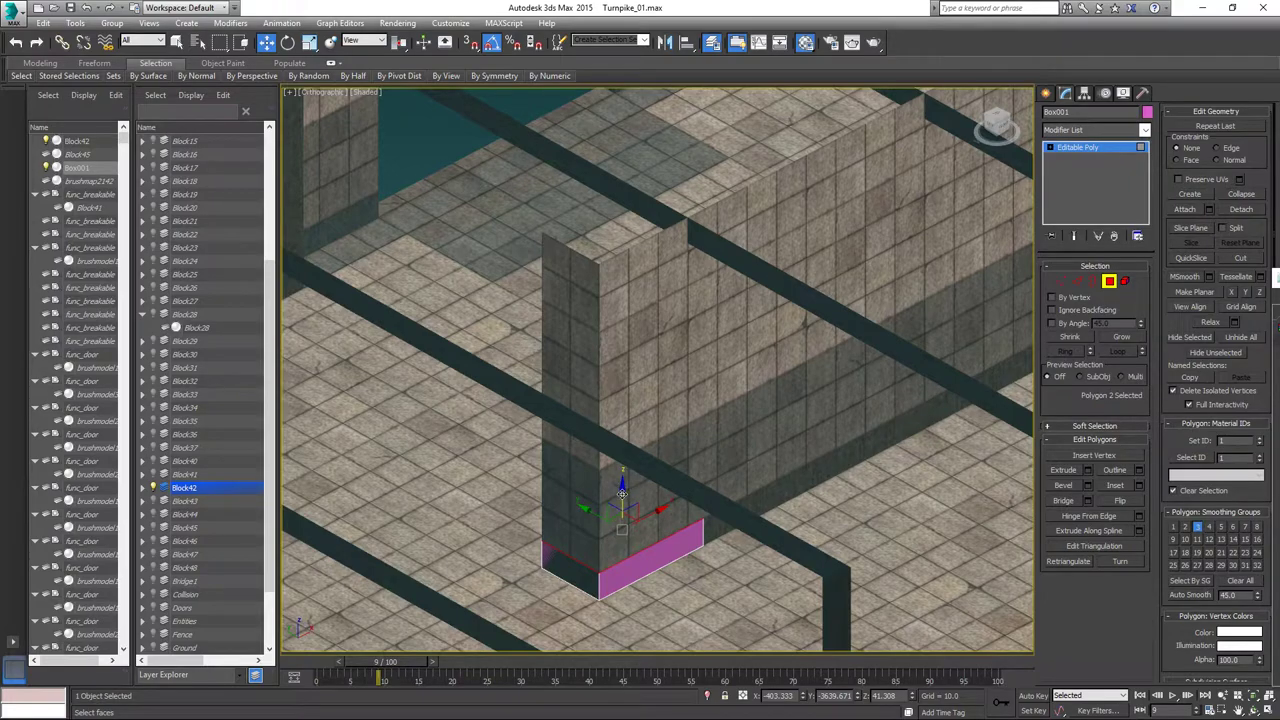
drag(622, 489, 604, 197)
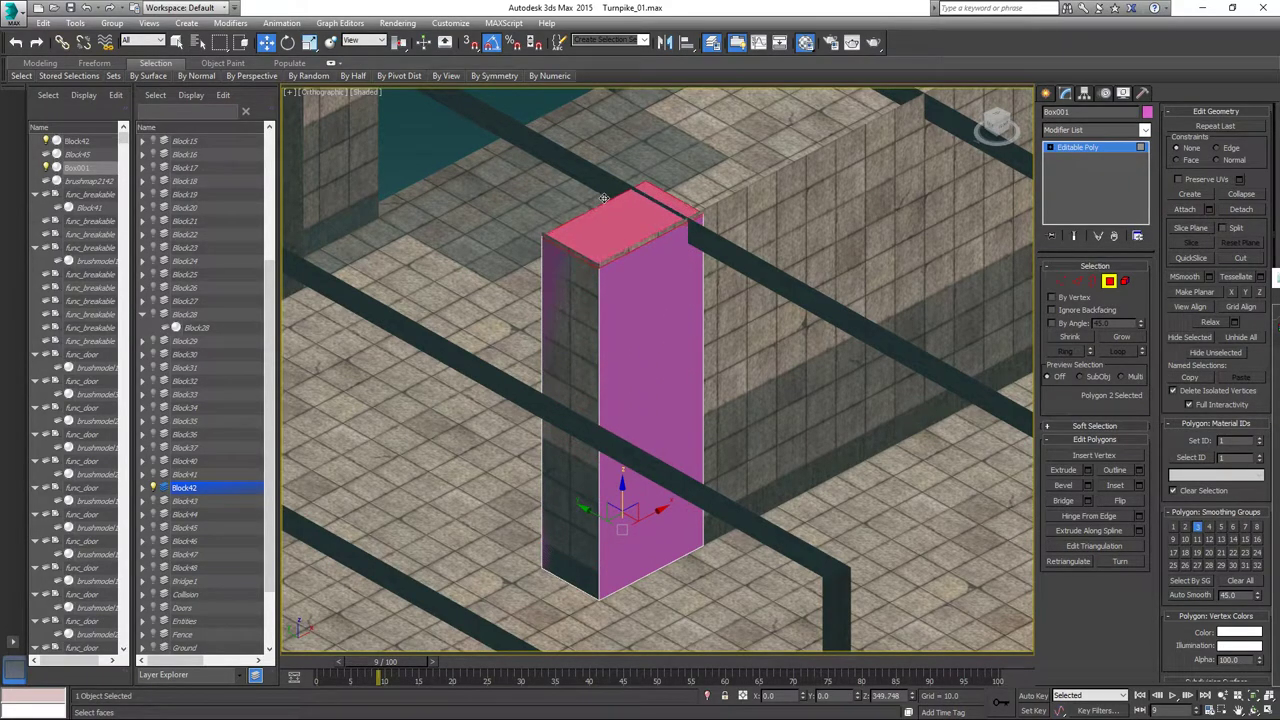
alt+middle_drag(822, 409, 660, 361)
click(644, 277)
drag(640, 305, 826, 464)
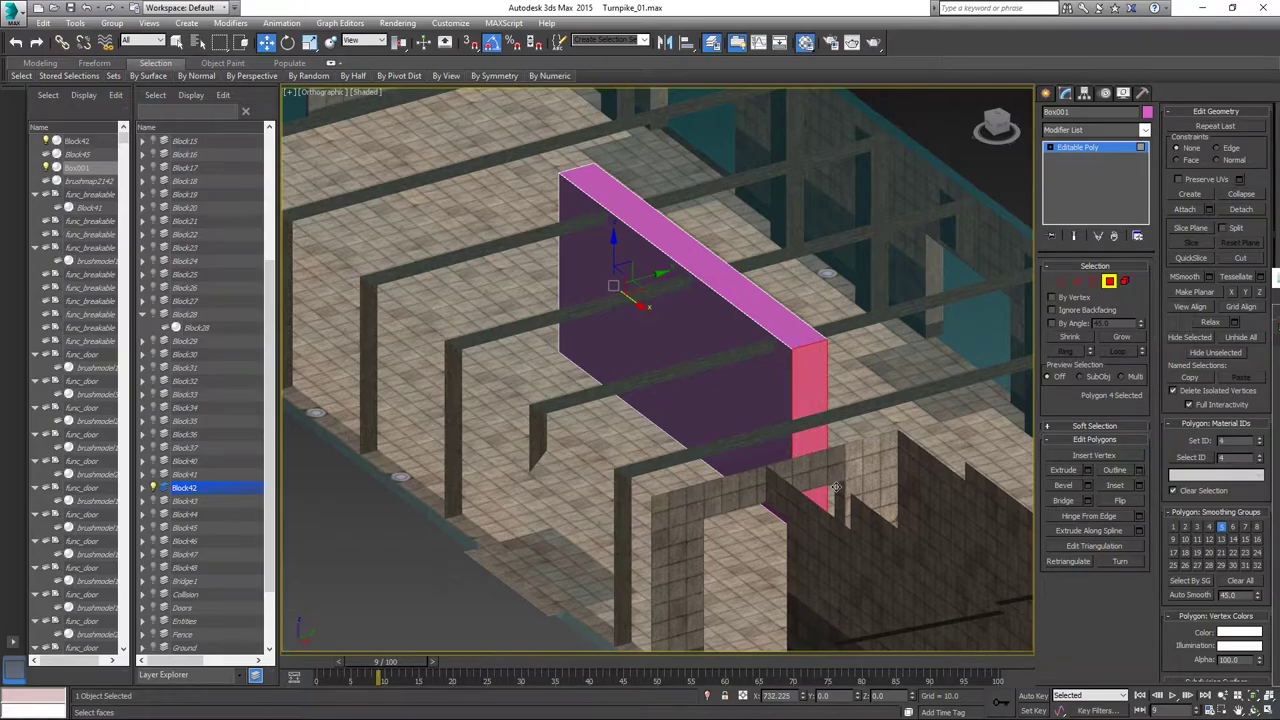
alt+middle_drag(934, 453, 1019, 275)
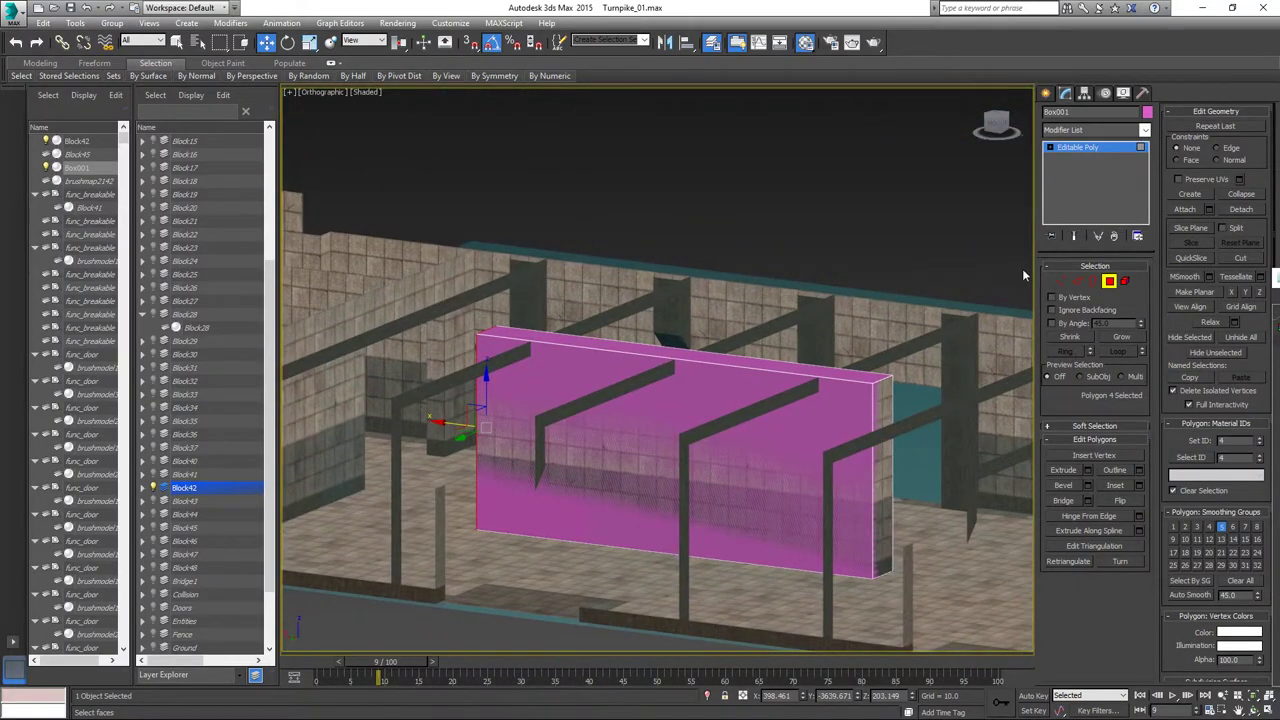
click(1115, 284)
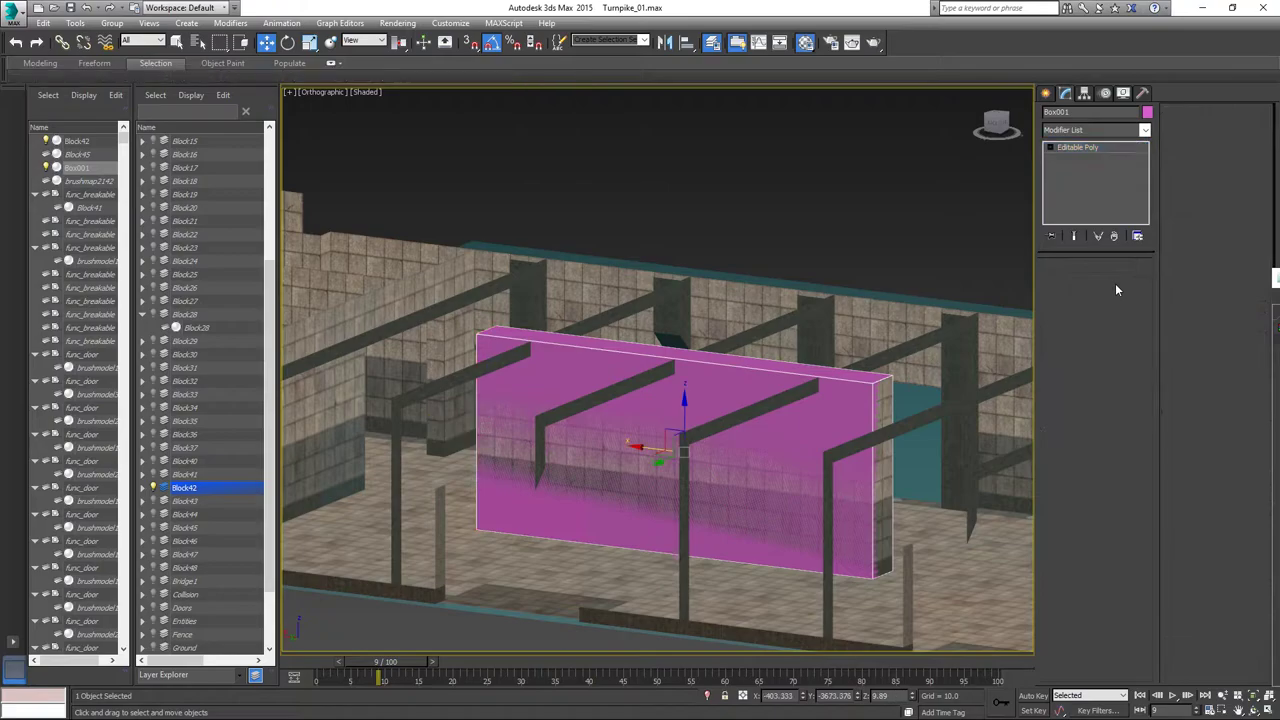
Select Block42 together with the wall box, end the current isolation and isolate just these two objects.
ctrl+click(912, 298)
mouse_move(806, 366)
alt+middle_down()
mouse_move(857, 377)
mouse_move(806, 360)
alt+middle_up()
right_click(805, 358)
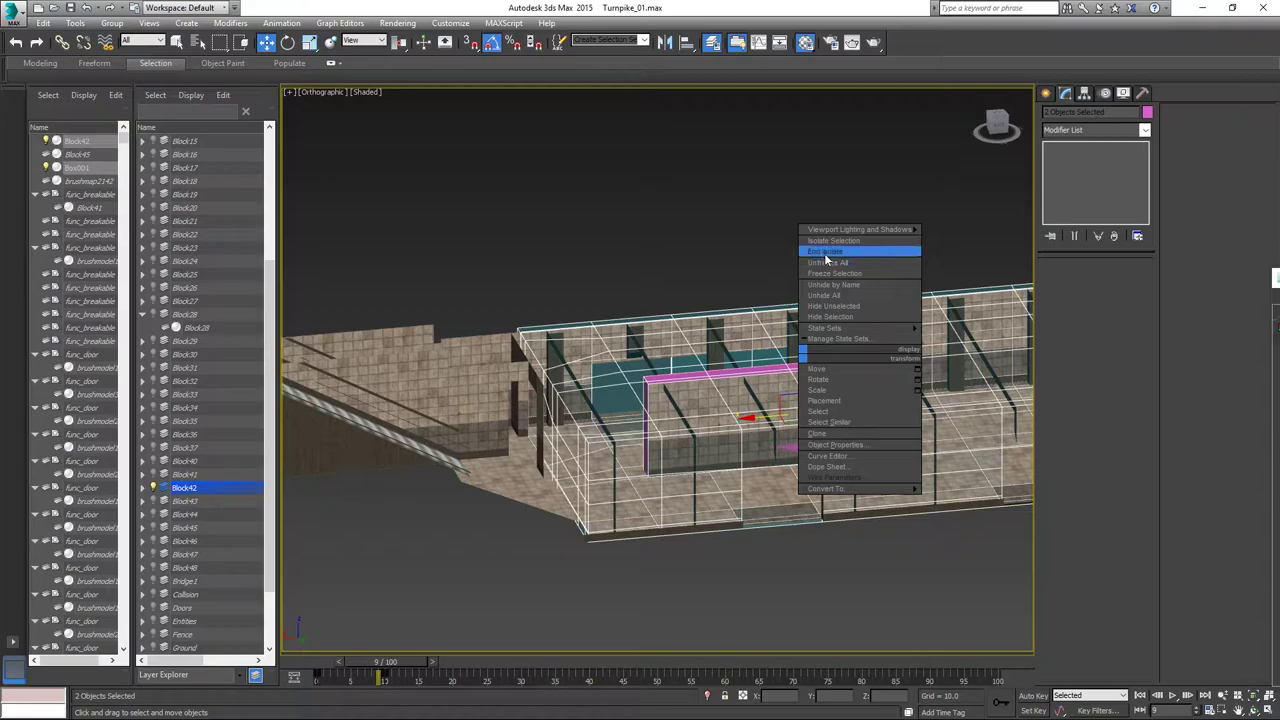
click(826, 257)
right_click(786, 250)
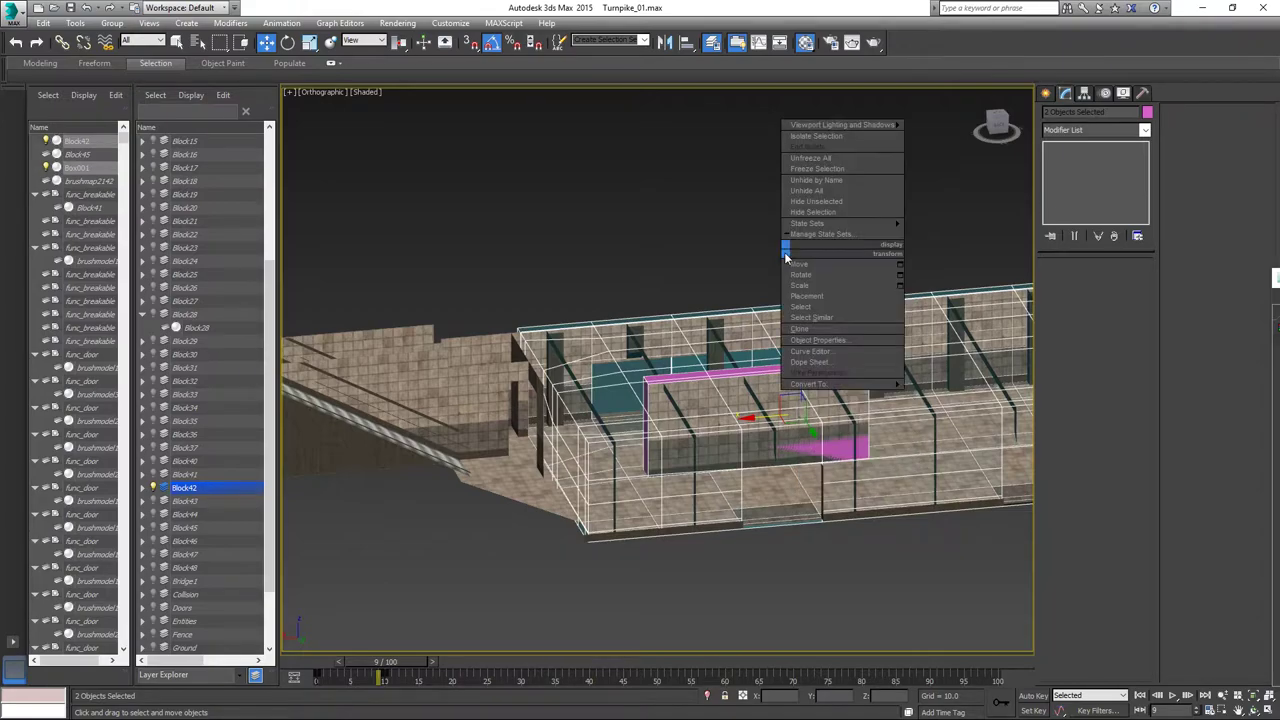
click(817, 137)
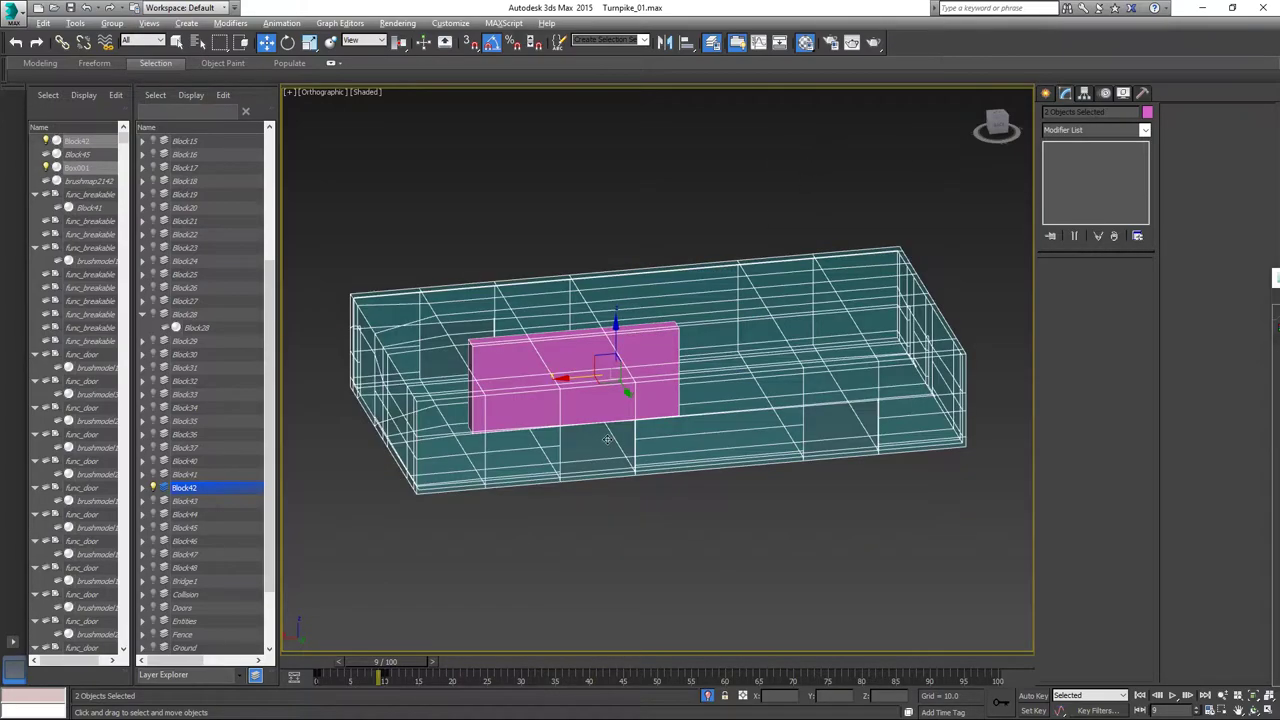
Scrub the timeline through frame 25 and return it to frame 0 to compare how the isolated objects display.
alt+middle_drag(606, 439, 683, 448)
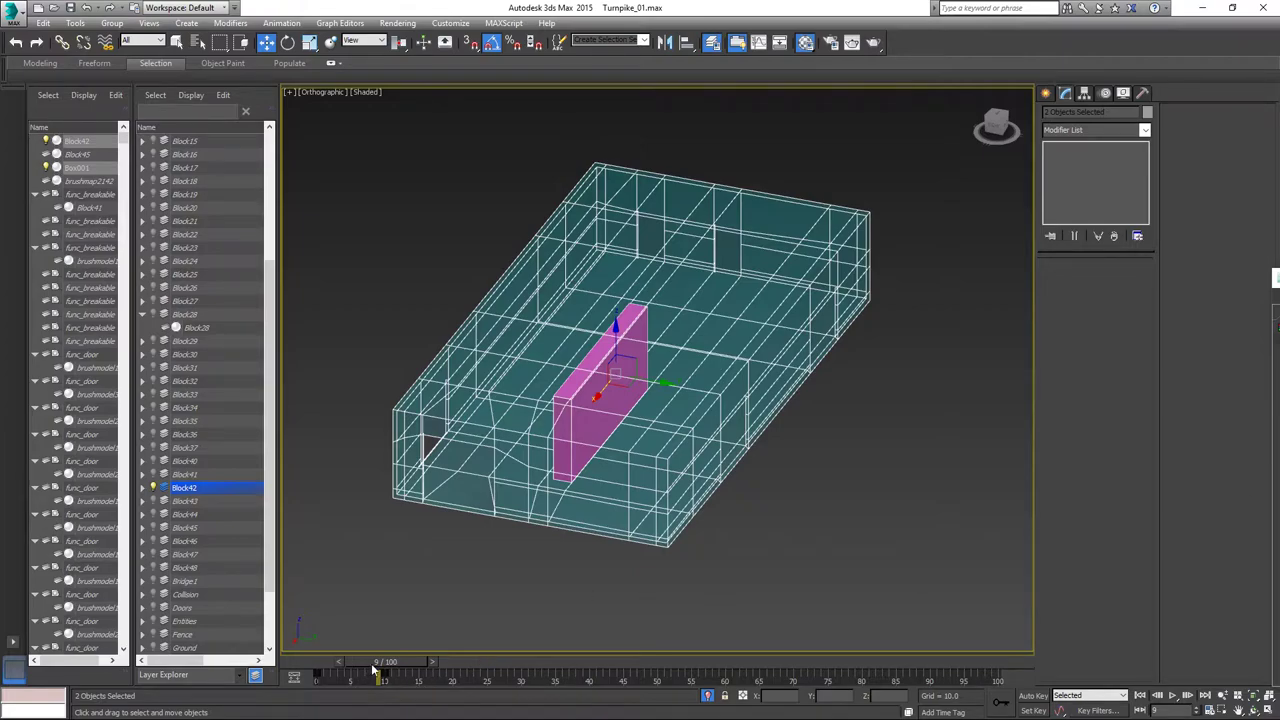
drag(390, 664, 262, 662)
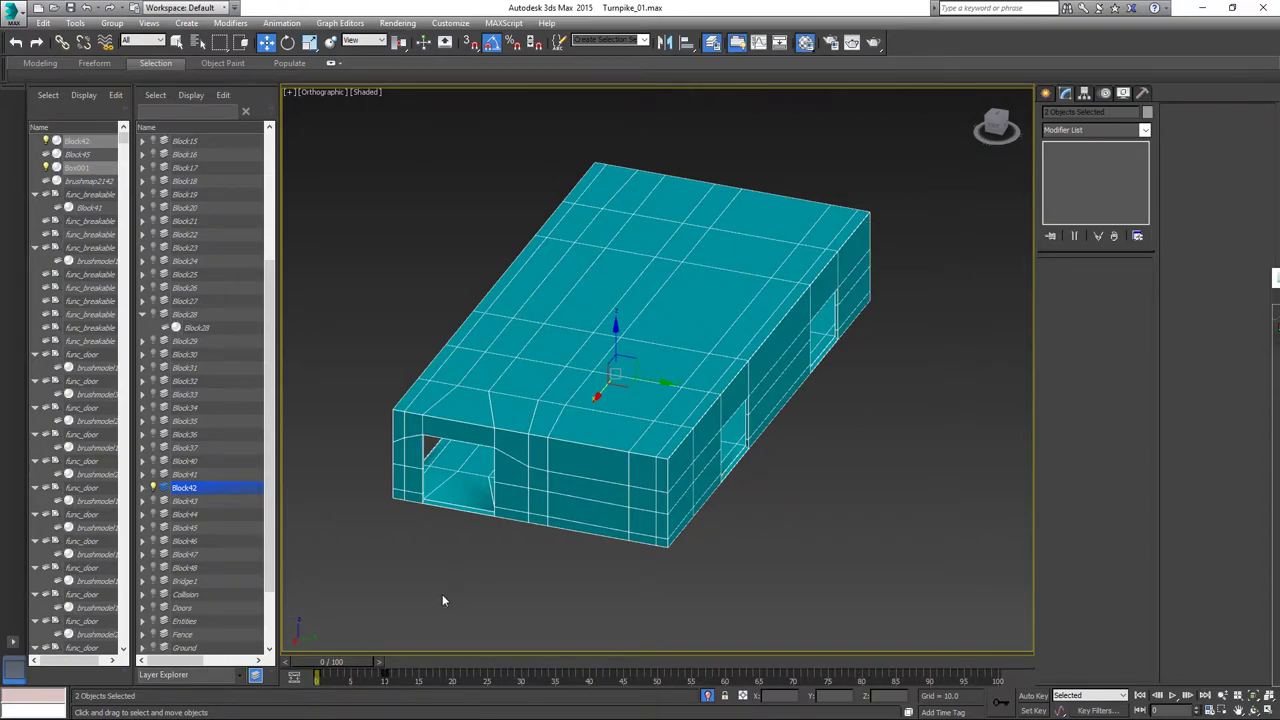
drag(338, 665, 494, 648)
key(w)
click(796, 508)
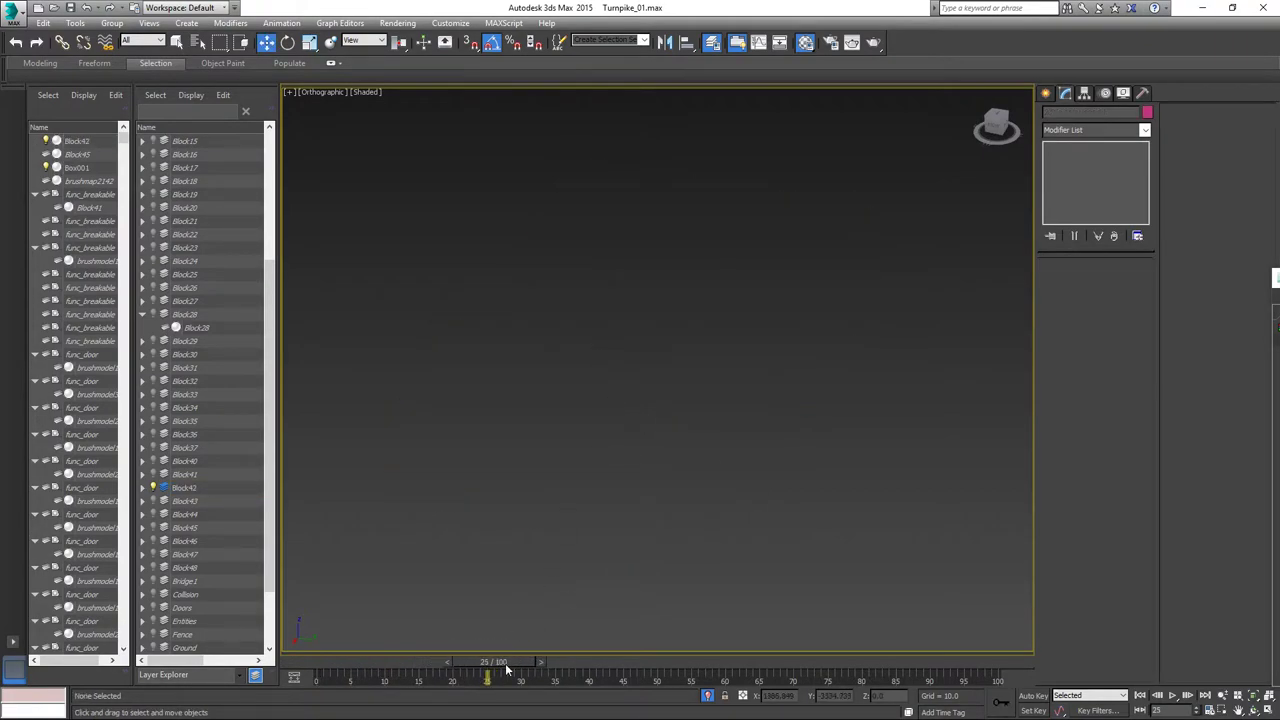
drag(506, 665, 290, 664)
Attach the wall box to the Block42 room shell.
click(540, 534)
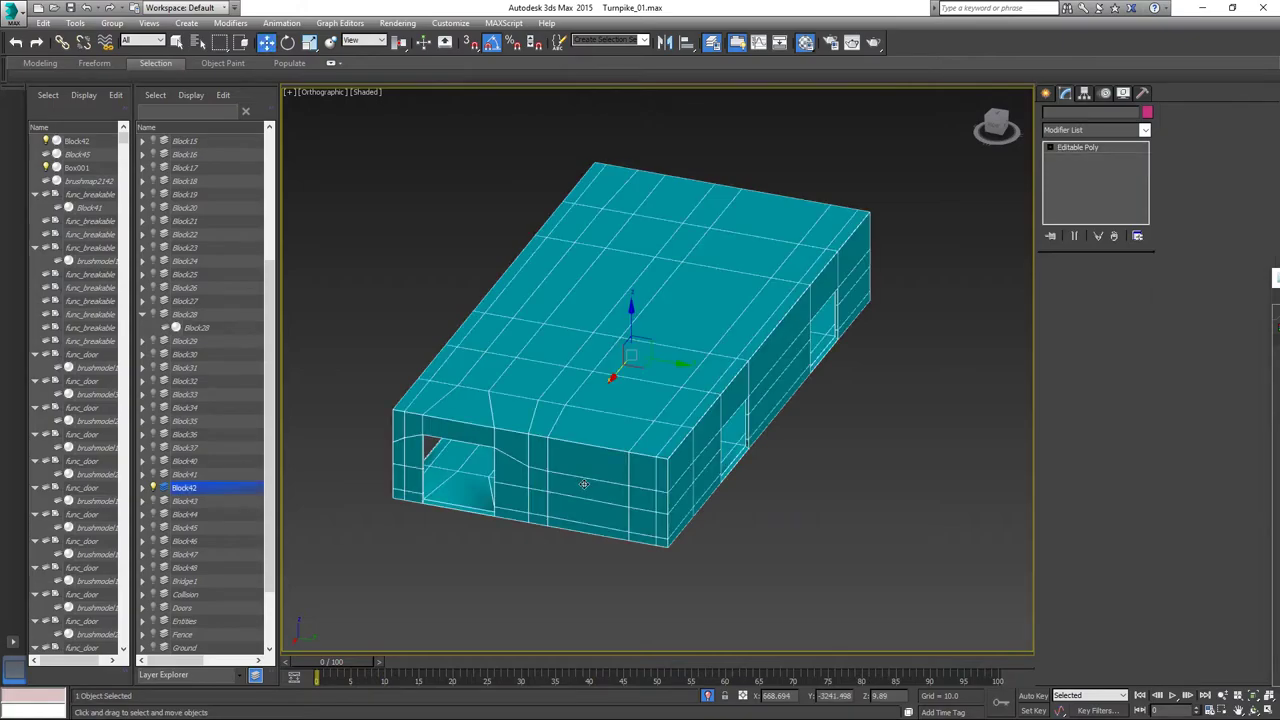
alt+middle_drag(723, 531, 670, 521)
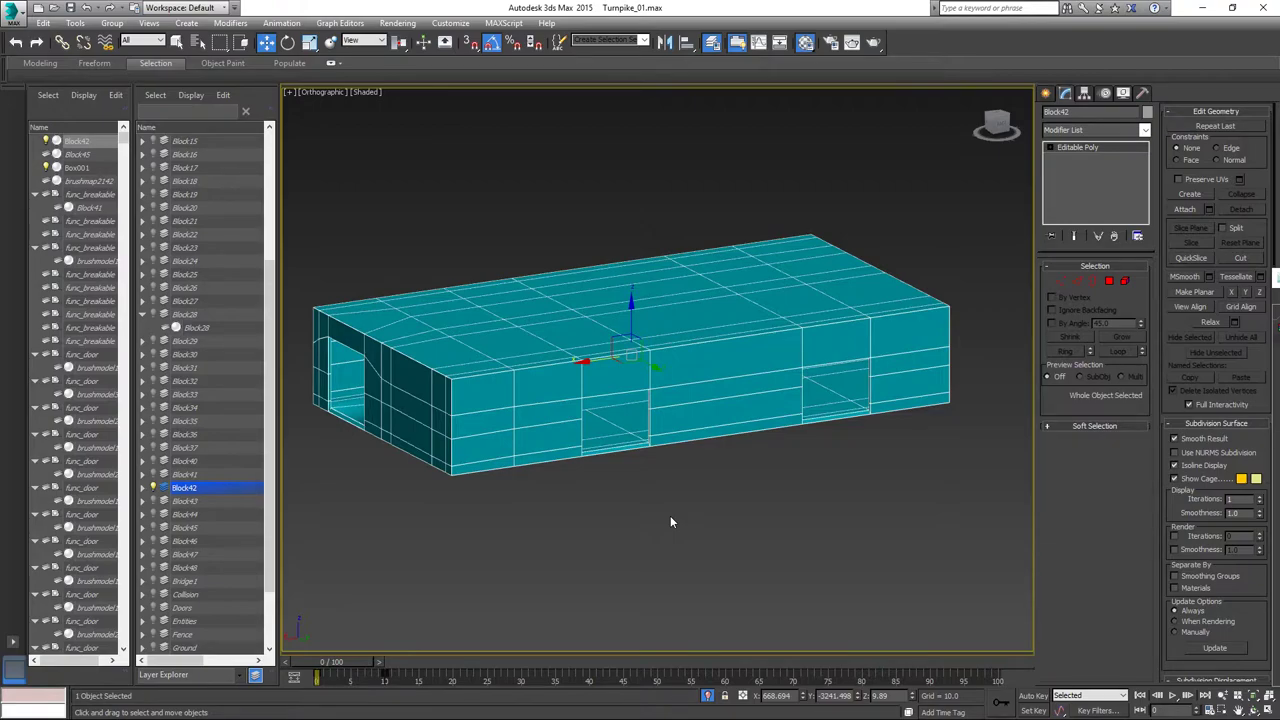
alt+middle_drag(670, 521, 635, 502)
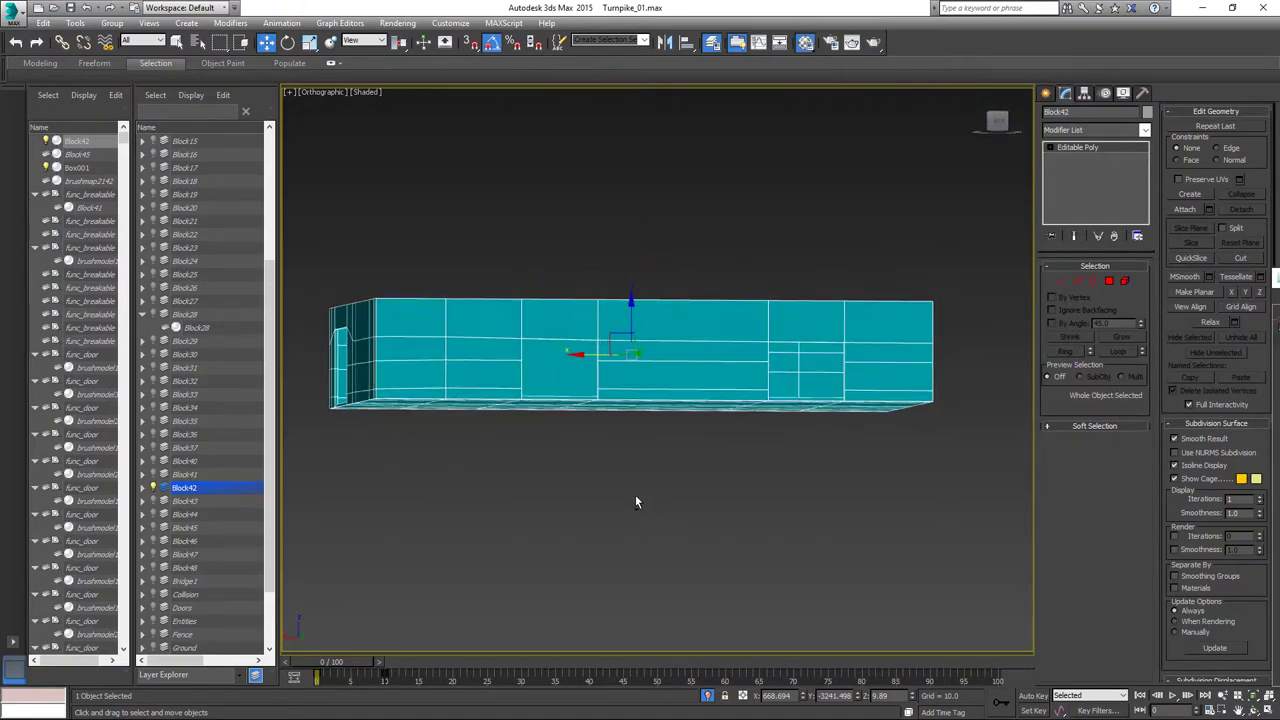
click(587, 402)
right_click(693, 437)
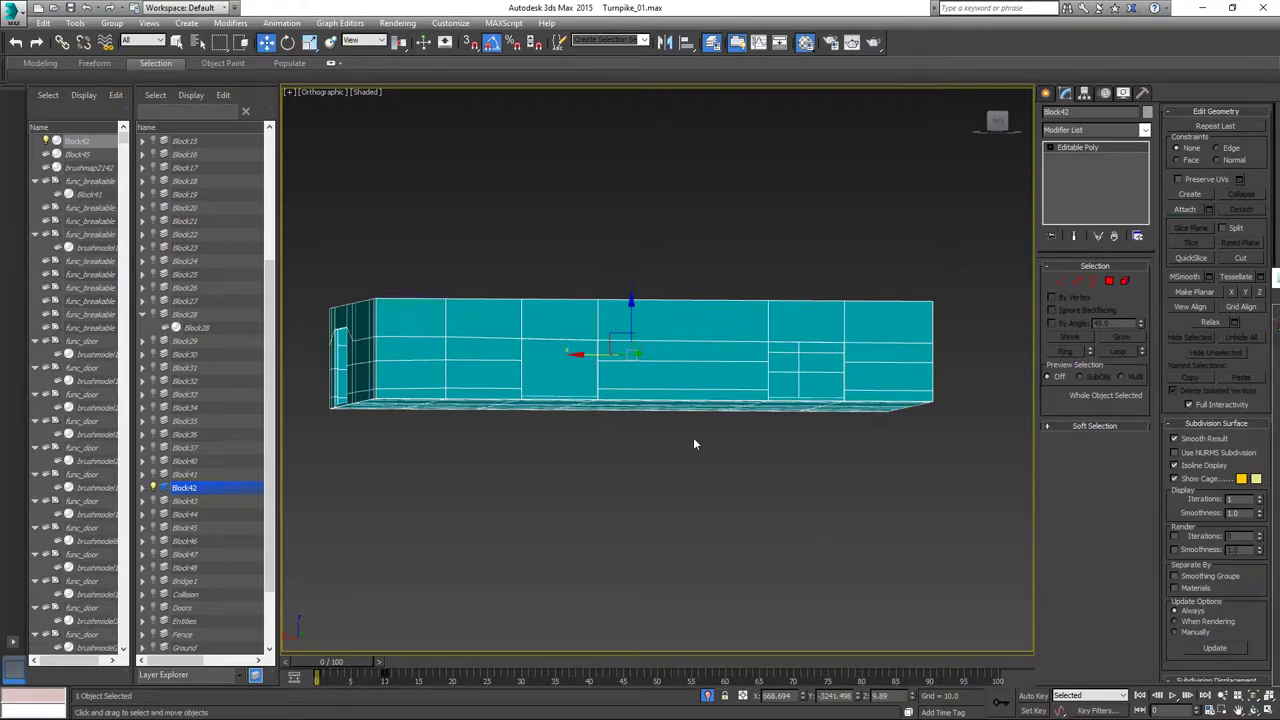
click(642, 457)
click(640, 360)
mouse_move(631, 301)
mouse_down()
mouse_move(631, 251)
mouse_move(631, 299)
mouse_move(631, 287)
mouse_up()
key(ctrl+z)
Export only the selected Block42 to FBX, overwriting Block42.FBX and keeping the current export settings.
alt+middle_drag(643, 437, 855, 478)
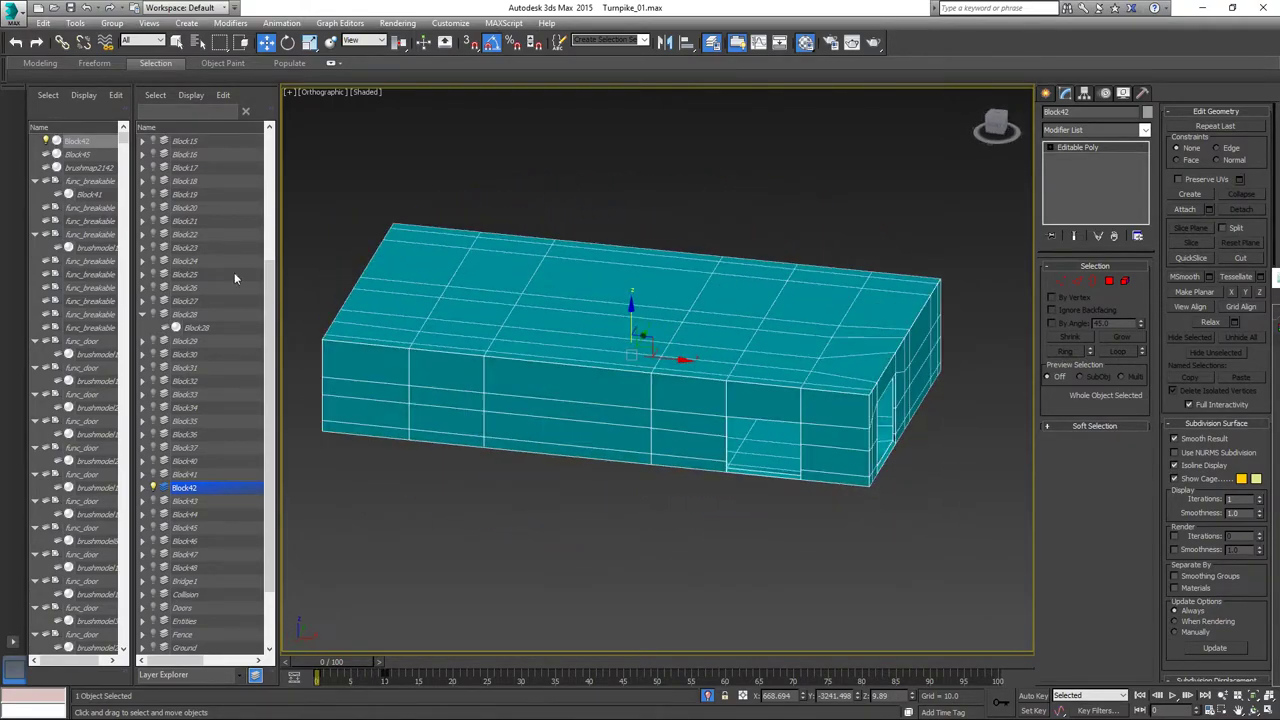
click(14, 12)
mouse_move(40, 229)
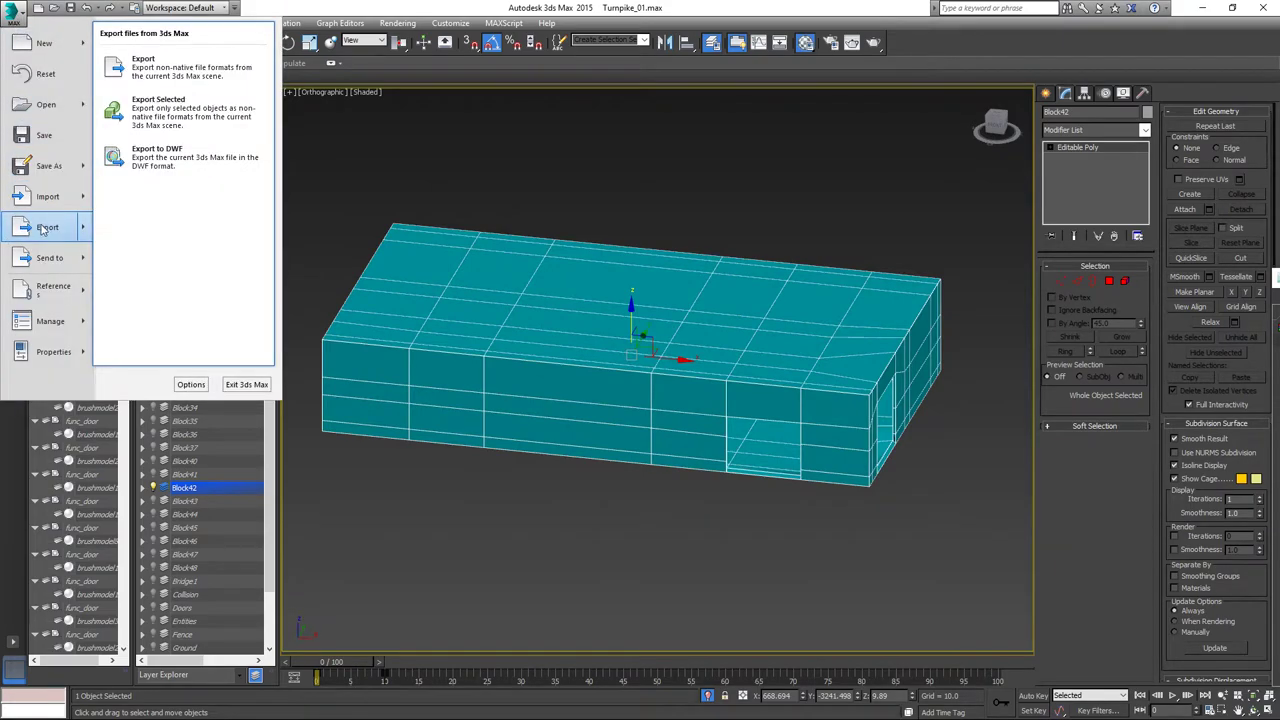
click(165, 110)
click(500, 161)
click(828, 587)
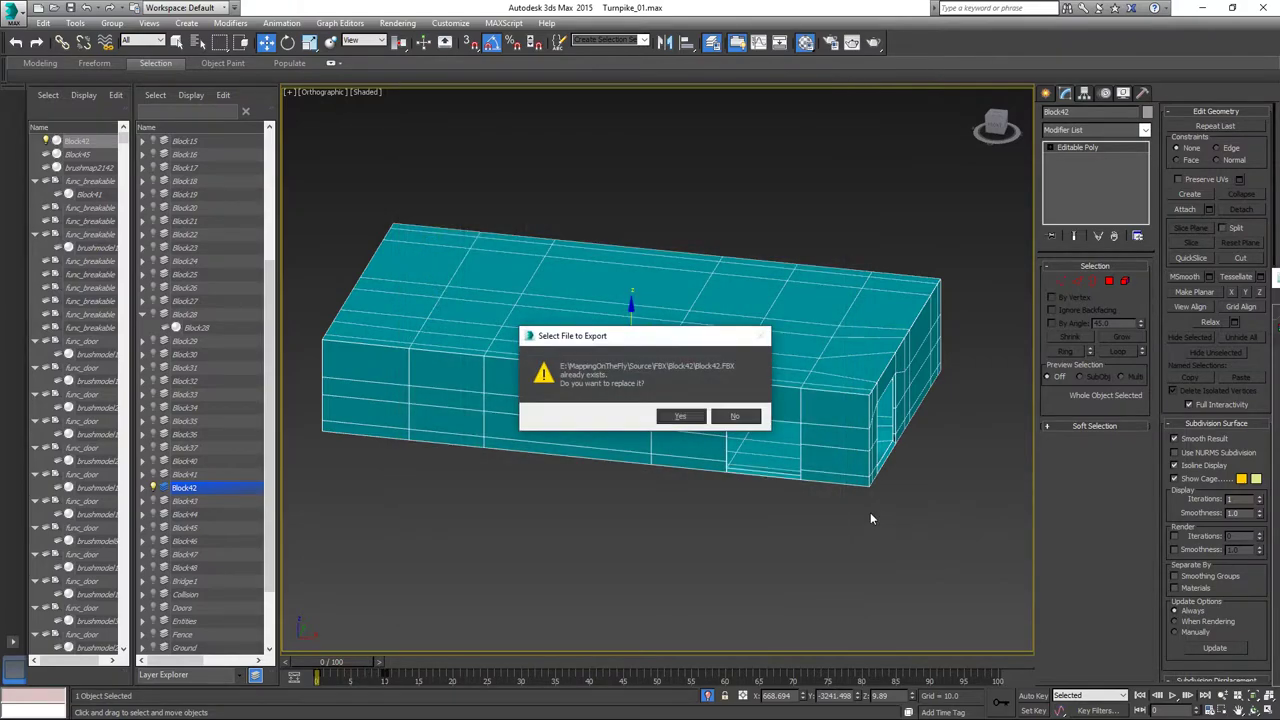
click(699, 418)
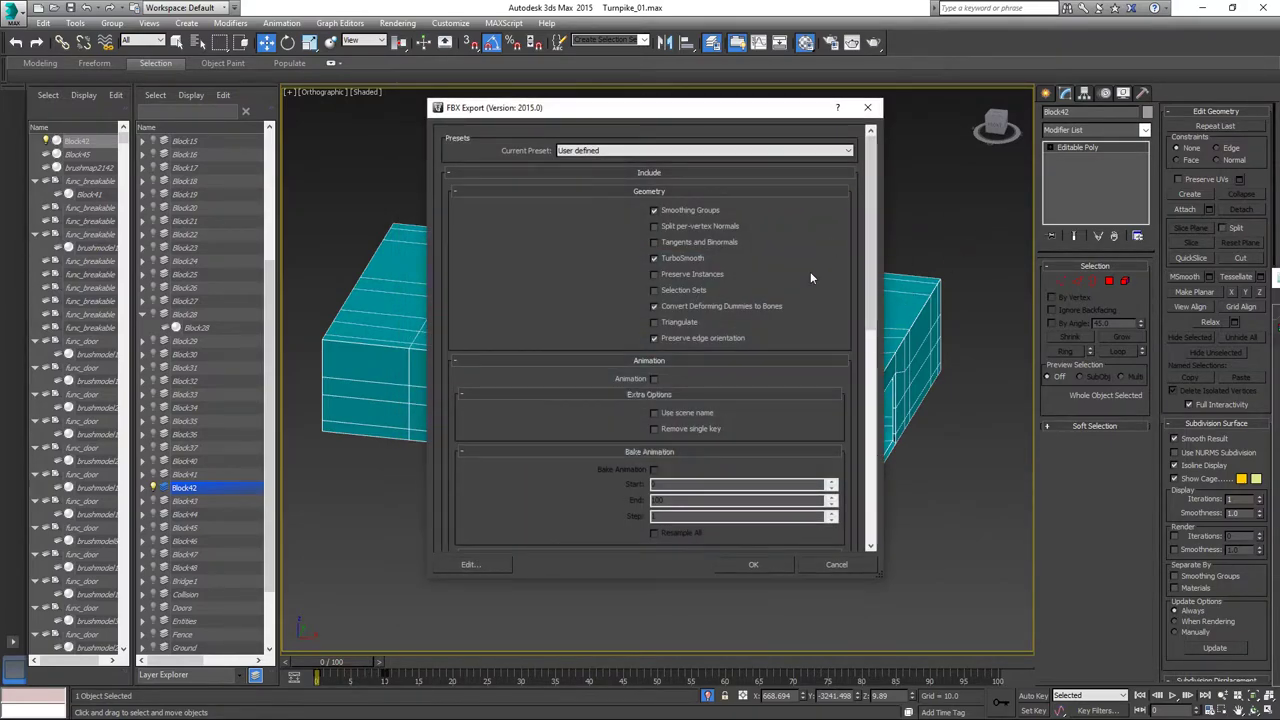
click(766, 566)
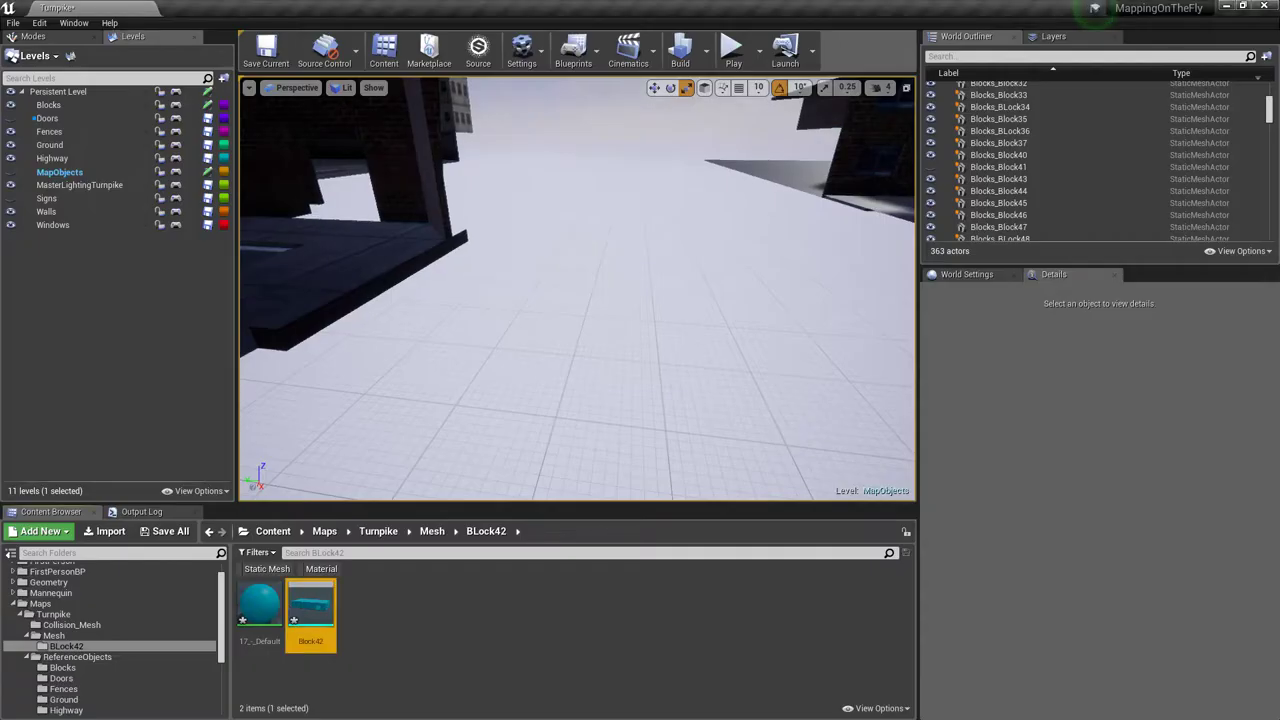
Switch to Unreal Editor, place the Block42 mesh in the level and reset its location to 0, 0, 0.
right_drag(337, 265, 337, 265)
right_drag(560, 483, 560, 483)
drag(309, 596, 712, 420)
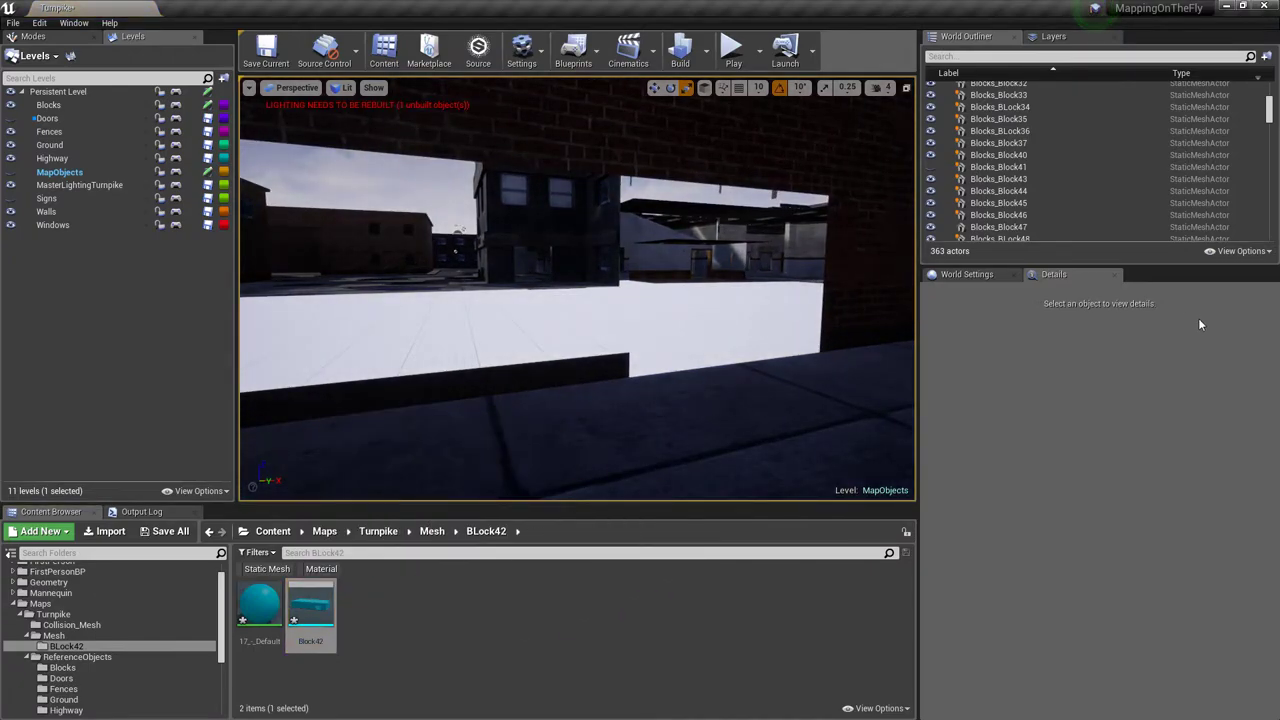
right_drag(856, 345, 856, 345)
key(w)
click(856, 345)
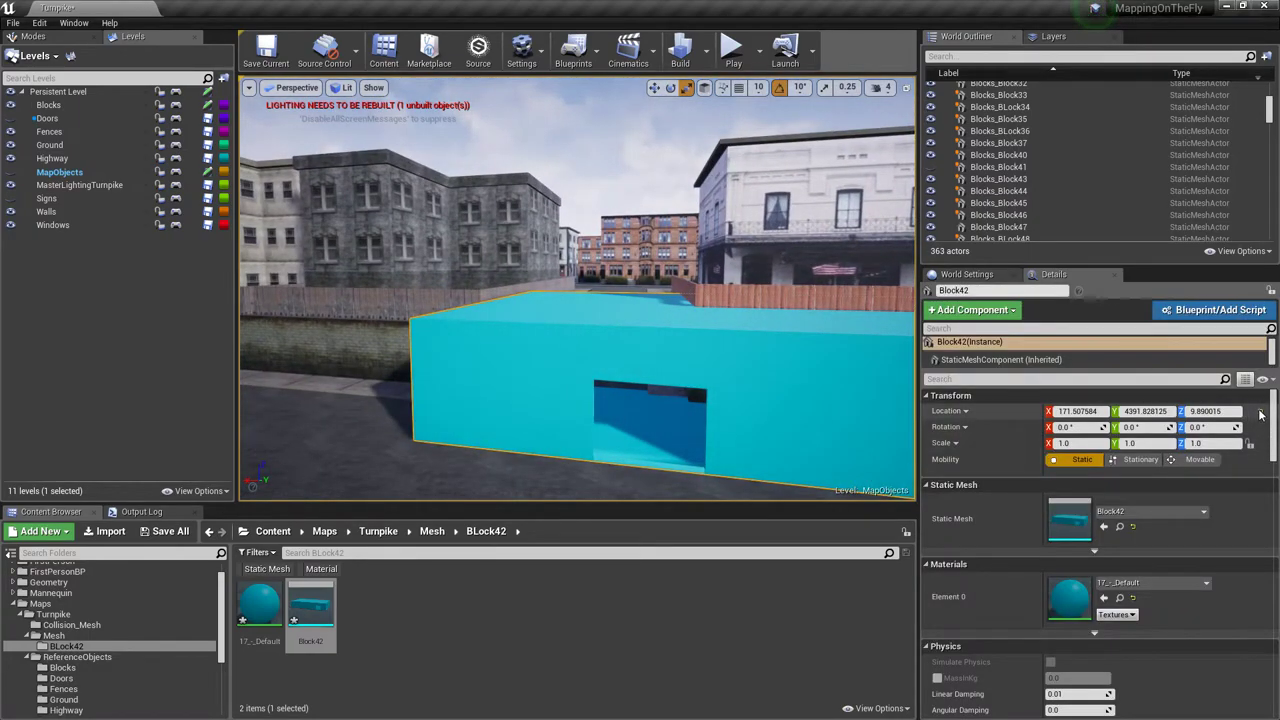
click(1259, 413)
key(f)
right_drag(452, 484, 452, 484)
key(w)
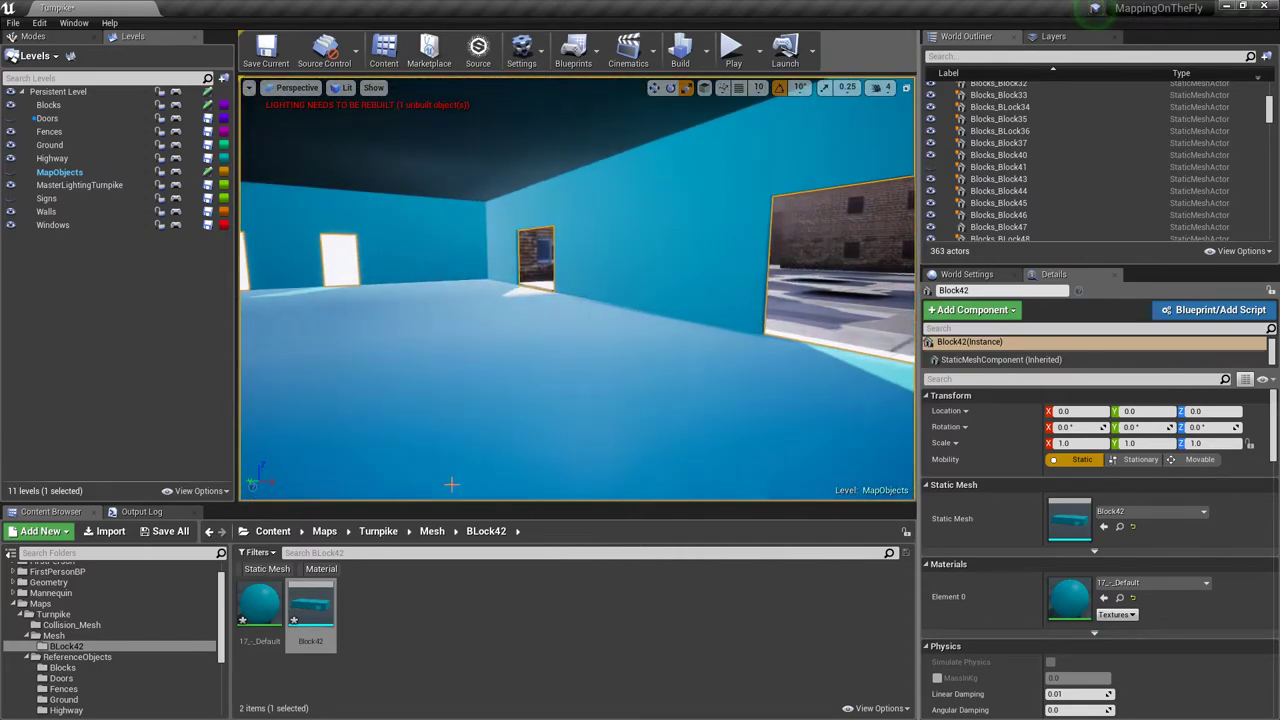
Reimport the Block42 static mesh from its updated FBX and view the room with the new wall.
right_click(315, 607)
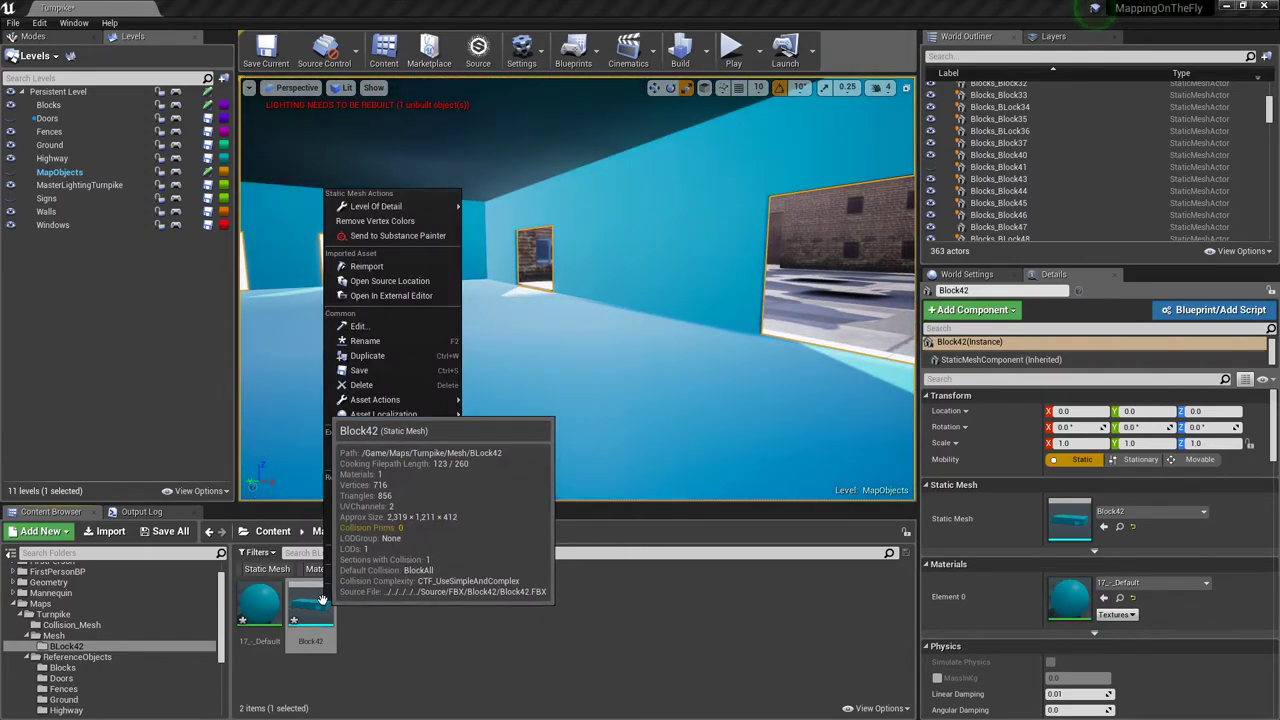
click(397, 267)
right_drag(600, 334, 600, 334)
right_drag(624, 273, 624, 273)
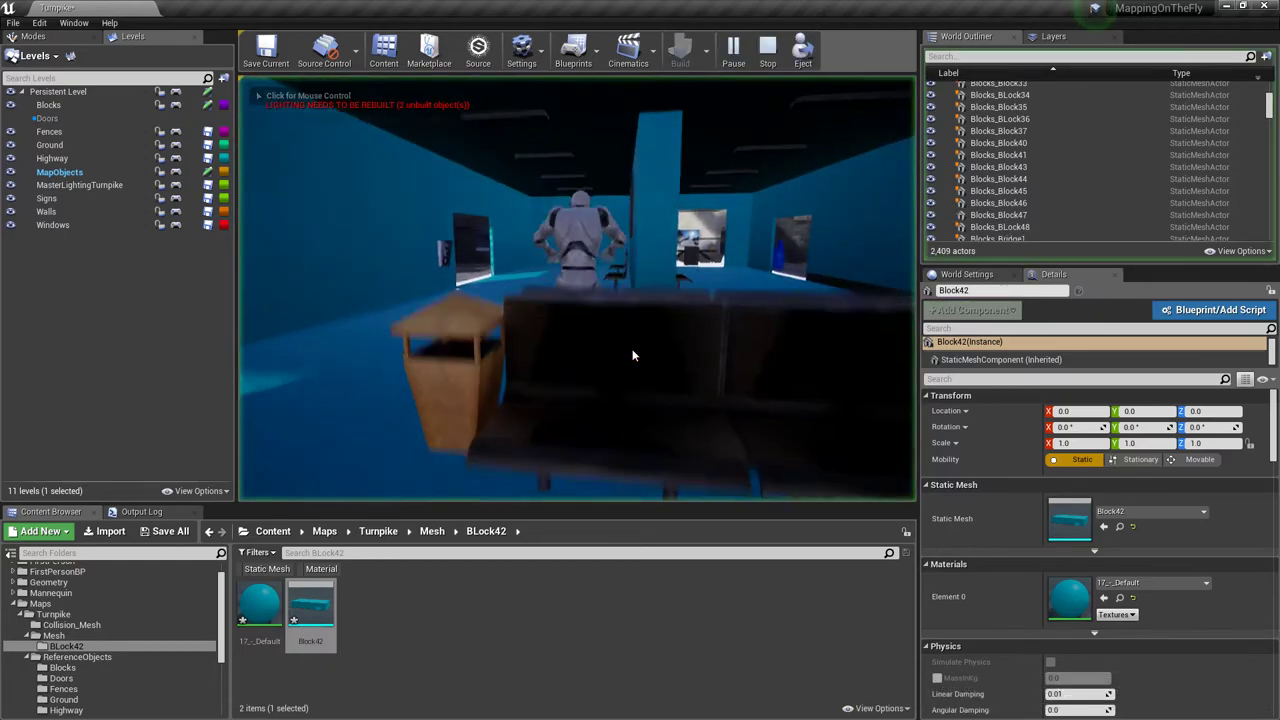
Run the character through the Block42 room in the play session to examine the new interior wall at player scale.
click(634, 354)
key(w)
key(w)
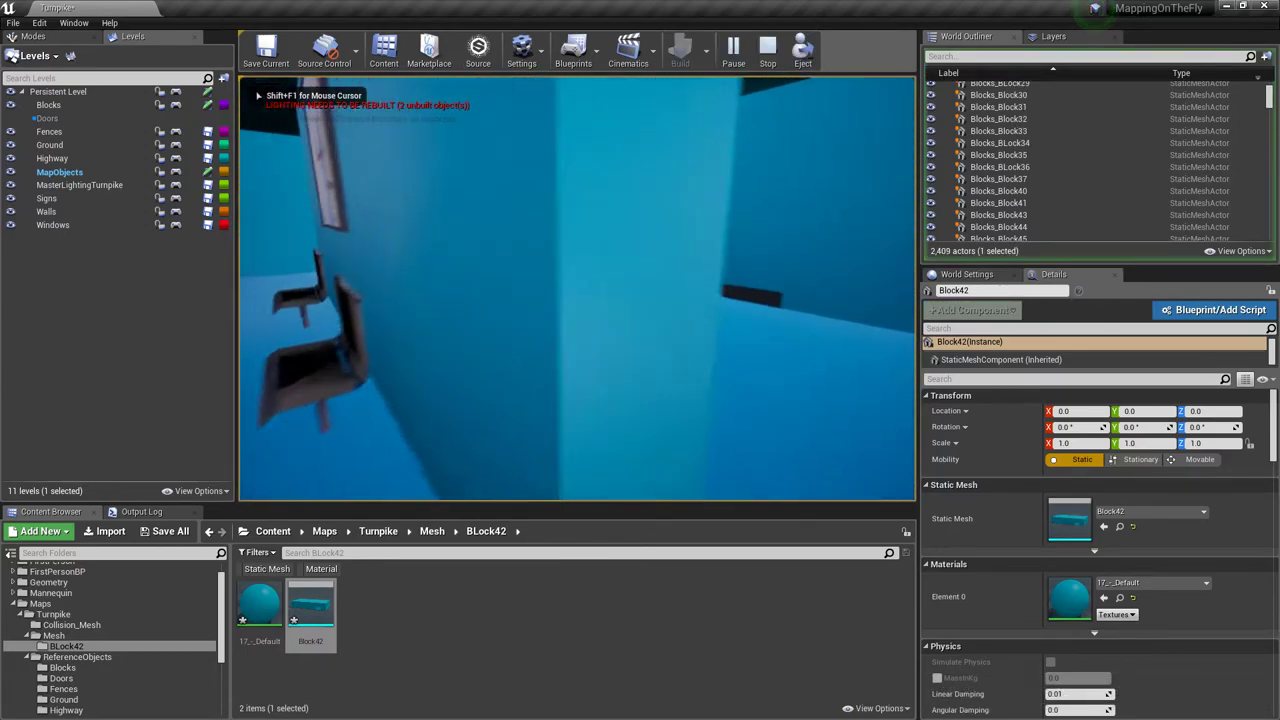
key(w)
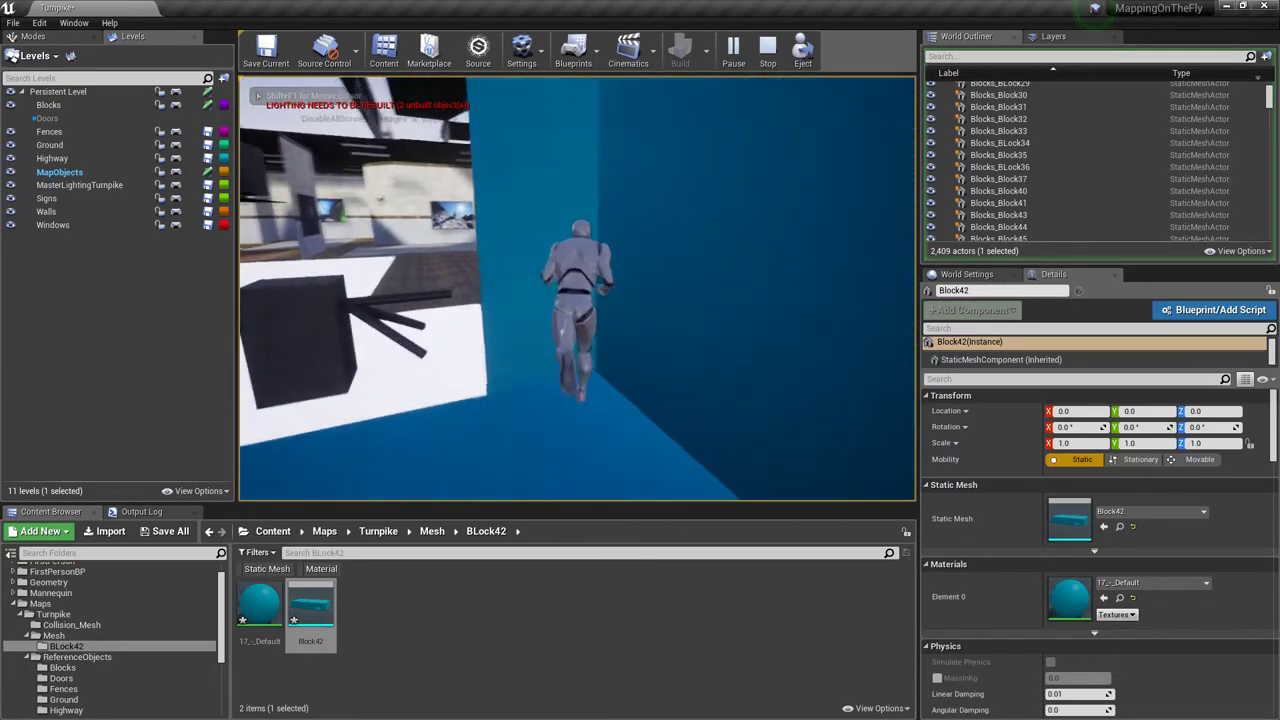
key(w)
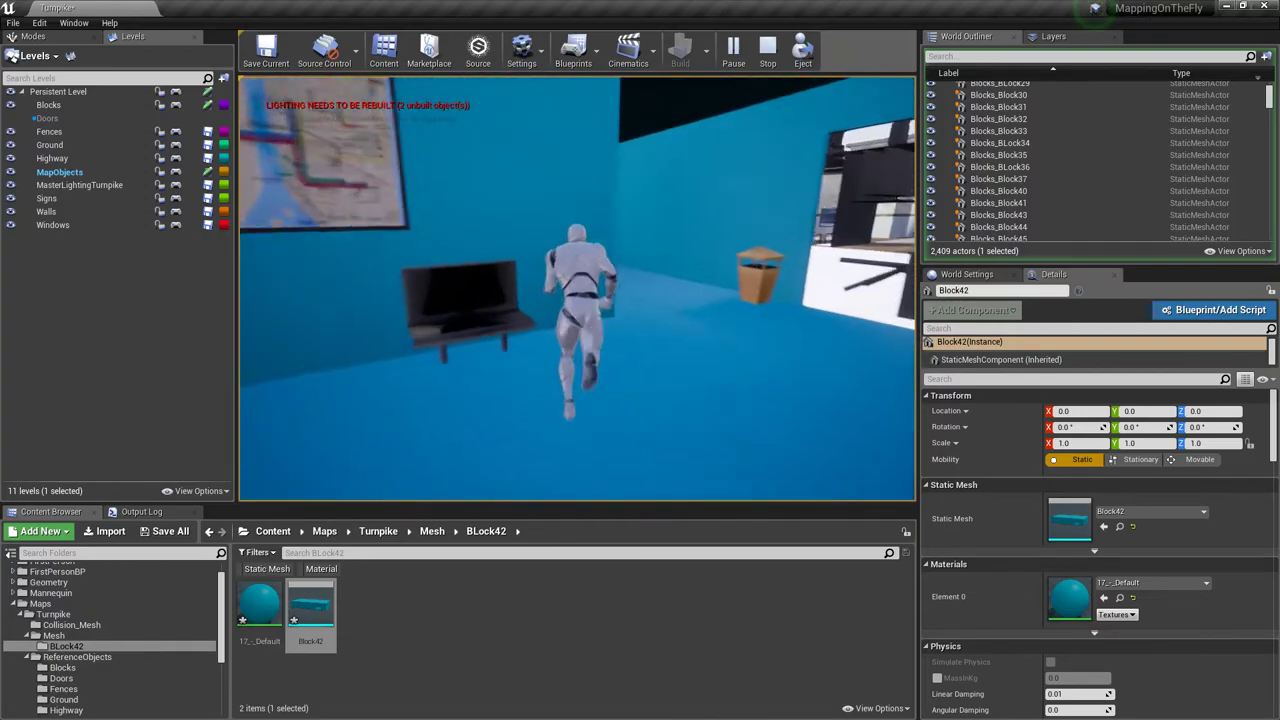
Examine the wall map, seats and openings around the interior wall by running the character through the room, and end the play session.
key(w)
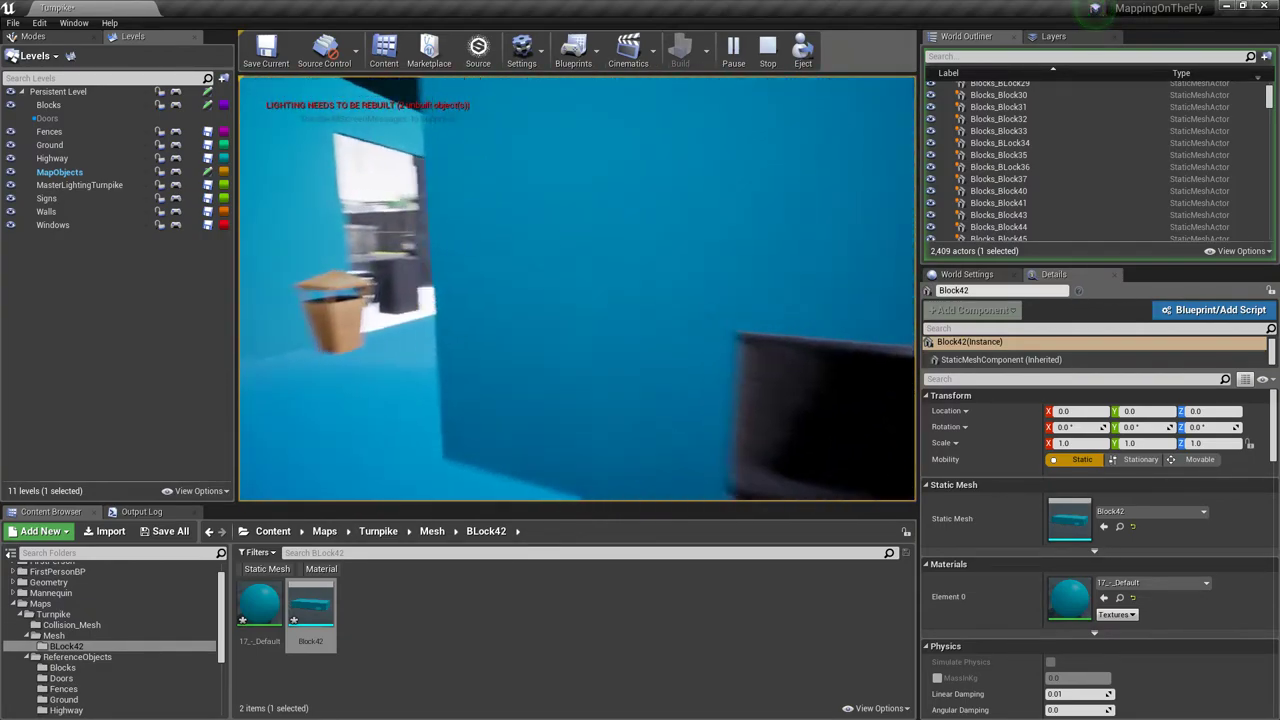
key(w)
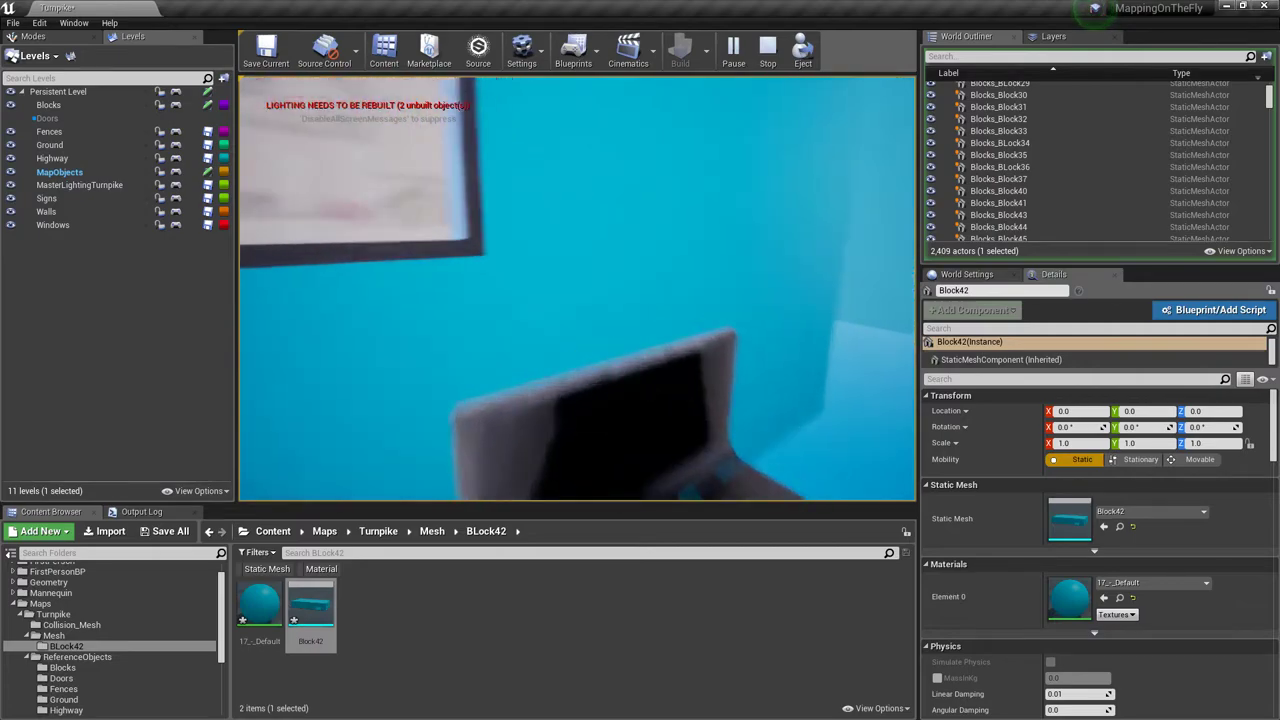
key(w)
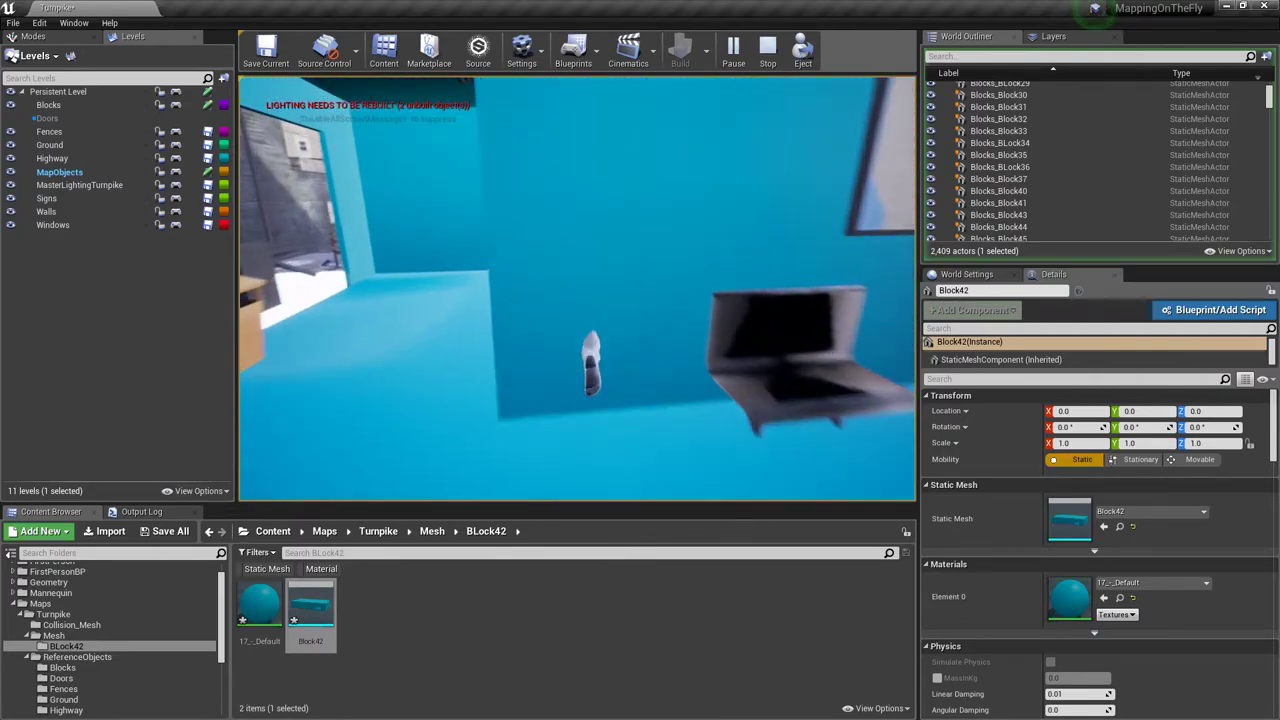
key(w)
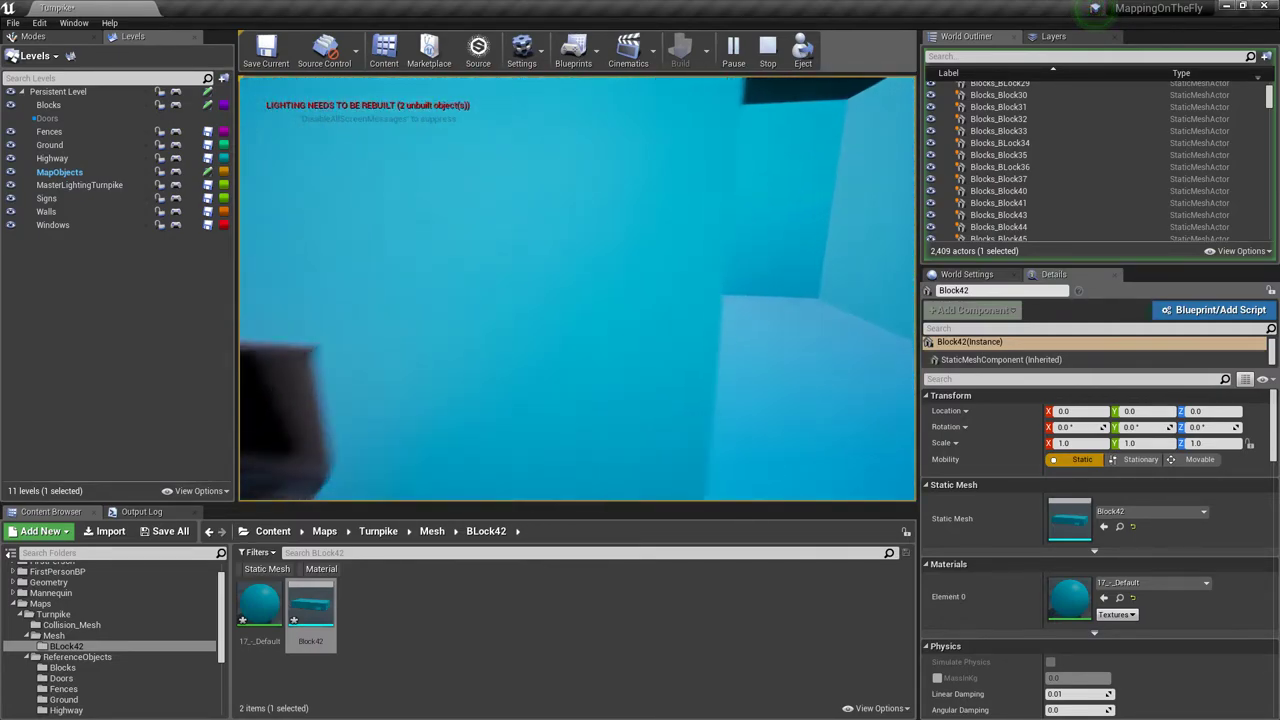
key(w)
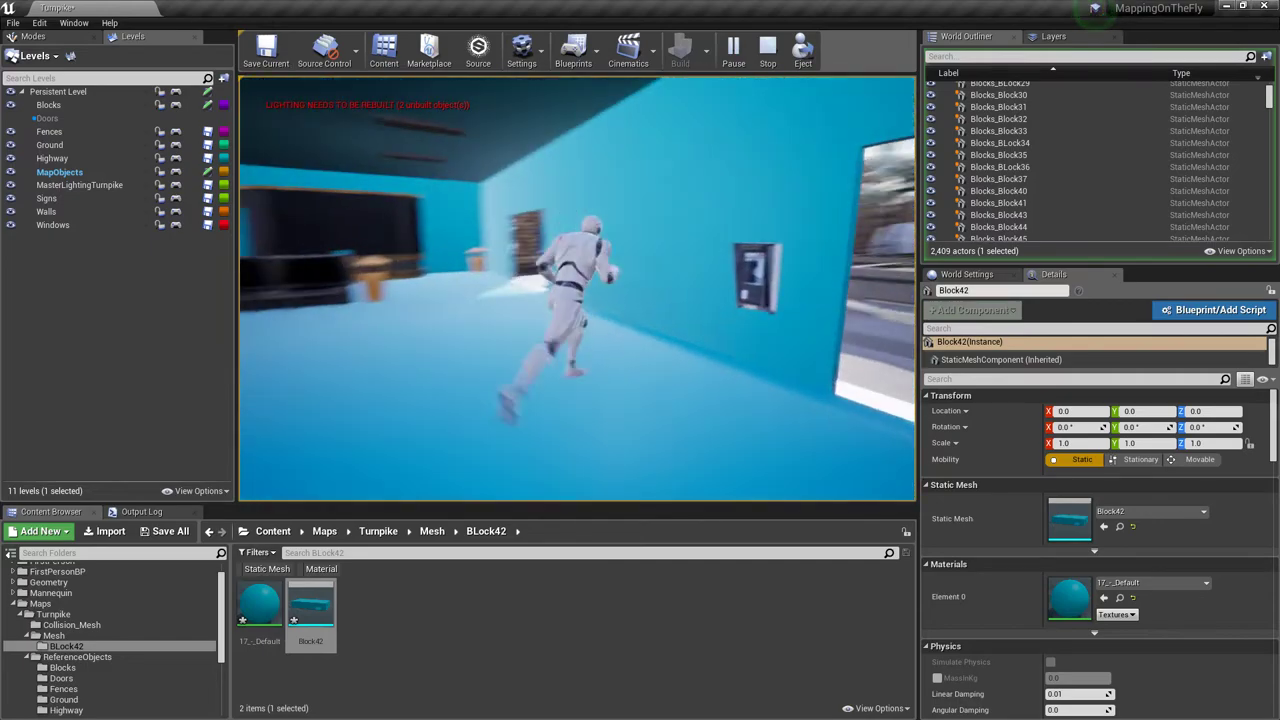
key(w)
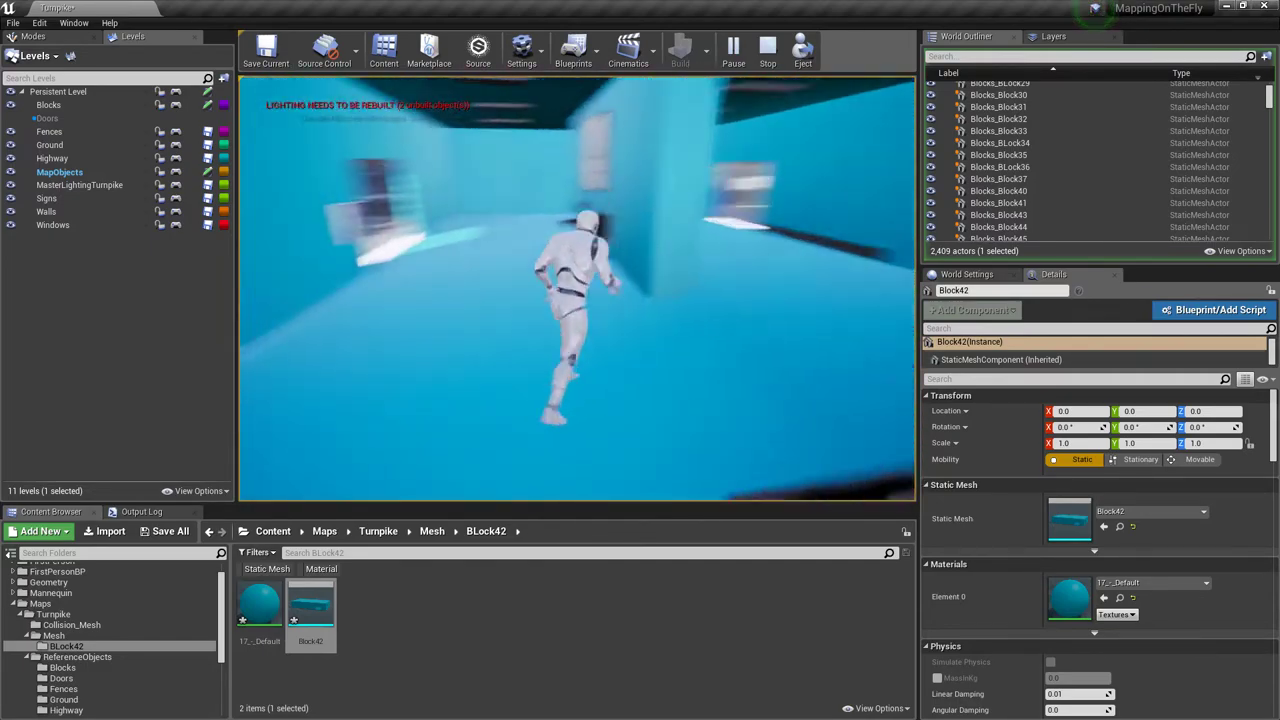
key(w)
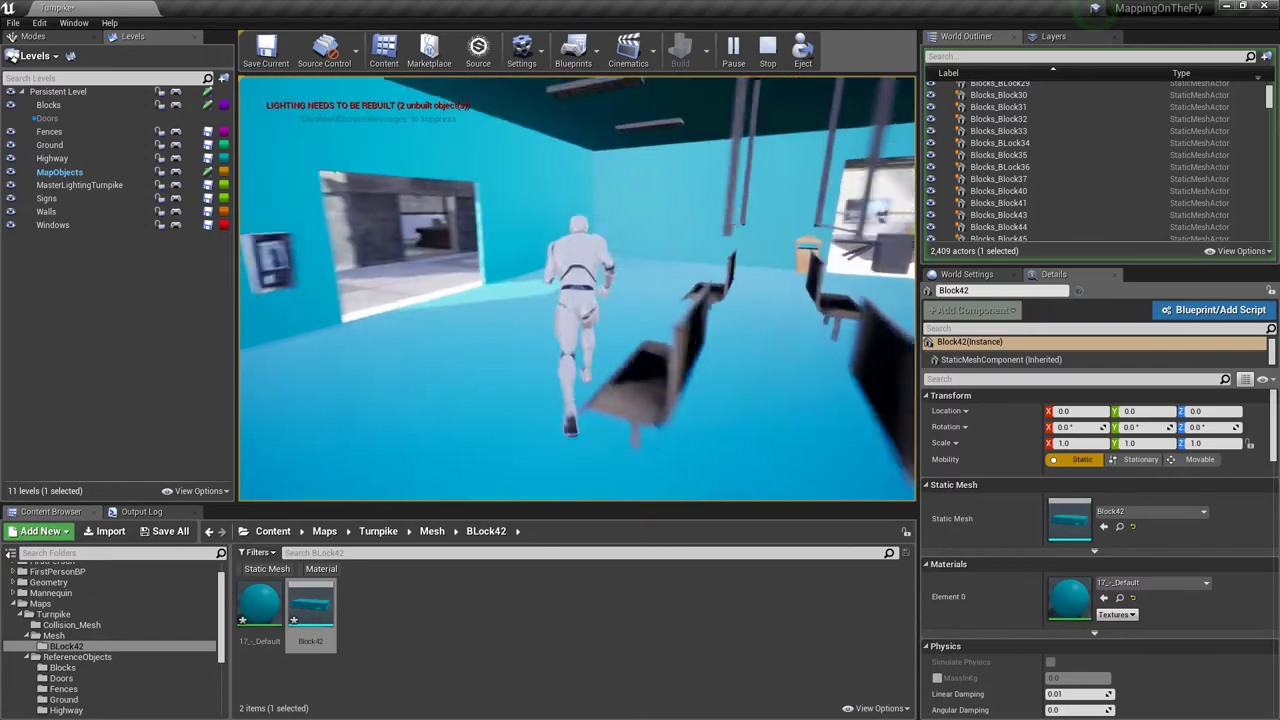
key(w)
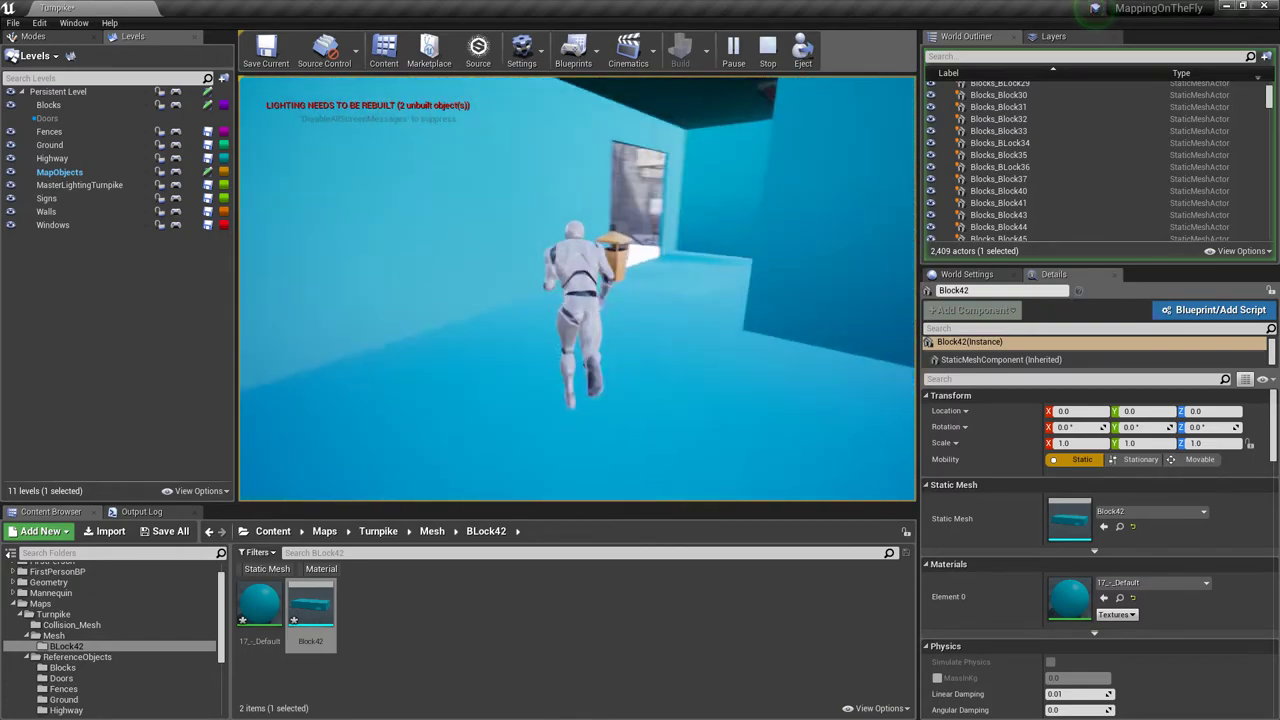
key(w)
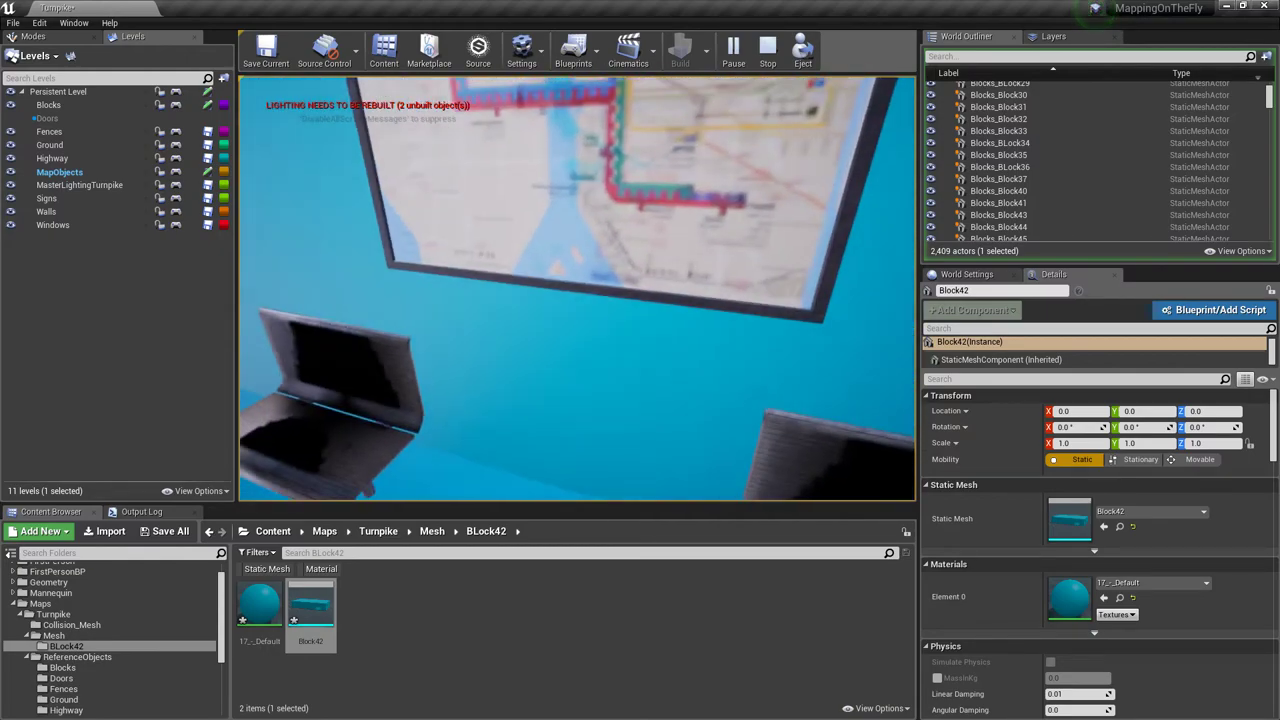
key(Escape)
right_drag(577, 288, 450, 318)
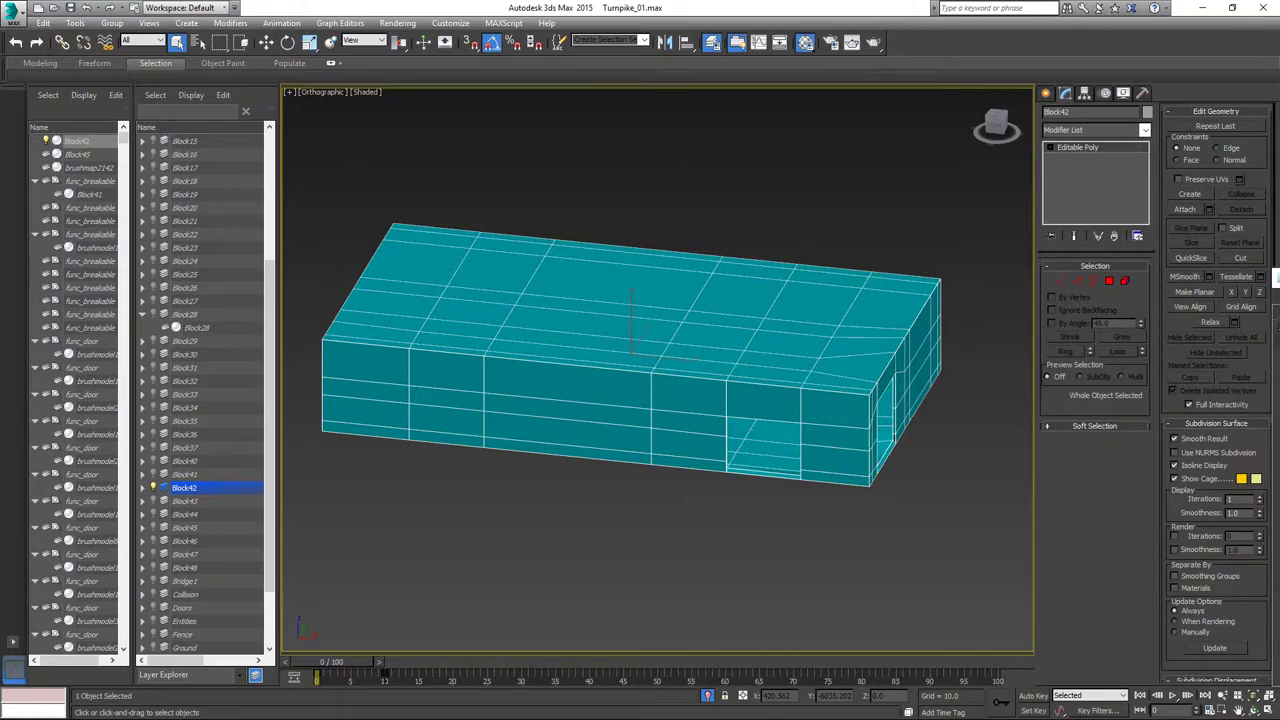
Switch to 3ds Max, unhide the Collision layer and select the outer collision mesh around Block42.
scroll(168, 478, down, 2)
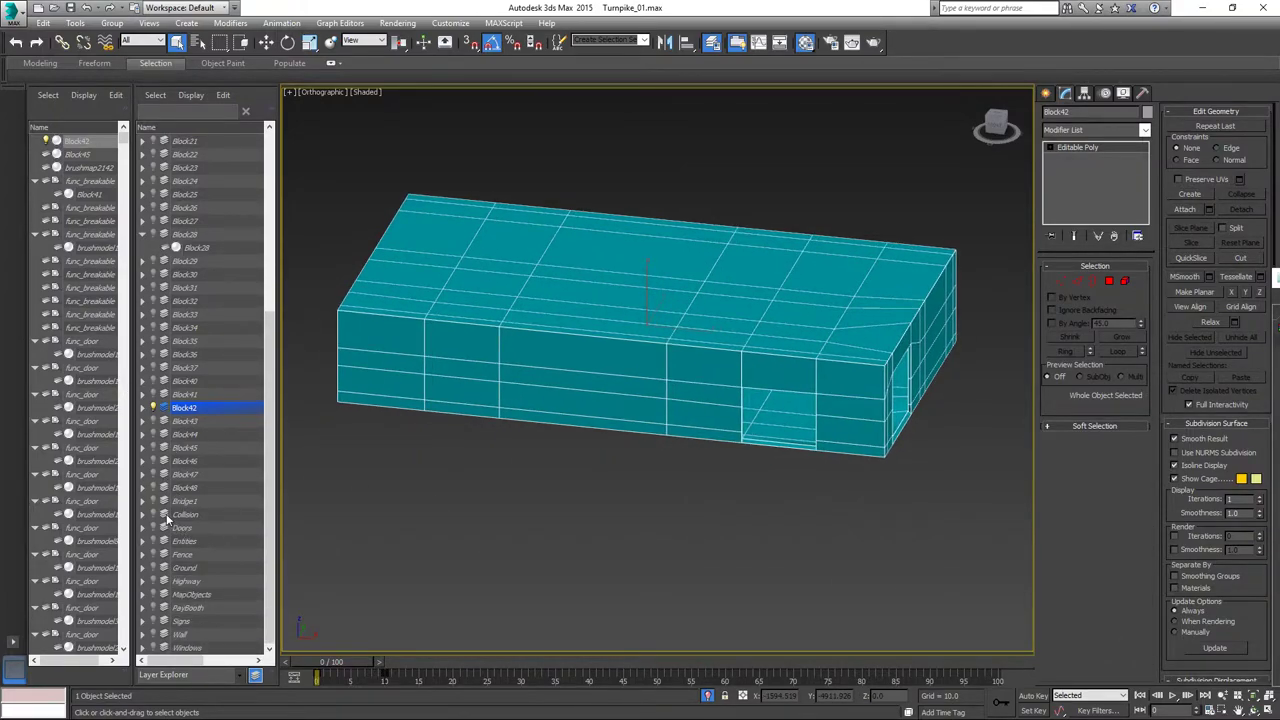
click(157, 517)
click(689, 421)
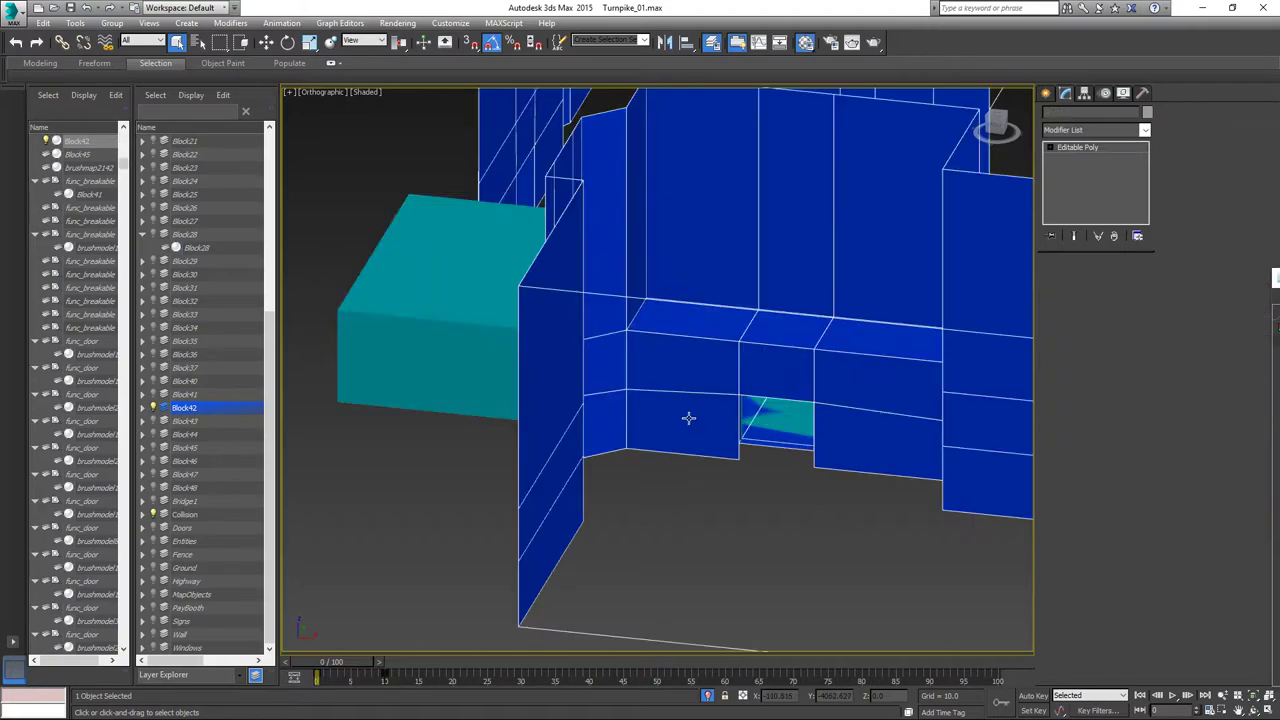
alt+middle_drag(686, 466, 566, 513)
drag(331, 663, 370, 662)
alt+middle_drag(766, 550, 713, 566)
Create a box in the Top view over the interior wall's rectangular footprint inside Block42.
key(t)
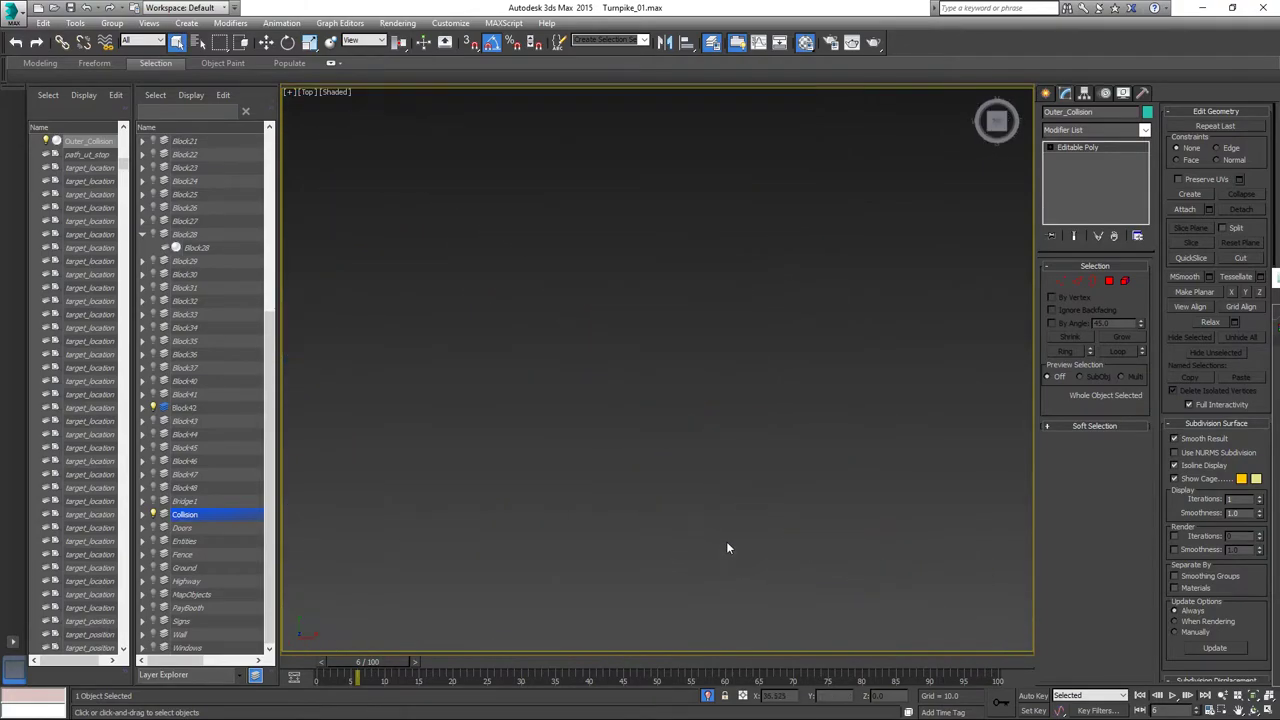
scroll(560, 397, up, 5)
scroll(529, 374, up, 8)
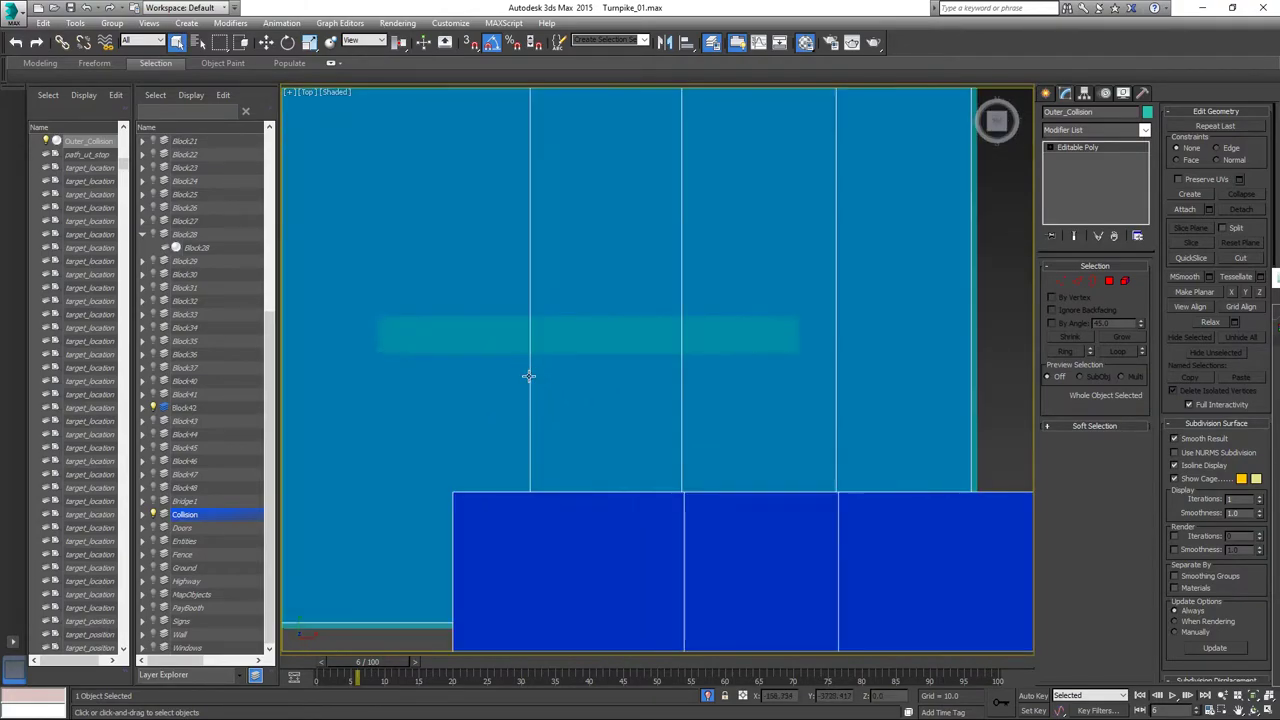
scroll(474, 331, down, 4)
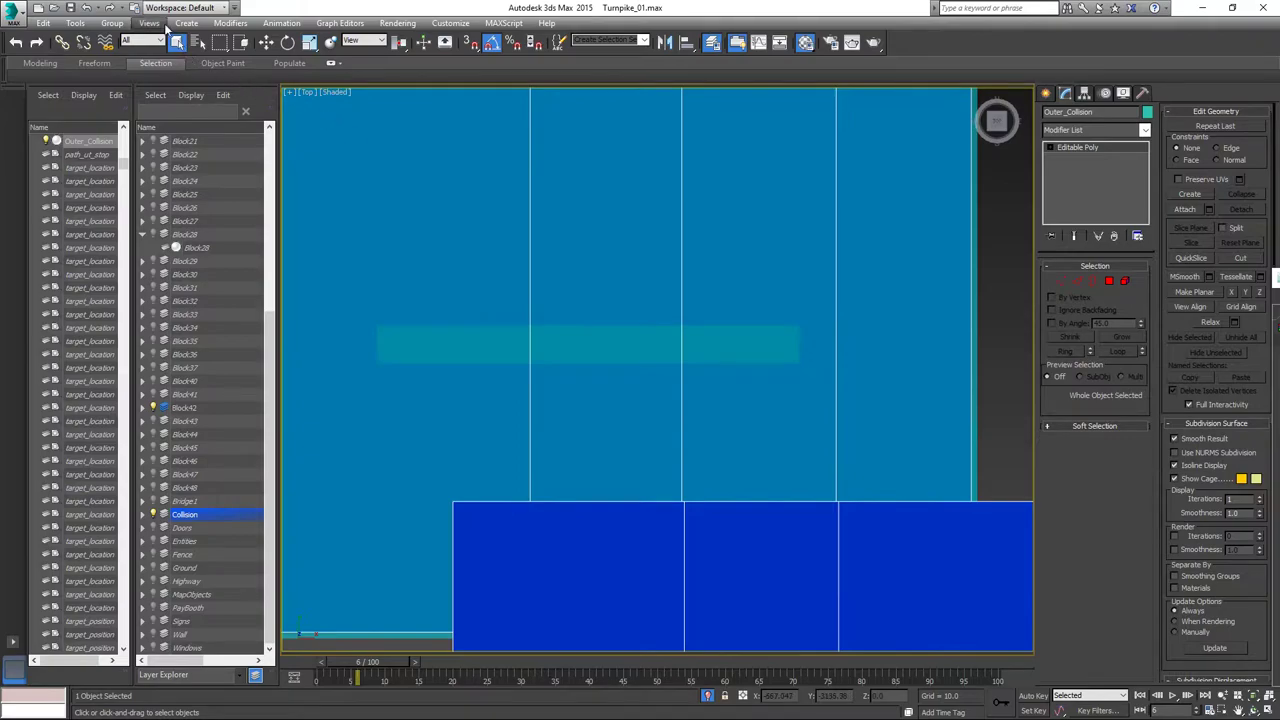
click(186, 22)
mouse_move(230, 40)
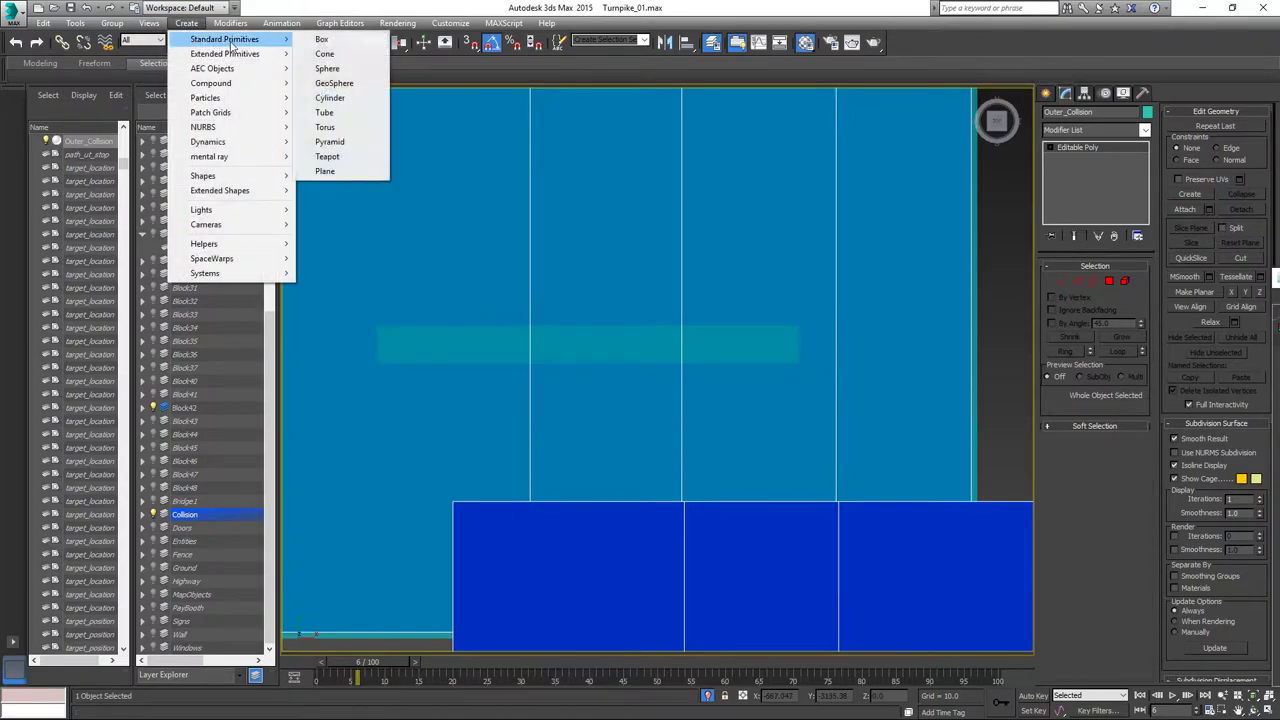
click(322, 40)
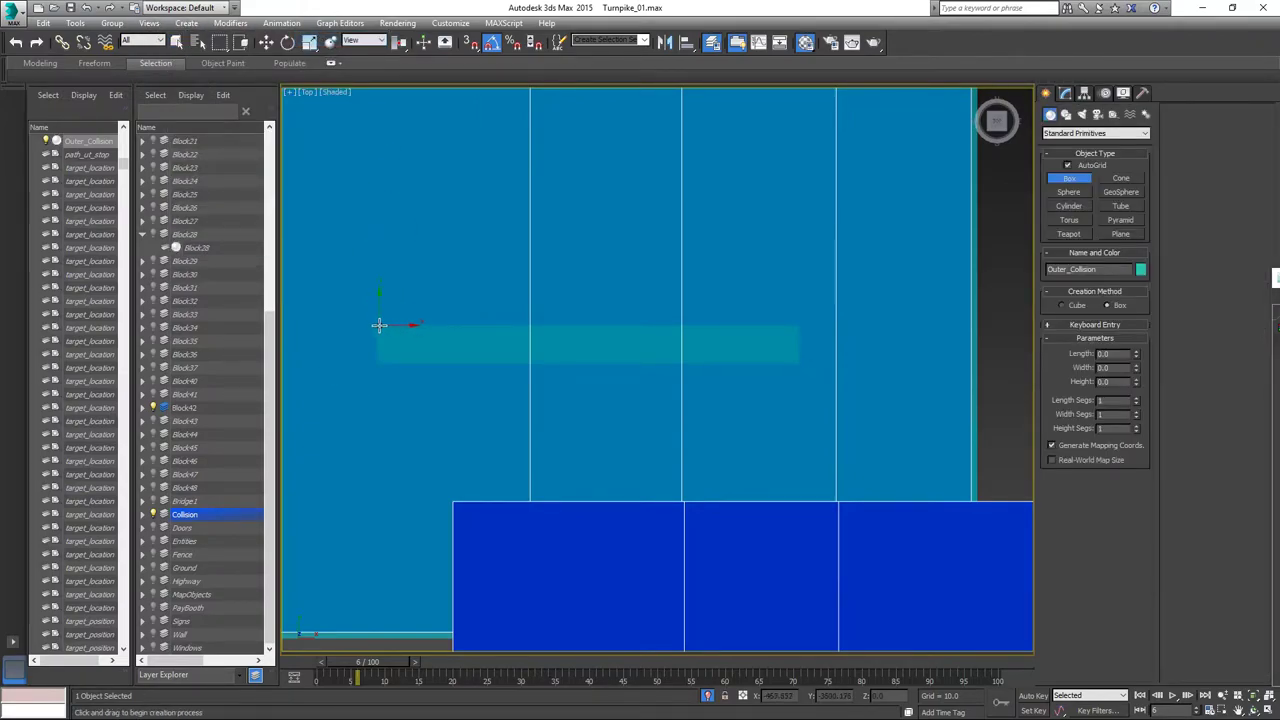
drag(379, 325, 800, 363)
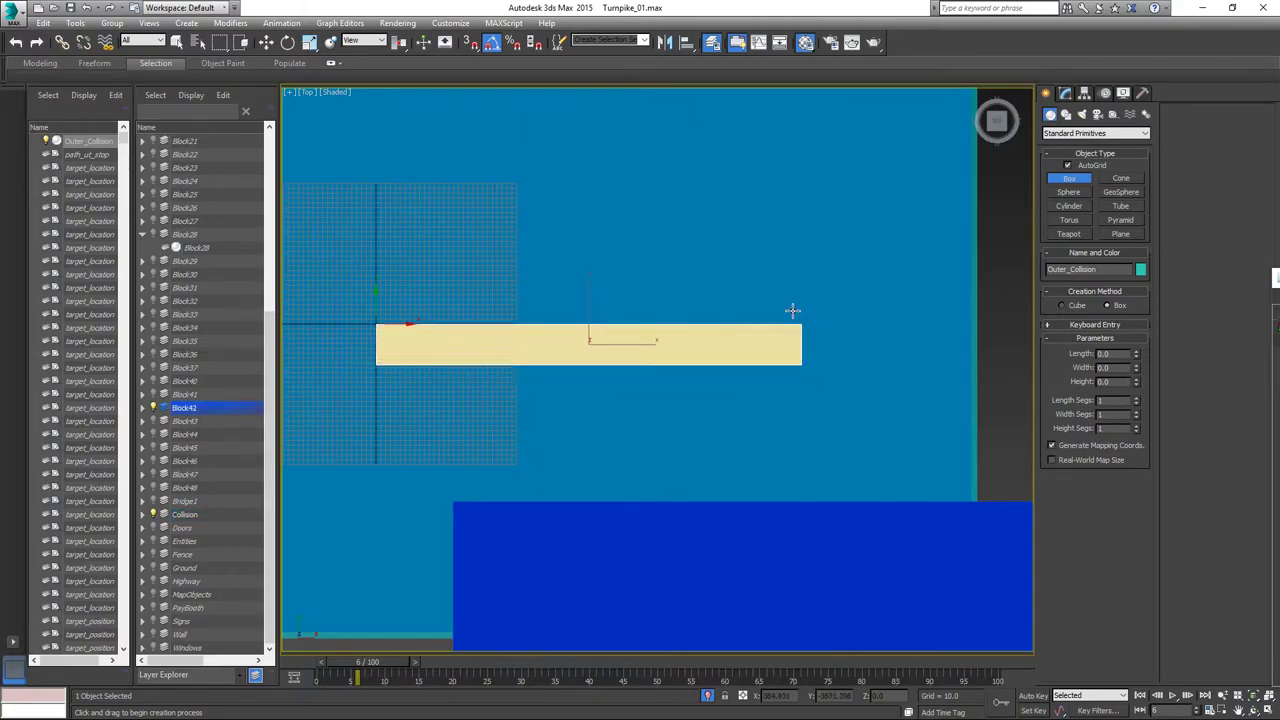
click(674, 423)
Turn on vertex snapping and lower the box so its top corner snaps to the interior wall's top corner.
alt+middle_drag(674, 423, 823, 188)
scroll(629, 257, up, 3)
right_click(607, 229)
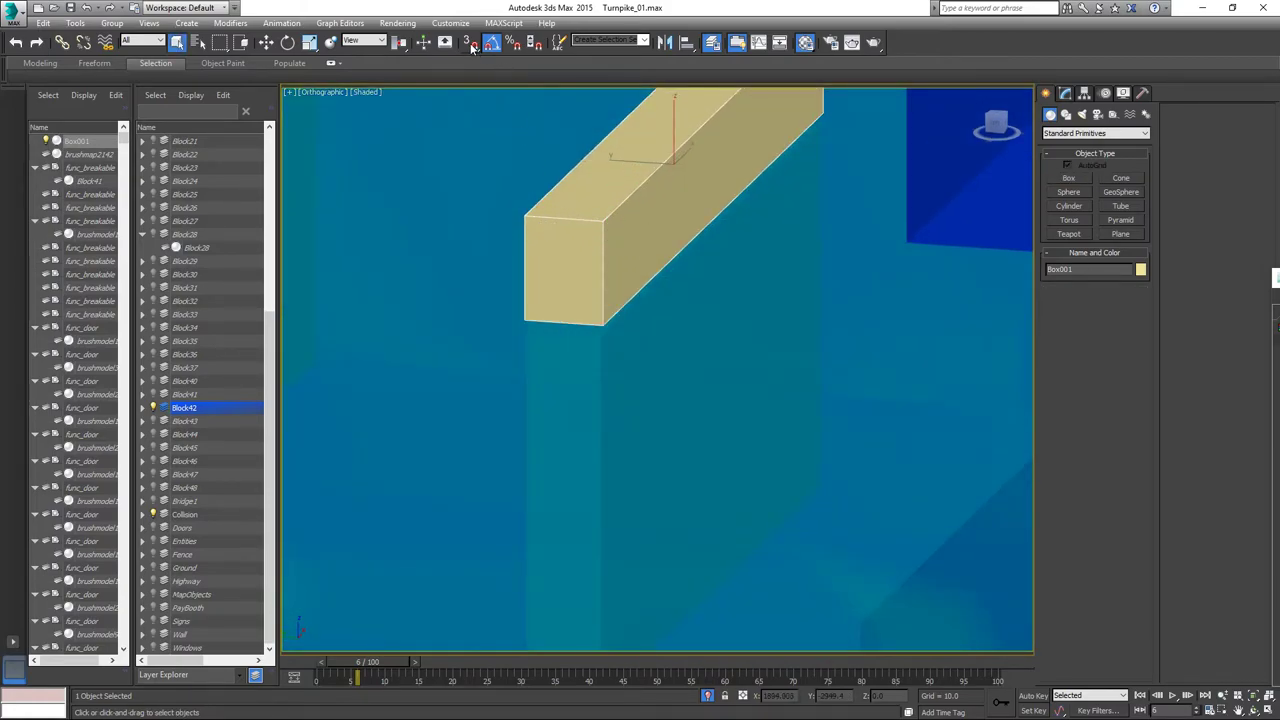
right_click(524, 215)
click(528, 224)
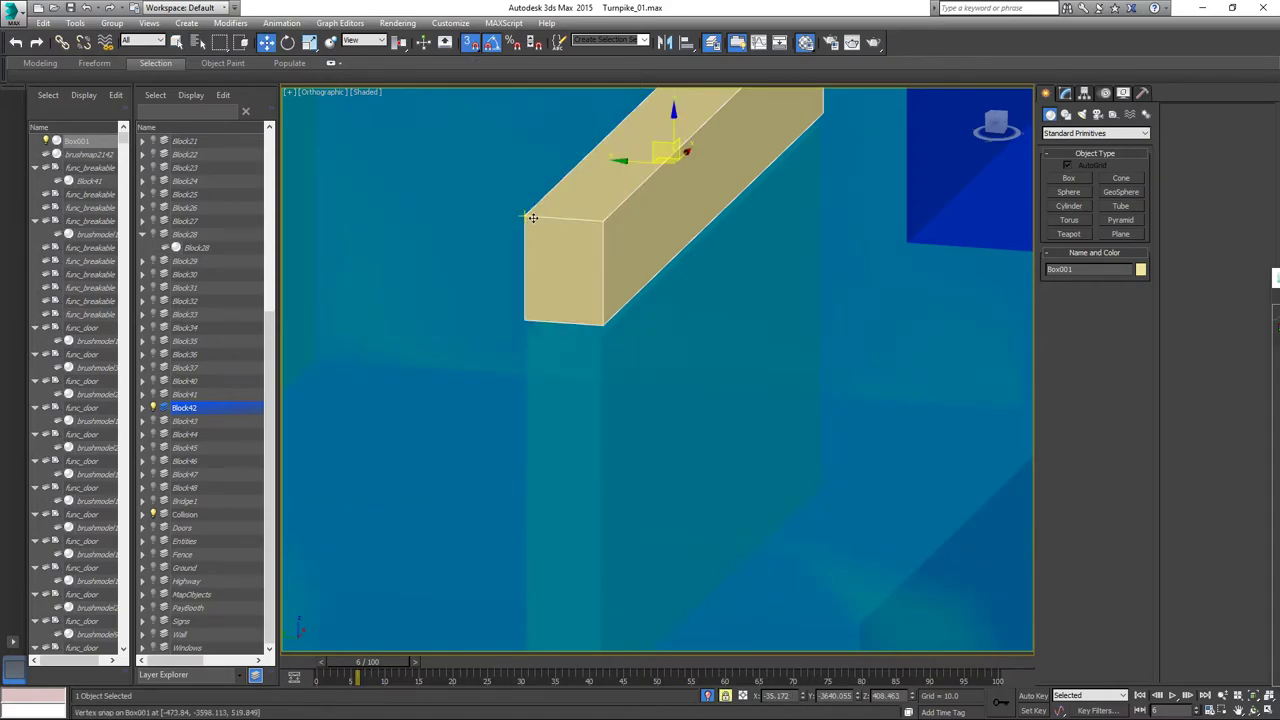
drag(525, 217, 527, 331)
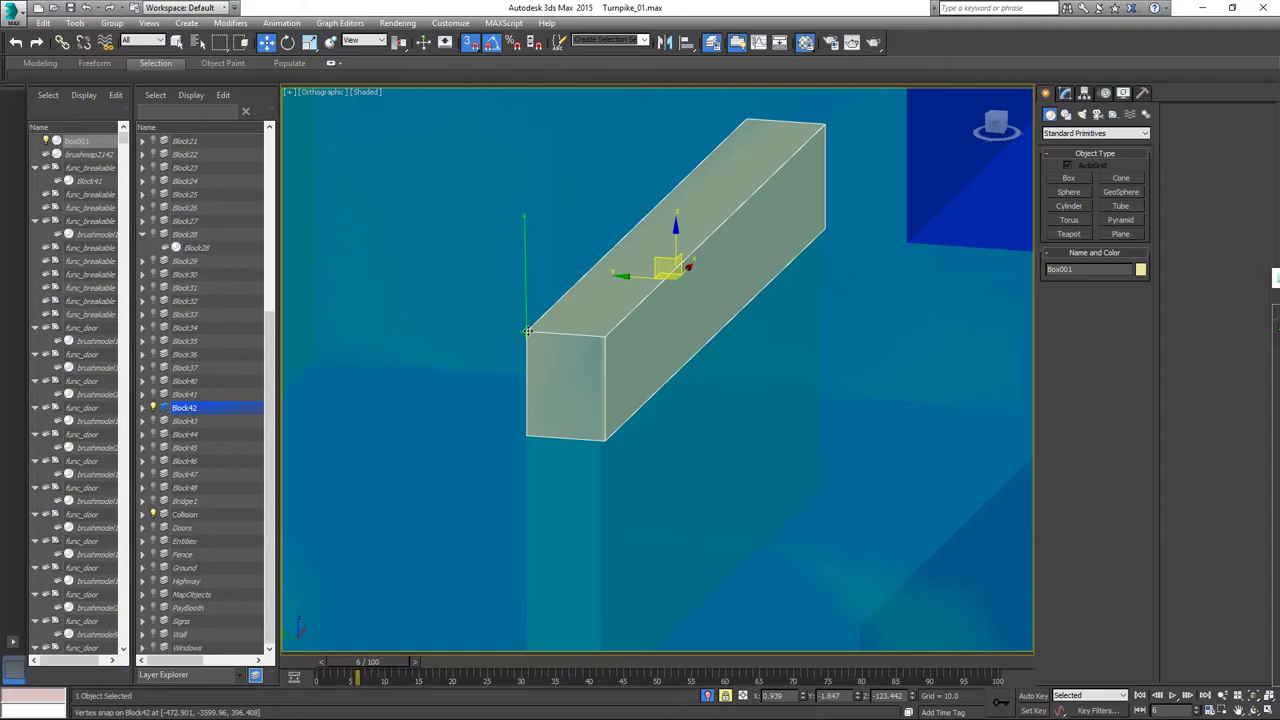
Convert the box over the interior wall to an Editable Poly.
mouse_move(769, 376)
alt+middle_down()
mouse_move(755, 394)
mouse_move(766, 376)
alt+middle_up()
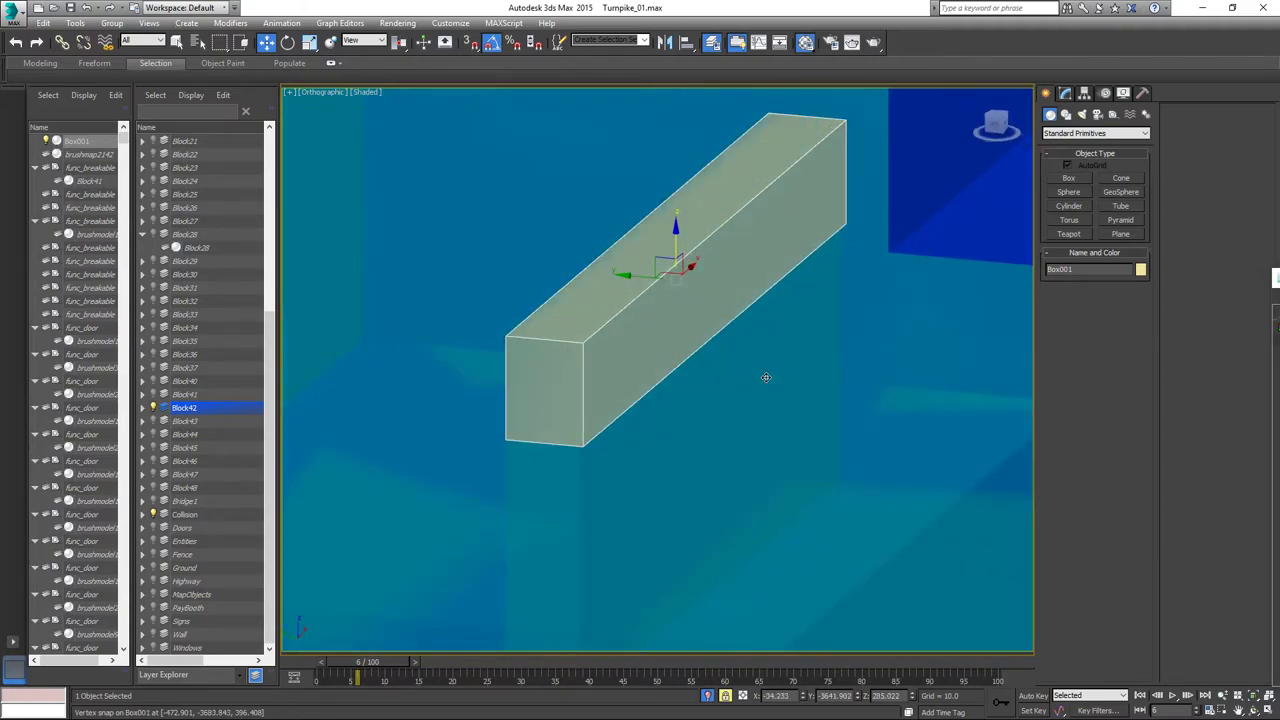
right_click(736, 306)
mouse_move(866, 440)
click(898, 455)
middle_drag(714, 401, 739, 331)
right_click(727, 293)
click(656, 342)
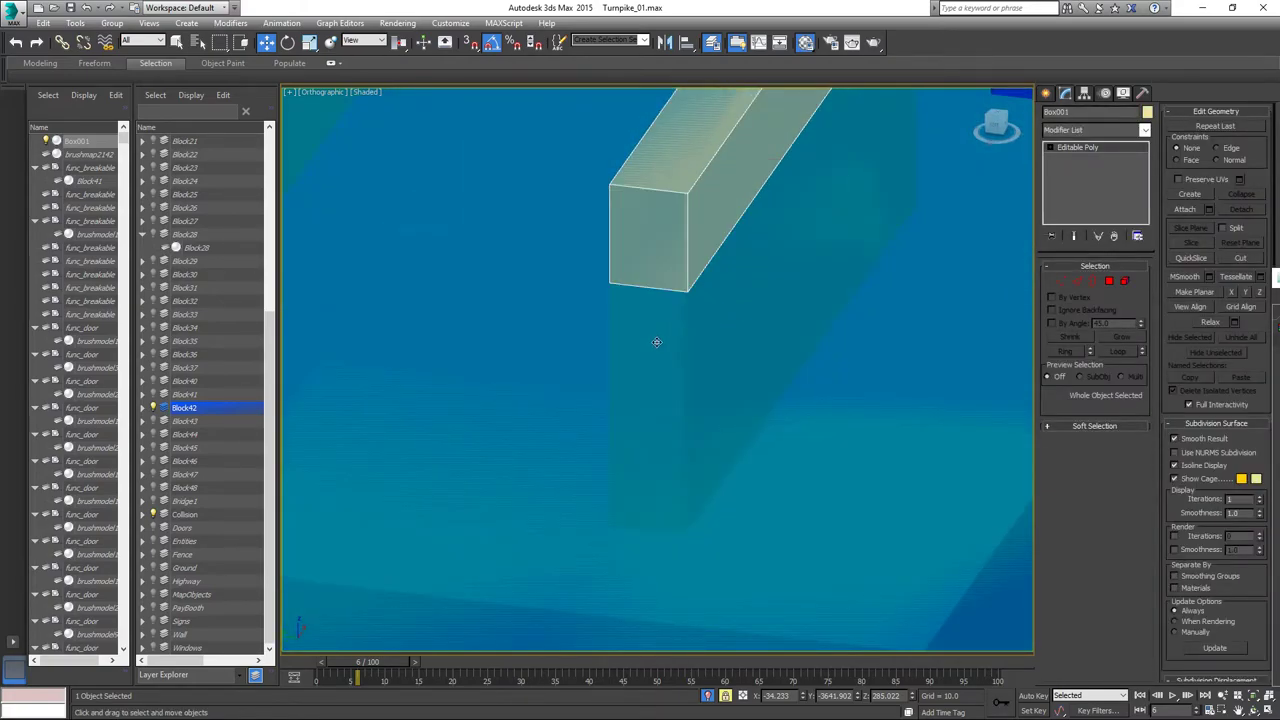
Move the box's bottom polygon down with vertex snapping to meet the base of the interior wall.
alt+middle_drag(708, 371, 716, 301)
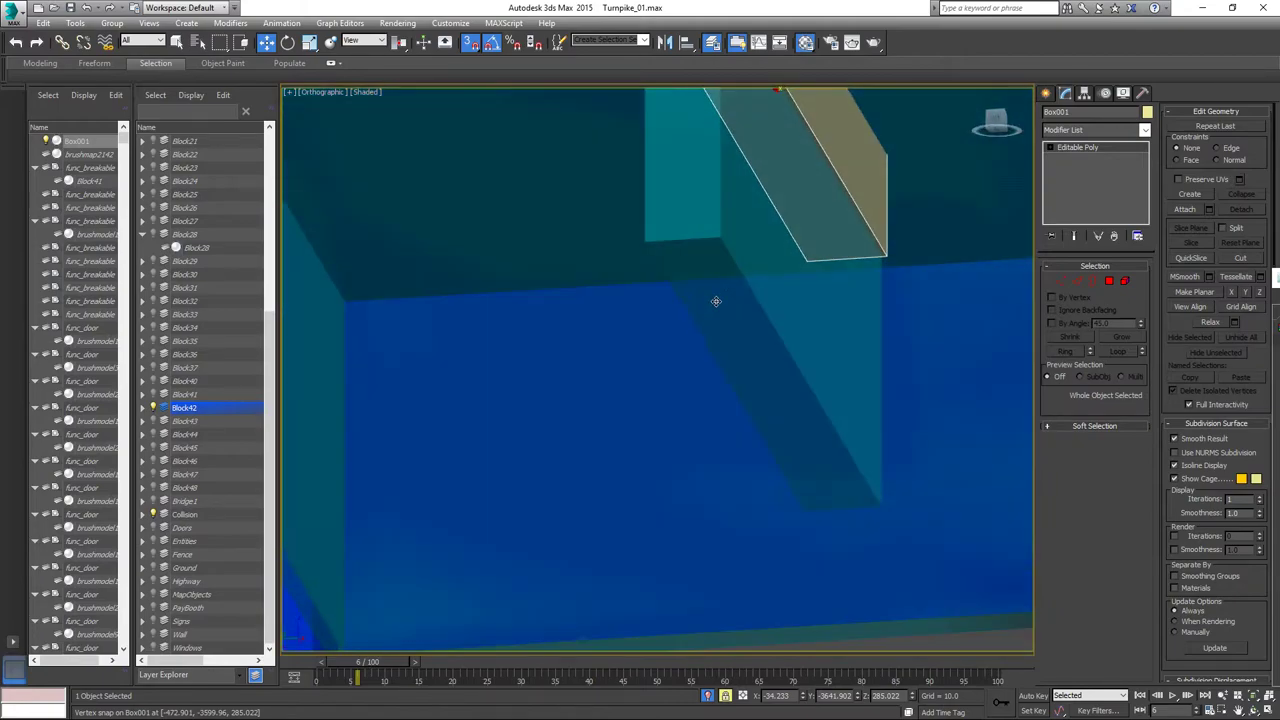
click(1109, 283)
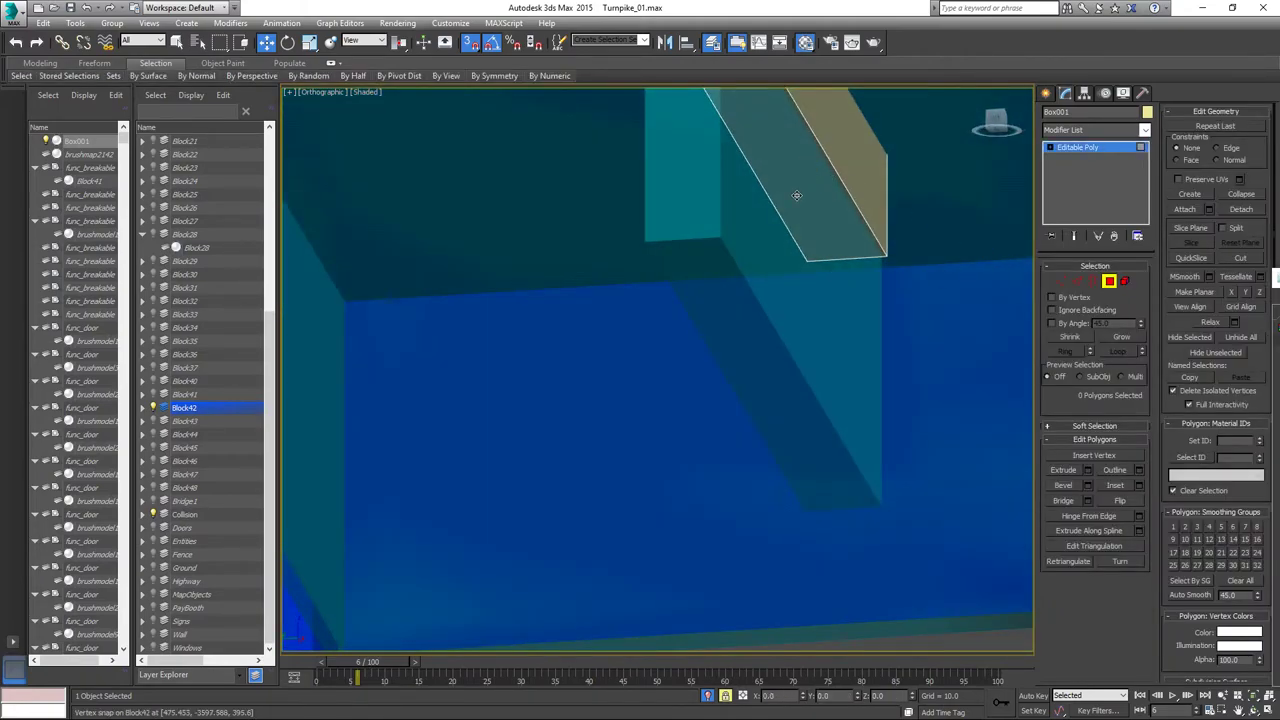
click(791, 180)
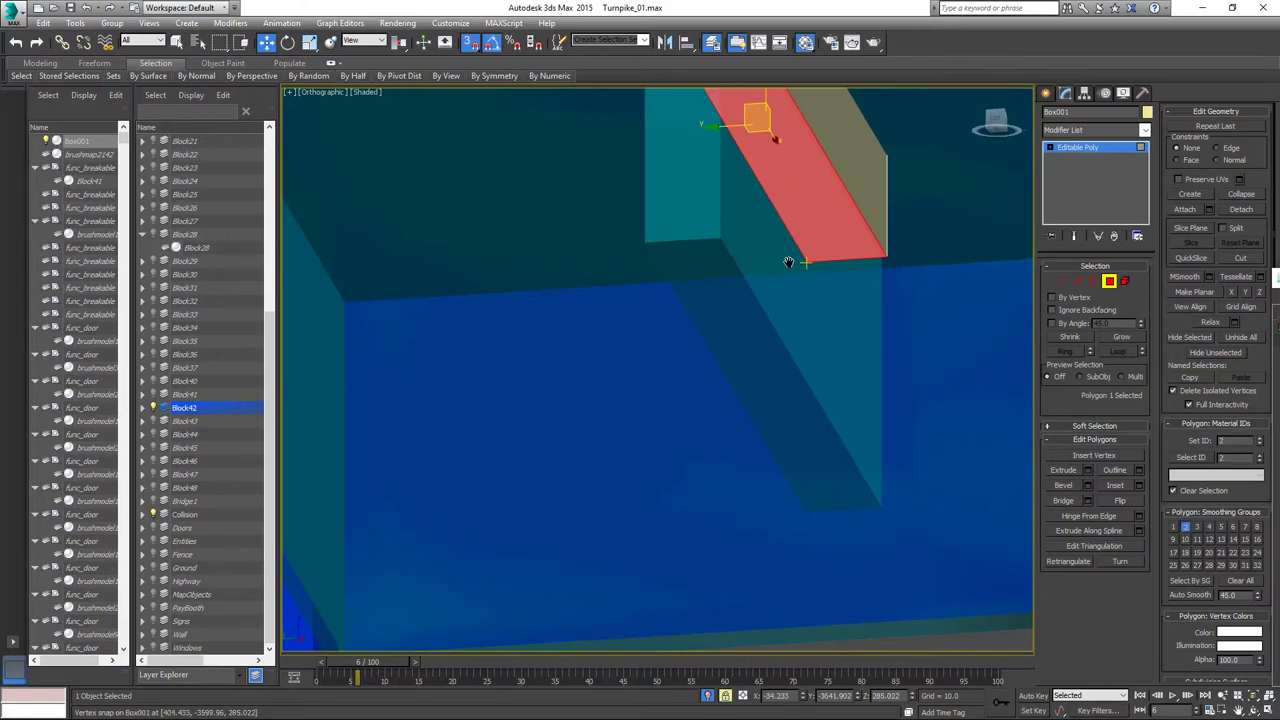
alt+middle_drag(791, 260, 778, 313)
mouse_move(699, 290)
alt+middle_down()
mouse_move(680, 320)
mouse_move(726, 283)
mouse_move(659, 271)
alt+middle_up()
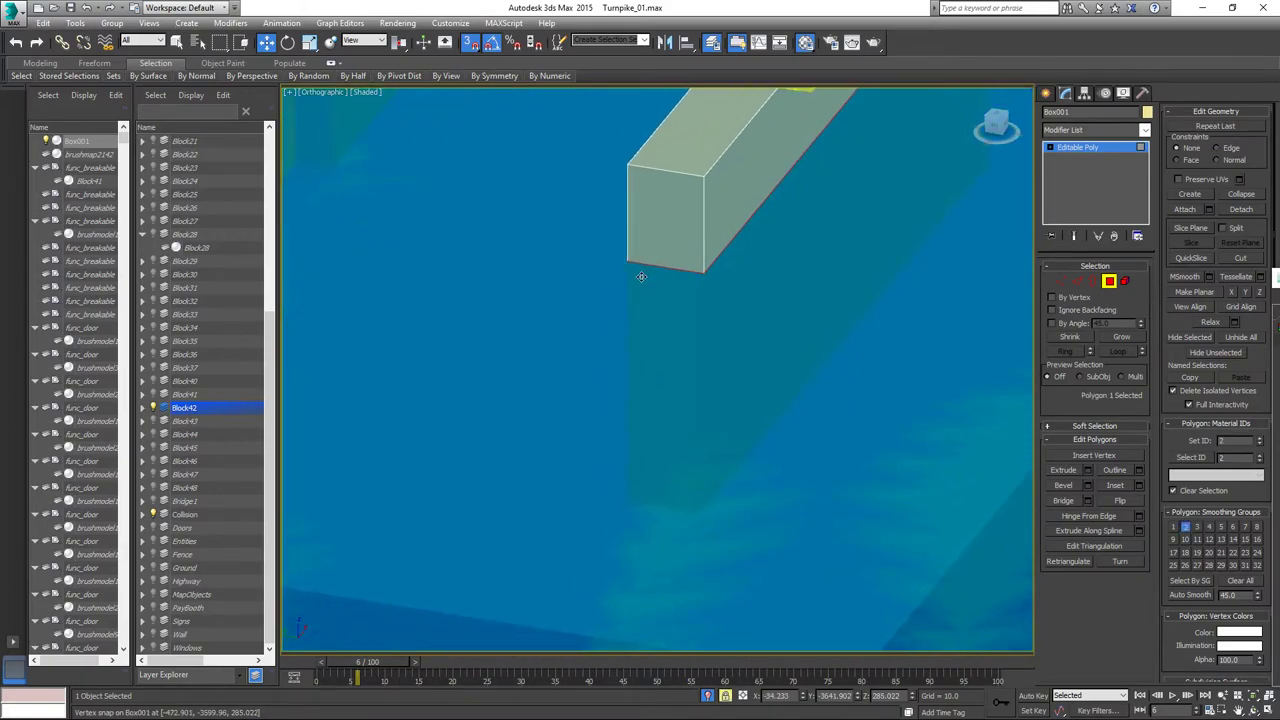
key(s)
drag(626, 261, 630, 510)
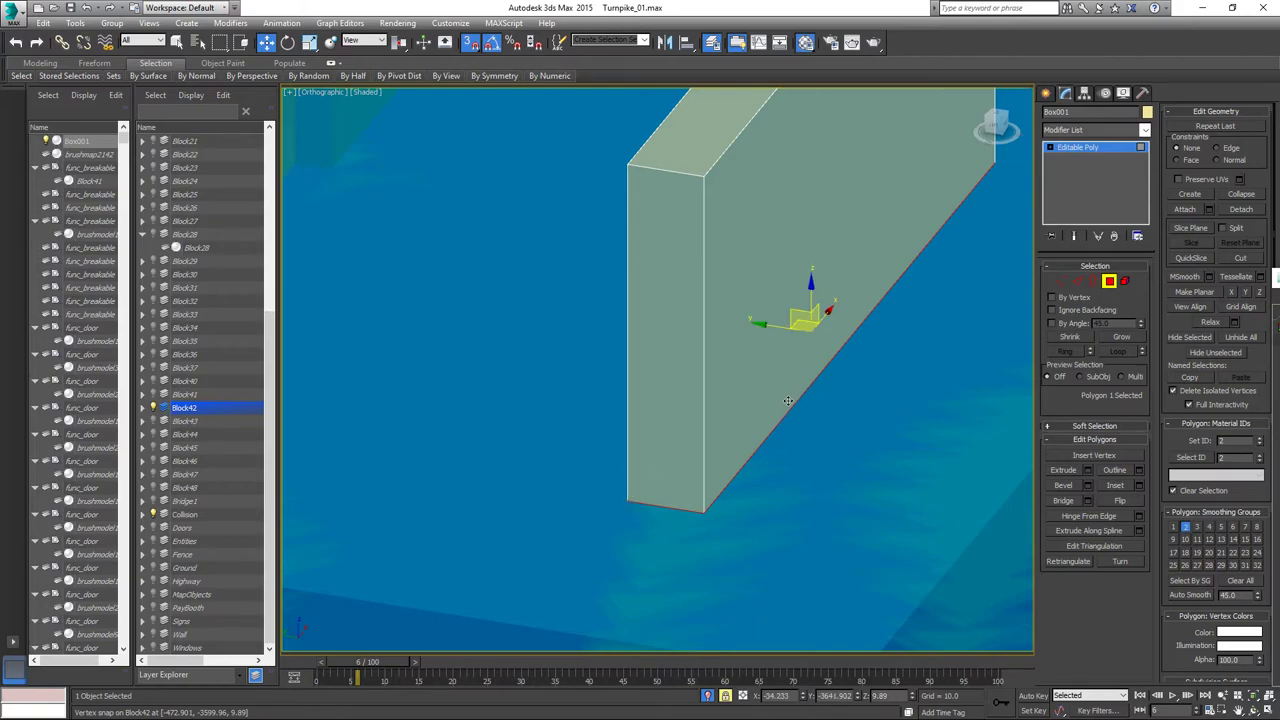
Try to move the box's end polygon inward along the X axis with snapping off, and undo the move.
scroll(786, 403, down, 5)
alt+middle_drag(867, 407, 908, 457)
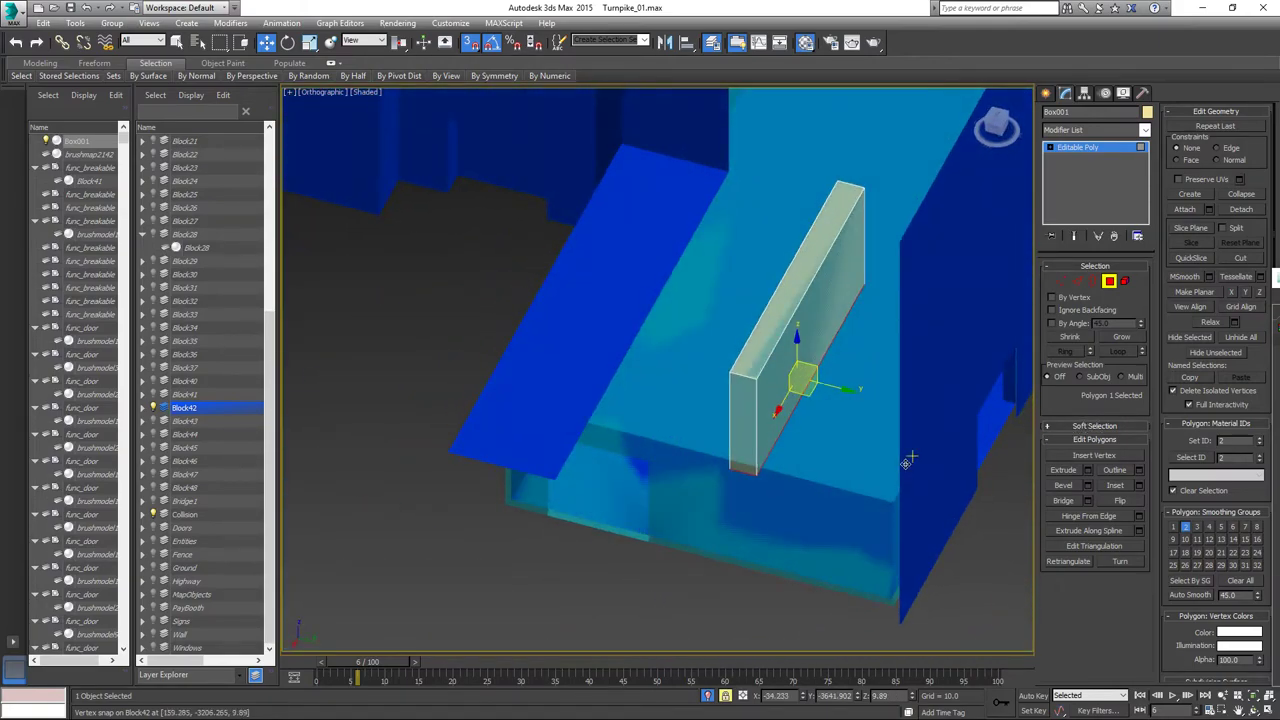
scroll(756, 390, up, 5)
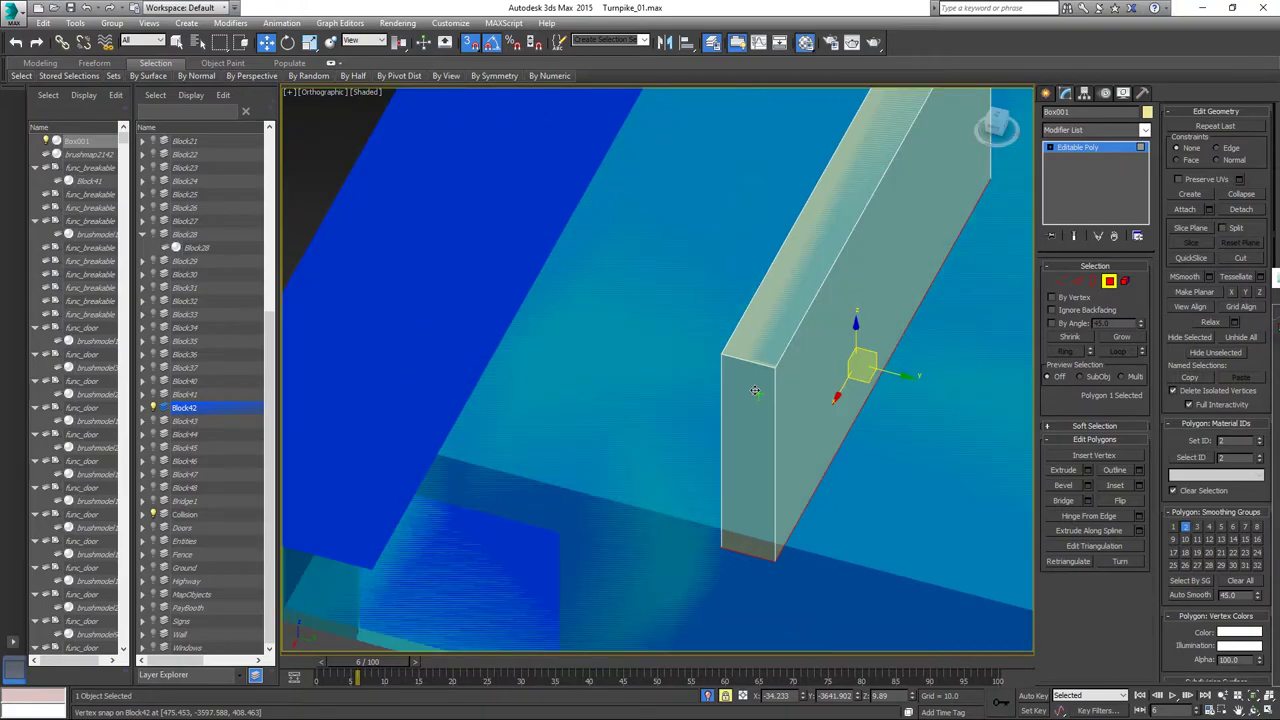
click(752, 392)
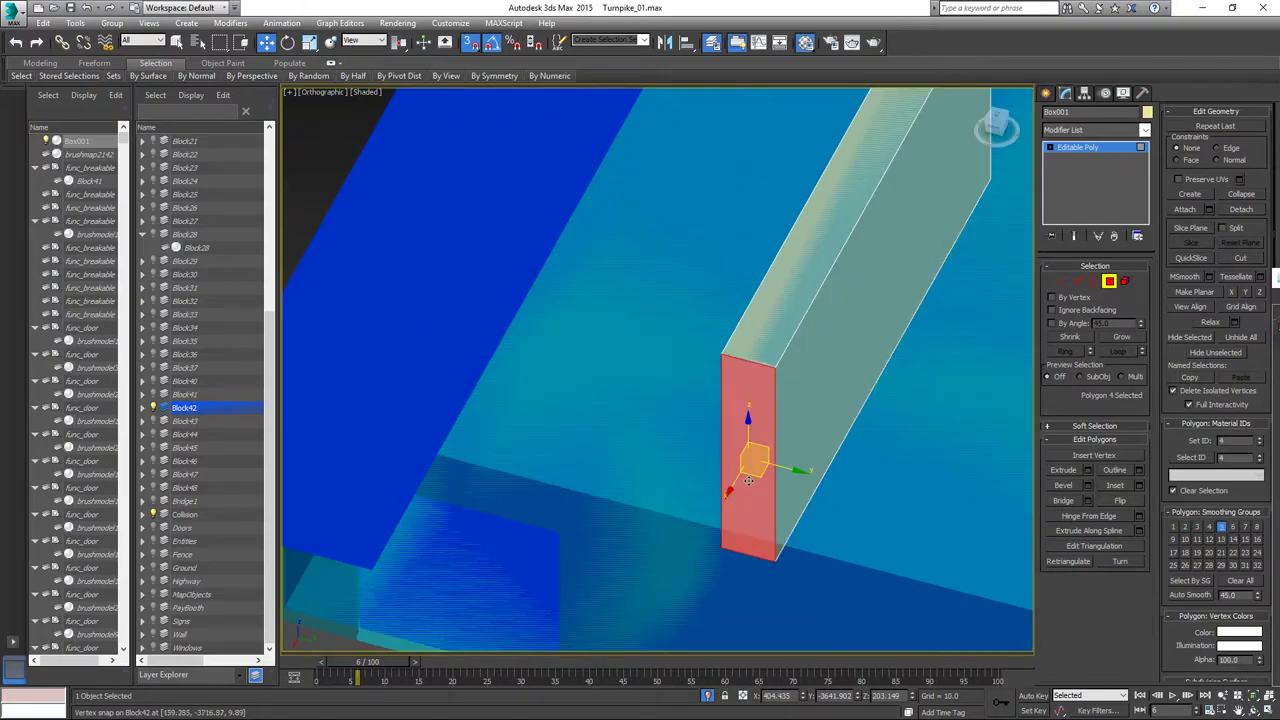
key(s)
drag(730, 492, 745, 456)
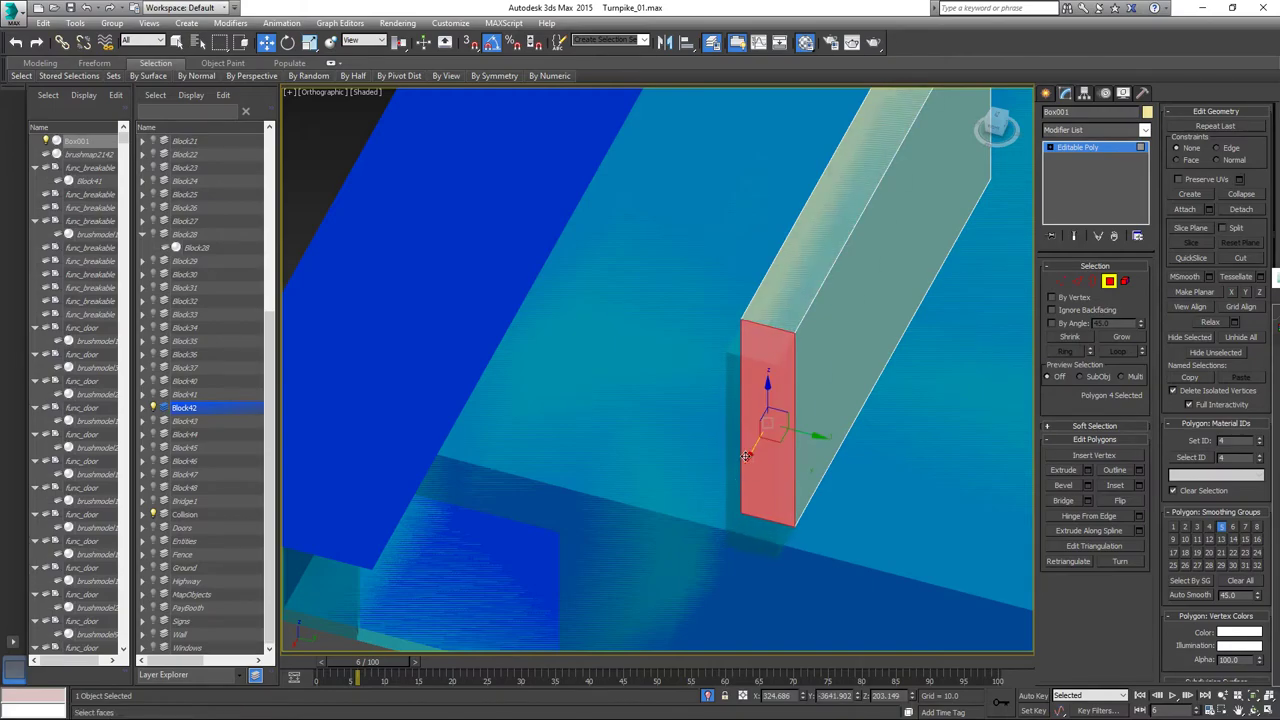
key(ctrl+z)
Leave polygon editing and isolate the wall's collision box in the viewport.
alt+middle_drag(837, 376, 813, 420)
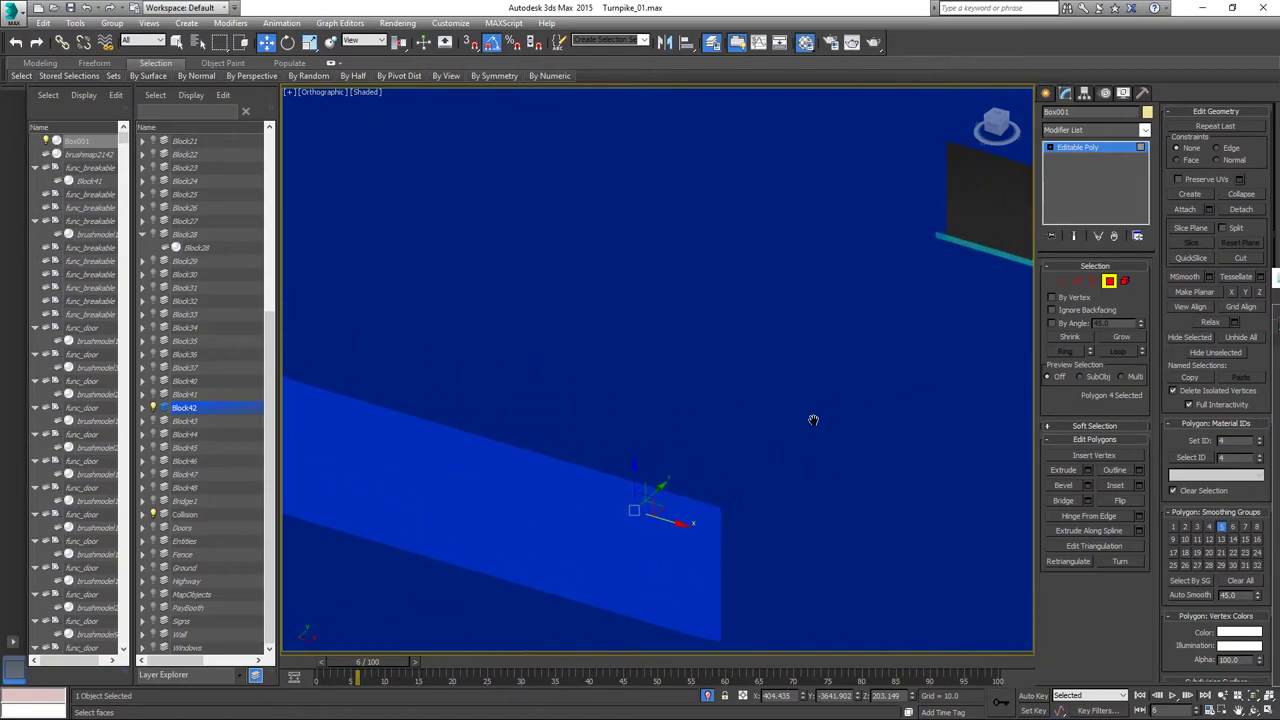
click(1109, 283)
scroll(751, 475, down, 6)
alt+middle_drag(826, 426, 924, 417)
right_click(662, 384)
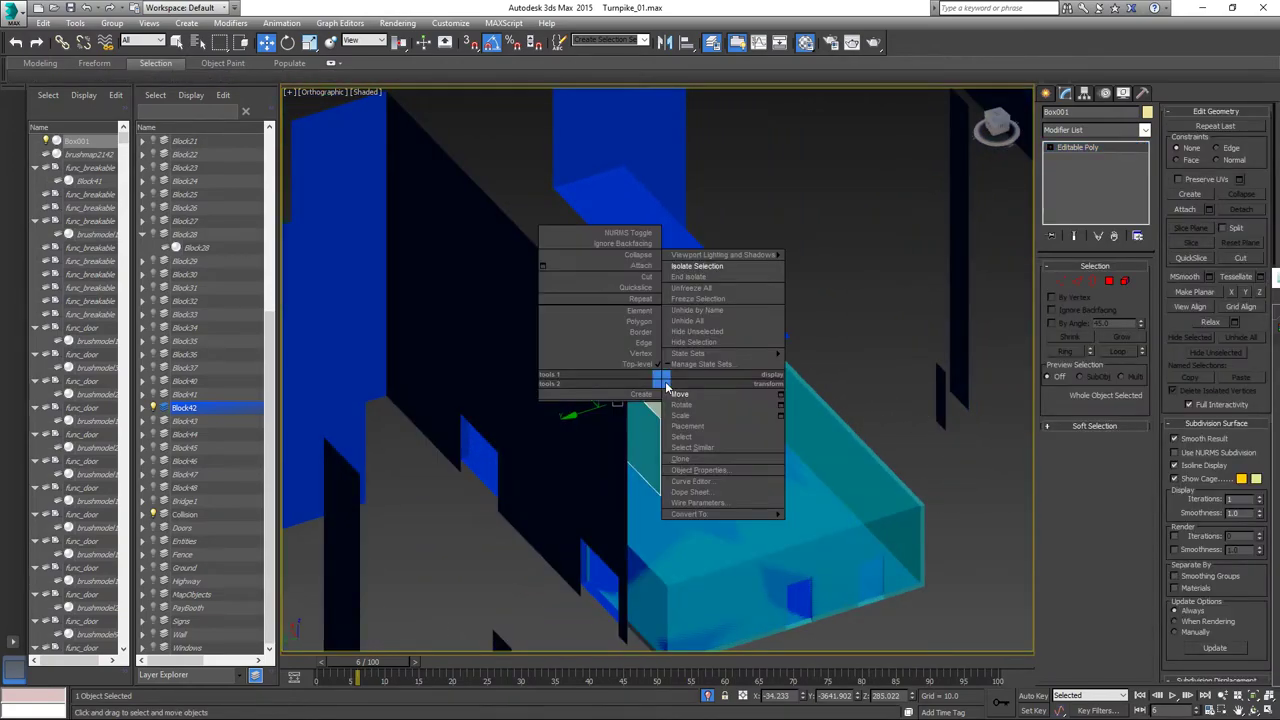
click(716, 268)
Delete the top and bottom polygons of the wall's isolated collision box, then leave polygon editing.
click(1109, 281)
click(688, 313)
alt+middle_drag(667, 515, 733, 542)
ctrl+click(712, 420)
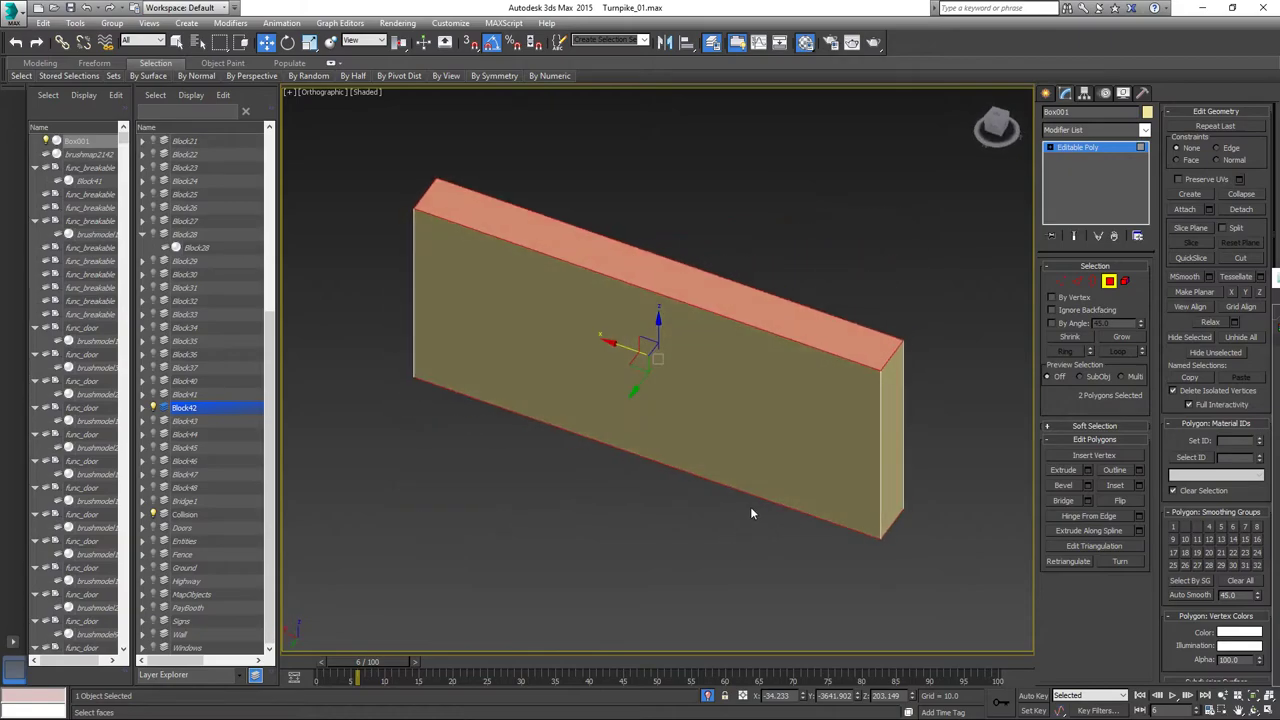
click(752, 513)
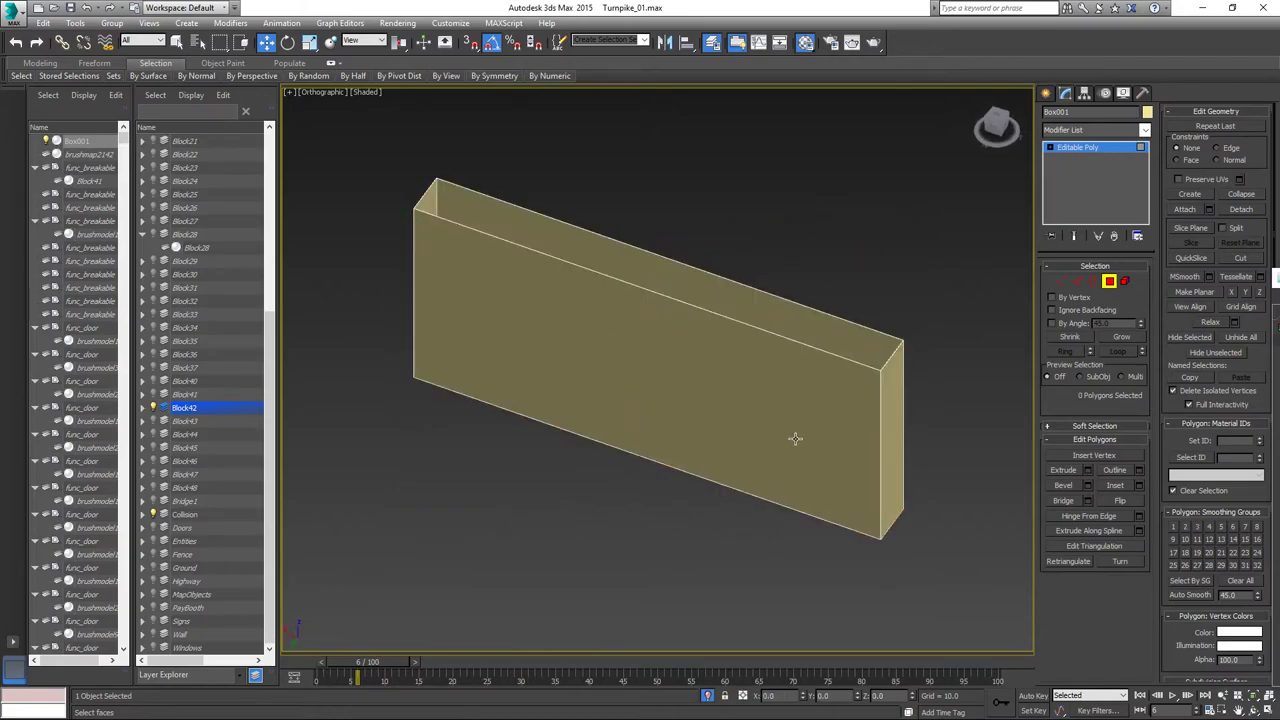
click(1107, 280)
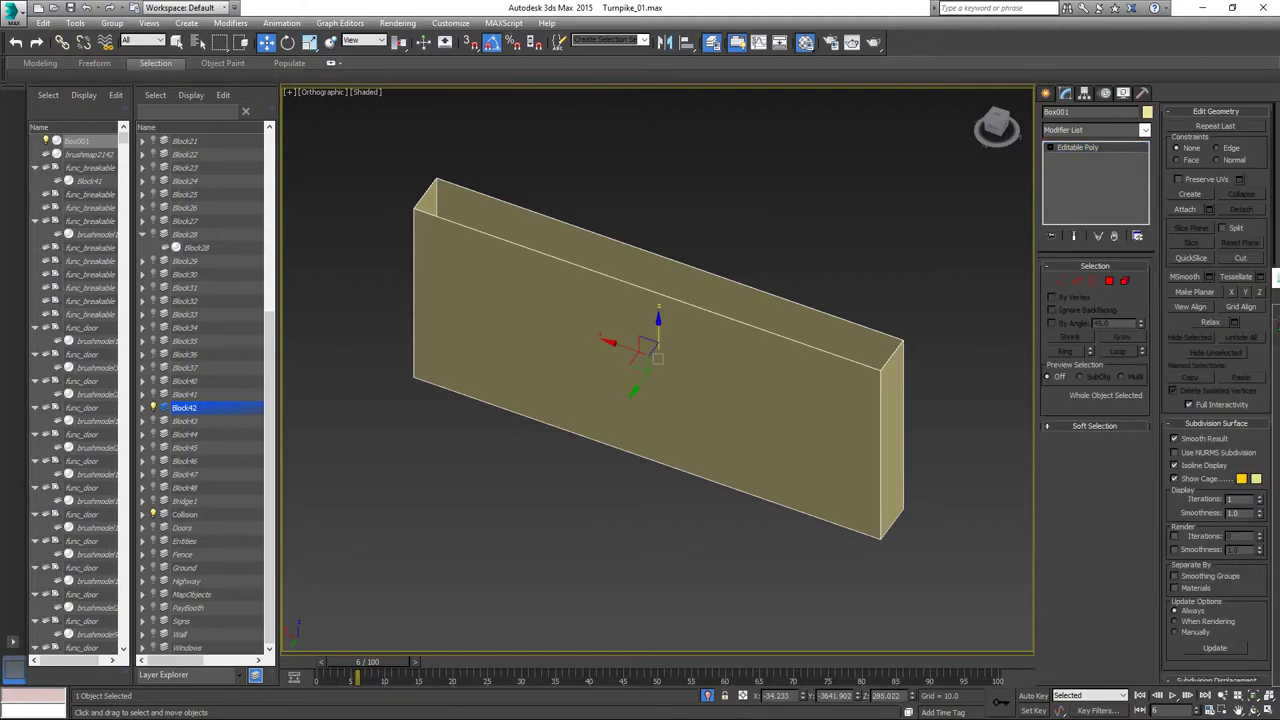
End the box's isolation and isolate it together with the outer collision mesh.
scroll(638, 403, down, 5)
alt+middle_drag(638, 403, 786, 369)
right_click(791, 373)
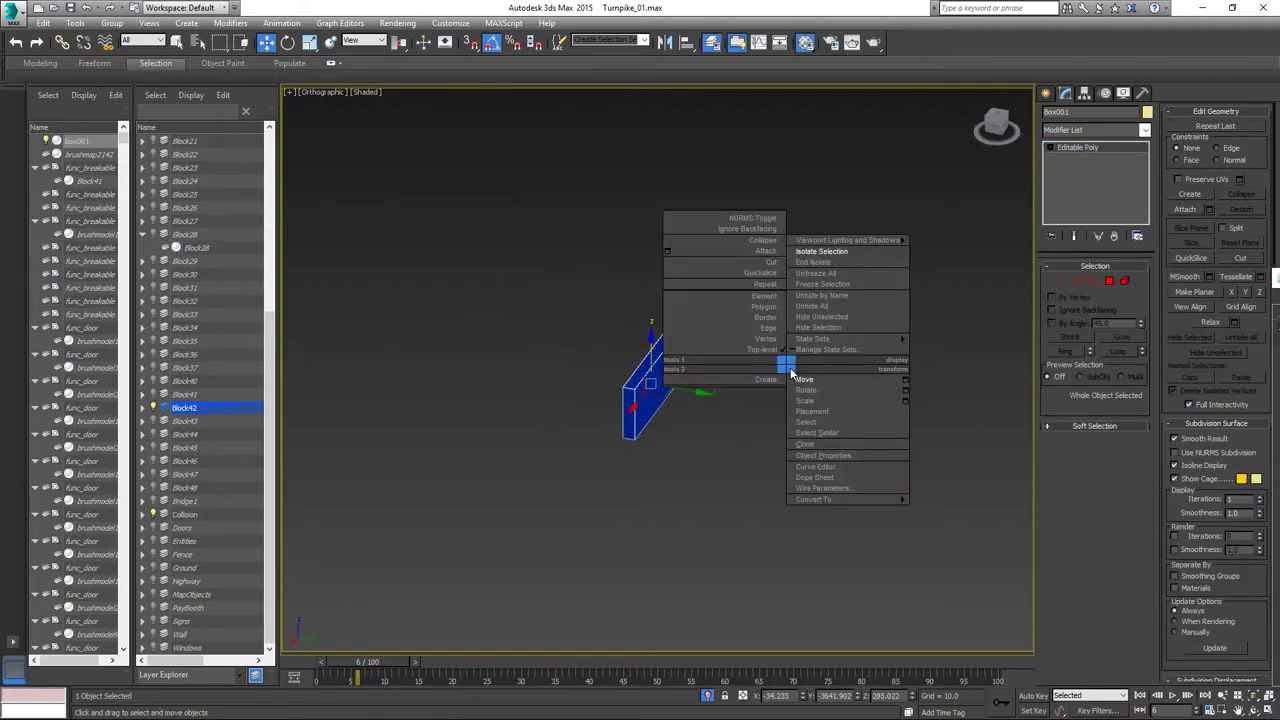
click(821, 251)
scroll(766, 438, down, 5)
alt+middle_drag(766, 434, 848, 499)
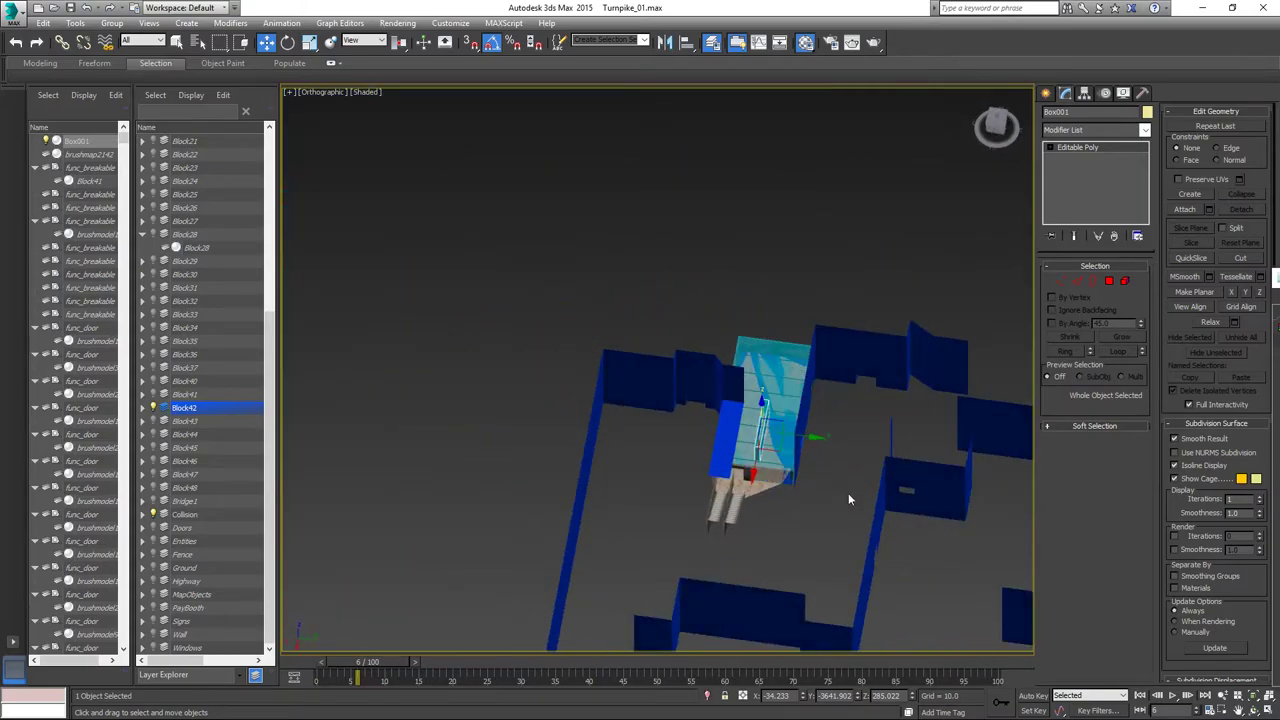
ctrl+click(940, 487)
right_click(941, 489)
click(978, 372)
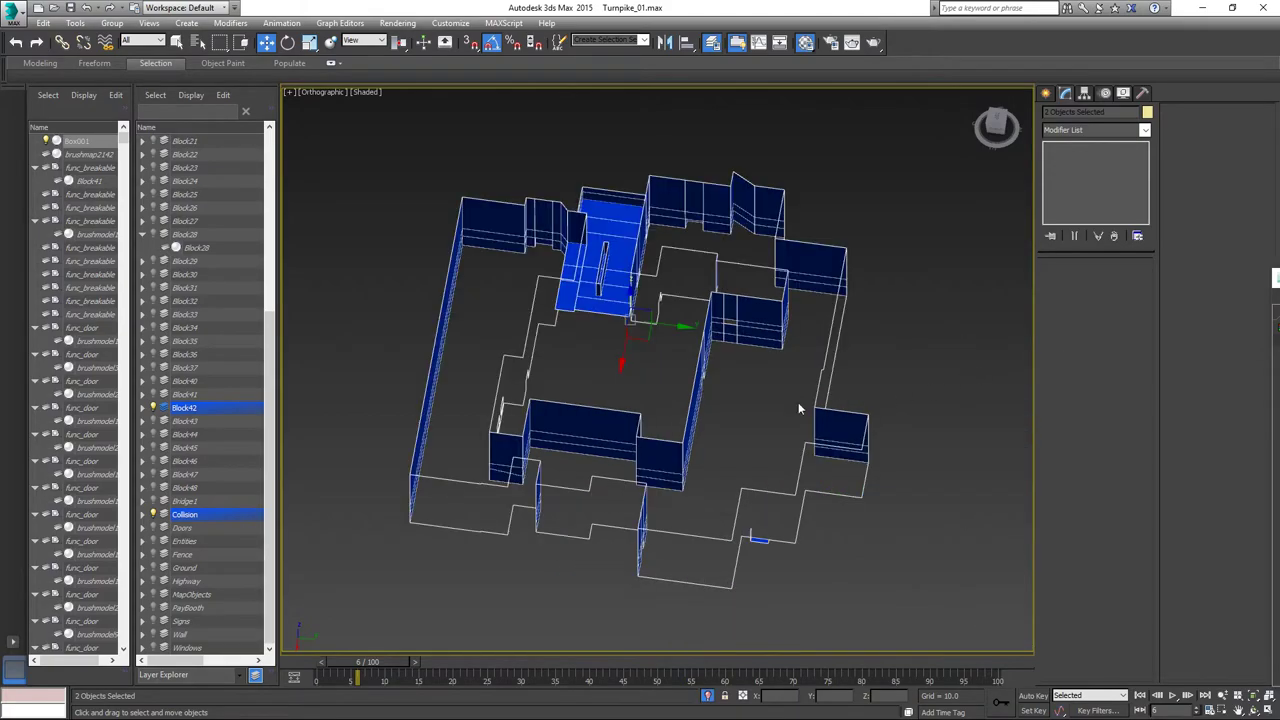
middle_drag(592, 361, 666, 445)
scroll(662, 395, up, 3)
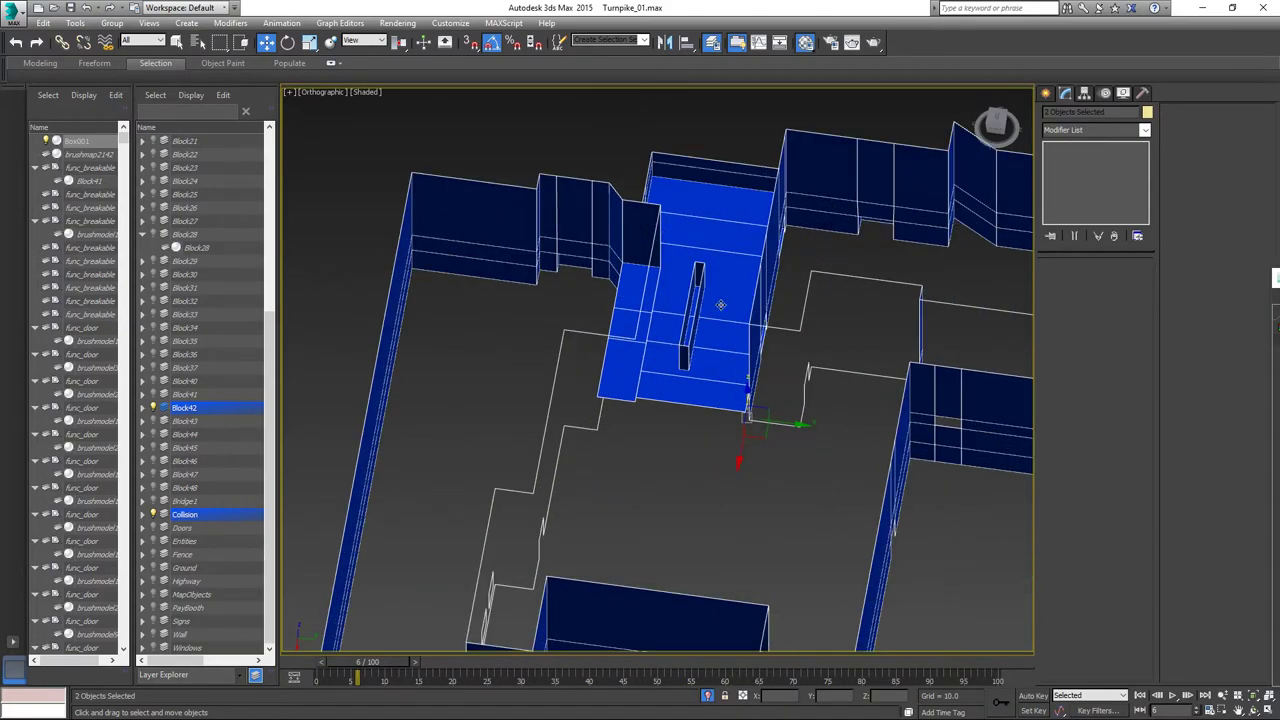
Attach the interior wall's collision box to the Outer_Collision mesh.
click(821, 202)
click(1183, 209)
alt+middle_drag(743, 318, 689, 208)
click(616, 342)
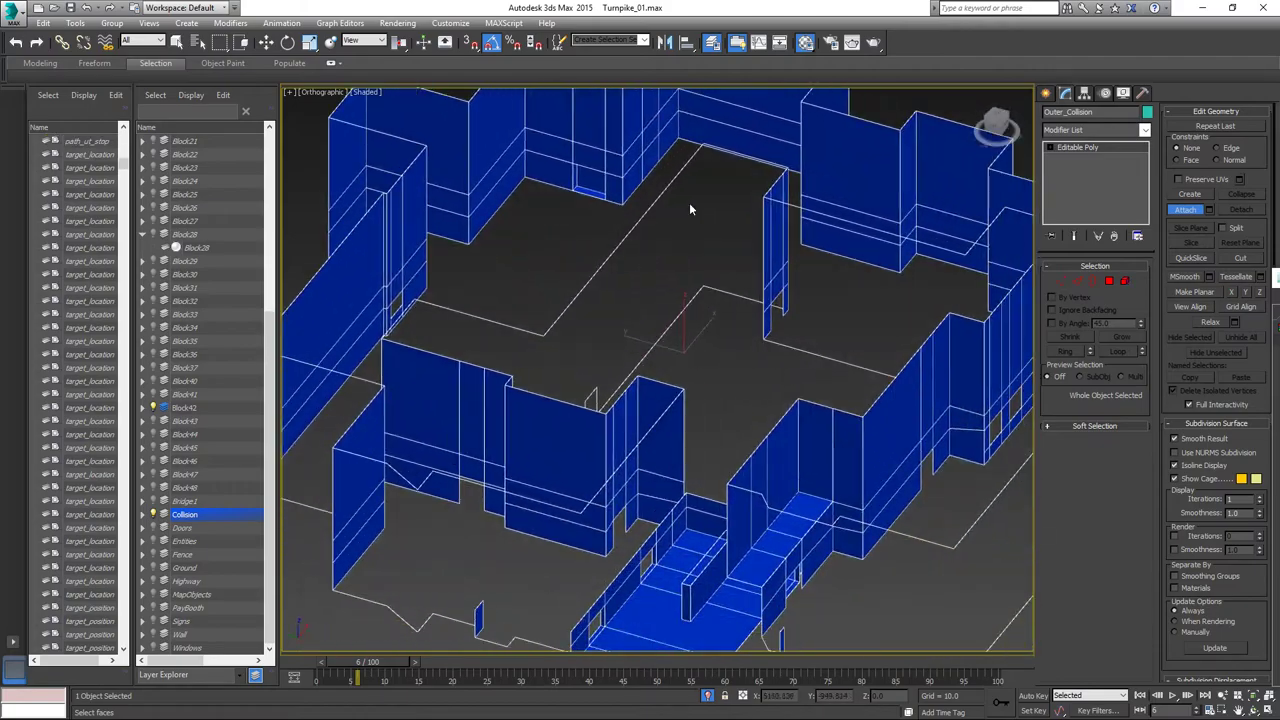
scroll(689, 209, down, 4)
alt+middle_drag(703, 455, 702, 471)
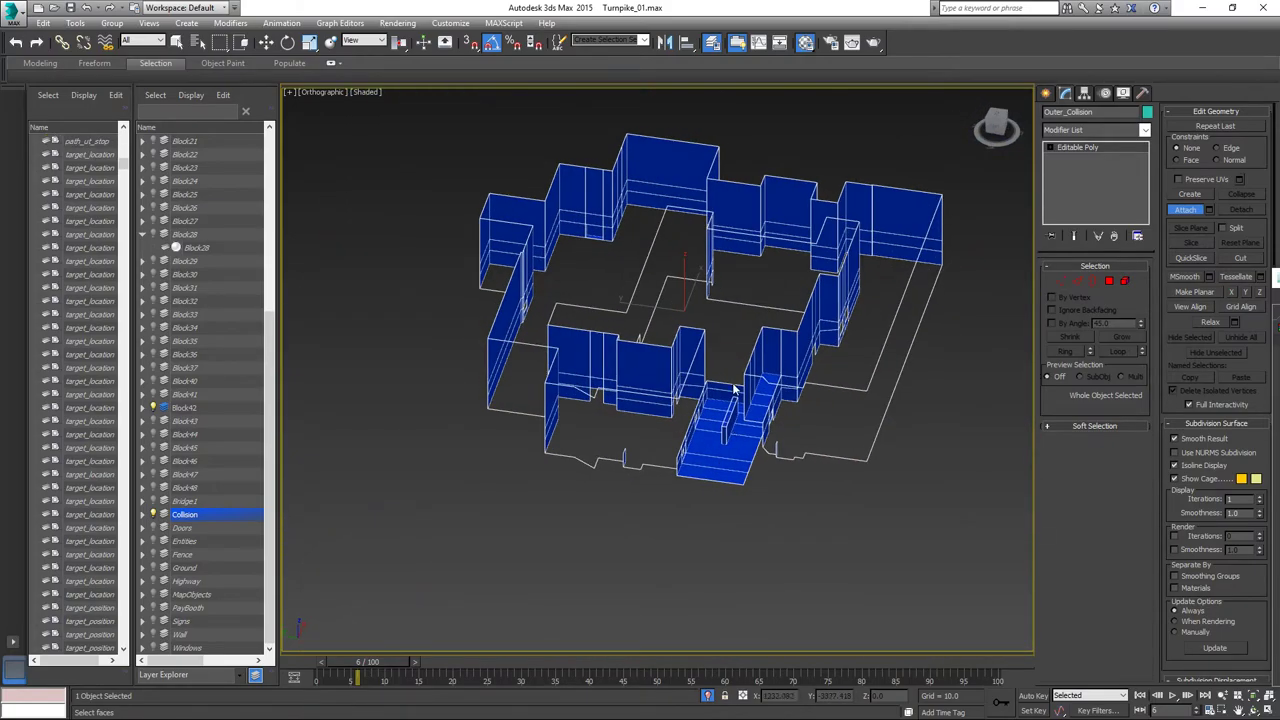
key(w)
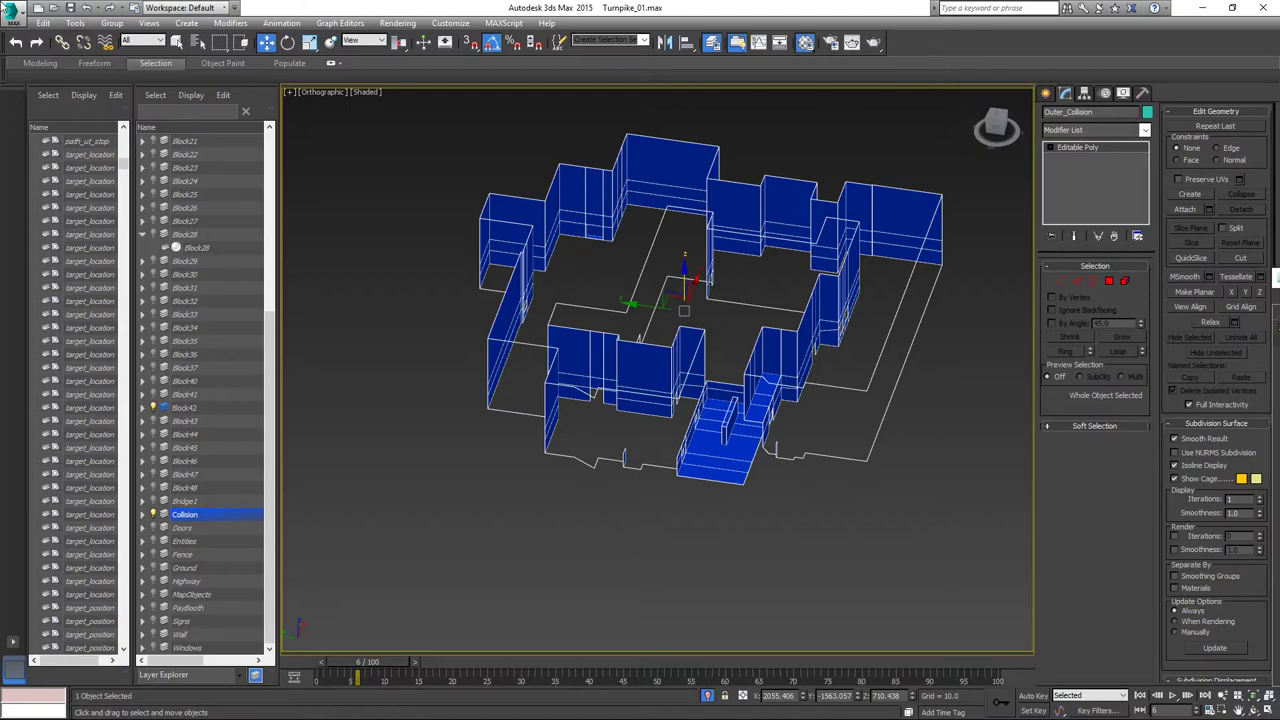
Export the combined collision mesh to the FBX folder as Outer_Collision.FBX, replacing the existing file and keeping the current export options.
click(15, 12)
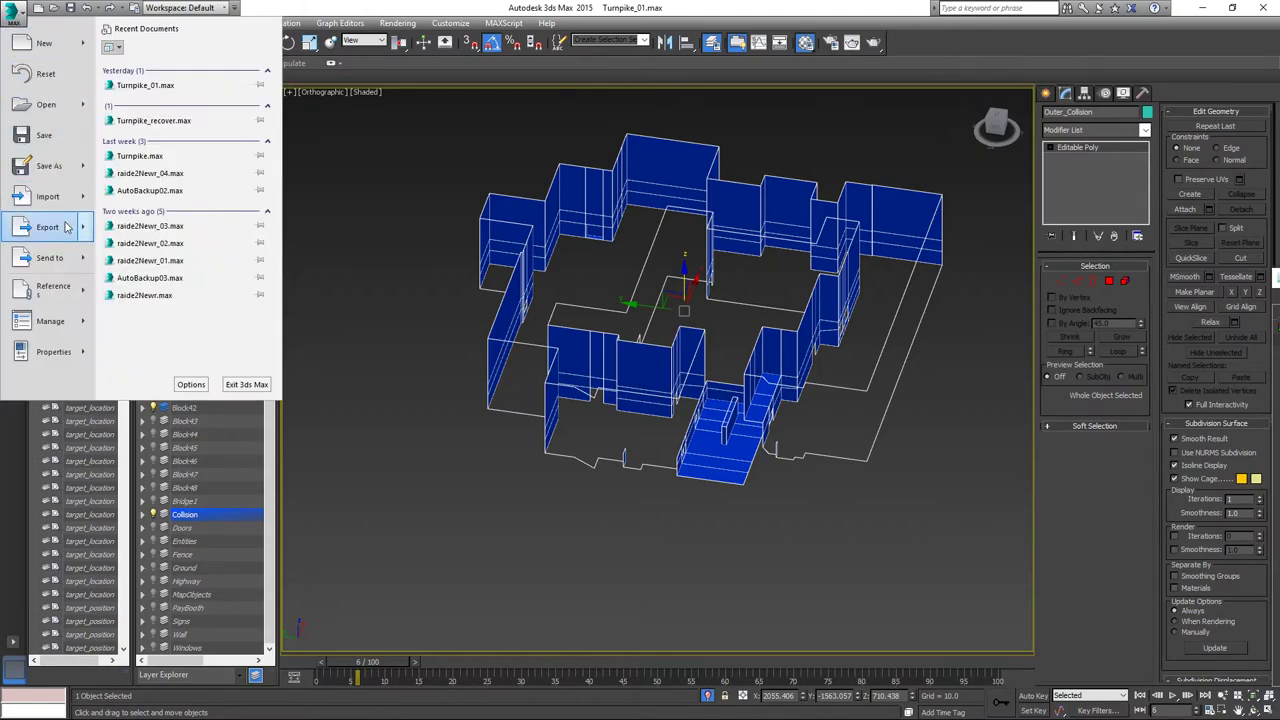
mouse_move(66, 228)
click(150, 110)
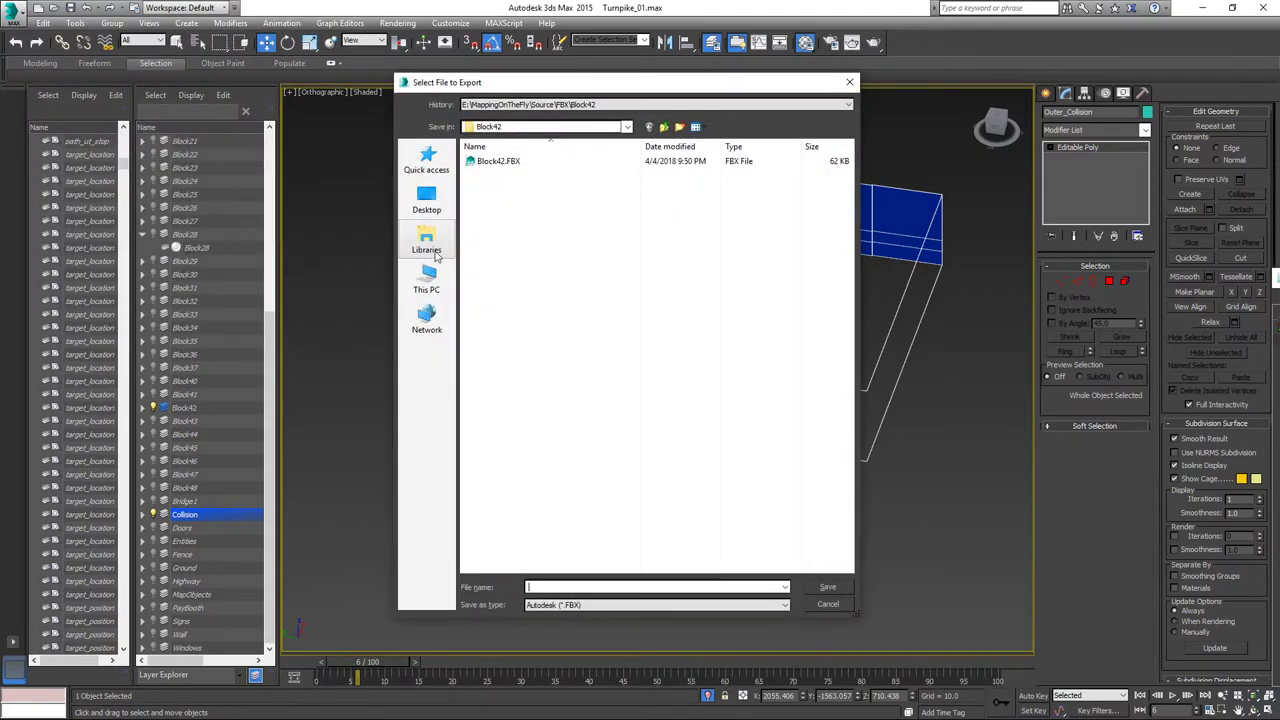
click(661, 129)
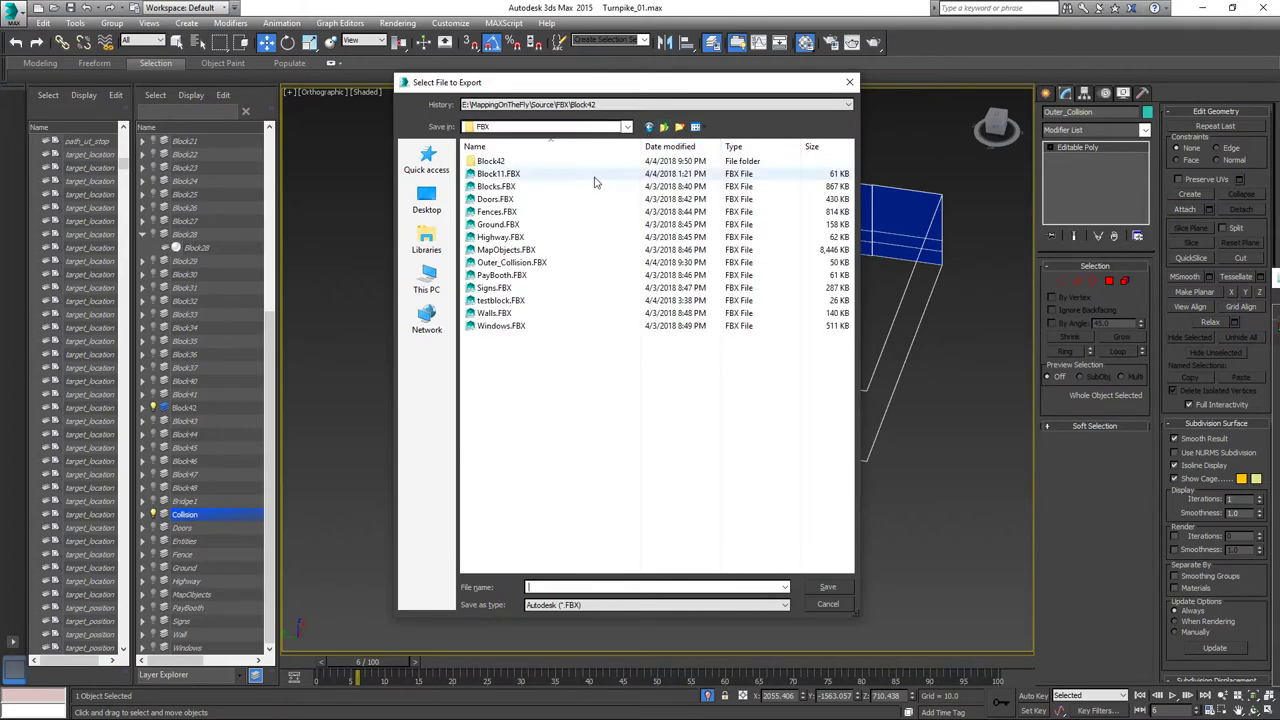
click(512, 262)
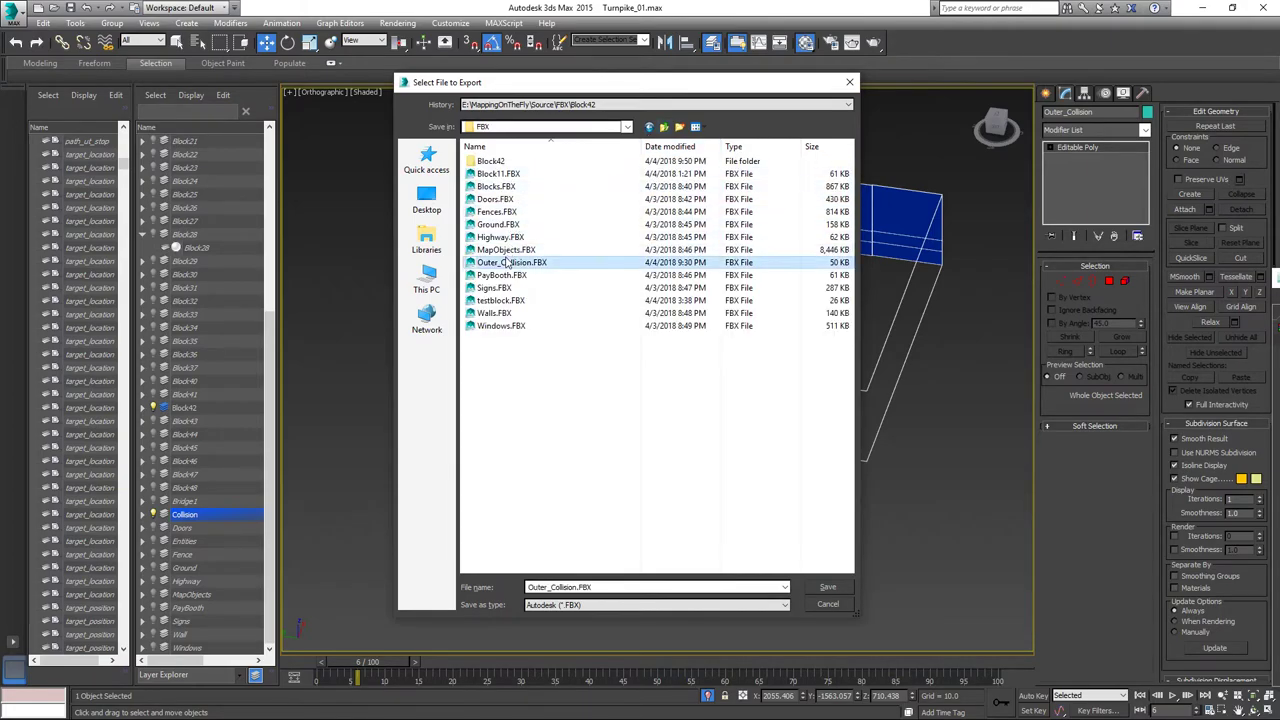
click(818, 588)
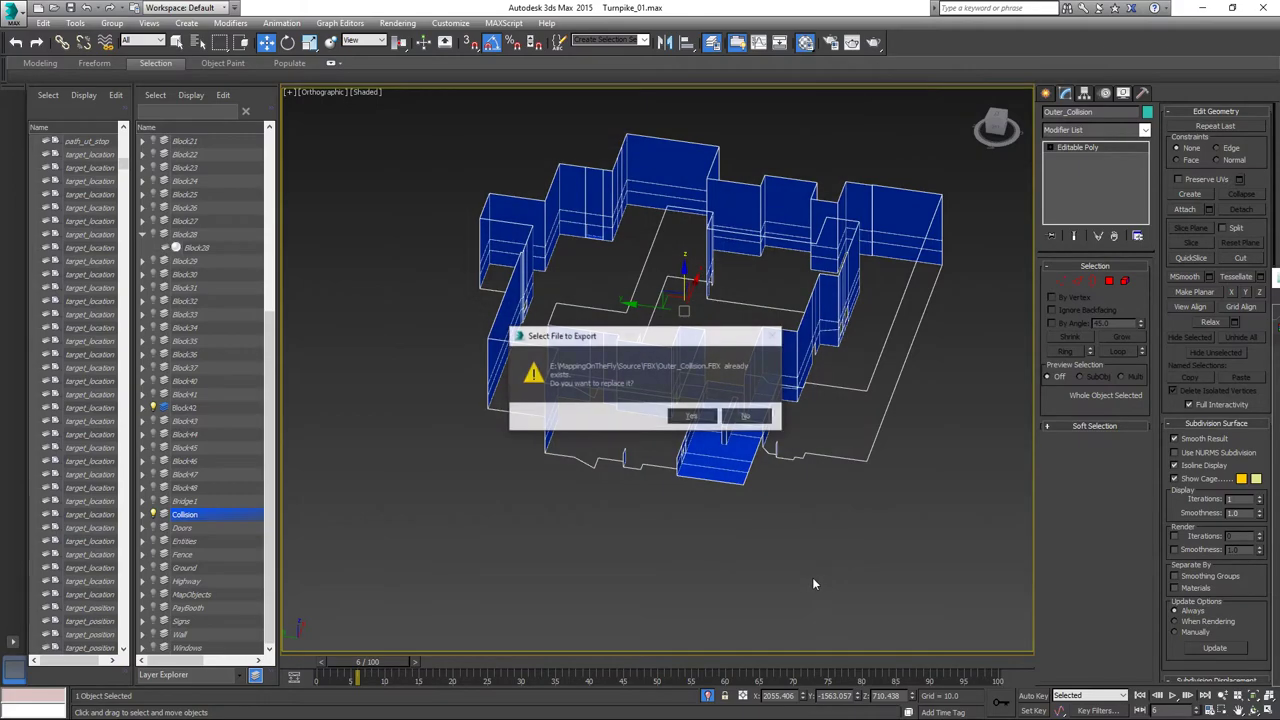
click(692, 417)
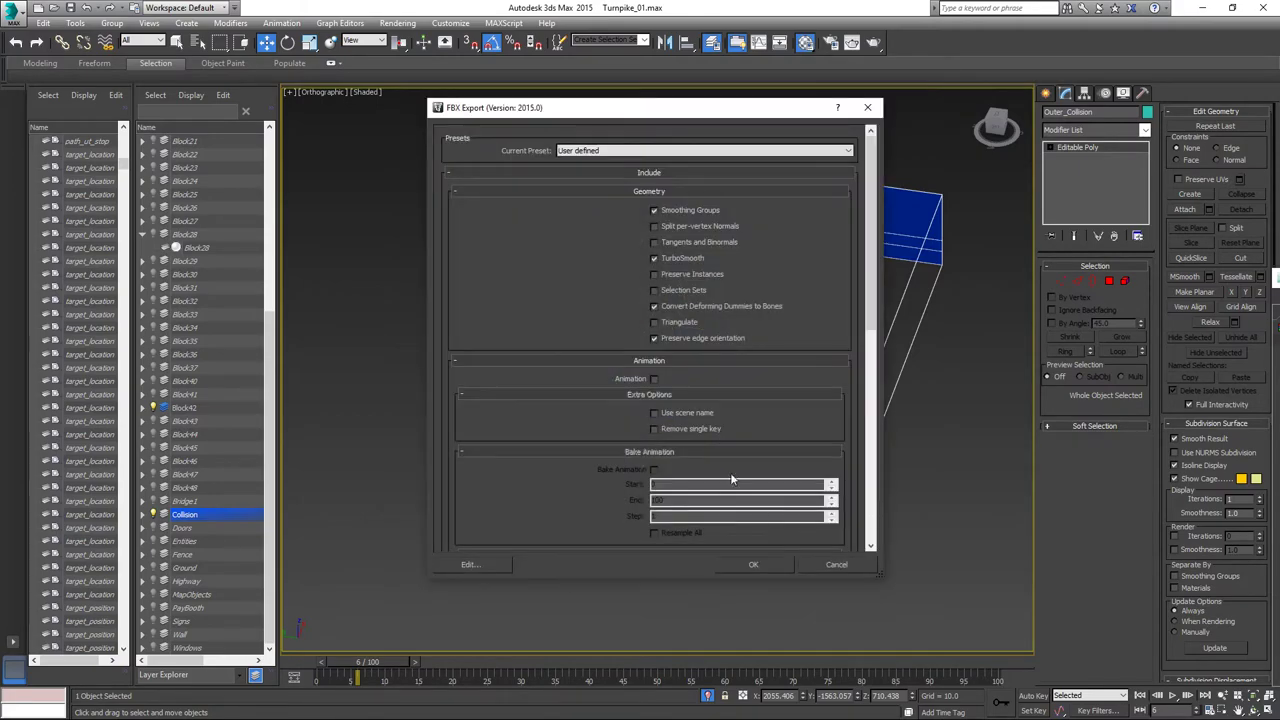
click(762, 566)
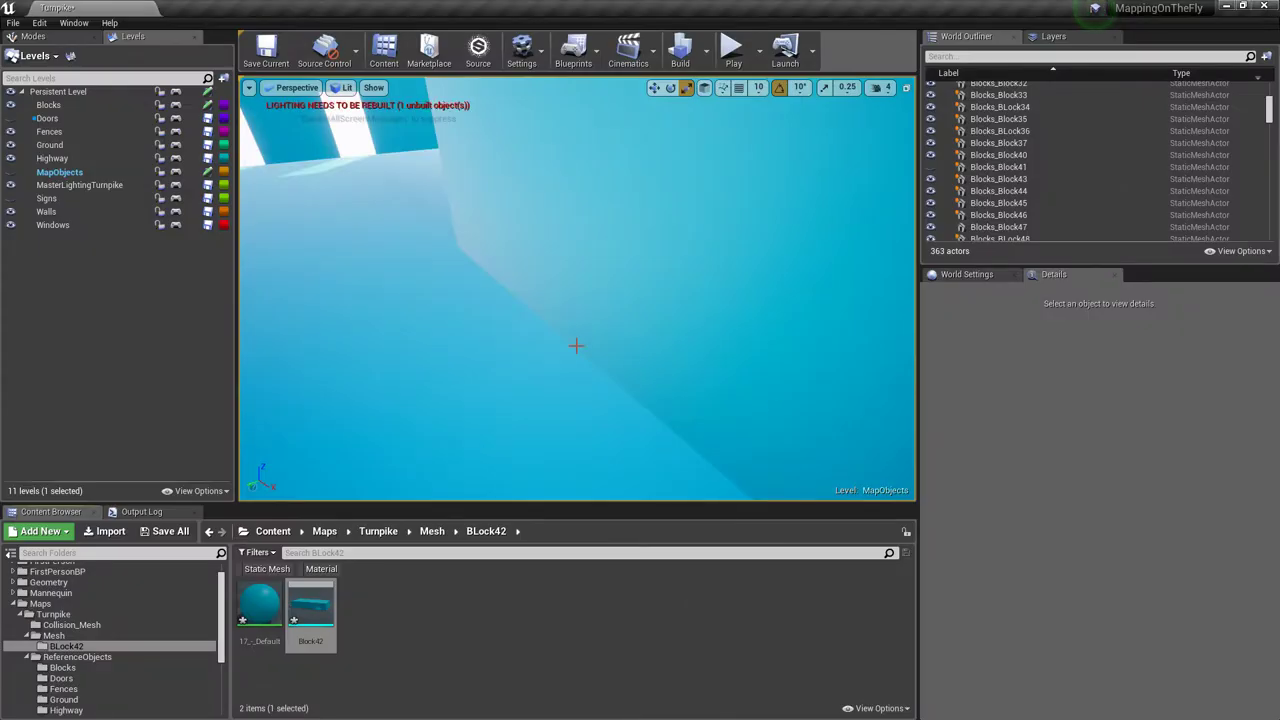
Switch to Unreal Editor and reimport the Outer_Collision static mesh in the Turnpike Collision_Mesh folder.
click(536, 326)
right_drag(536, 326, 400, 290)
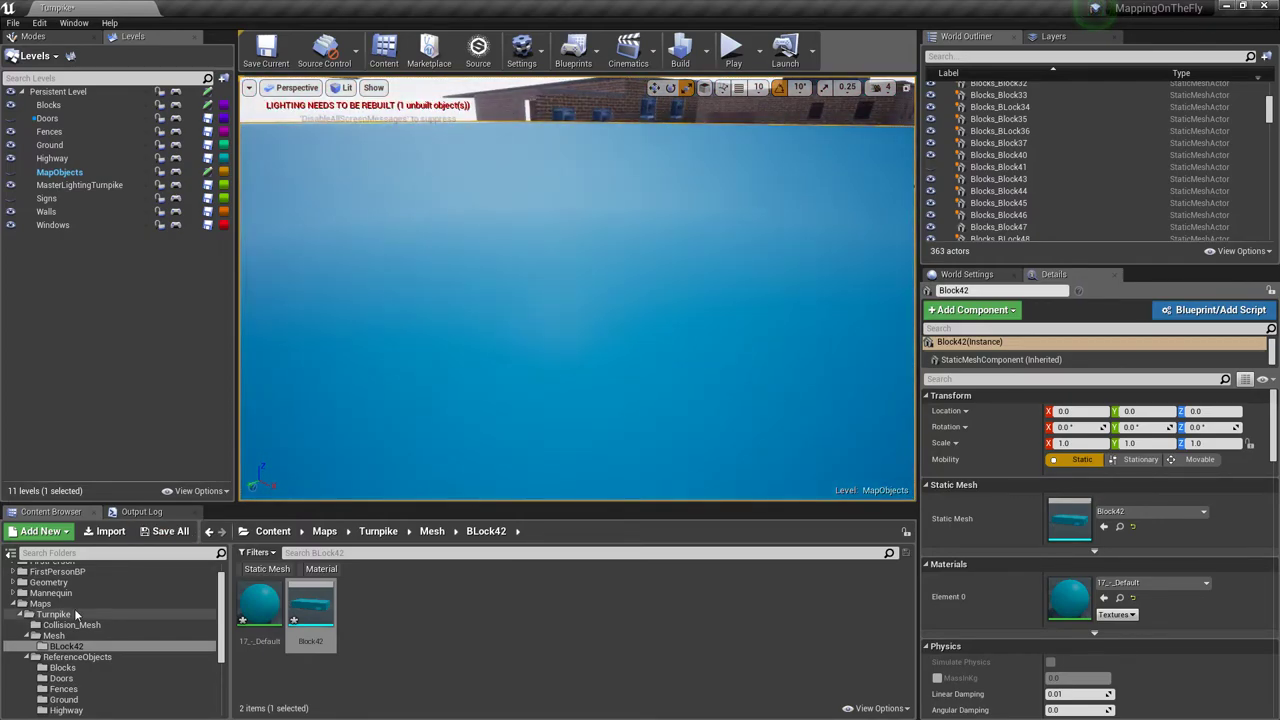
scroll(76, 614, down, 2)
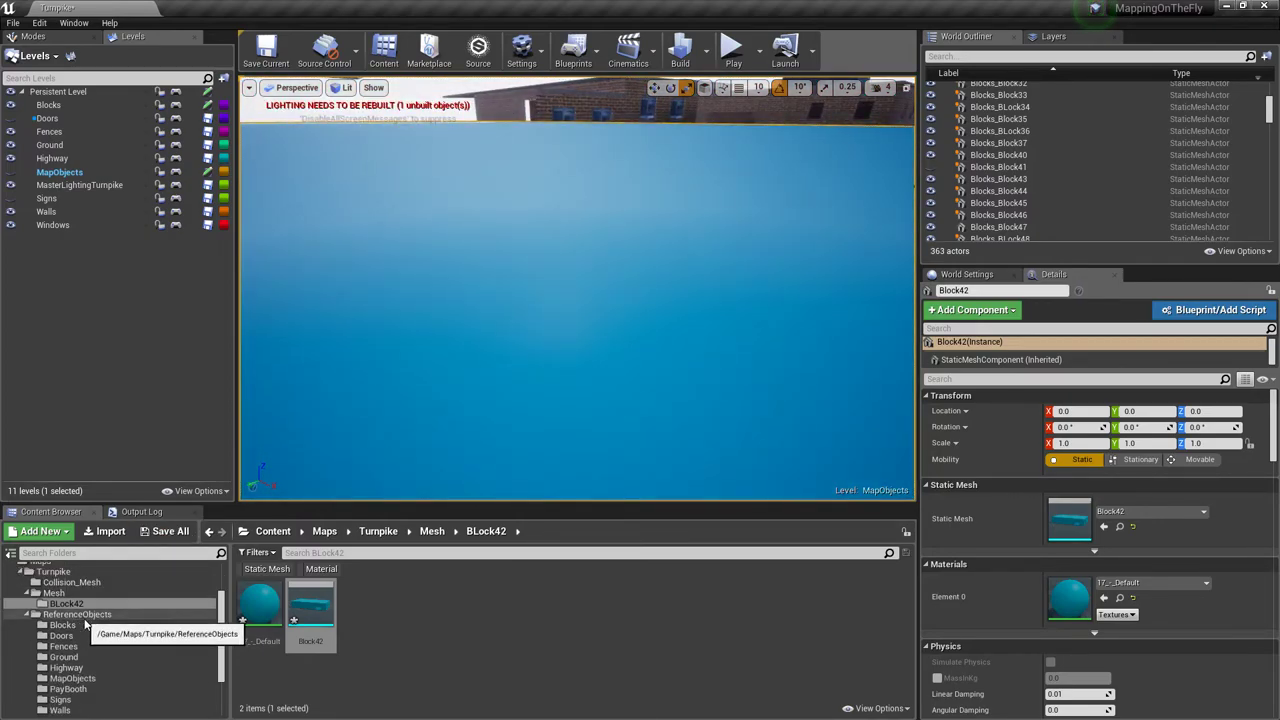
scroll(86, 621, up, 1)
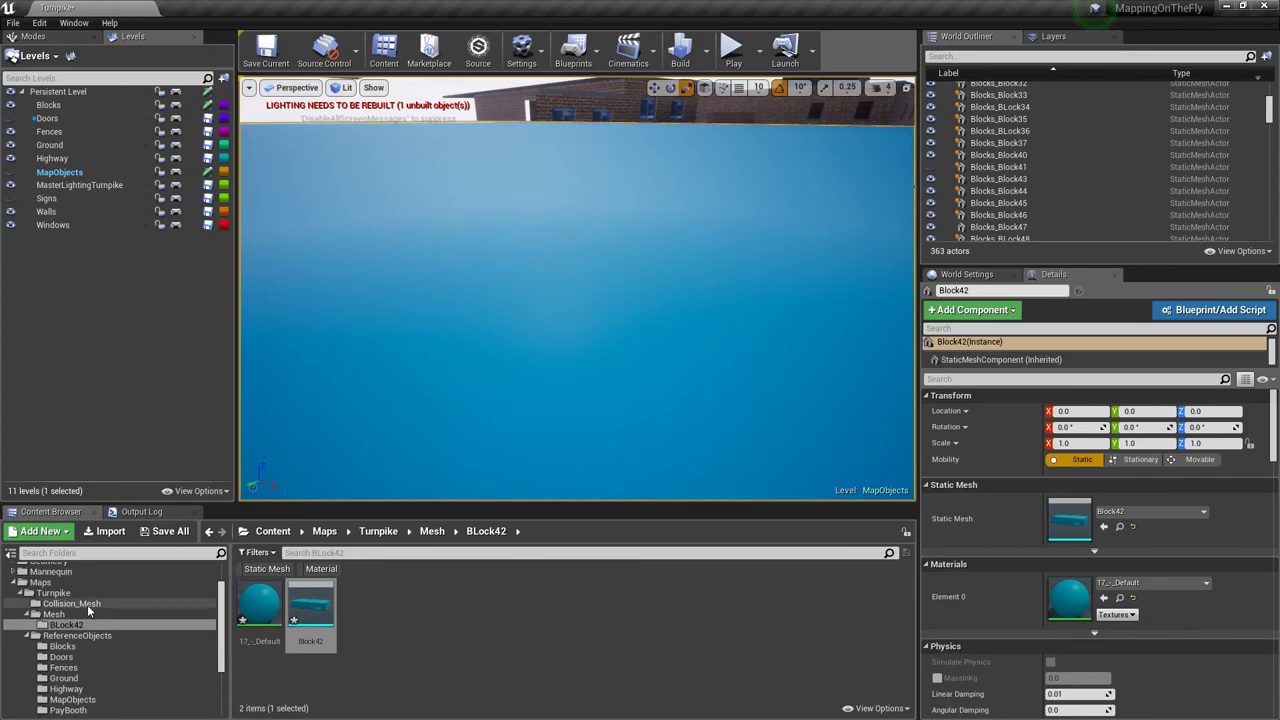
click(87, 604)
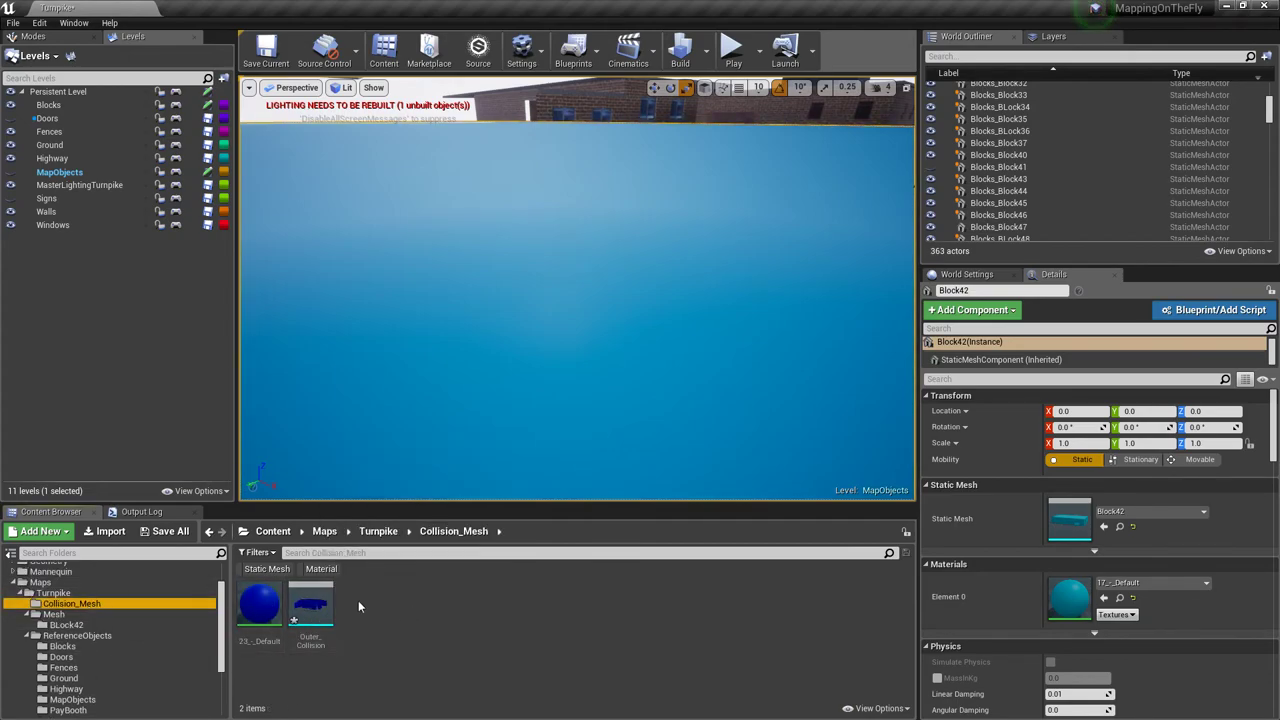
right_click(318, 605)
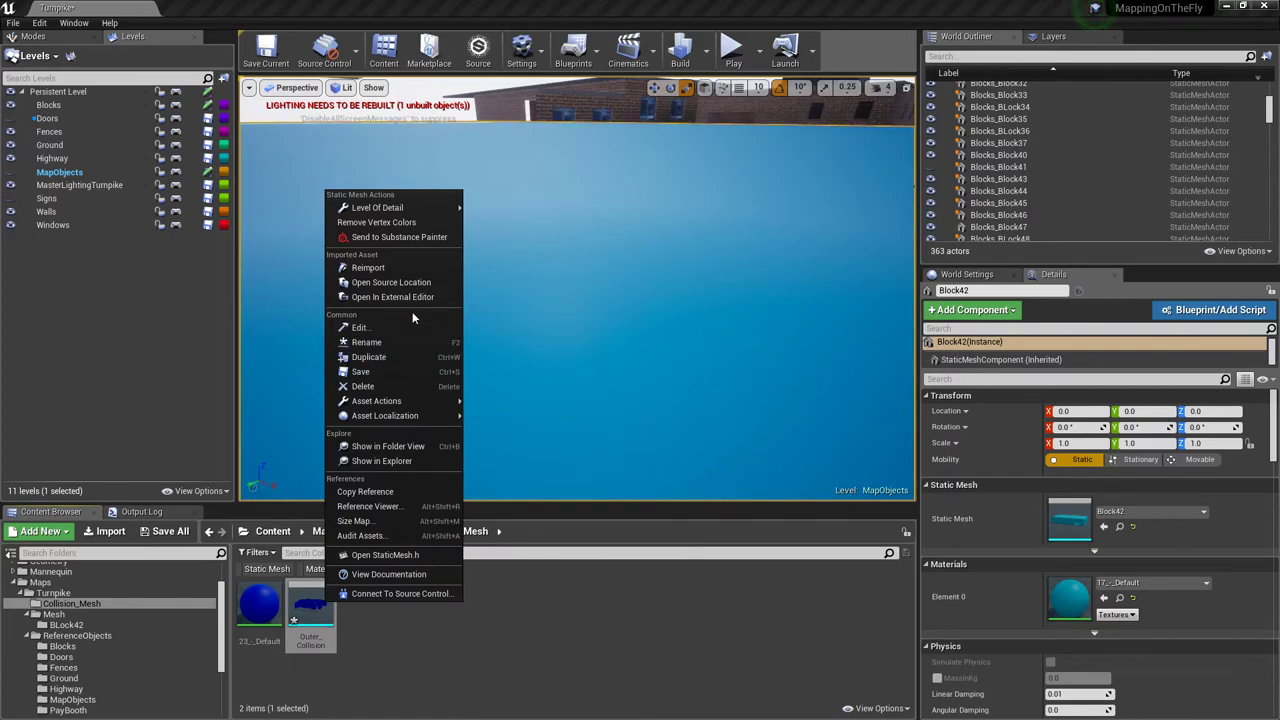
click(416, 269)
Play the level in the viewport and run the character along the Block42 room's interior wall to test its collision.
right_drag(608, 303, 632, 275)
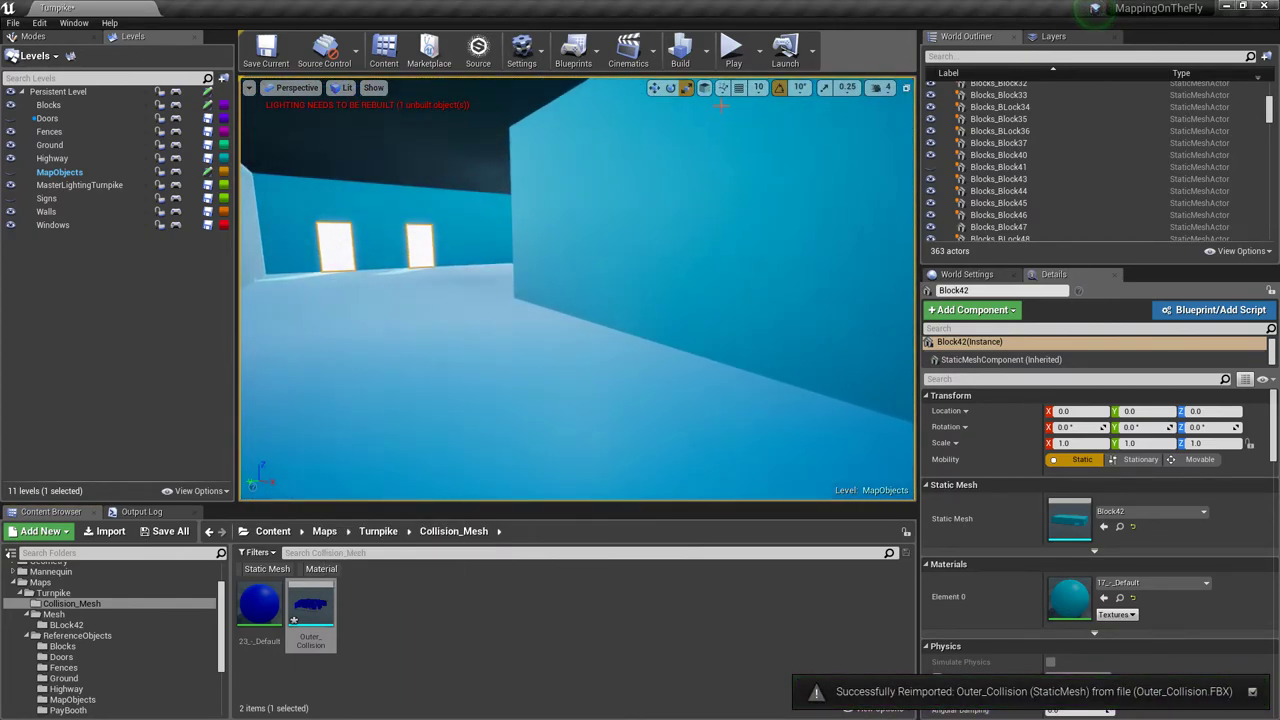
key(alt+p)
key(w)
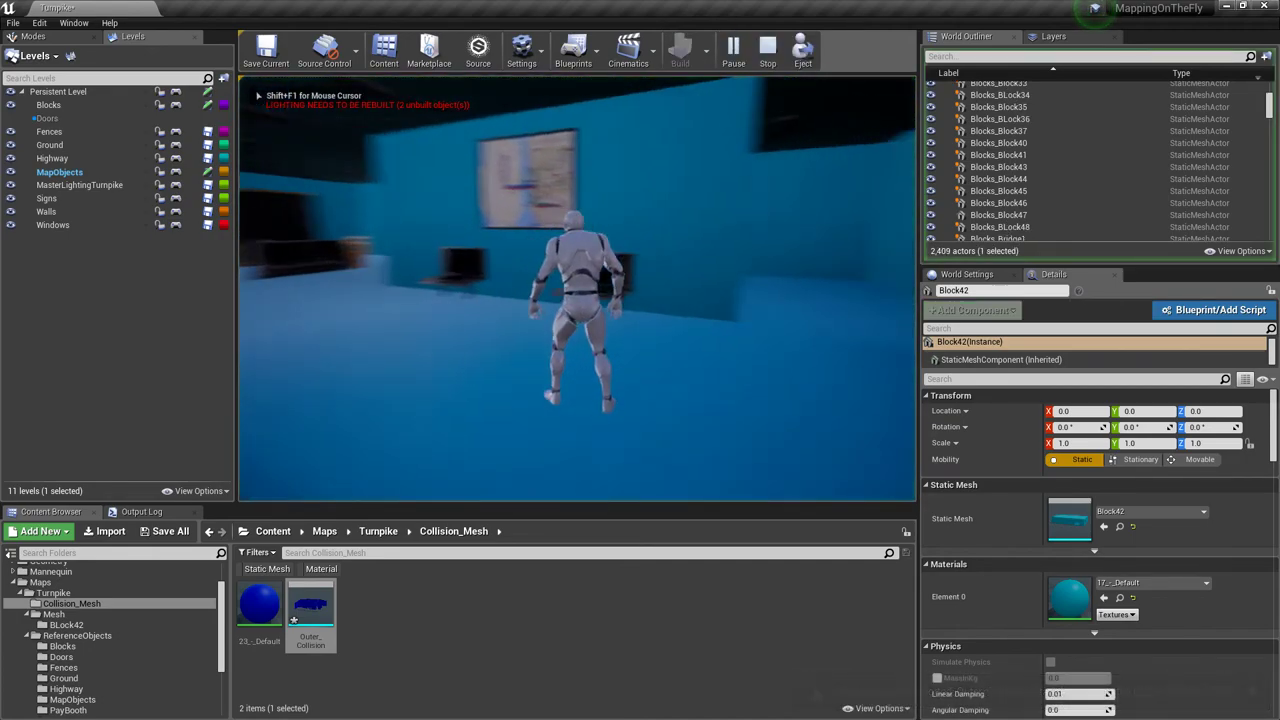
key(d)
key(w)
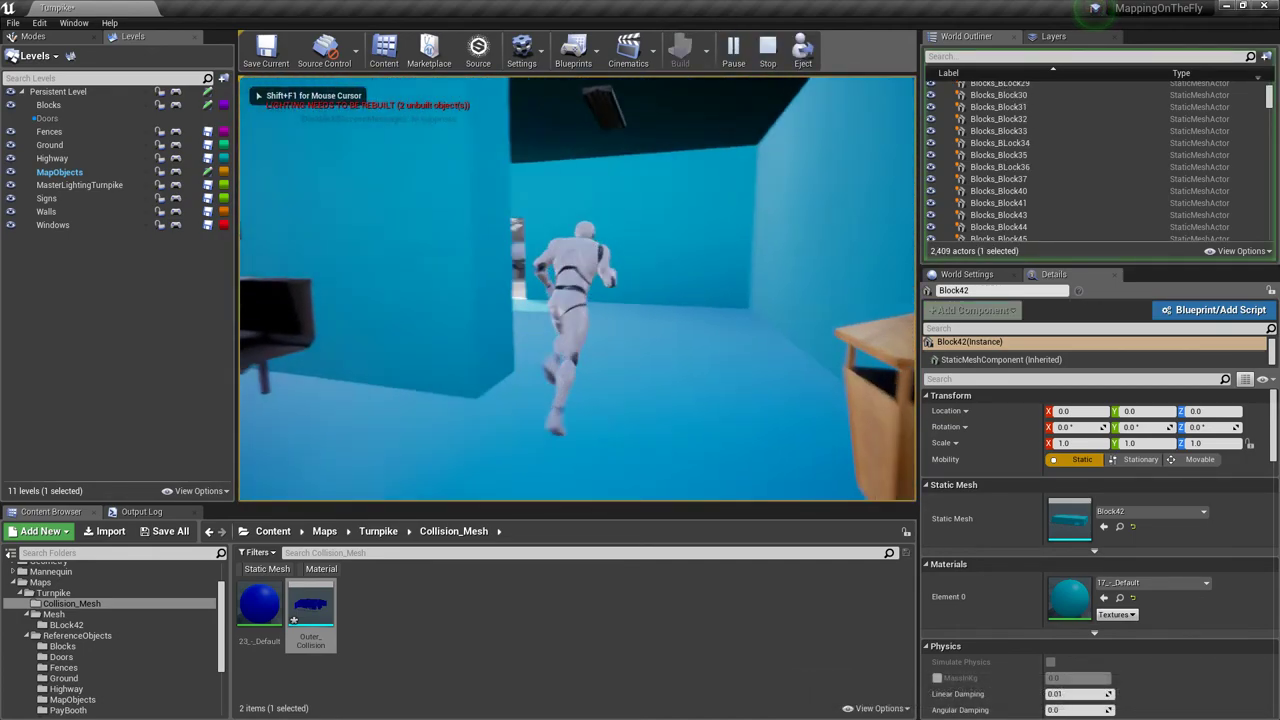
key(w)
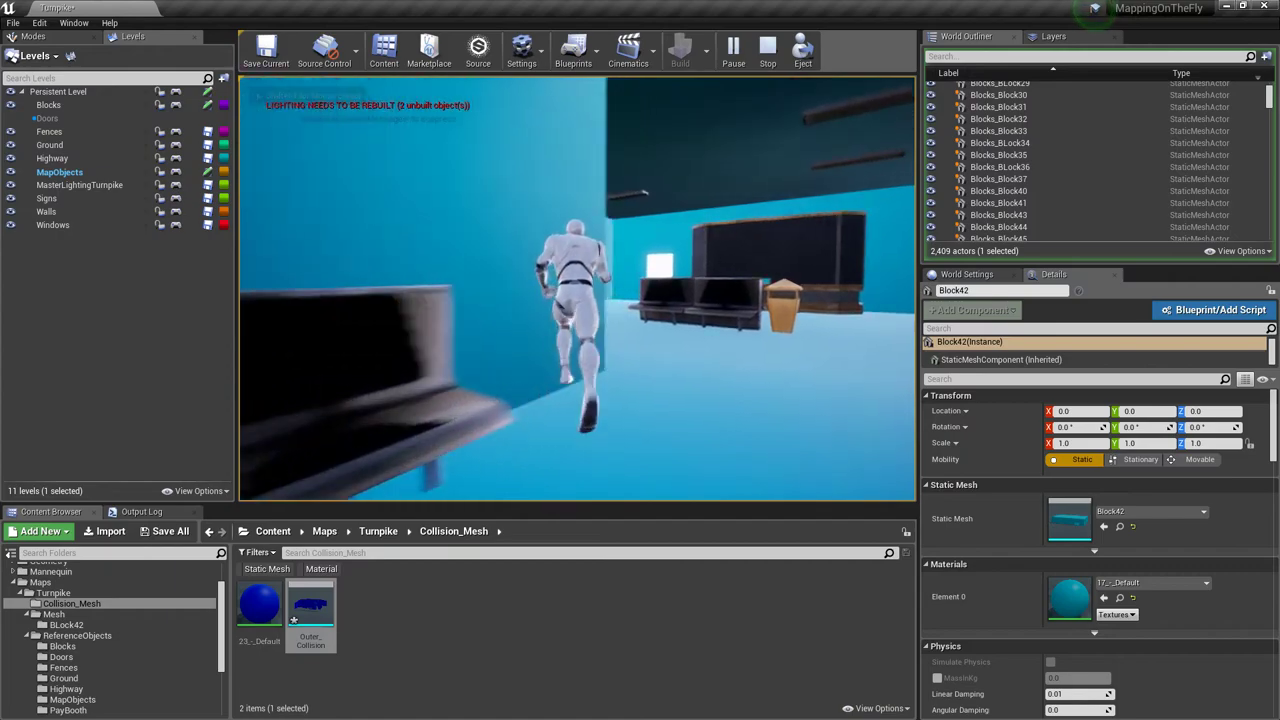
key(w)
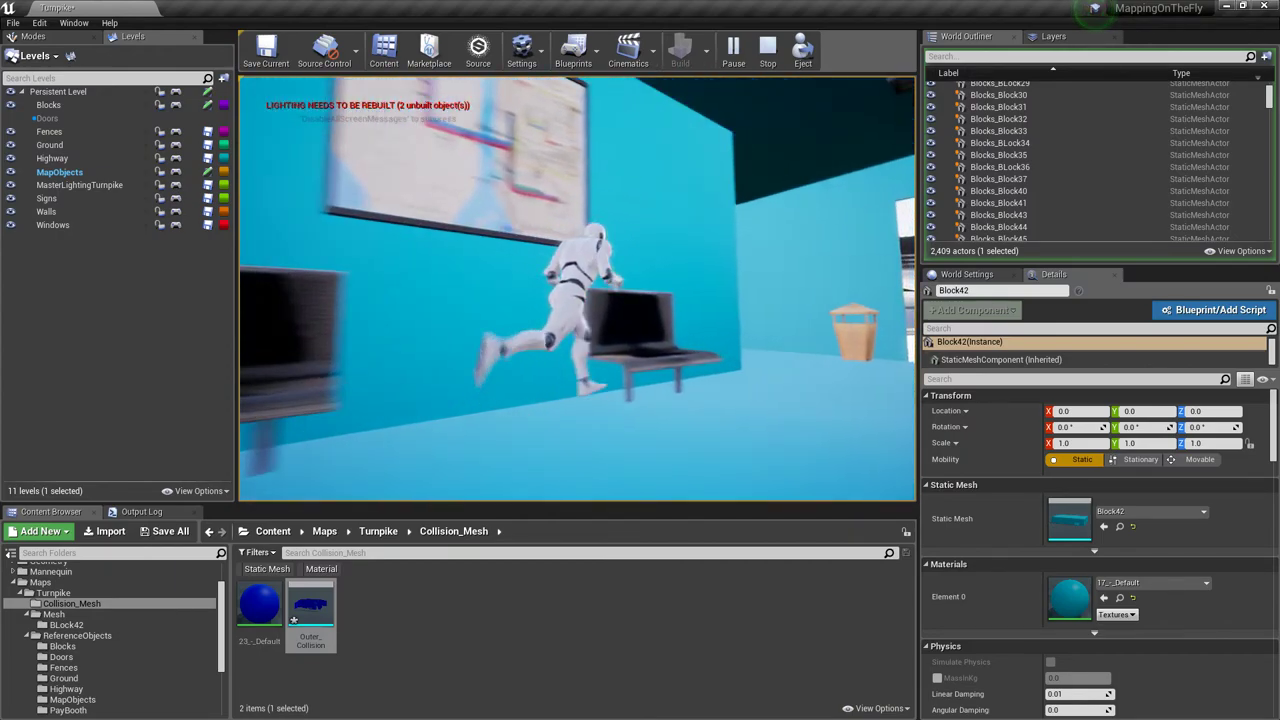
key(w)
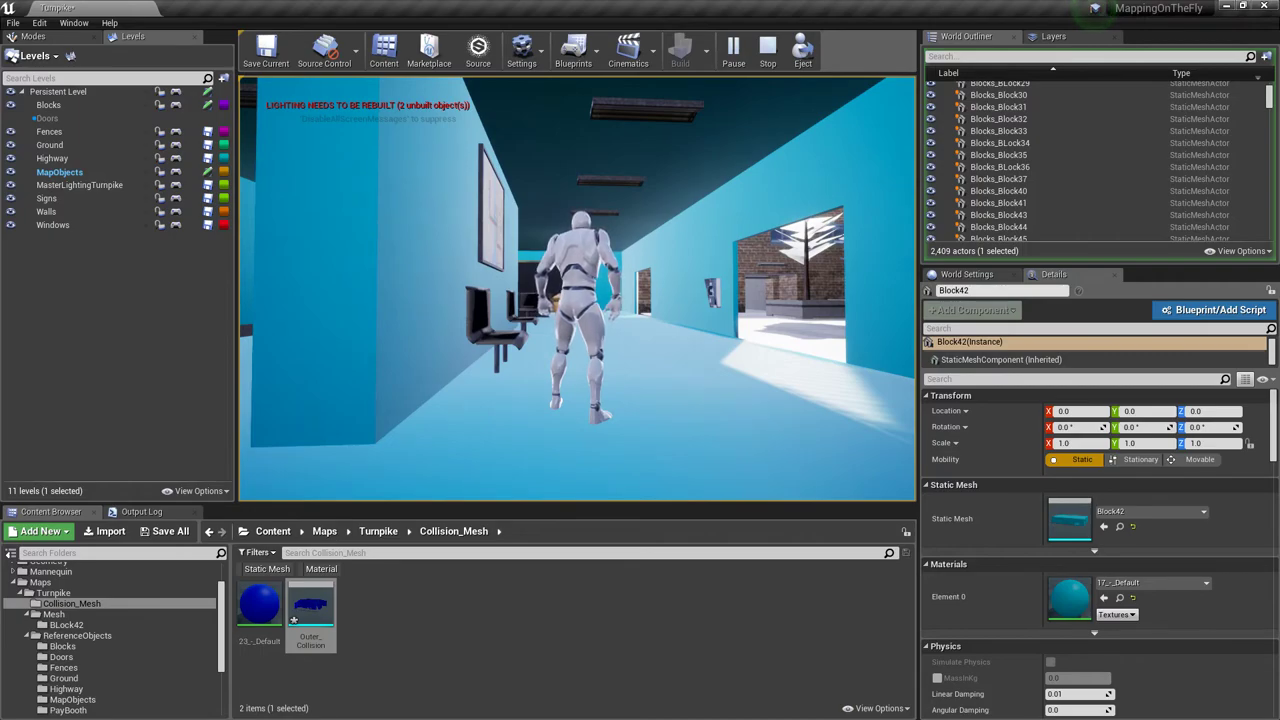
key(w)
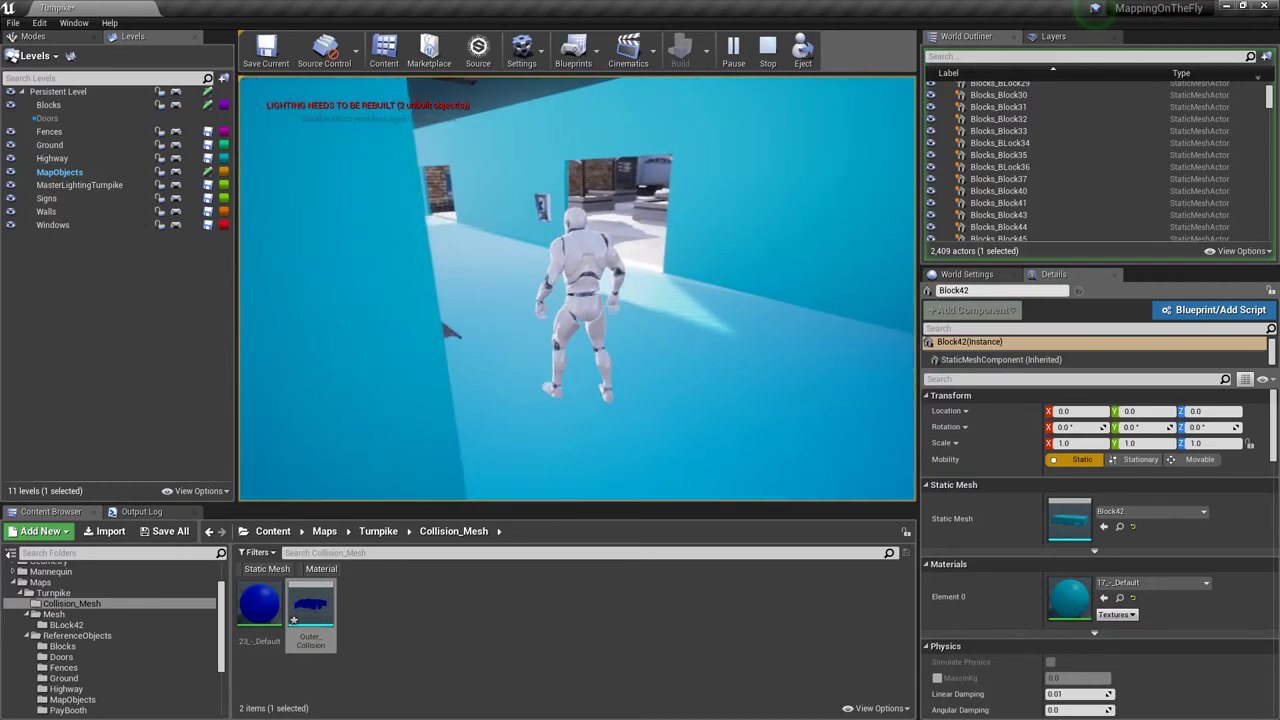
Run the character outside and back through the Block42 building's openings to check that its entrances are passable.
key(w)
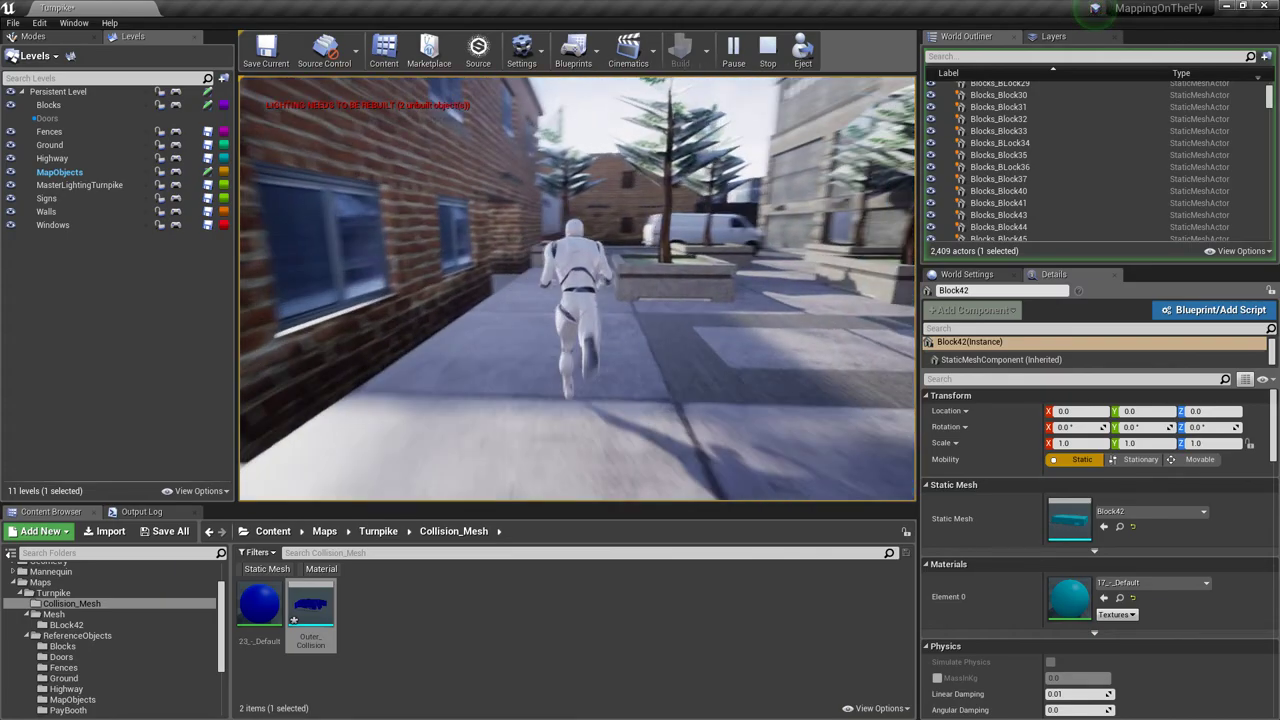
key(w)
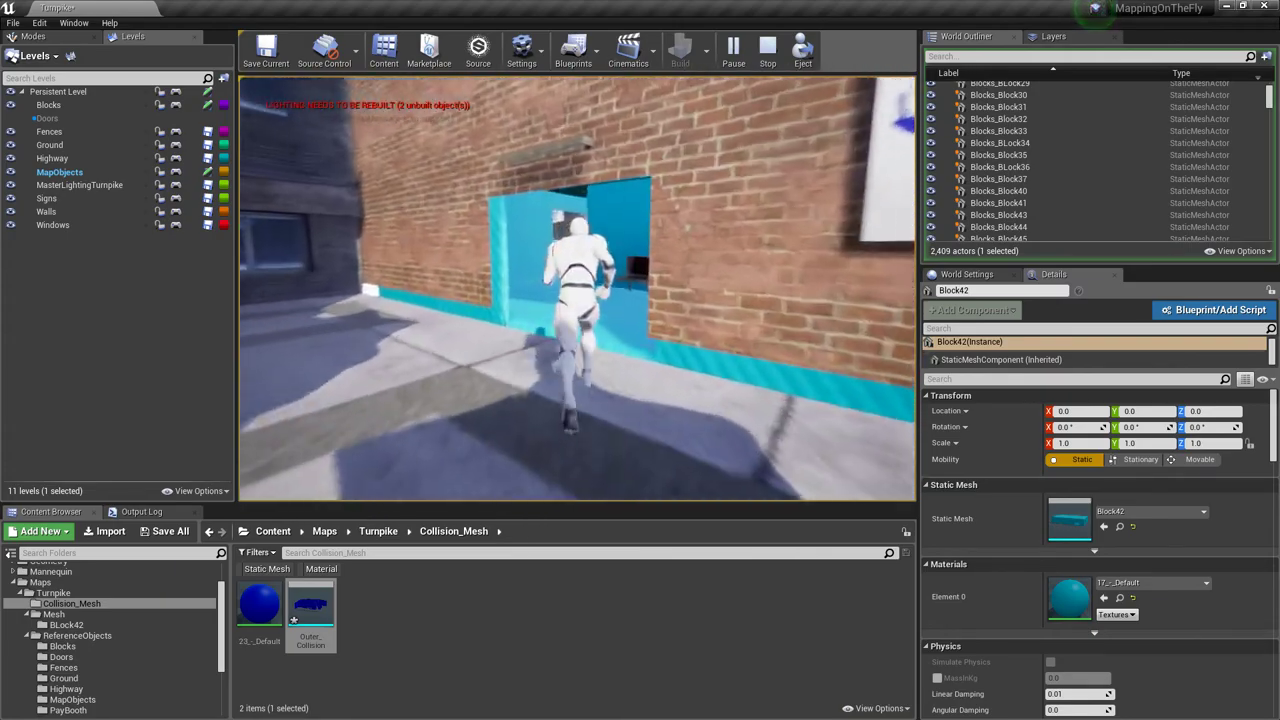
key(w)
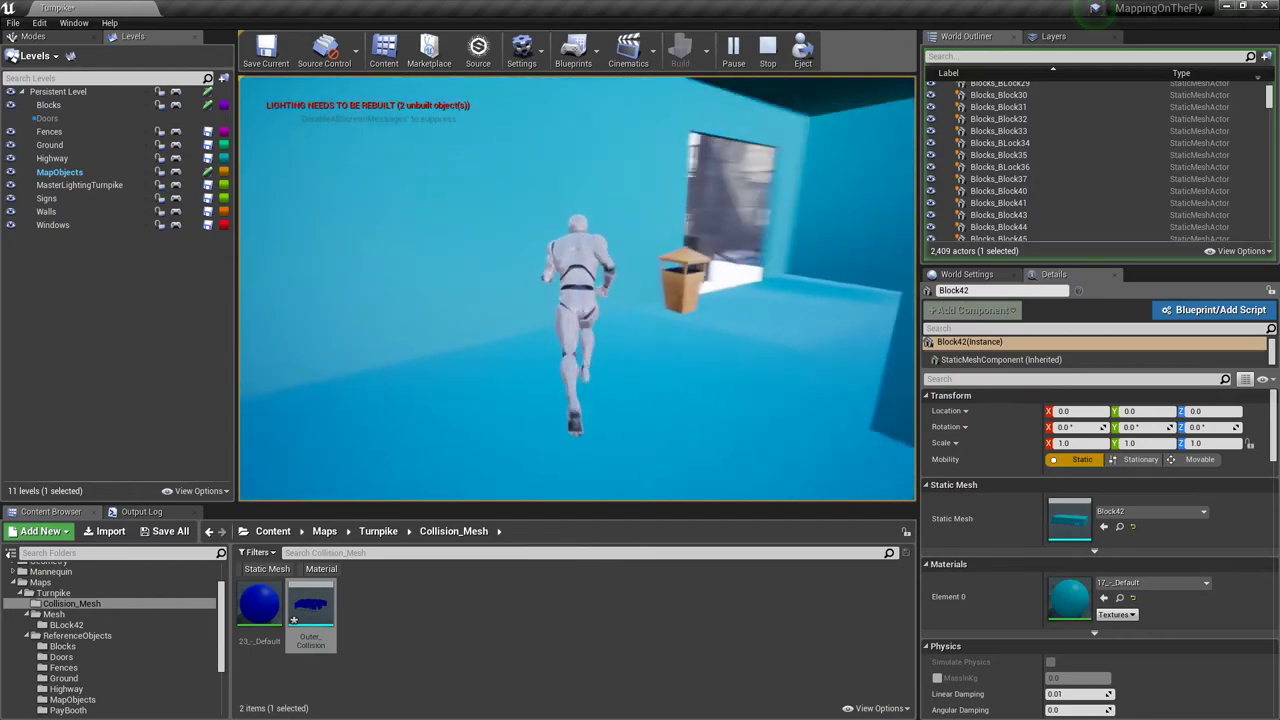
key(w)
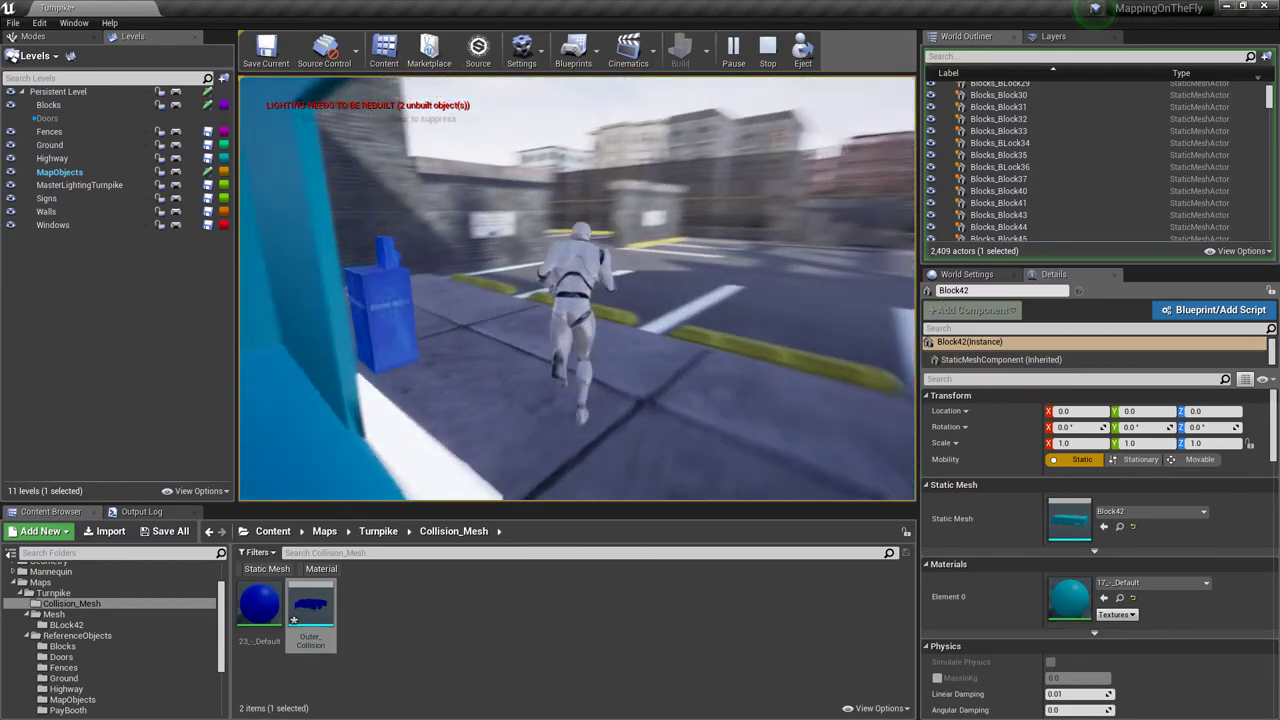
key(w)
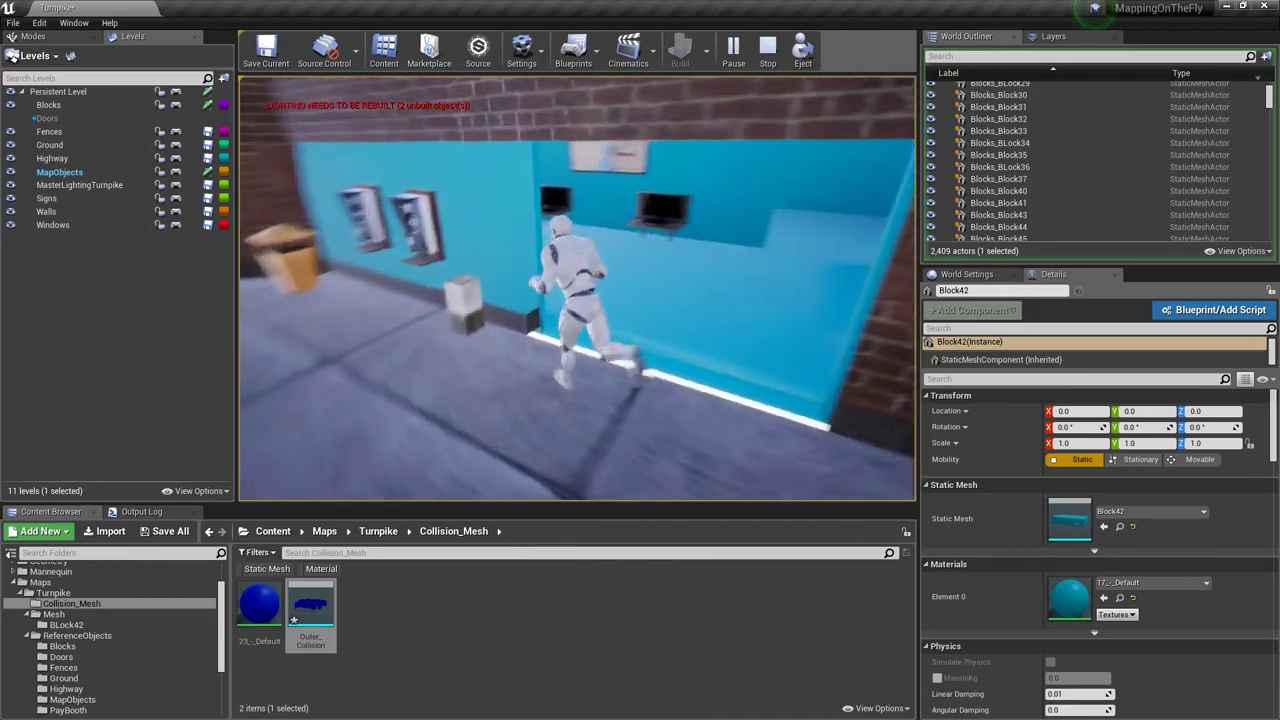
key(w)
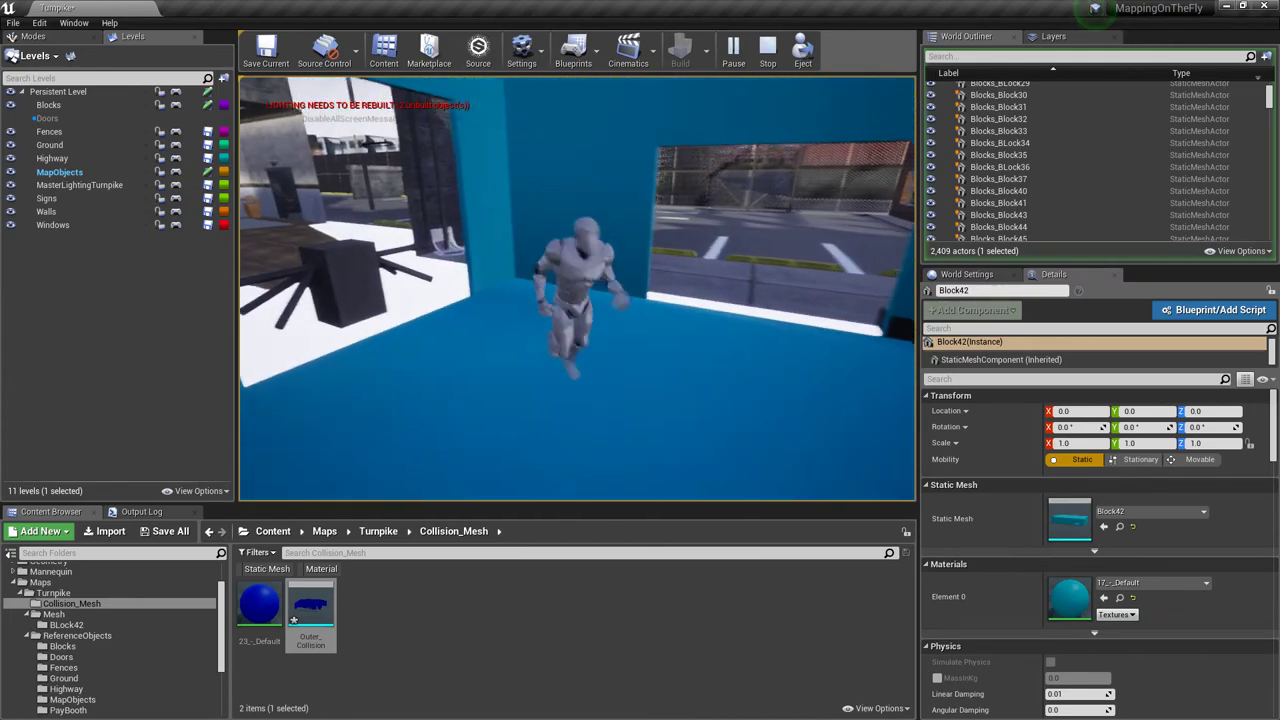
Run the character out along the sidewalk and back into the Block42 room to test its opening, ending the play session.
key(s)
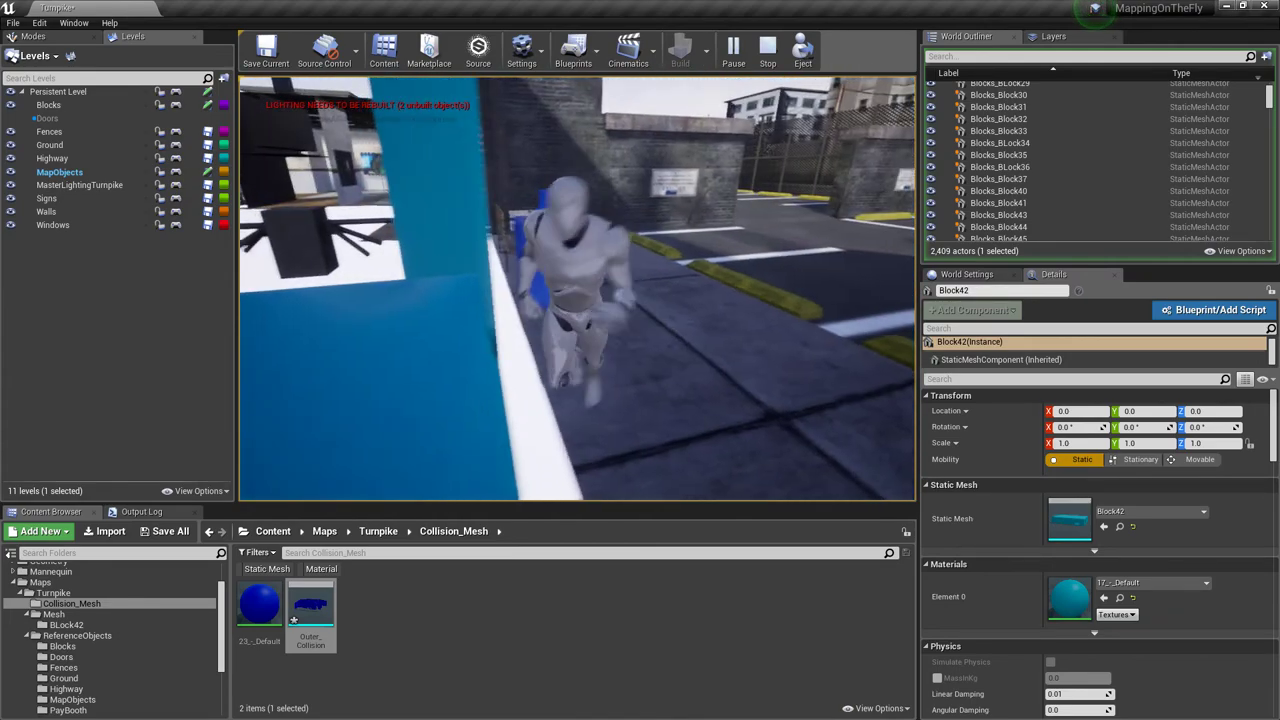
key(w)
key(d)
key(a)
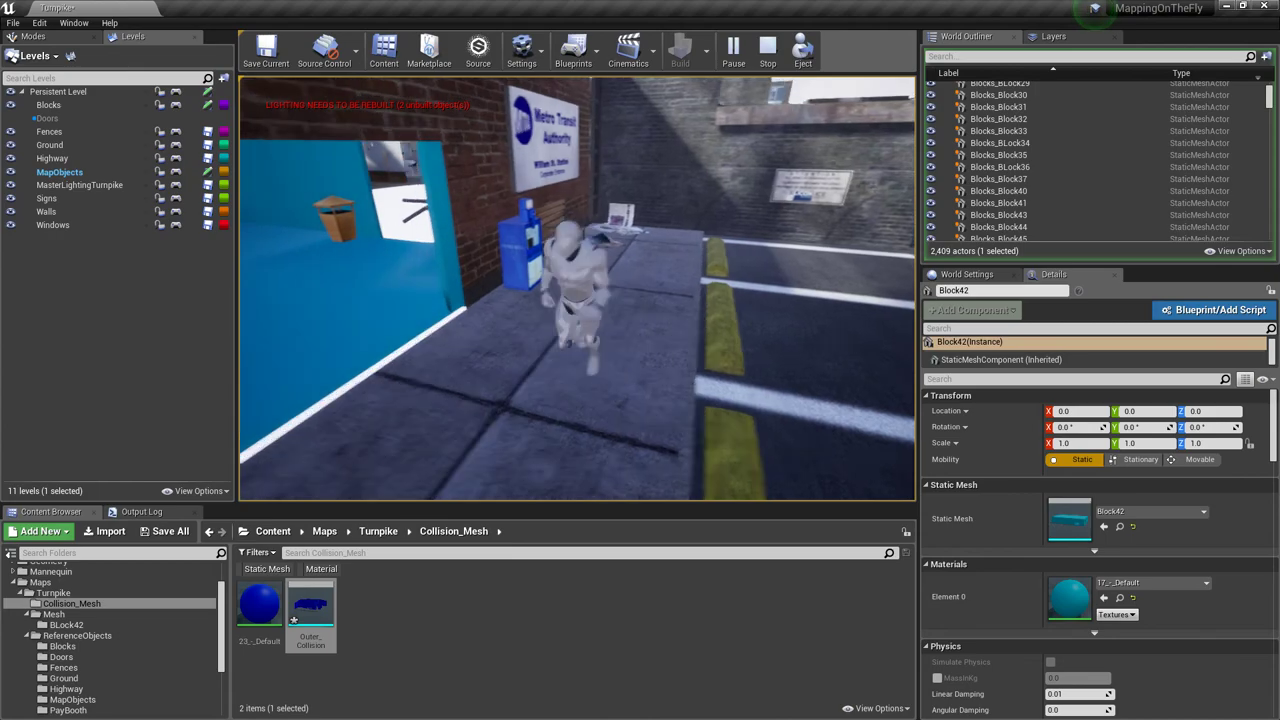
key(w)
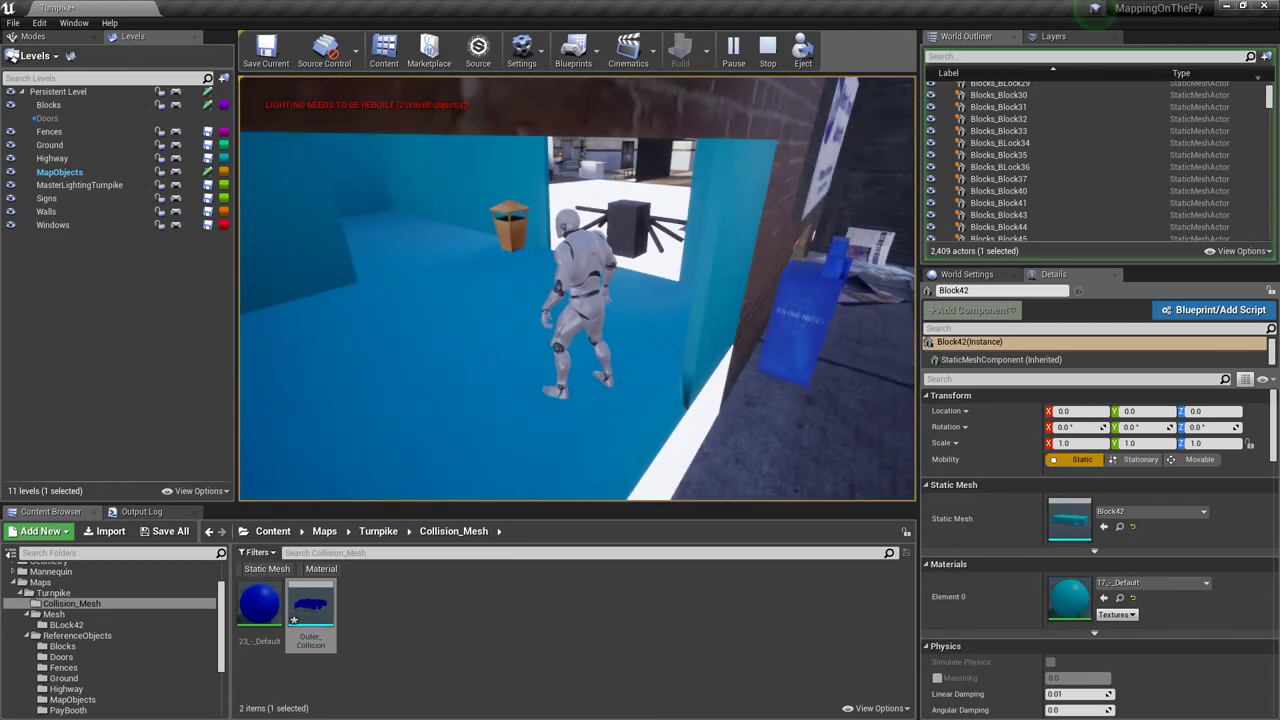
key(Escape)
Set the lighting build quality to Preview.
key(w)
right_drag(576, 288, 546, 288)
key(w)
right_drag(717, 190, 807, 190)
key(s)
key(a)
key(w)
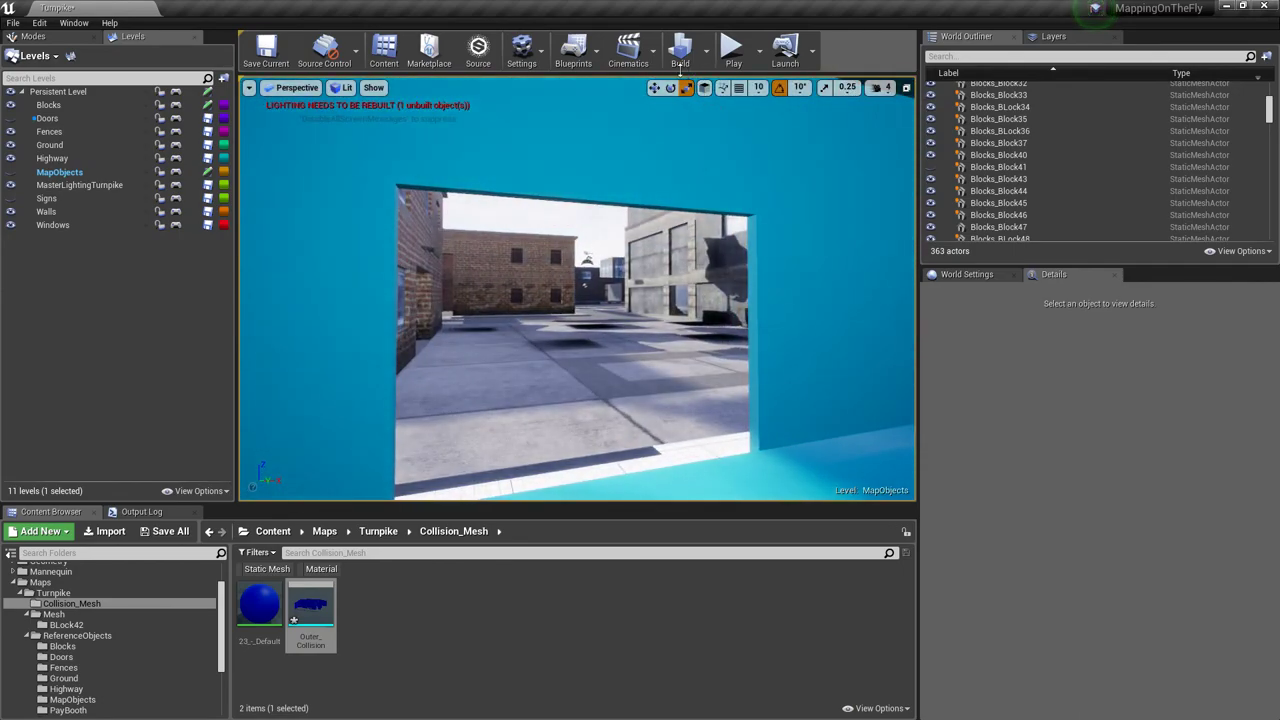
click(706, 55)
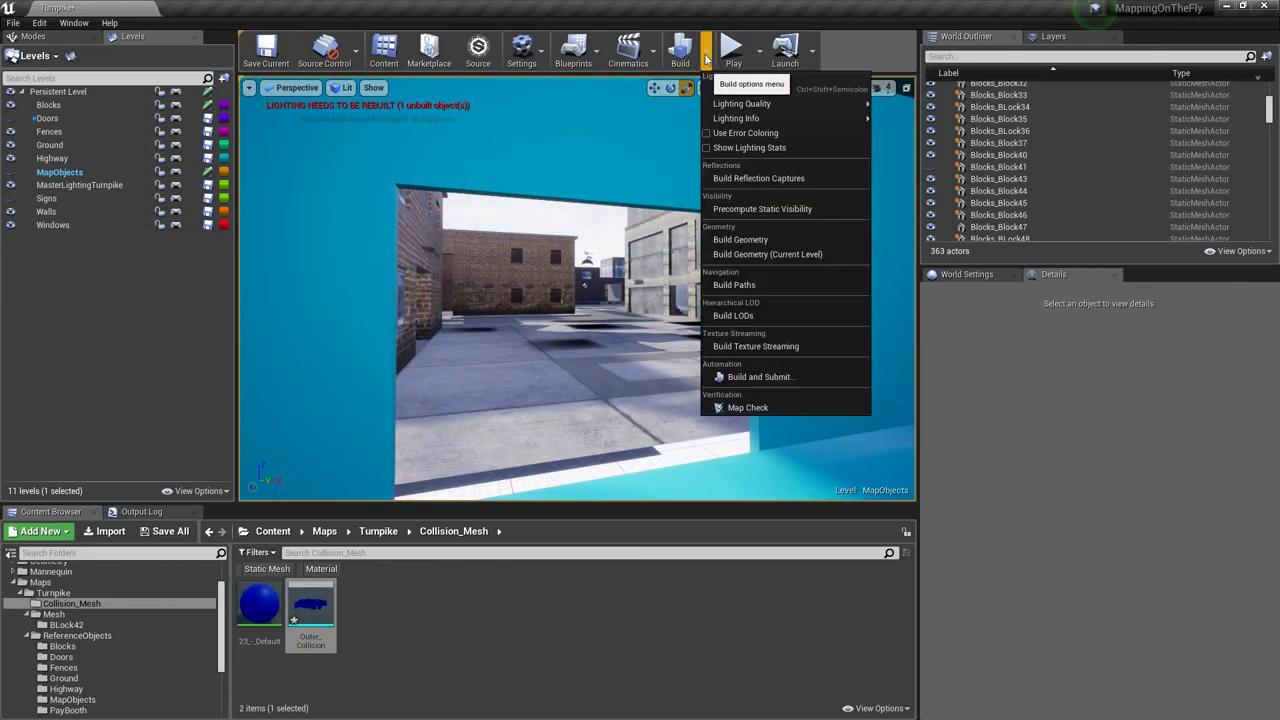
mouse_move(749, 108)
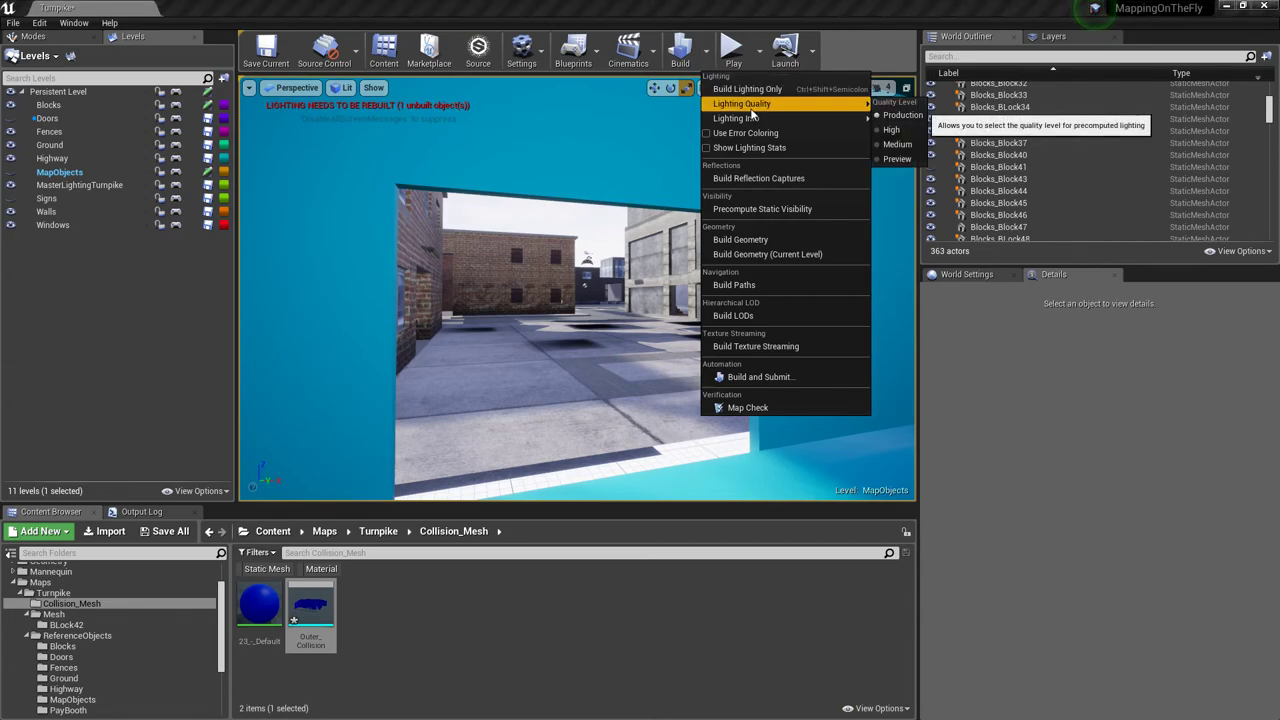
click(887, 161)
right_drag(691, 260, 904, 264)
key(q)
key(e)
key(q)
key(w)
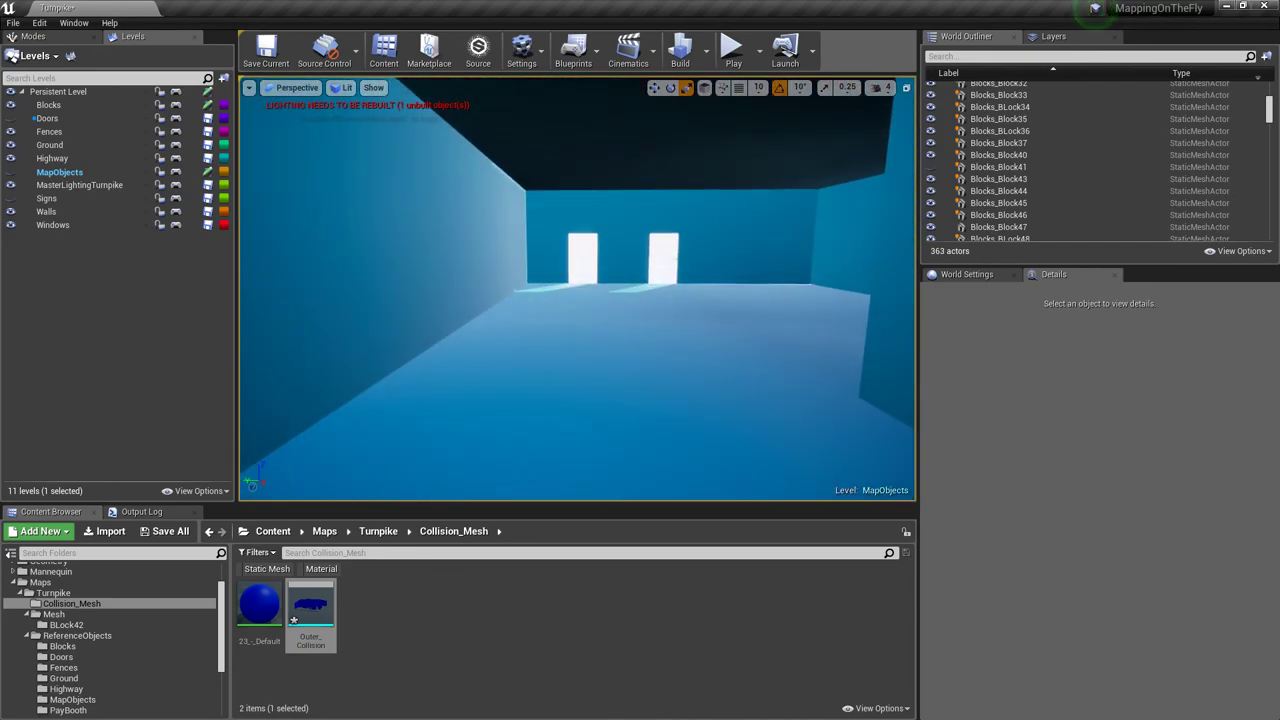